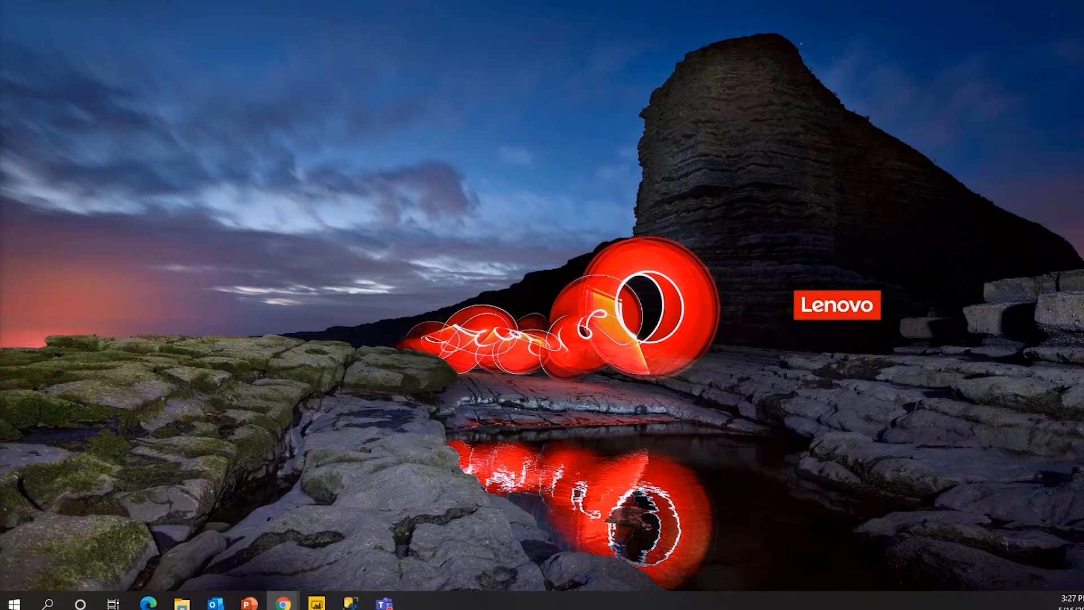
Search Google for 'Power BI desktop' in a new Chrome tab.
left_click(282, 603)
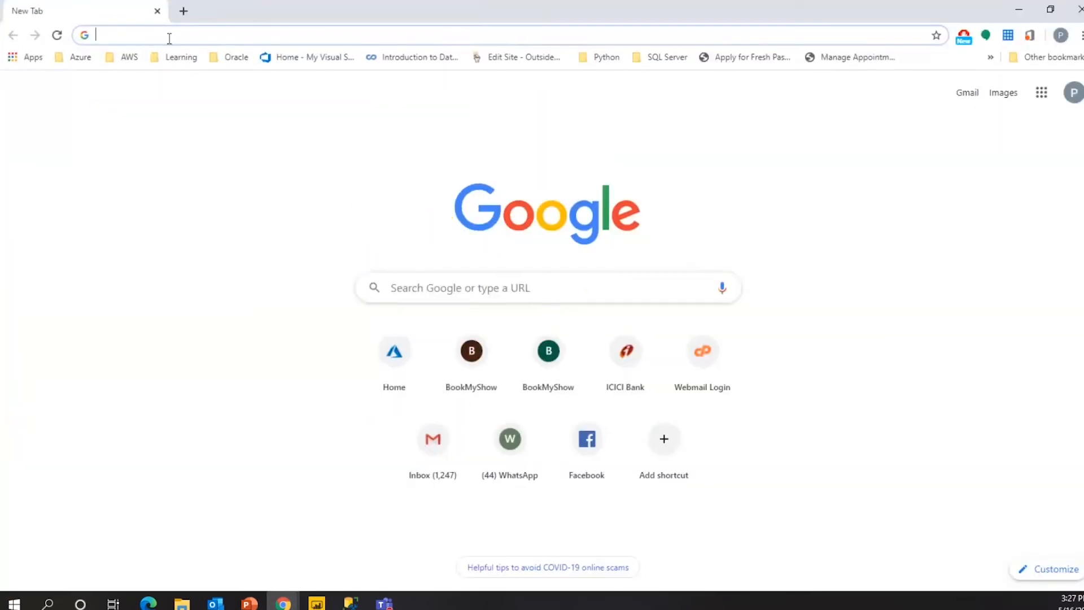
type("Power BI desktop")
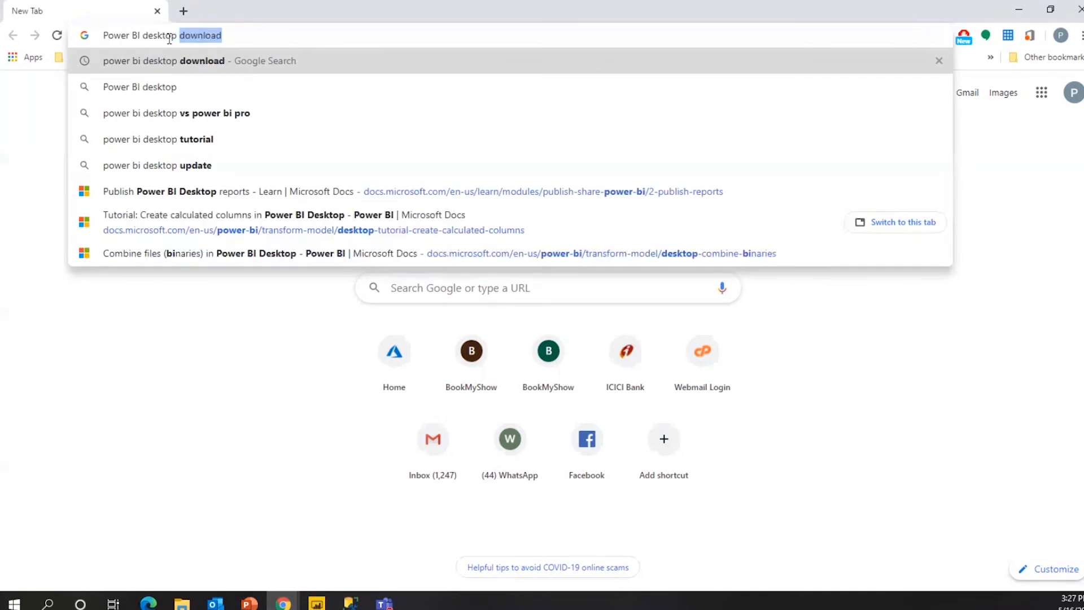
key("Return")
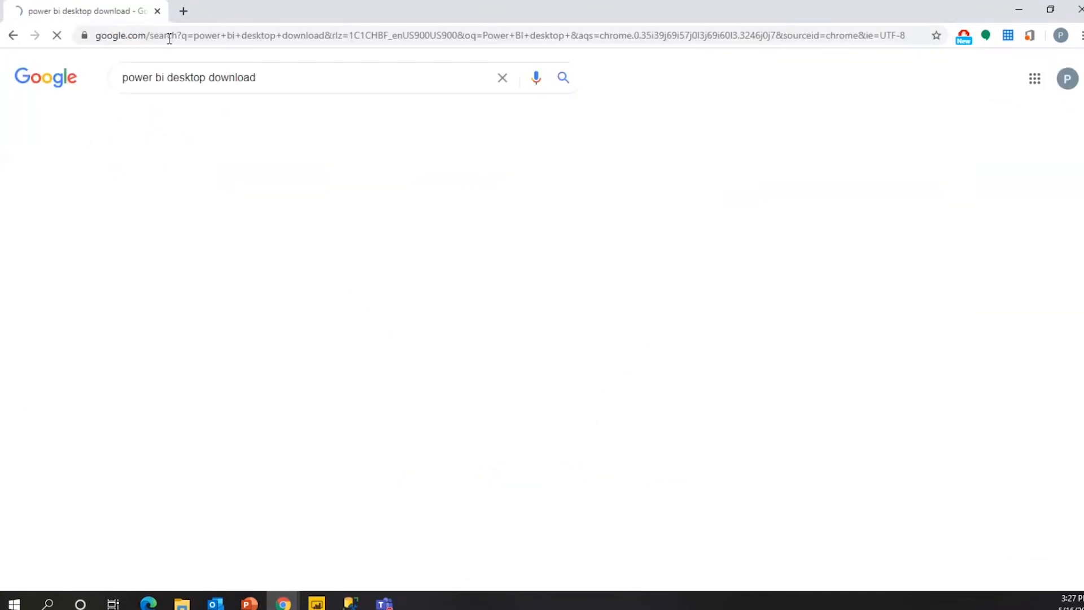
Open the Power BI downloads page and go to the Power BI Desktop Download Center page.
left_click(209, 192)
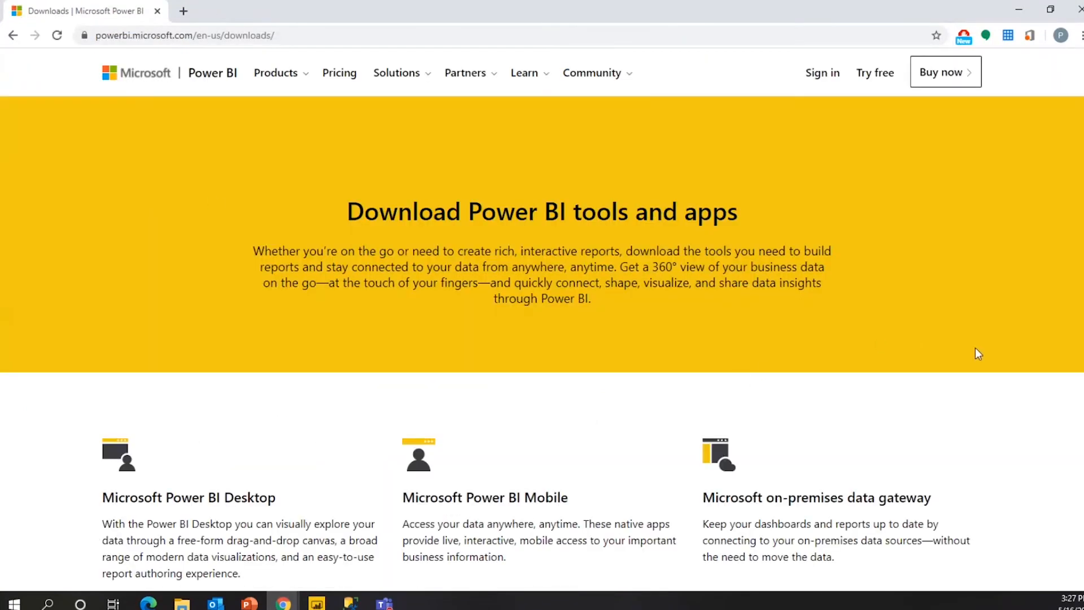
scroll(1074, 310, "down", 2)
scroll(542, 319, "down", 1)
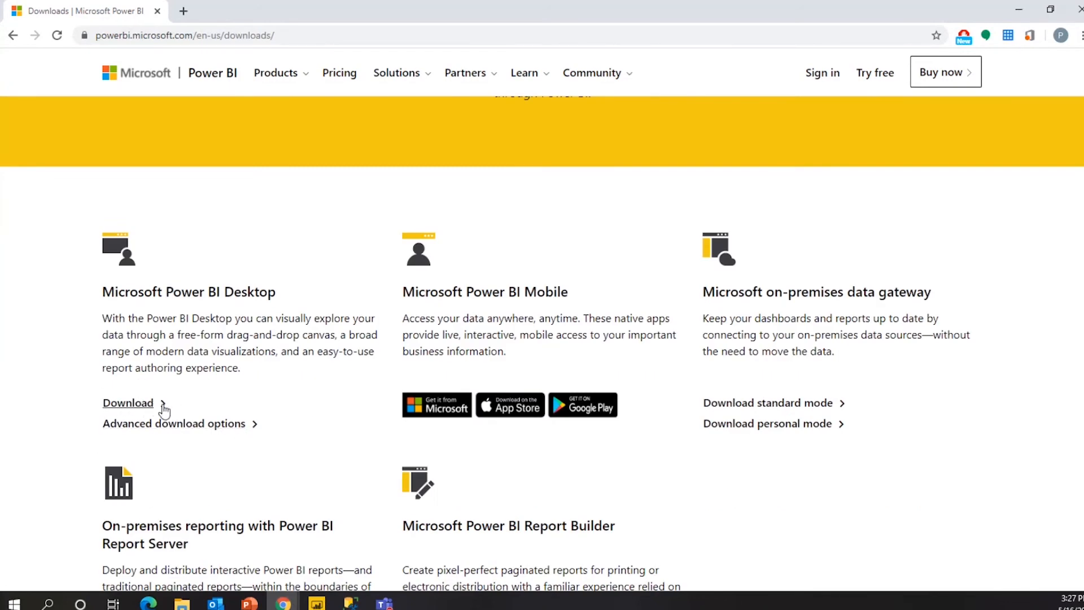
left_click(182, 427)
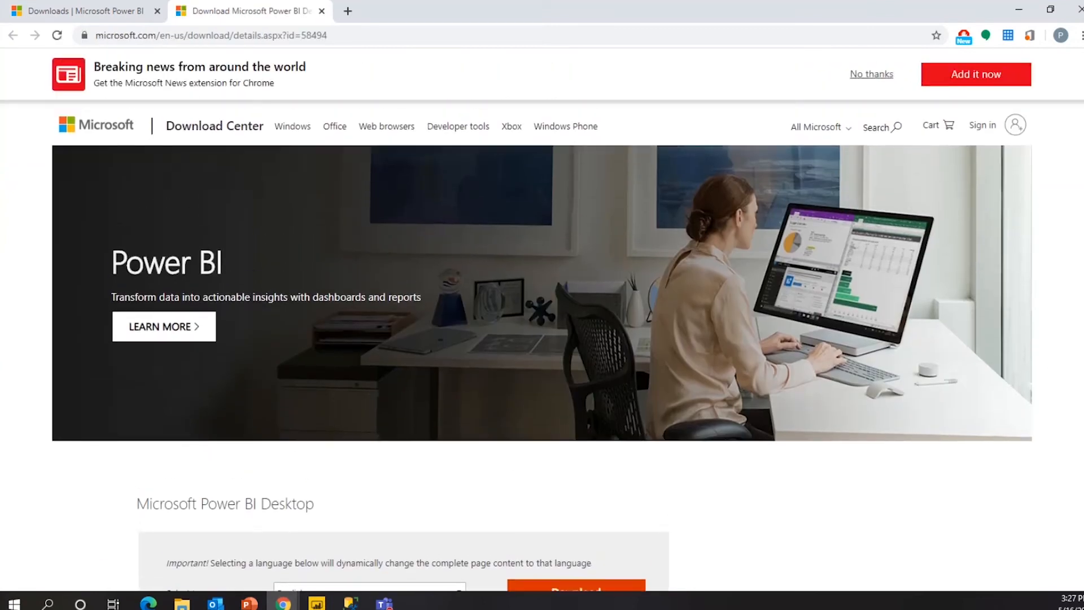
Download the 64-bit PBIDesktopSetup_x64.exe installer (282 MB) and run it.
scroll(809, 265, "down", 8)
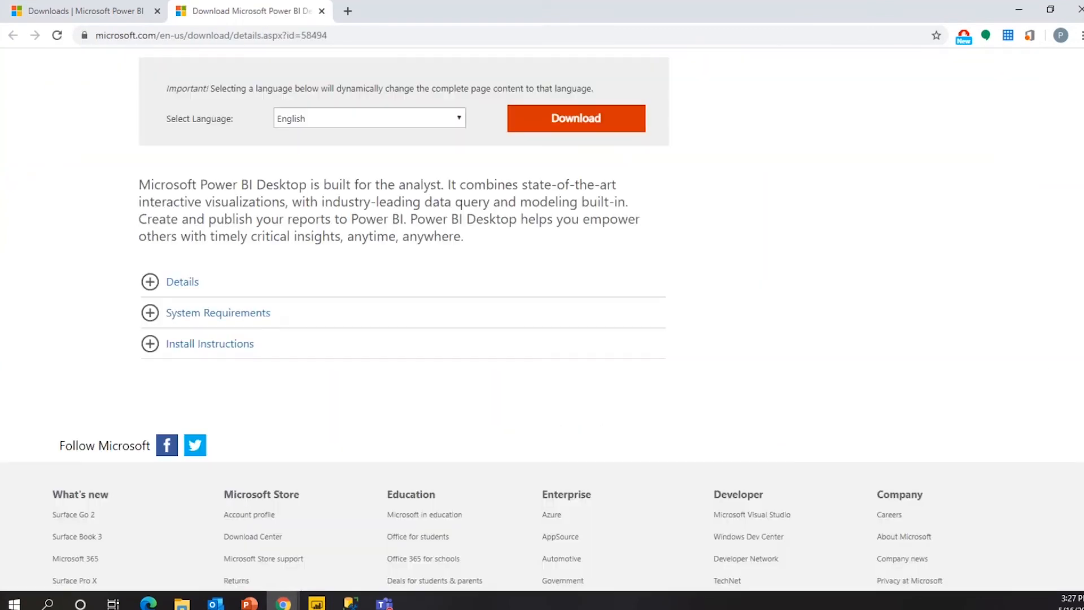
left_click(606, 134)
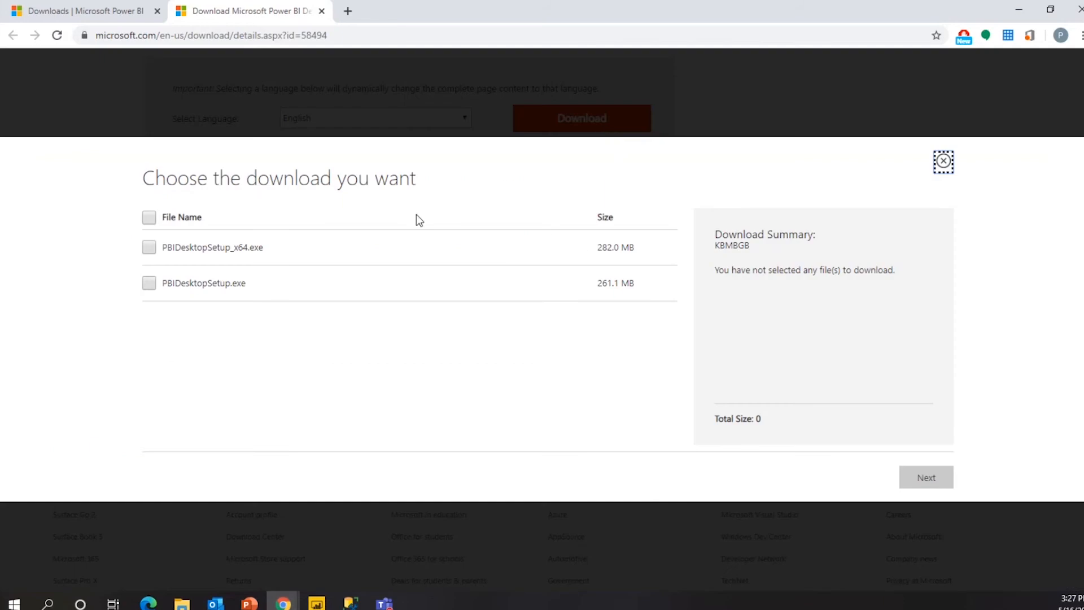
left_click(149, 248)
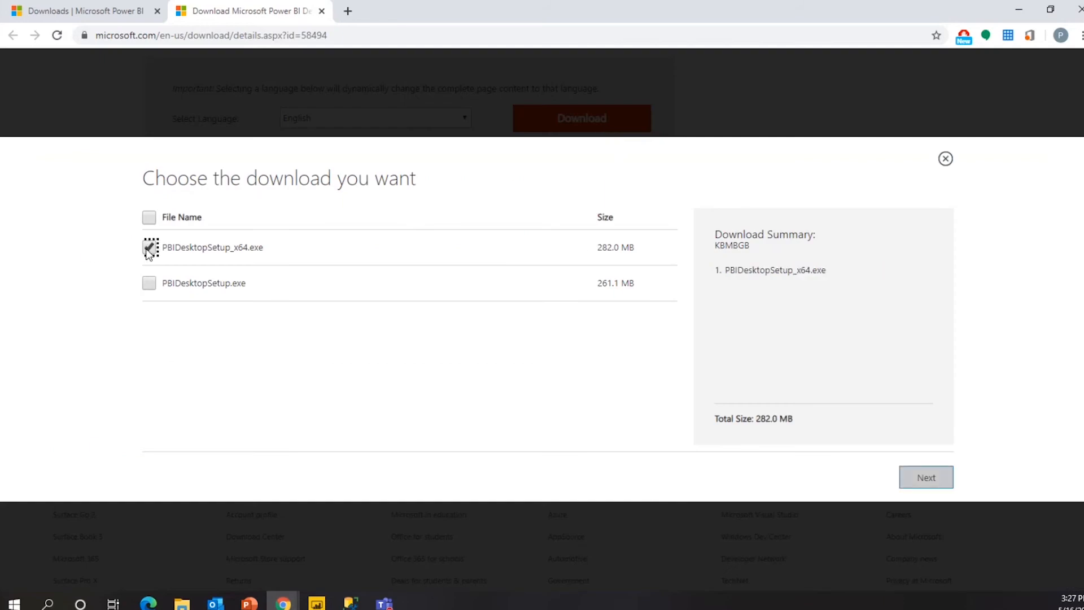
left_click(919, 480)
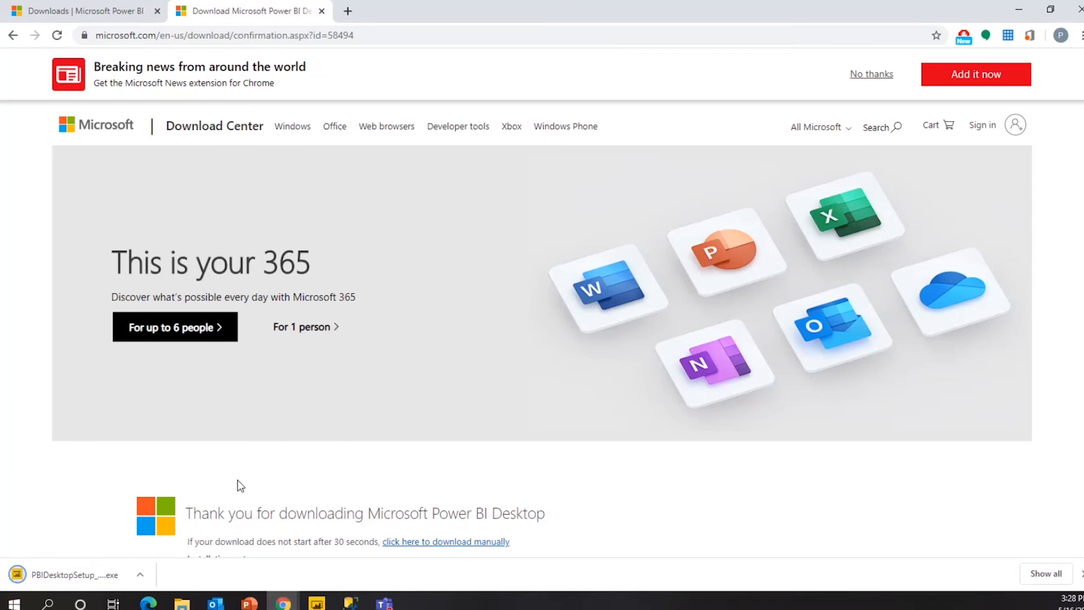
left_click(74, 574)
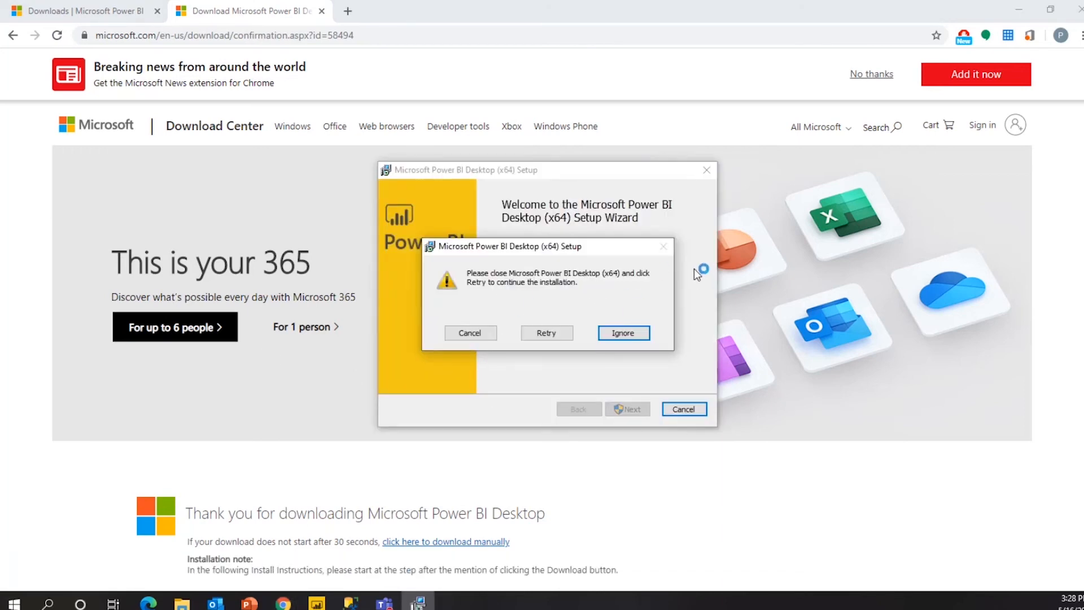
Cancel and finish the setup because Power BI Desktop is running, returning to the Untitled report.
left_click(471, 334)
left_click(623, 409)
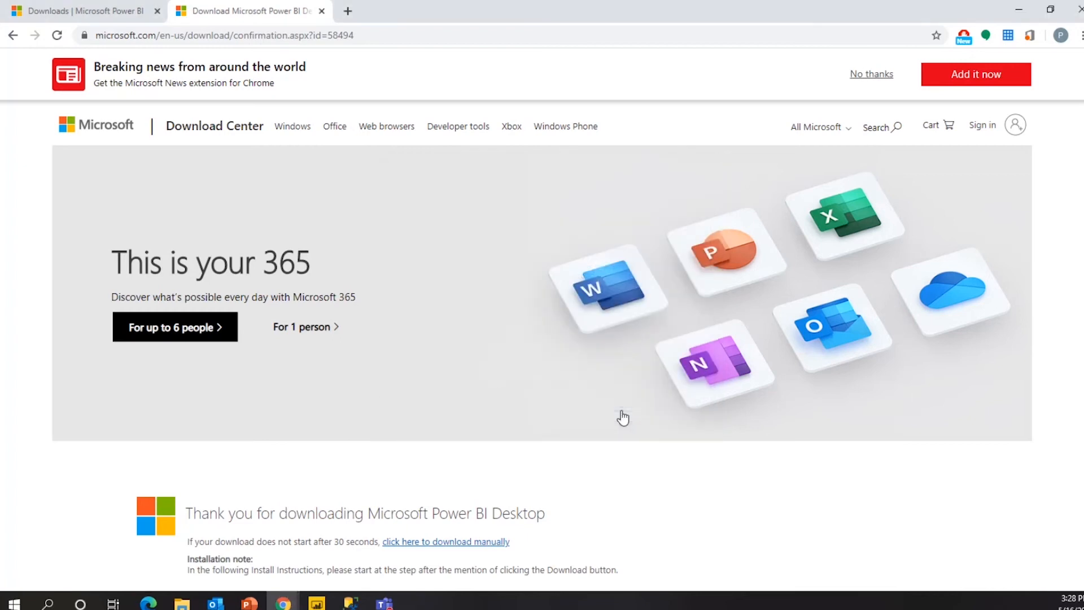
left_click(316, 603)
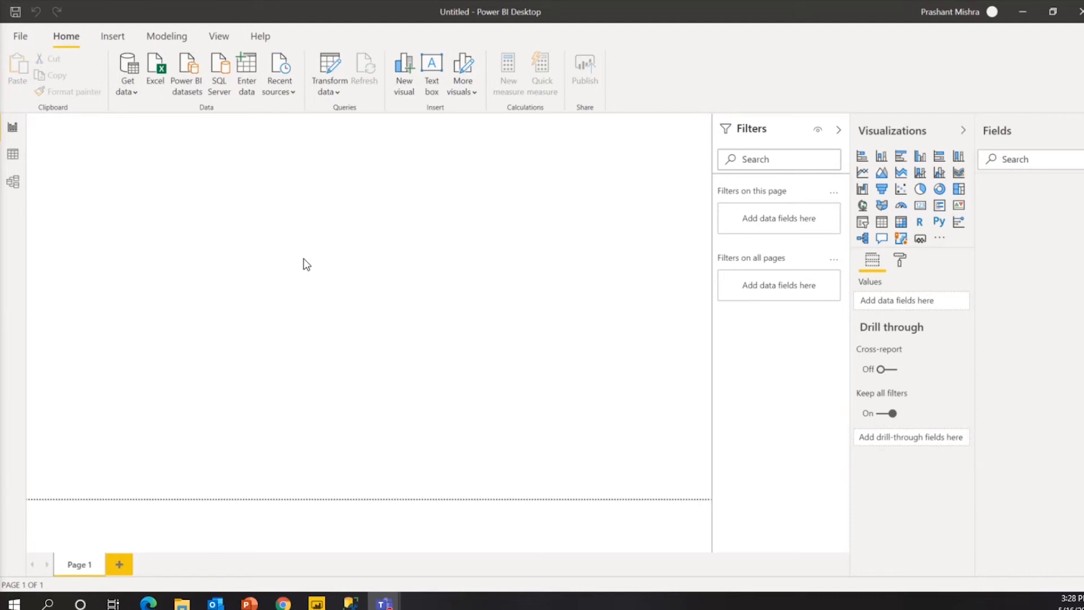
In SSMS, expand the server node and select the AdventureWorks2017 database, then bring up File Explorer.
left_click(351, 601)
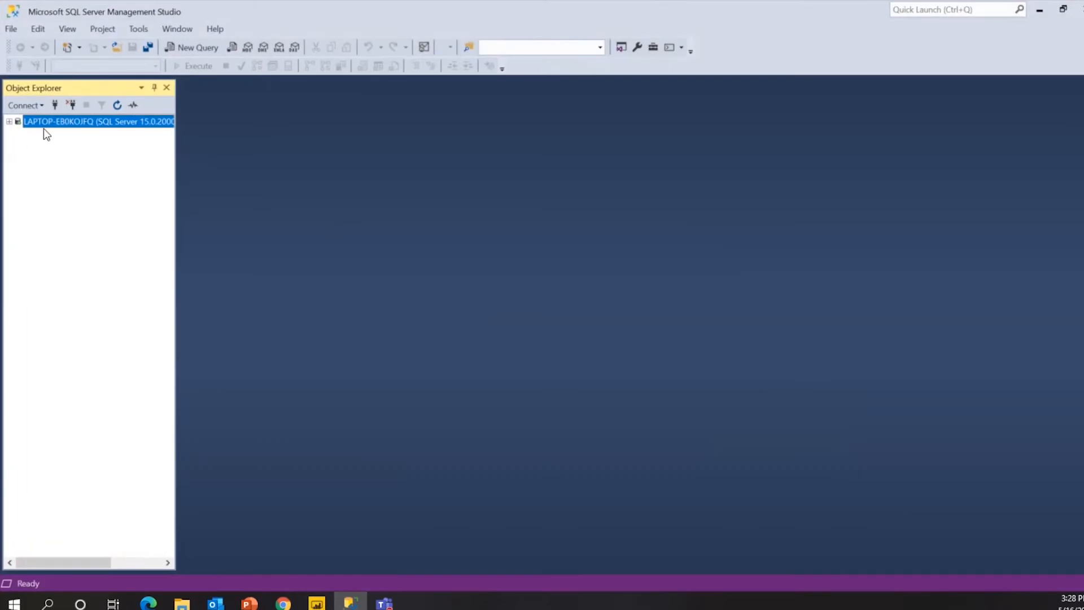
left_click(10, 121)
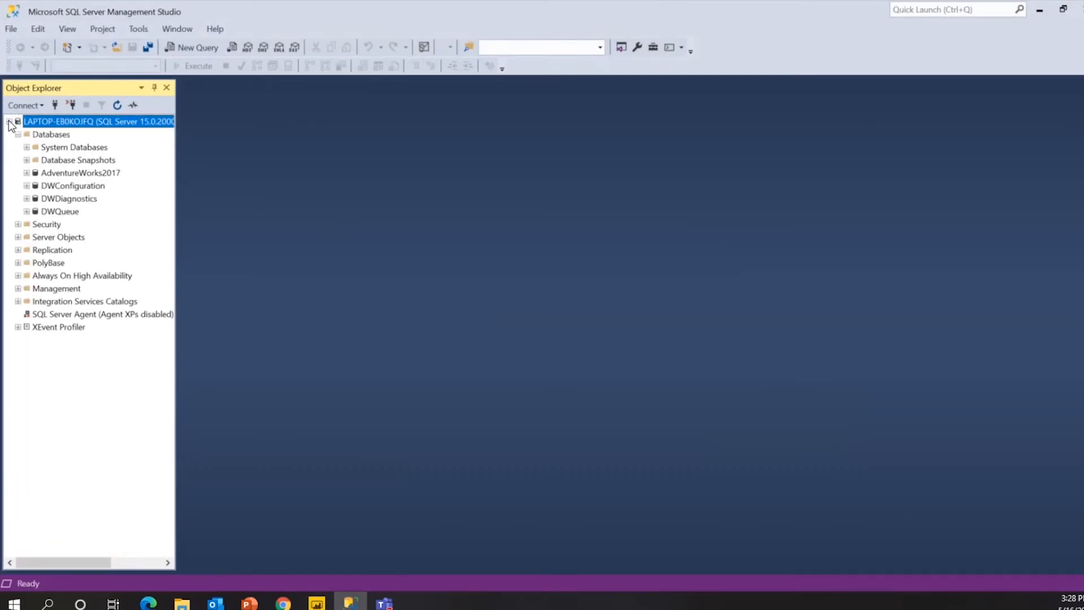
left_click(90, 168)
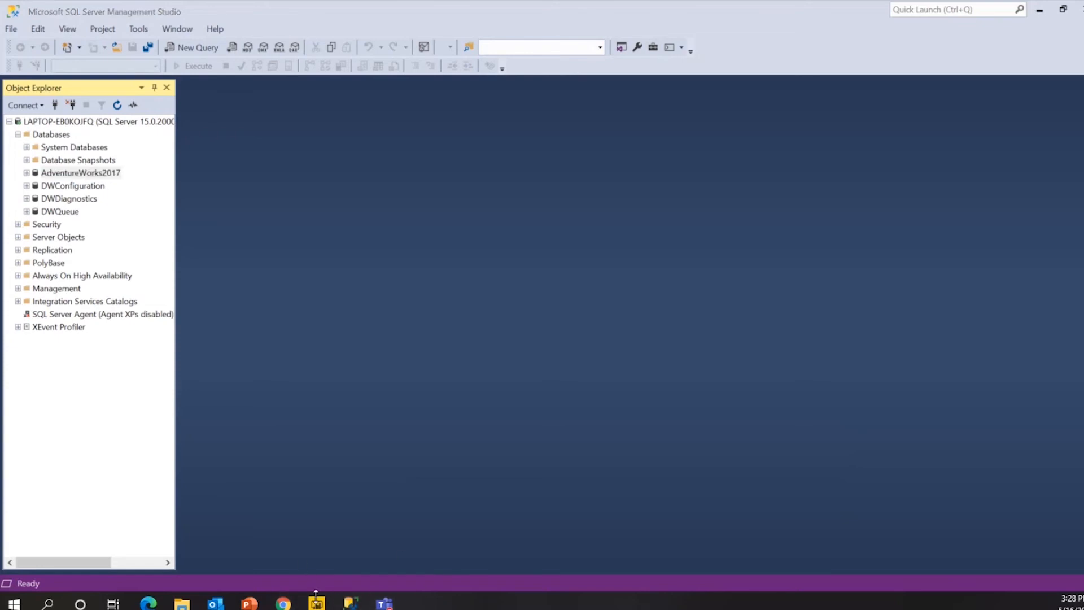
left_click(182, 603)
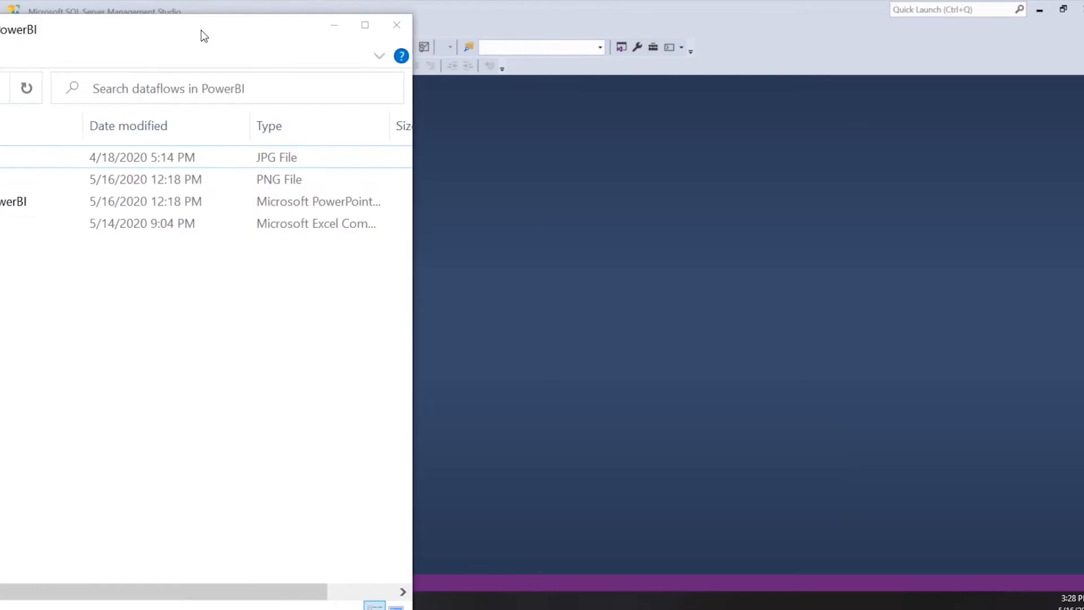
Select sales_data_sample in the PowerBI folder, minimize Explorer, and return to Power BI Desktop.
left_click_drag(201, 30, 385, 32)
left_click(255, 159)
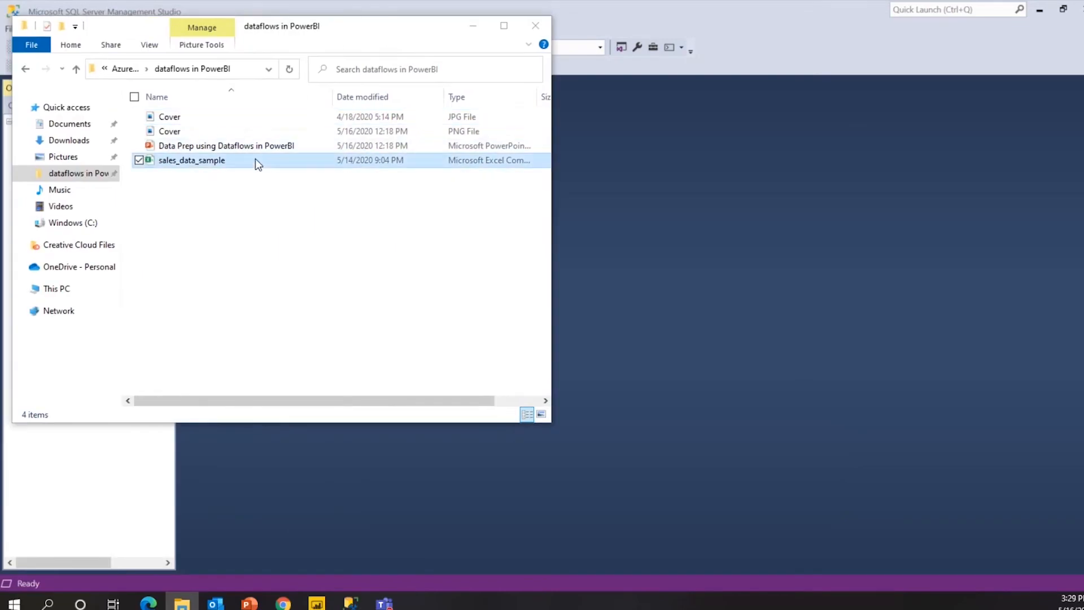
left_click(472, 26)
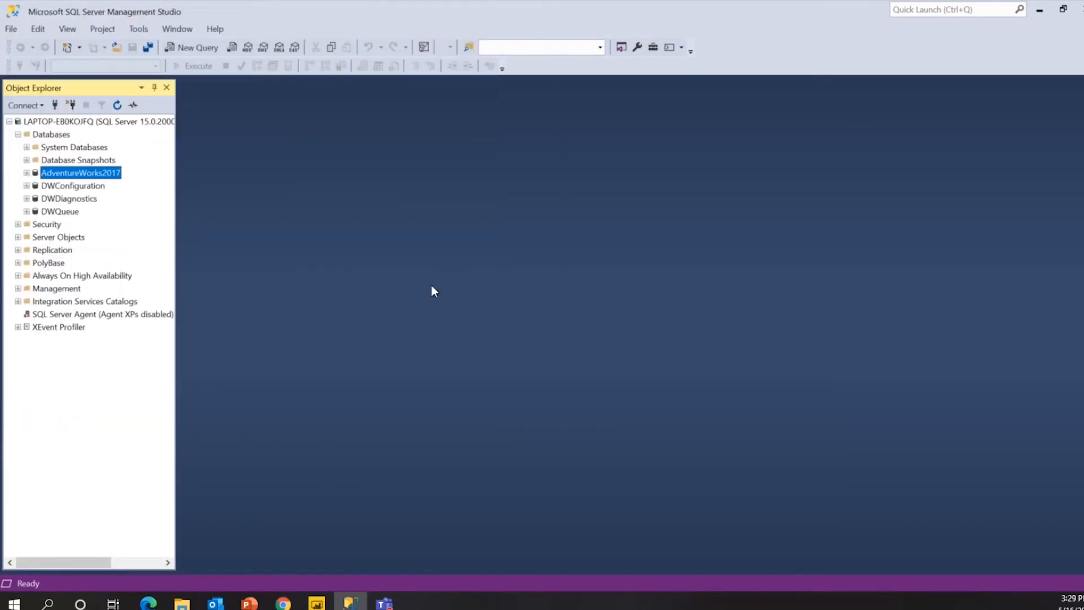
left_click(317, 600)
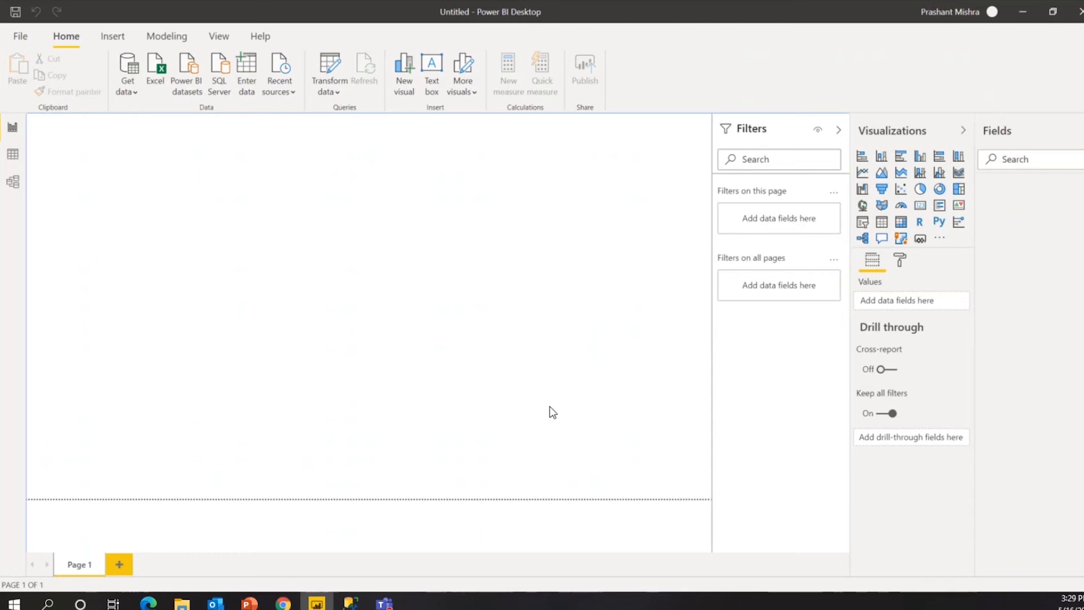
Change the page size type to Custom, then set it back to 16:9.
left_click(900, 261)
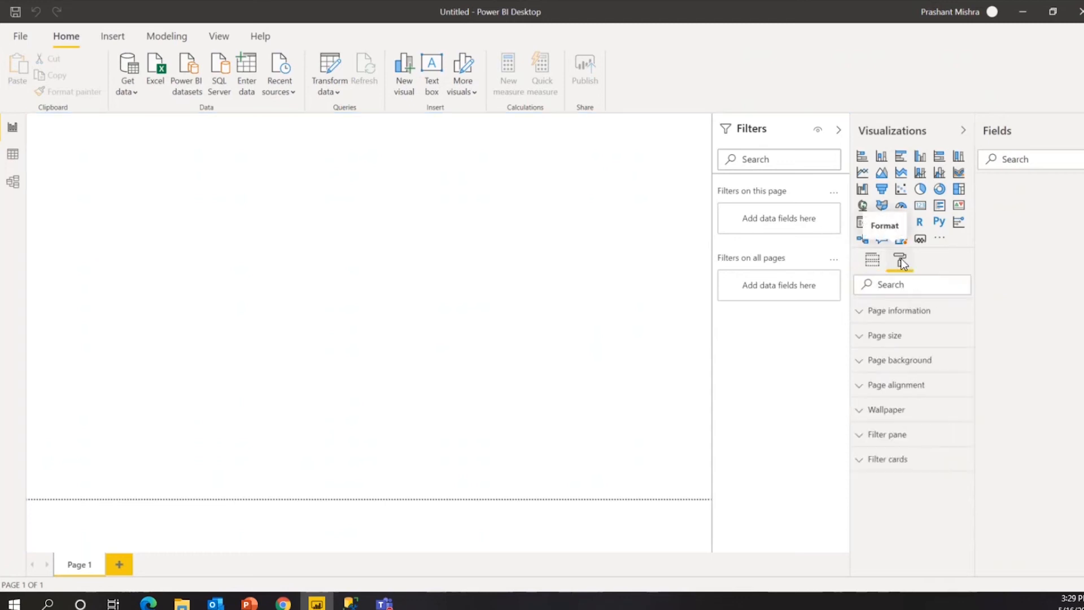
left_click(860, 338)
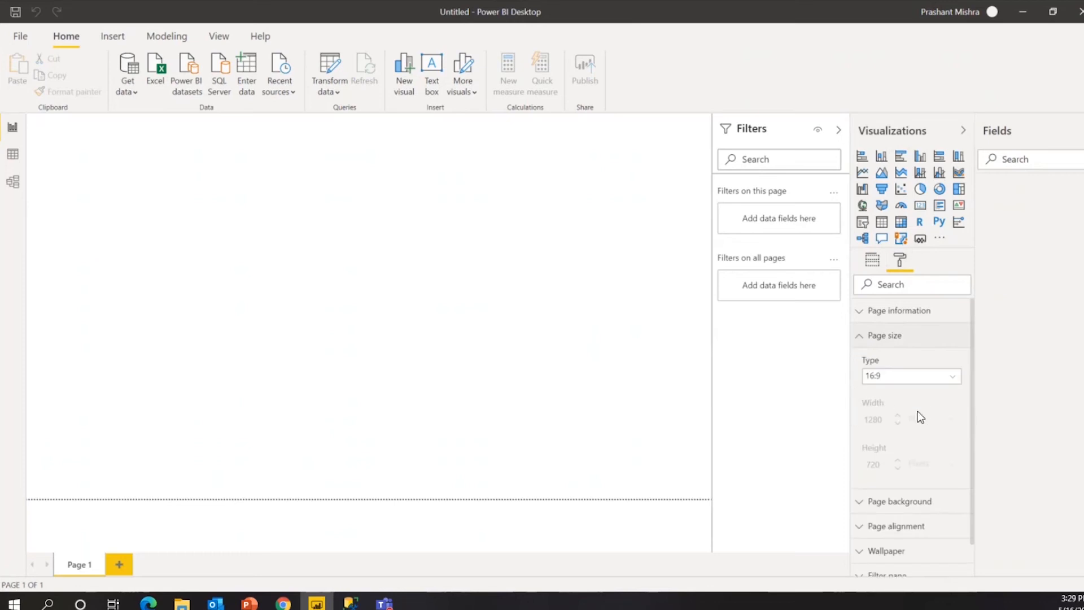
left_click(951, 377)
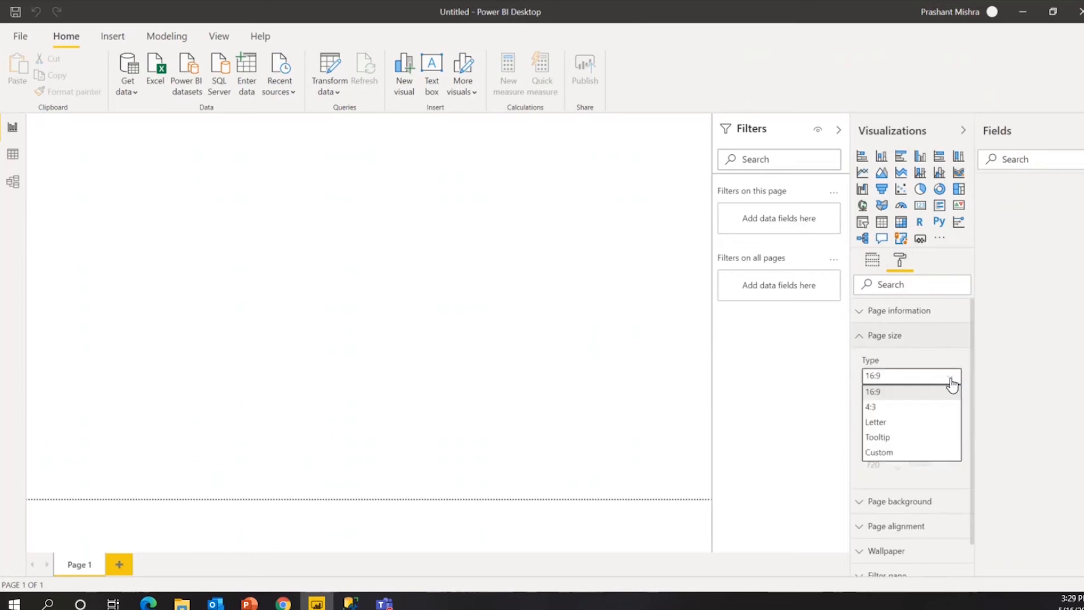
left_click(891, 453)
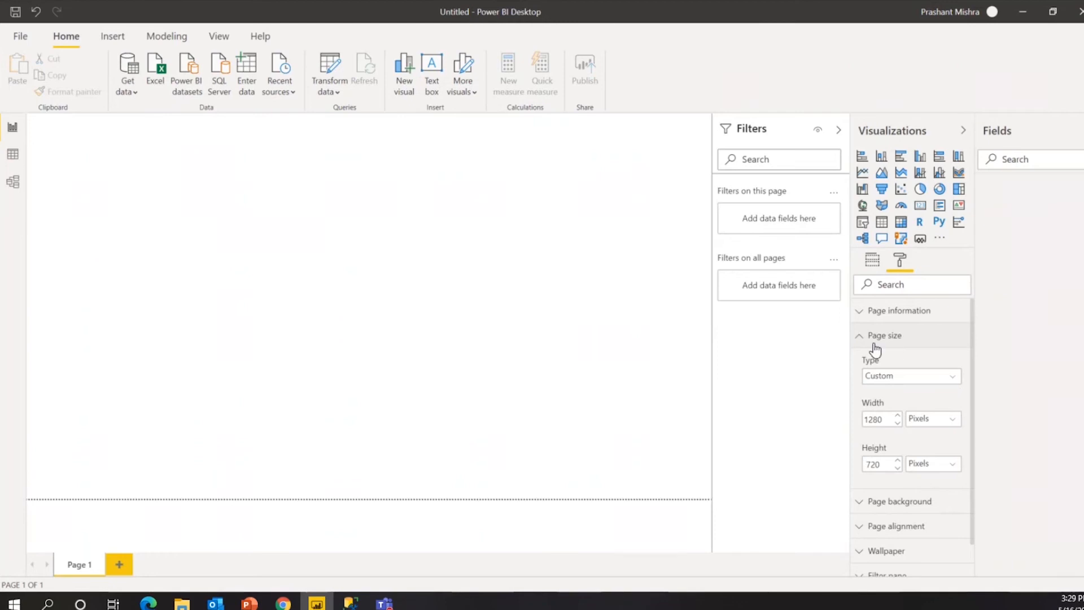
left_click(952, 379)
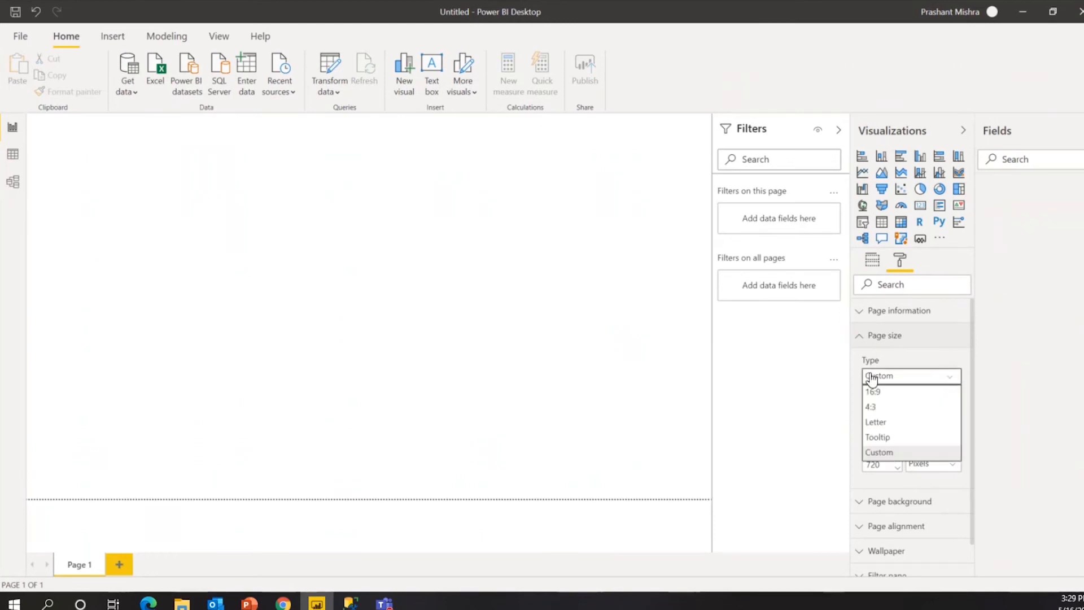
left_click(899, 398)
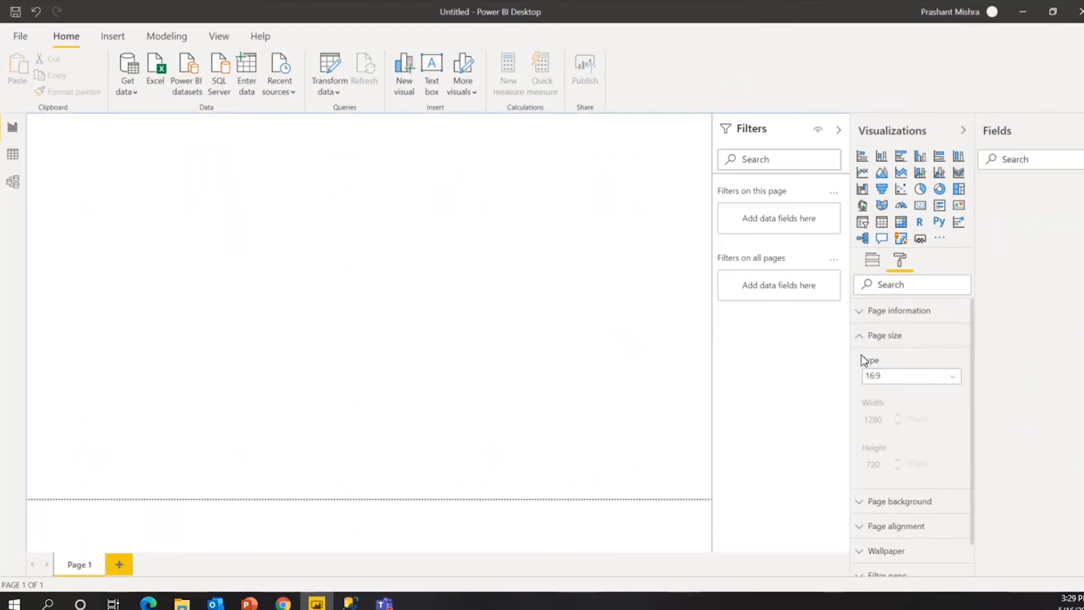
left_click(861, 338)
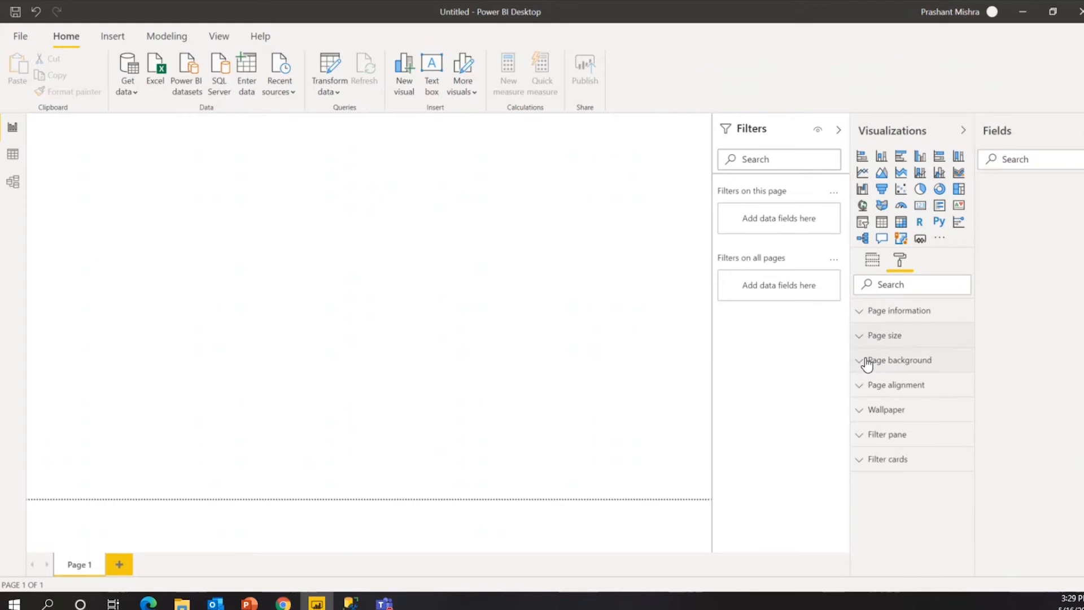
Try a fully opaque orange page background, then set the background back to white.
left_click(864, 361)
left_click(883, 402)
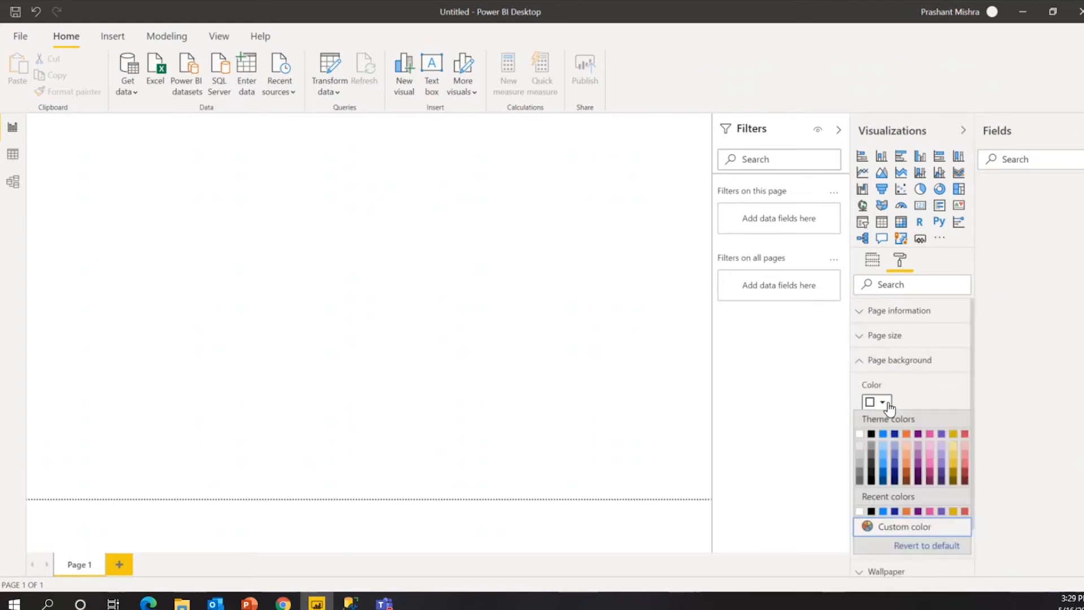
left_click(906, 433)
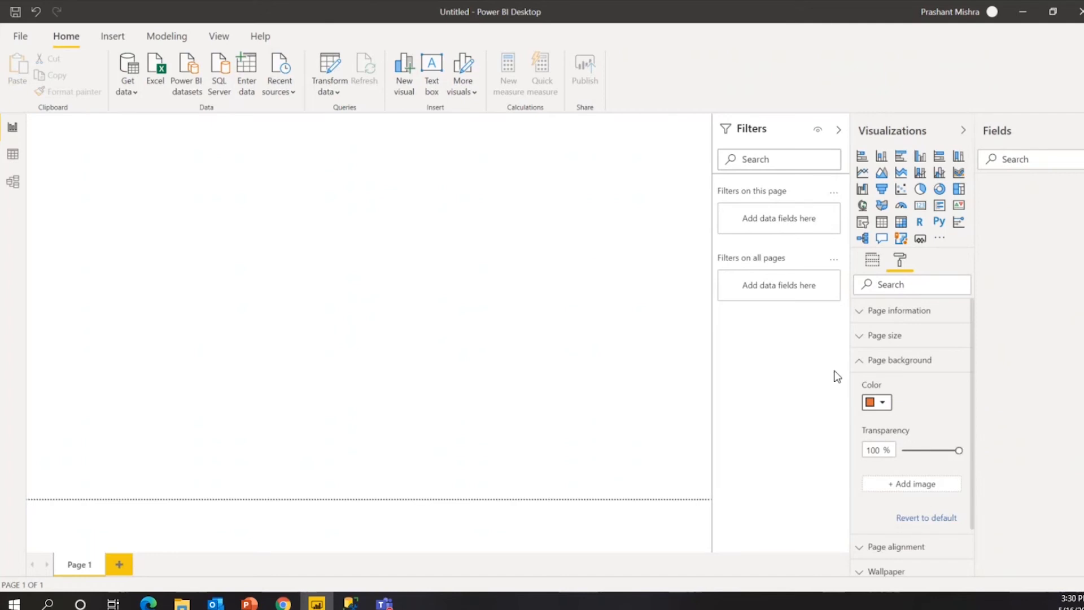
mouse_move(959, 450)
left_mouse_down()
mouse_move(873, 449)
mouse_move(959, 450)
left_mouse_up()
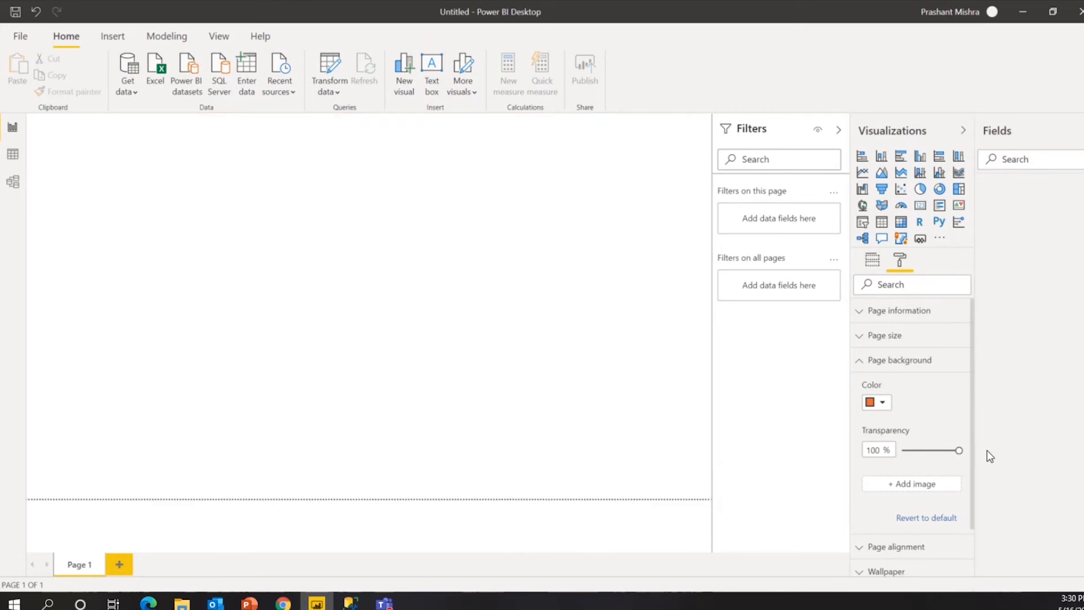
left_click(885, 404)
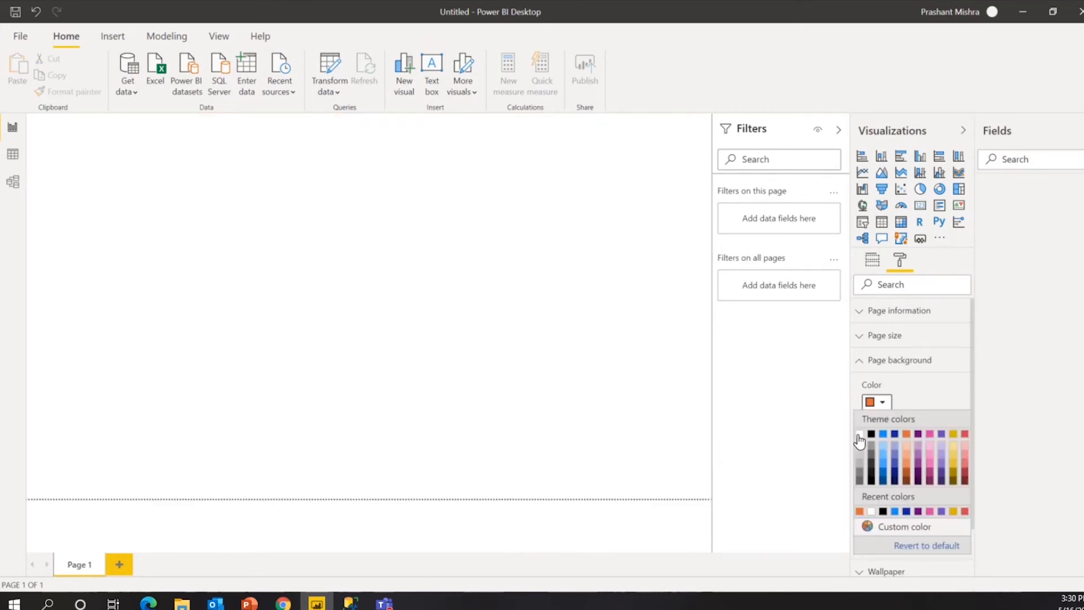
left_click(858, 440)
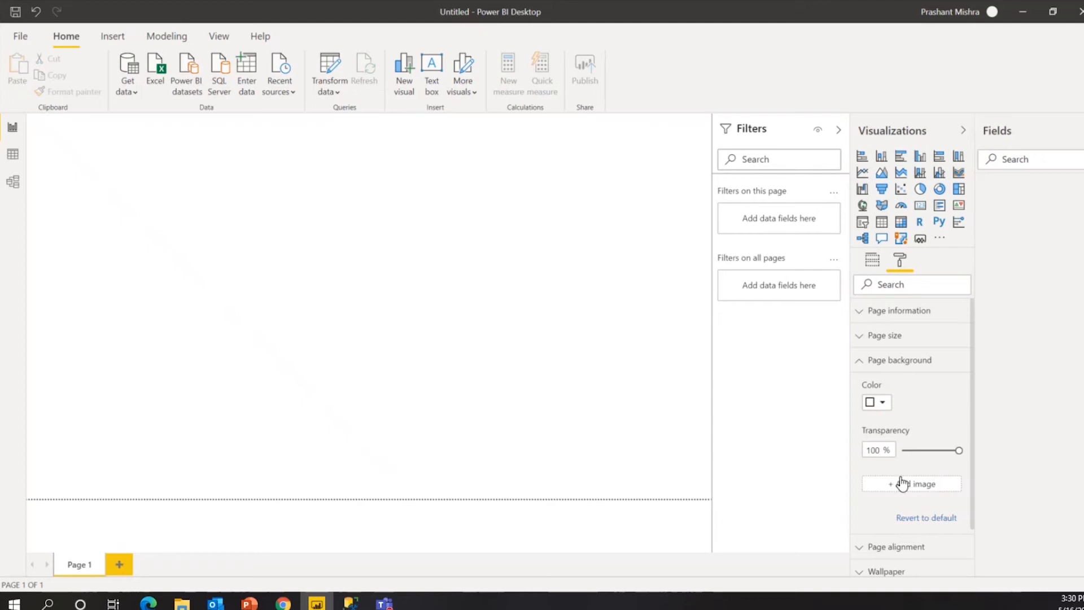
left_click(874, 360)
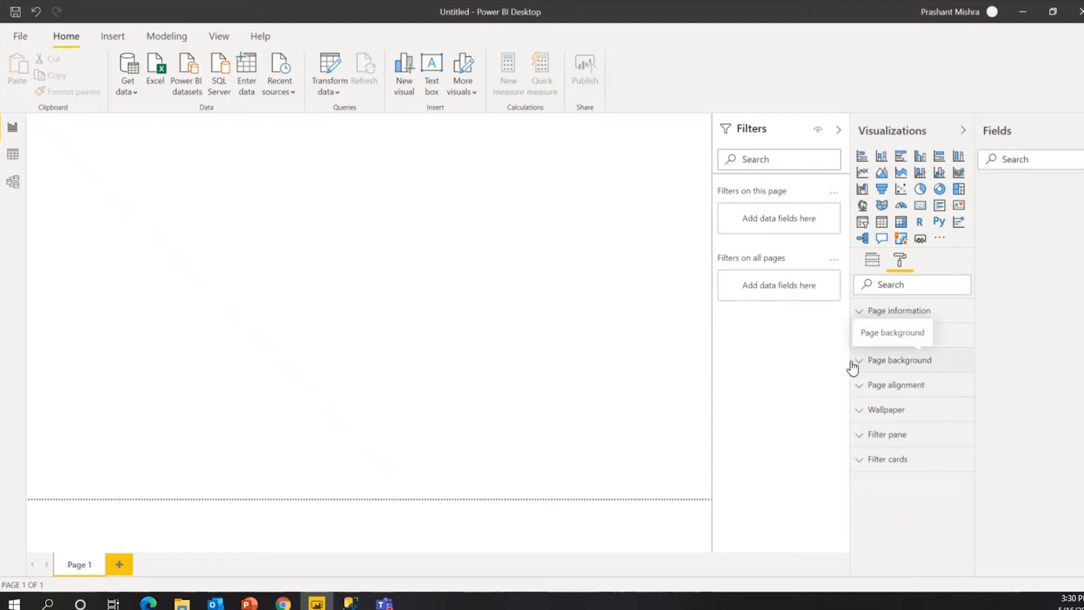
Expand and collapse the Page alignment and Wallpaper settings.
left_click(859, 386)
left_click(859, 386)
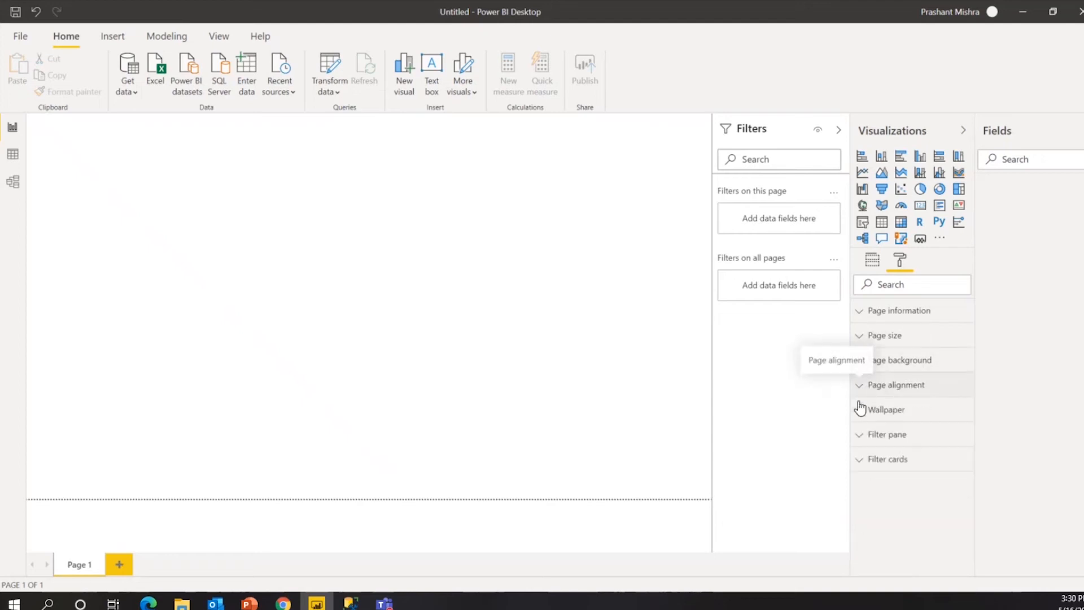
left_click(859, 416)
left_click(860, 421)
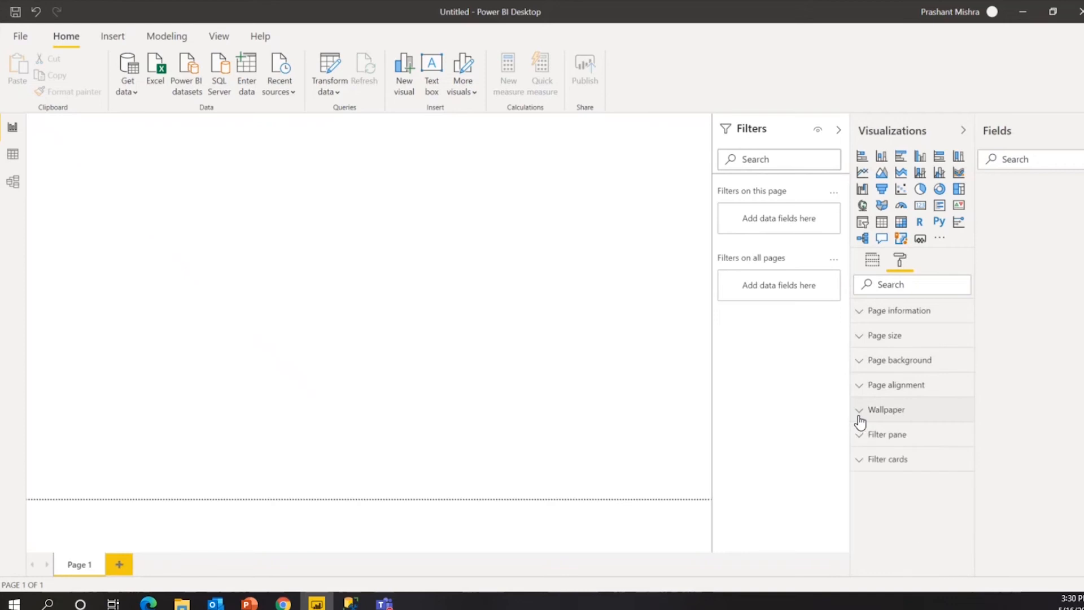
View the empty Data view, then switch to Model view and collapse the Properties pane.
left_click(872, 261)
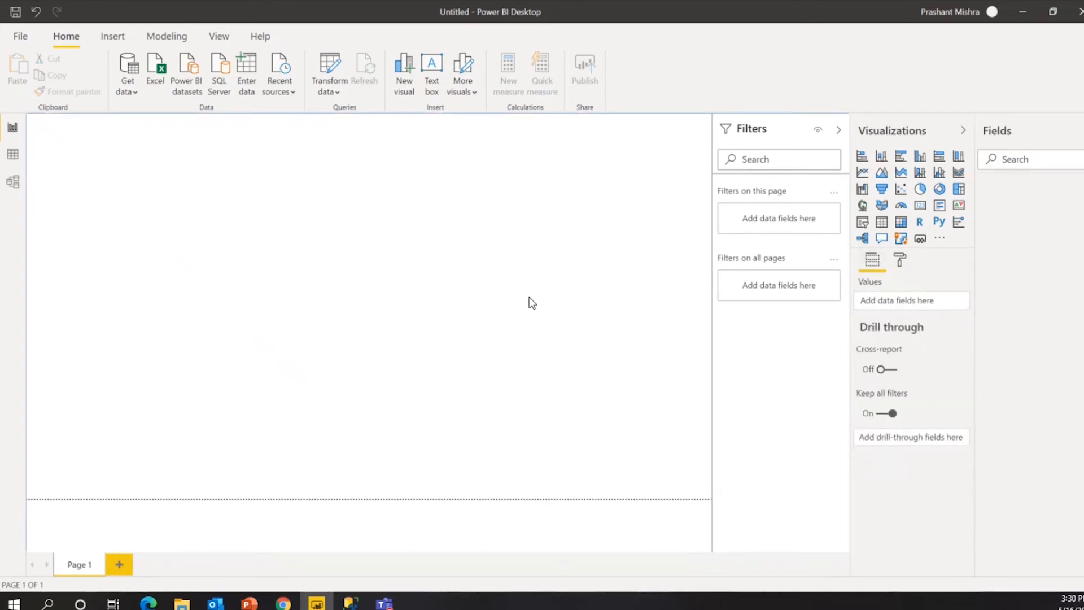
left_click(12, 154)
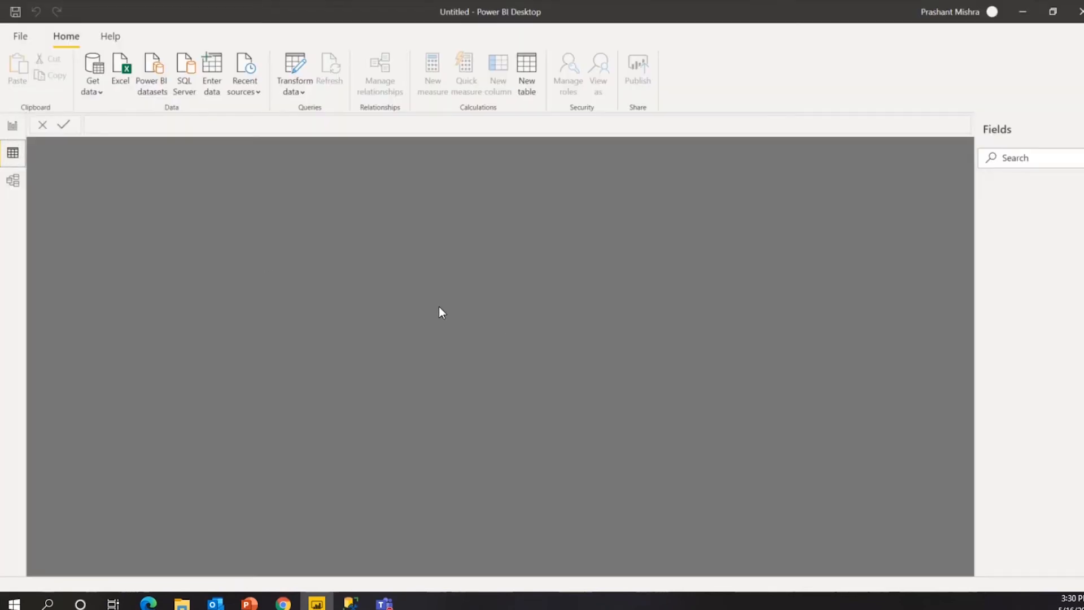
left_click(10, 180)
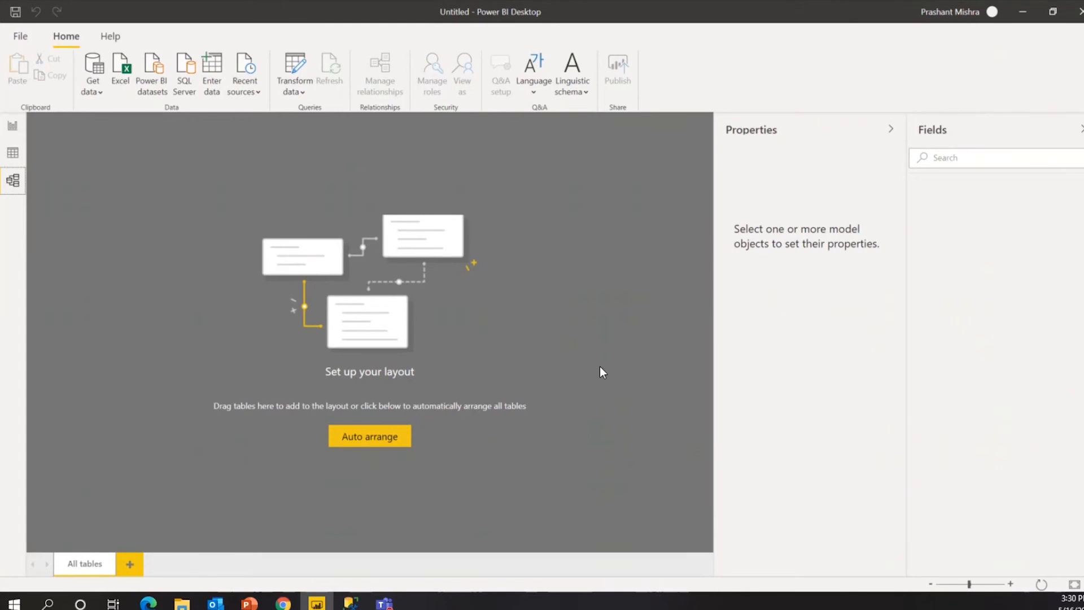
left_click(892, 129)
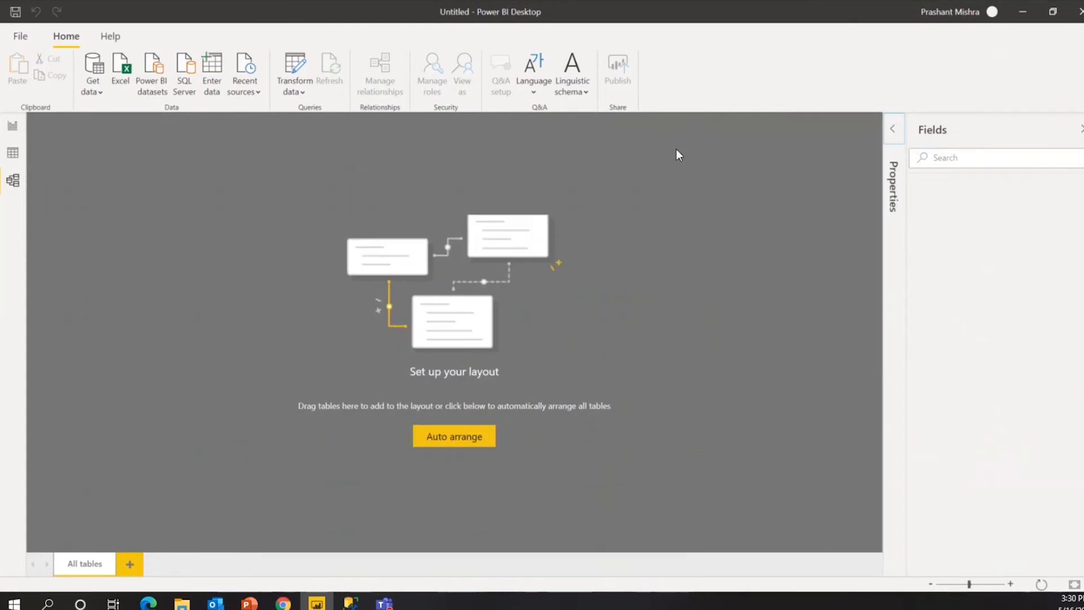
Go back to Report view and open, then close, the Visualizations '...' menu.
left_click(19, 127)
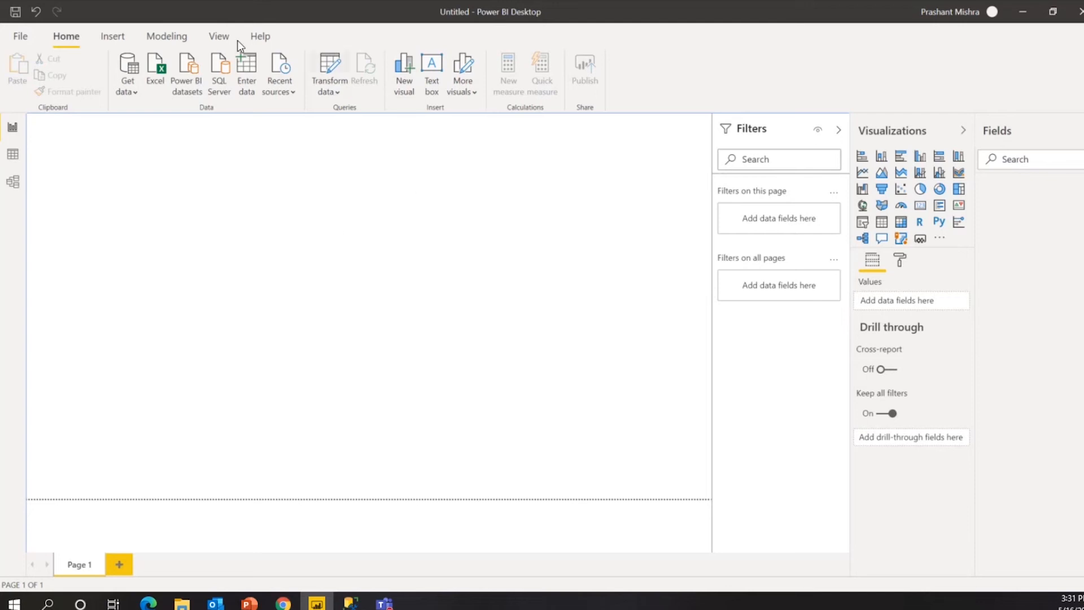
left_click(939, 239)
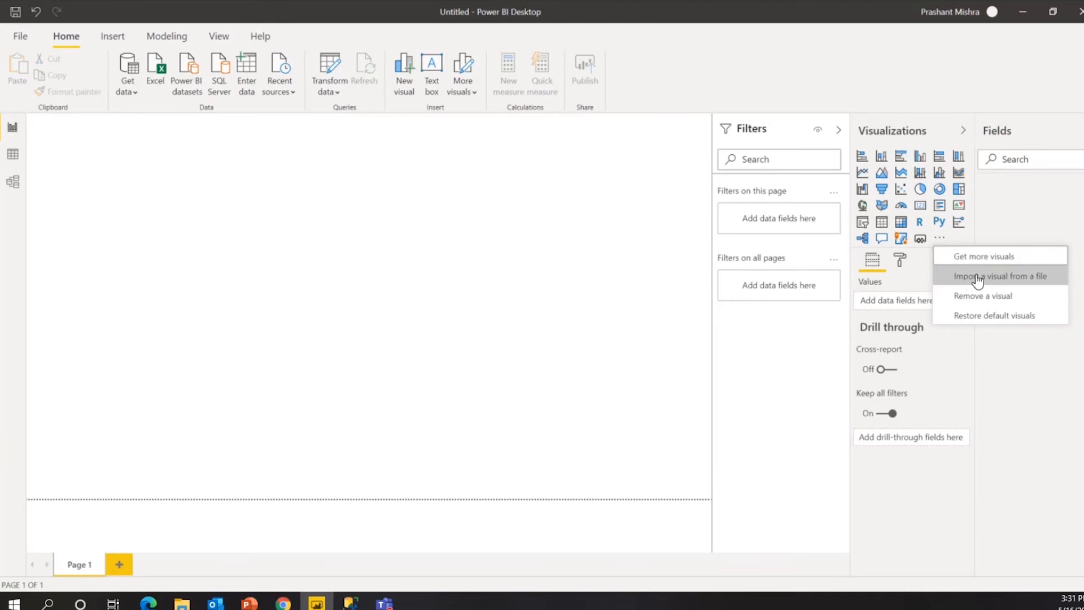
left_click(1009, 259)
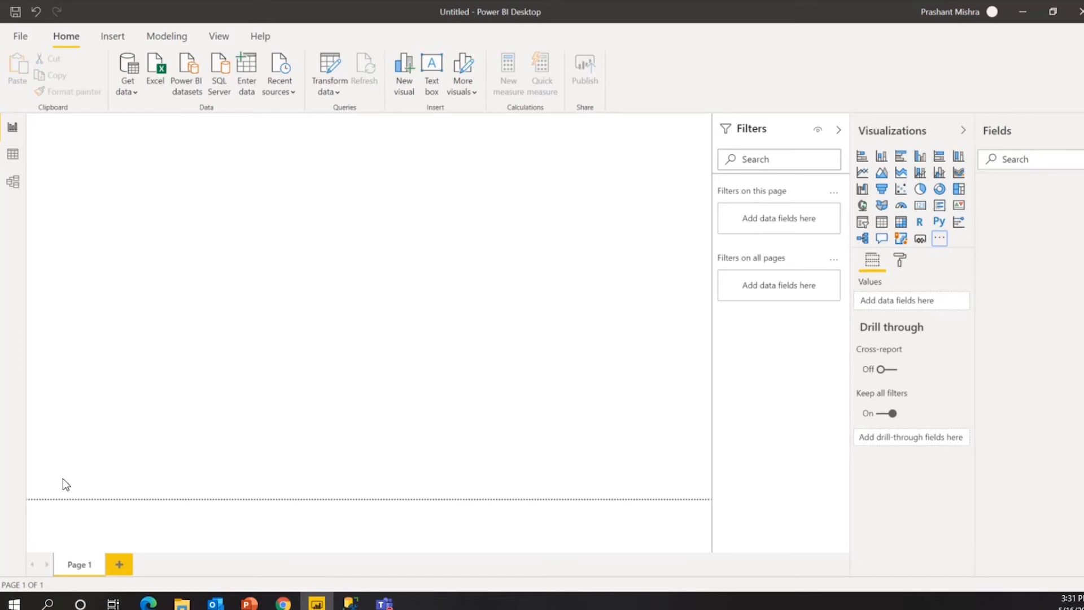
Browse the Advanced Analytics category under Get more visuals, then close the marketplace.
left_click(504, 308)
left_click(940, 241)
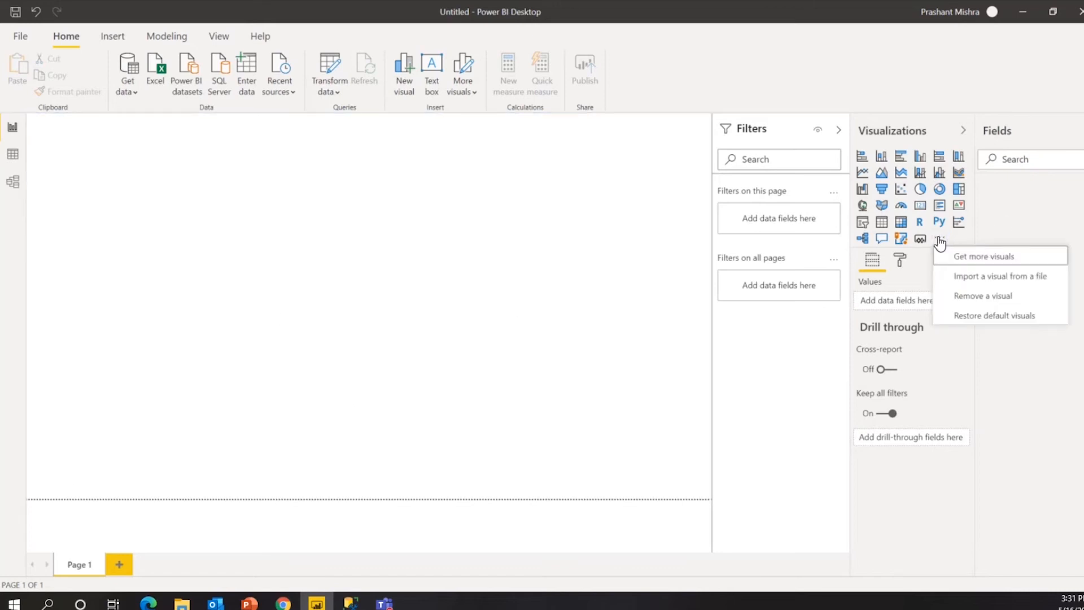
left_click(552, 293)
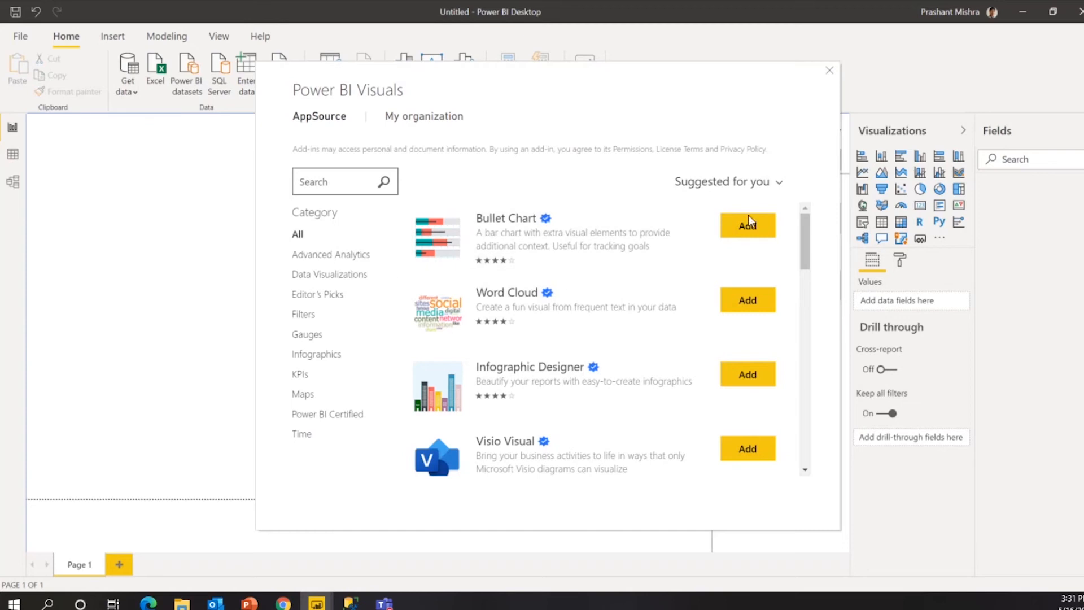
left_click(323, 255)
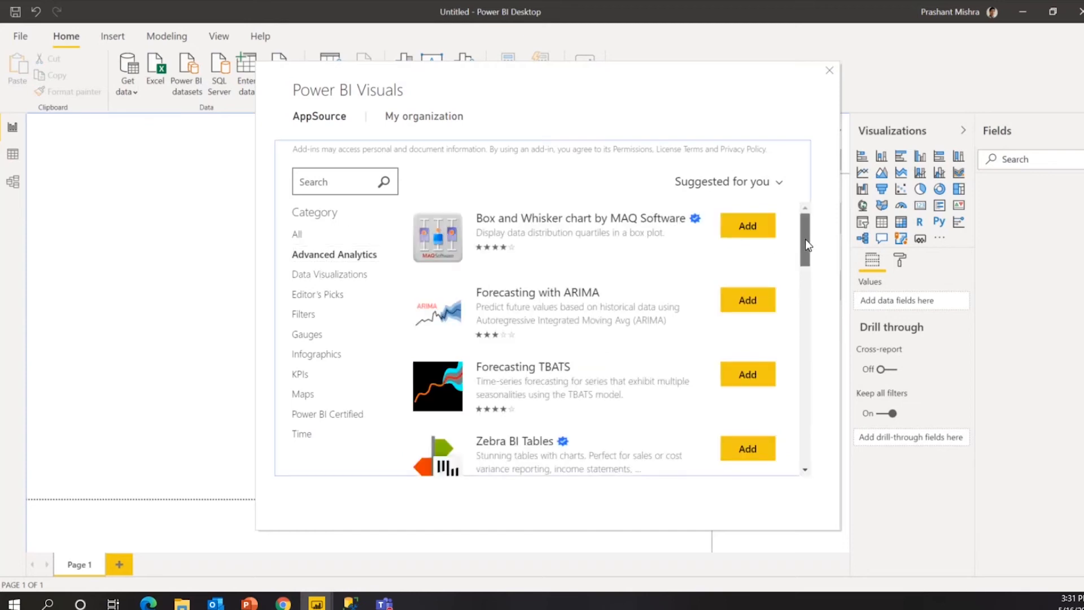
mouse_move(805, 239)
left_mouse_down()
mouse_move(784, 427)
mouse_move(810, 225)
left_mouse_up()
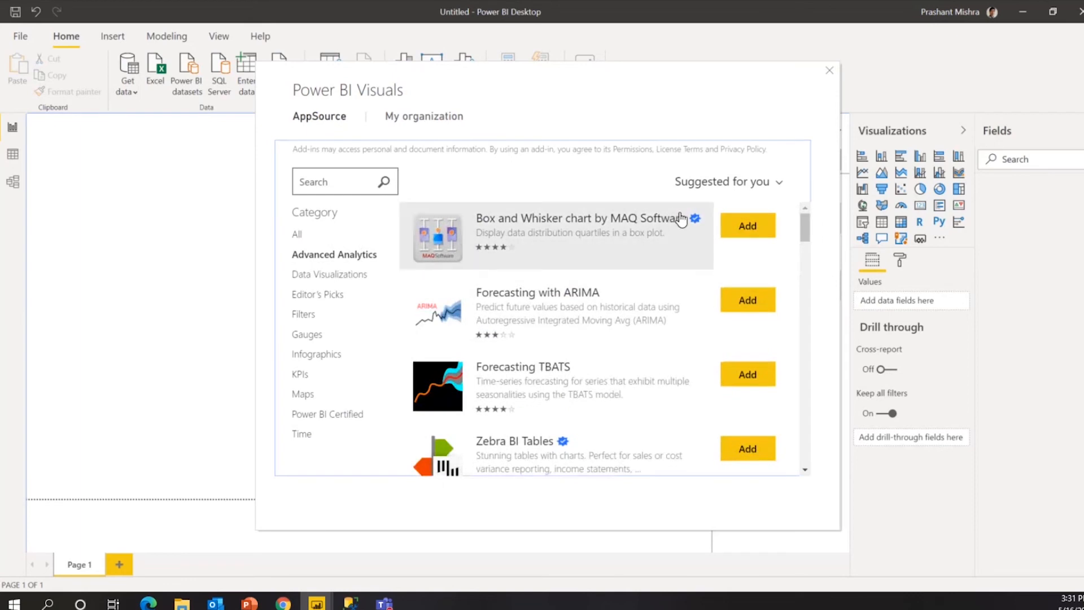
mouse_move(695, 227)
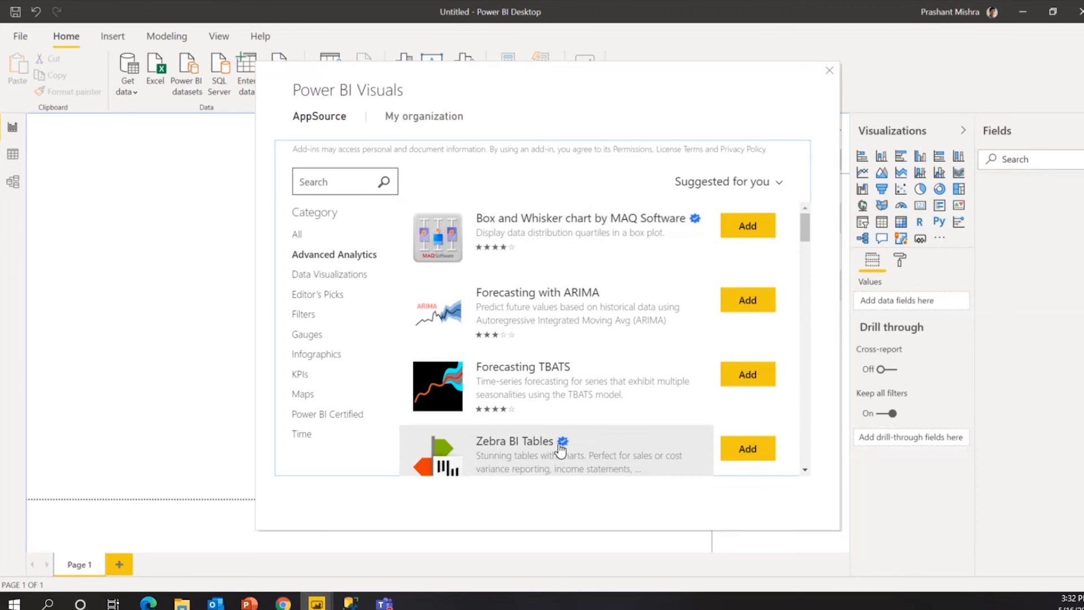
mouse_move(561, 445)
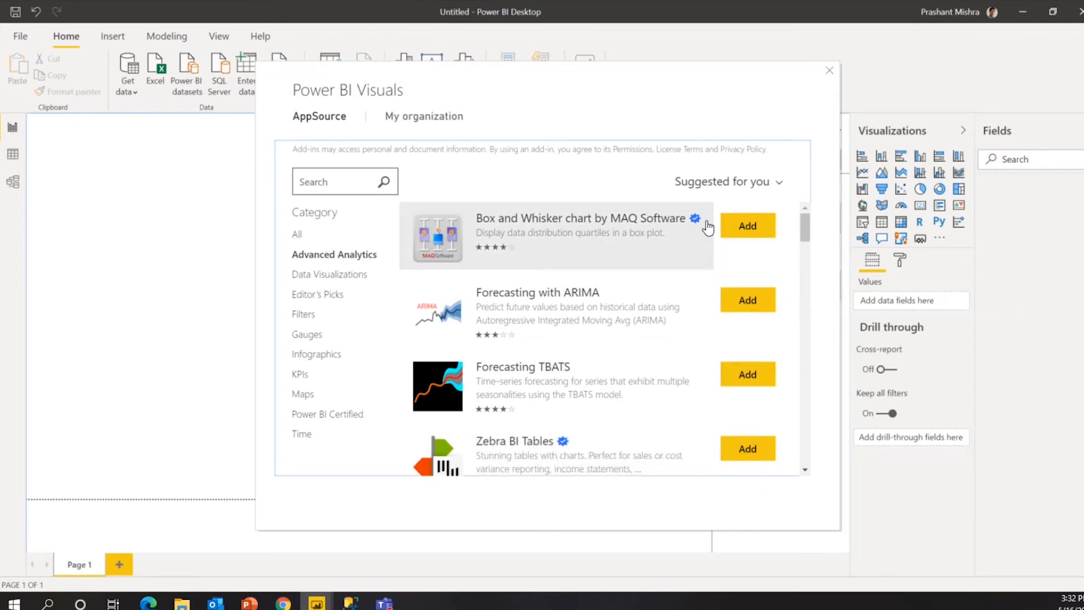
left_click(828, 70)
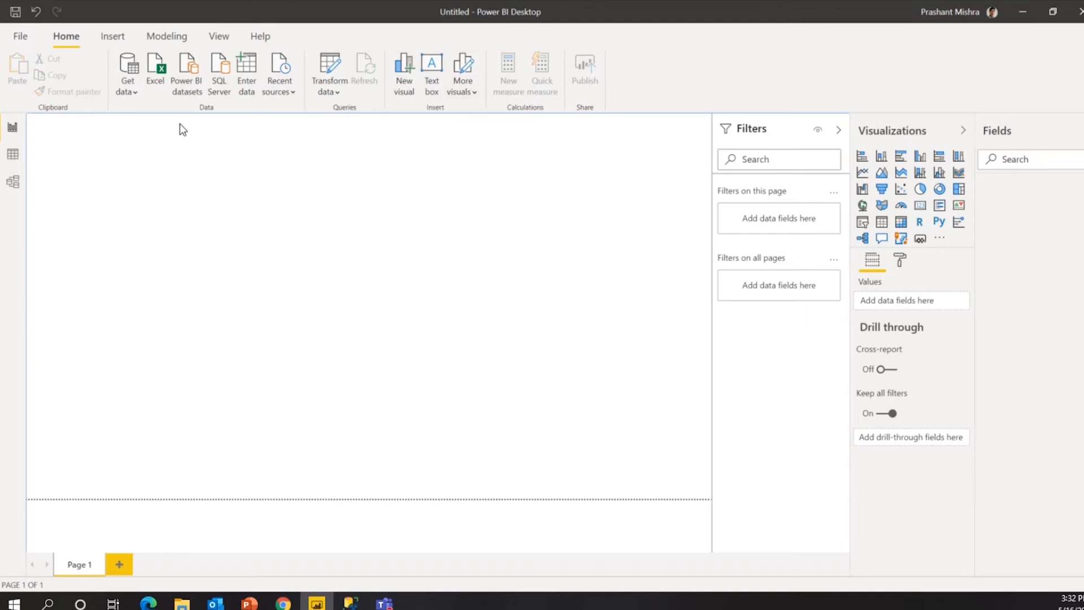
Preview the Insert tab's More visuals and Image options without adding anything, then show Modeling commands.
left_click(113, 37)
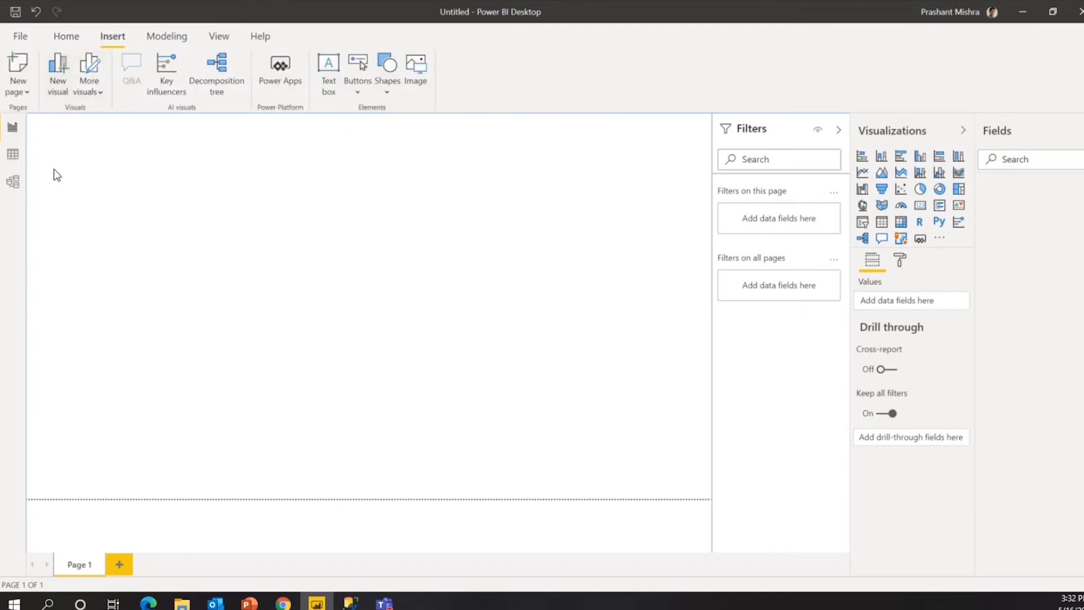
left_click(92, 92)
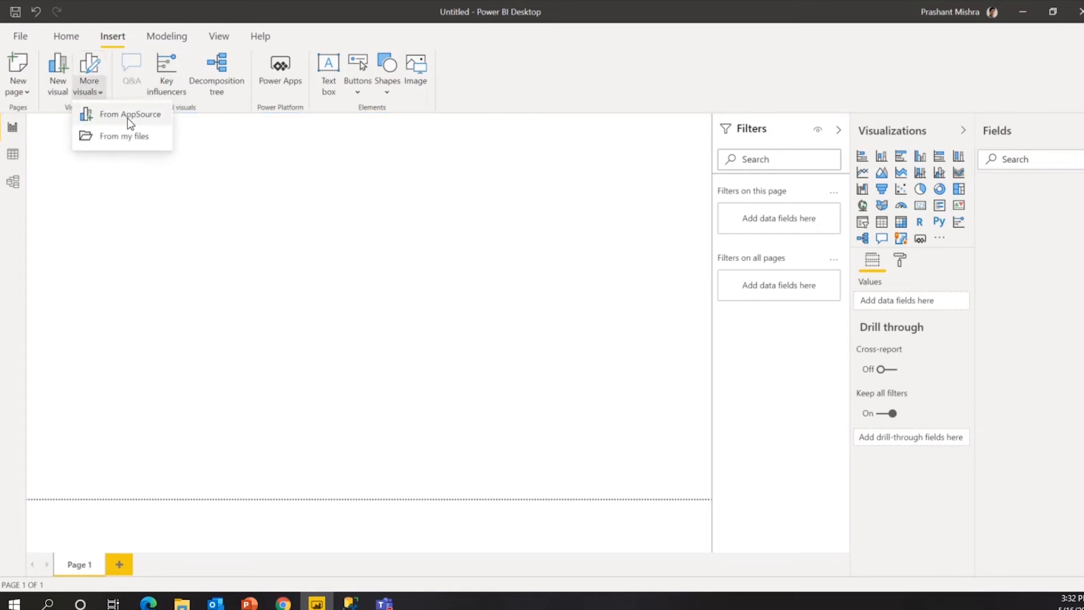
left_click(239, 175)
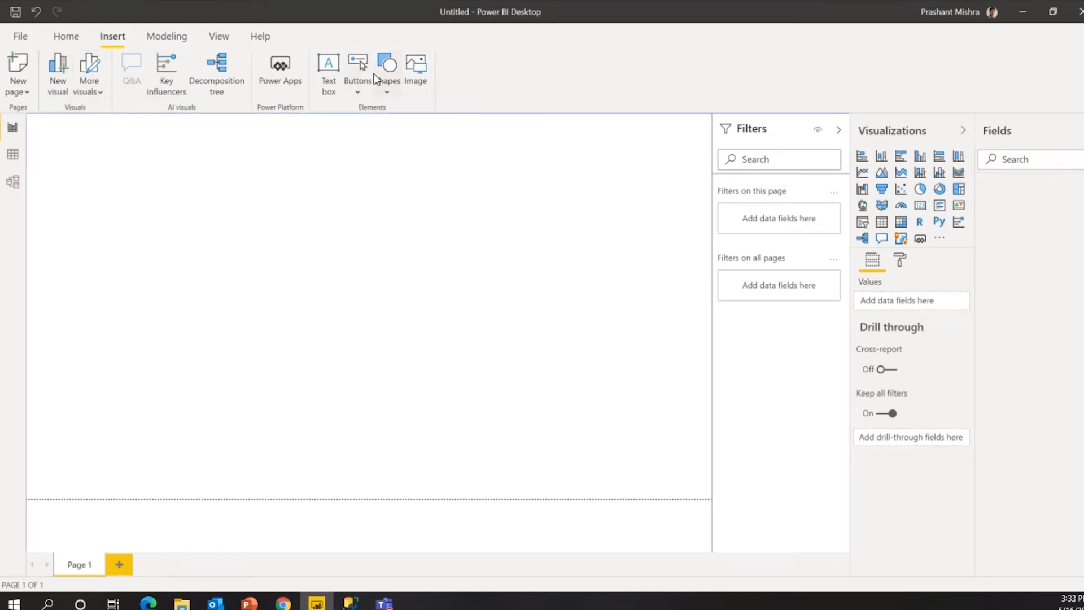
left_click(420, 81)
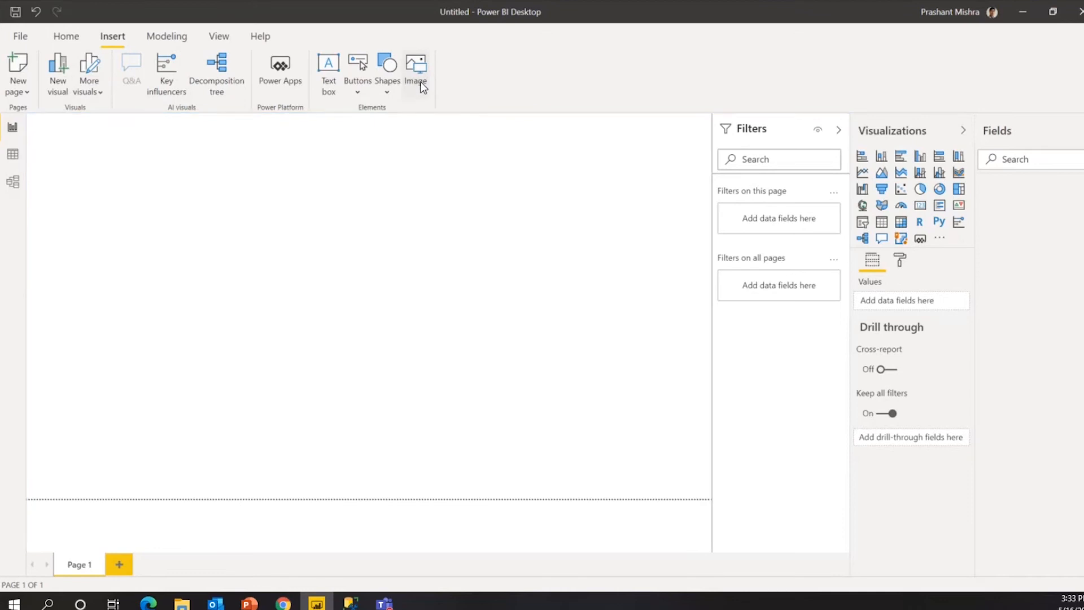
left_click(379, 312)
left_click(172, 35)
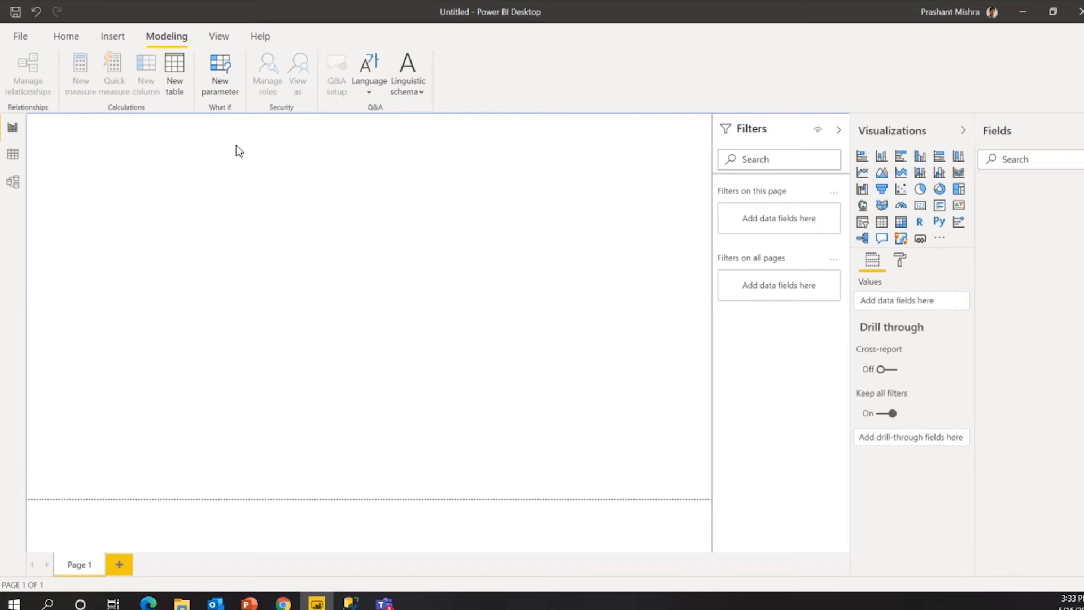
On the View ribbon, try the Fit to width and Actual size page views.
left_click(230, 43)
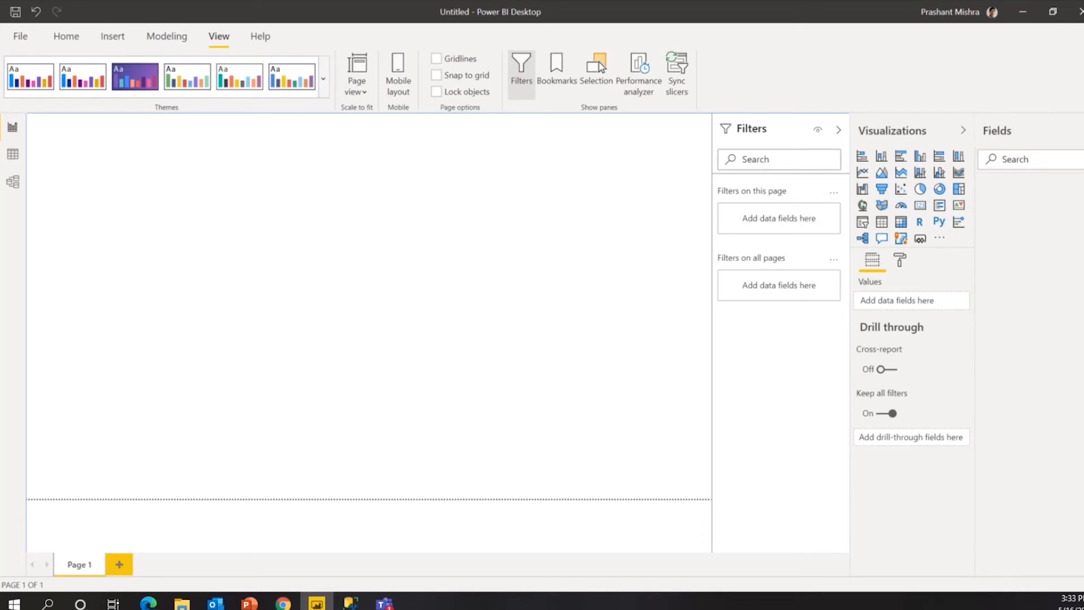
key("alt+Tab")
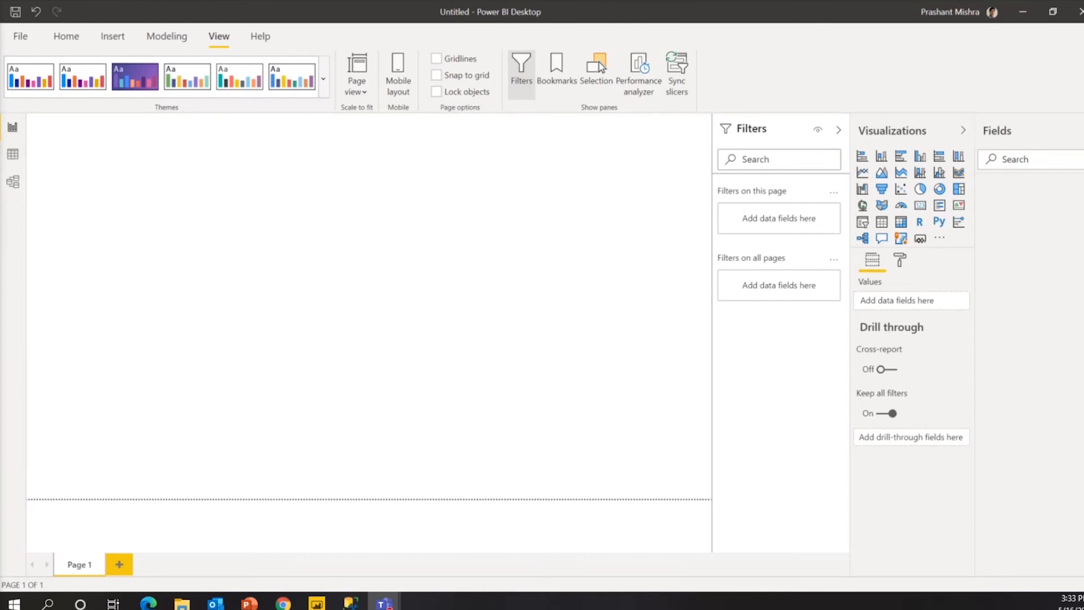
left_click(247, 176)
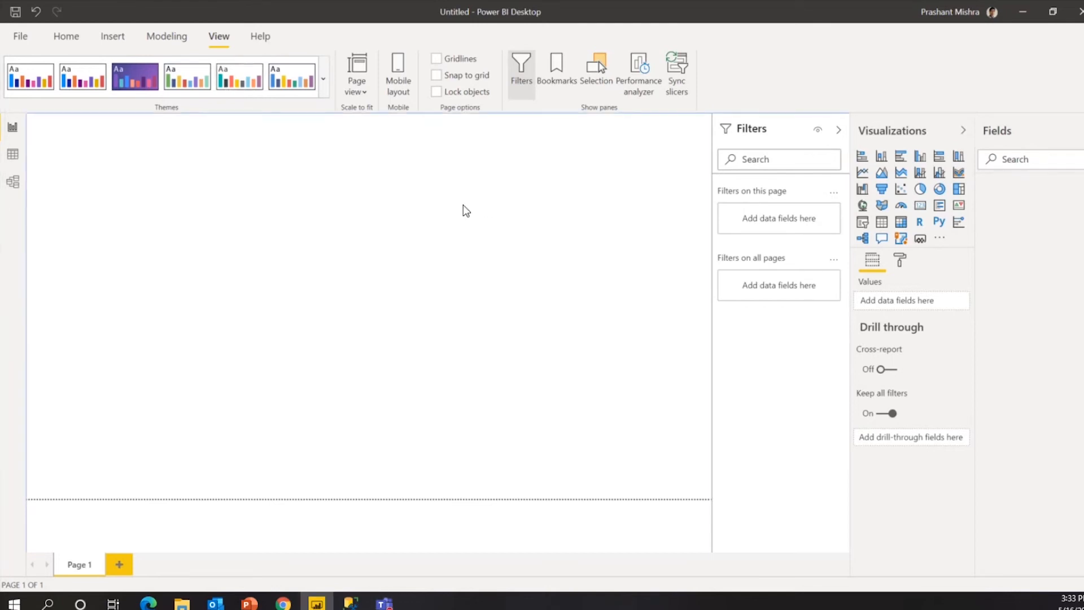
left_click(364, 90)
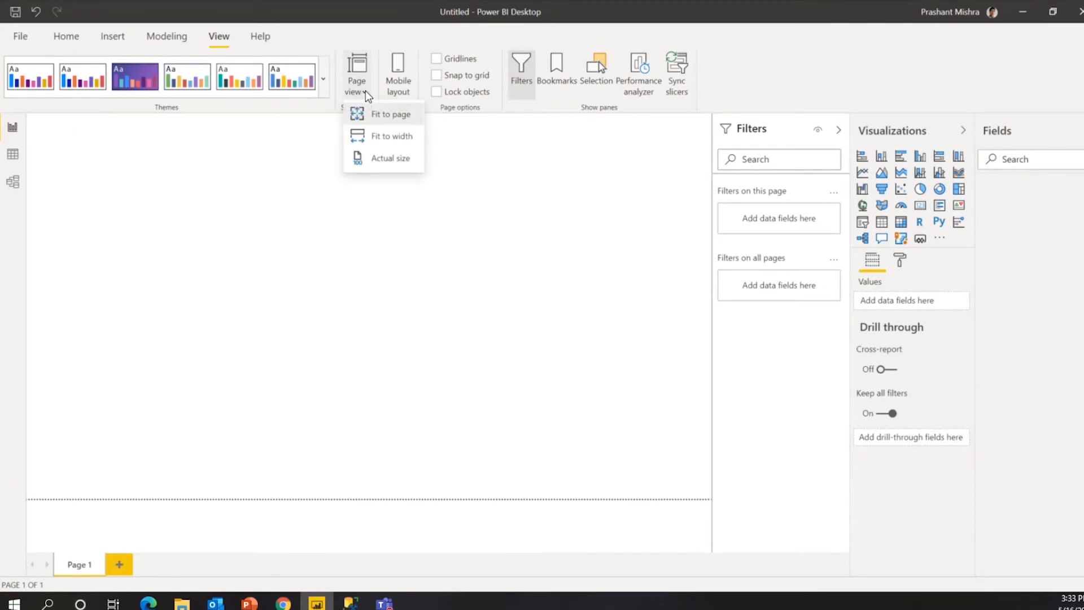
left_click(395, 136)
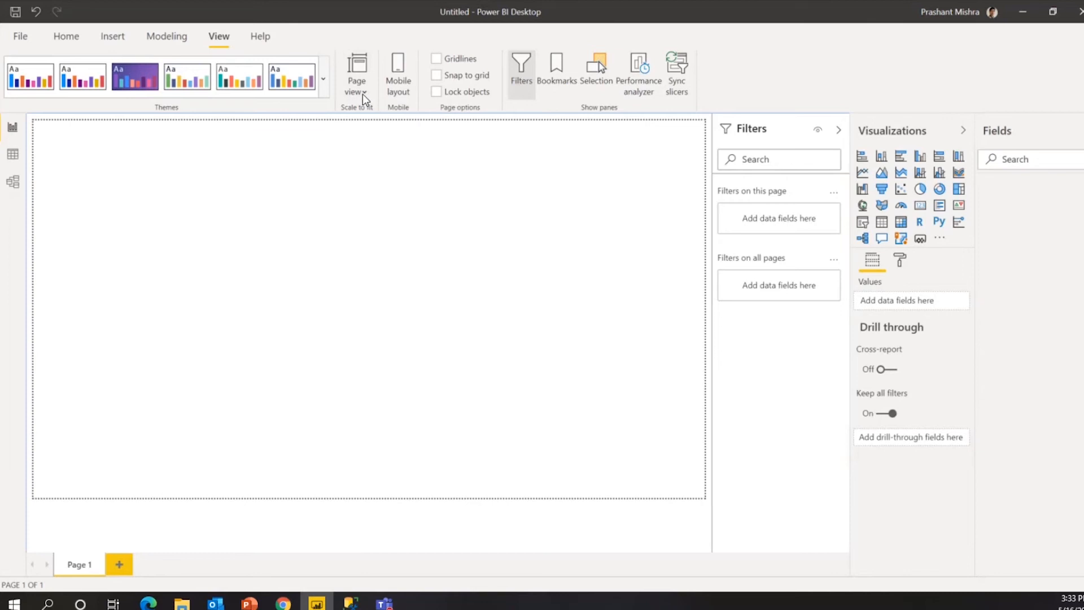
left_click(362, 94)
left_click(393, 161)
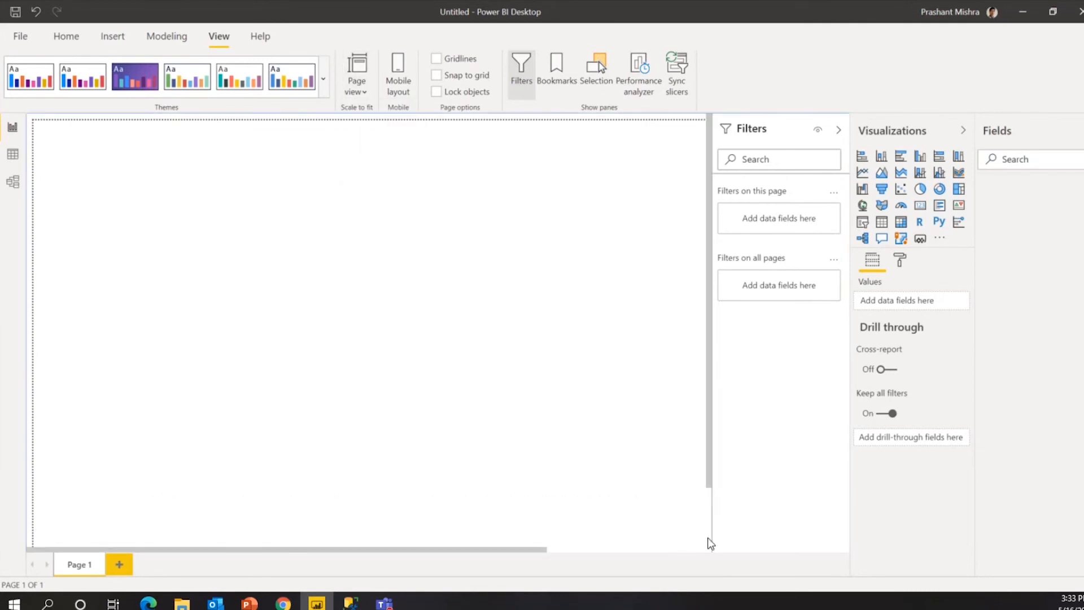
Set the page view to Fit to page and bring up the page formatting settings.
scroll(689, 543, "down", 3)
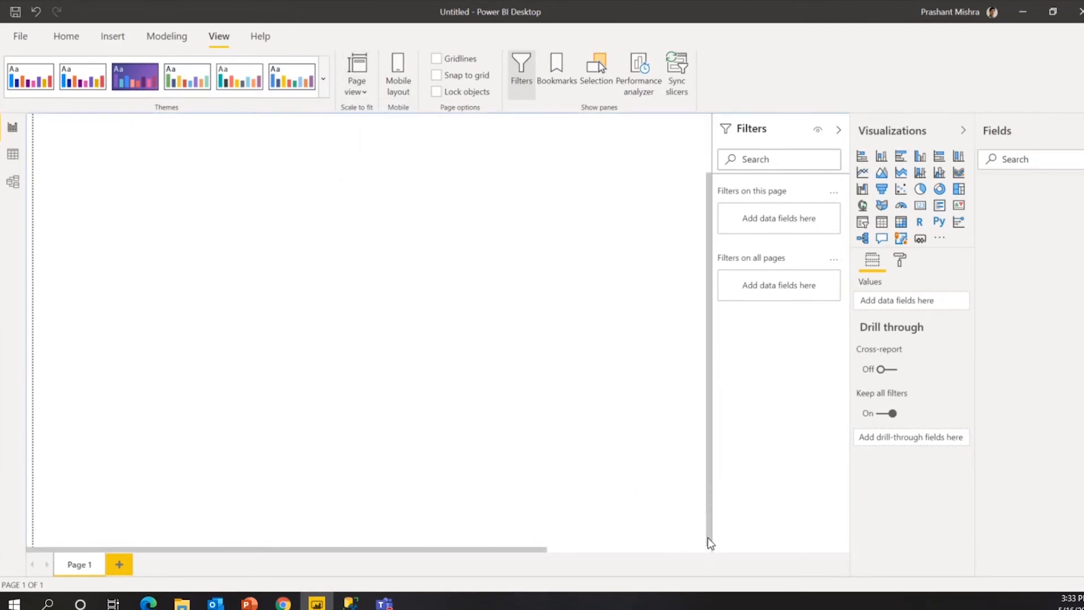
left_click_drag(707, 537, 710, 268)
left_click(362, 91)
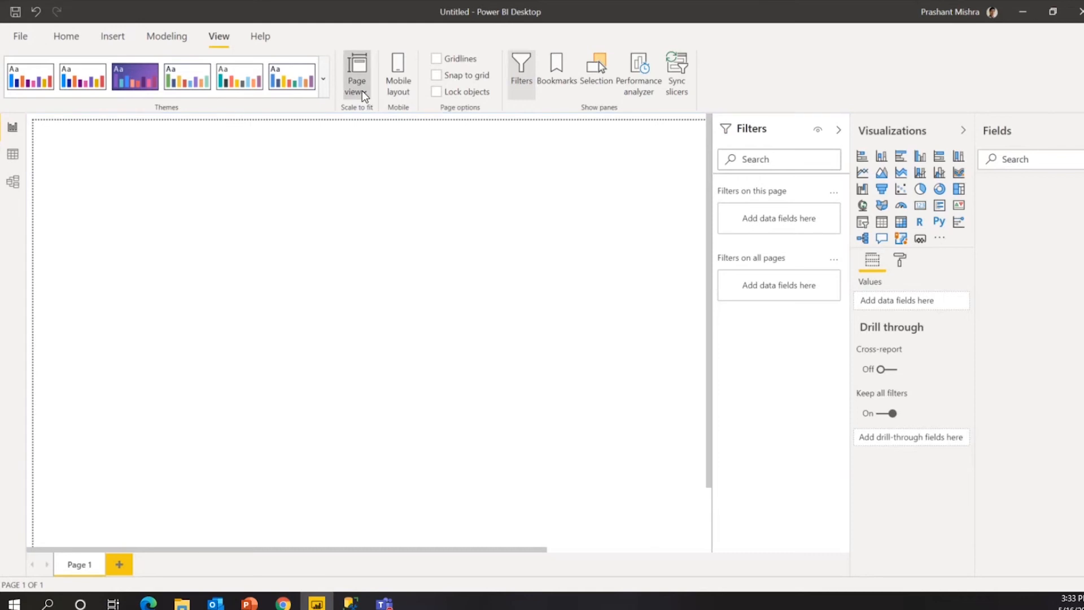
left_click(366, 113)
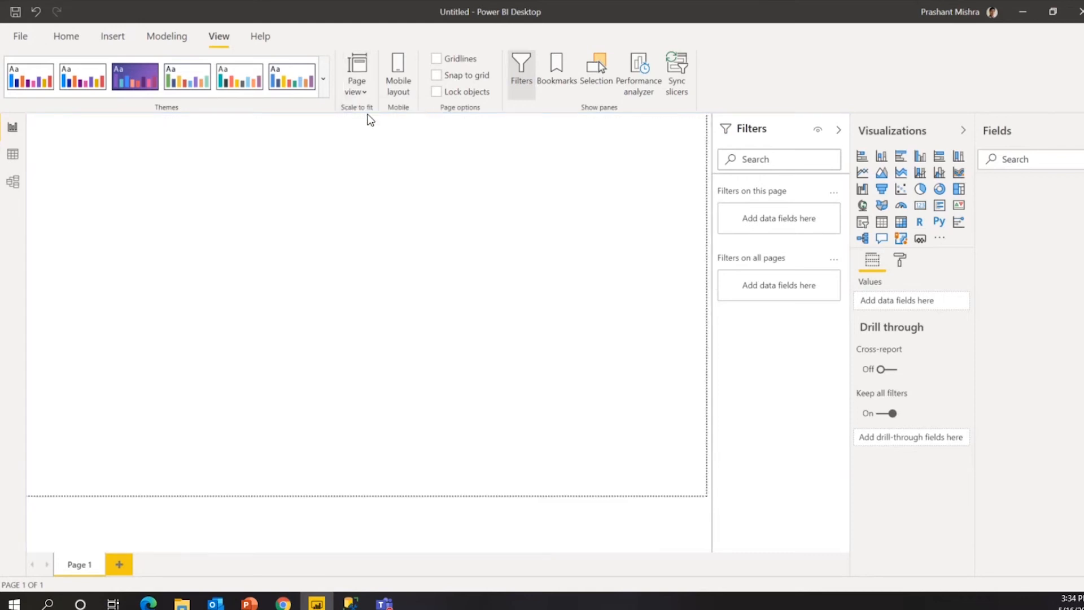
left_click(901, 260)
Change the page size to Custom with height 4000 and view it fitted to width.
left_click(870, 337)
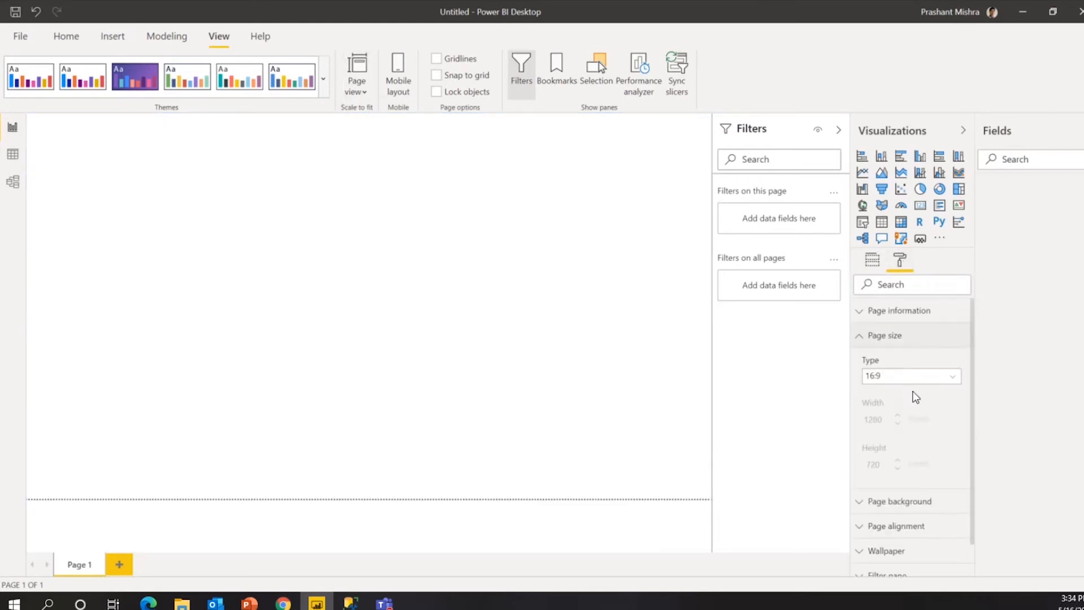
left_click(912, 376)
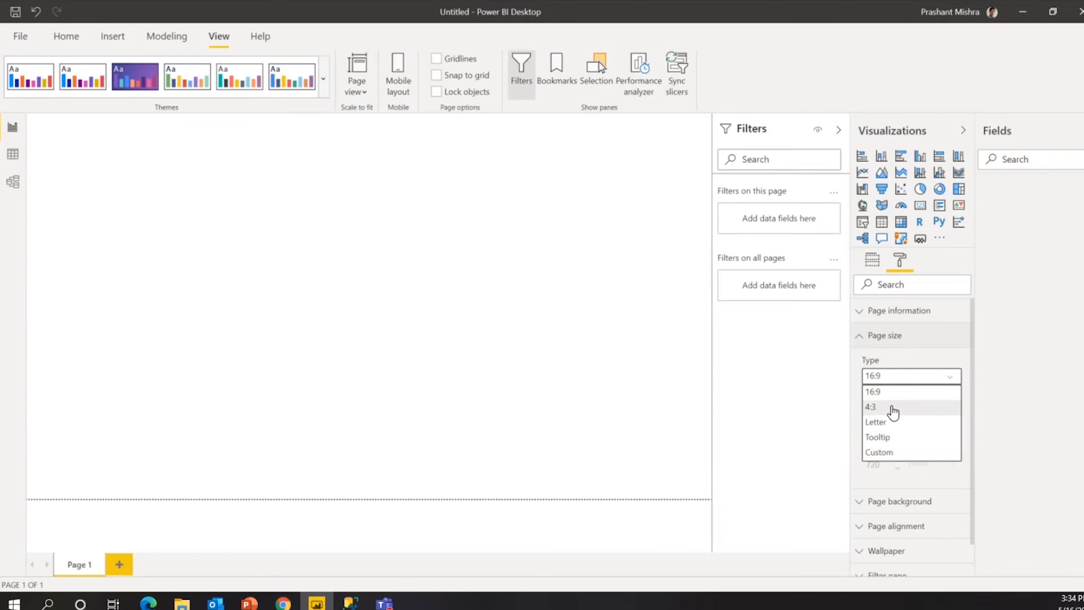
left_click(891, 453)
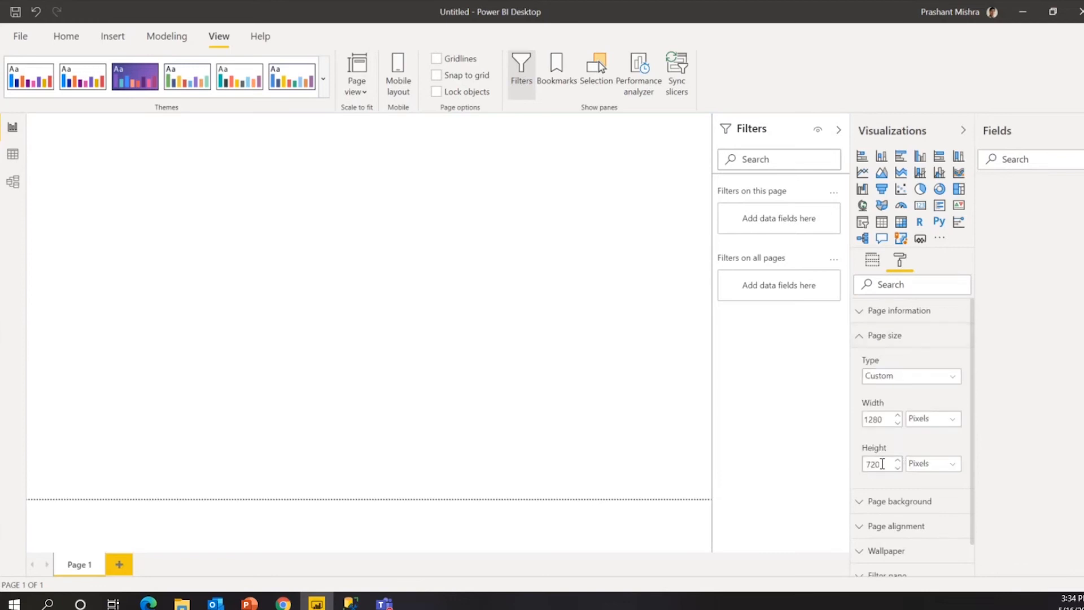
double_click(880, 464)
type("4000")
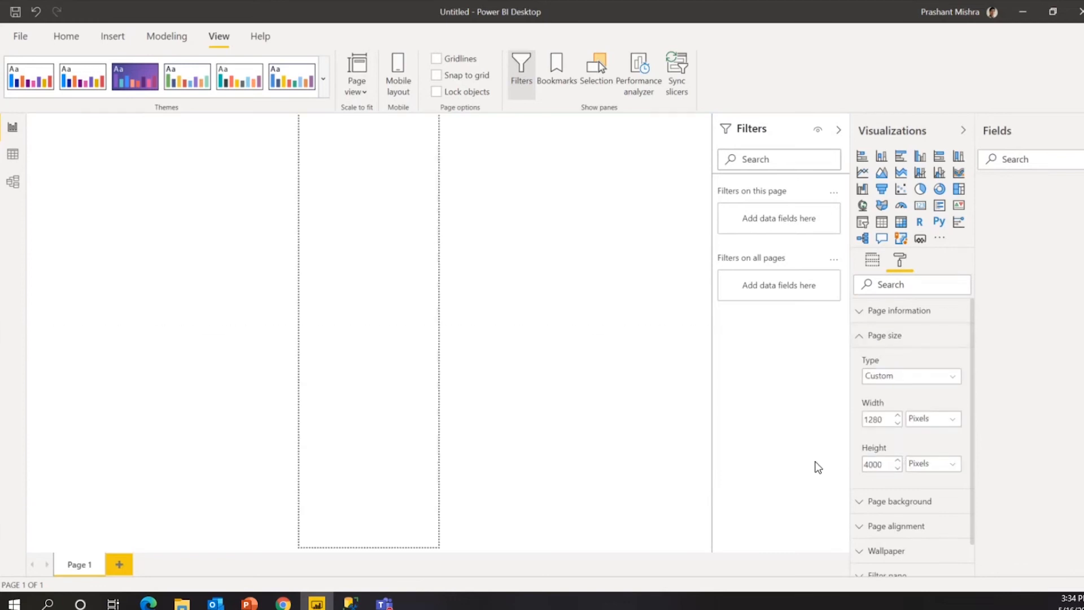
left_click(604, 346)
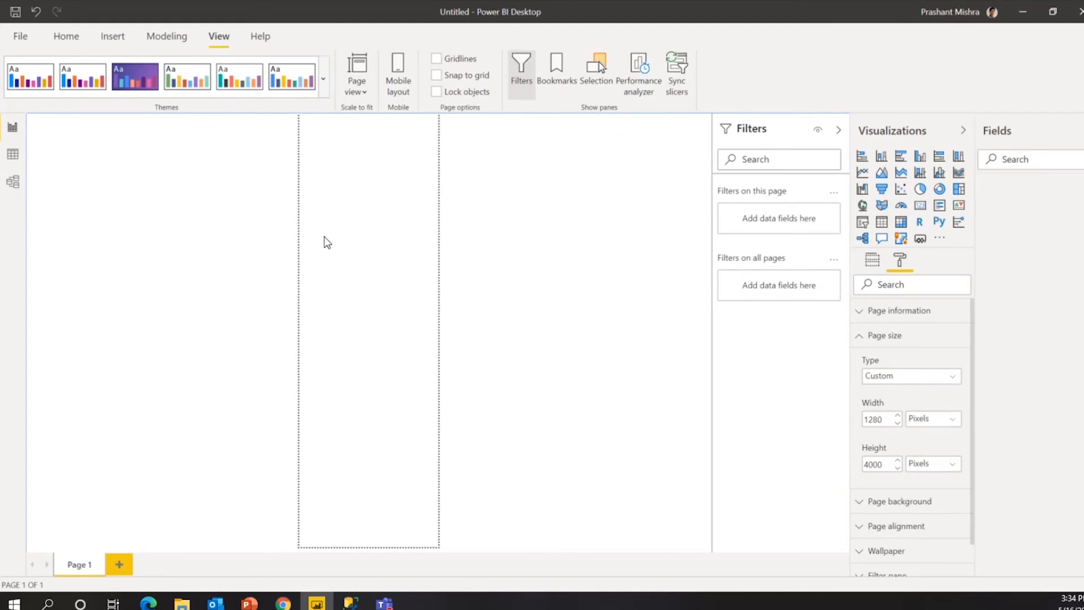
left_click(355, 95)
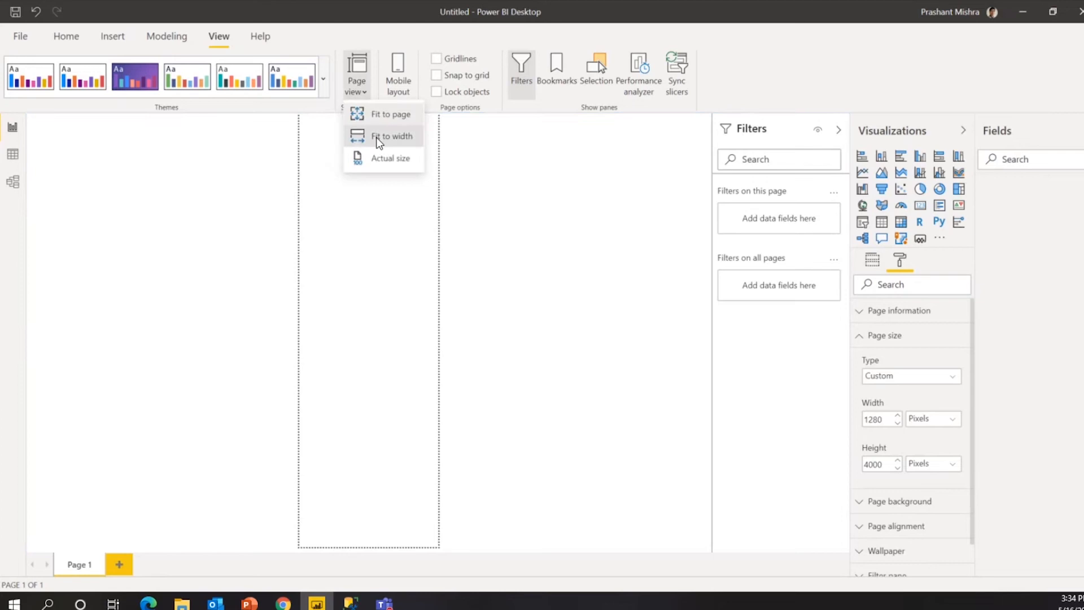
left_click(375, 136)
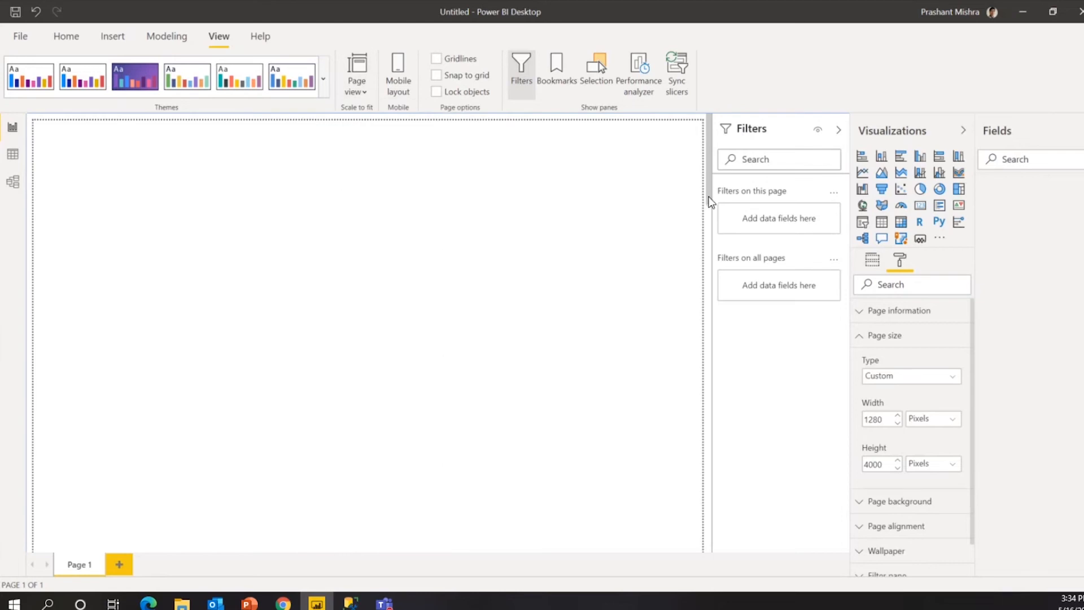
left_click_drag(709, 201, 450, 220)
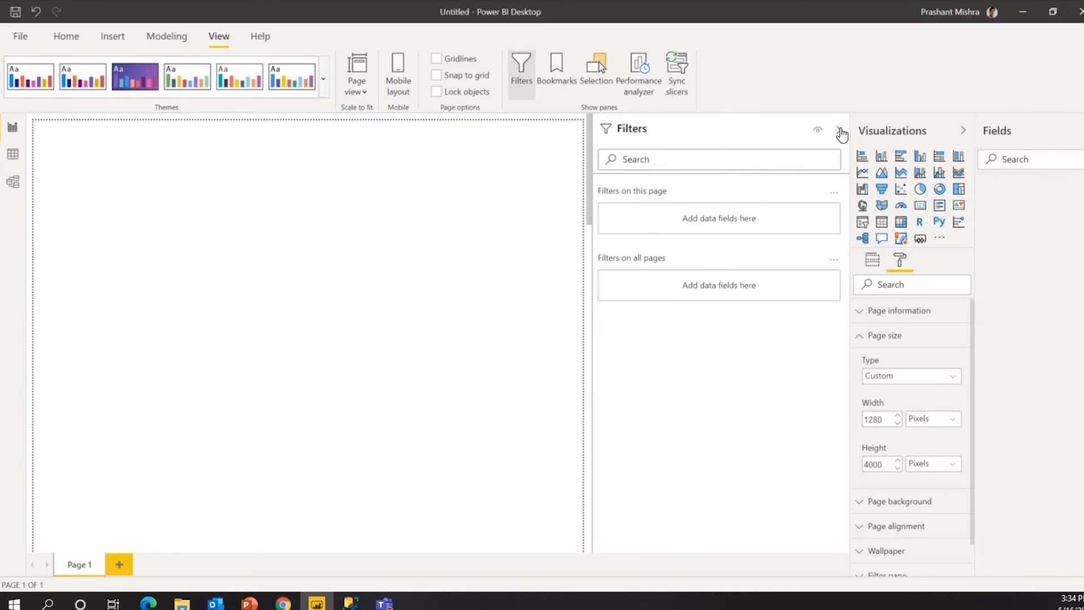
Collapse the Filters pane, restore the 16:9 page size, and fit the page to the window.
left_click(839, 132)
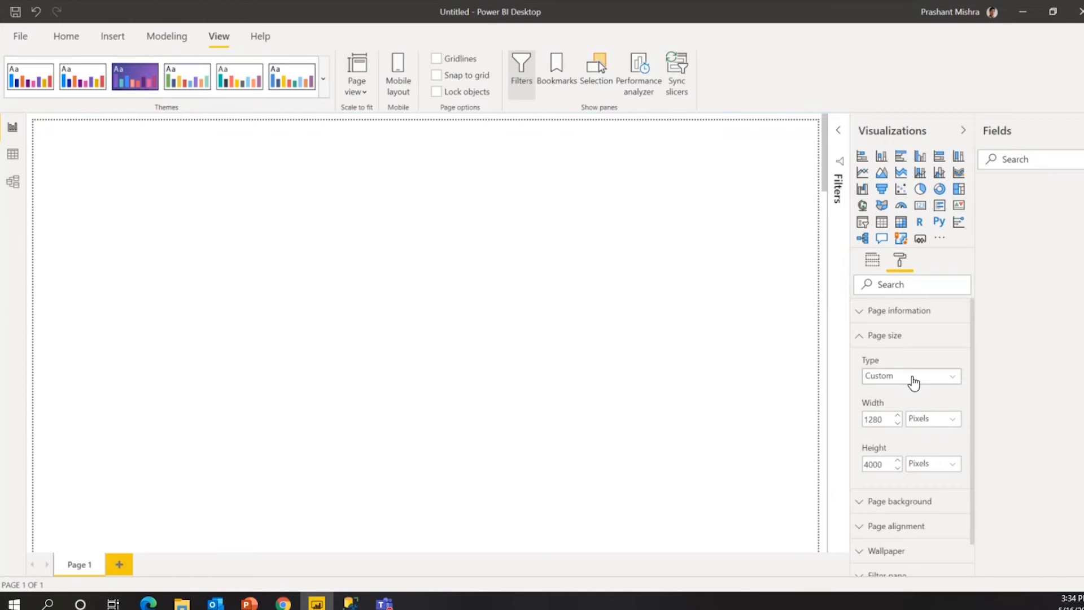
left_click(912, 377)
left_click(901, 393)
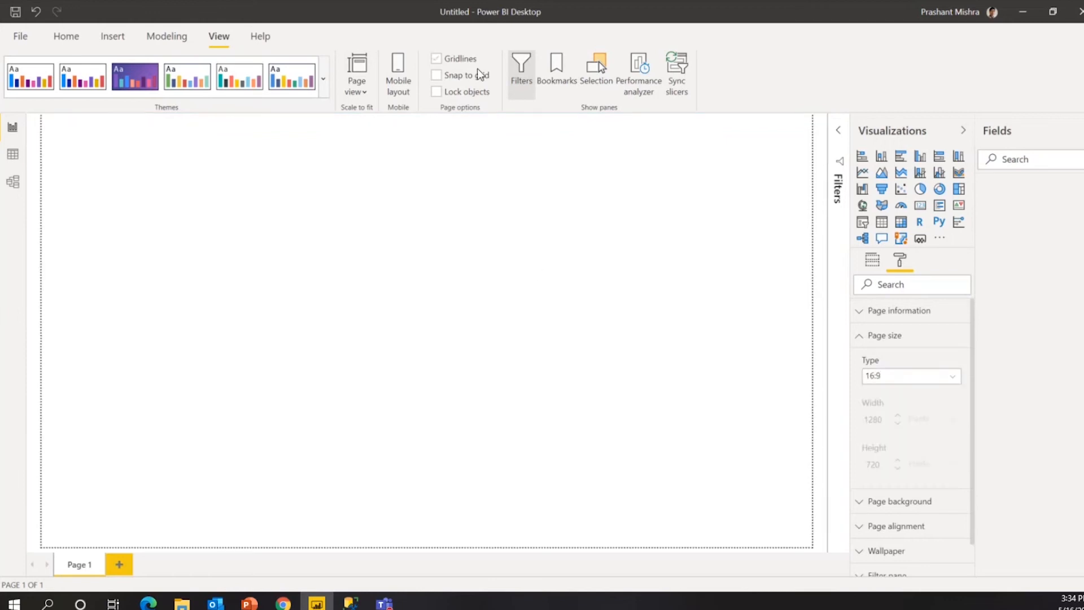
left_click(357, 90)
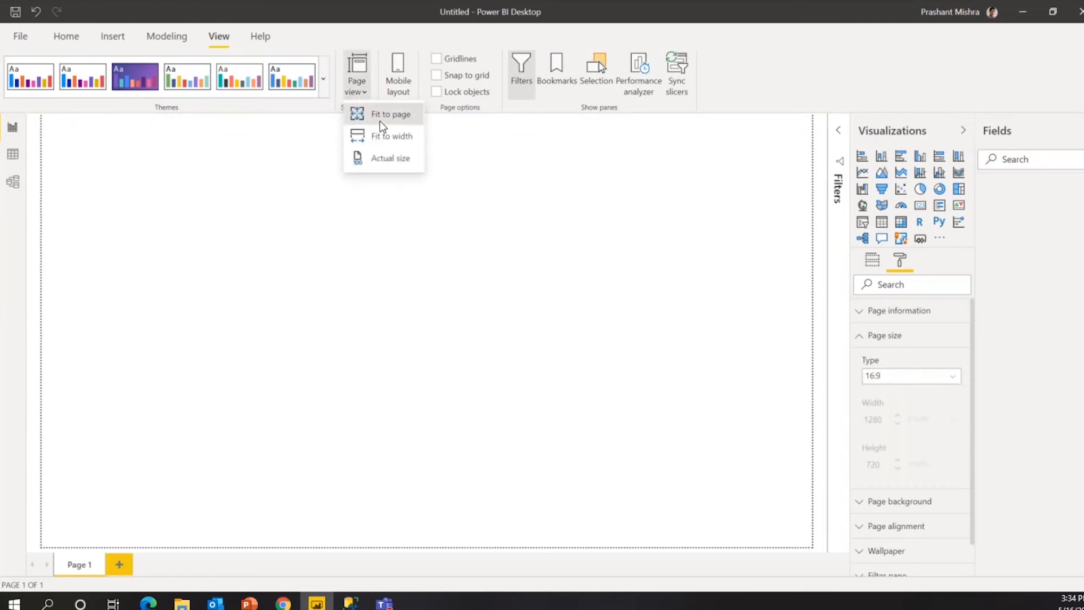
left_click(378, 116)
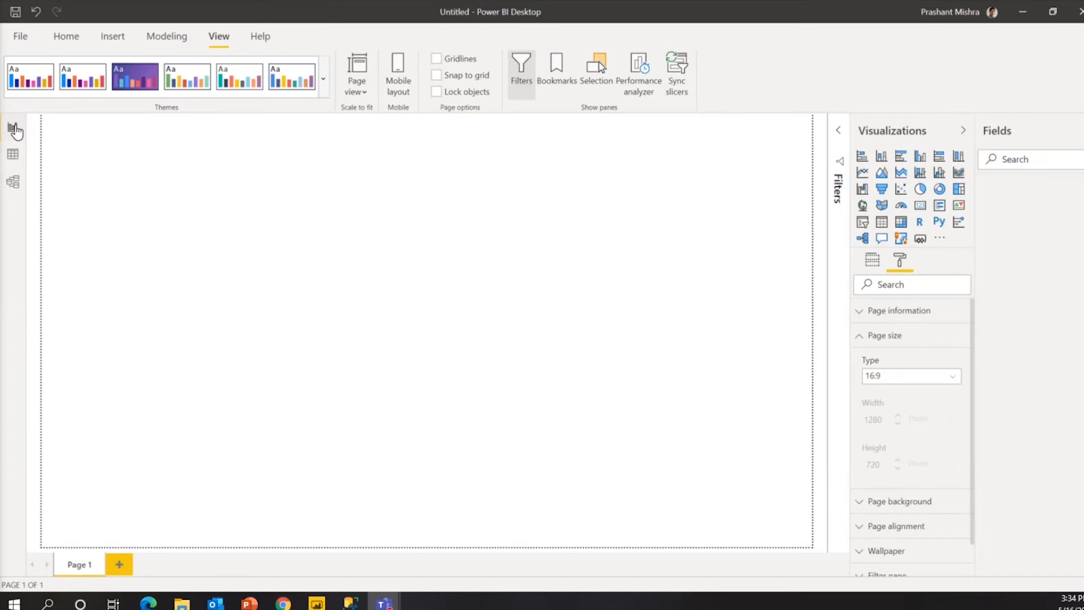
left_click(15, 130)
Choose SQL Server database from the full Get data connector catalogue's Database category.
left_click(72, 37)
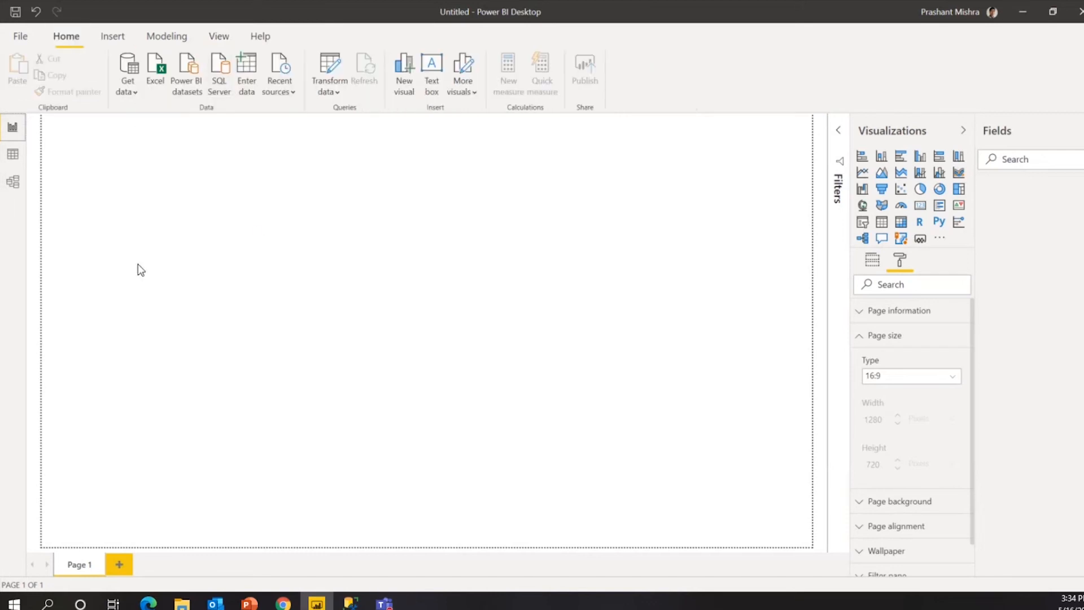
left_click(133, 95)
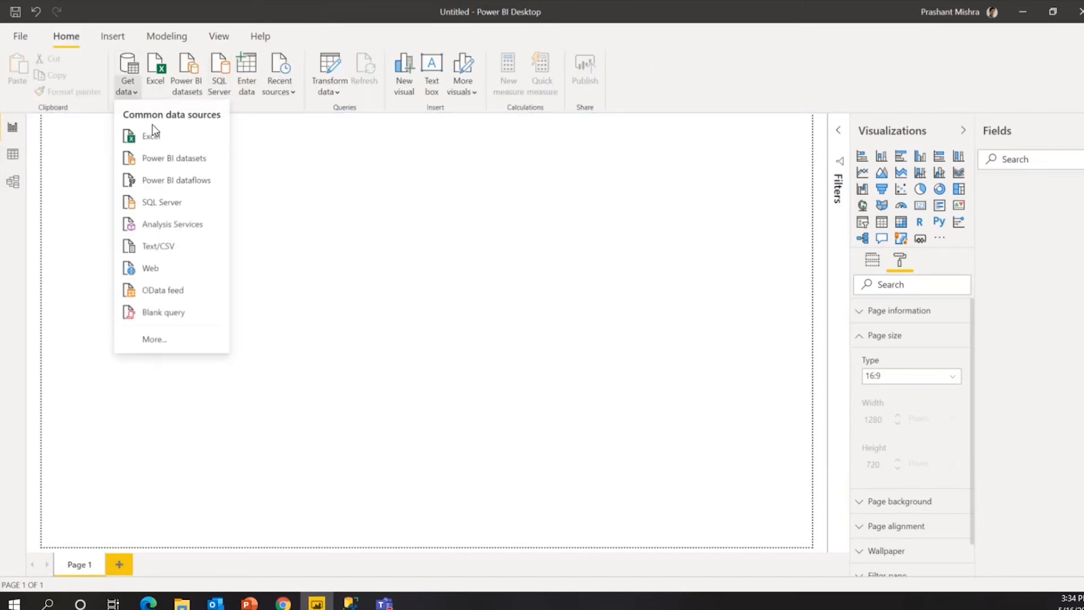
left_click(161, 336)
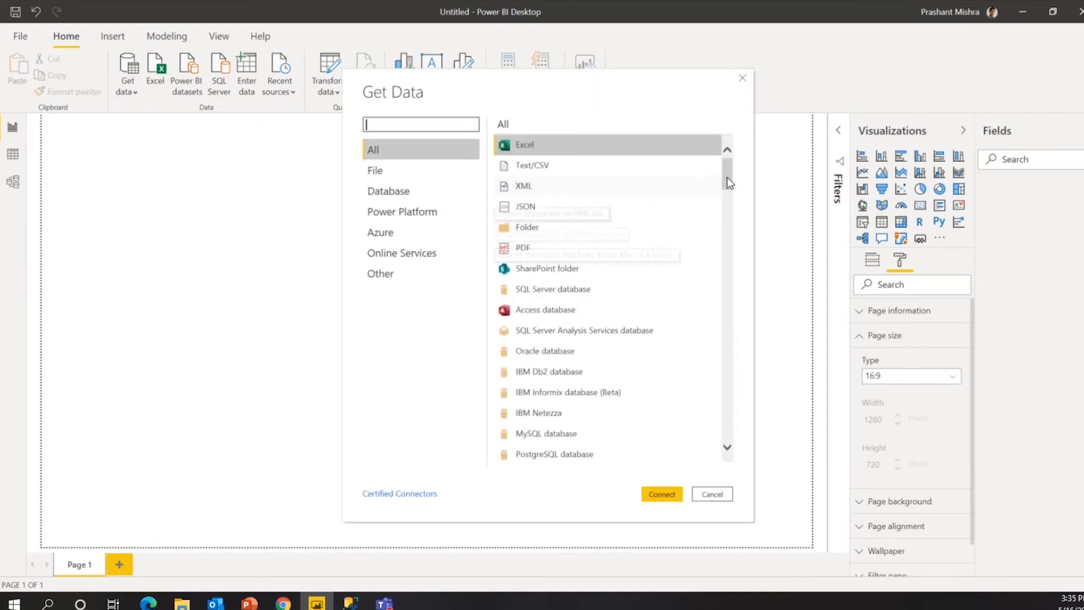
mouse_move(728, 175)
left_mouse_down()
mouse_move(713, 408)
mouse_move(721, 450)
mouse_move(748, 221)
mouse_move(728, 171)
left_mouse_up()
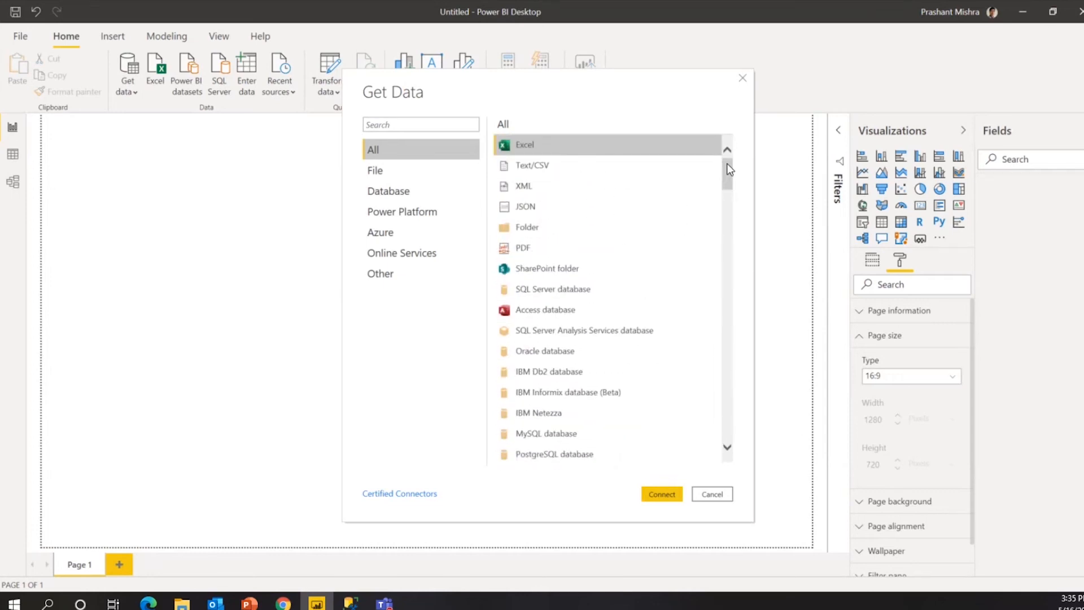
left_click(389, 189)
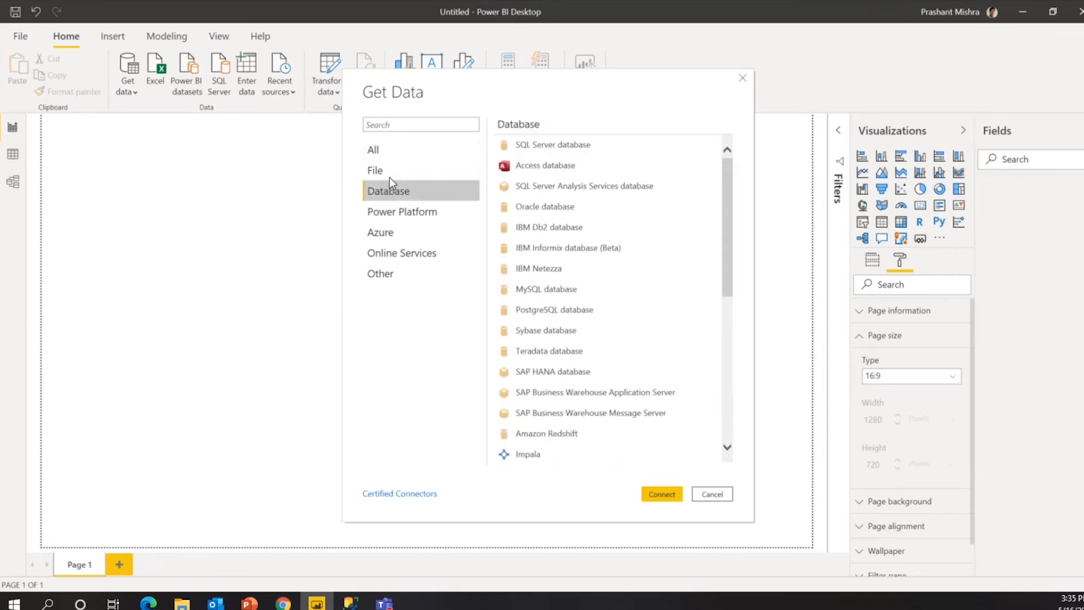
left_click(391, 175)
left_click(395, 190)
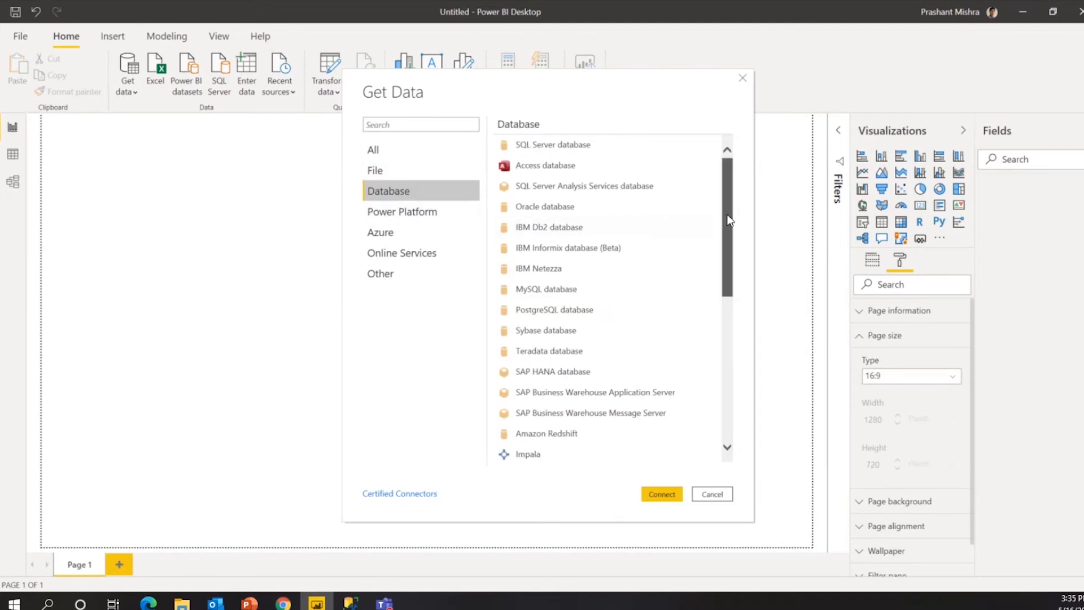
mouse_move(728, 221)
left_mouse_down()
mouse_move(727, 383)
mouse_move(740, 204)
left_mouse_up()
left_click(612, 148)
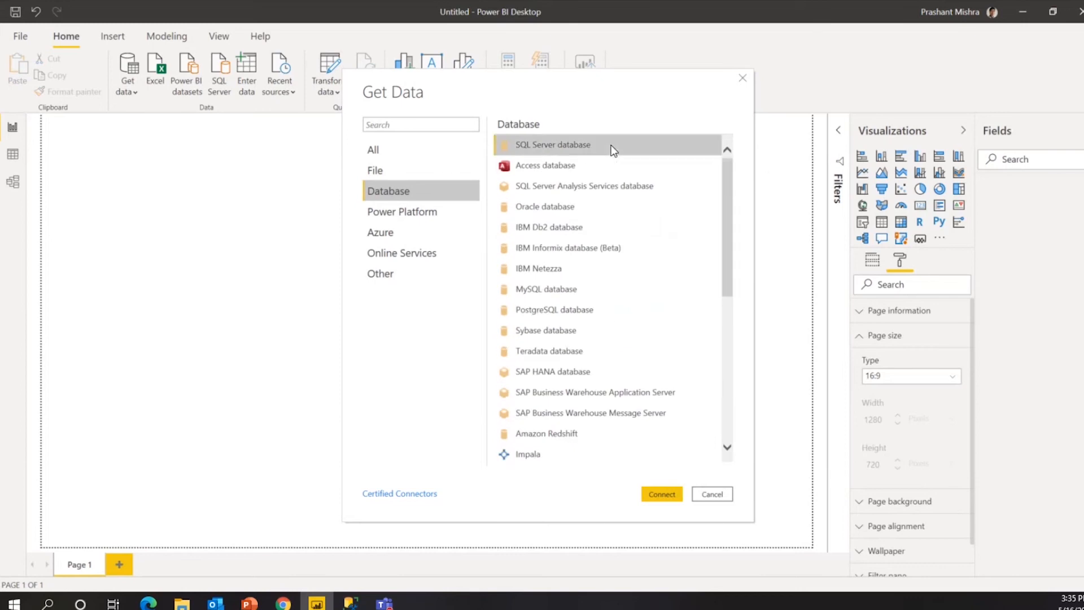
left_click(662, 494)
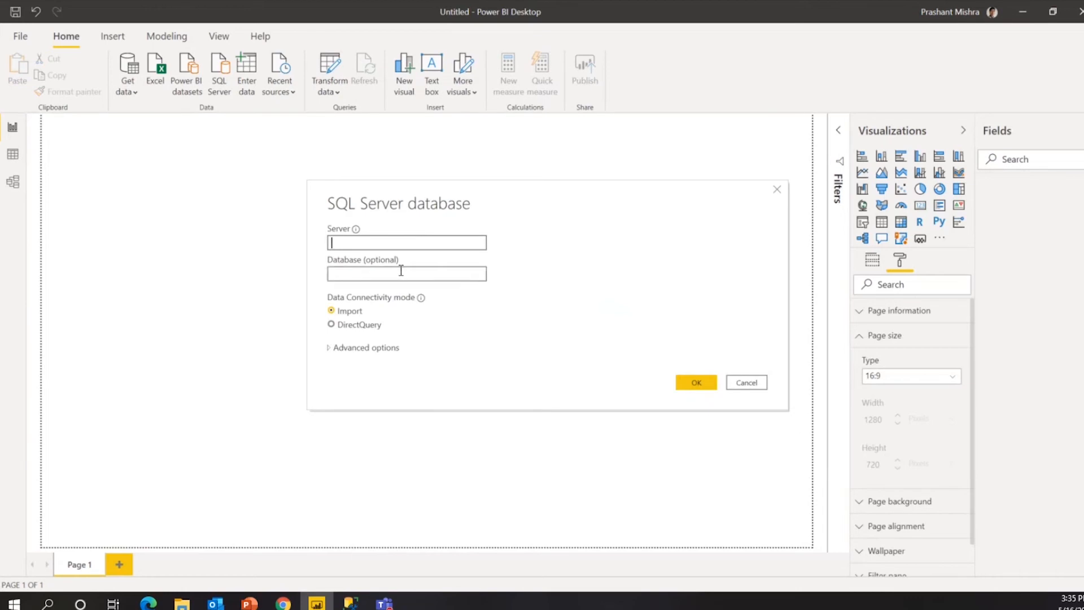
Copy the server name from SQL Server Management Studio and return to Power BI.
left_click(350, 603)
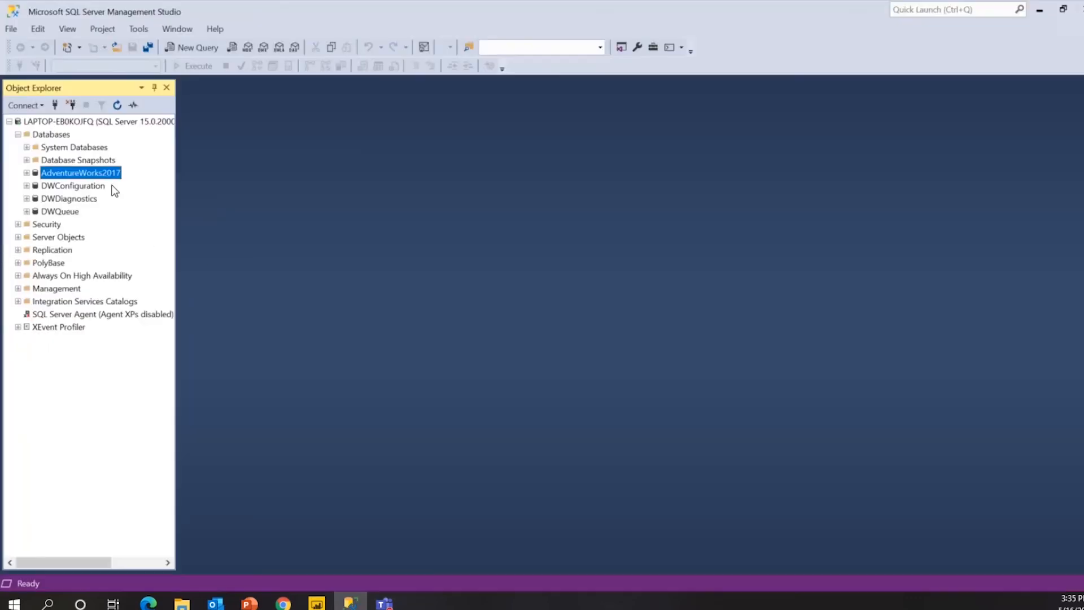
left_click(54, 105)
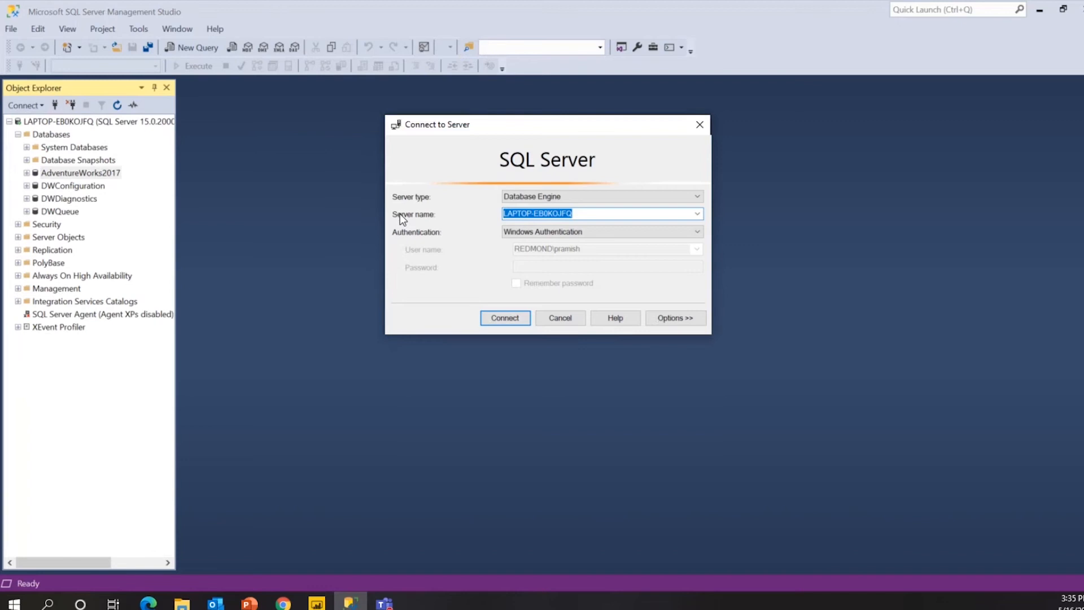
key("alt+Tab")
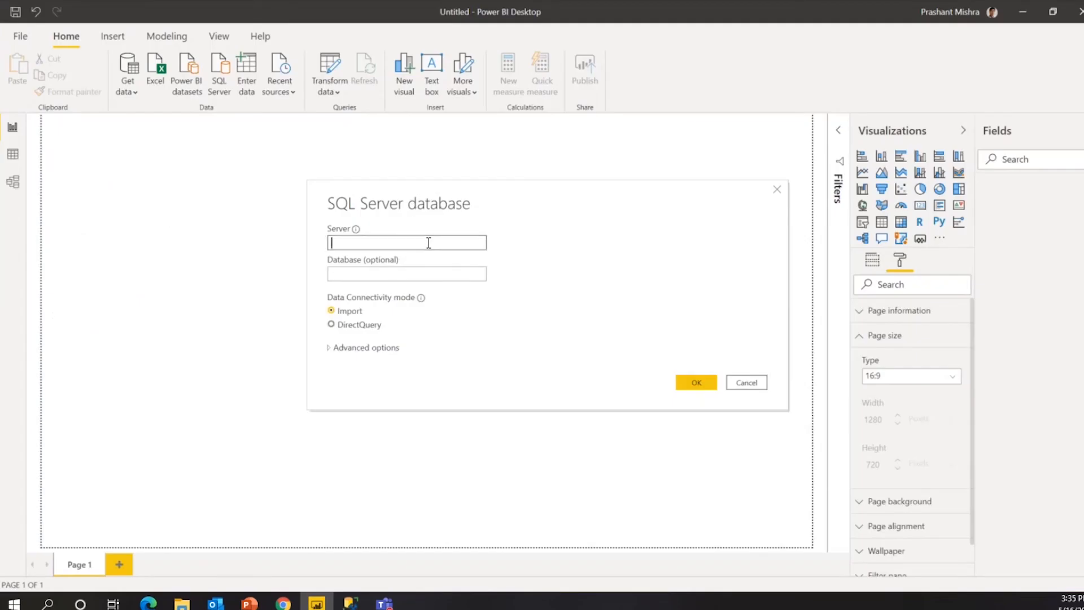
Paste the copied server name LAPTOP-EB0KOJFQ into the Server field.
type("LAPTOP-EB0KOJFQ")
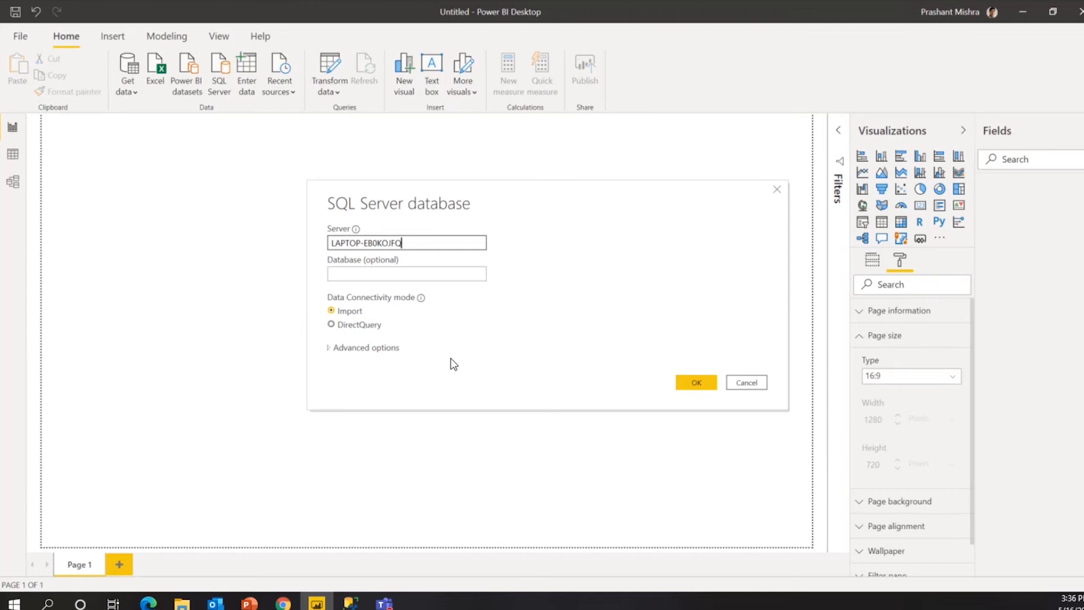
Choose DirectQuery as the data connectivity mode.
left_click(376, 326)
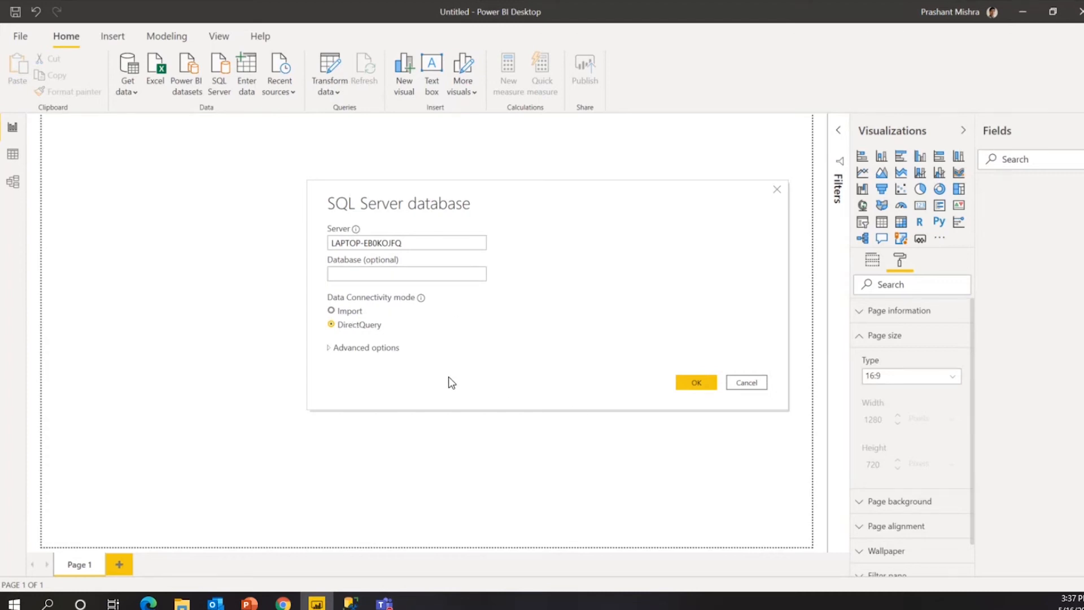
left_click(391, 348)
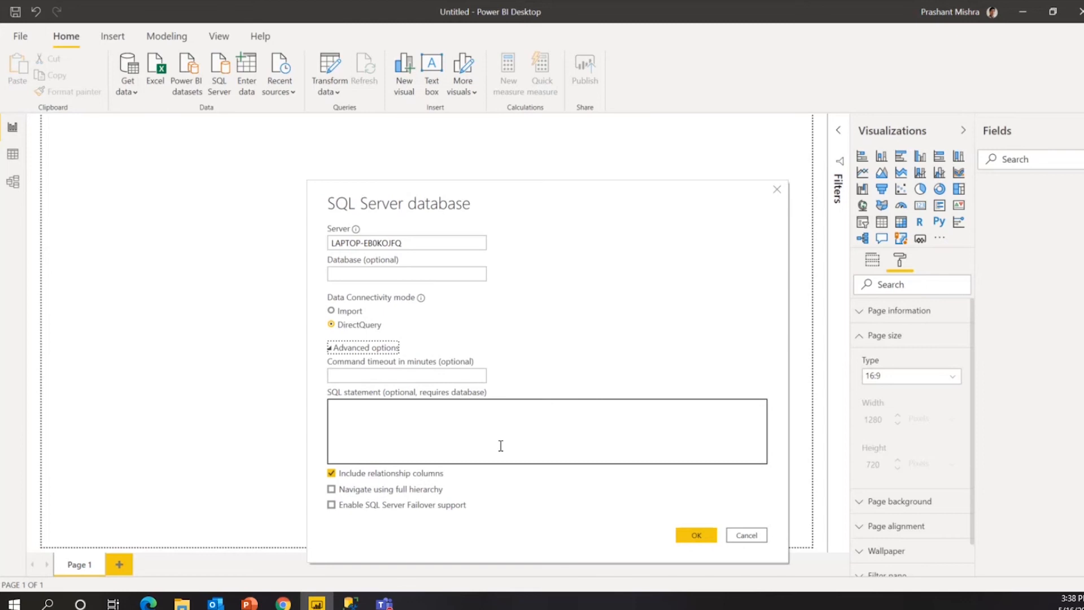
left_click(415, 421)
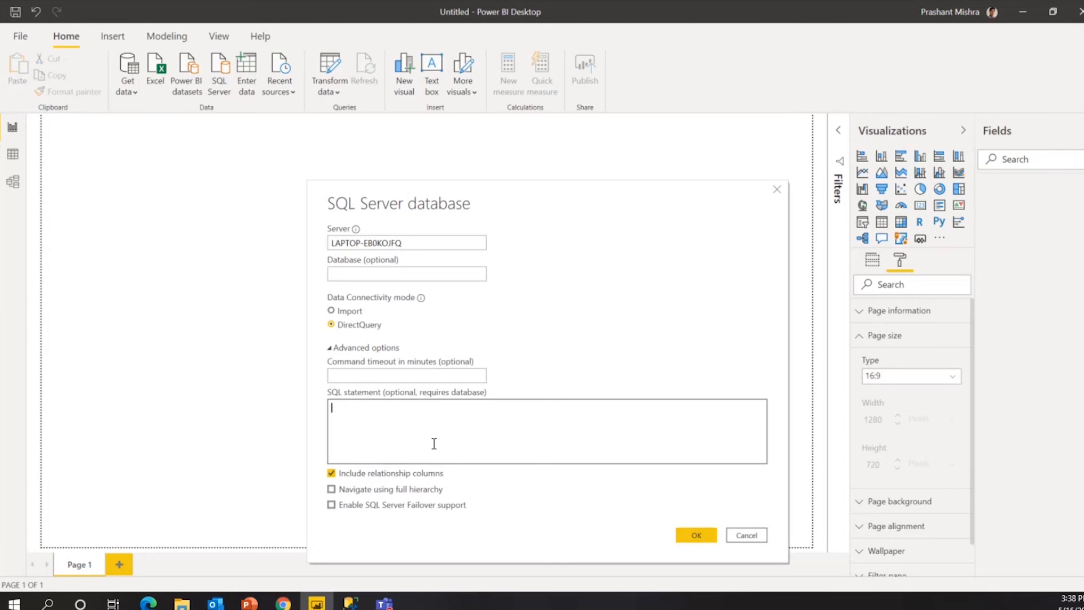
left_click(330, 348)
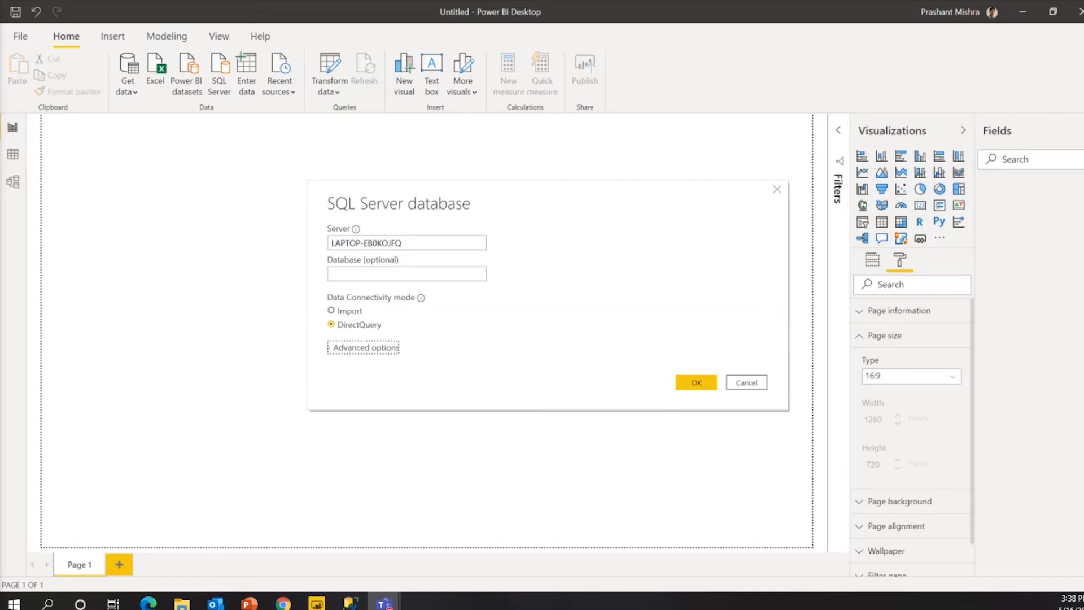
Confirm the server settings and switch authentication from Windows to Database credentials.
left_click(711, 380)
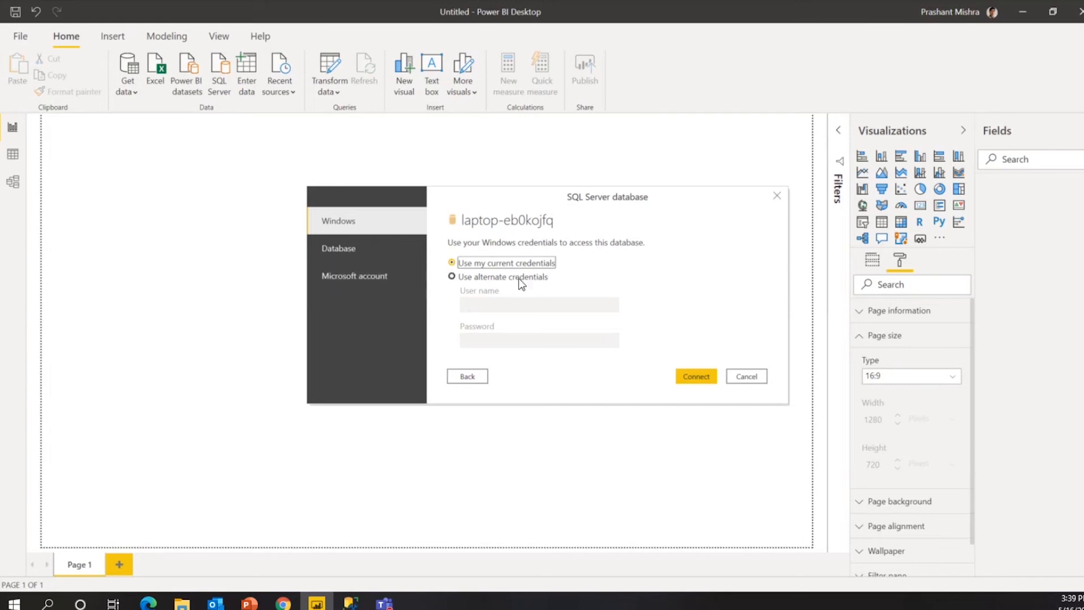
left_click(503, 285)
left_click(502, 276)
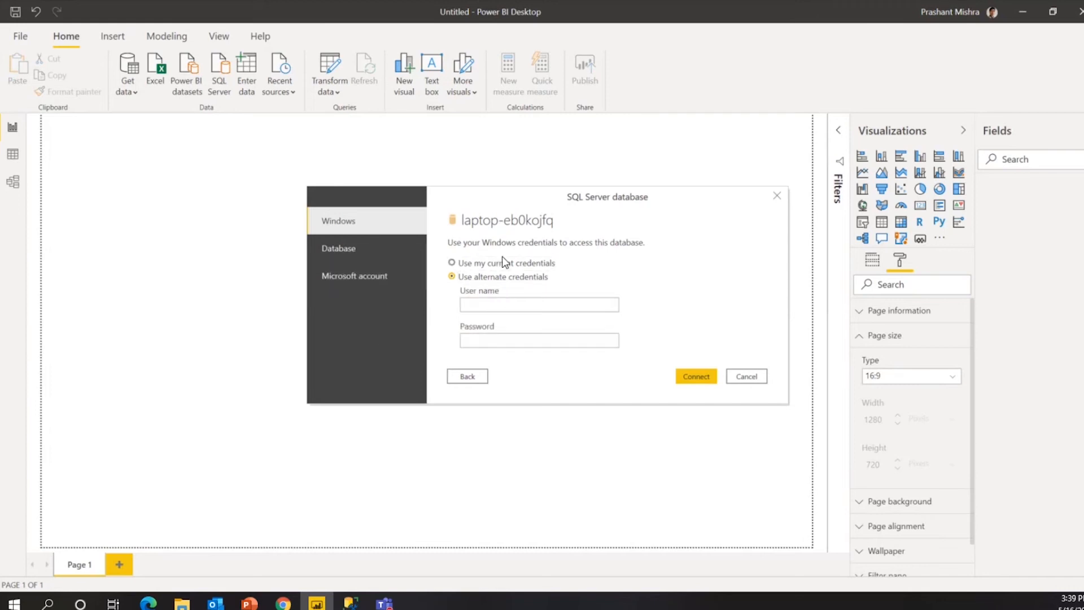
left_click(495, 265)
left_click(378, 256)
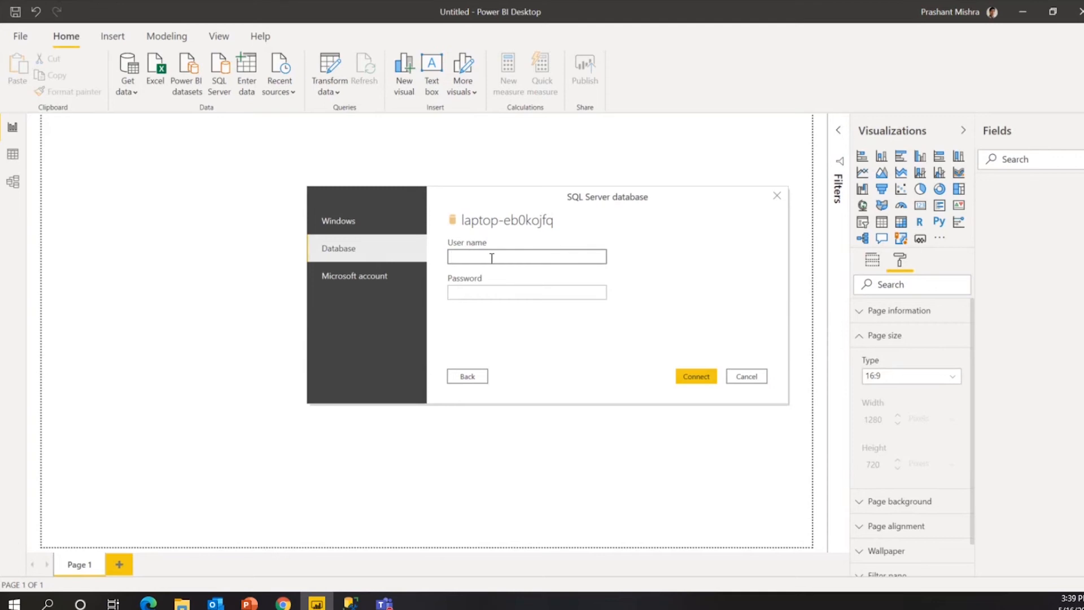
Sign in with the sa login and its password, accepting the unencrypted connection.
type("sa")
left_click(502, 290)
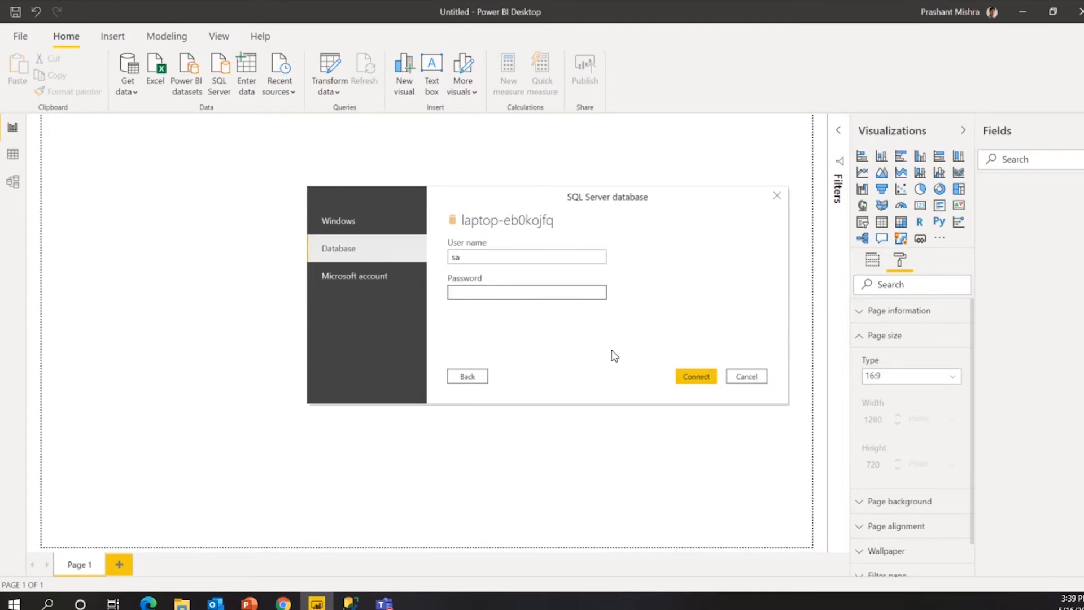
type("•")
key("BackSpace")
type("••")
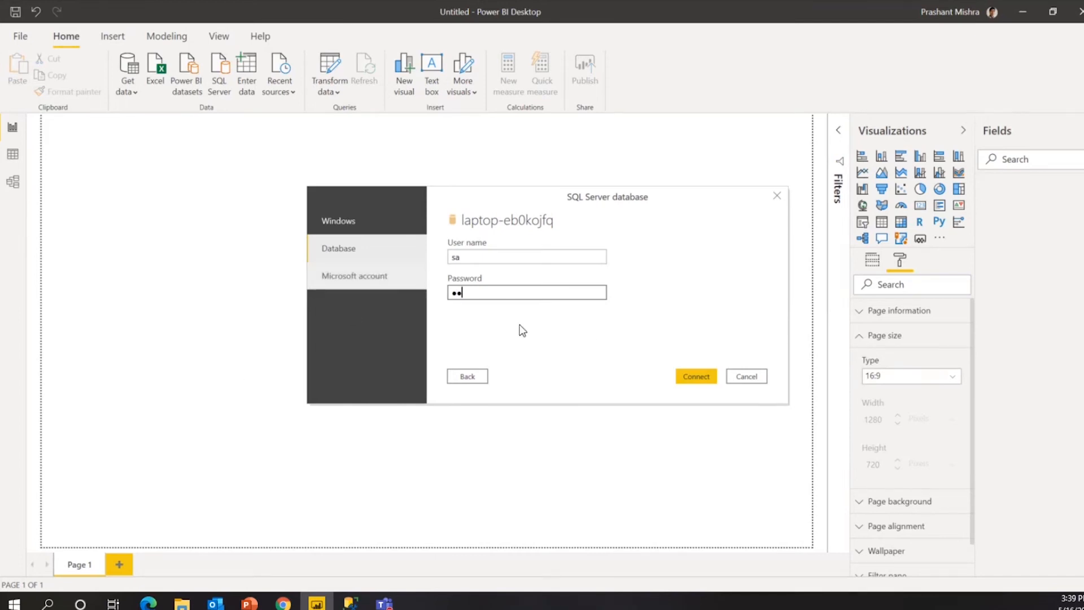
key("BackSpace")
key("BackSpace")
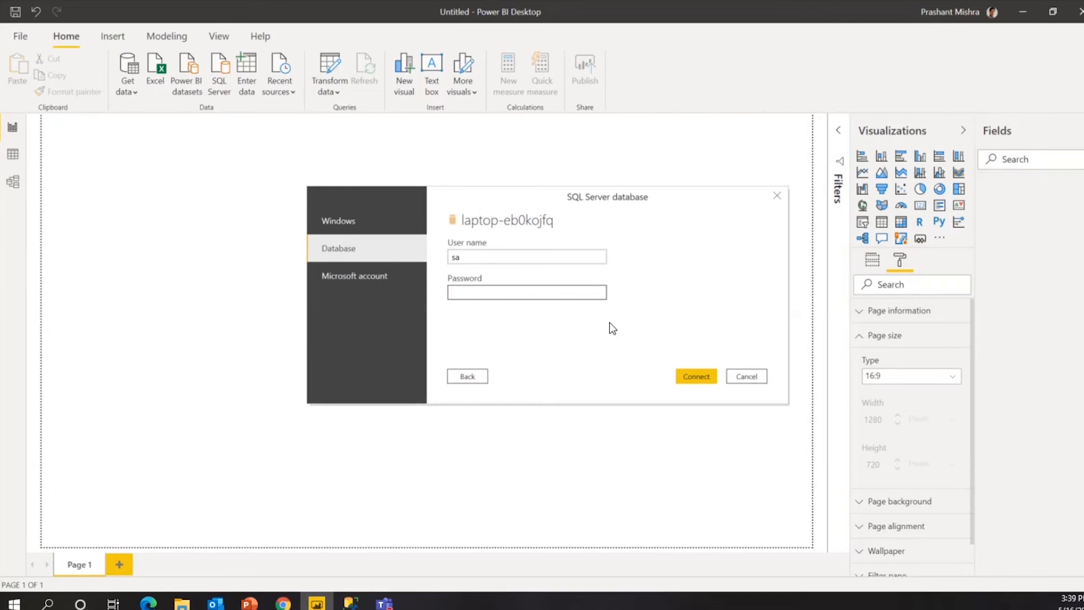
type("•••••••••••••")
left_click(705, 379)
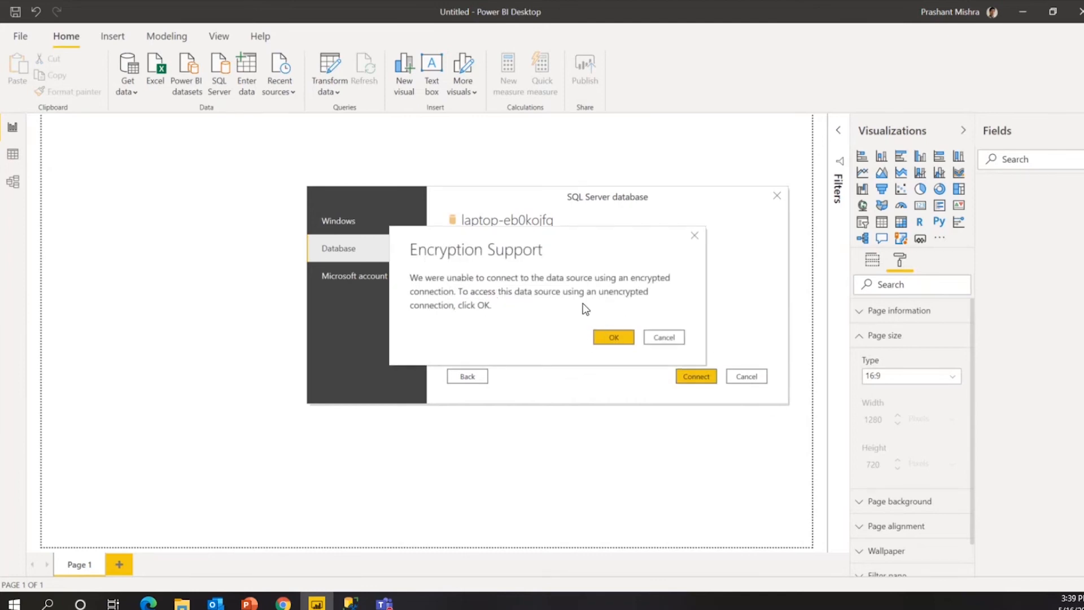
left_click(621, 337)
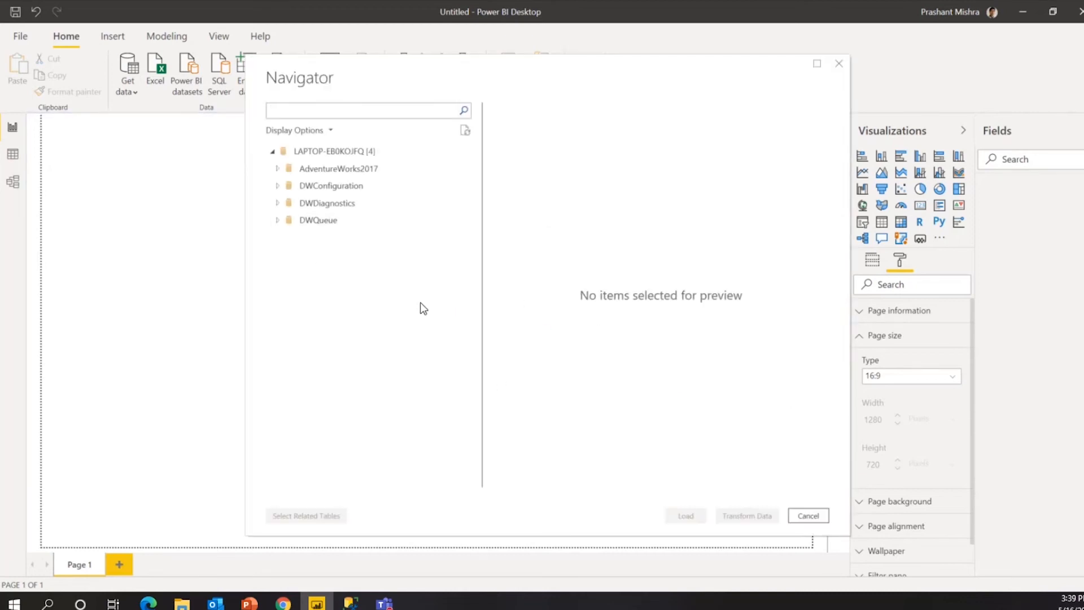
Expand AdventureWorks2017 and tick the HumanResources.Department table.
left_click(277, 169)
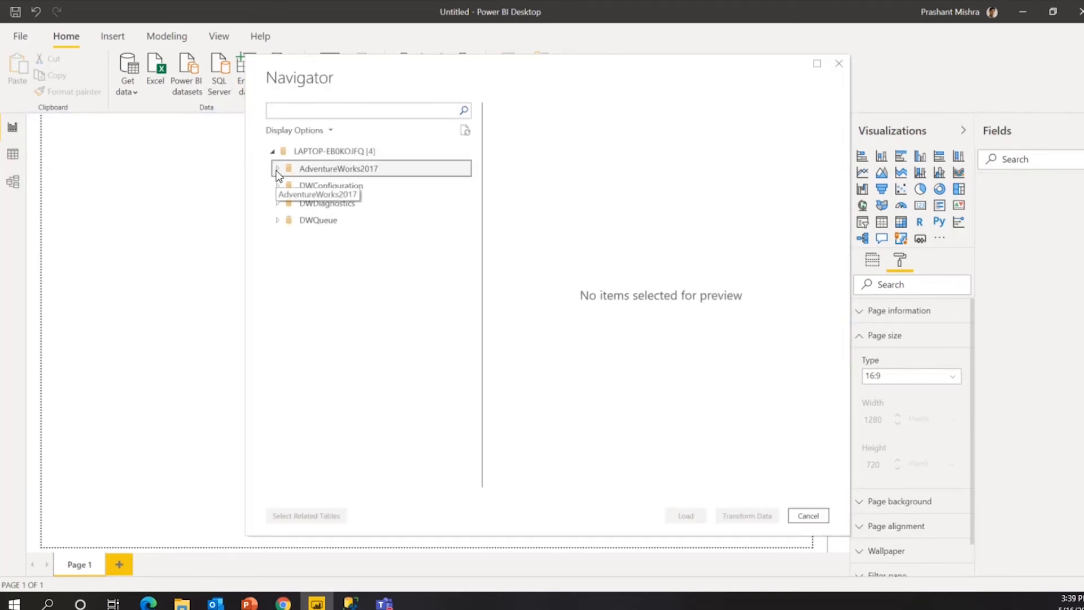
scroll(423, 240, "down", 5)
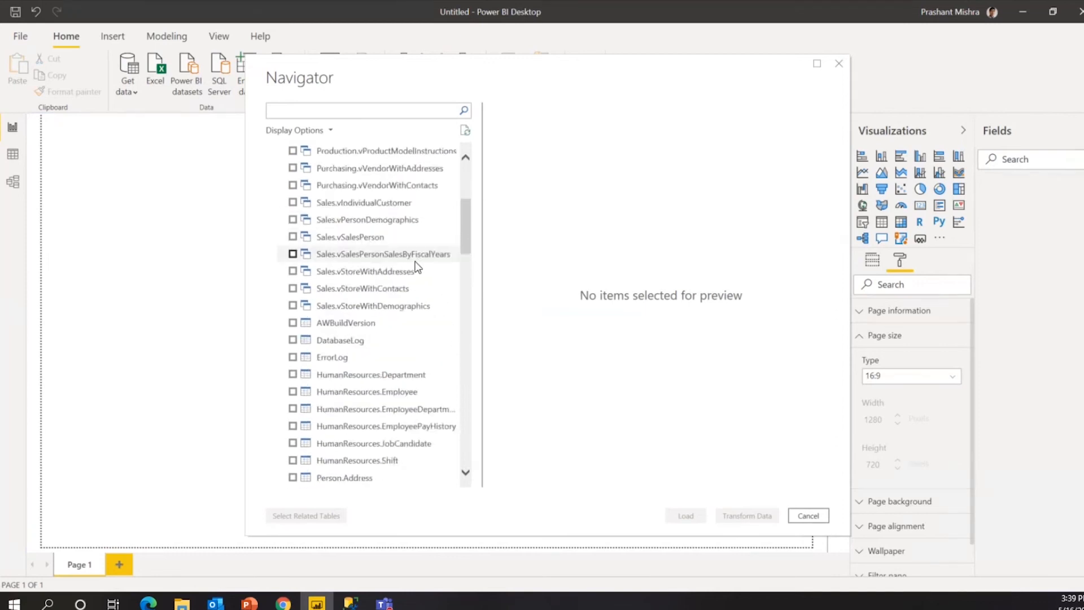
scroll(408, 282, "up", 5)
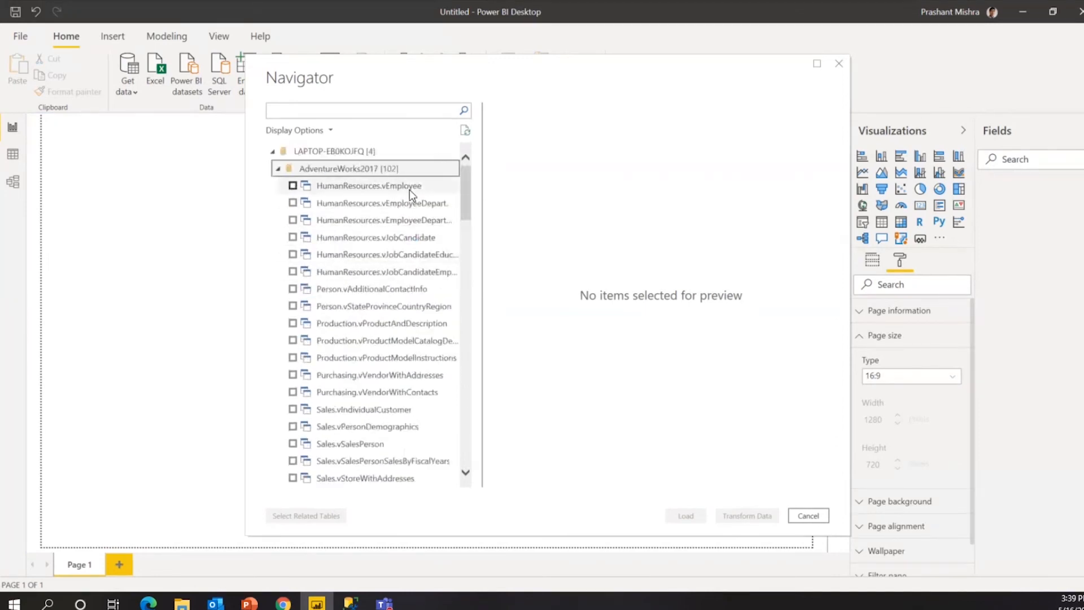
scroll(371, 289, "down", 4)
scroll(375, 298, "down", 9)
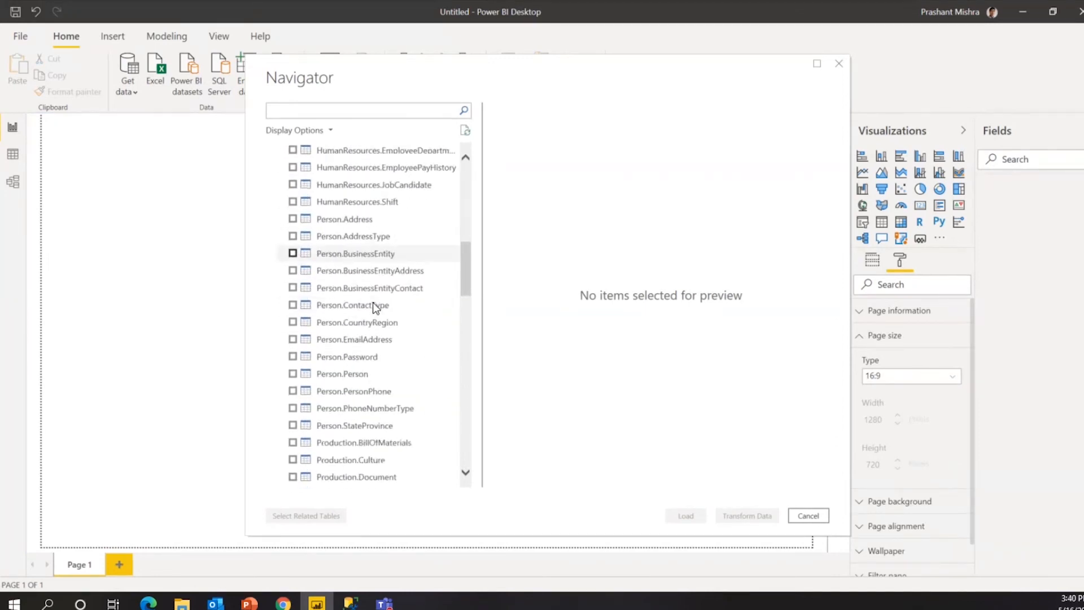
scroll(371, 310, "up", 8)
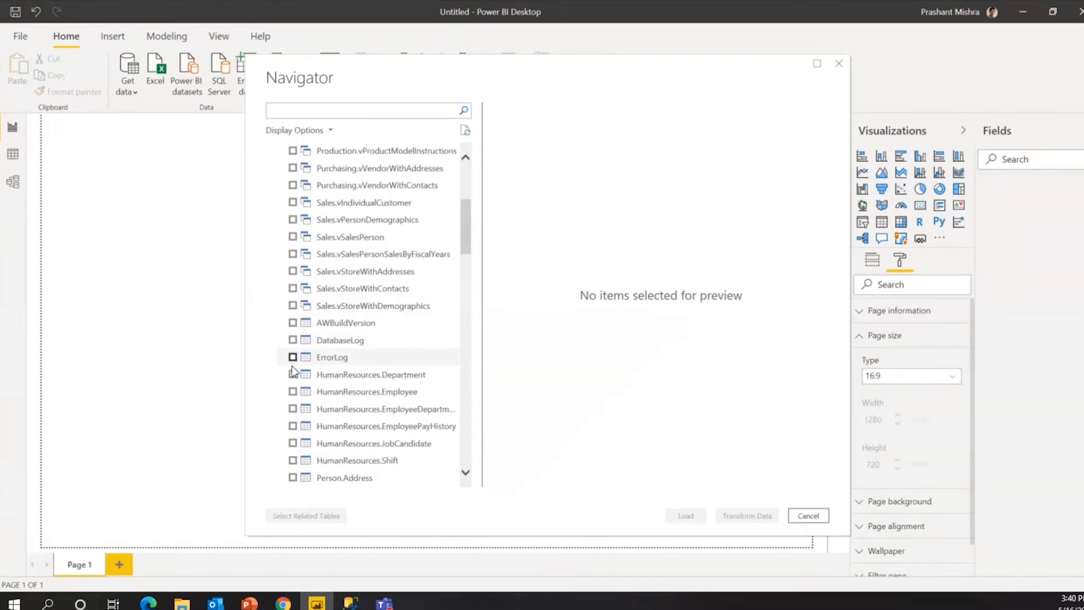
left_click(318, 378)
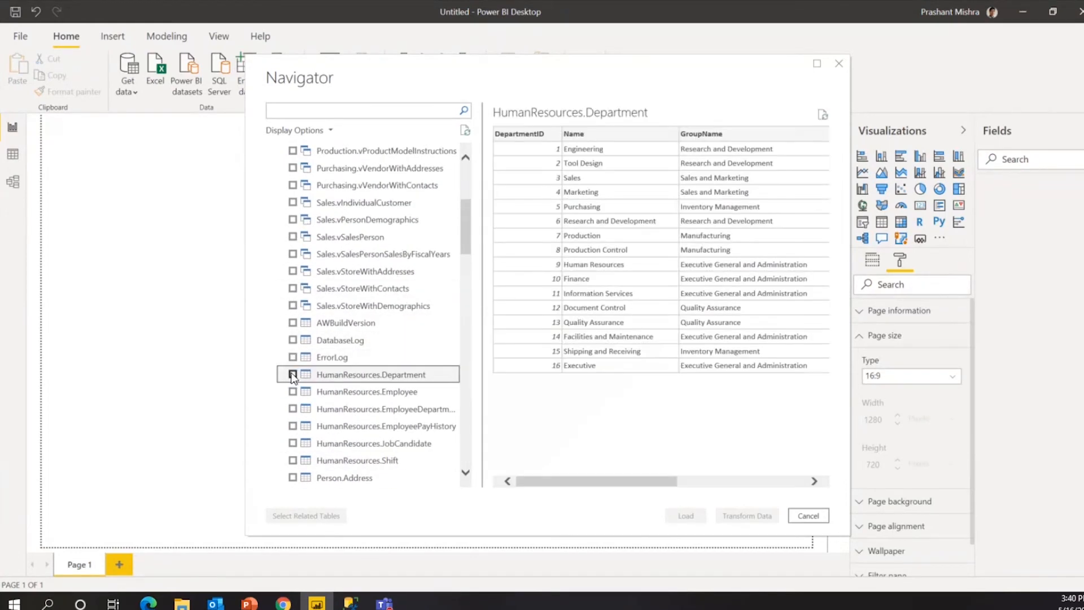
left_click(293, 375)
Tick every table from there through Sales.Store and load the selection.
scroll(338, 392, "down", 6)
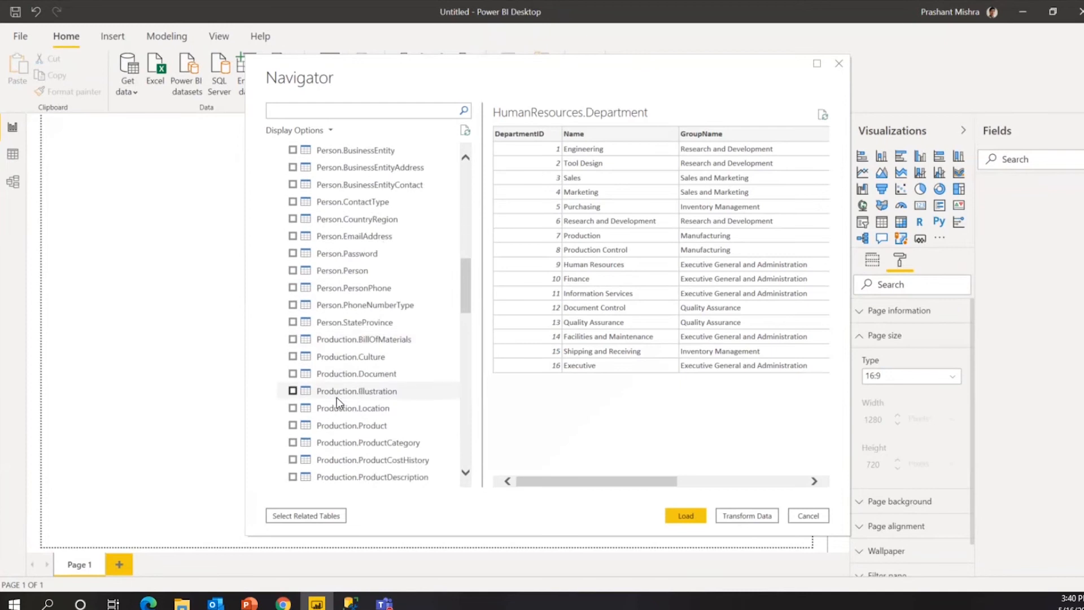
scroll(336, 397, "down", 15)
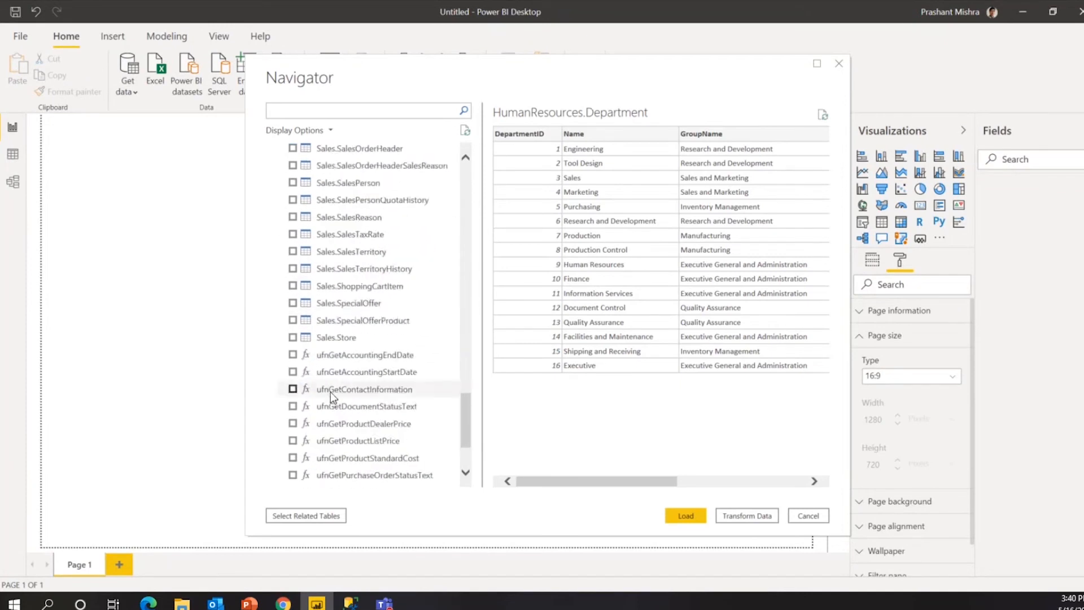
left_click(293, 338, "shift")
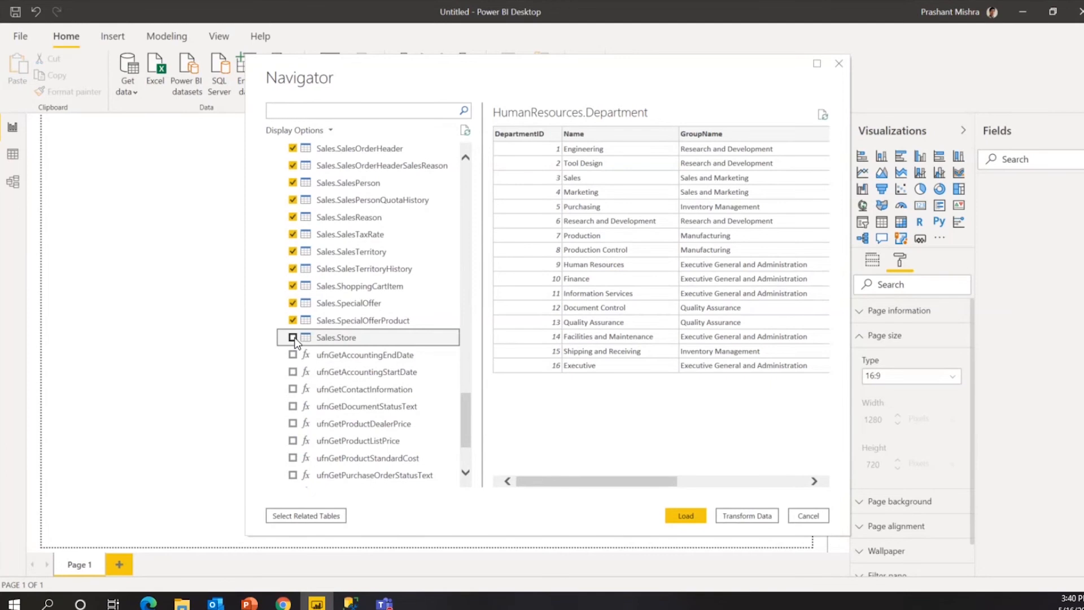
left_click(293, 339)
scroll(401, 356, "up", 5)
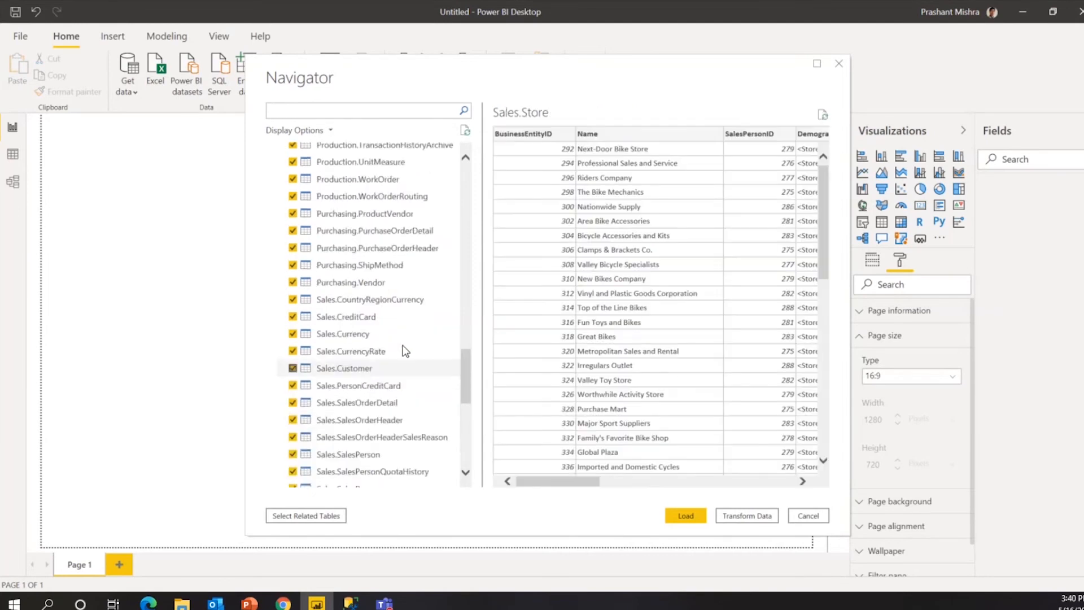
scroll(403, 351, "up", 10)
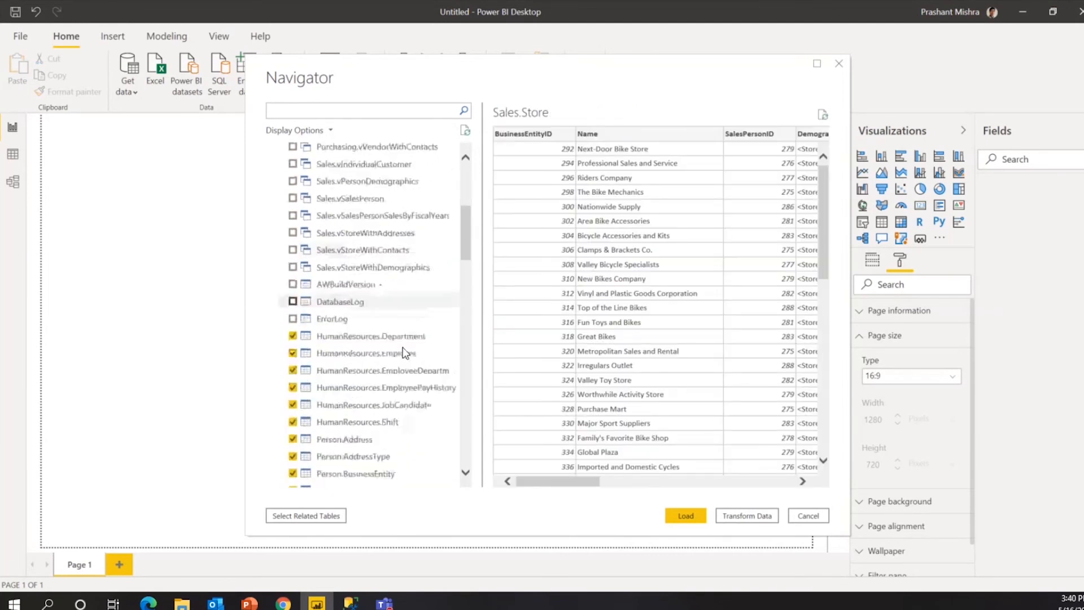
scroll(403, 351, "down", 3)
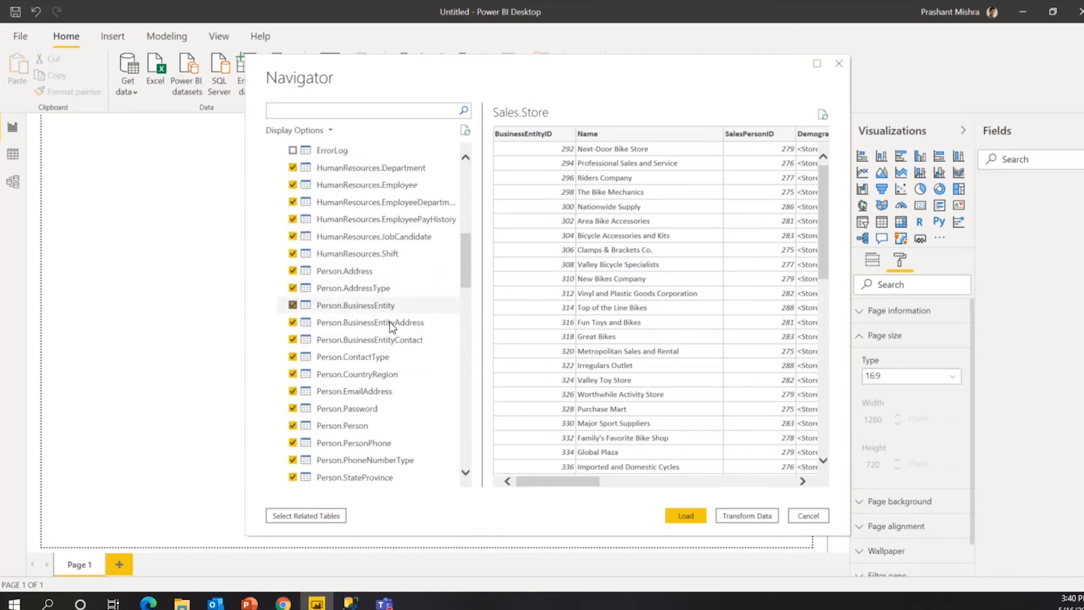
scroll(389, 325, "down", 3)
scroll(392, 319, "up", 7)
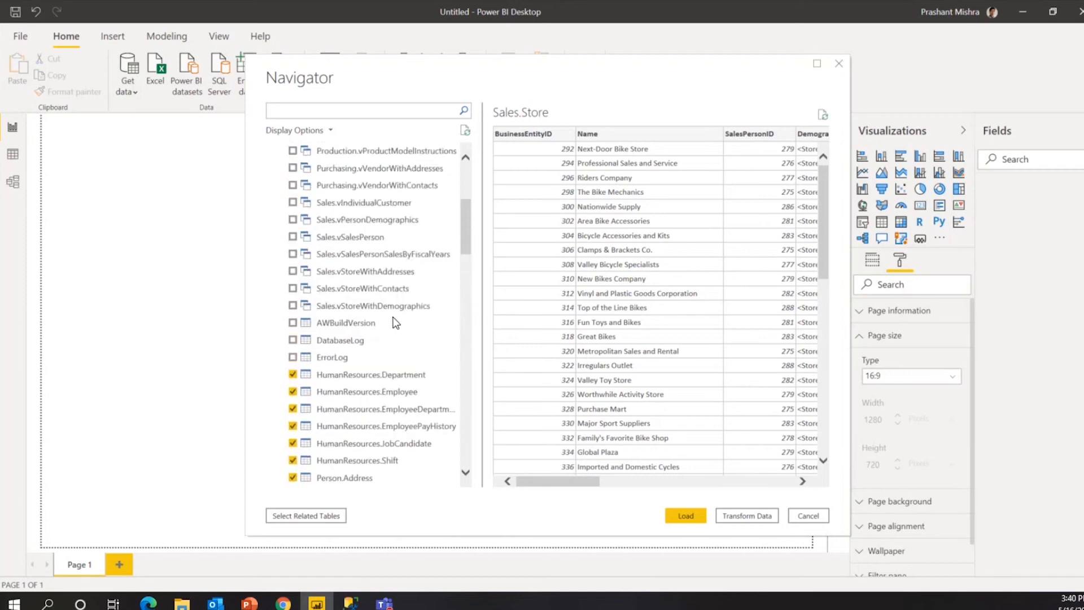
scroll(400, 333, "down", 14)
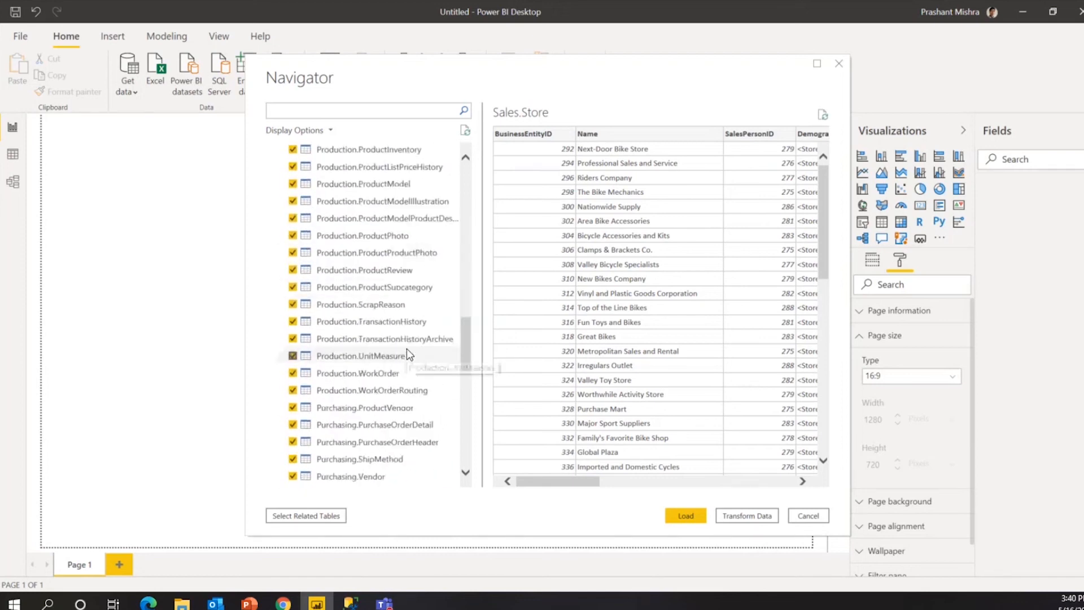
scroll(407, 347, "up", 1)
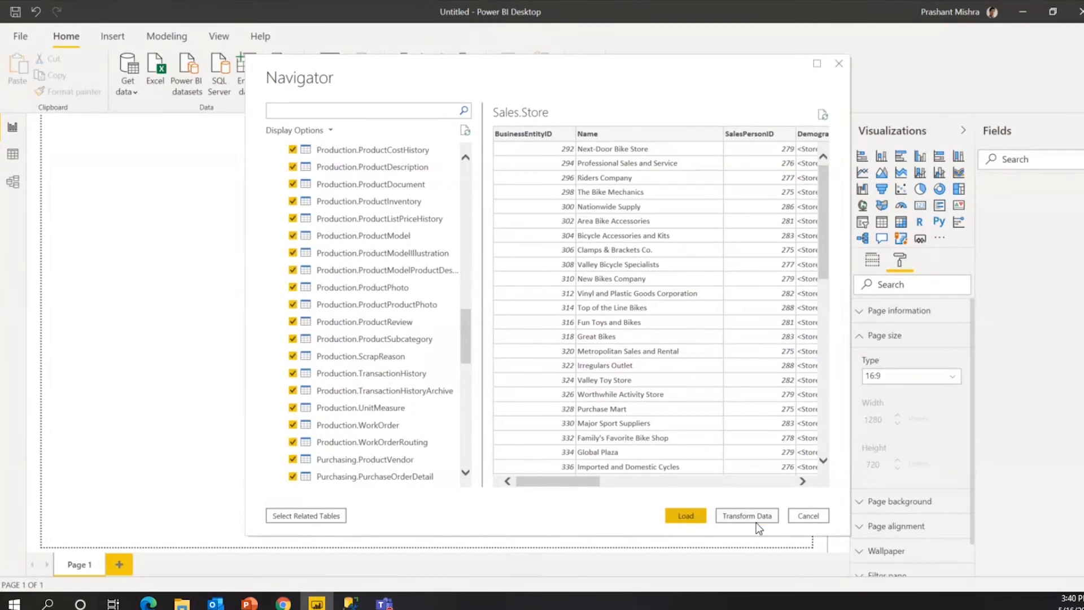
left_click(682, 516)
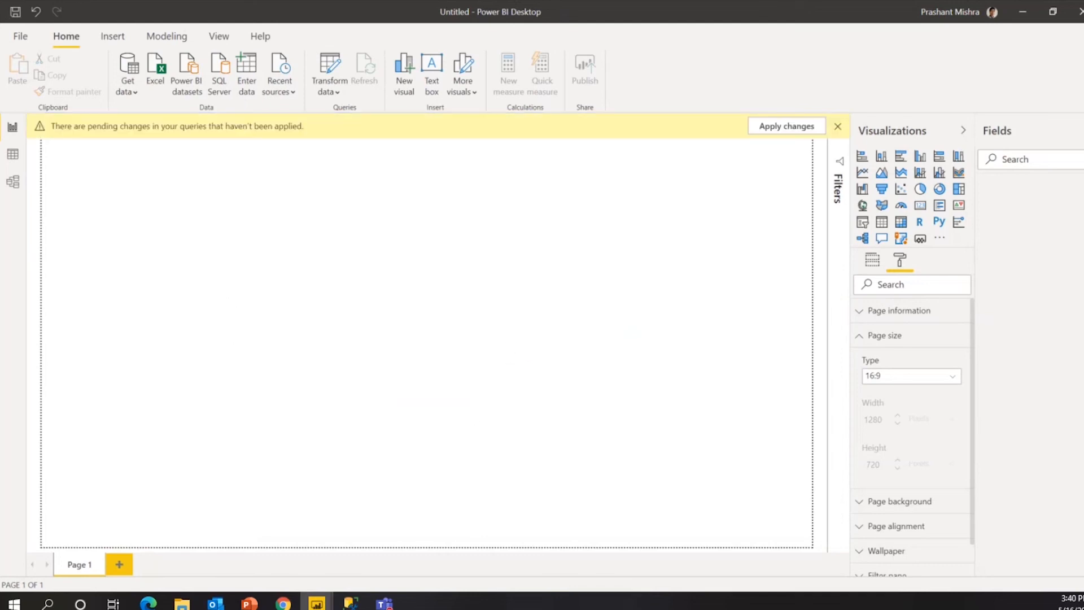
Apply the pending query changes so the AdventureWorks2017 tables load in DirectQuery mode.
left_click(786, 128)
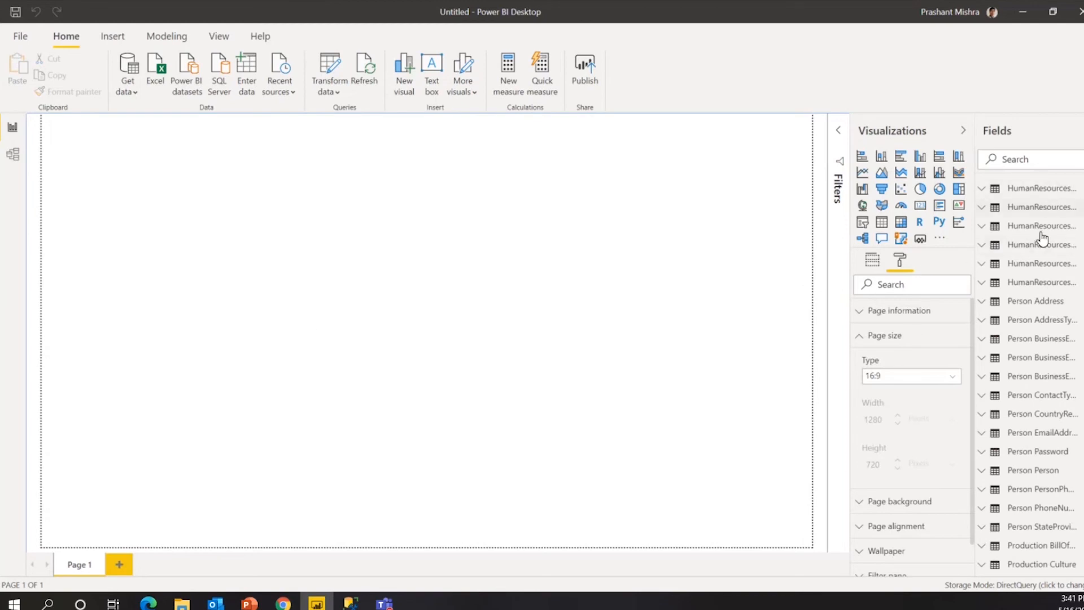
scroll(1063, 409, "down", 5)
scroll(1062, 417, "down", 5)
scroll(1066, 450, "up", 10)
In Model view, pan across the Person, Production, Purchasing and Sales tables to inspect relationships.
left_click(23, 155)
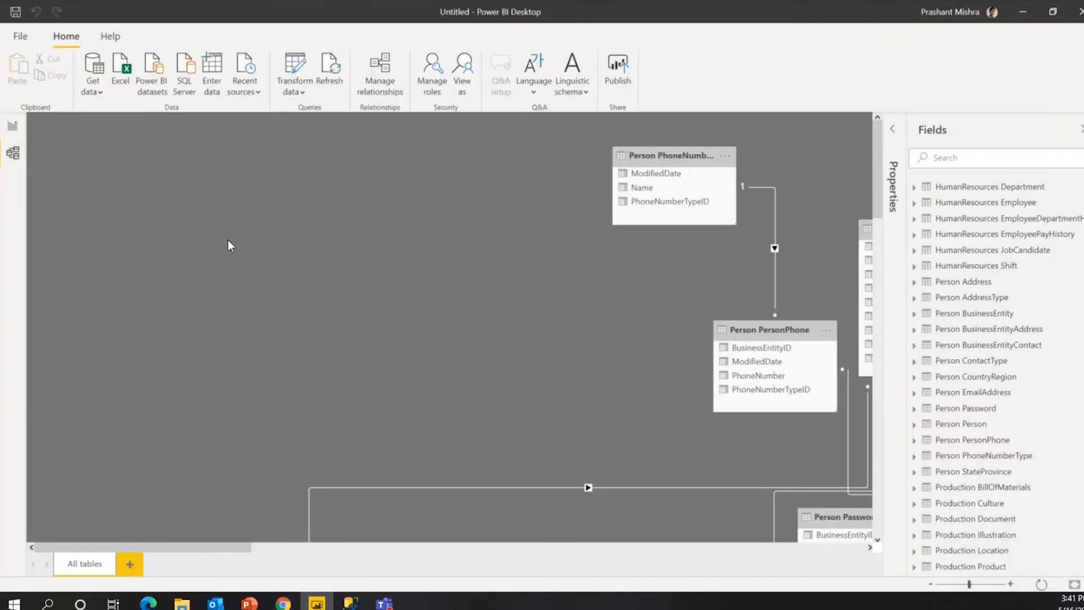
left_click_drag(232, 548, 304, 541)
left_click_drag(577, 387, 559, 199)
left_click_drag(242, 432, 108, 304)
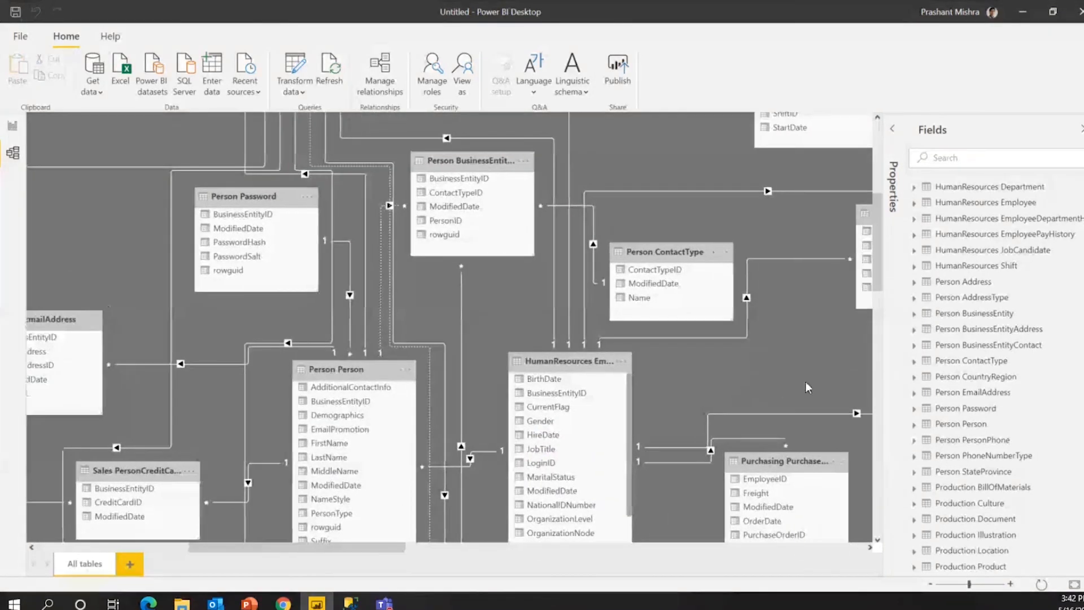
left_click_drag(807, 387, 580, 296)
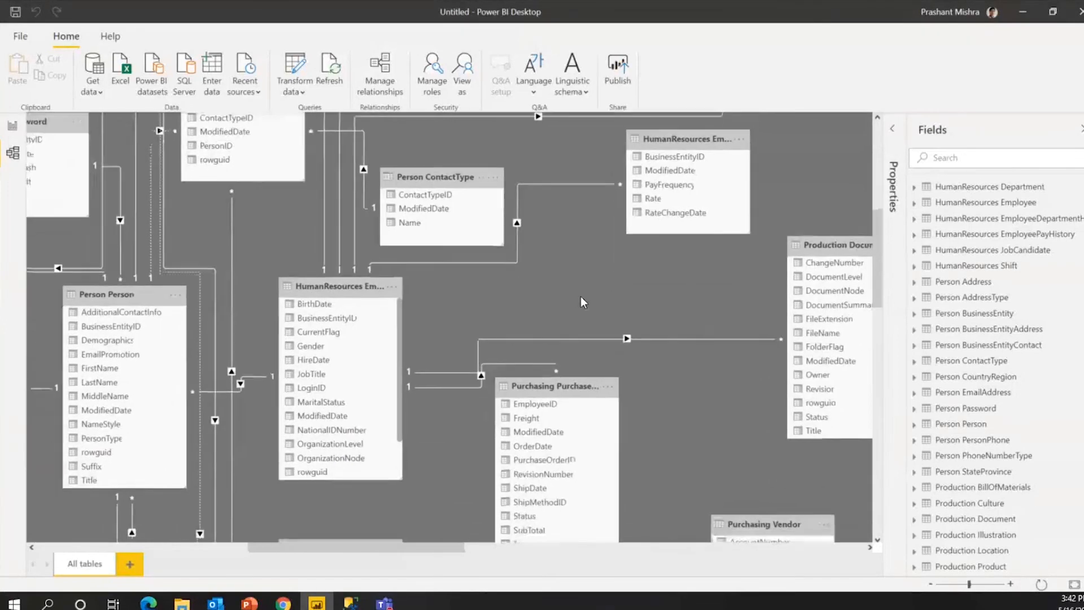
left_click_drag(688, 462, 686, 311)
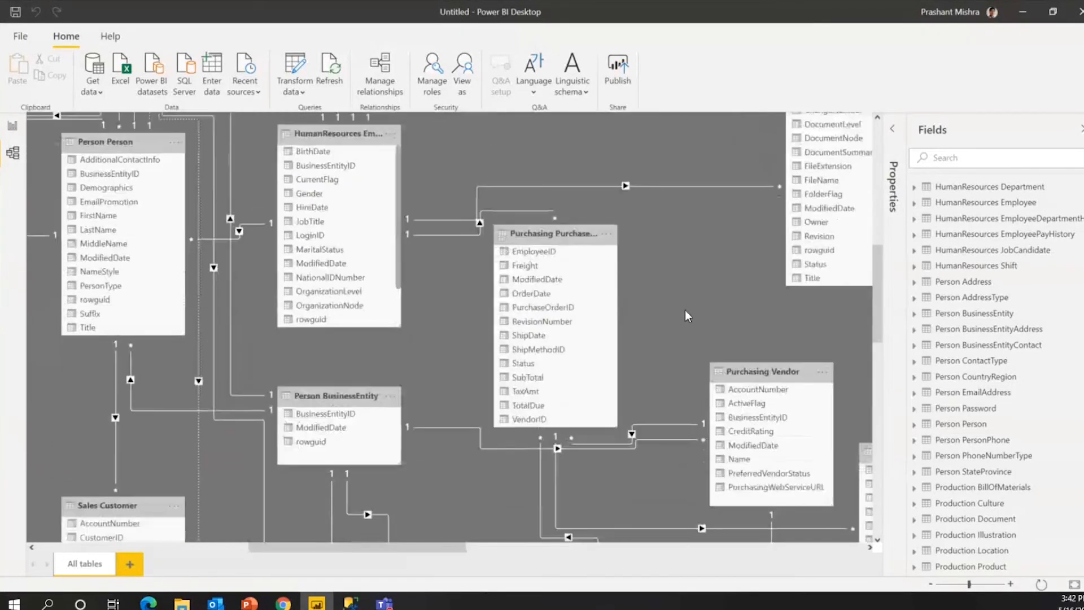
left_click_drag(496, 499, 638, 435)
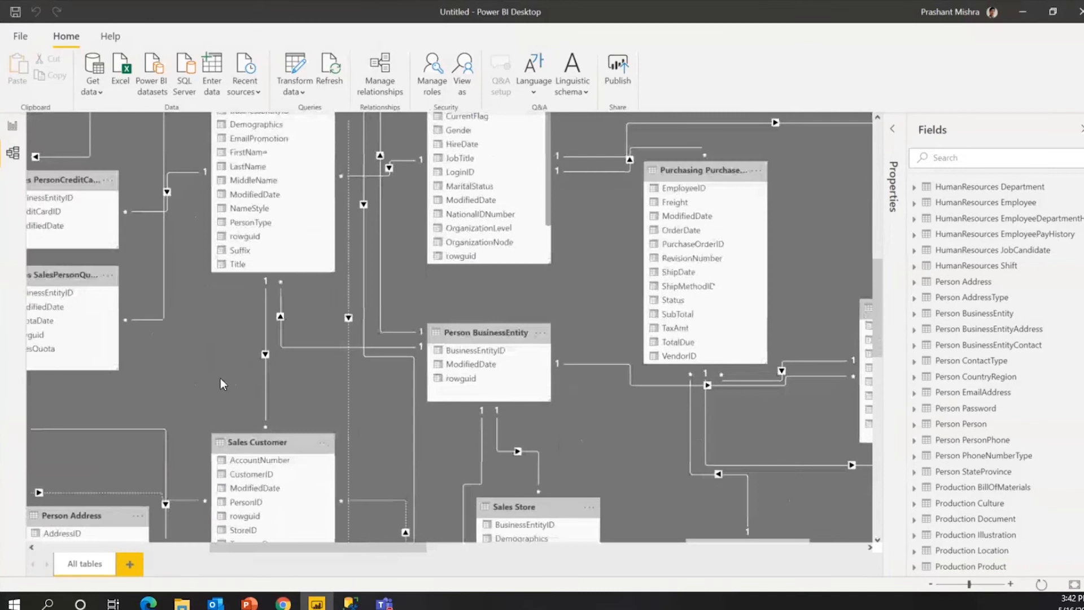
left_click_drag(220, 378, 327, 378)
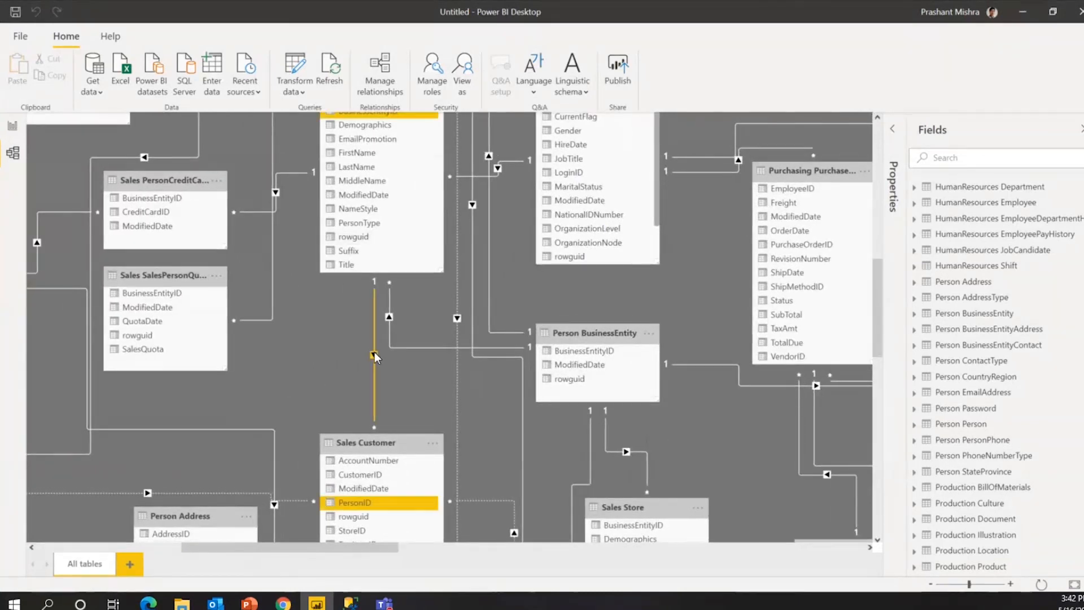
left_click_drag(318, 347, 393, 400)
left_click_drag(170, 236, 348, 305)
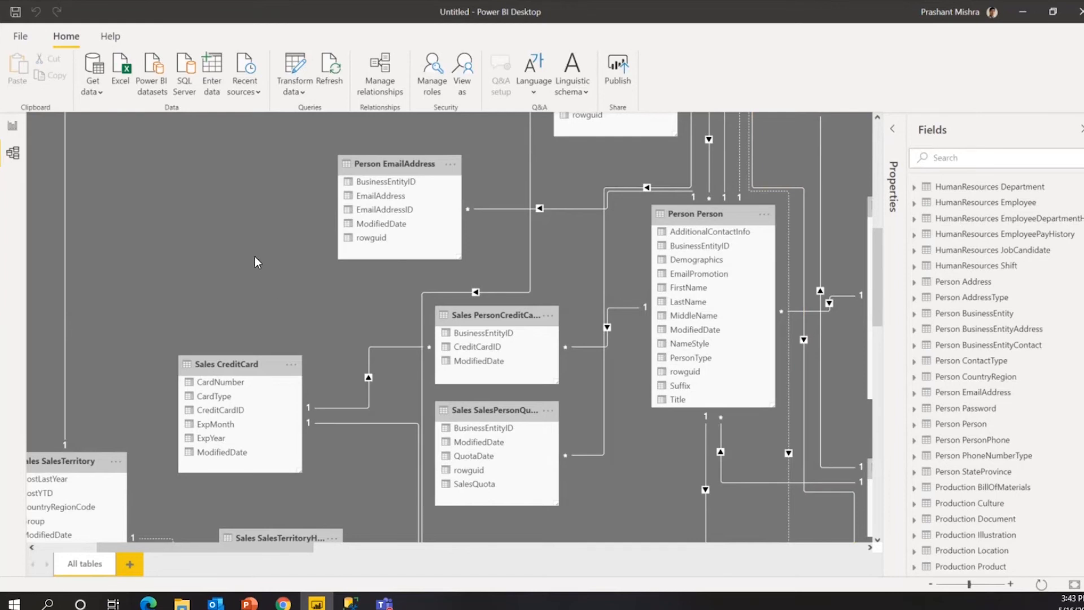
Back on the blank report page, collapse page size settings and widen the Visualizations and Fields panes.
left_click(17, 129)
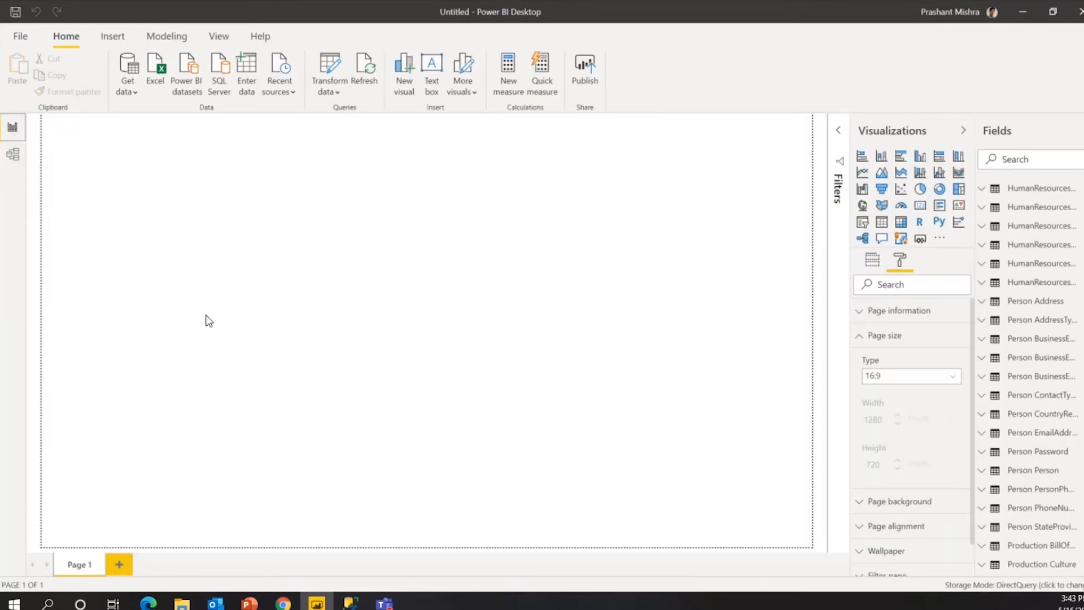
left_click(472, 289)
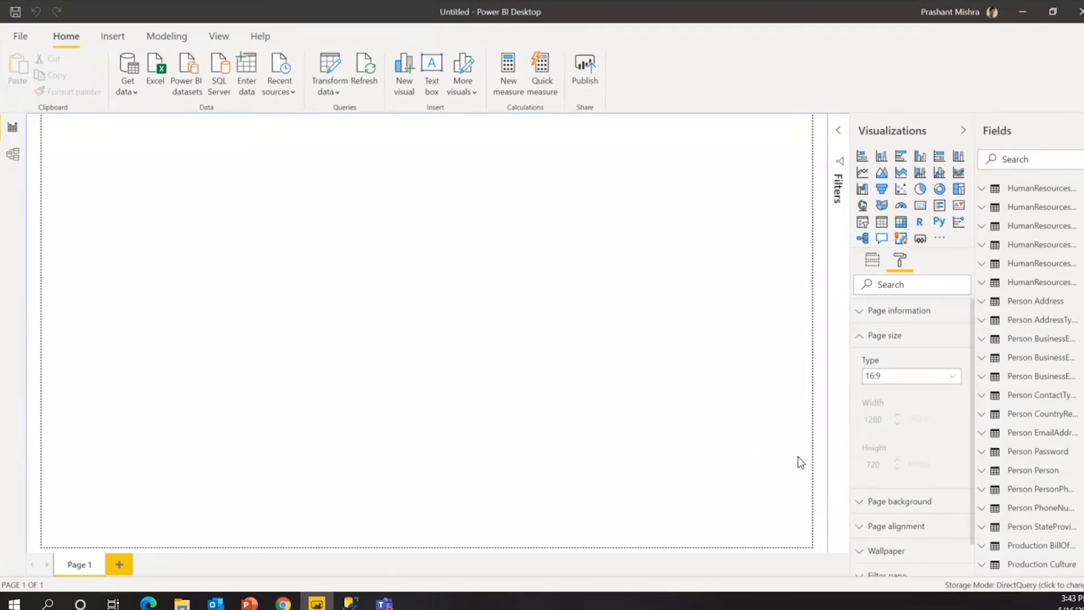
left_click(857, 339)
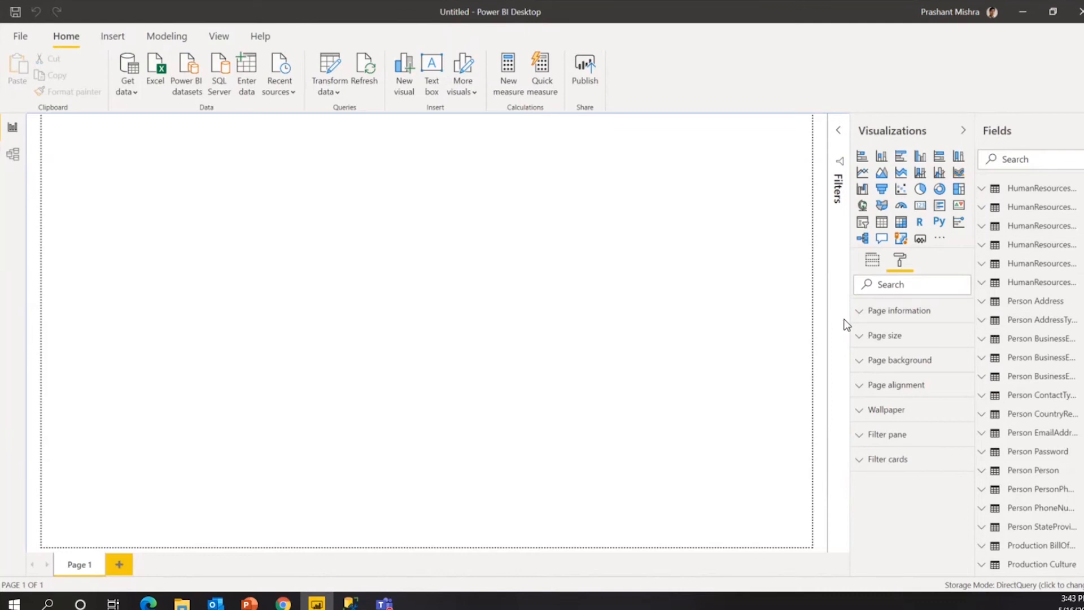
left_click_drag(850, 308, 791, 312)
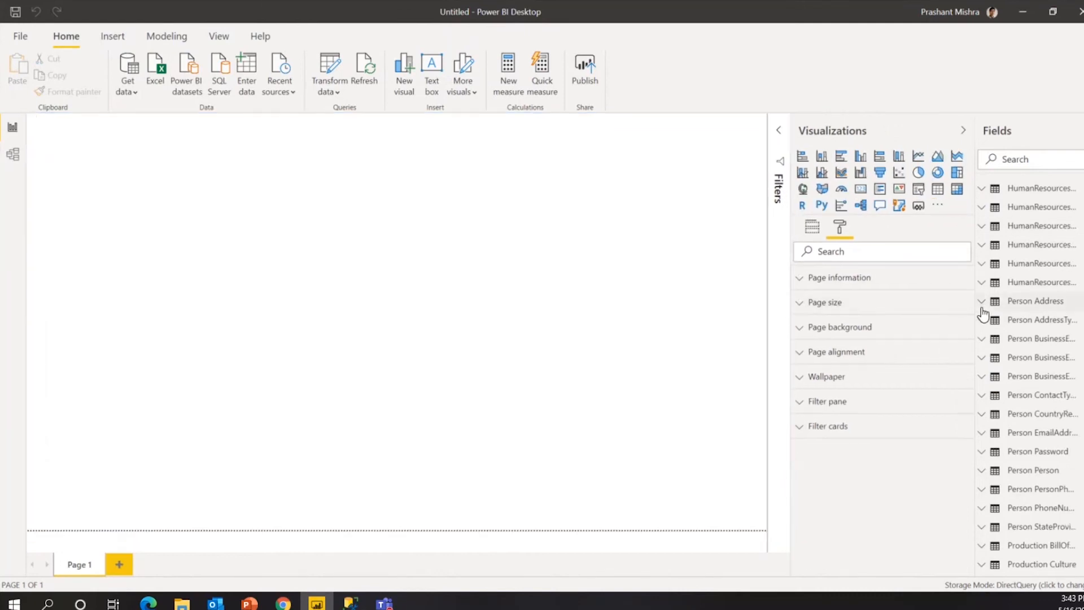
left_click_drag(975, 308, 861, 307)
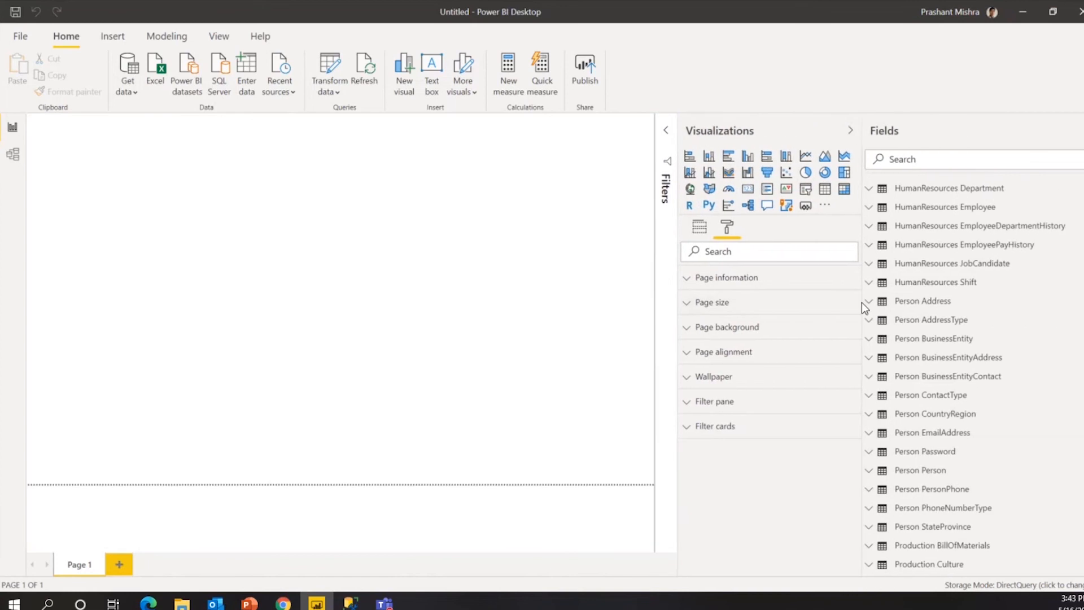
Expand the Sales Store table to show its columns, then show the visual field settings.
scroll(961, 370, "down", 15)
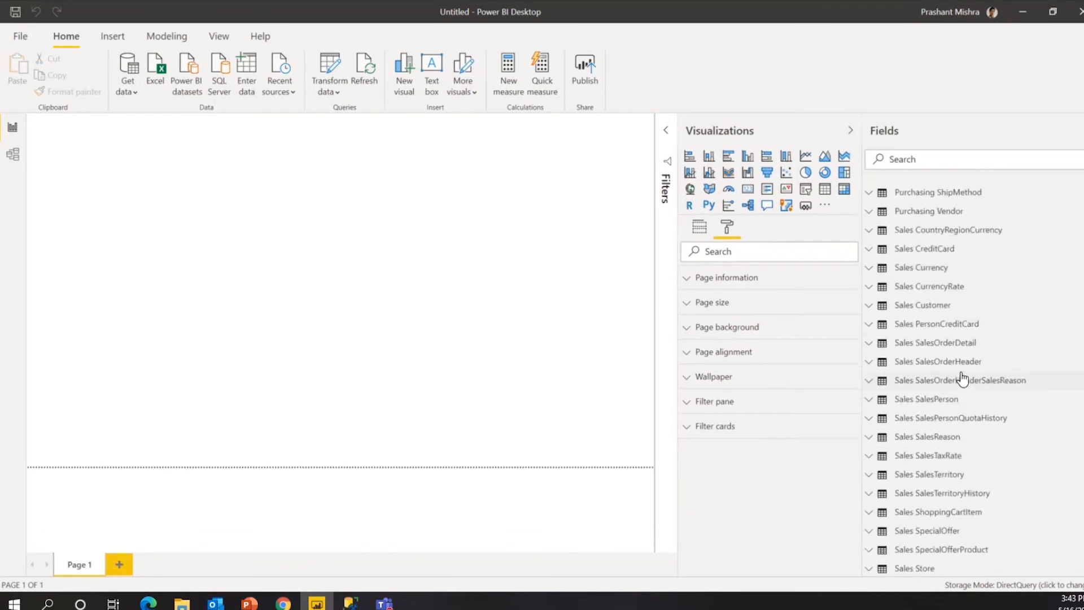
scroll(963, 376, "up", 5)
scroll(963, 377, "down", 5)
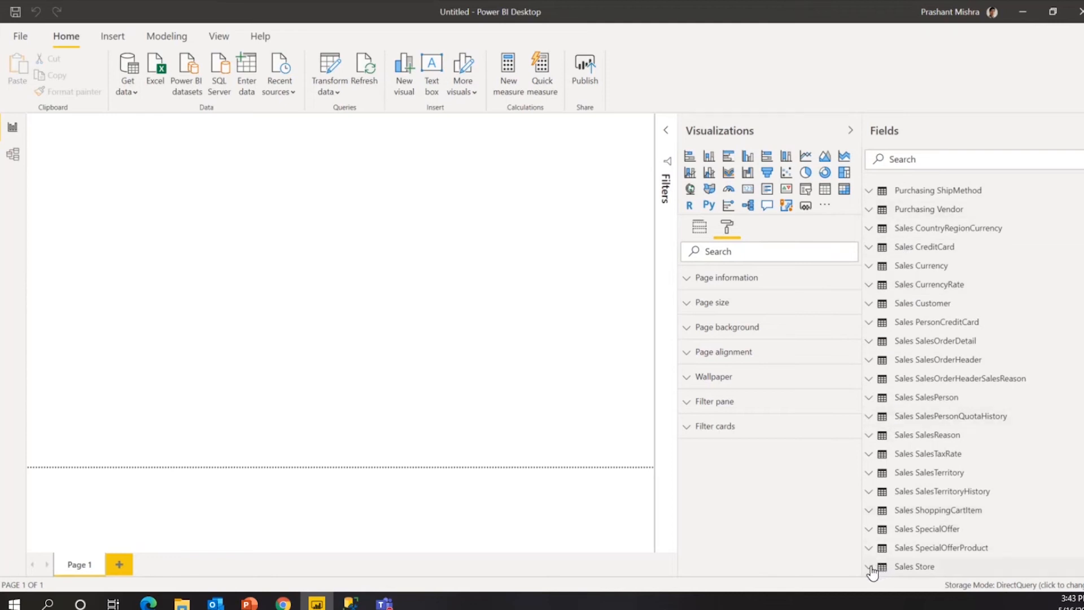
left_click(937, 566)
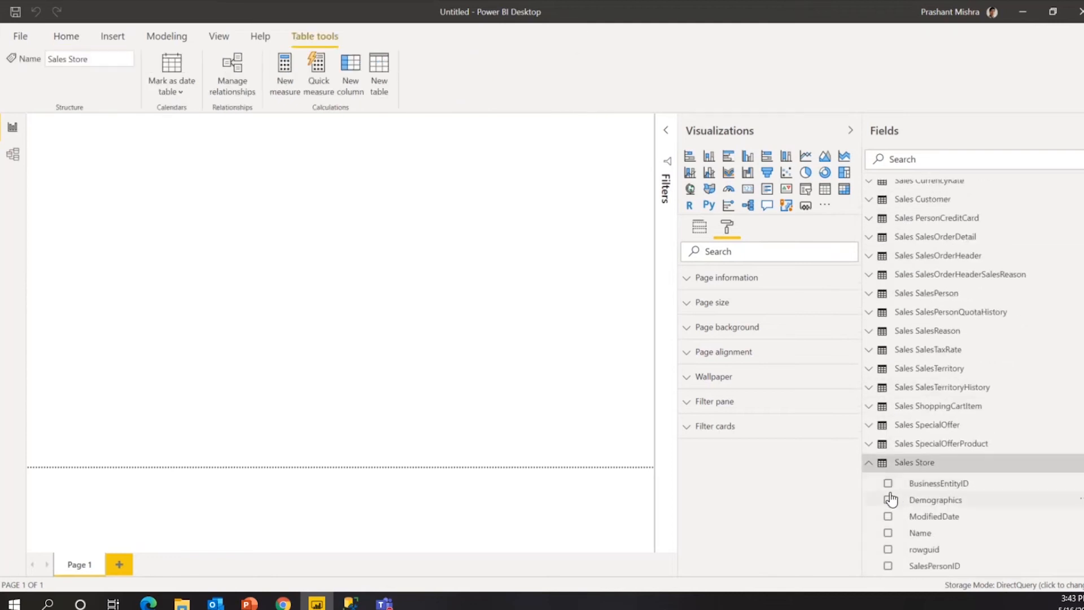
left_click(169, 193)
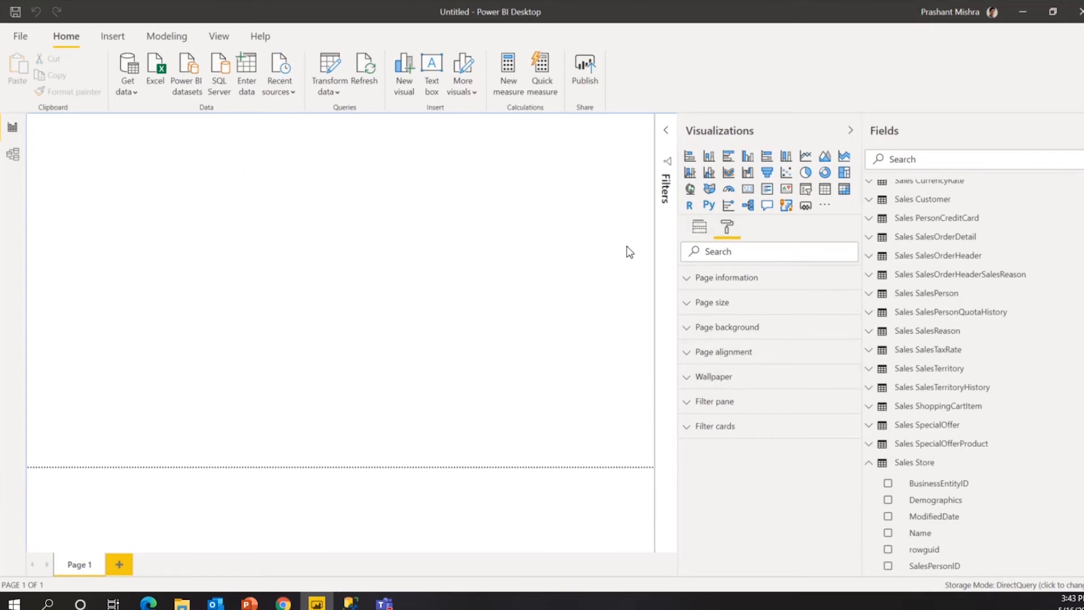
left_click(699, 226)
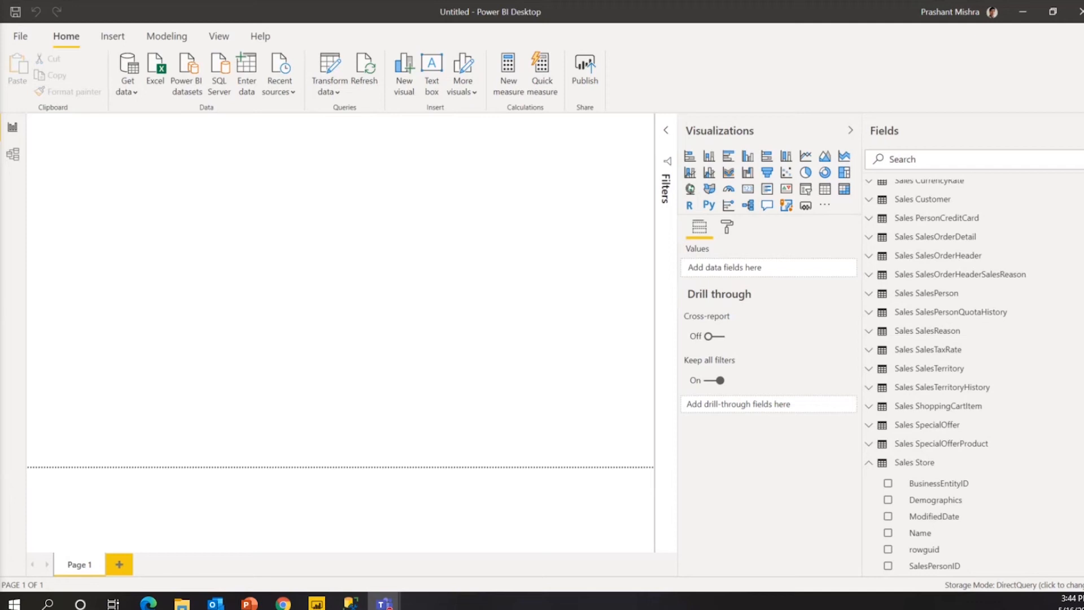
left_click(131, 95)
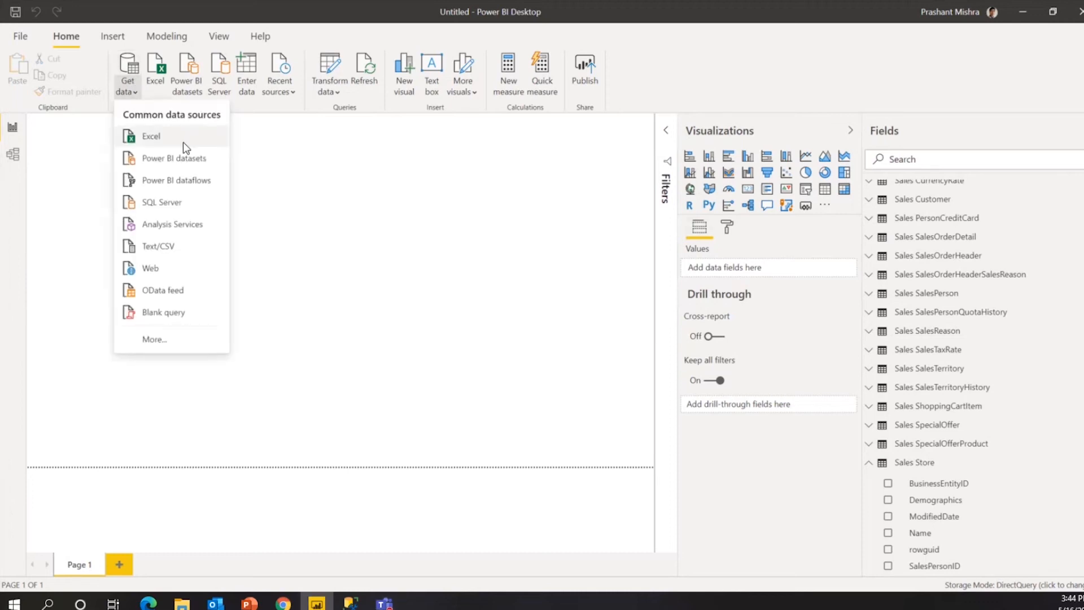
left_click(164, 337)
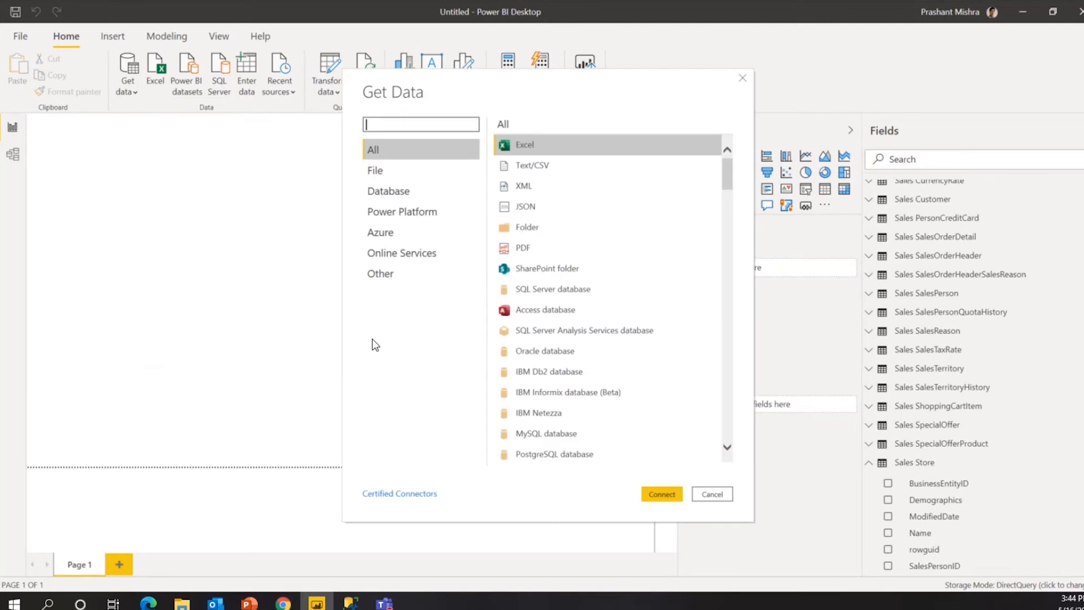
left_click(391, 195)
left_click(548, 146)
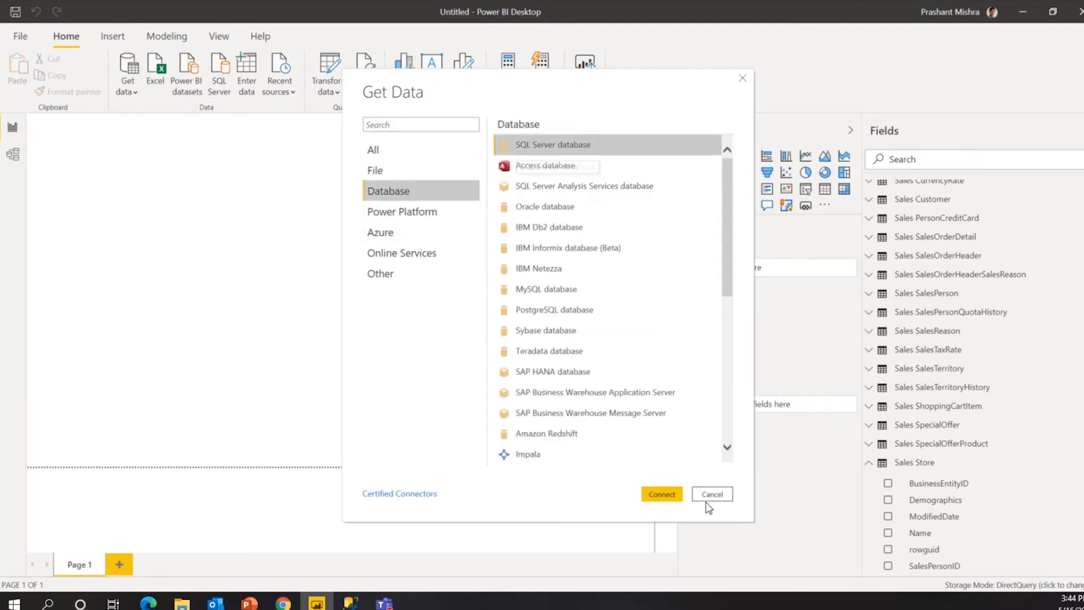
left_click(662, 494)
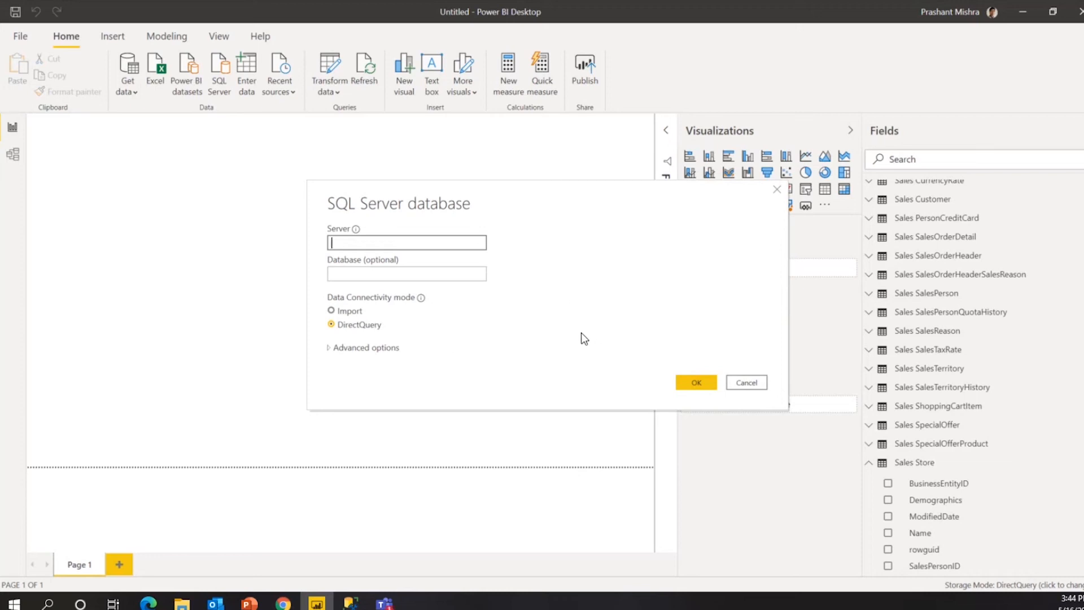
left_click(762, 385)
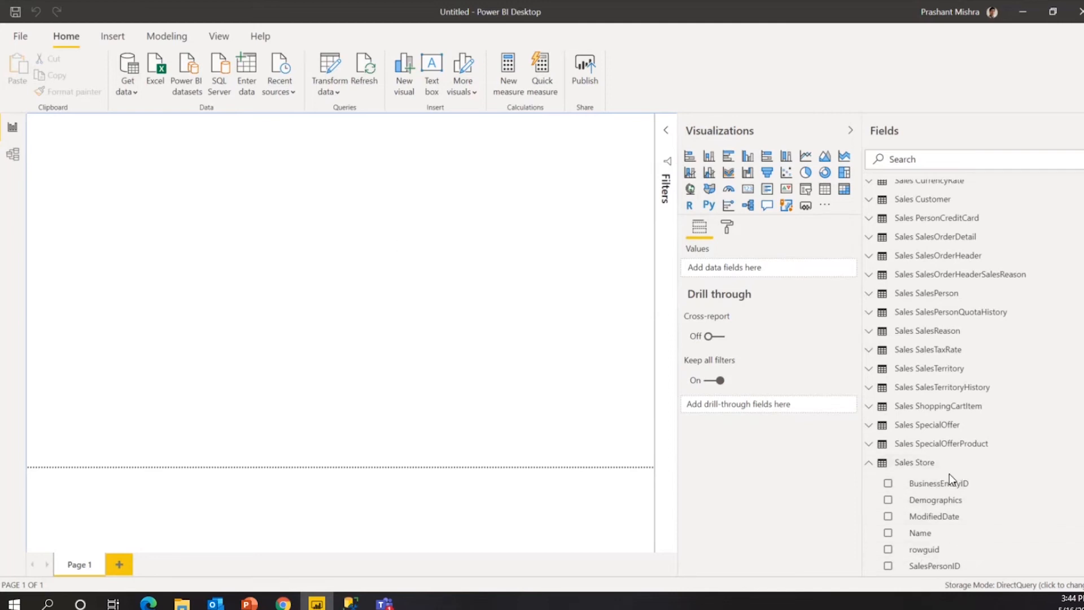
Expand Sales Customer's fields and add an enlarged stacked bar chart to the page.
left_click(871, 467)
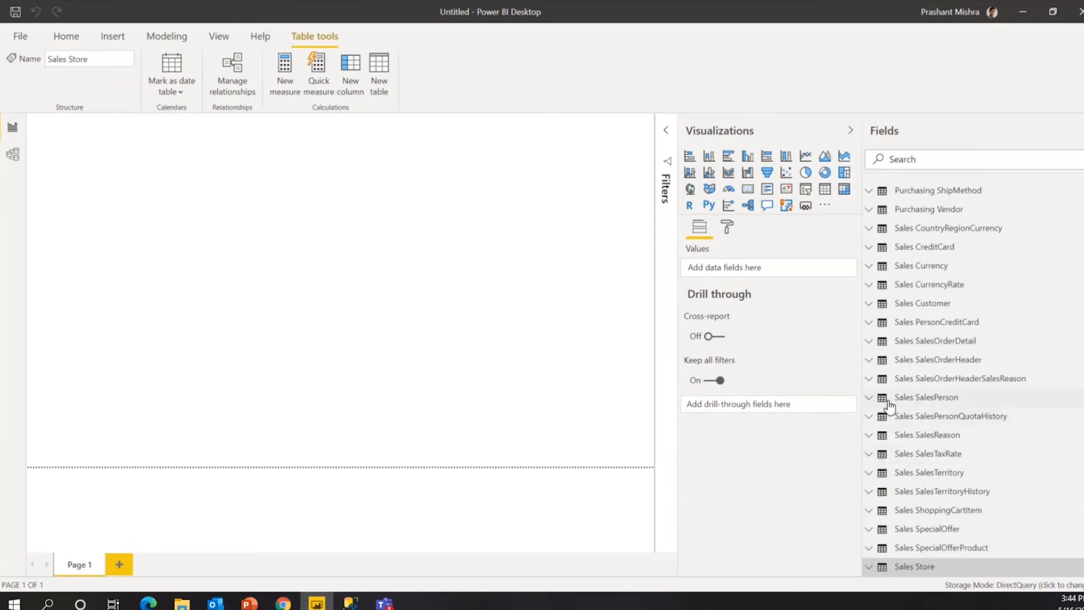
left_click(870, 304)
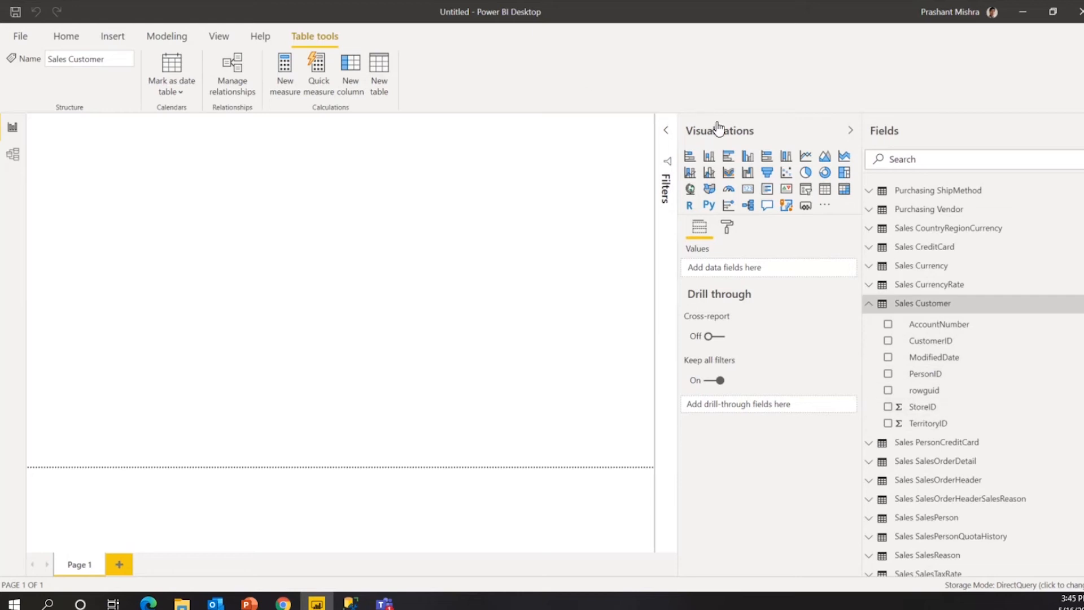
left_click(693, 160)
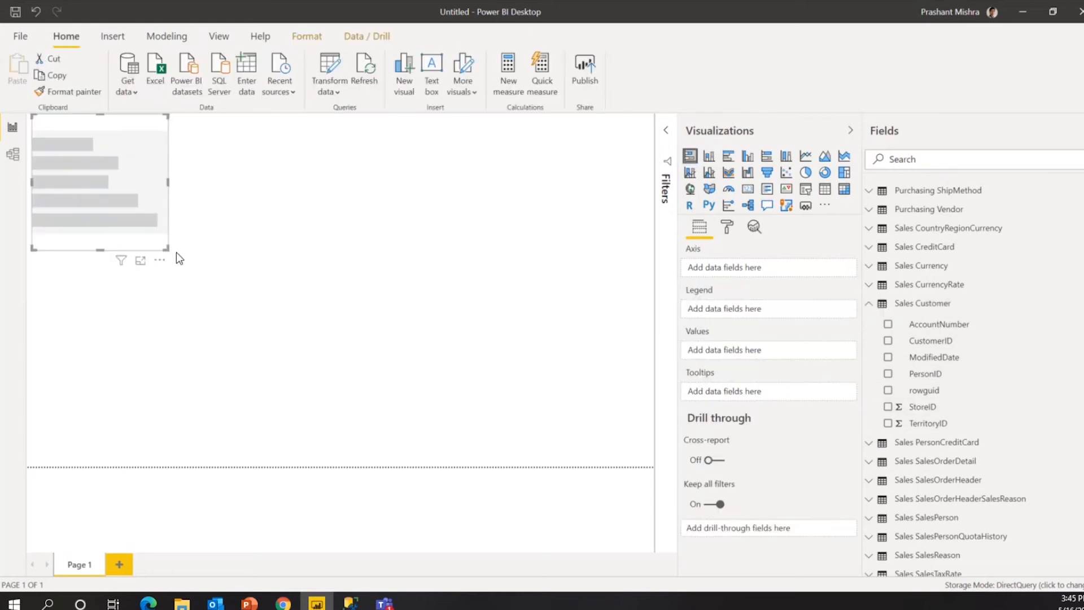
left_click_drag(164, 249, 215, 253)
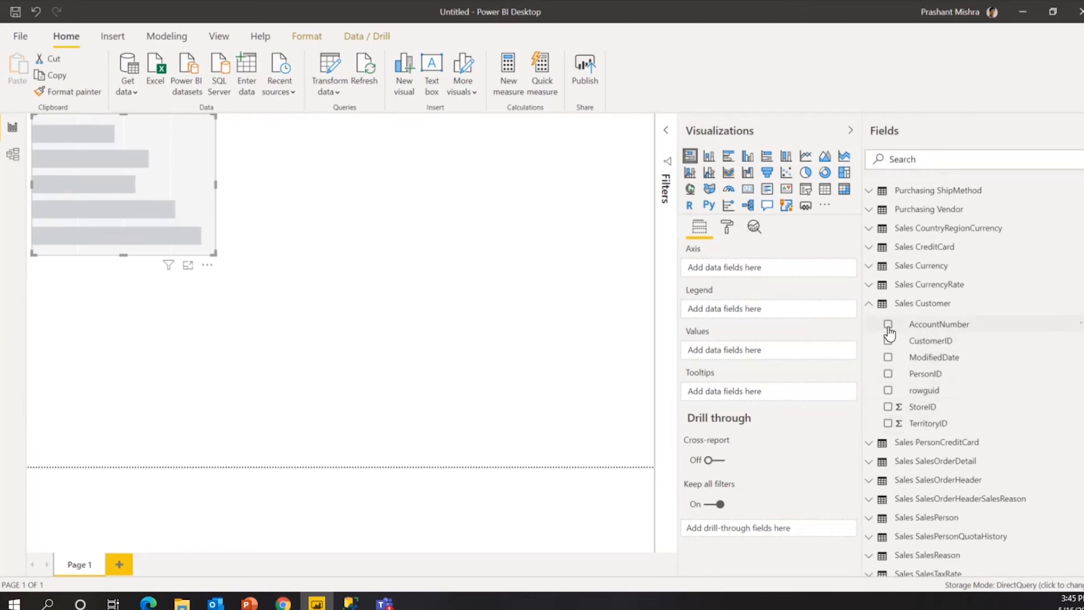
Put PersonID in the chart's Values with Count aggregation, after briefly trying distinct count.
left_click(888, 373)
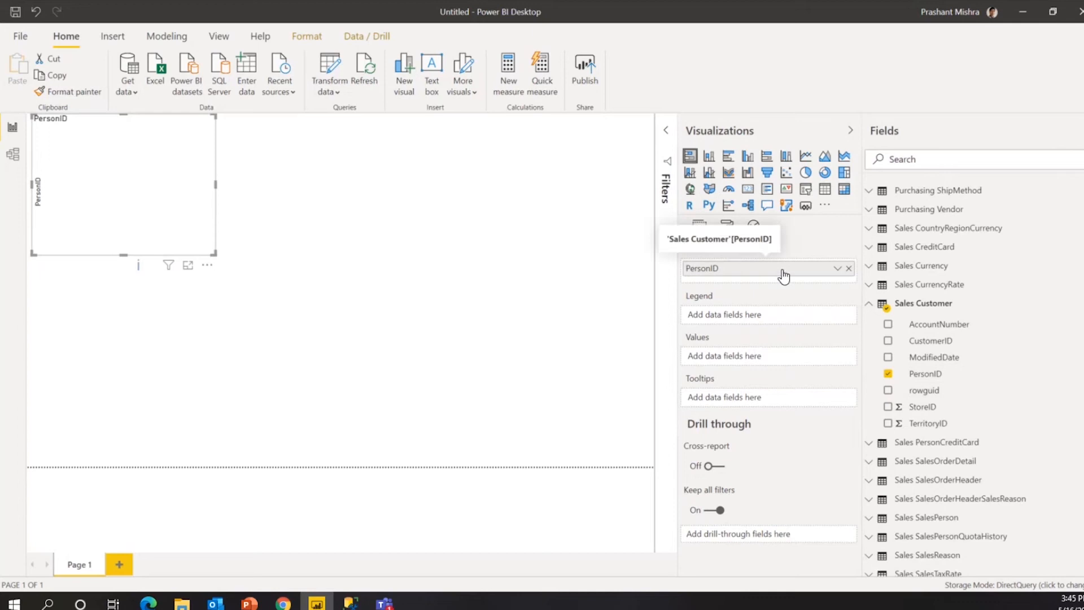
left_click_drag(783, 275, 777, 361)
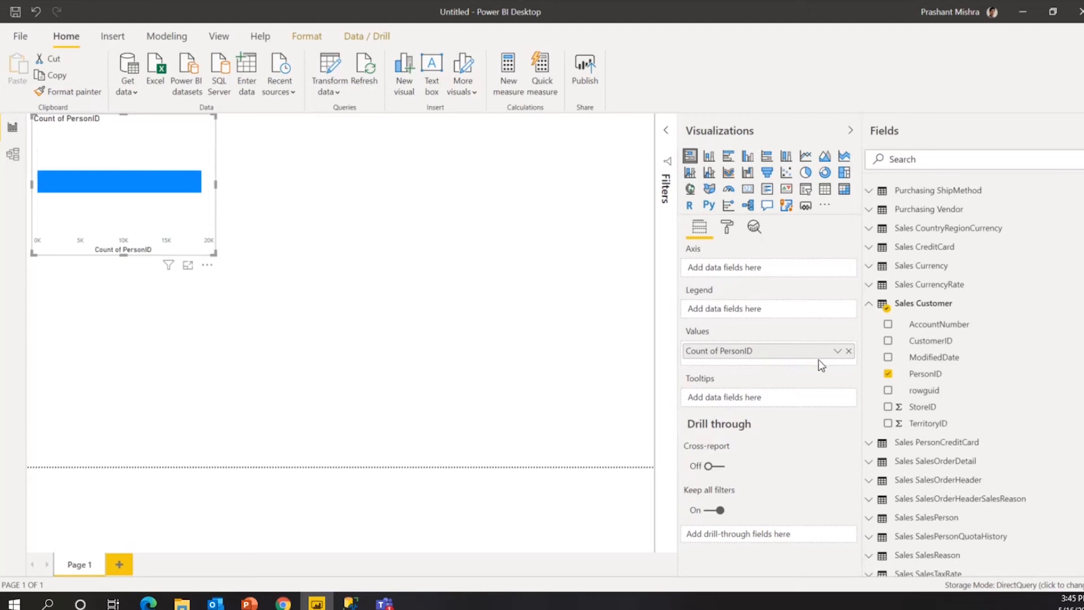
left_click(836, 352)
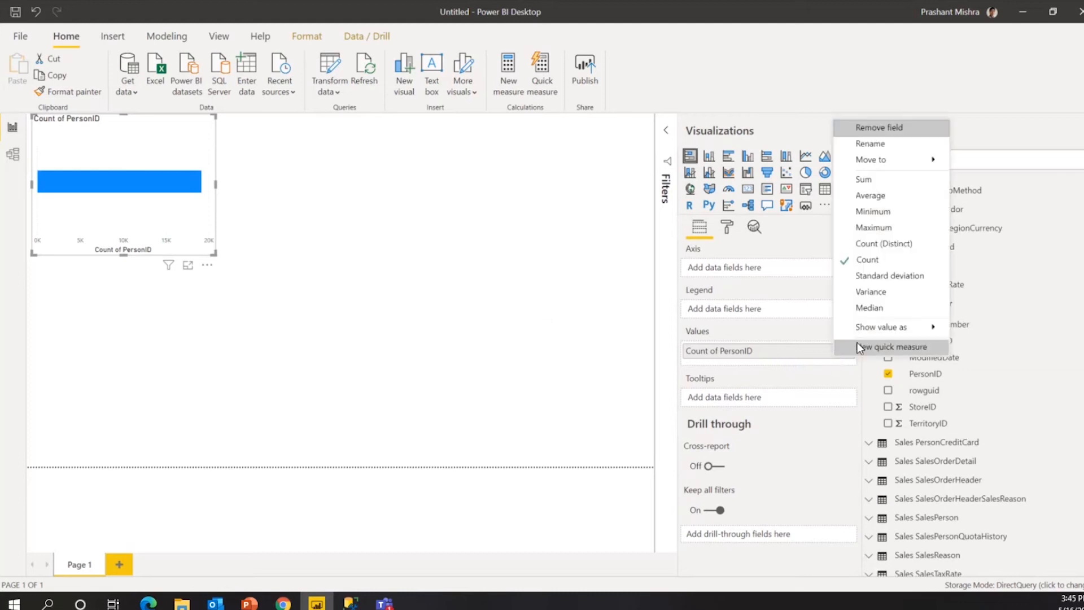
left_click(896, 246)
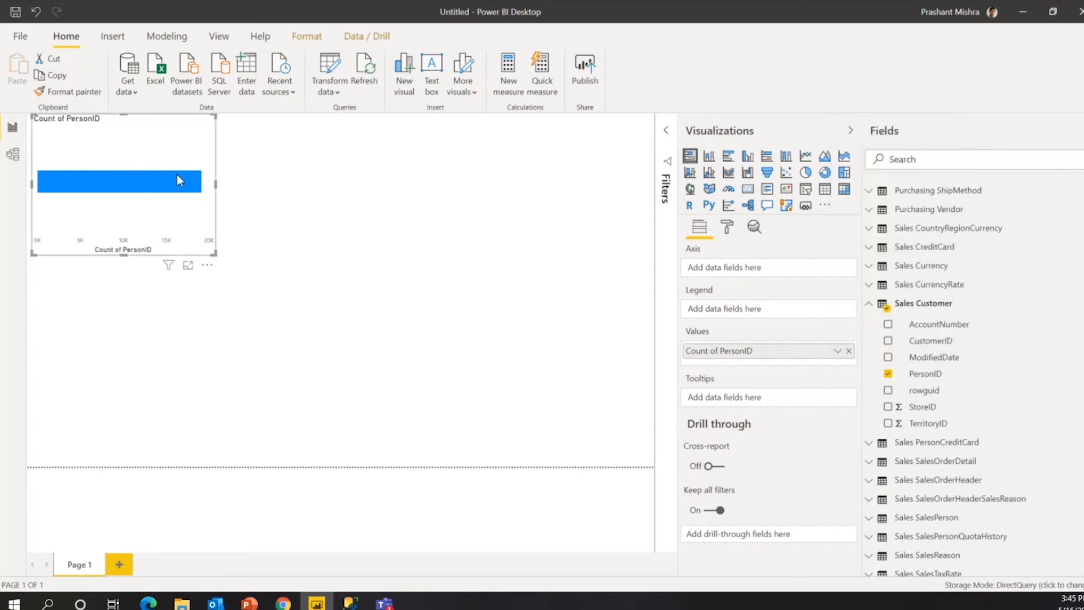
mouse_move(152, 186)
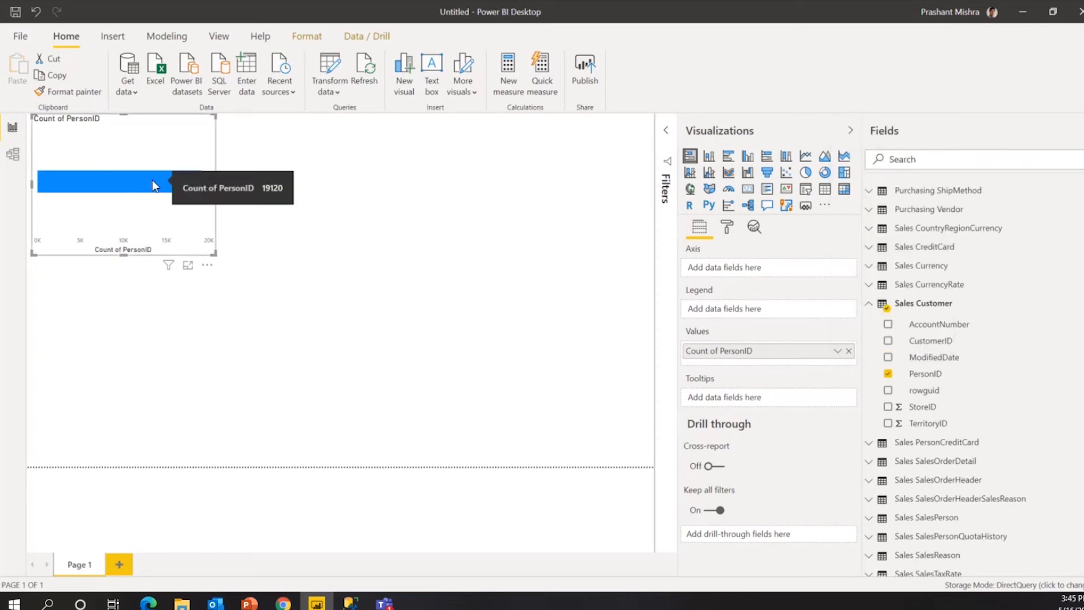
left_click(838, 351)
left_click(879, 261)
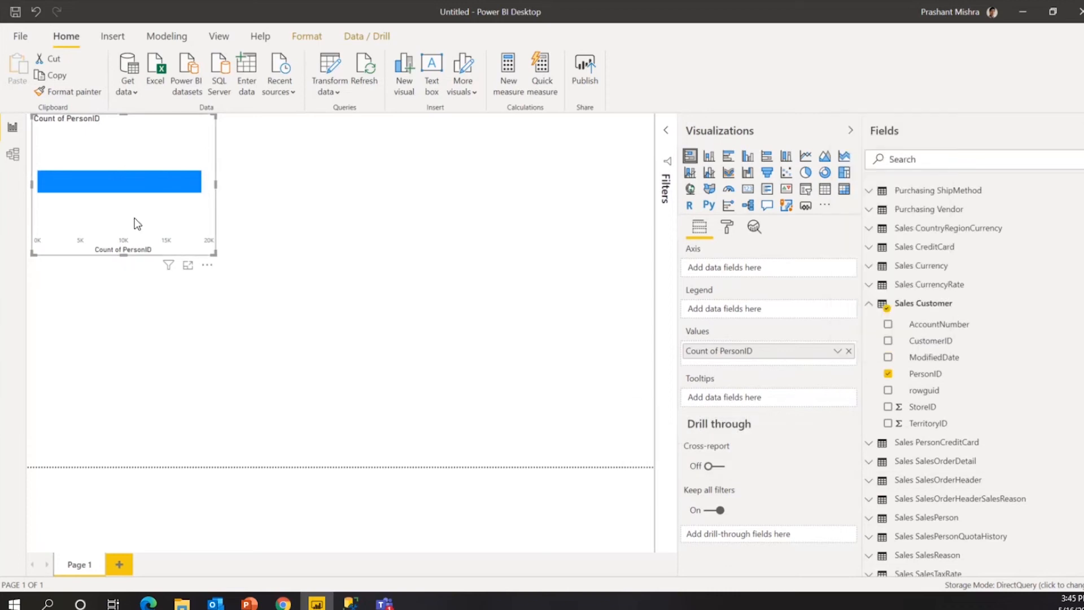
mouse_move(156, 188)
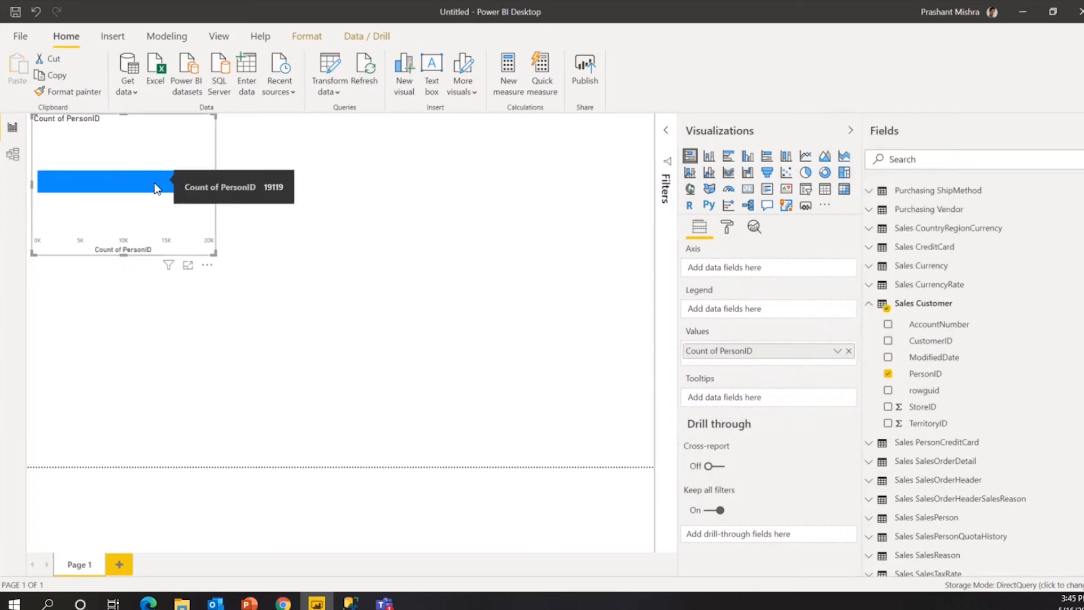
left_click(584, 372)
left_click(168, 152)
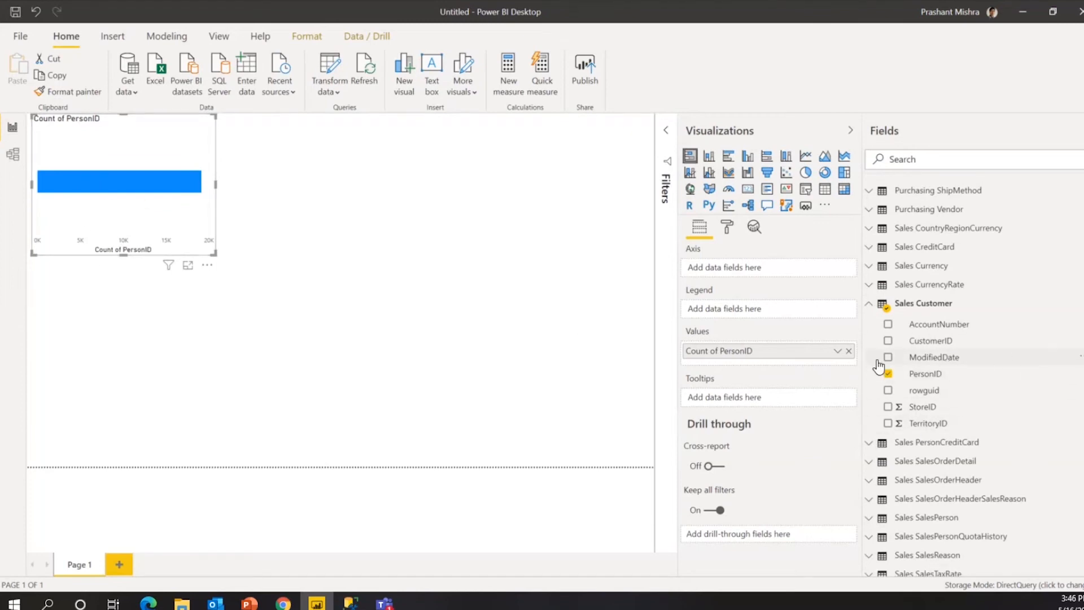
Add AccountNumber as the axis, switch to a clustered column chart and stretch it across the page.
left_click(888, 324)
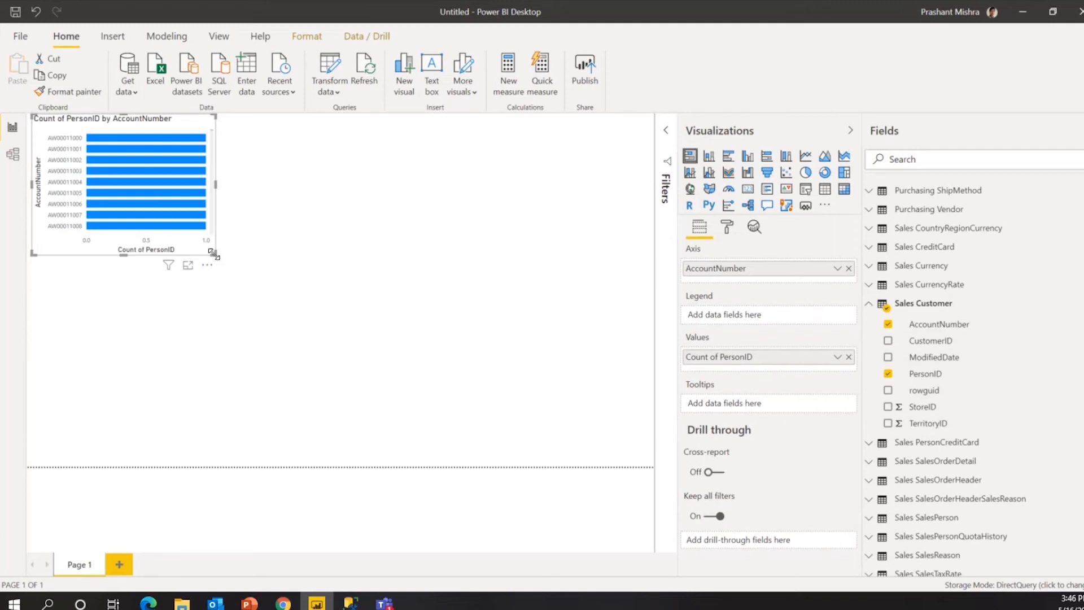
left_click_drag(213, 253, 300, 314)
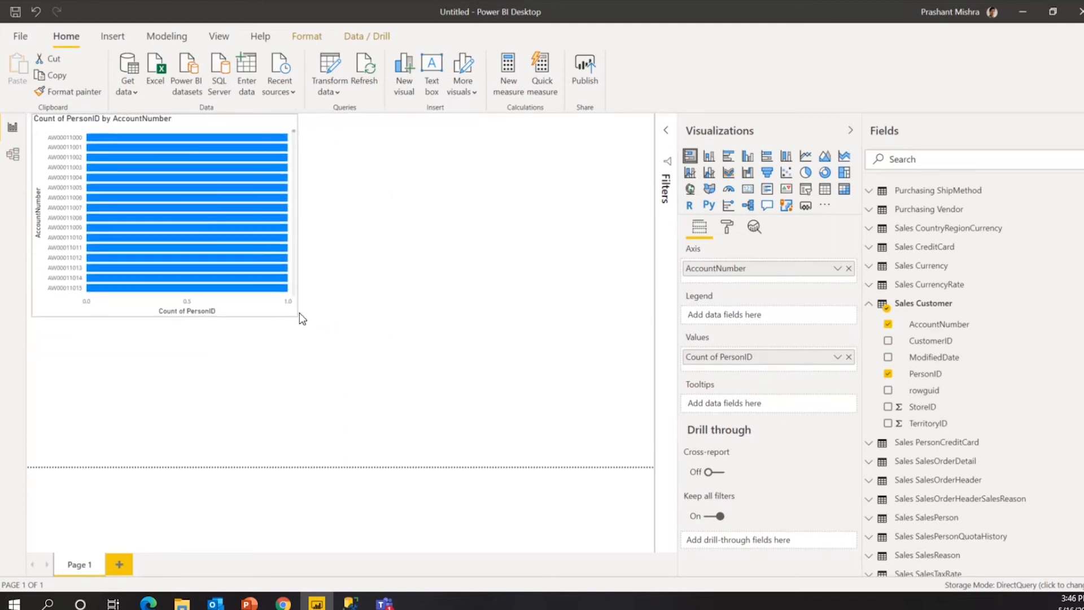
left_click(709, 156)
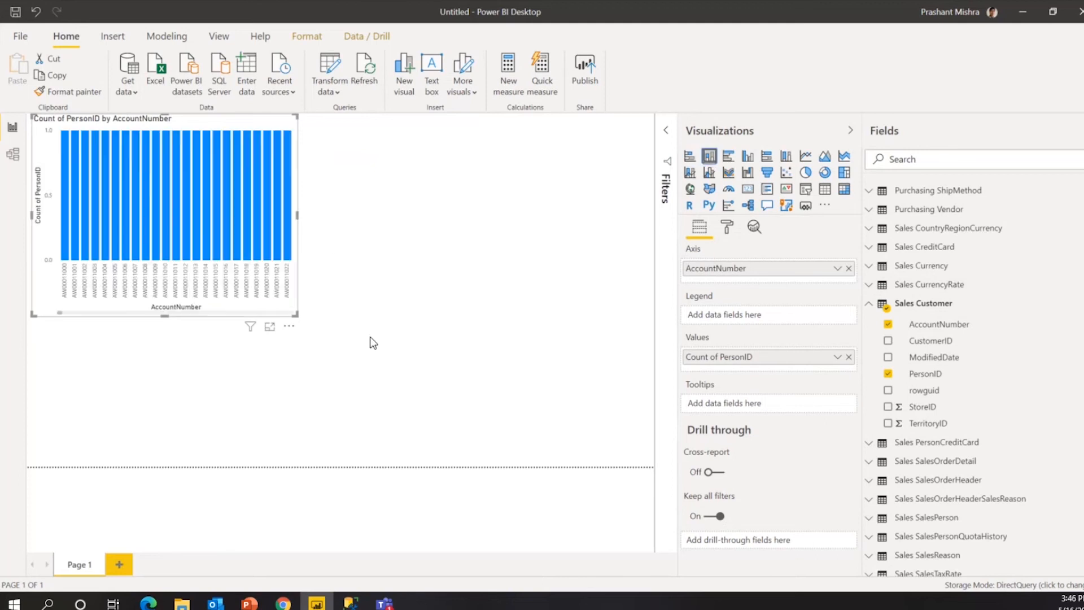
left_click_drag(298, 315, 642, 443)
left_click_drag(79, 442, 299, 432)
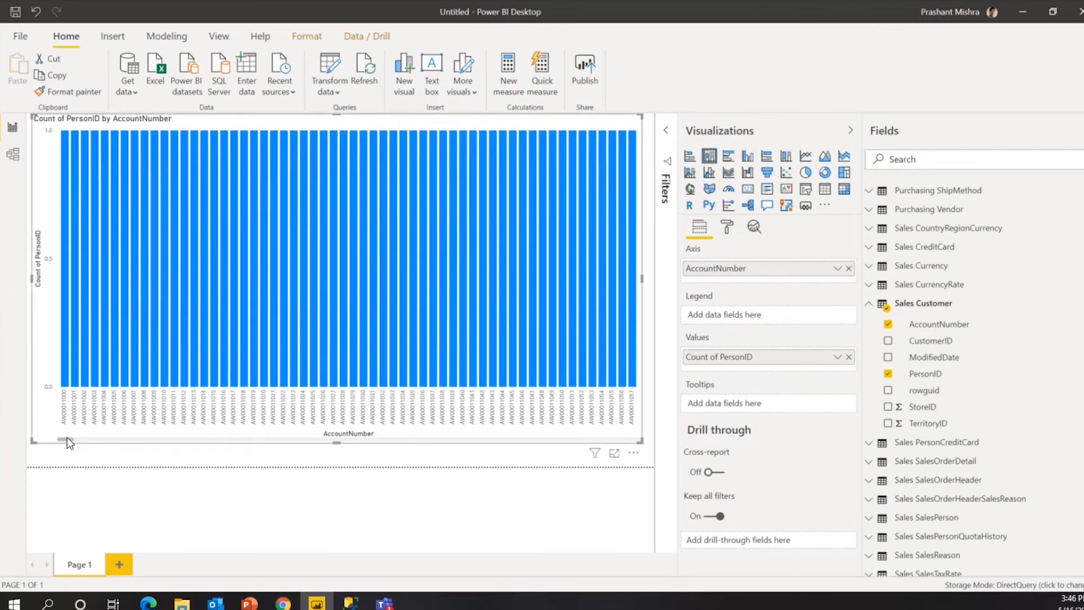
left_click_drag(100, 451, 44, 418)
mouse_move(64, 276)
Expand Purchasing PurchaseOrderDetail in the Fields pane to reach ReceivedQty.
scroll(278, 341, "down", 3)
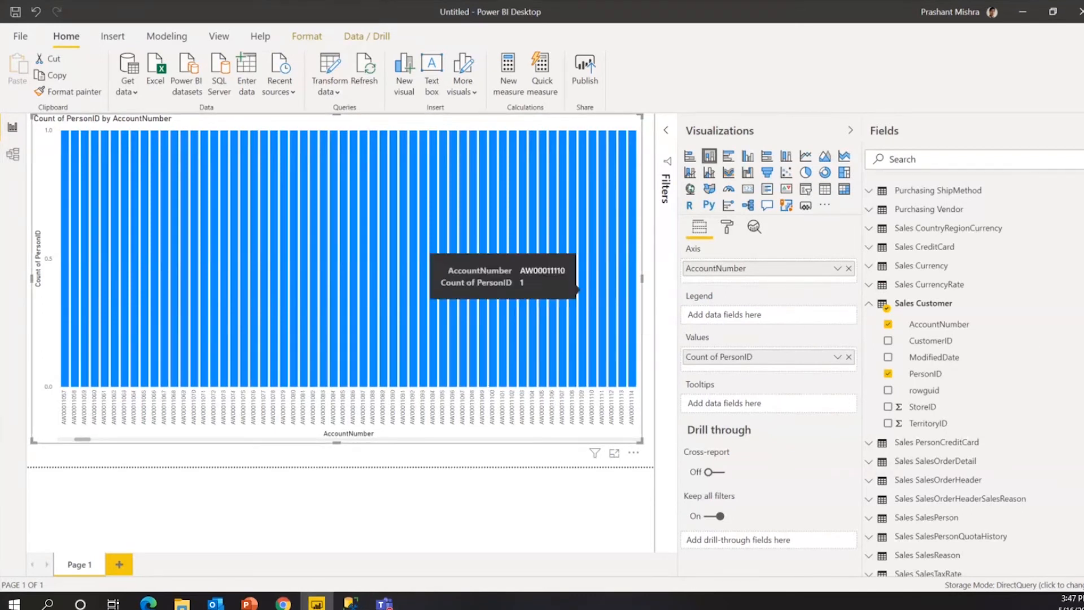
scroll(875, 418, "down", 3)
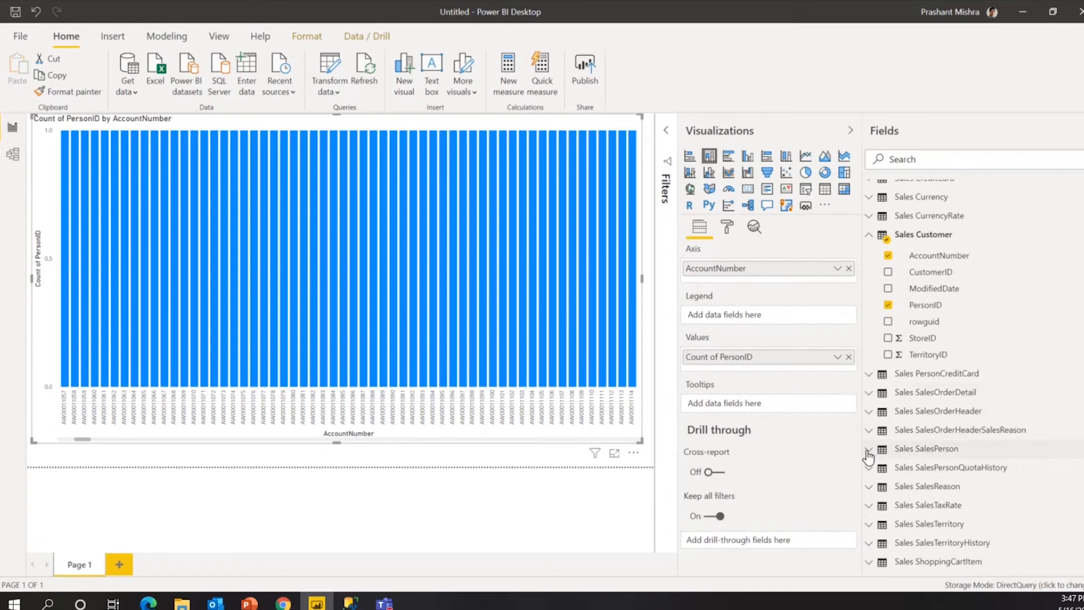
scroll(938, 336, "up", 3)
scroll(940, 334, "up", 6)
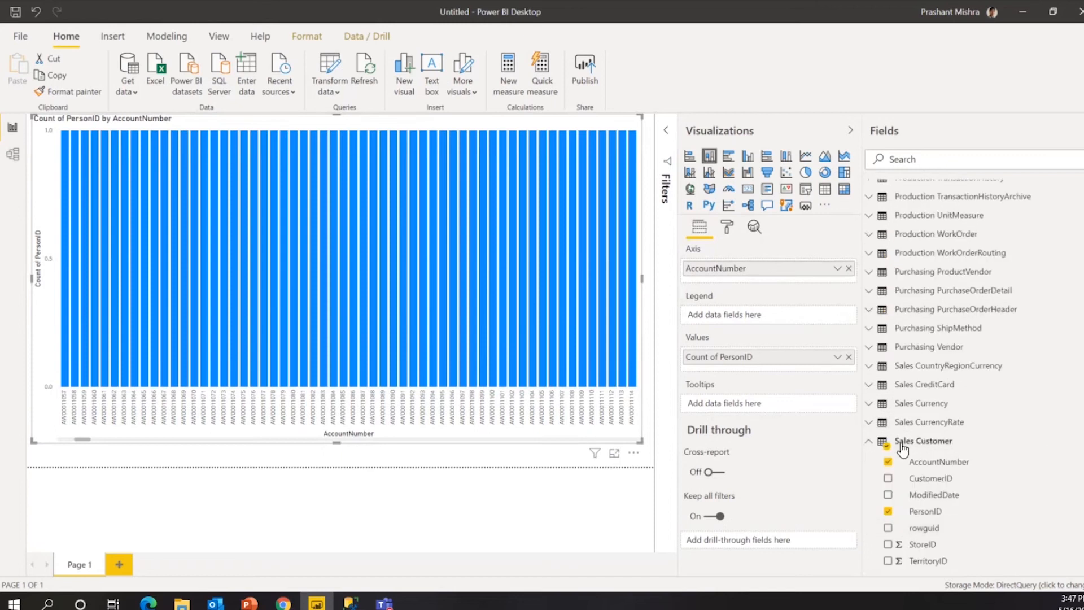
left_click(872, 403)
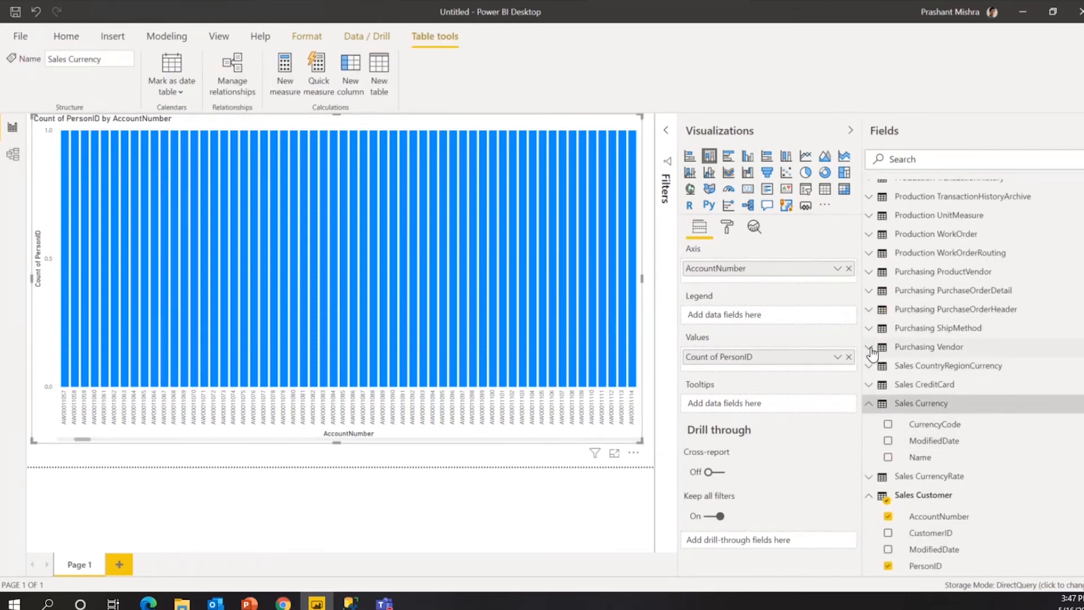
scroll(888, 343, "up", 4)
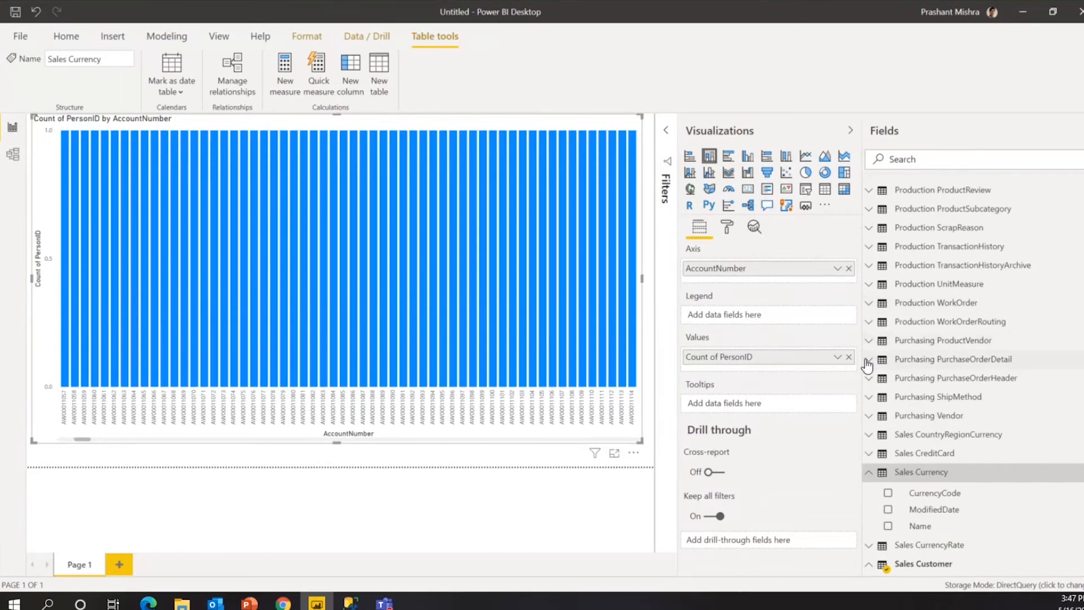
left_click(866, 361)
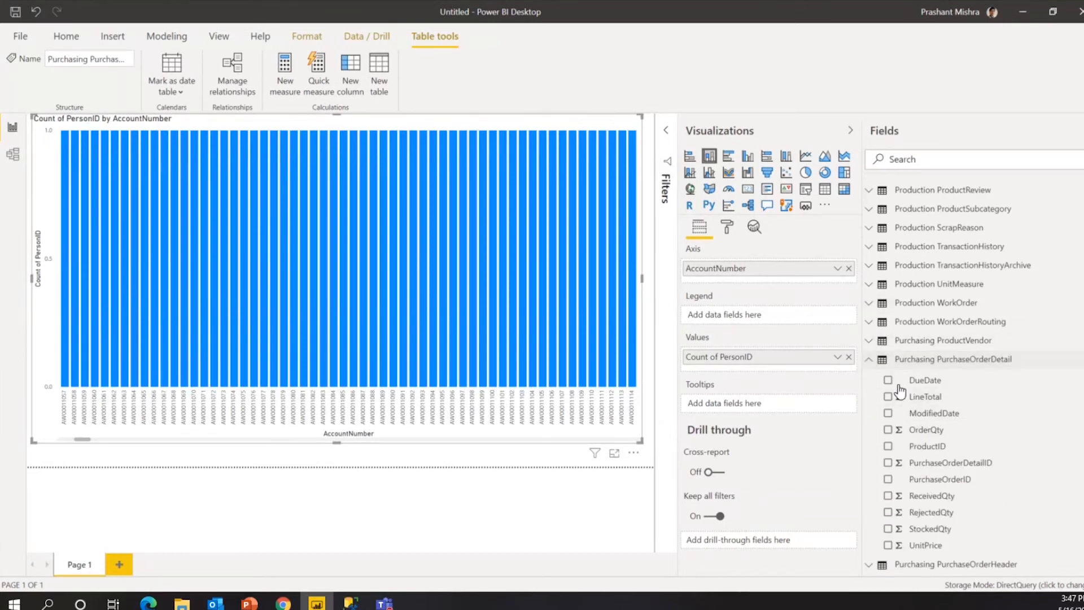
scroll(900, 391, "down", 2)
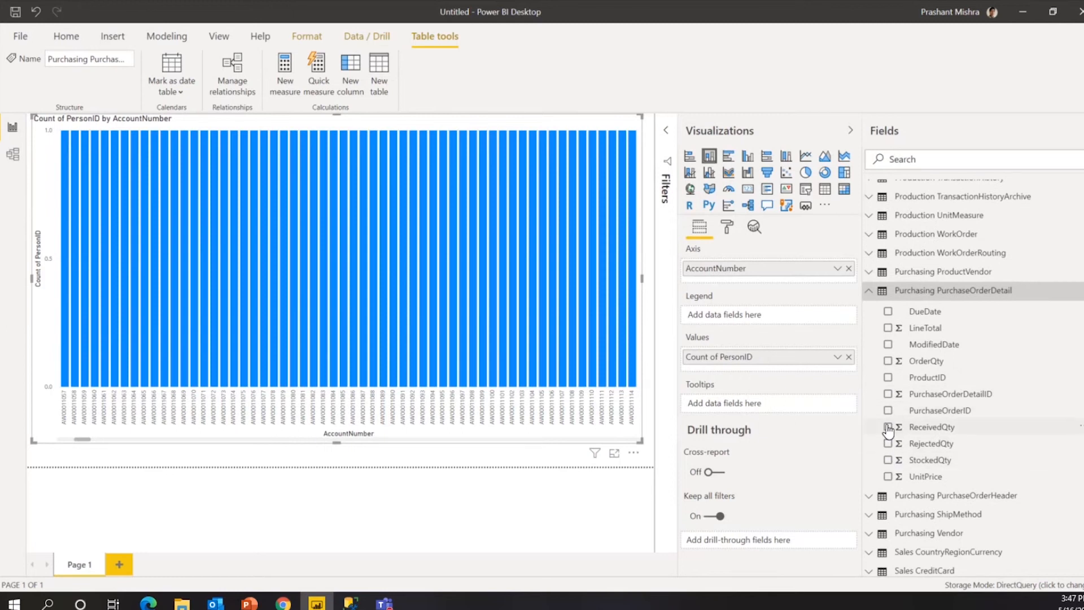
Add ReceivedQty to Values and remove Count of PersonID and AccountNumber from the chart.
left_click(887, 427)
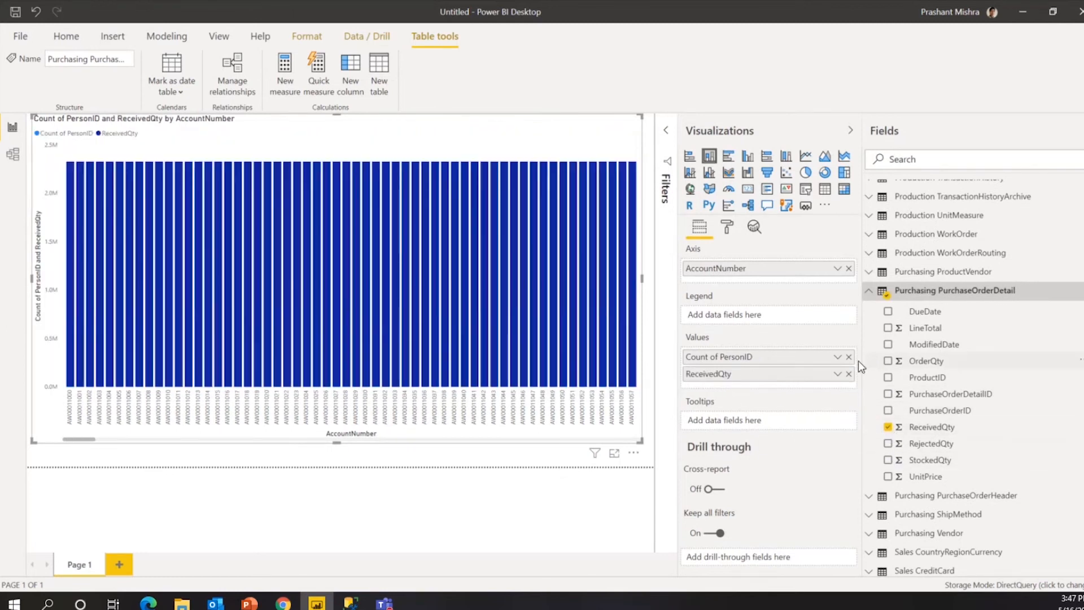
left_click(849, 357)
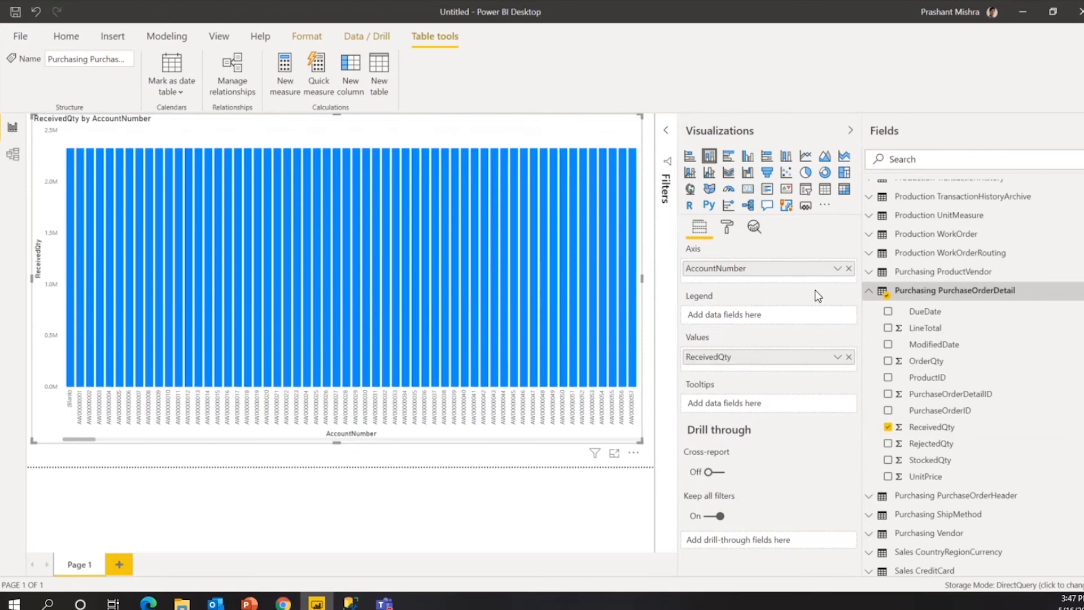
left_click(849, 268)
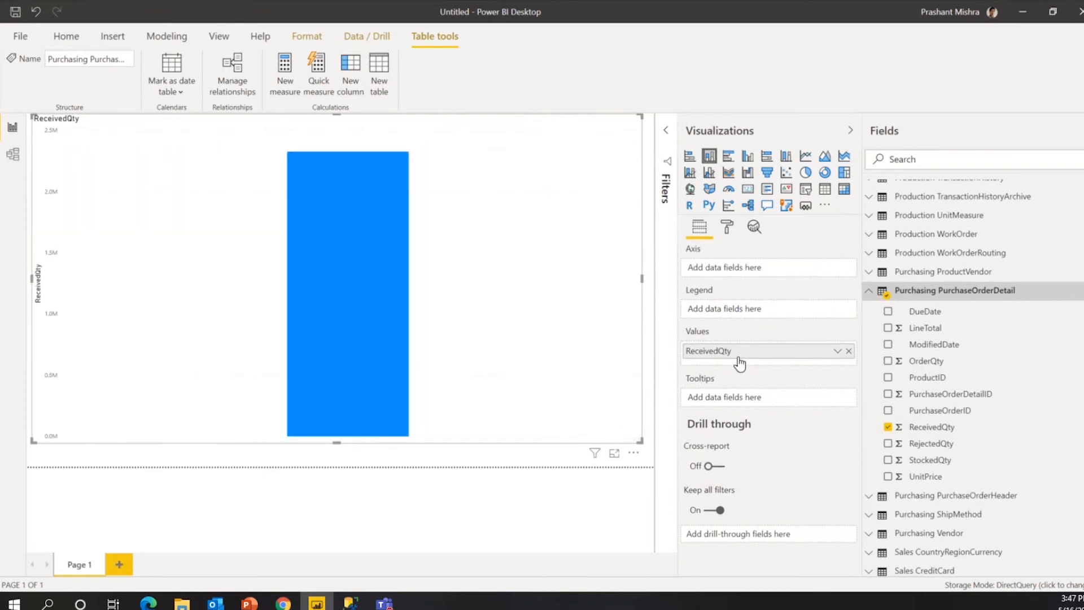
mouse_move(361, 263)
Plot ReceivedQty by DueDate and add ReceivedQty to the chart's Tooltips.
left_click(888, 314)
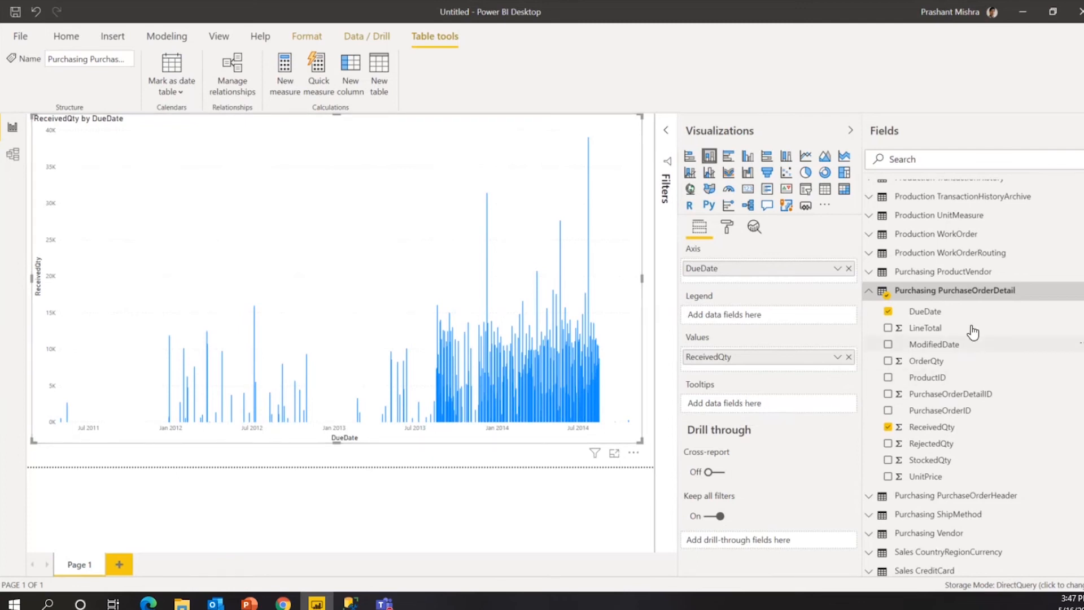
left_click_drag(939, 429, 755, 405)
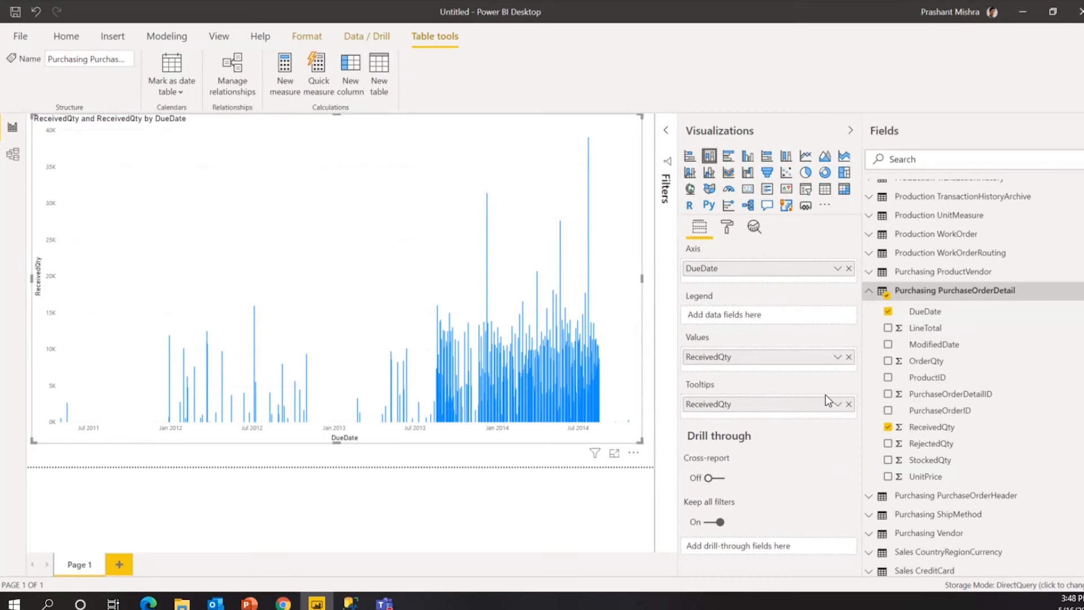
mouse_move(581, 396)
Set the chart's X axis type to Categorical so each DueDate gets its own bar.
left_click(727, 227)
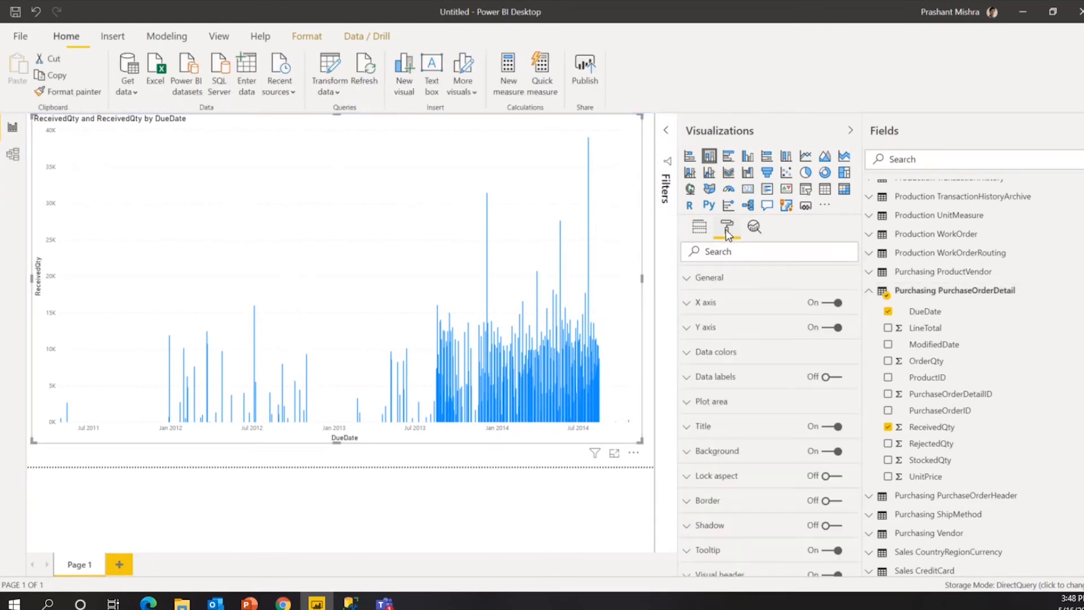
left_click(687, 305)
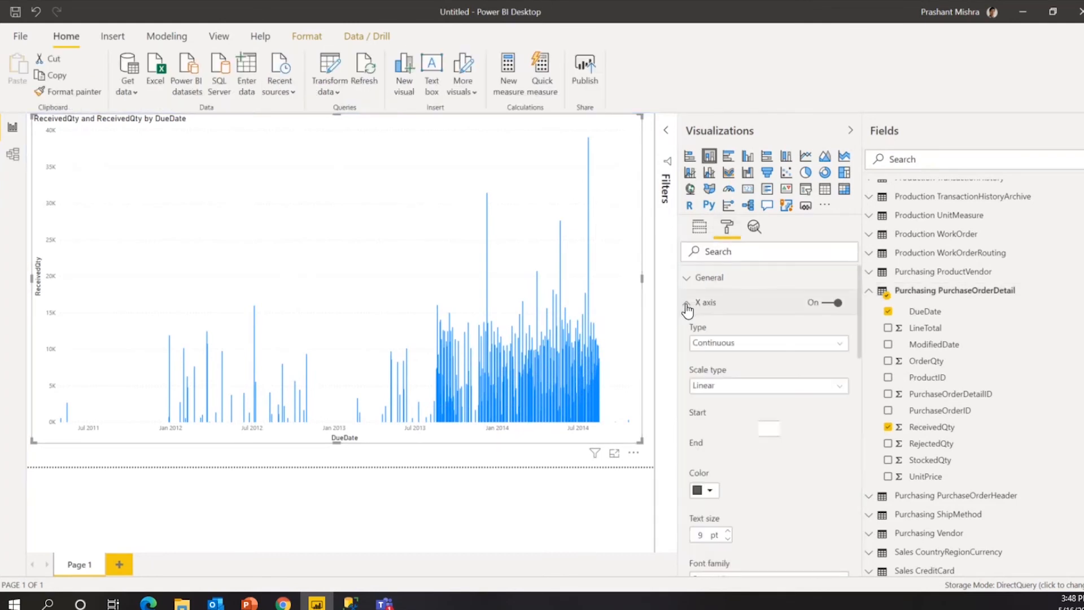
left_click(841, 347)
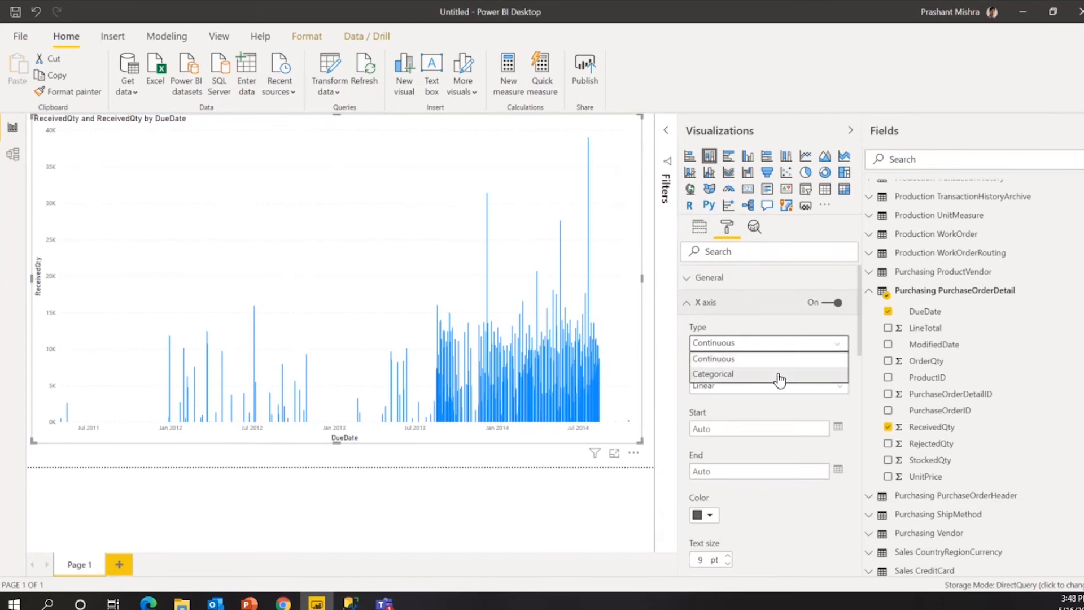
left_click(779, 374)
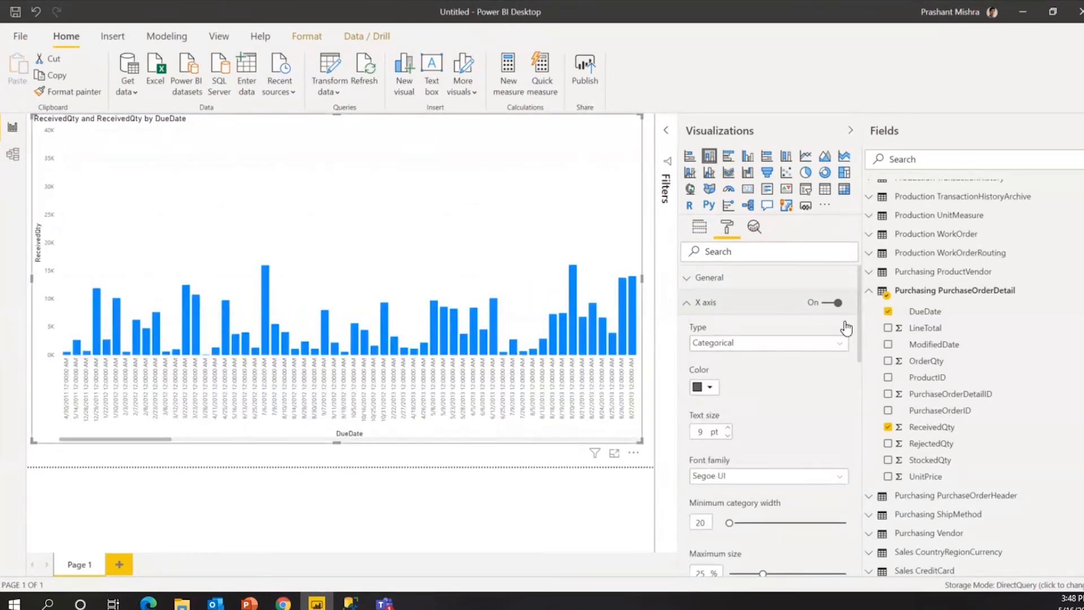
left_click(813, 345)
left_click(734, 358)
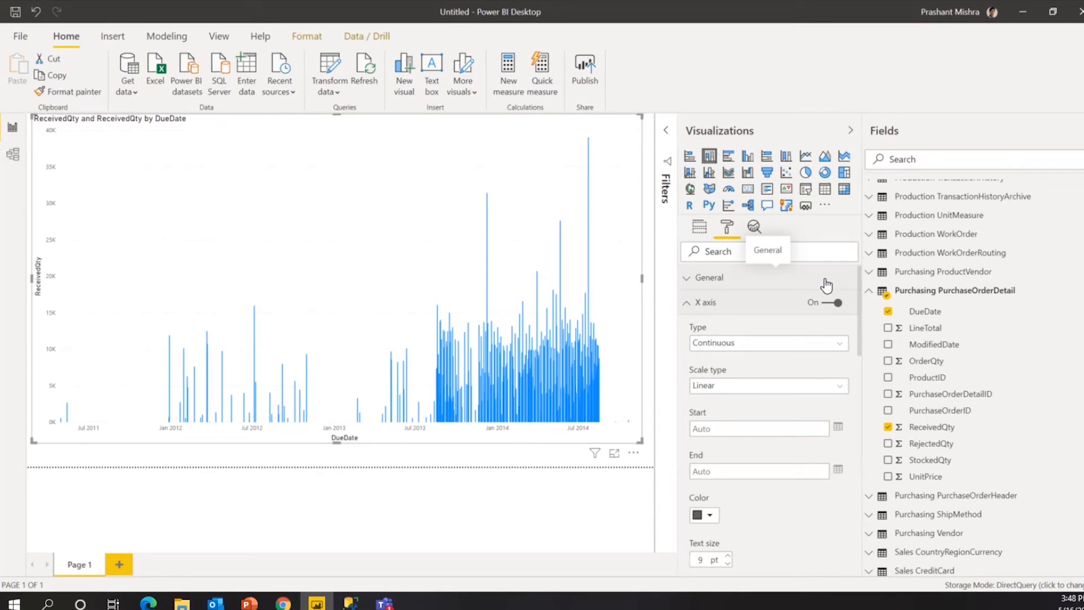
left_click(824, 386)
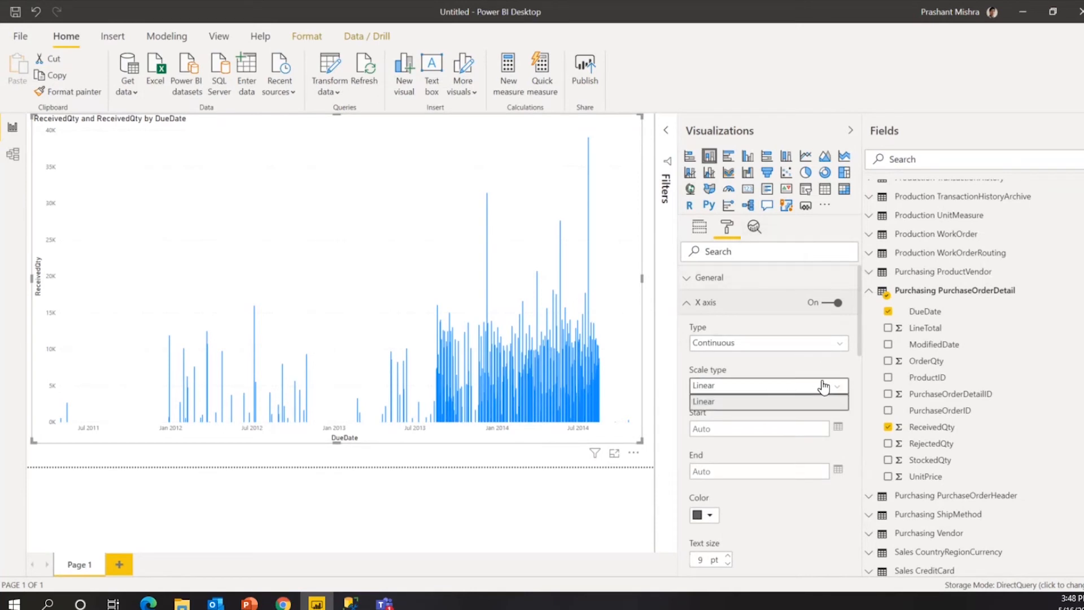
left_click(774, 345)
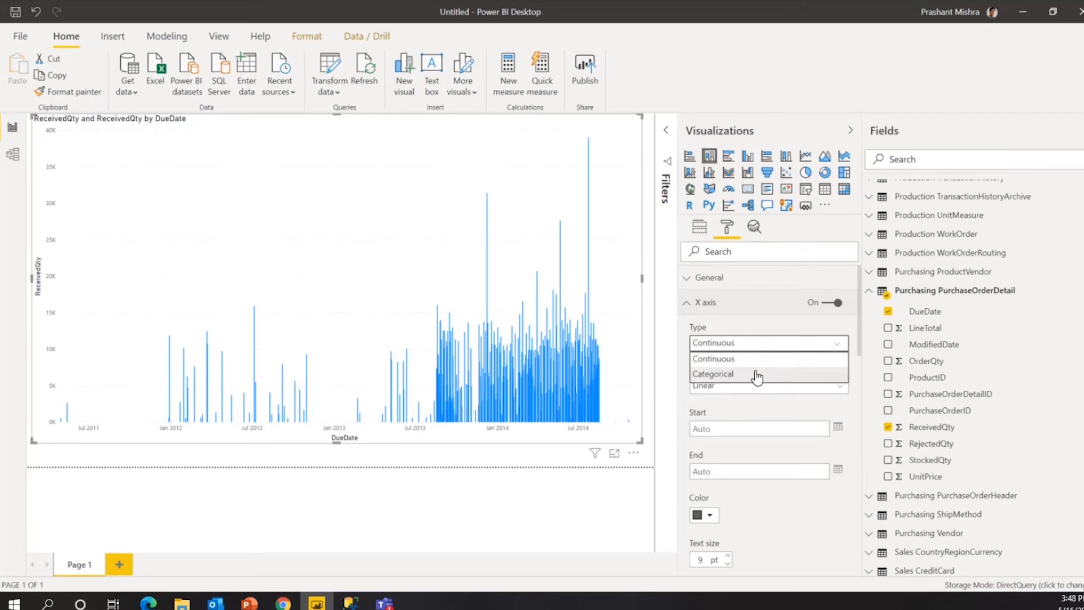
left_click(757, 374)
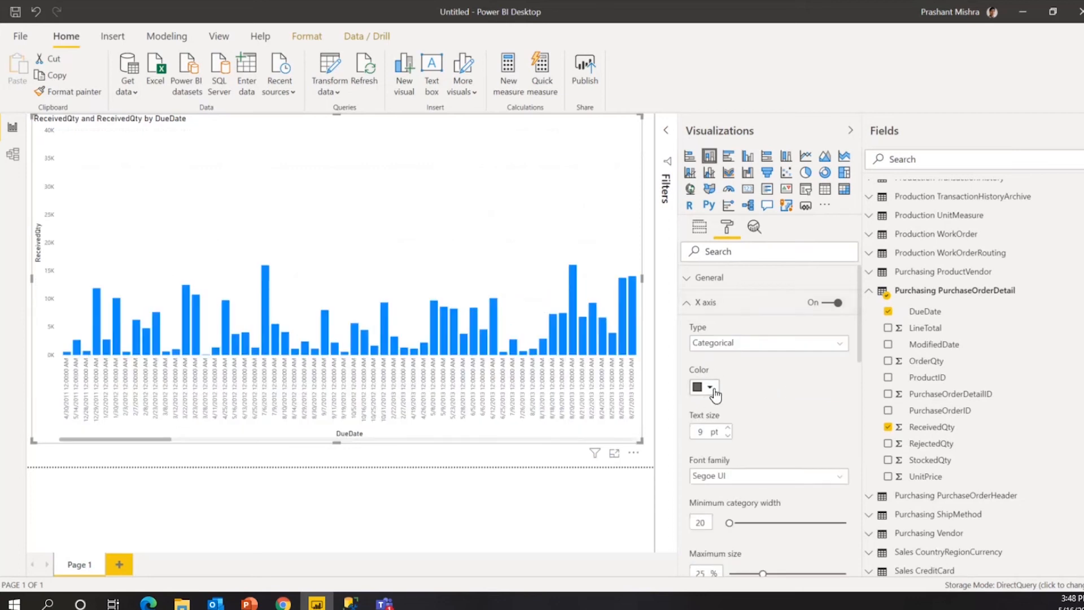
left_click(710, 388)
left_click(816, 393)
scroll(793, 417, "down", 4)
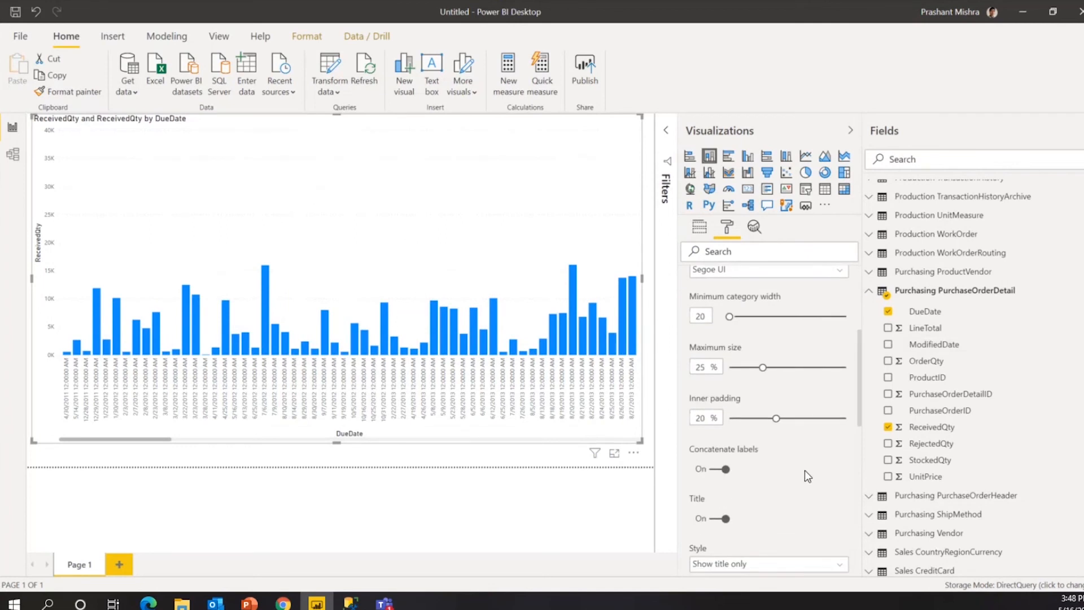
scroll(800, 471, "down", 4)
scroll(796, 468, "up", 8)
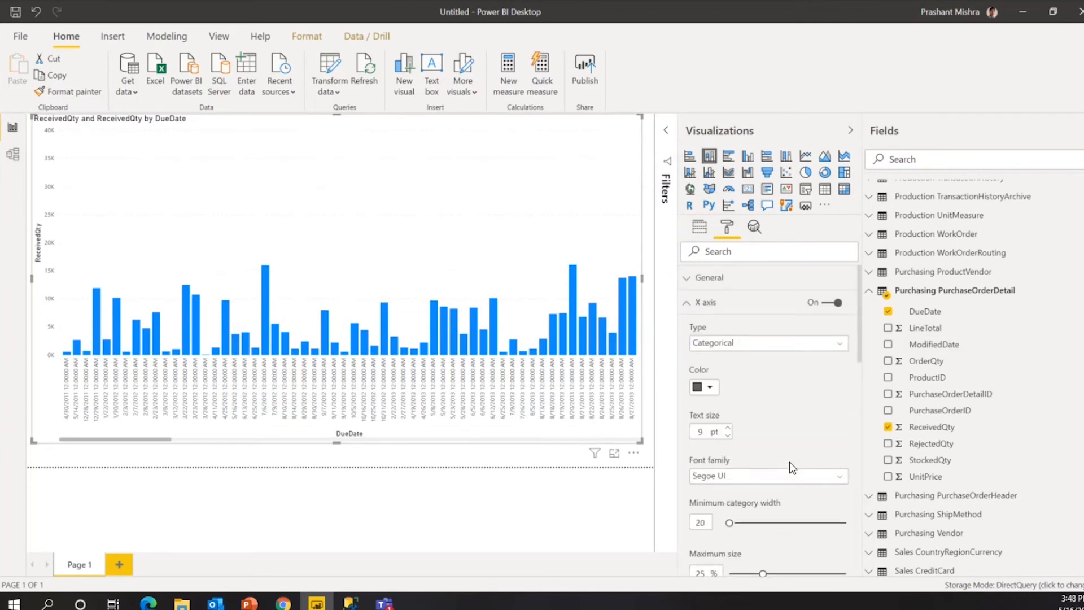
left_click(700, 305)
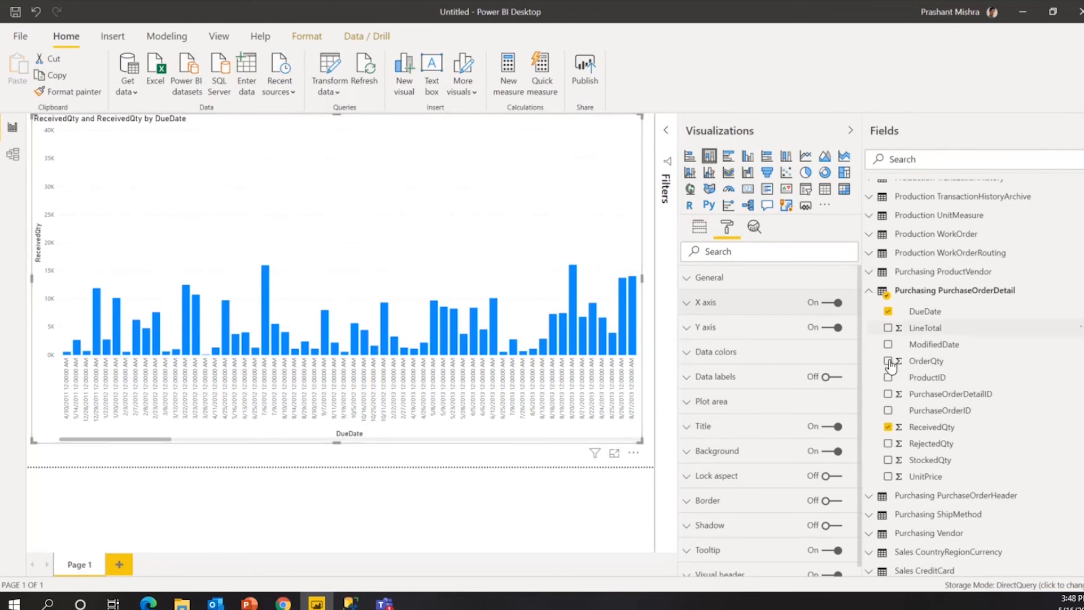
left_click(967, 313)
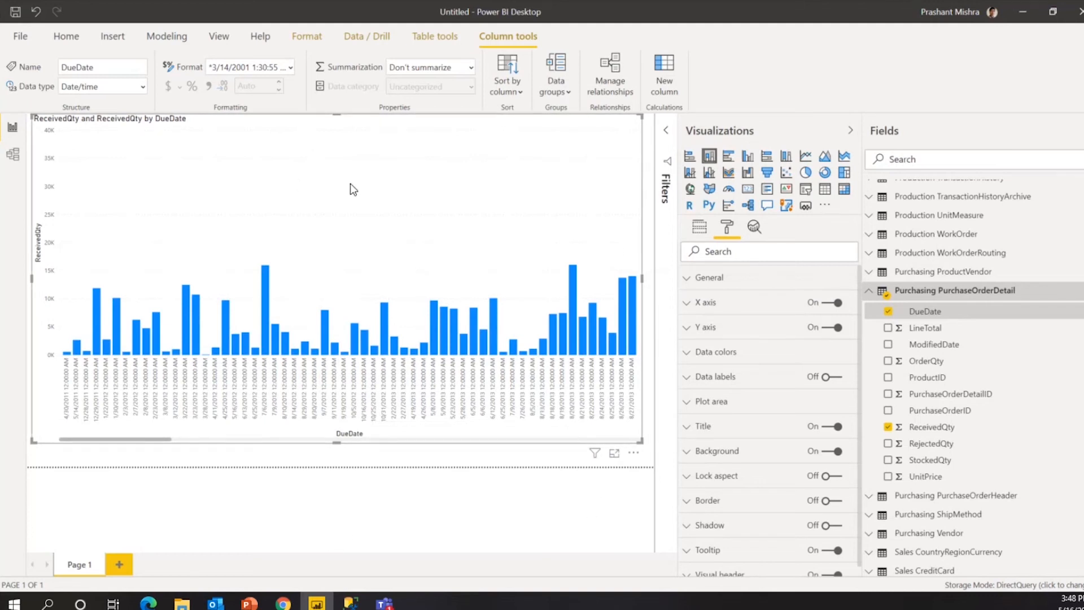
Format DueDate as *3/14/2001 (m/d/yyyy) so the chart's labels show dates only.
left_click(292, 67)
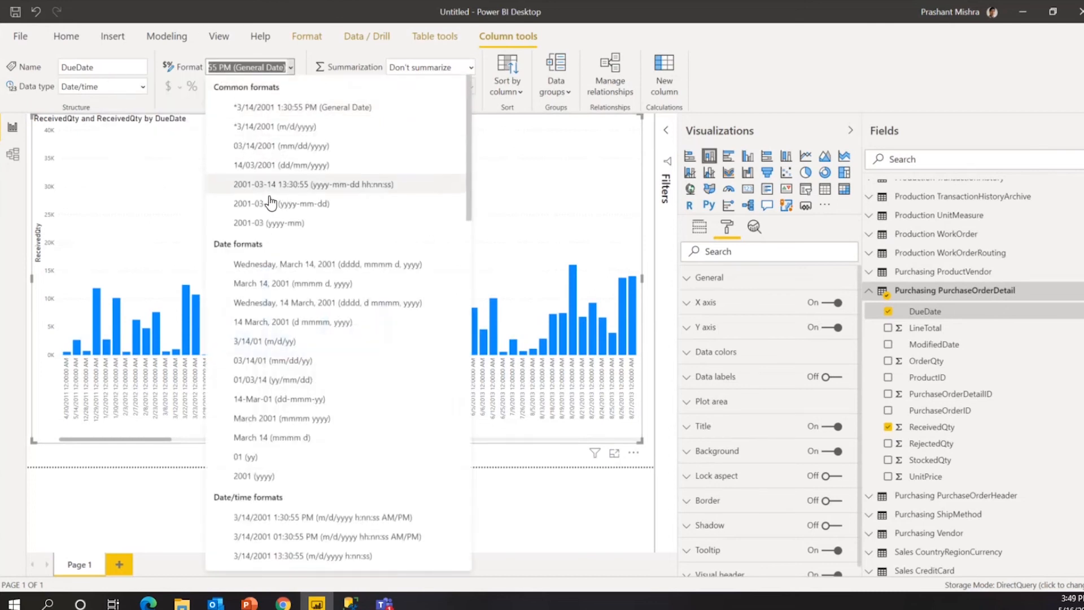
left_click(291, 132)
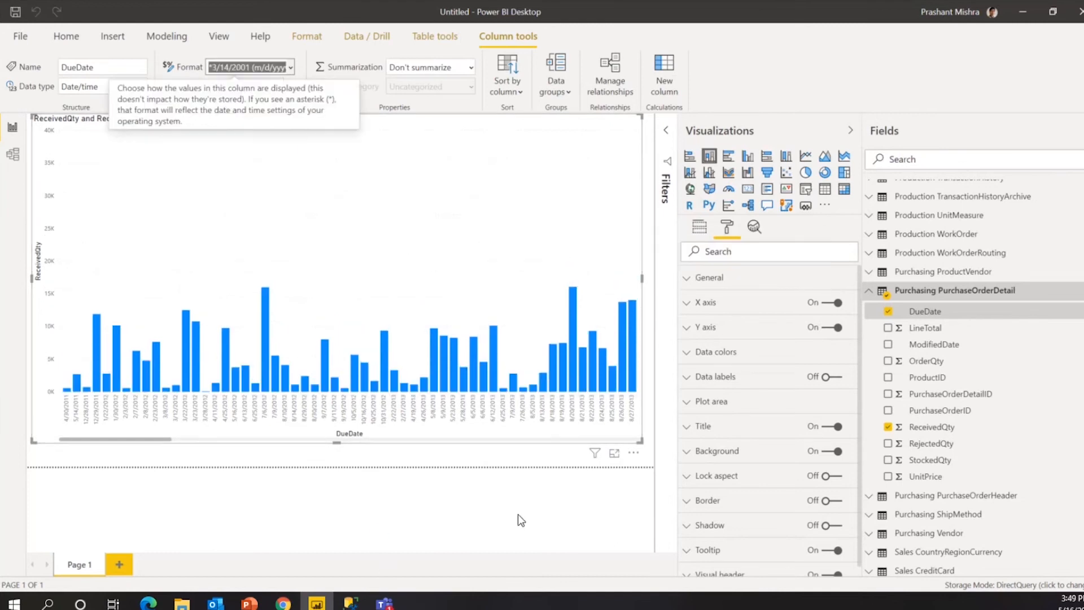
left_click(504, 456)
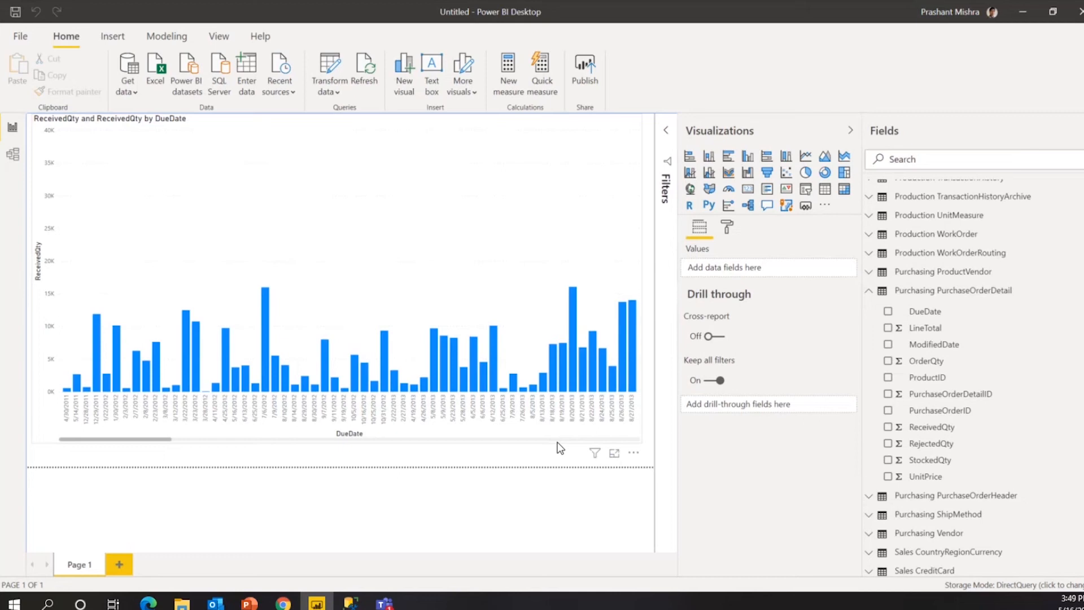
Resize the ReceivedQty by DueDate chart down to a small box in the page's top-left corner.
left_click(641, 440)
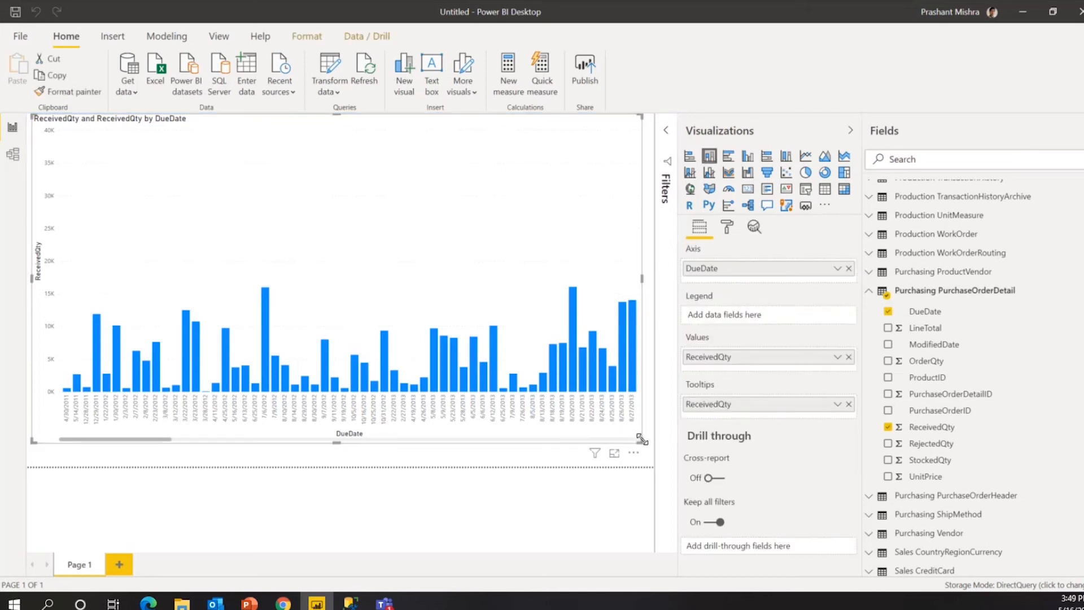
left_click_drag(642, 442, 305, 366)
left_click(420, 363)
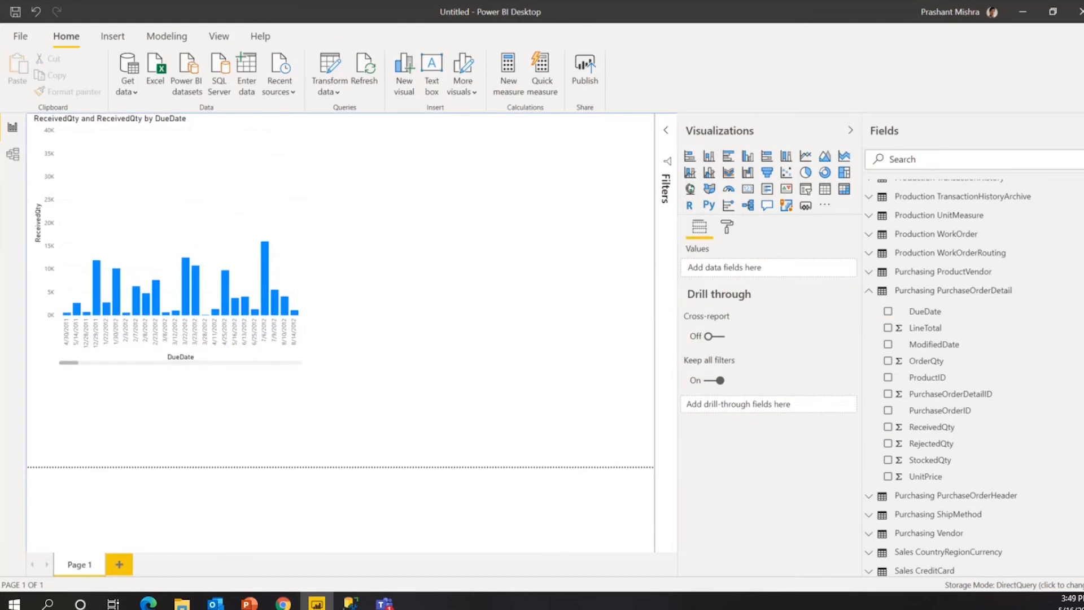
key("alt+Tab")
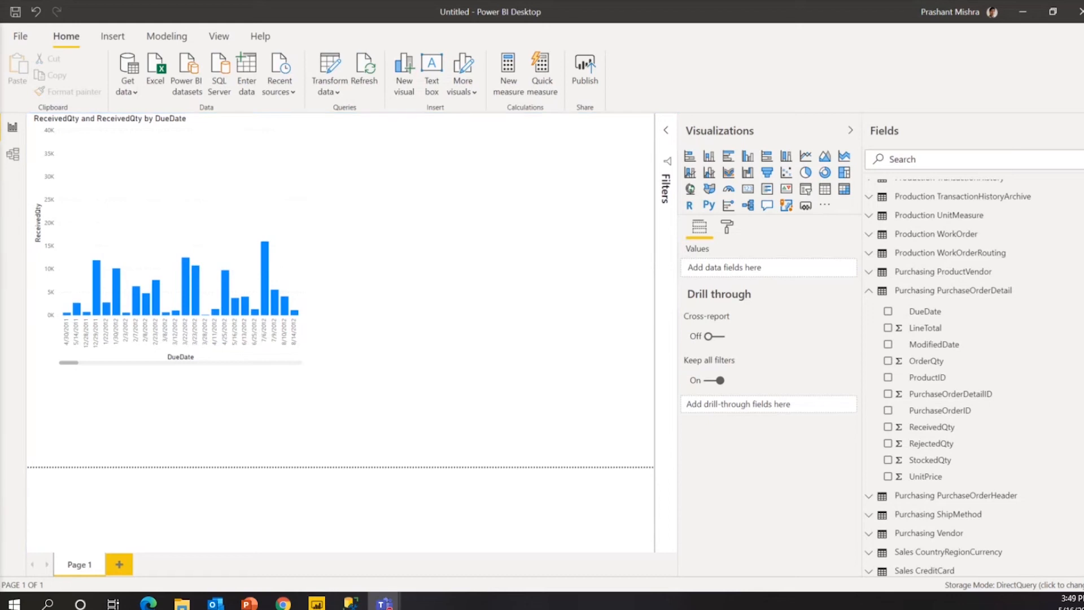
key("alt+Tab")
left_click(275, 184)
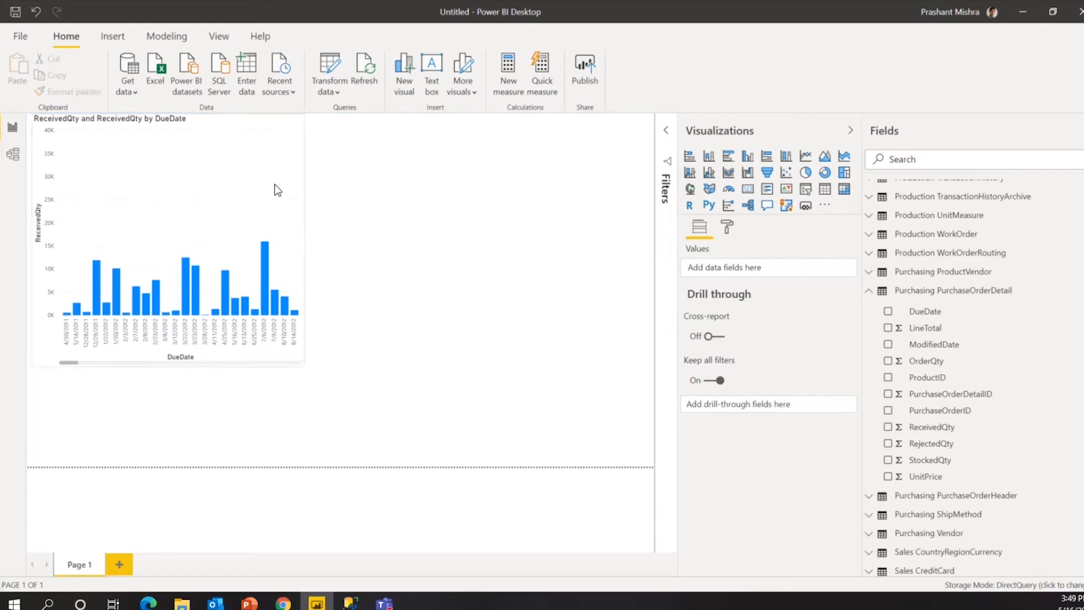
left_click(484, 294)
left_click(221, 180)
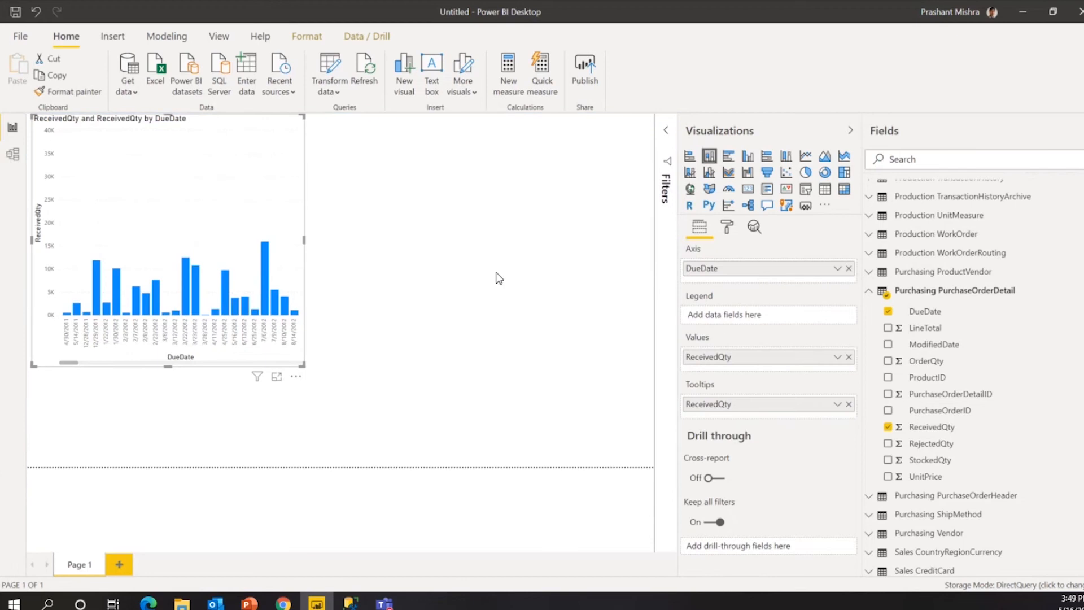
left_click(451, 266)
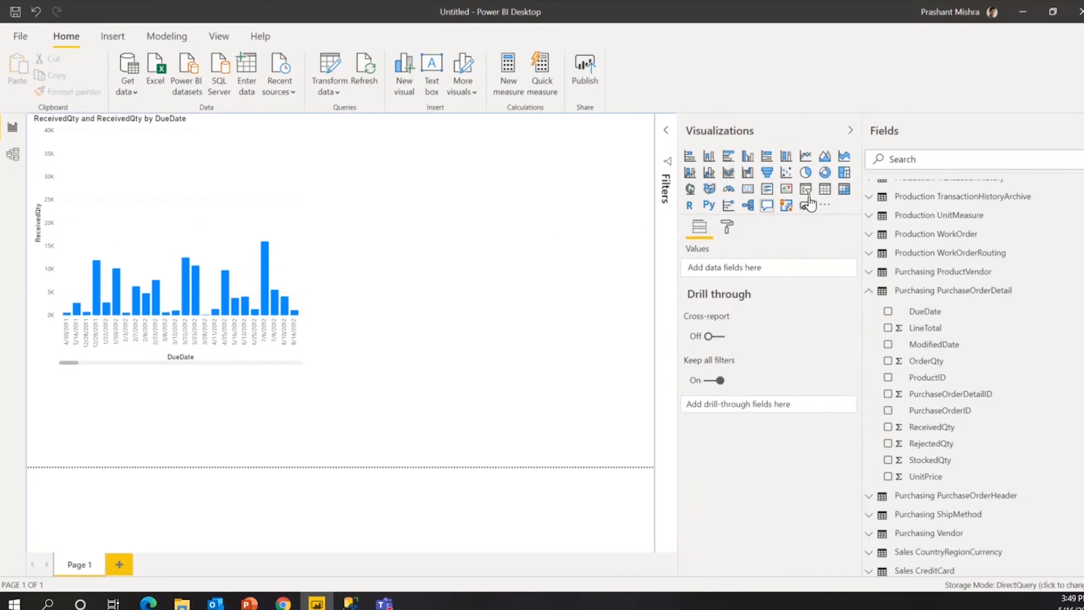
Add a table visual at the top-right of the page beside the chart and enlarge it.
left_click(825, 189)
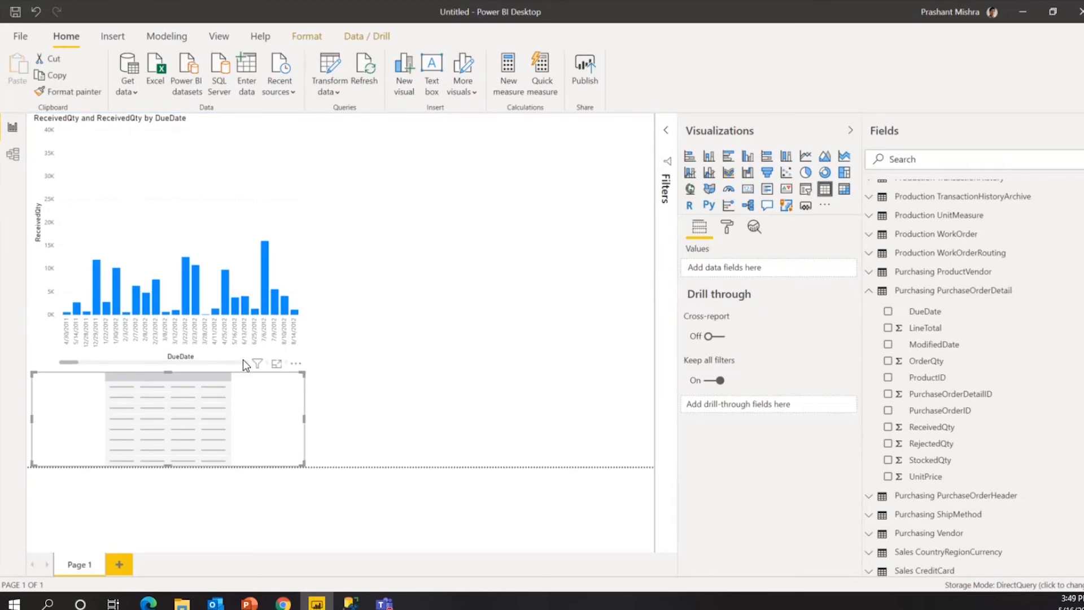
left_click_drag(246, 379, 551, 131)
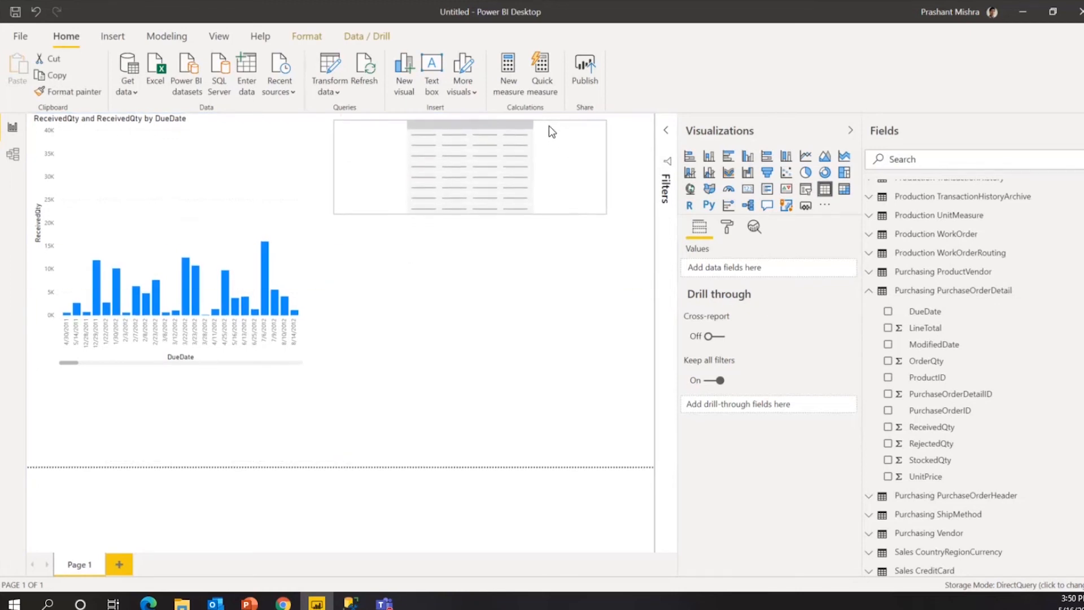
left_click_drag(643, 226, 645, 365)
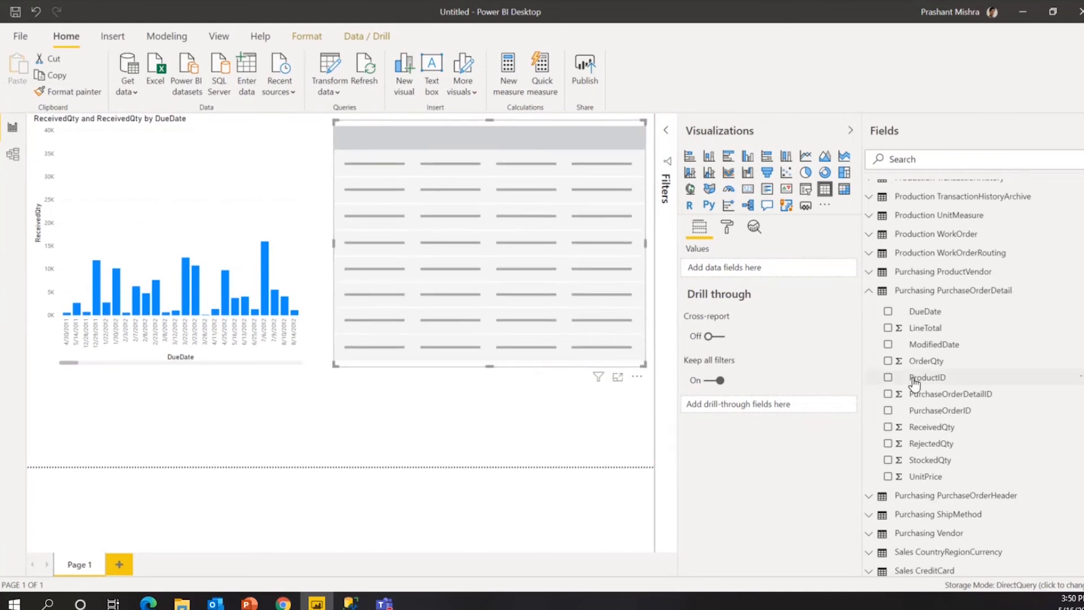
Try Production ProductModel's CatalogDescription and Name in the table, then remove both.
scroll(915, 384, "up", 4)
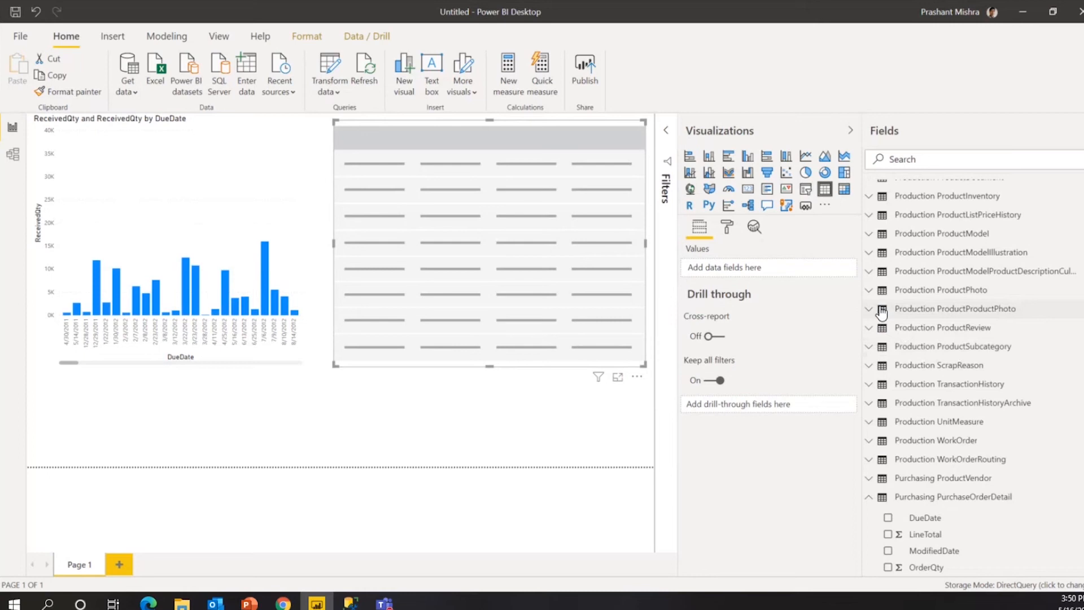
left_click(872, 234)
left_click(887, 255)
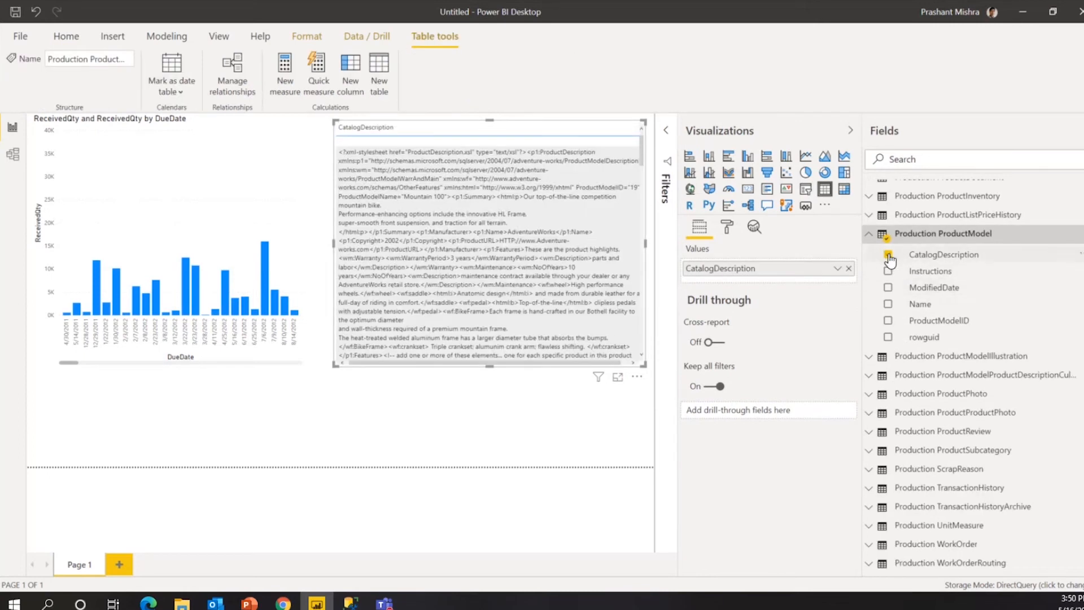
left_click(888, 256)
left_click(889, 306)
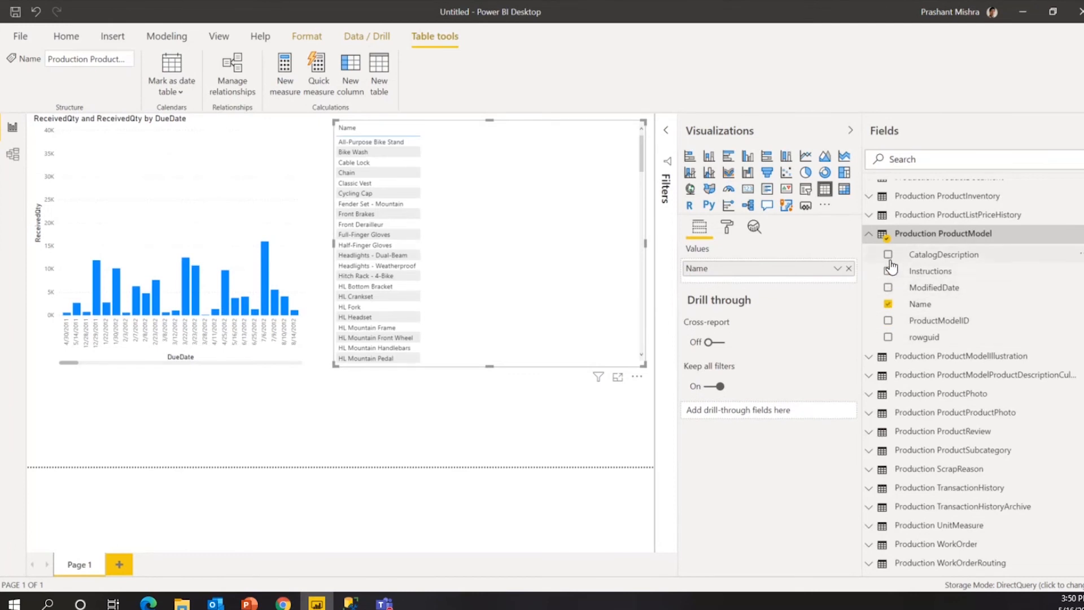
left_click(889, 305)
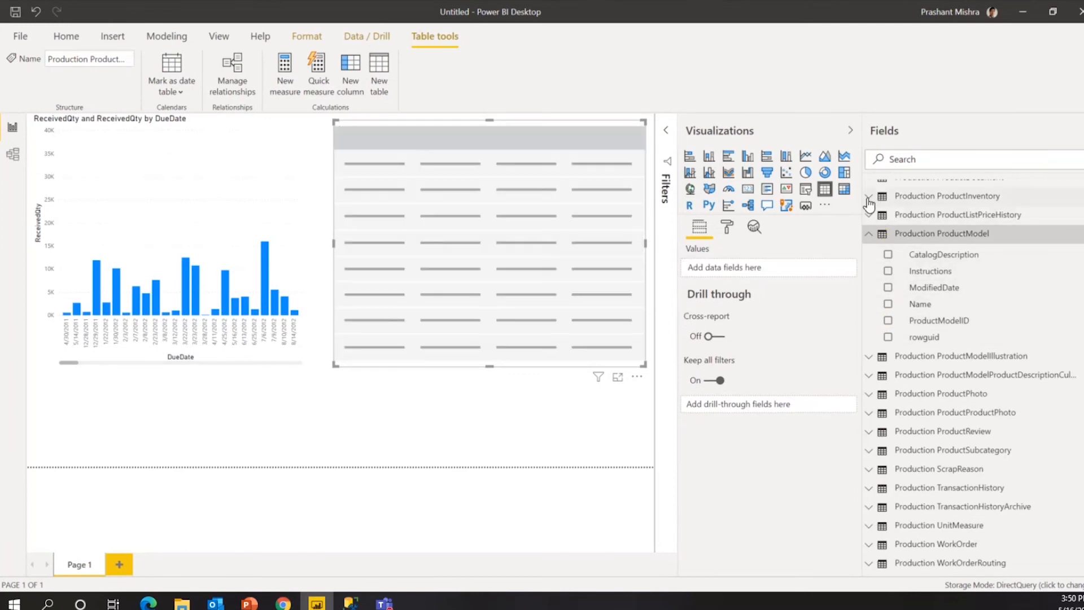
Fill the table with Shelf then Quantity from Production ProductInventory and make it narrower.
left_click(869, 196)
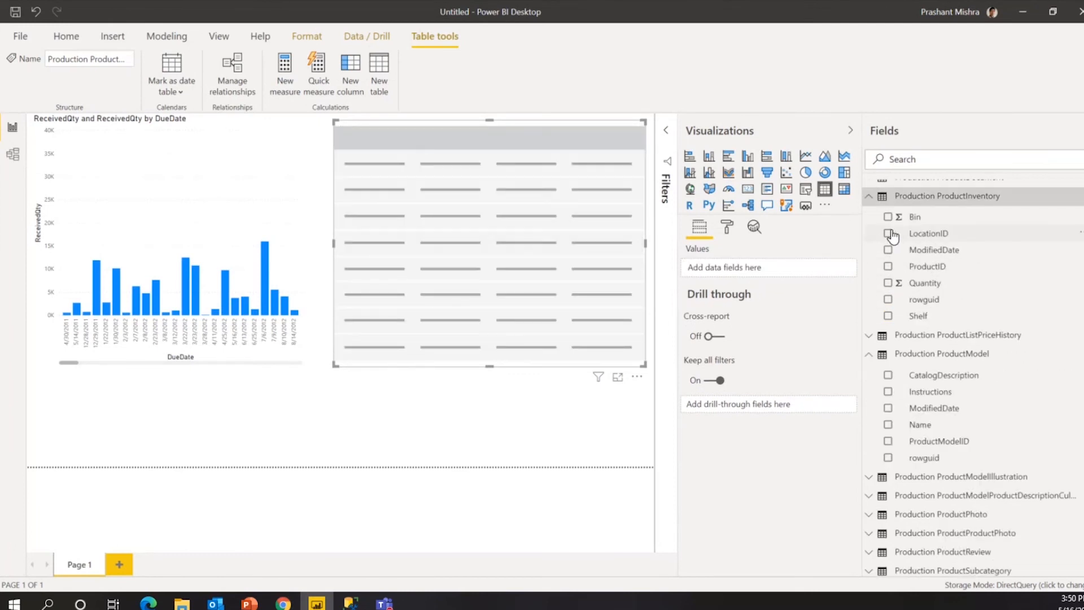
left_click(890, 285)
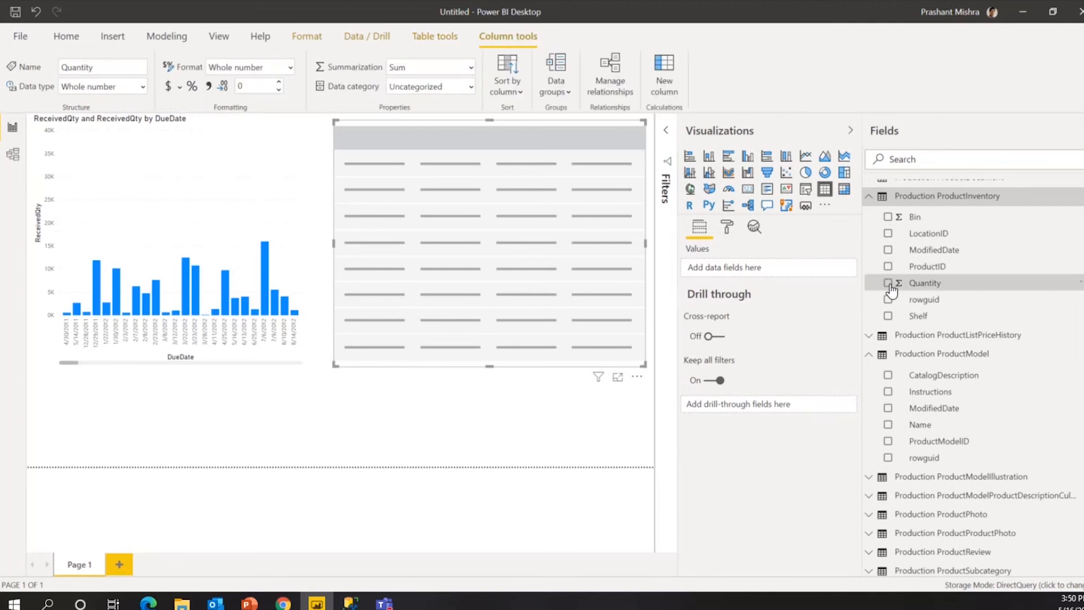
left_click(888, 284)
left_click(889, 316)
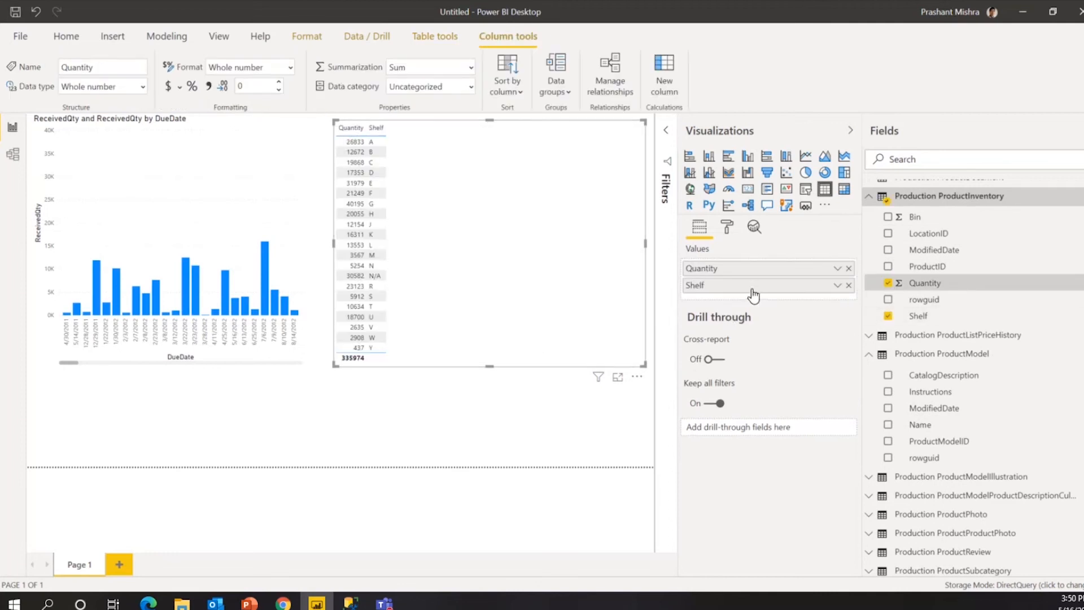
mouse_move(750, 287)
left_mouse_down()
mouse_move(740, 265)
mouse_move(759, 305)
left_mouse_up()
left_click_drag(791, 269, 688, 304)
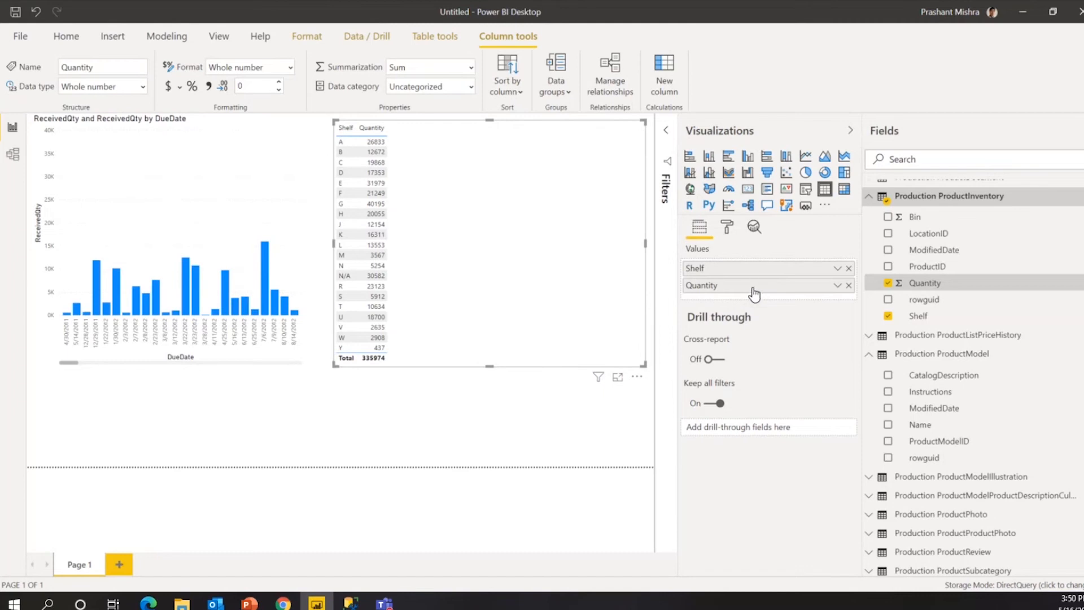
mouse_move(754, 292)
left_mouse_down()
mouse_move(745, 269)
mouse_move(744, 294)
left_mouse_up()
left_click_drag(645, 248, 405, 273)
left_click(471, 275)
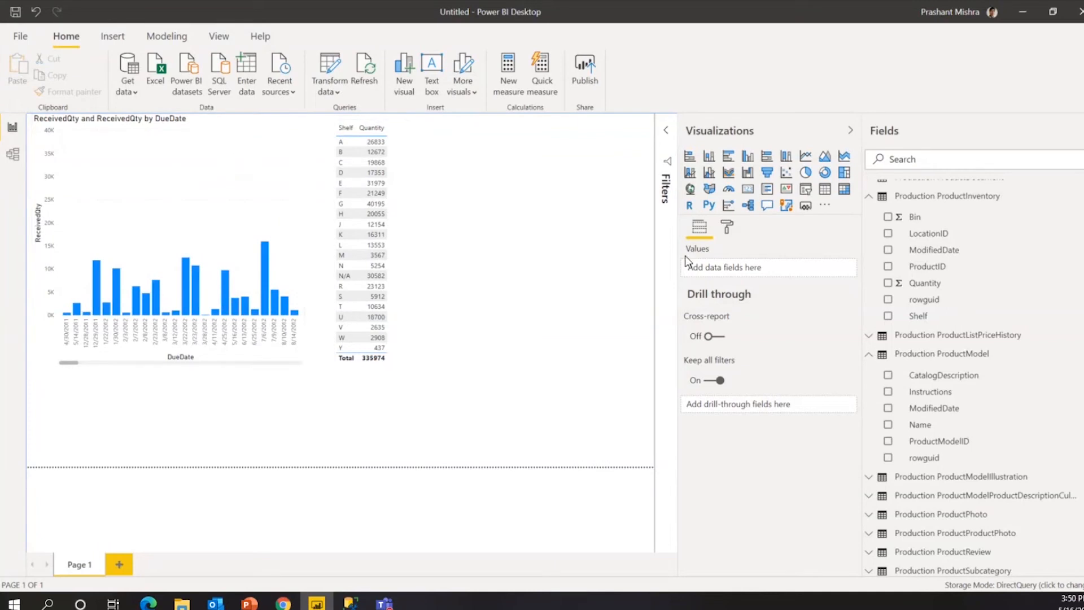
Show the Filters pane and select the Shelf/Quantity table to see its filter cards.
left_click(668, 137)
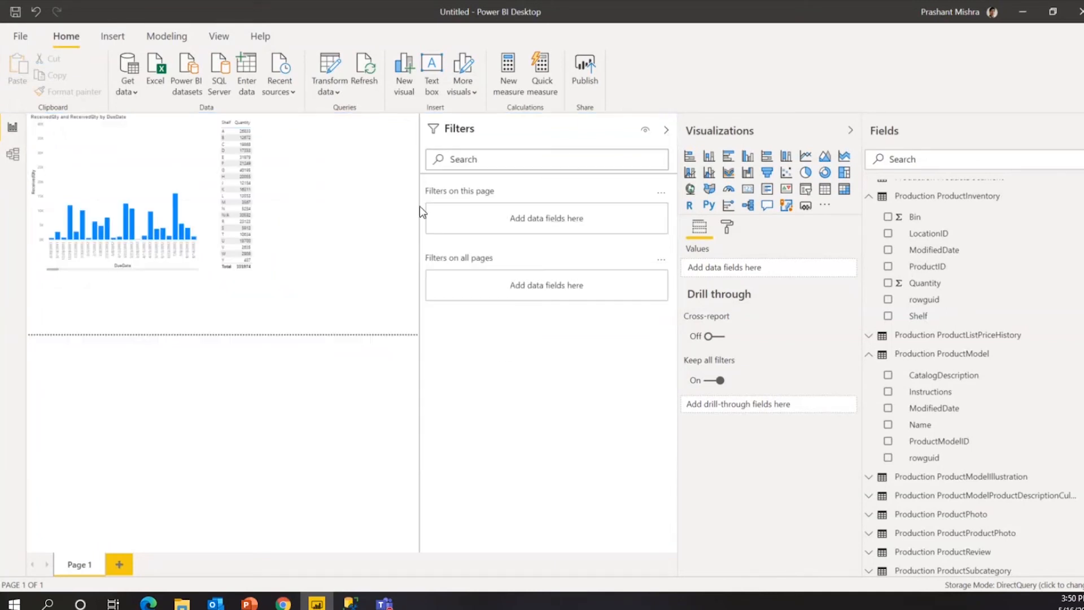
left_click_drag(419, 257, 499, 271)
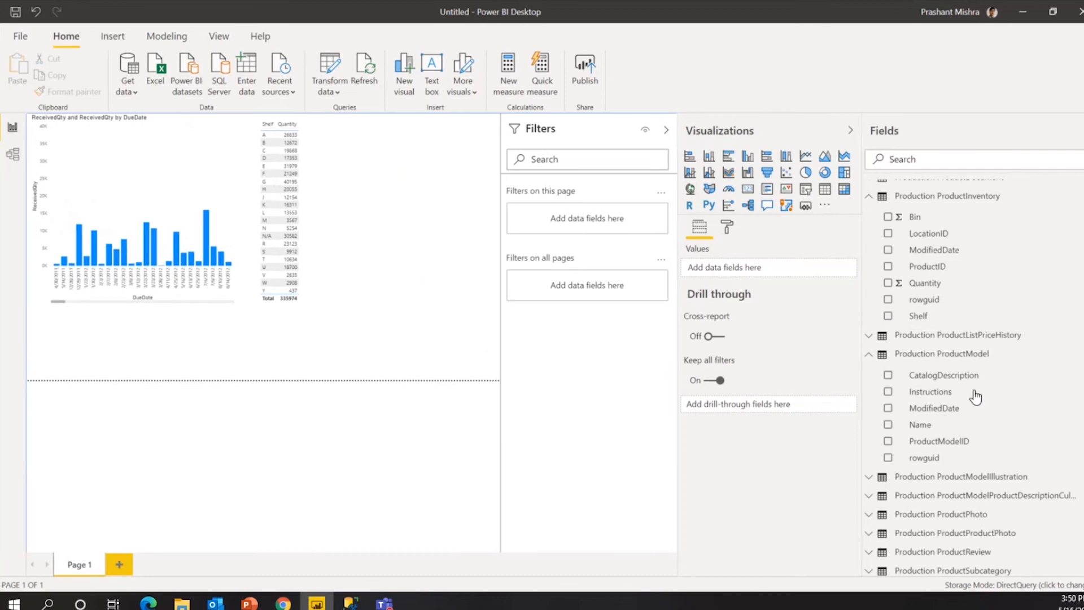
left_click(303, 193)
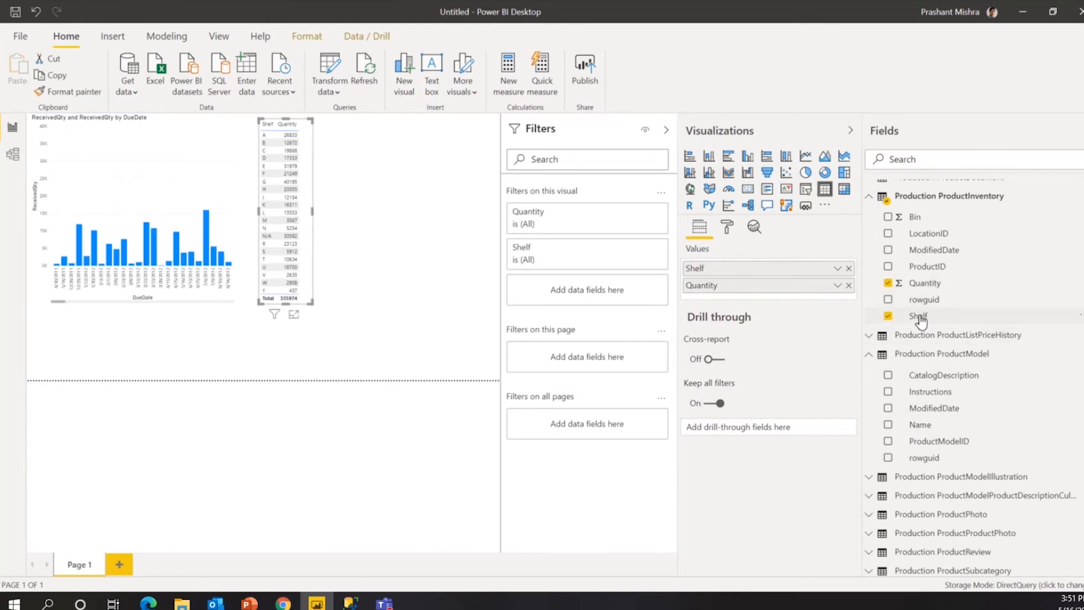
left_click_drag(791, 267, 638, 280)
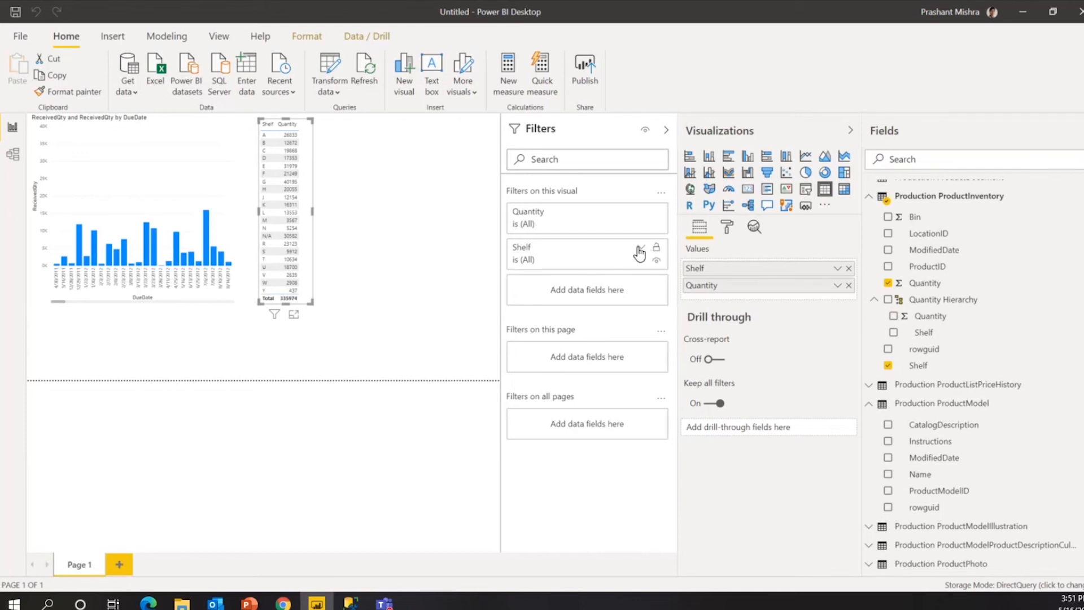
Filter the table to shelves A, B and C, then restore all shelves via Select all.
left_click(641, 250)
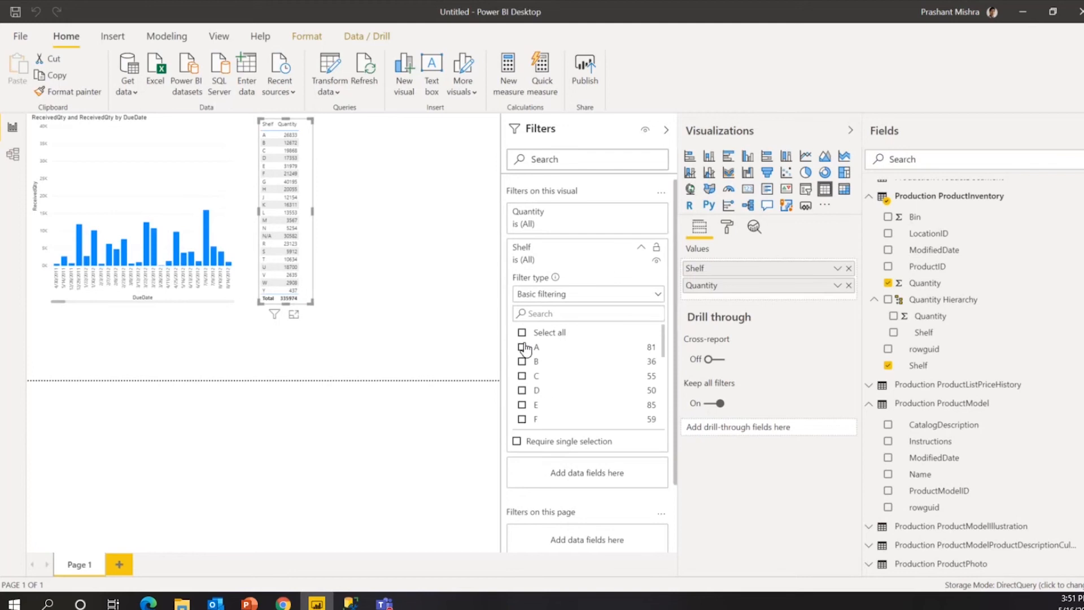
left_click(522, 347)
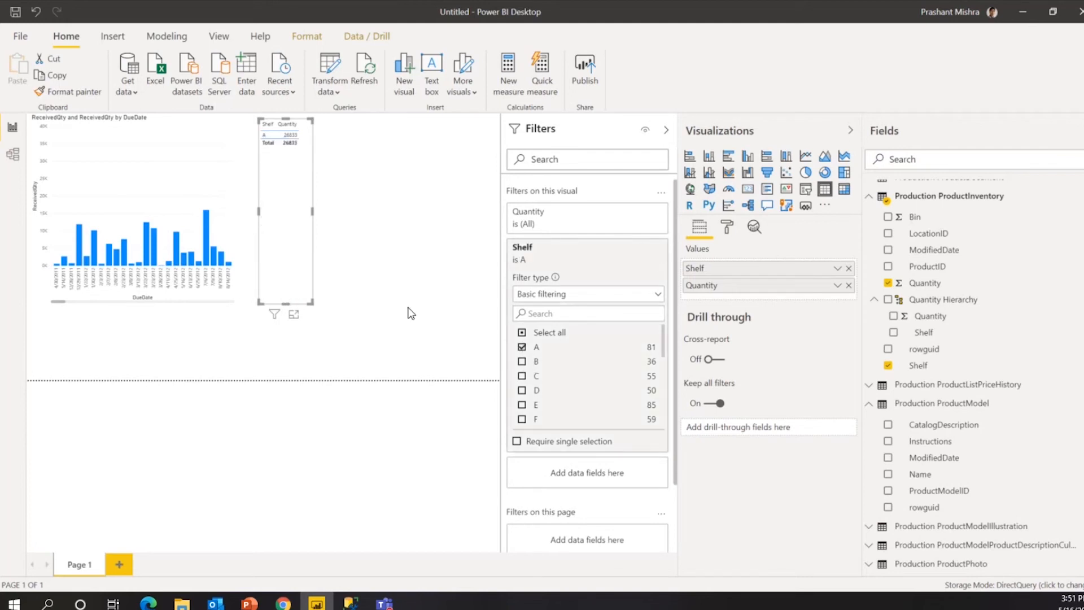
left_click(523, 348)
left_click(521, 348)
left_click(521, 362)
left_click(521, 376)
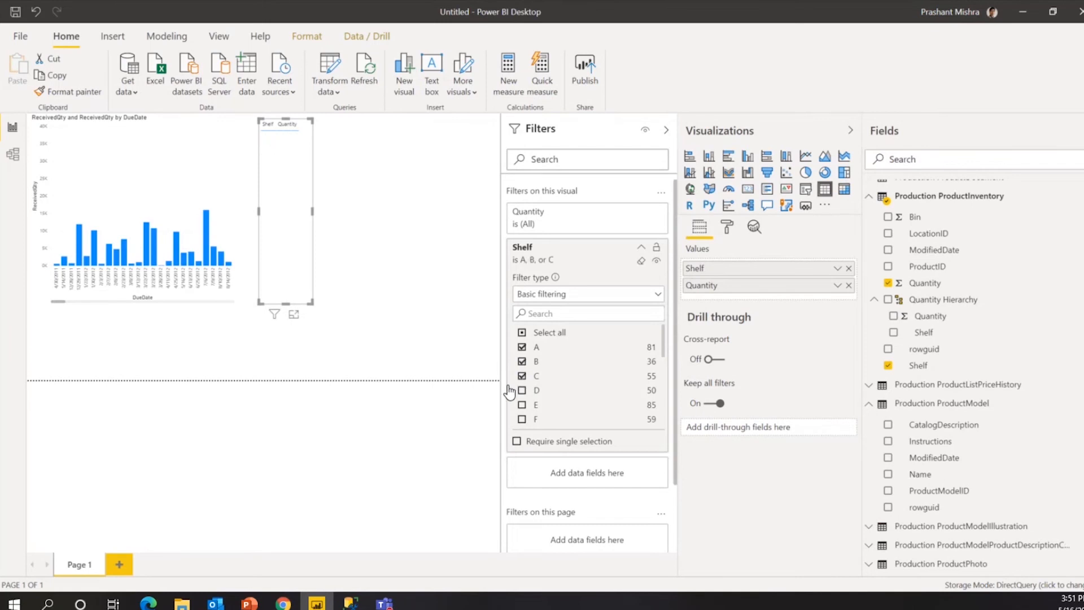
left_click(477, 330)
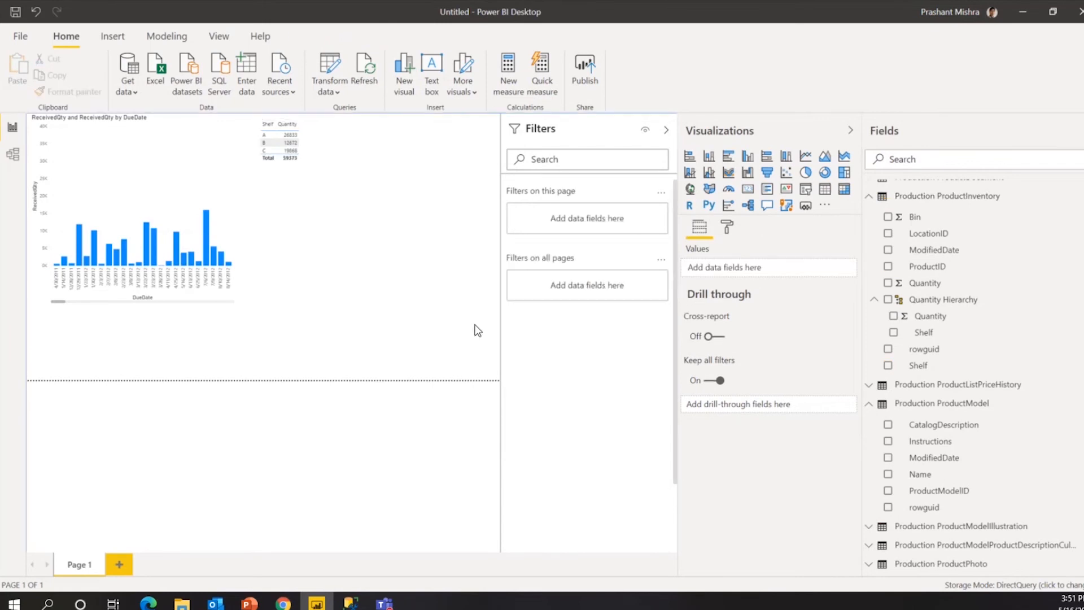
left_click(301, 192)
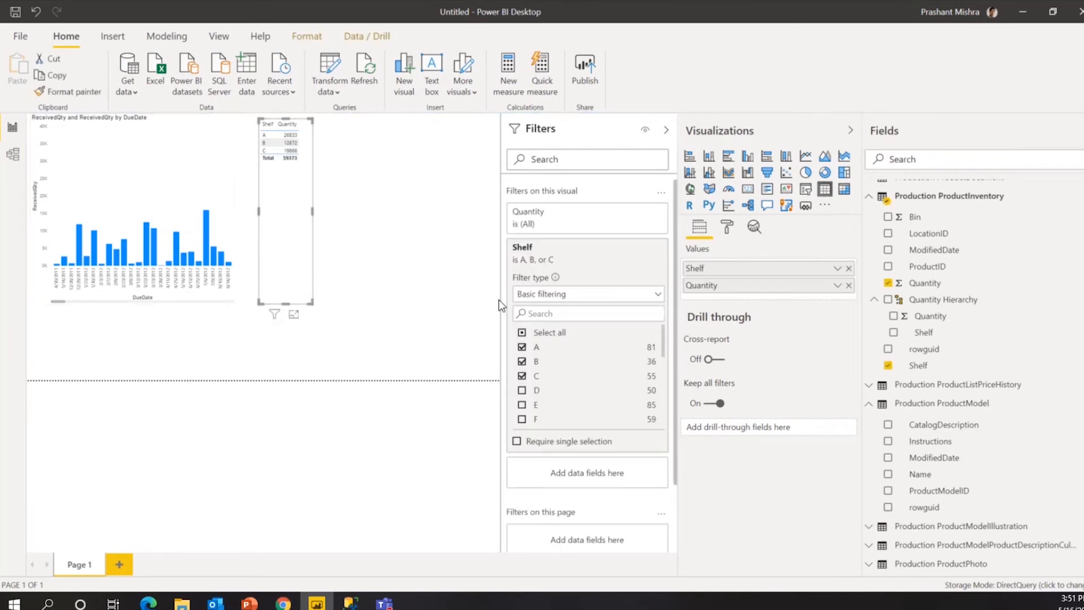
left_click(521, 333)
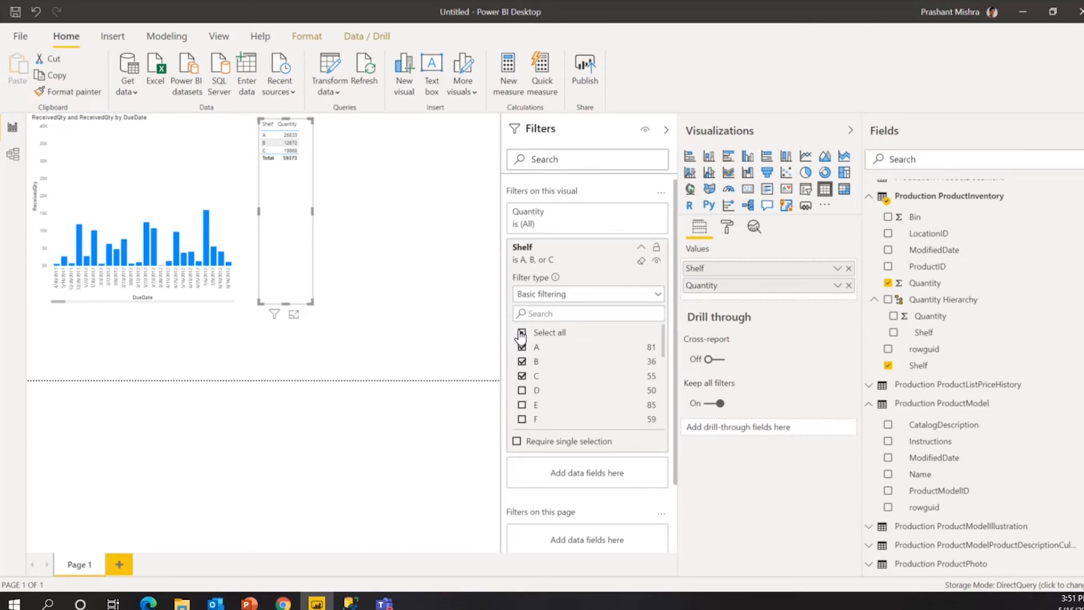
left_click(614, 263)
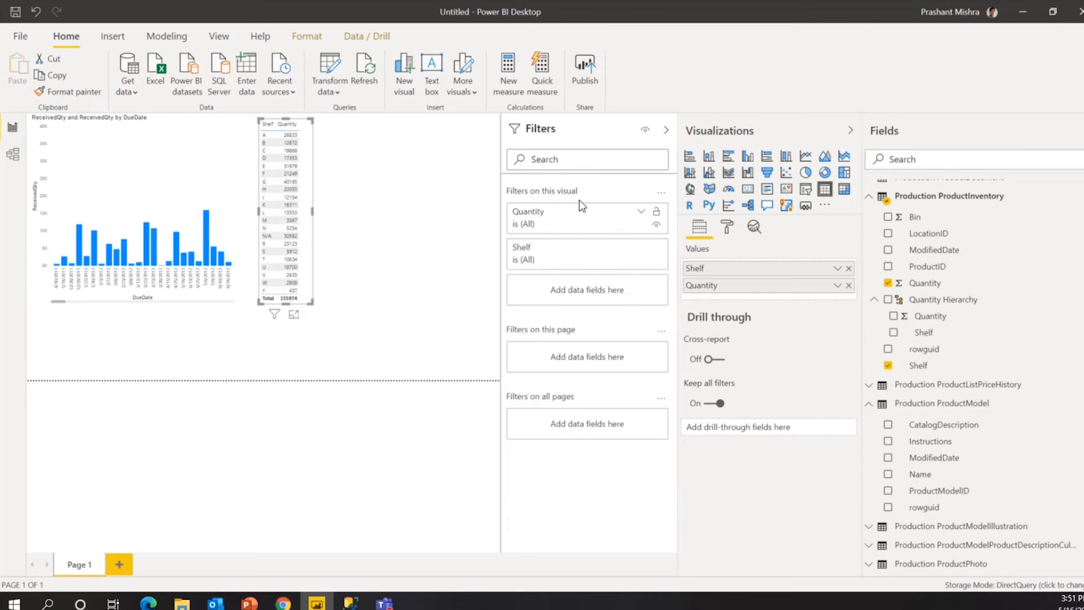
Add Production Product's Class field to 'Filters on all pages'.
left_click(384, 346)
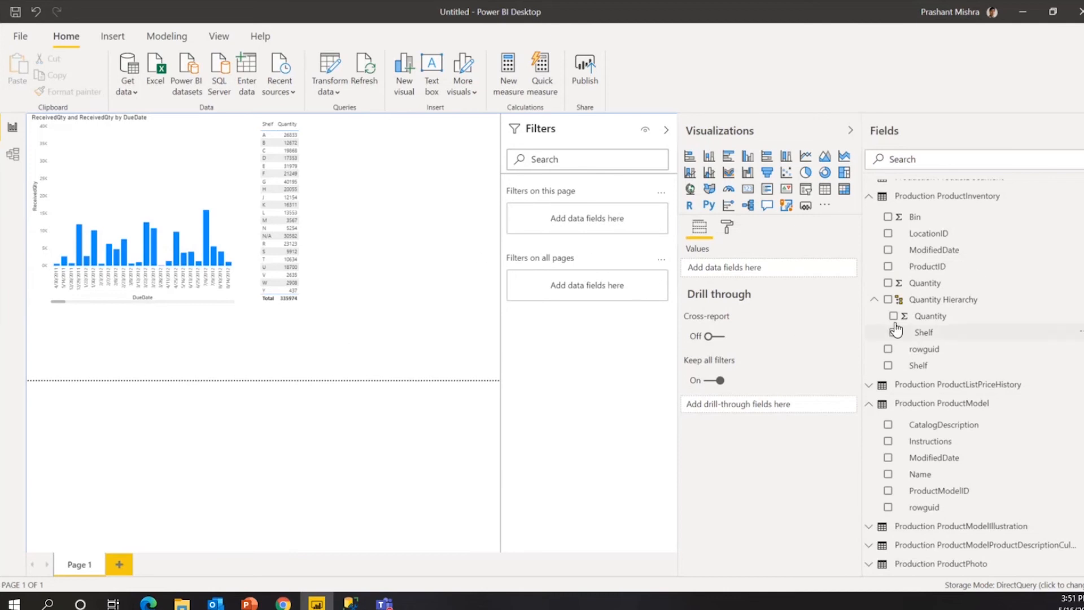
scroll(909, 311, "up", 3)
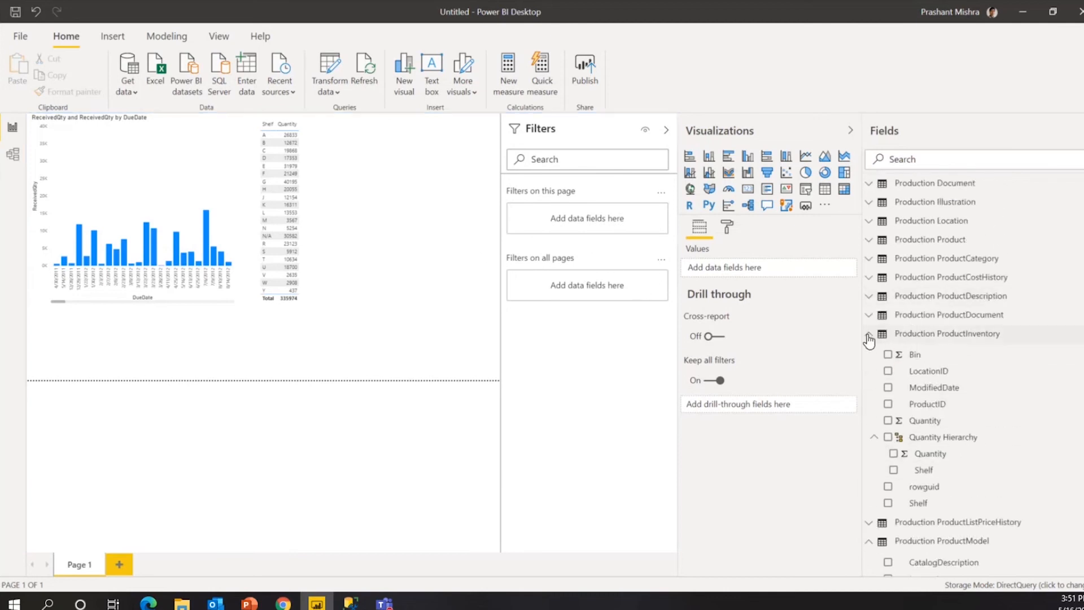
left_click(870, 336)
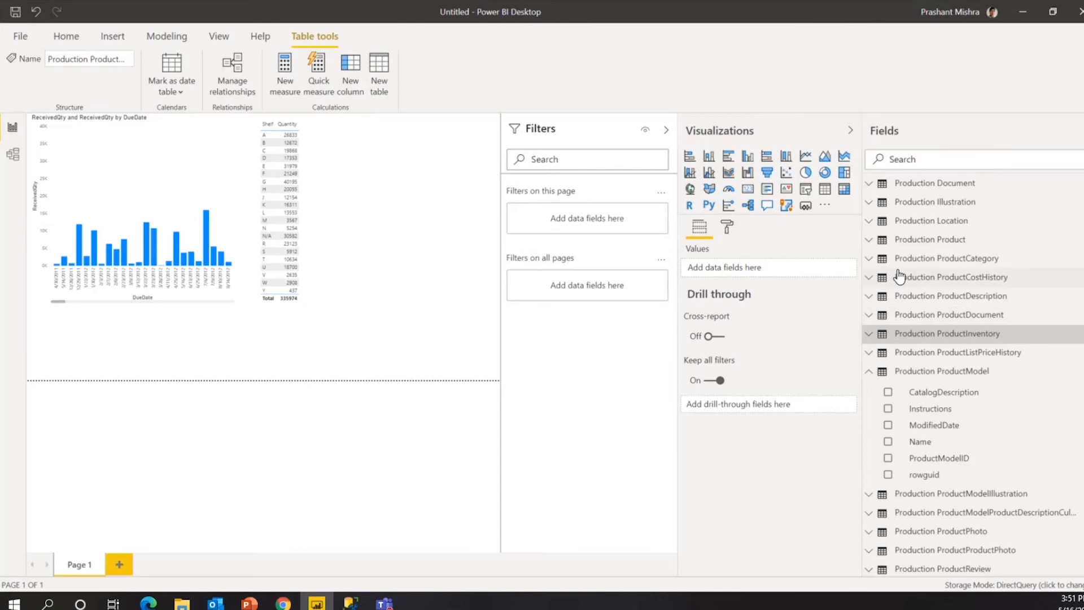
left_click(869, 240)
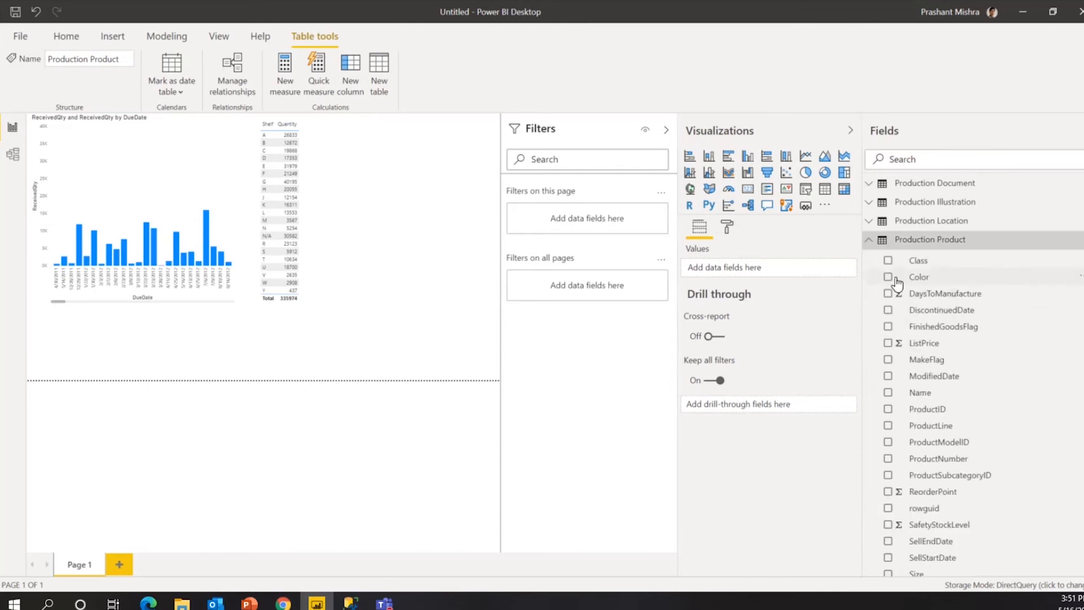
left_click_drag(877, 259, 583, 288)
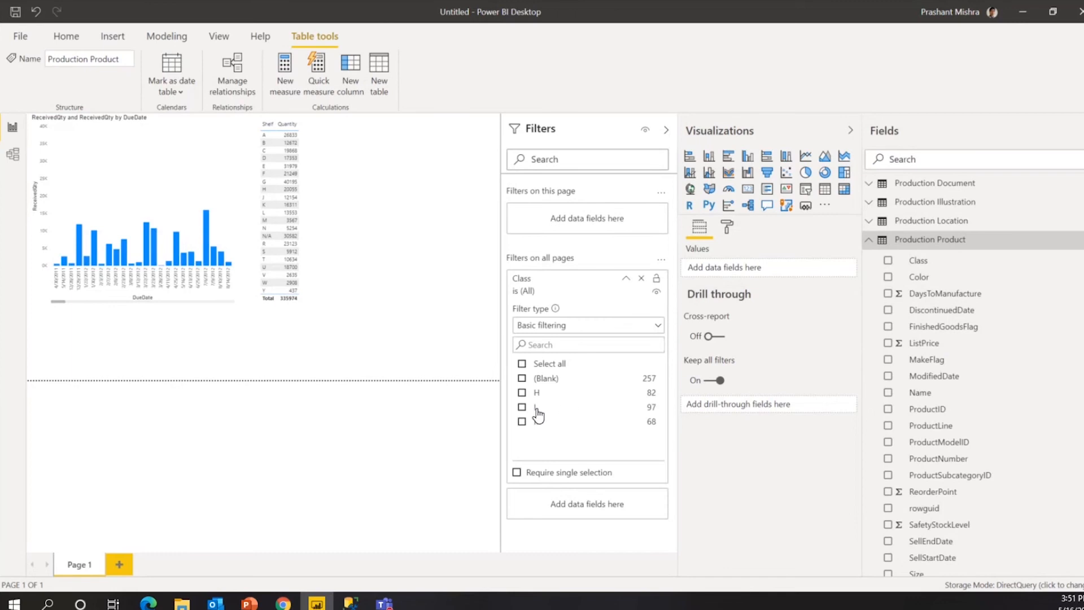
Test the Class filter with H, L and M, leave it on All, and hide Filters.
left_click(522, 395)
left_click(523, 408)
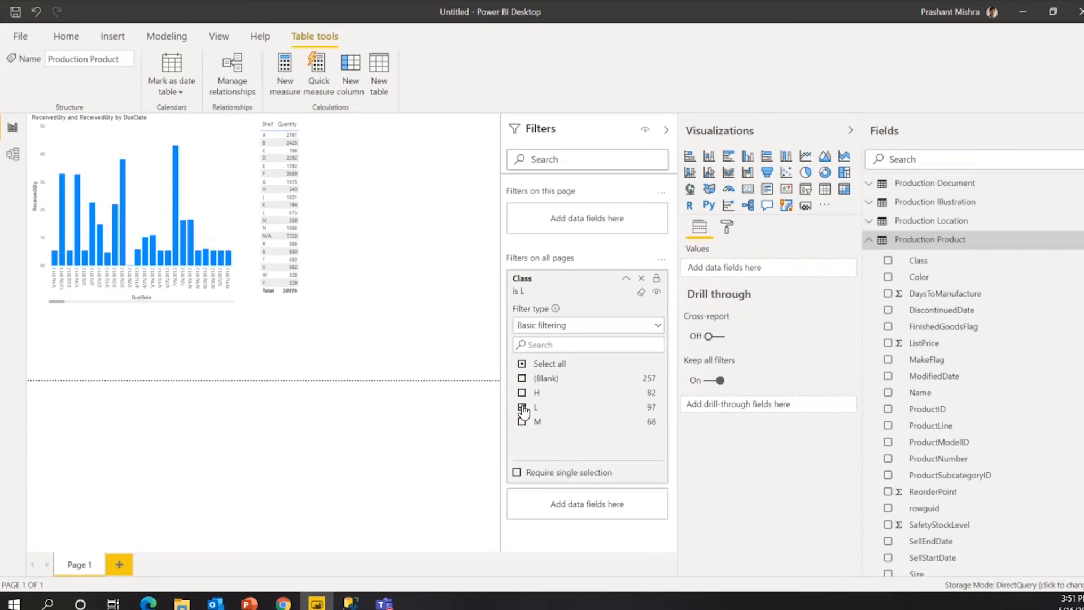
left_click(522, 408)
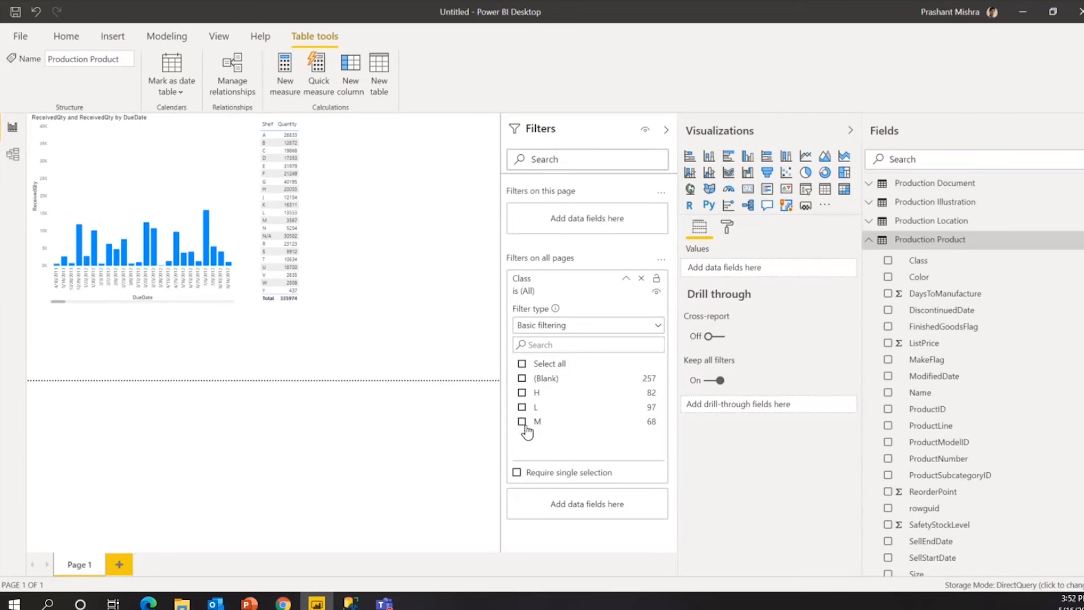
left_click(522, 422)
left_click(524, 424)
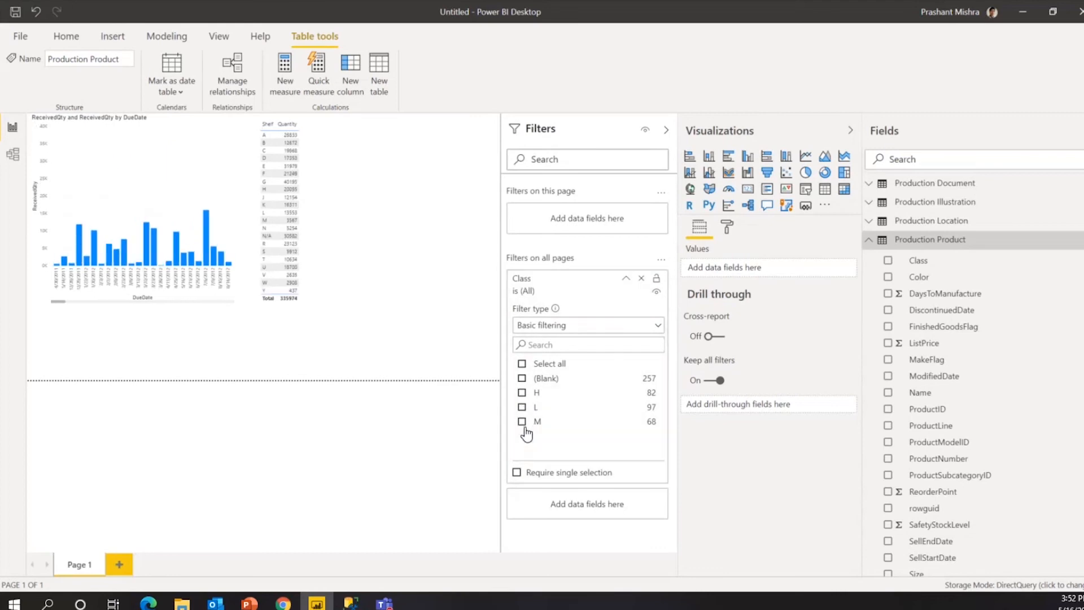
left_click(484, 358)
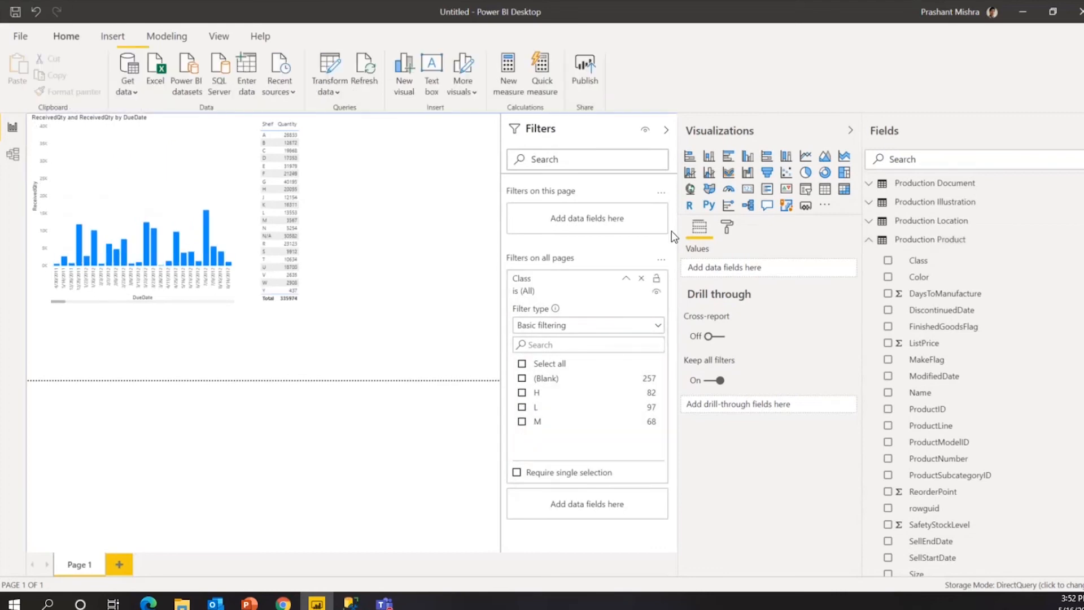
left_click(666, 130)
Collapse the Visualizations pane so the chart and table get more page space.
left_click(850, 130)
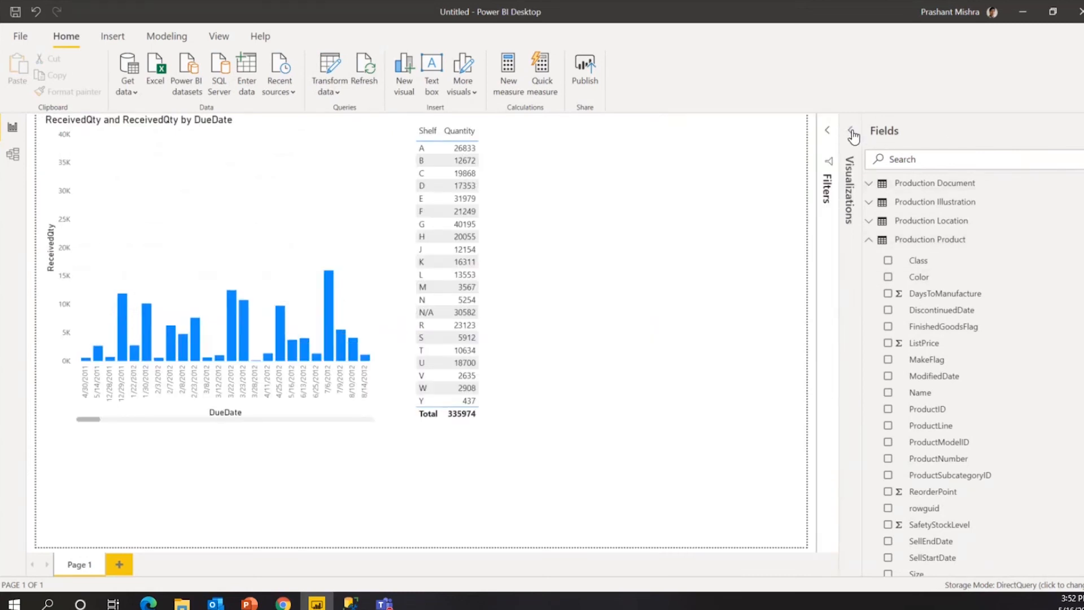
left_click(698, 218)
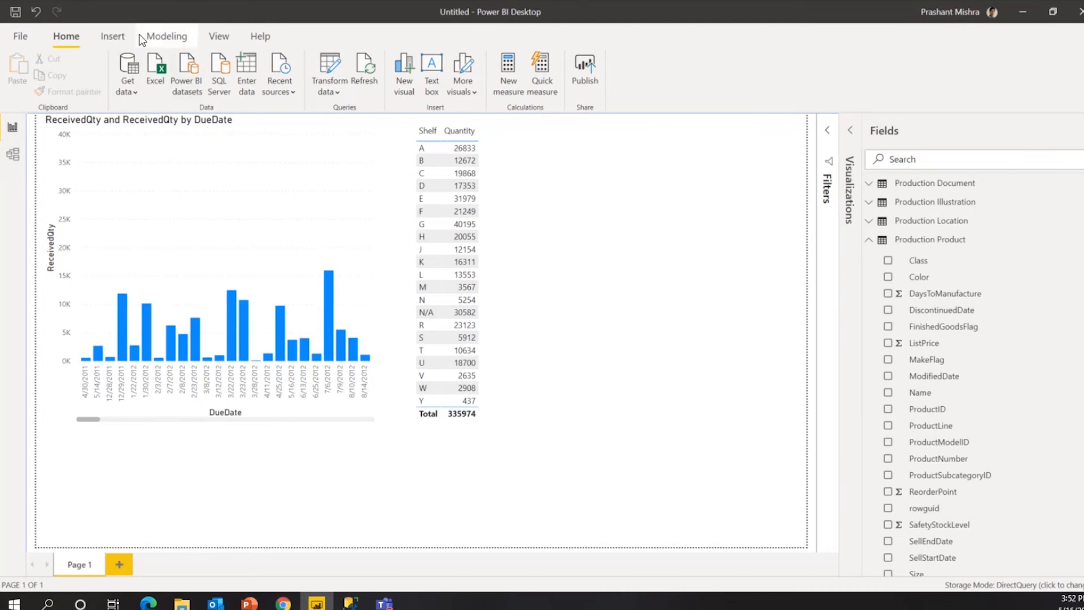
Open Power Query Editor from the Home ribbon's Transform data option.
left_click(116, 35)
left_click(63, 38)
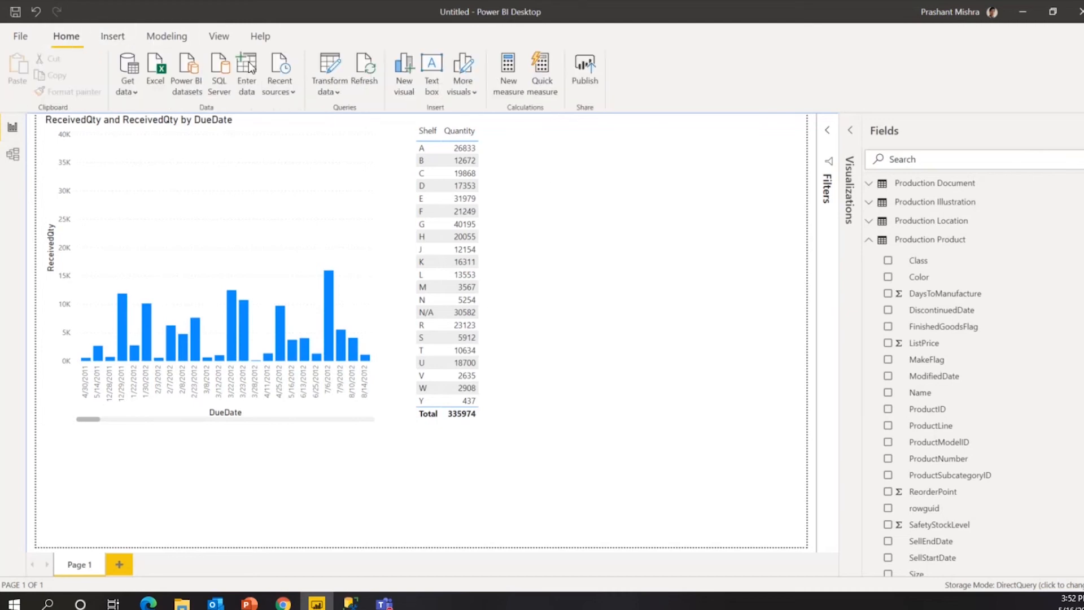
left_click(322, 87)
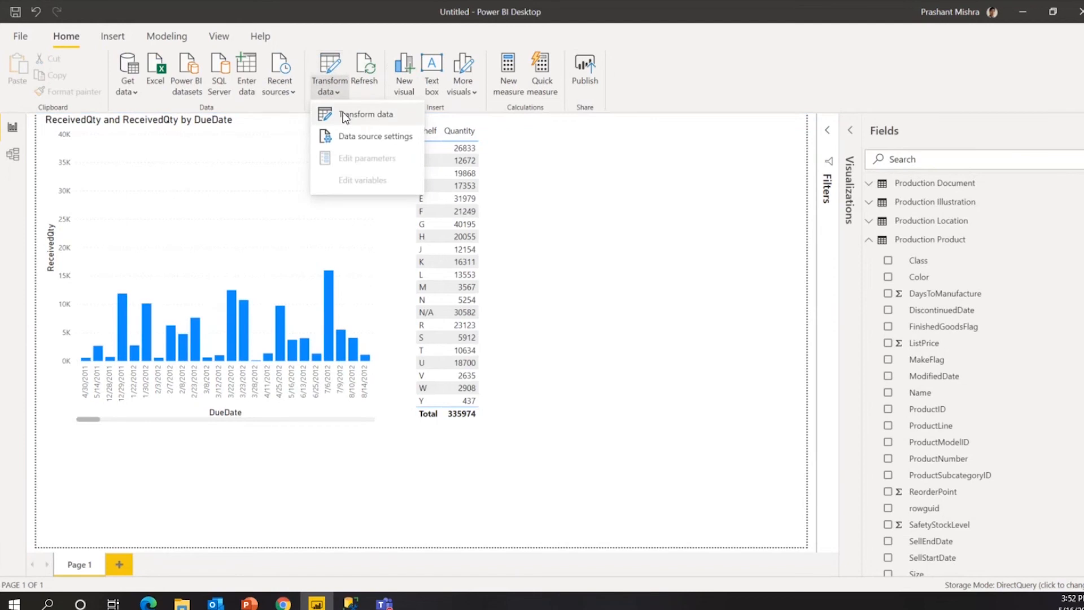
left_click(393, 116)
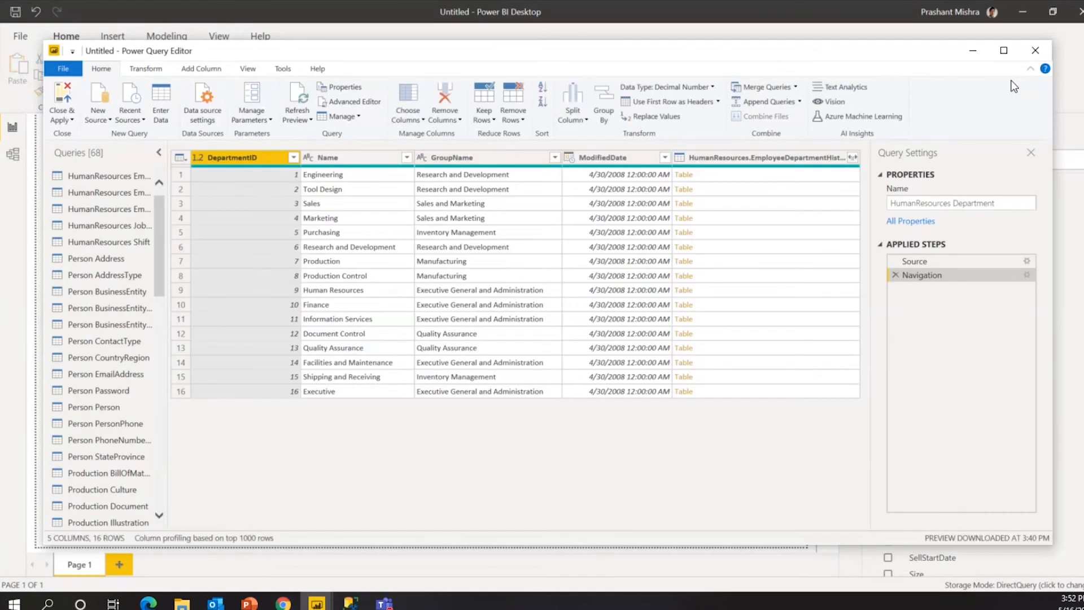
Maximize the editor, widen the Queries pane, and scroll back to HumanResources Department.
left_click(1004, 50)
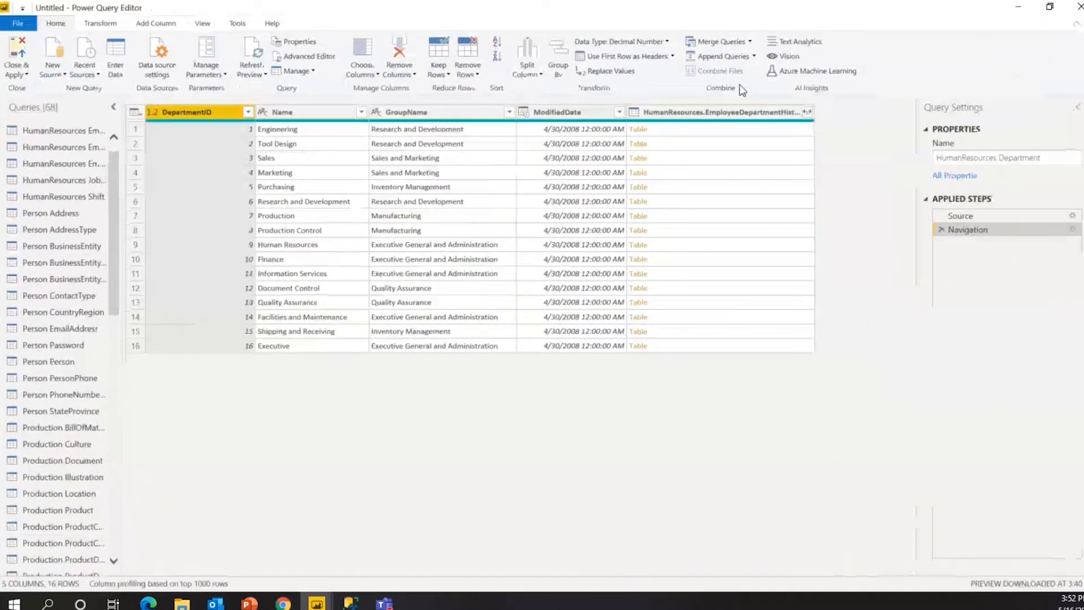
scroll(69, 373, "down", 4)
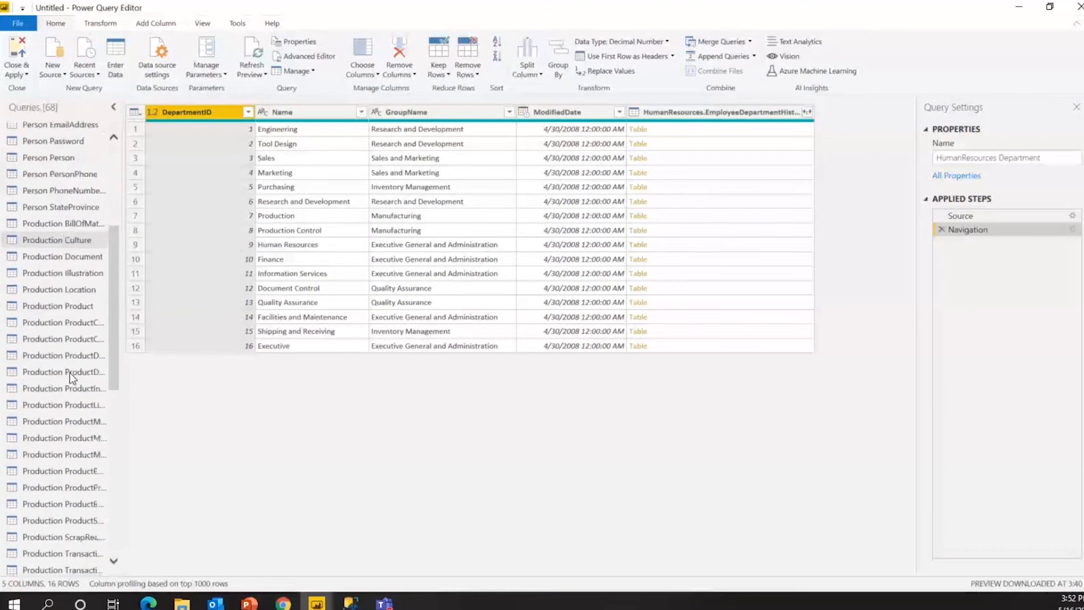
scroll(79, 380, "down", 6)
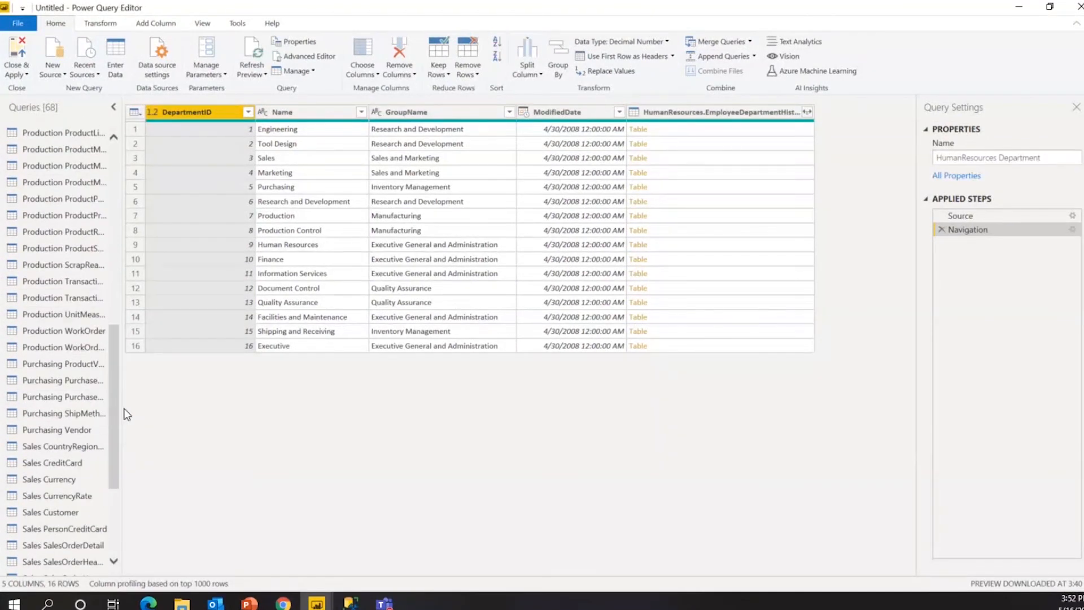
left_click_drag(125, 411, 202, 422)
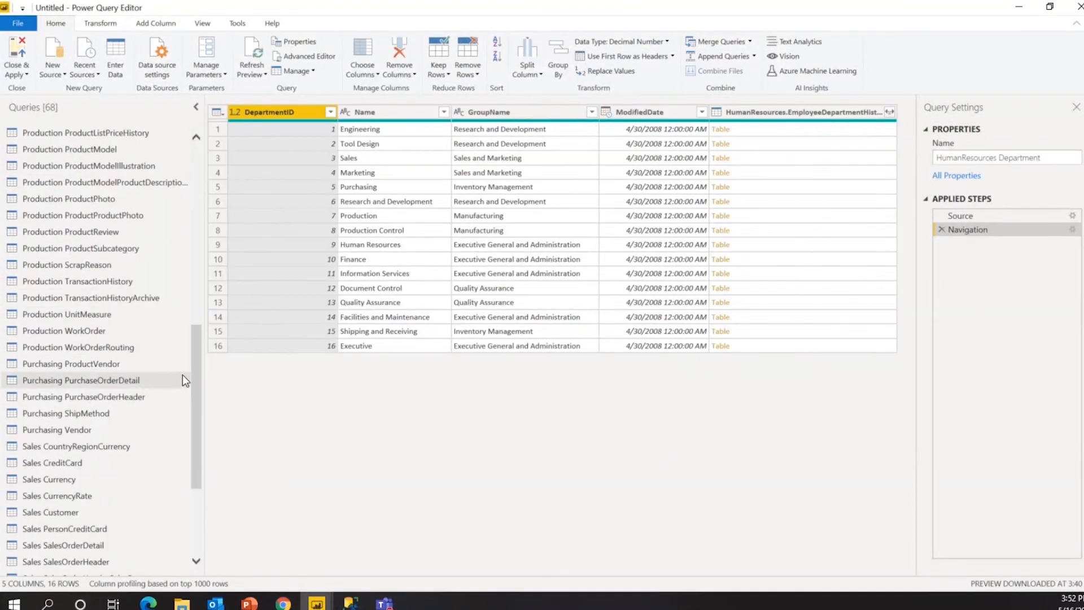
scroll(170, 406, "down", 4)
scroll(172, 397, "up", 14)
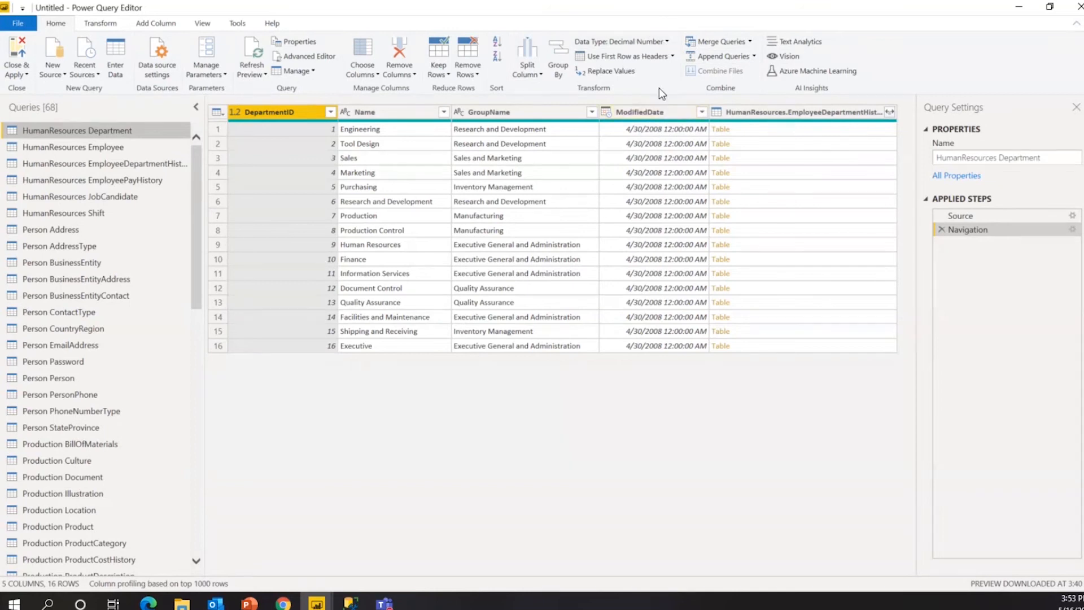
left_click(674, 56)
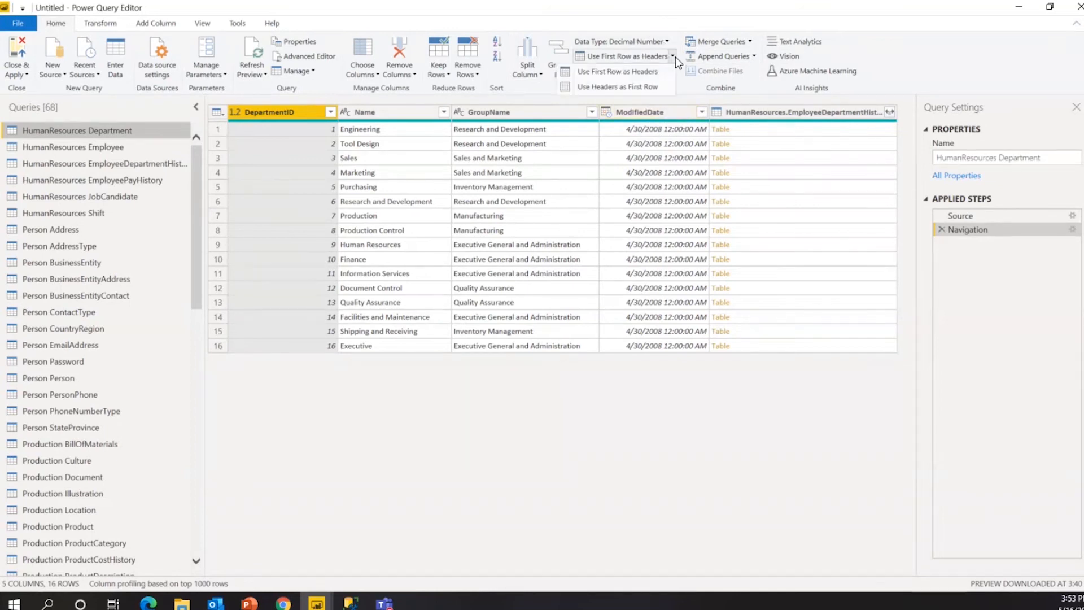
left_click(683, 86)
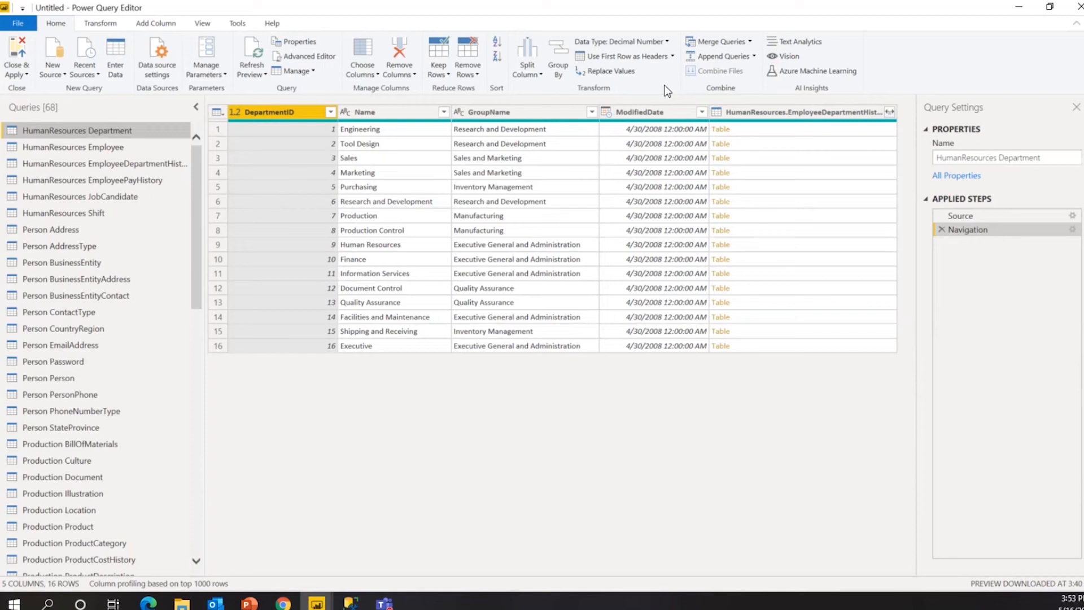
left_click(673, 56)
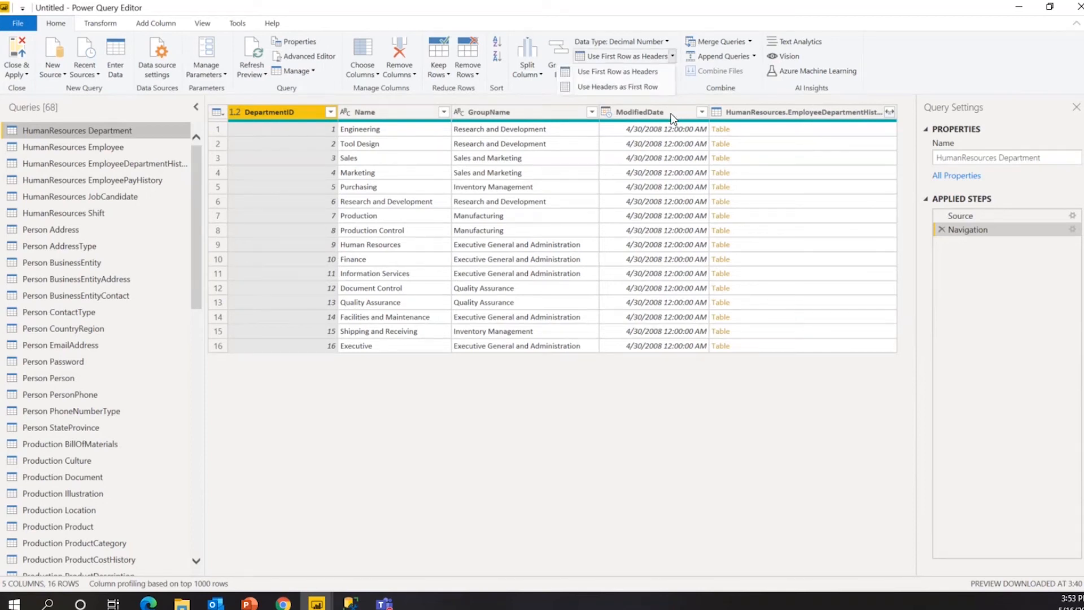
left_click(550, 334)
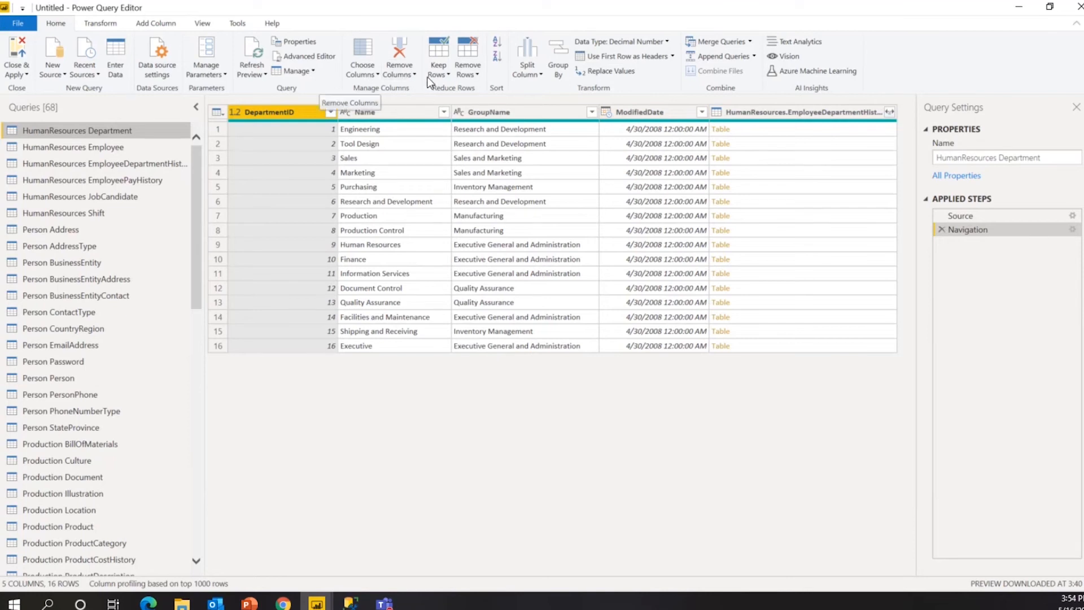
left_click(448, 76)
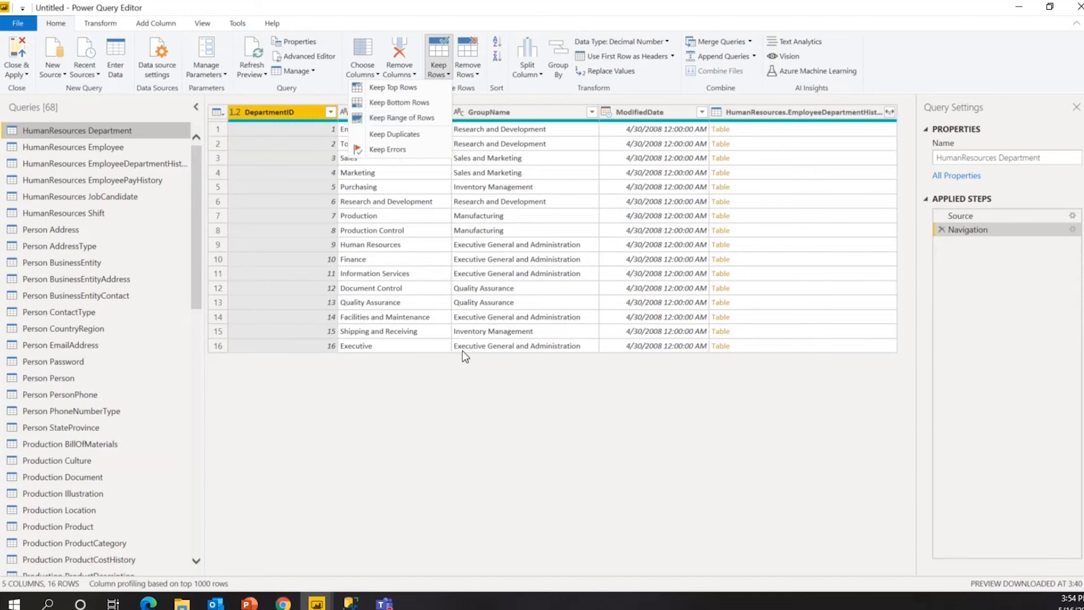
left_click(425, 392)
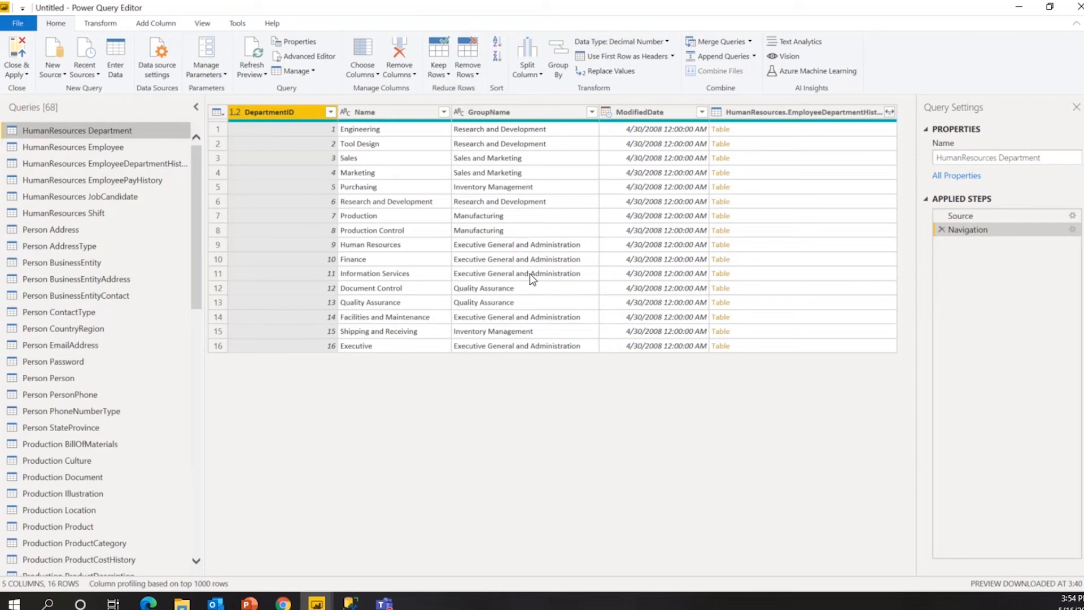
left_click(821, 113)
Remove the EmployeeDepartmentHistory column, then delete the Removed Columns step to keep all five columns.
right_click(818, 111)
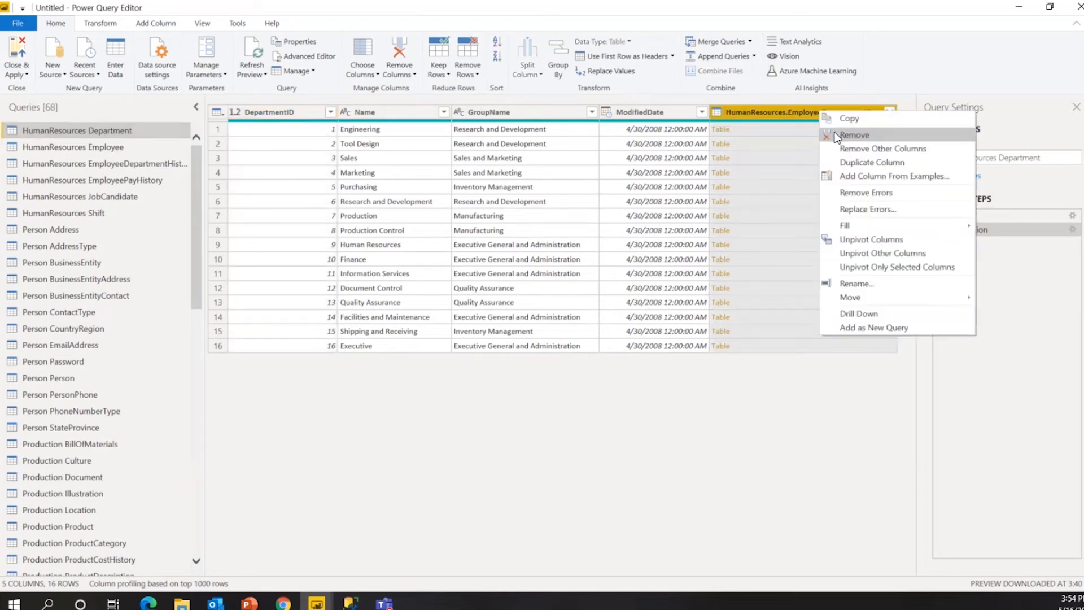
left_click(834, 133)
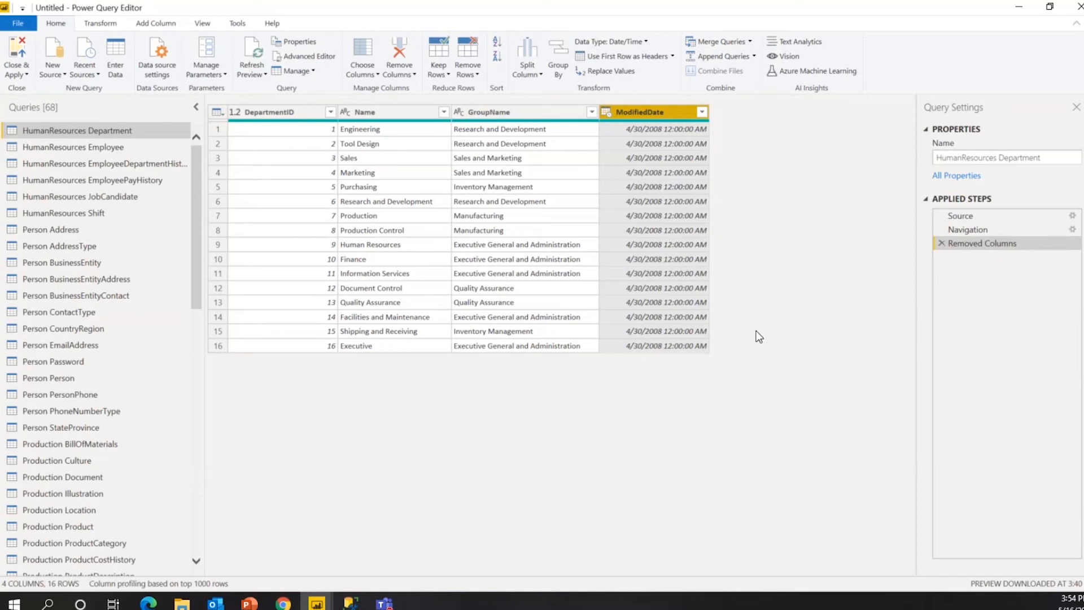
left_click(939, 243)
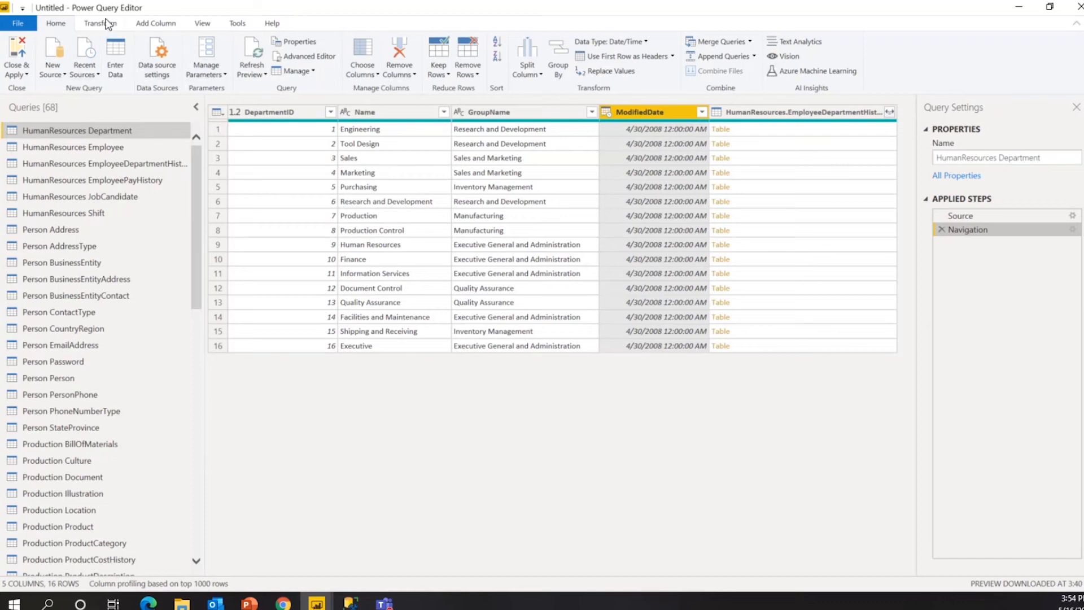
Re-maximize the Power Query Editor window and show the Transform ribbon commands.
left_click_drag(107, 14, 119, 22)
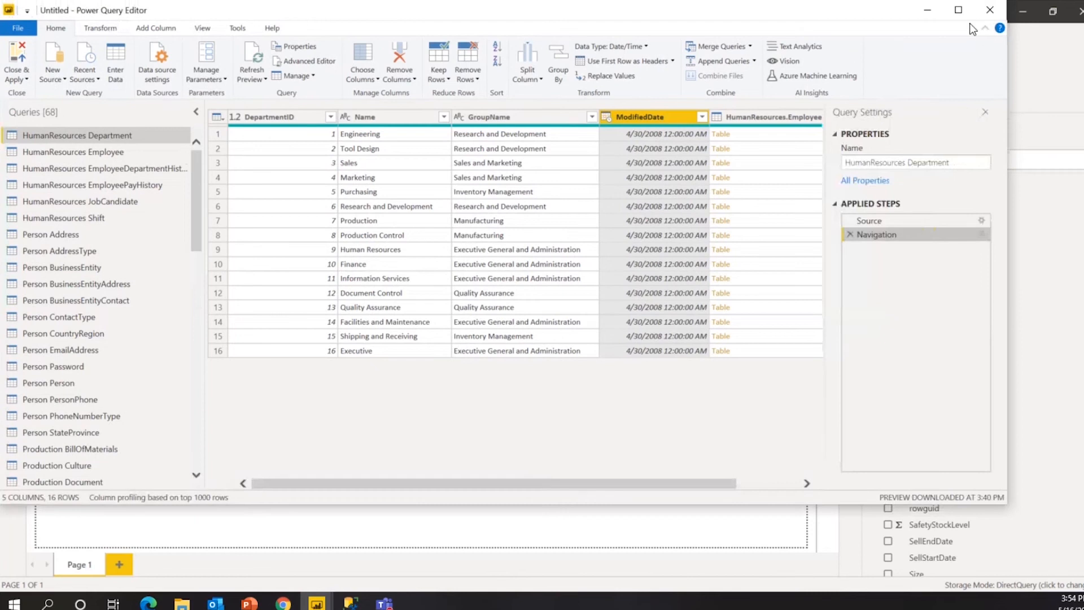
left_click(958, 10)
left_click(100, 23)
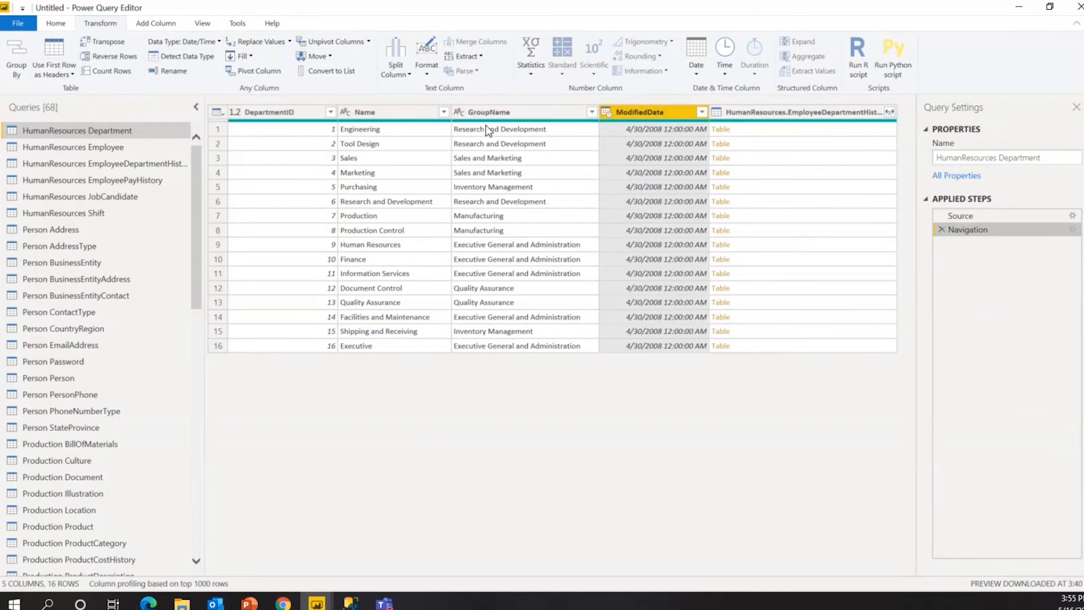
Select the Name column, check the Replace Values options, and bring up the Name column's context menu.
left_click(416, 130)
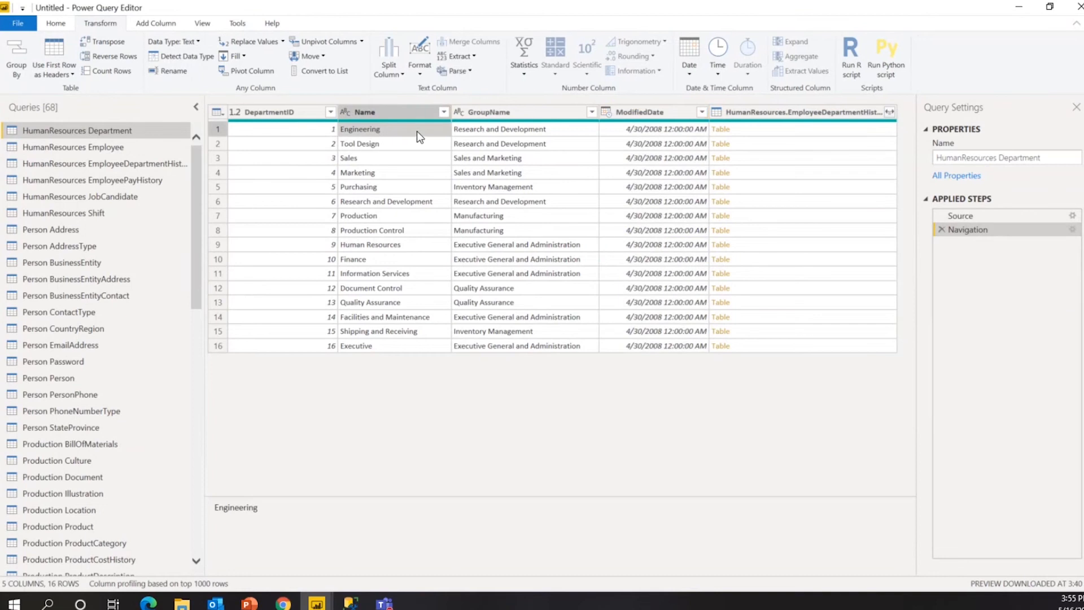
left_click(395, 108)
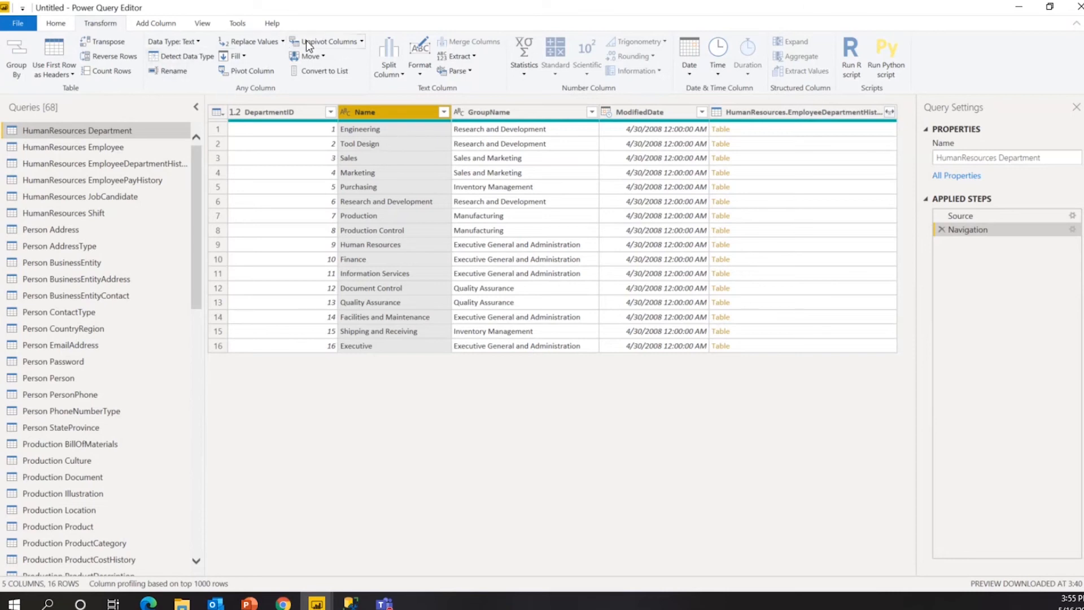
left_click(281, 42)
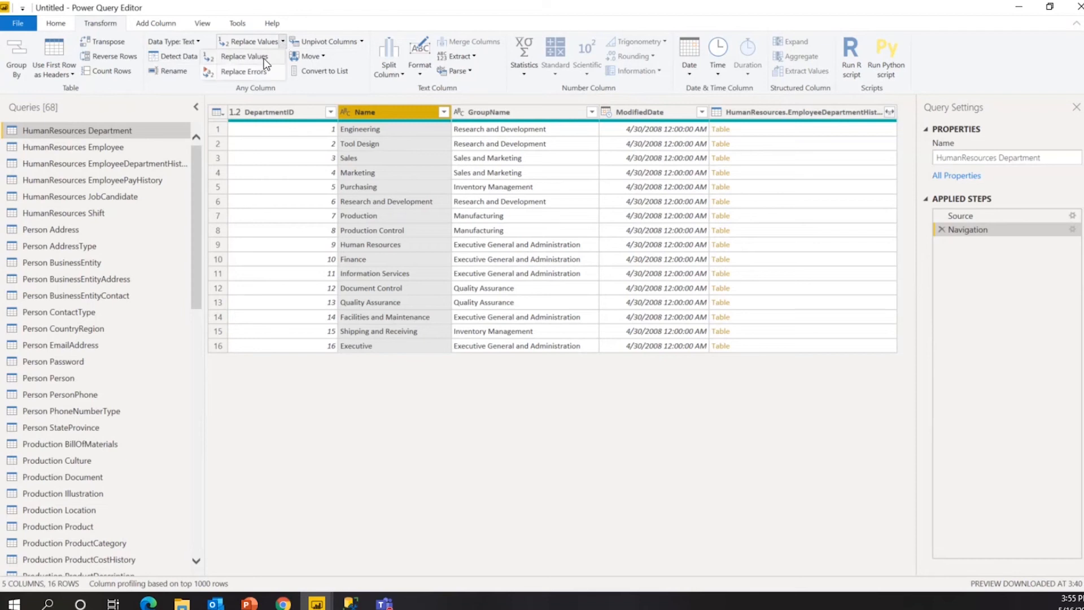
right_click(389, 113)
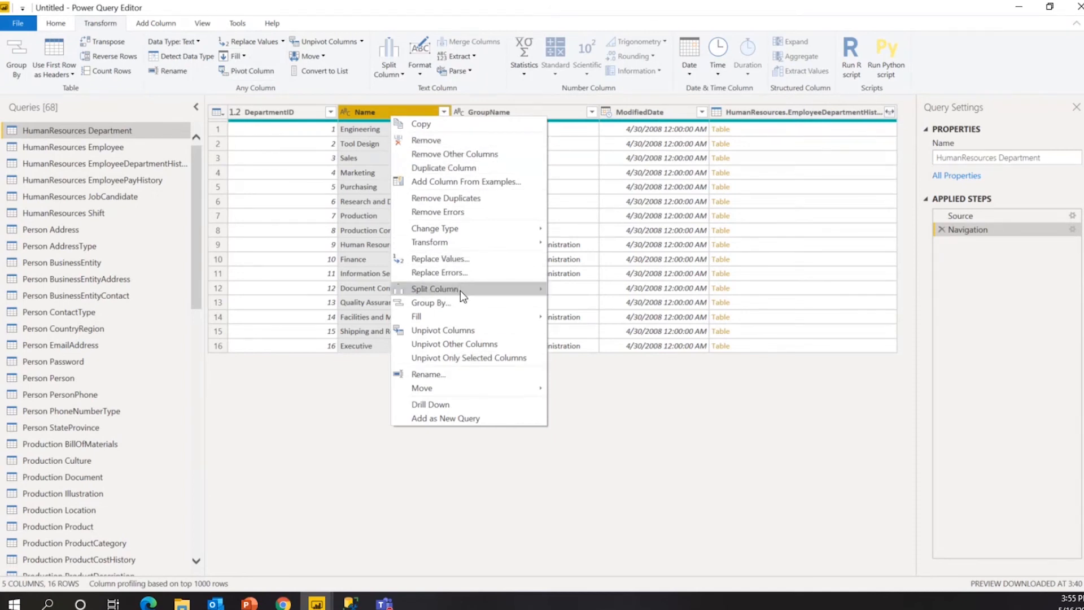
Replace 'Engineering' with 'Engineer' in the Name column using Replace Values.
left_click(464, 259)
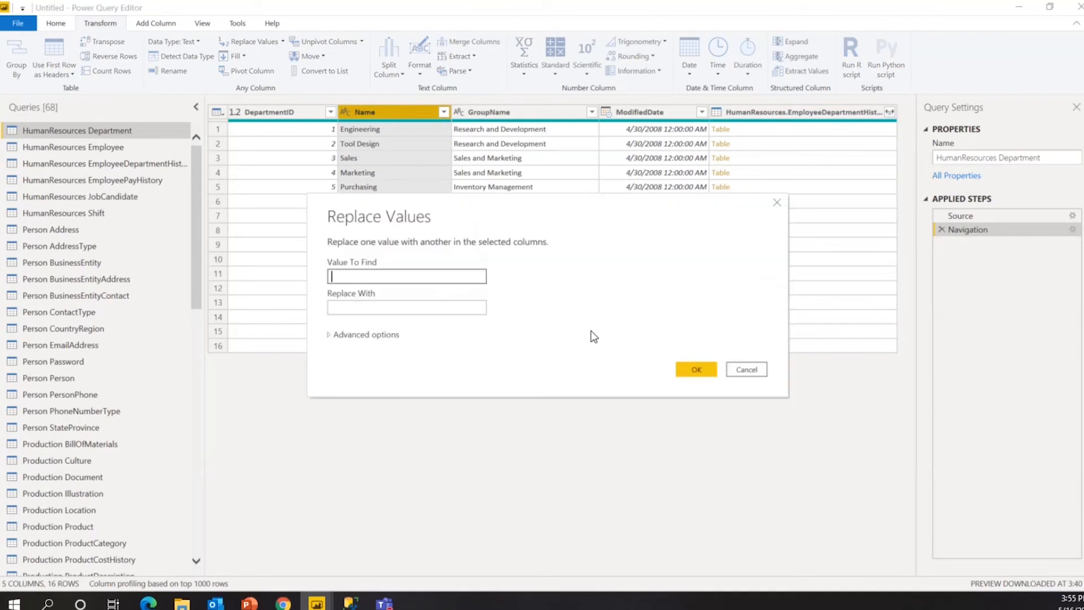
left_click_drag(435, 215, 508, 198)
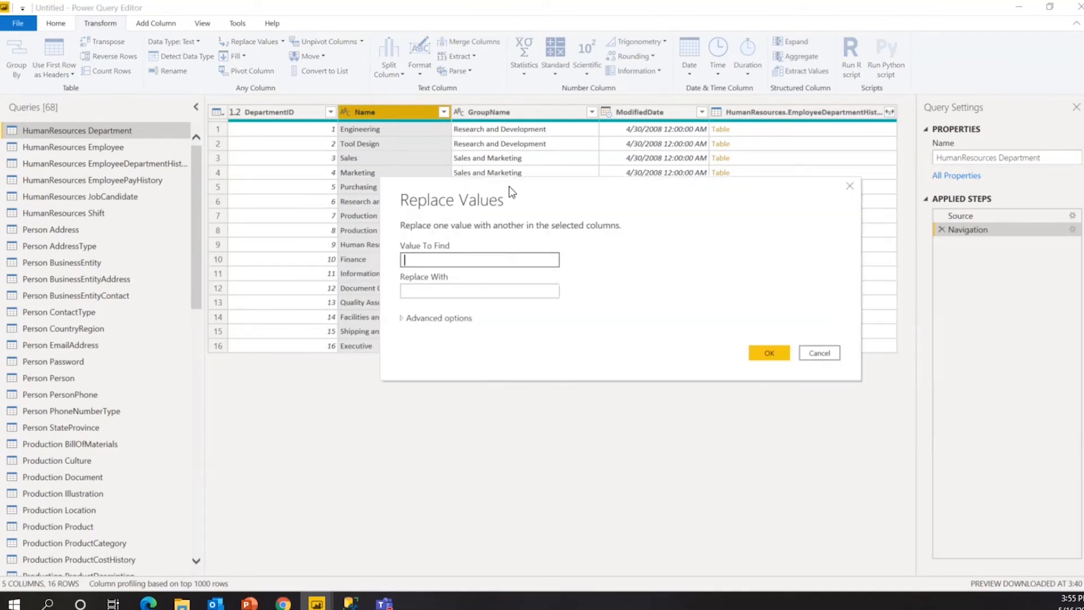
type("En")
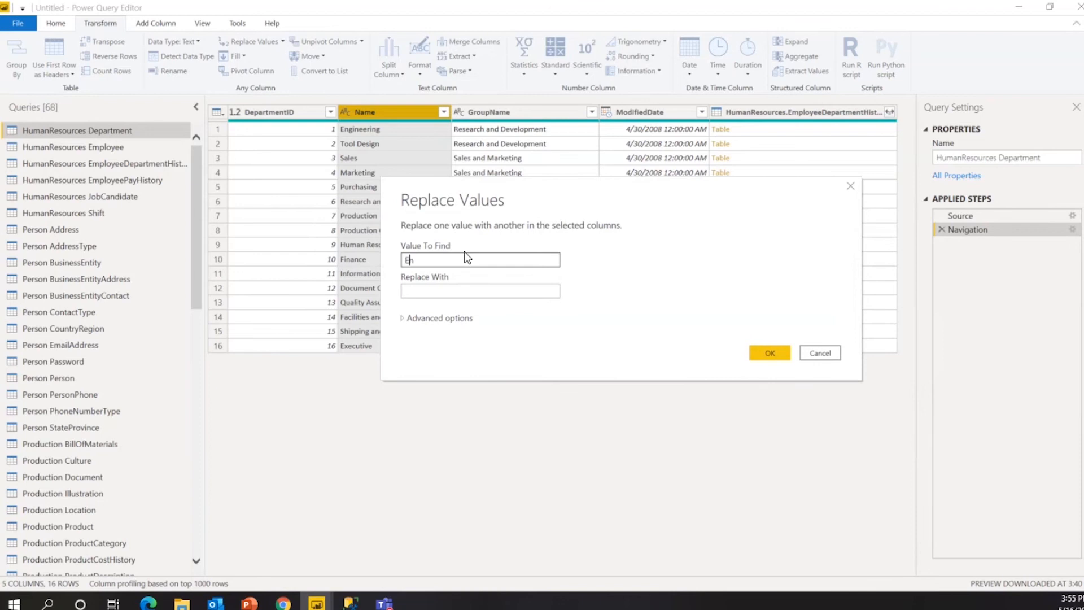
type("gineering")
key("Tab")
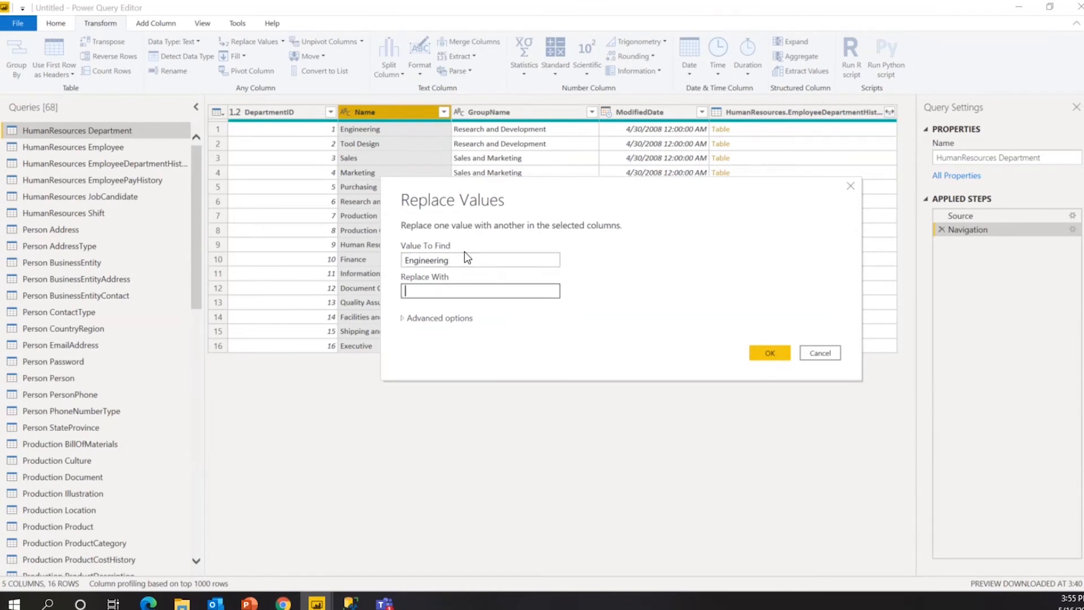
type("Engineer")
left_click(412, 319)
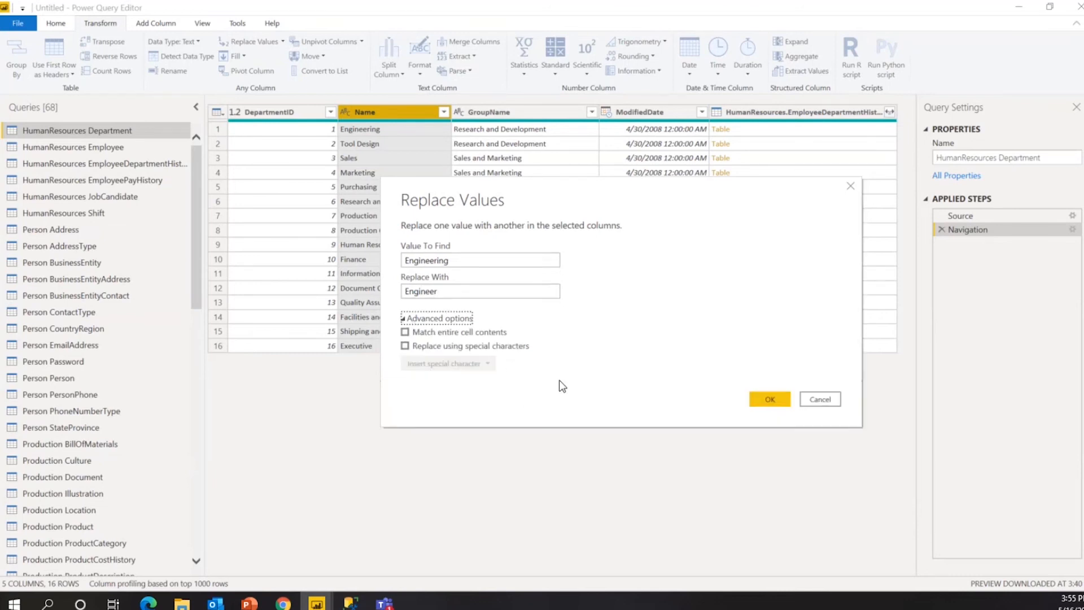
left_click(450, 317)
left_click(643, 349)
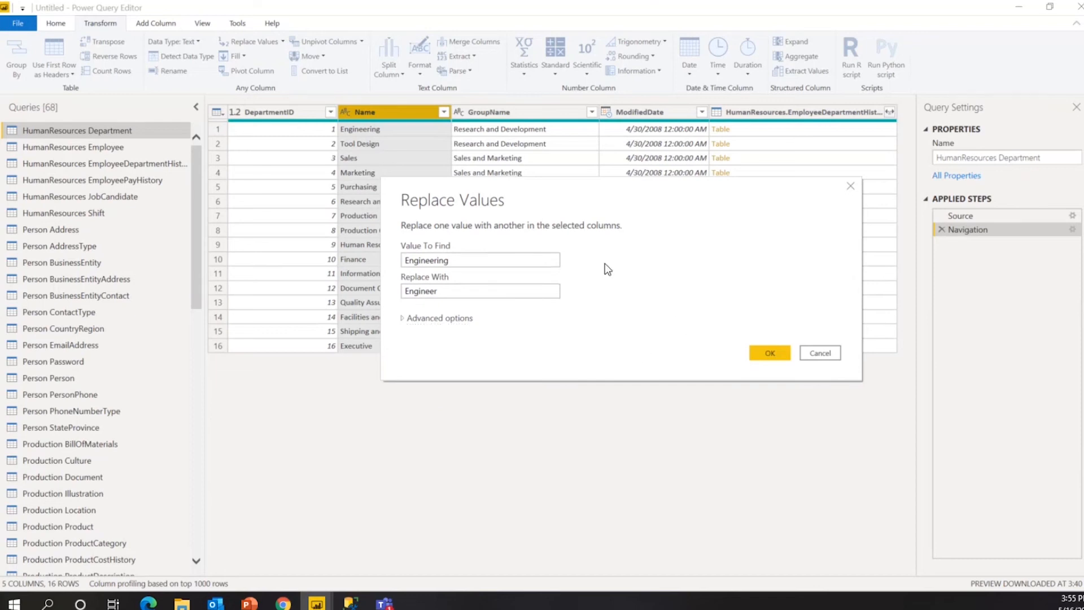
left_click(760, 356)
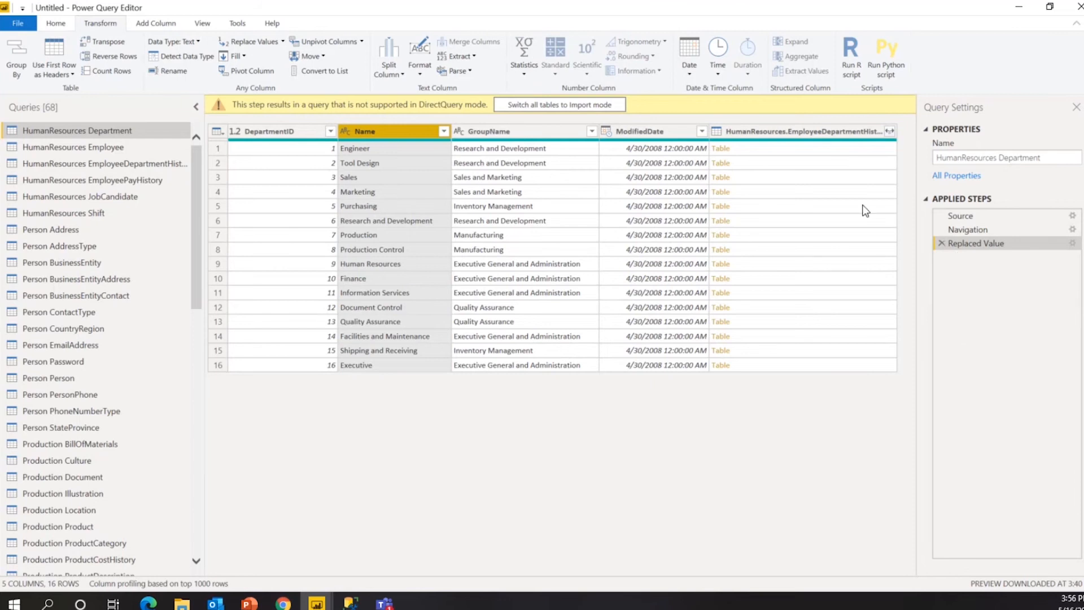
Delete the Replaced Value step so row 1 of Name reads 'Engineering' again.
left_click(941, 244)
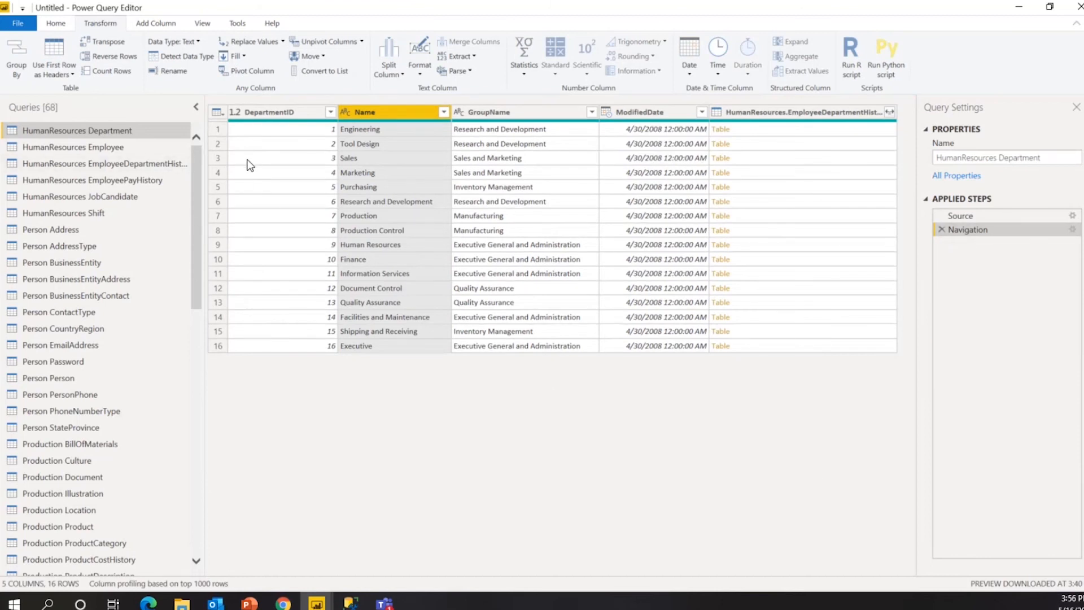
Look over the Close & Apply options on Home, then open the Department query's M code in Advanced Editor.
left_click(57, 24)
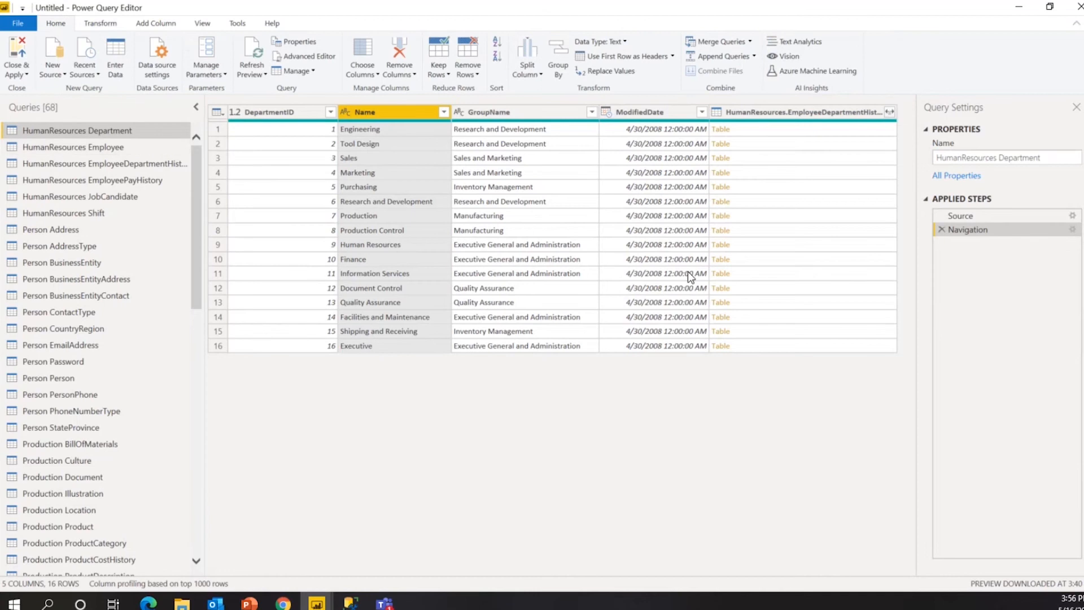
left_click(28, 75)
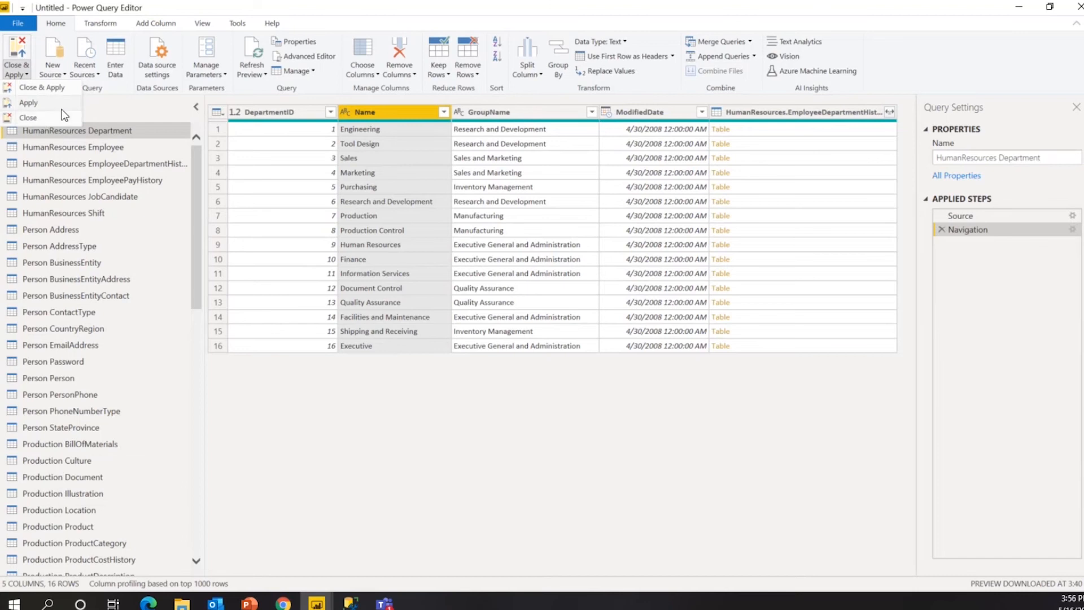
left_click(359, 418)
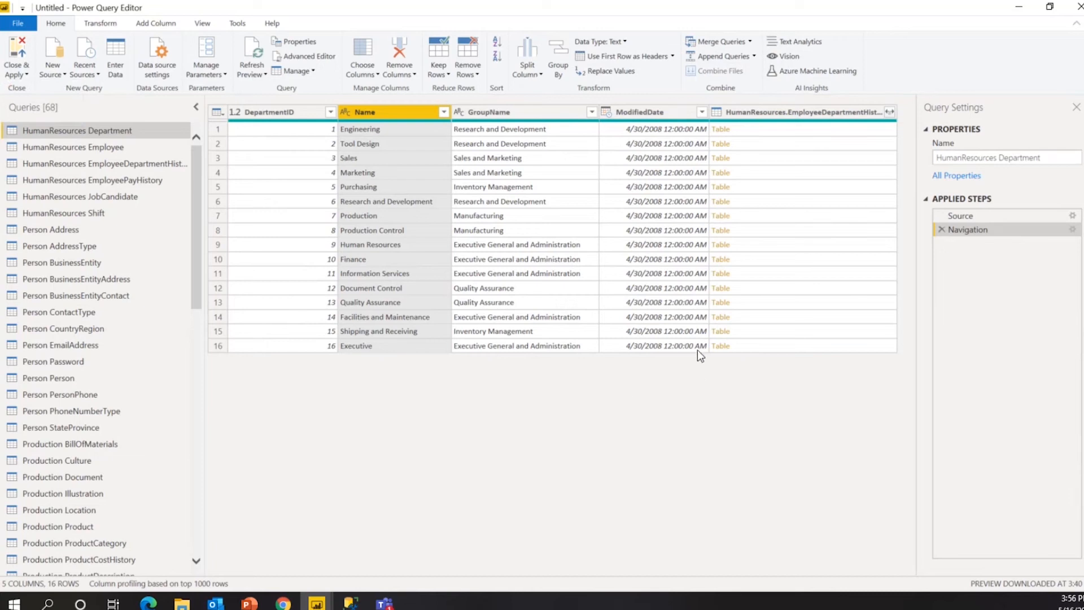
left_click(309, 54)
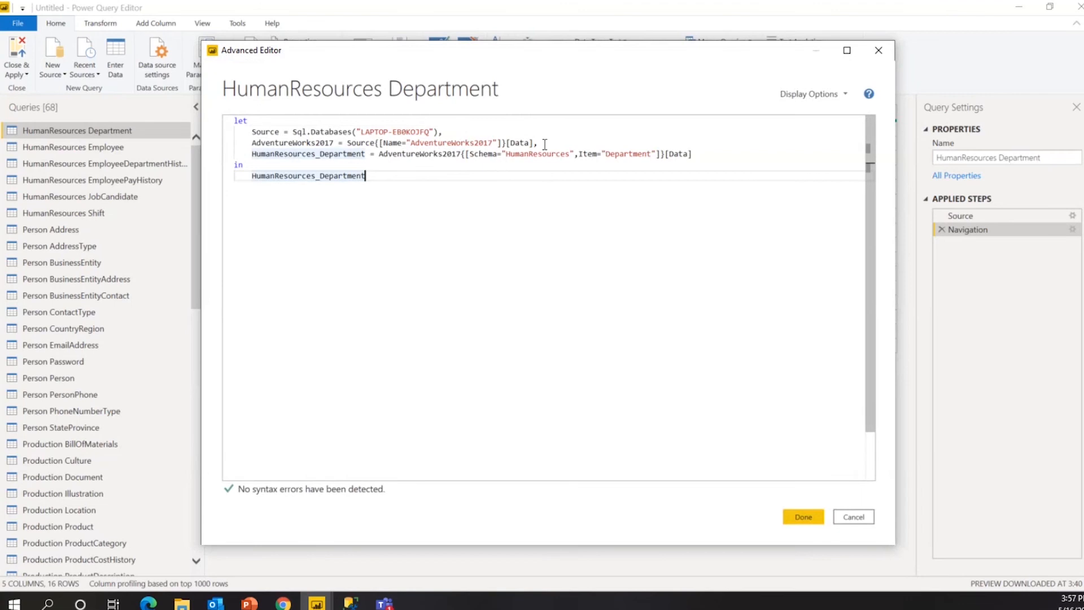
Review the M code's AdventureWorks2017 and HumanResources_Department references, then cancel without changes.
left_click(433, 153)
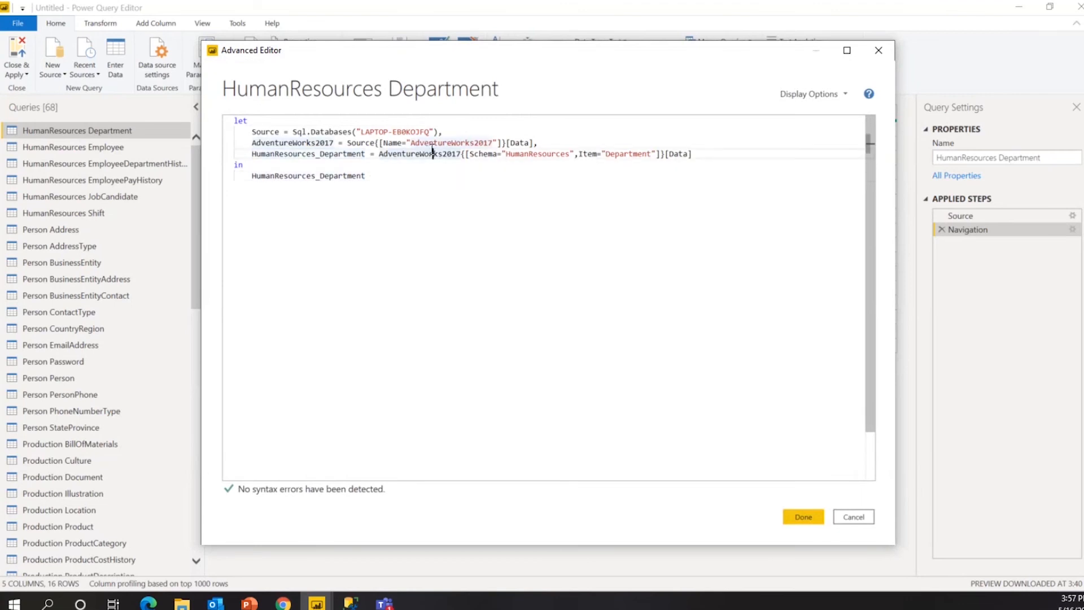
double_click(432, 154)
left_click(455, 213)
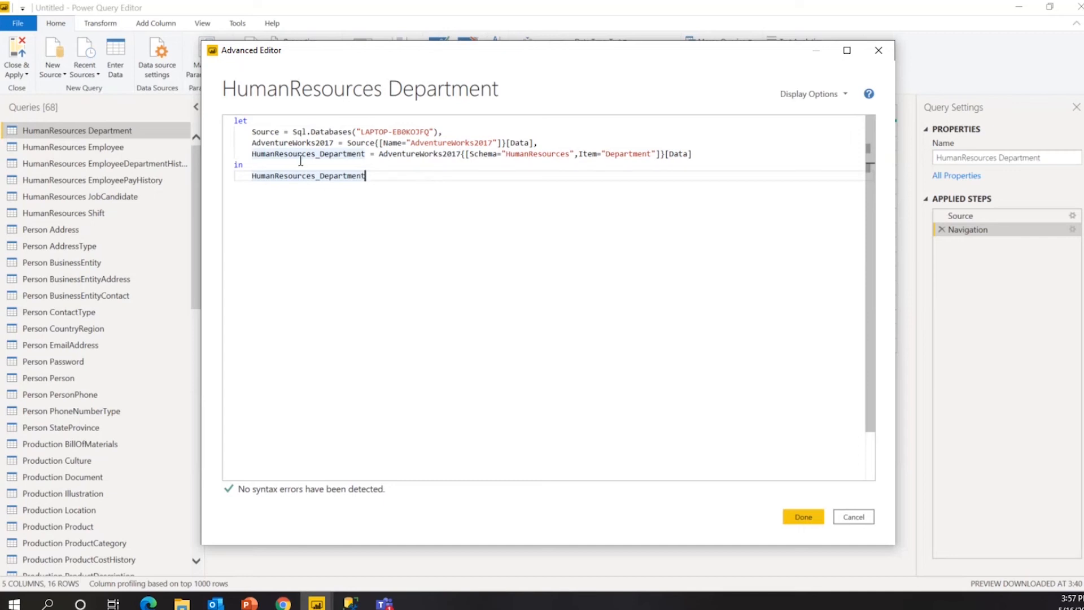
double_click(301, 143)
double_click(334, 154)
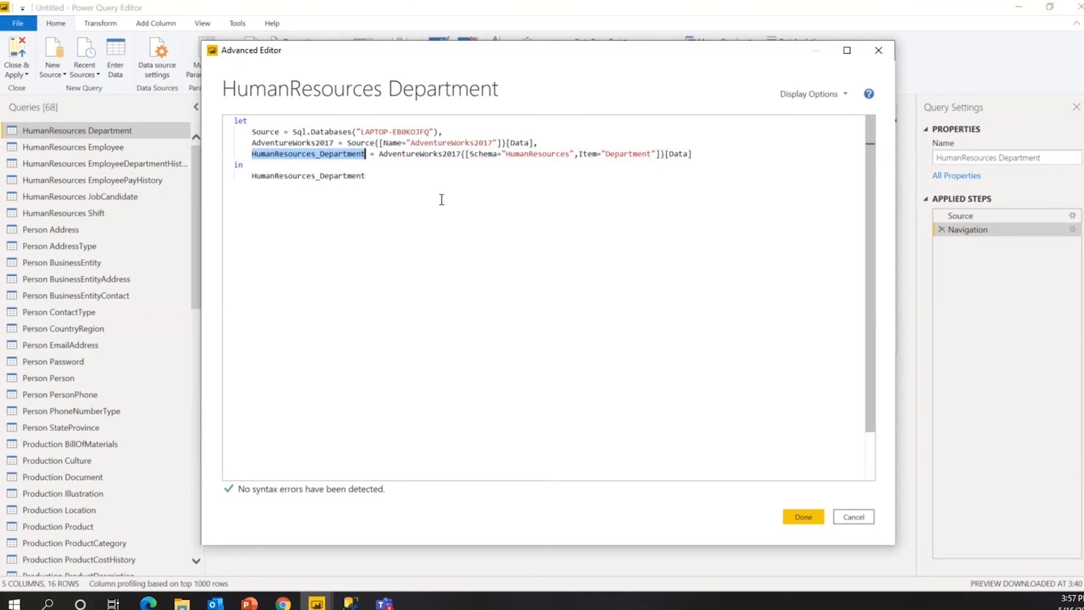
left_click(442, 199)
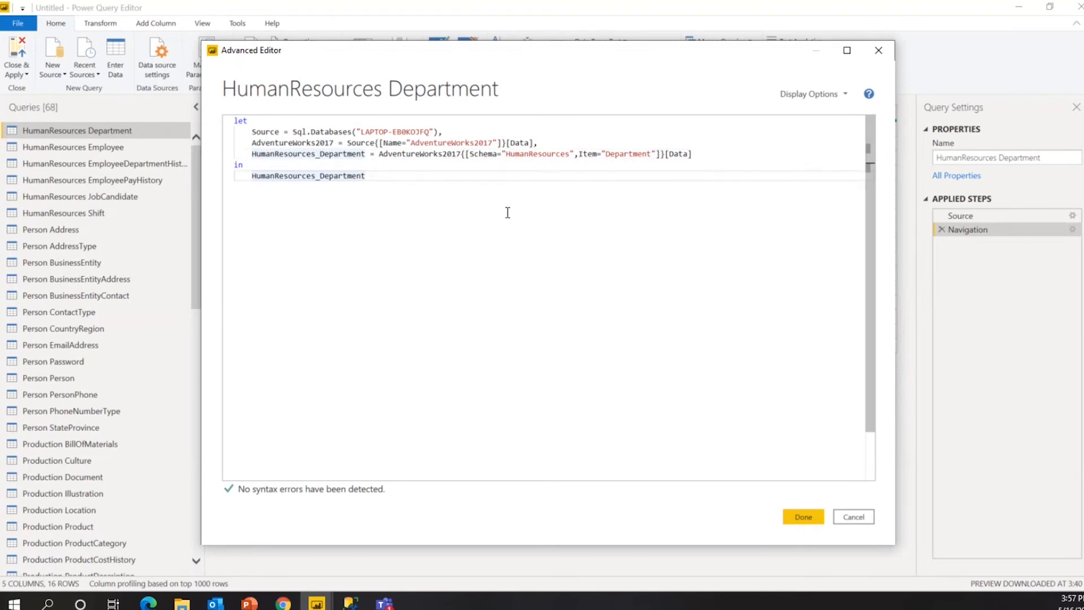
left_click_drag(412, 181, 232, 106)
left_click(481, 246)
left_click(854, 517)
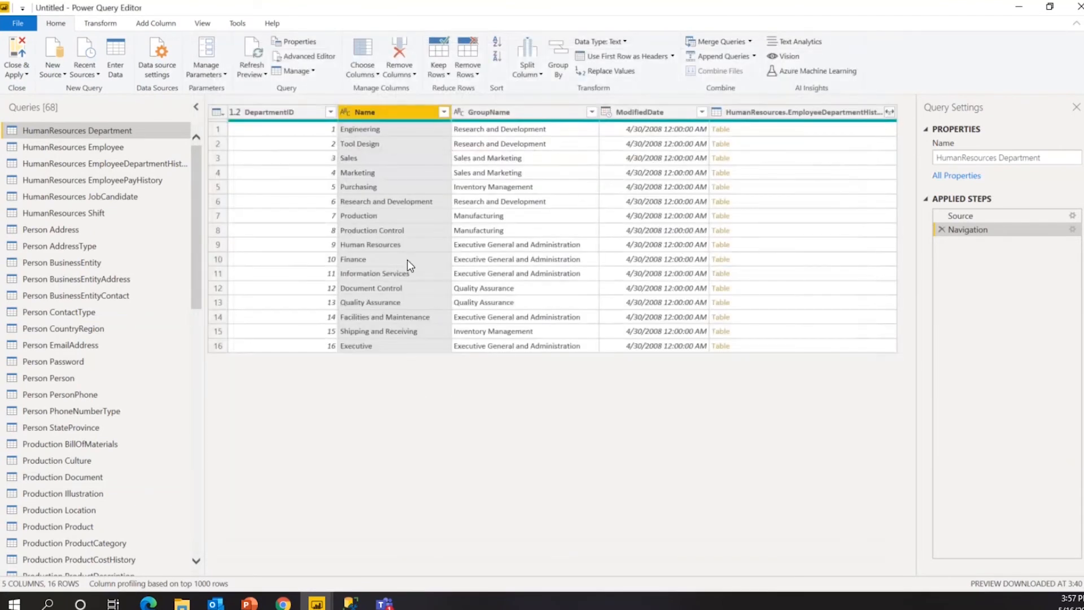
Change ModifiedDate's data type to Date so it shows only 4/30/2008.
left_click(105, 24)
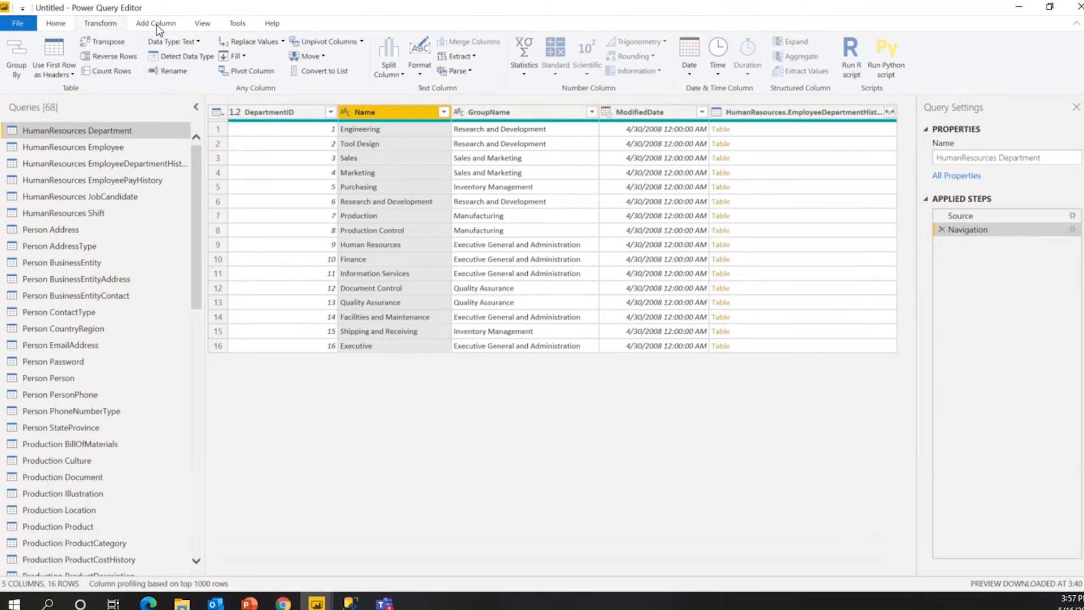
left_click(143, 26)
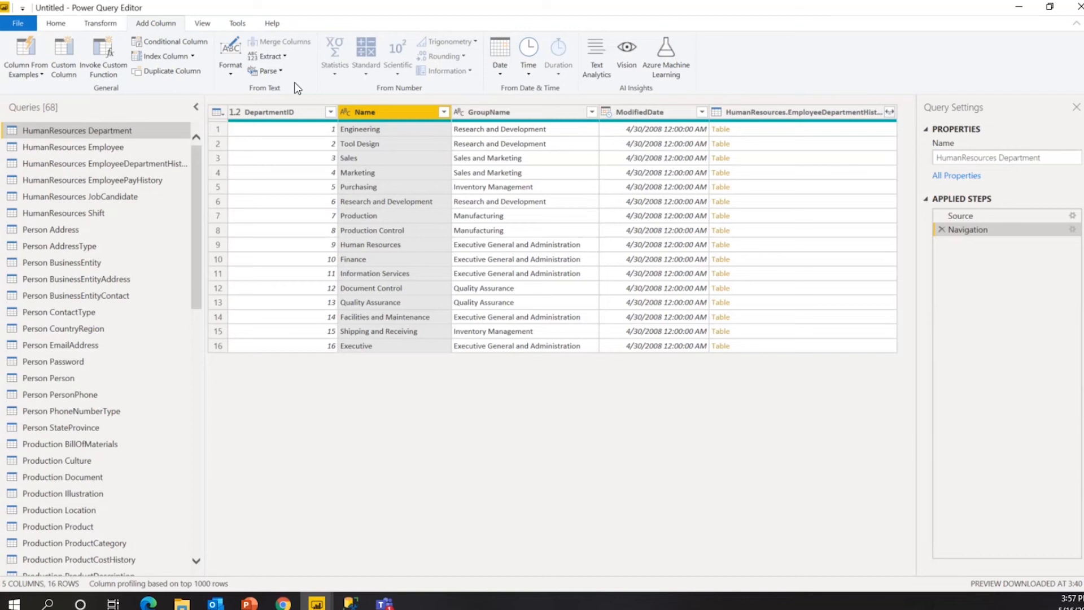
left_click(666, 113)
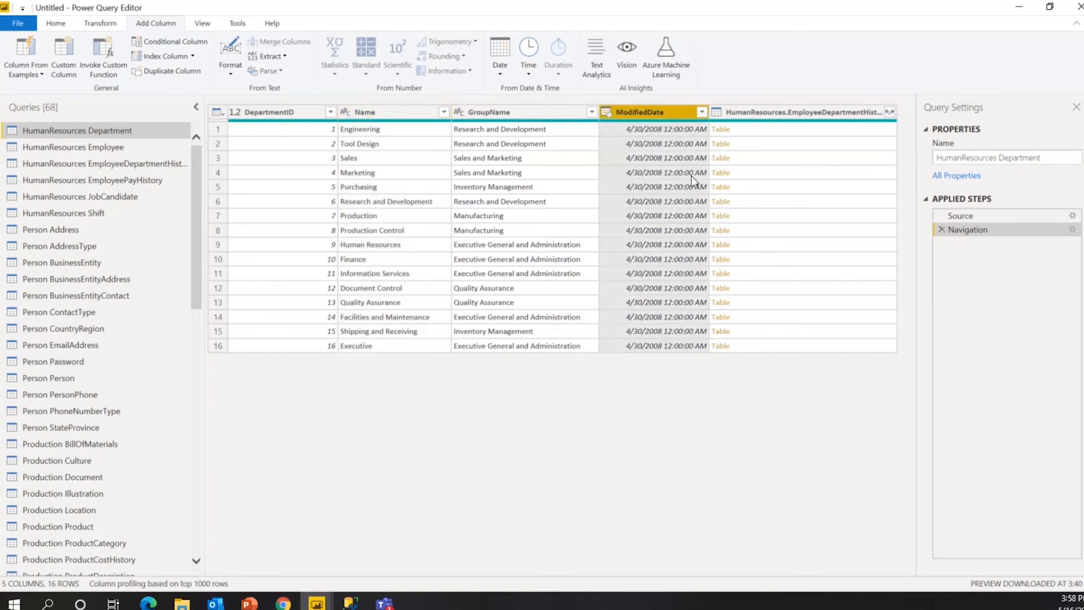
left_click(117, 27)
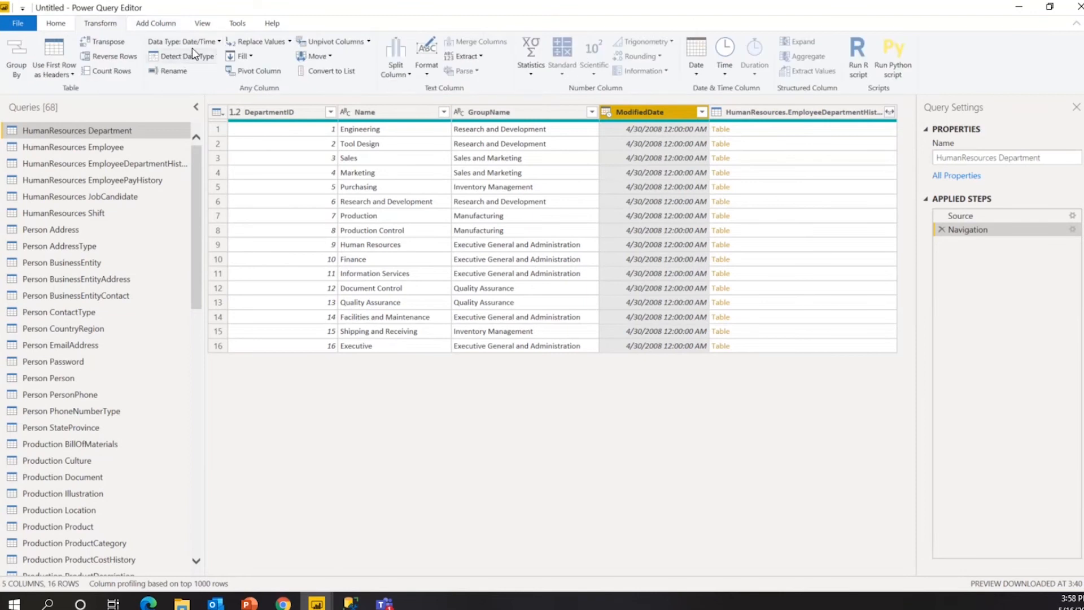
left_click(219, 42)
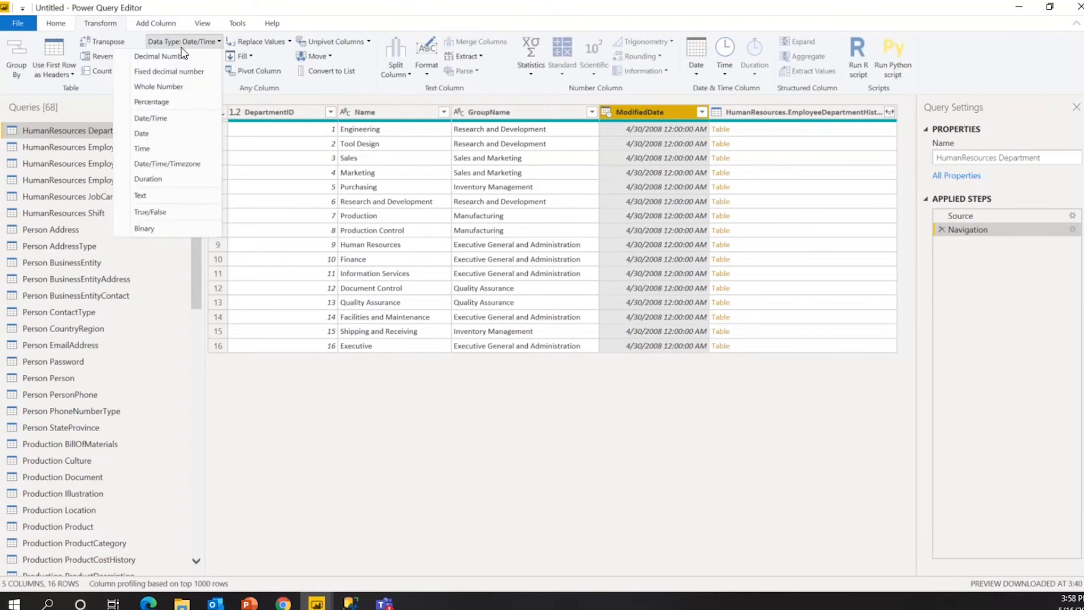
left_click(168, 134)
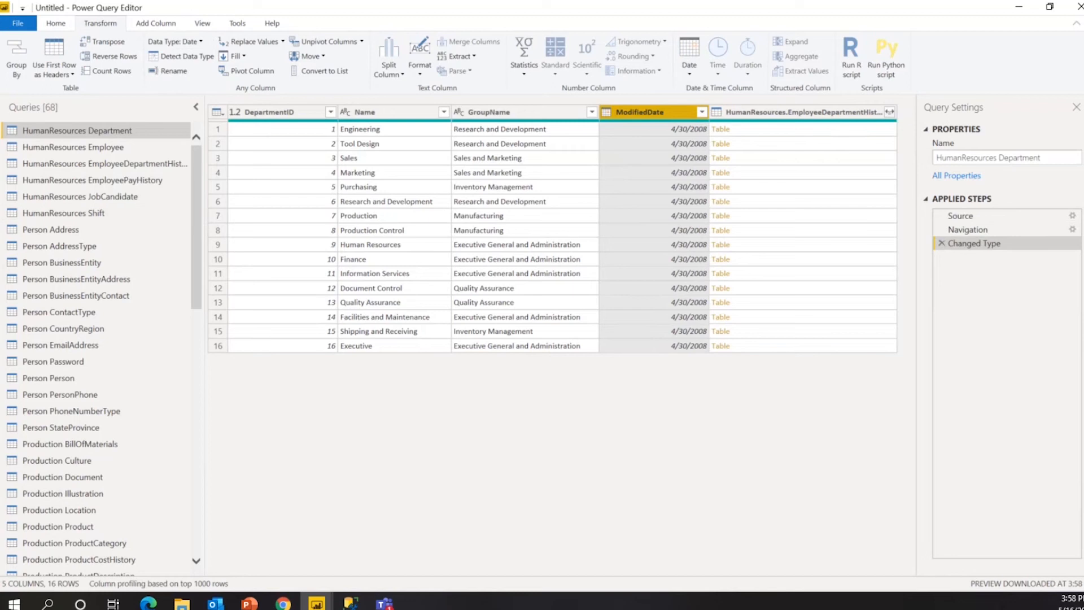
left_click(54, 26)
Apply the ModifiedDate type change to the model, then return to the Power Query Editor.
left_click(18, 69)
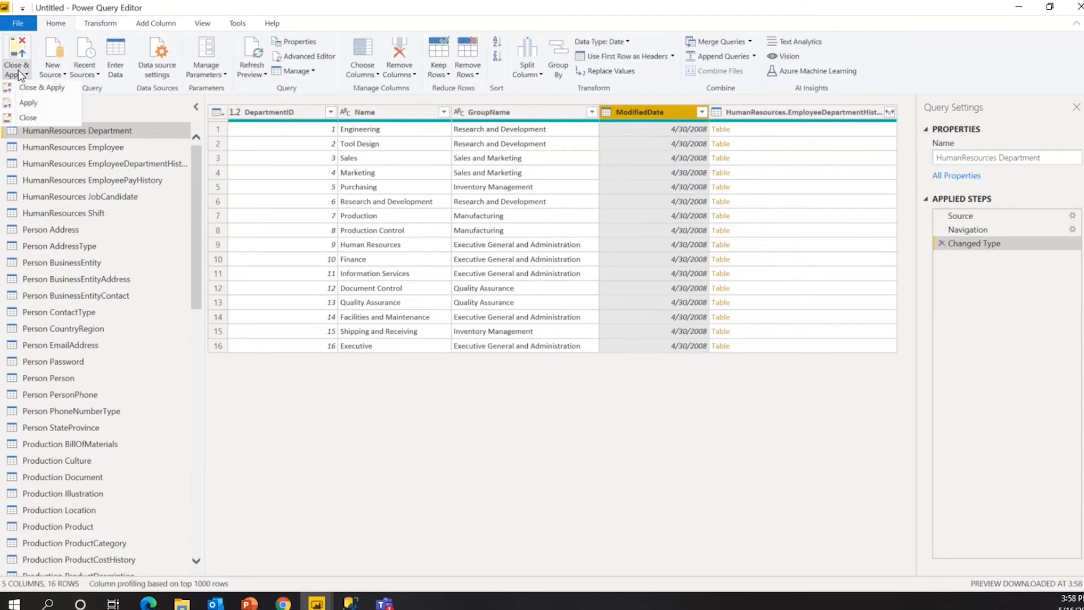
left_click(22, 106)
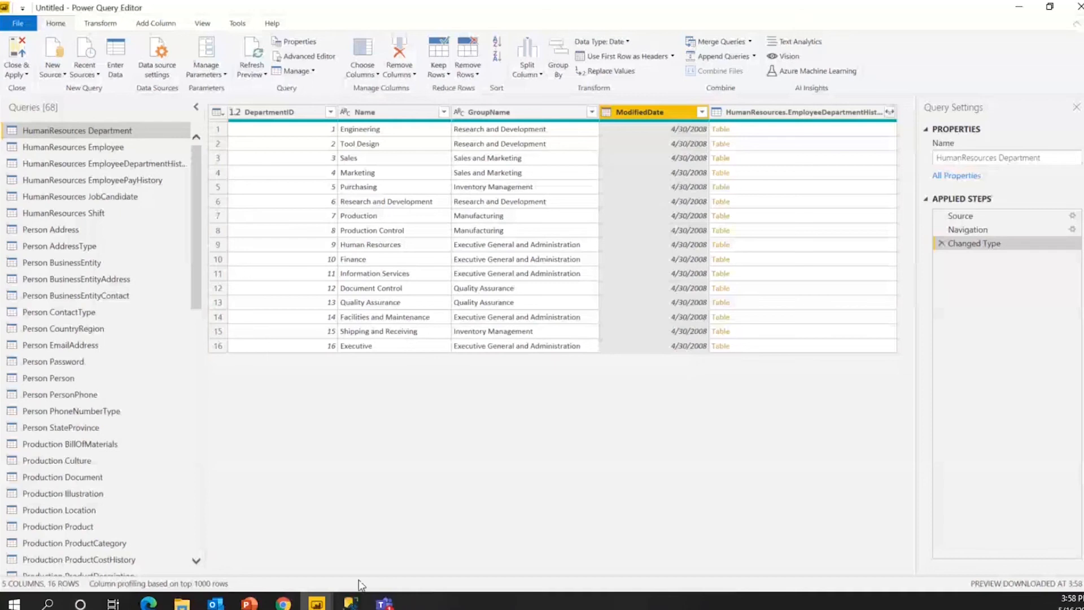
mouse_move(317, 602)
left_click(302, 554)
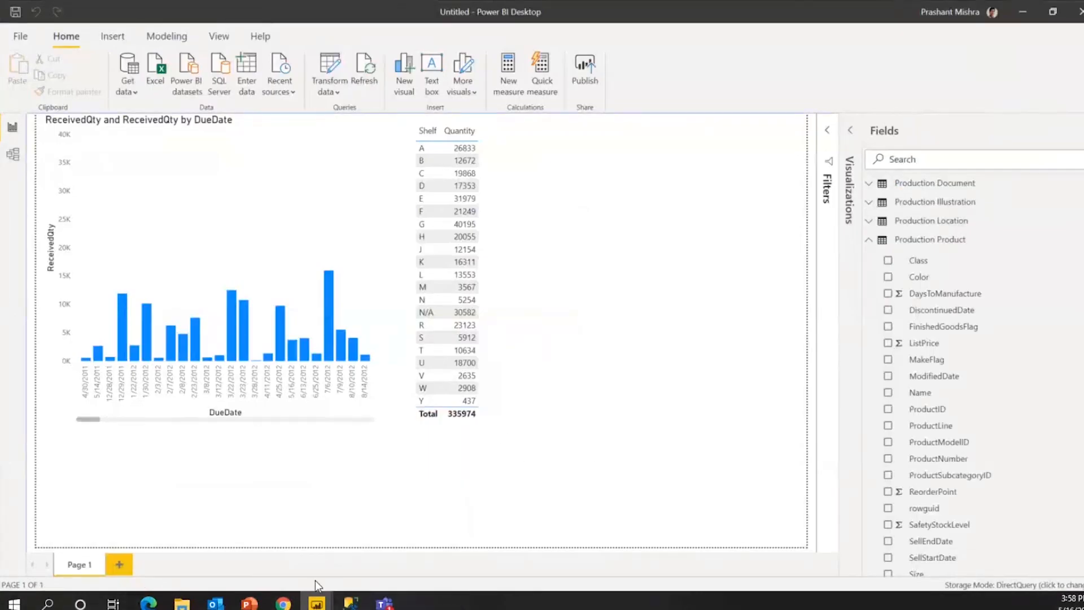
mouse_move(317, 601)
left_click(390, 539)
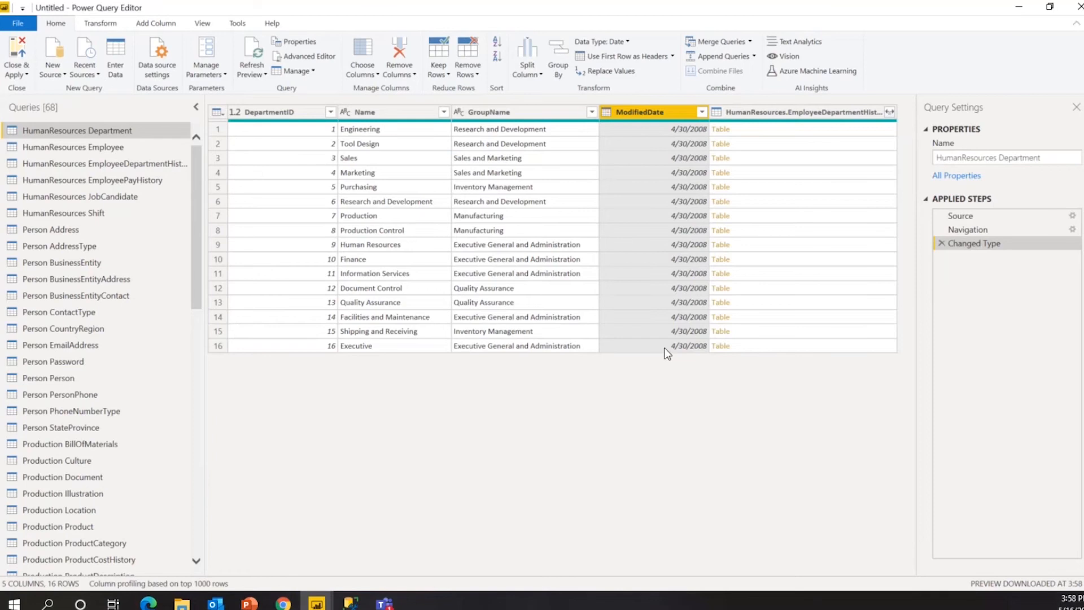
left_click(163, 25)
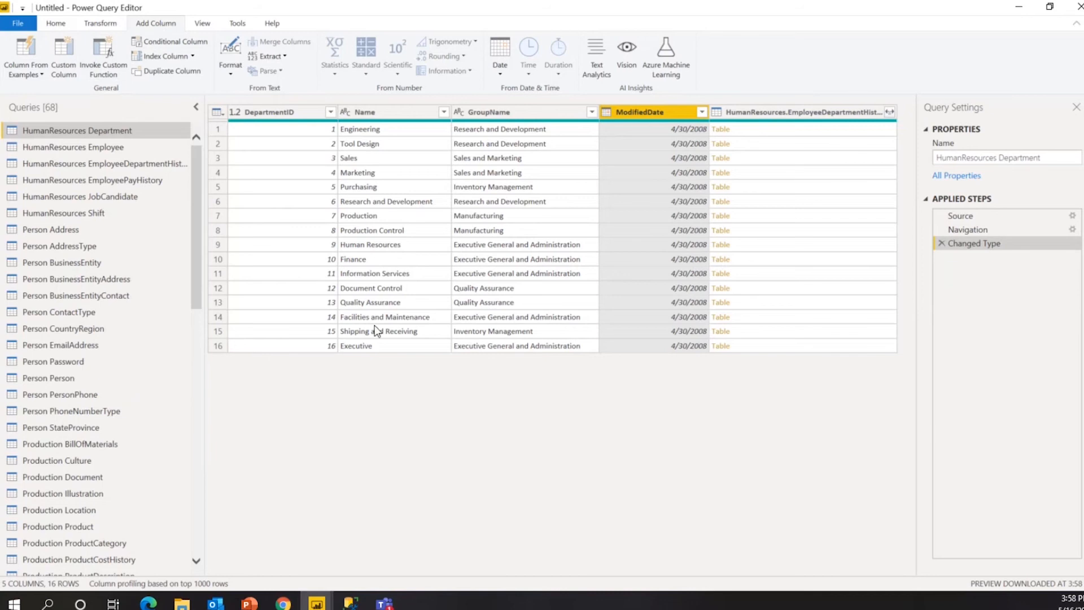
left_click(24, 74)
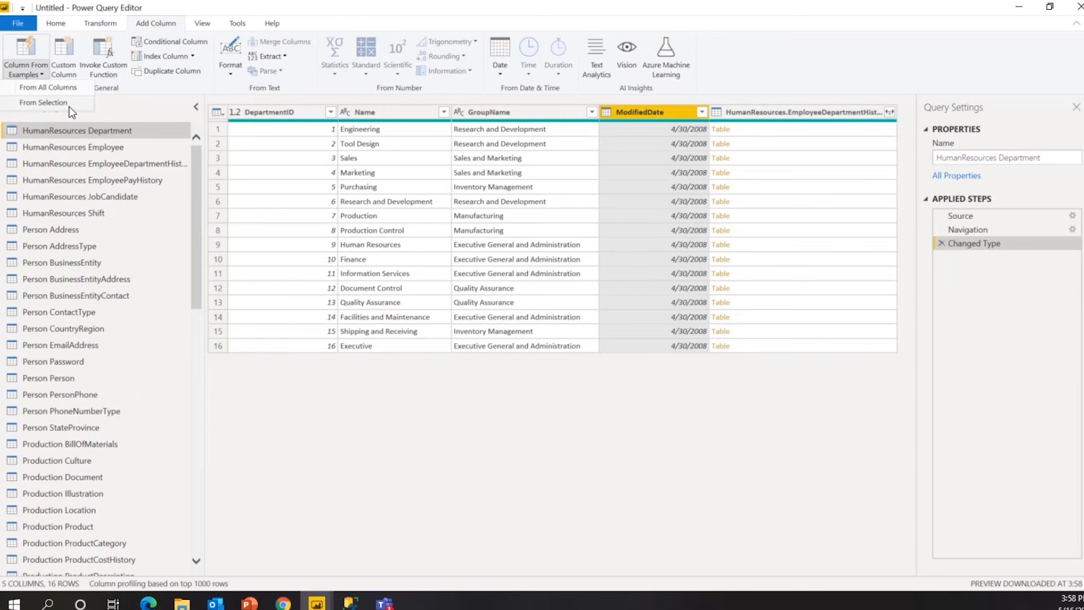
left_click(129, 107)
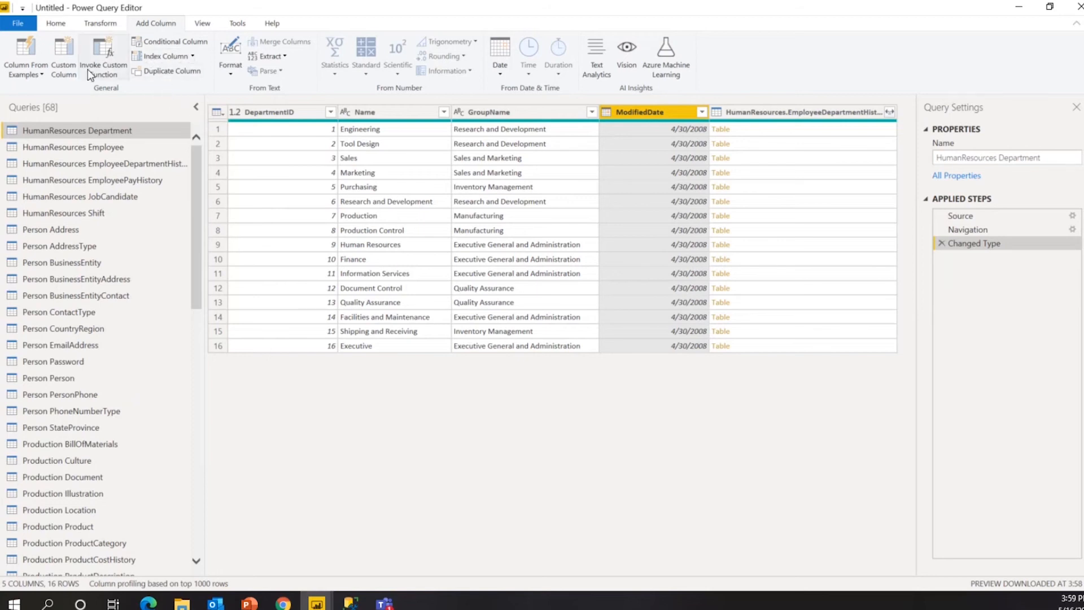
Add an Index column starting at 0, review its Starting Index and Increment settings, then remove it.
left_click(172, 56)
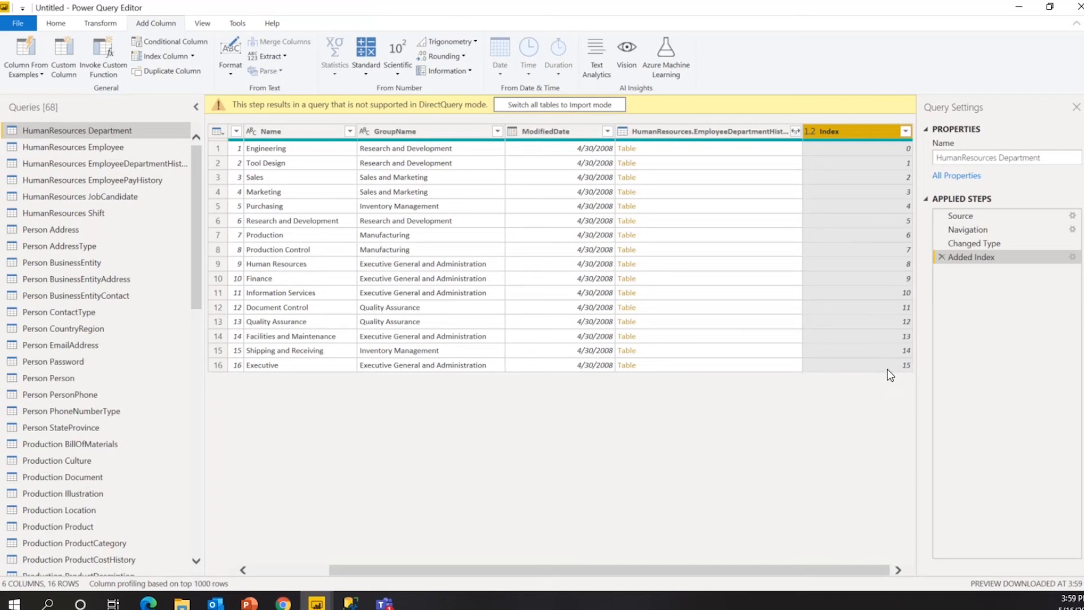
left_click(1072, 257)
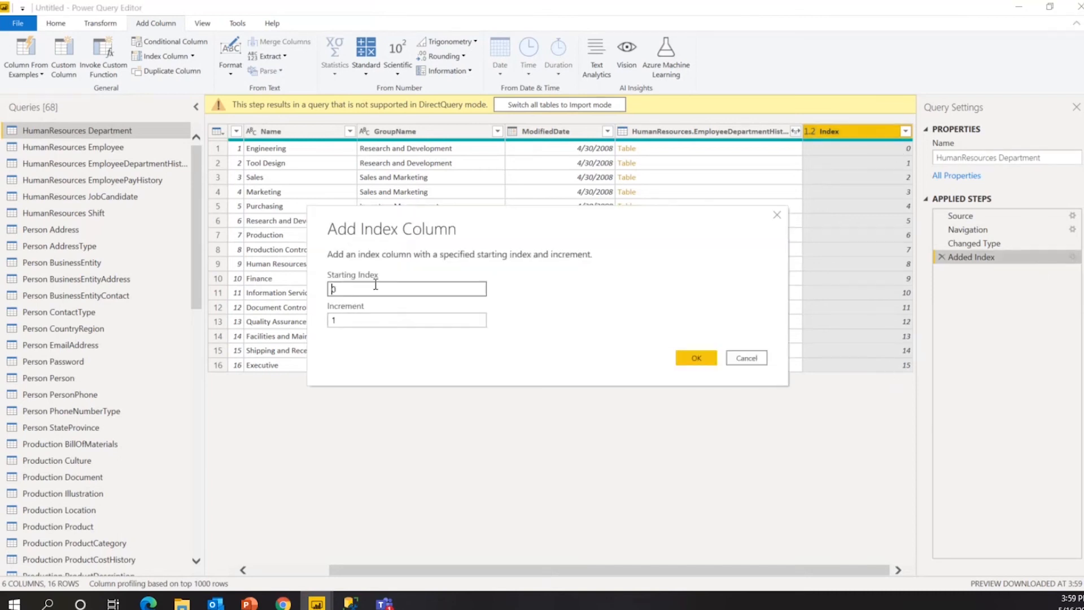
double_click(356, 291)
double_click(362, 321)
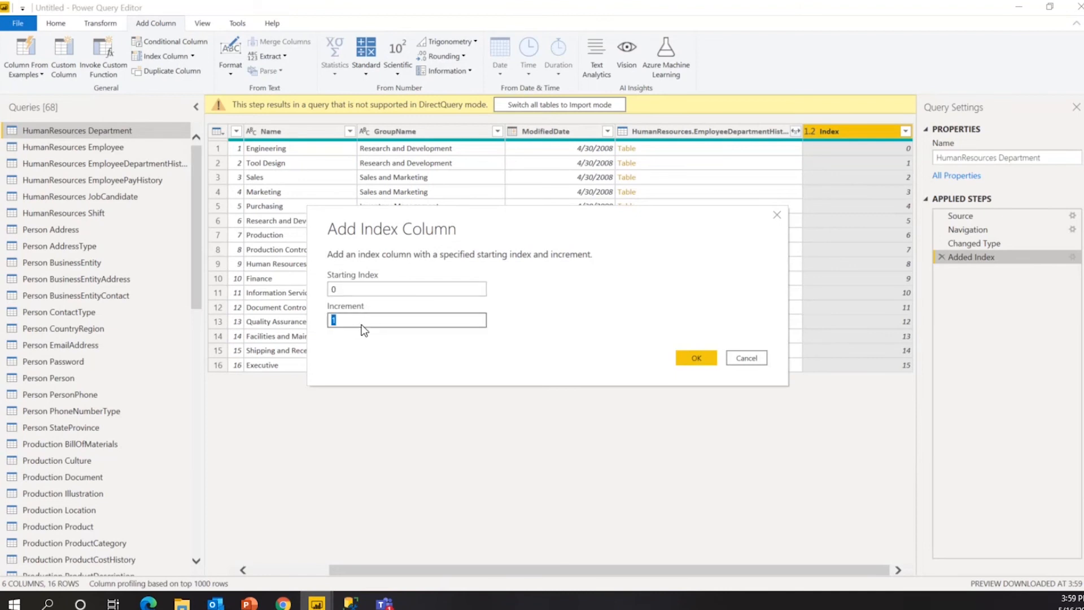
left_click(735, 362)
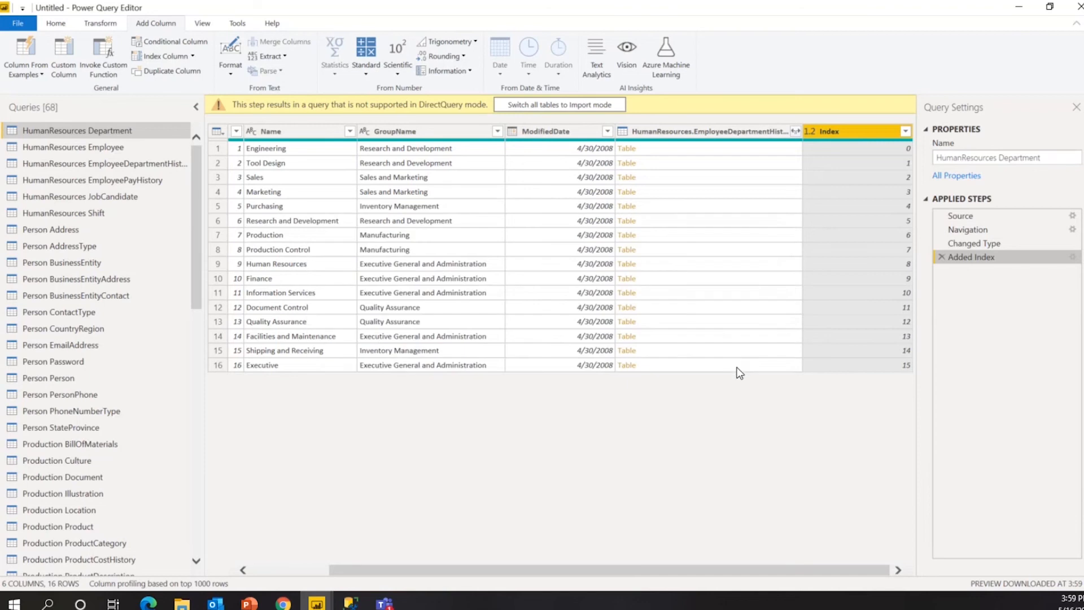
left_click(940, 256)
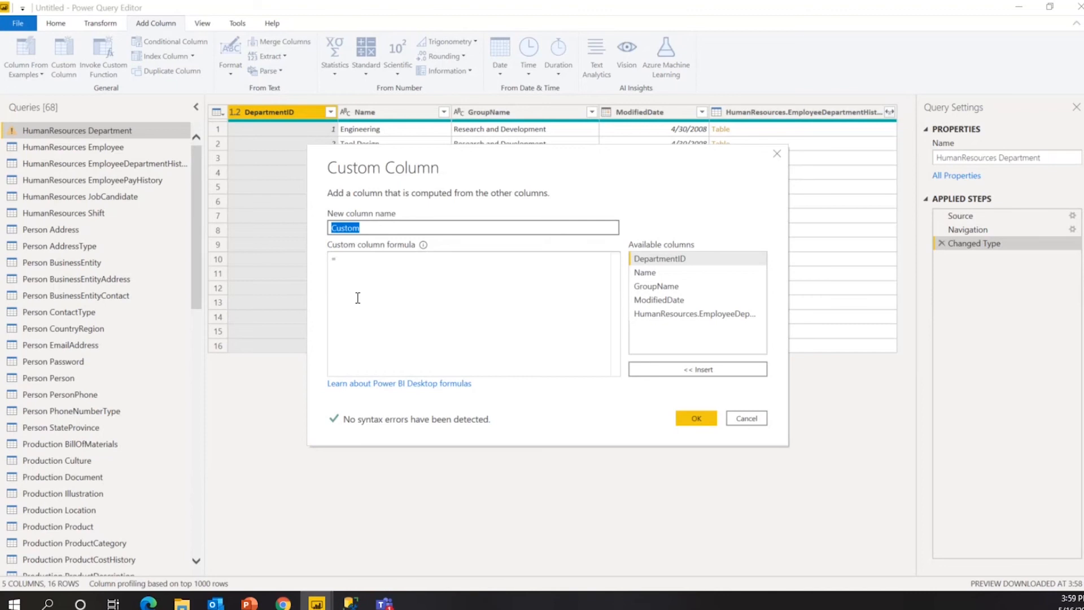
Write the custom column formula =[GroupName] & [Name].
key("Right")
type("Column")
left_click(383, 278)
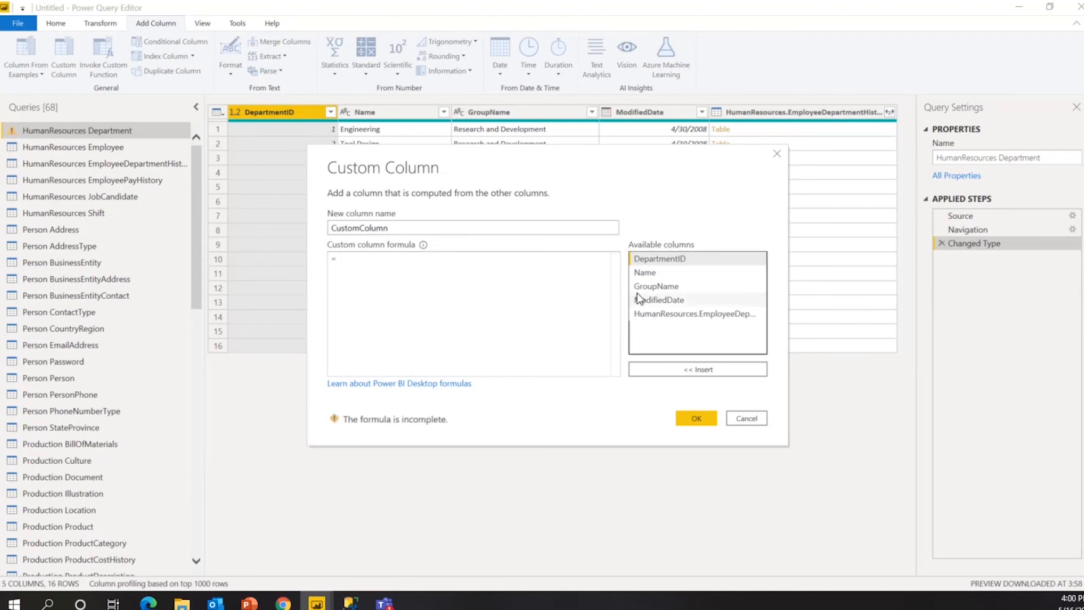
double_click(672, 286)
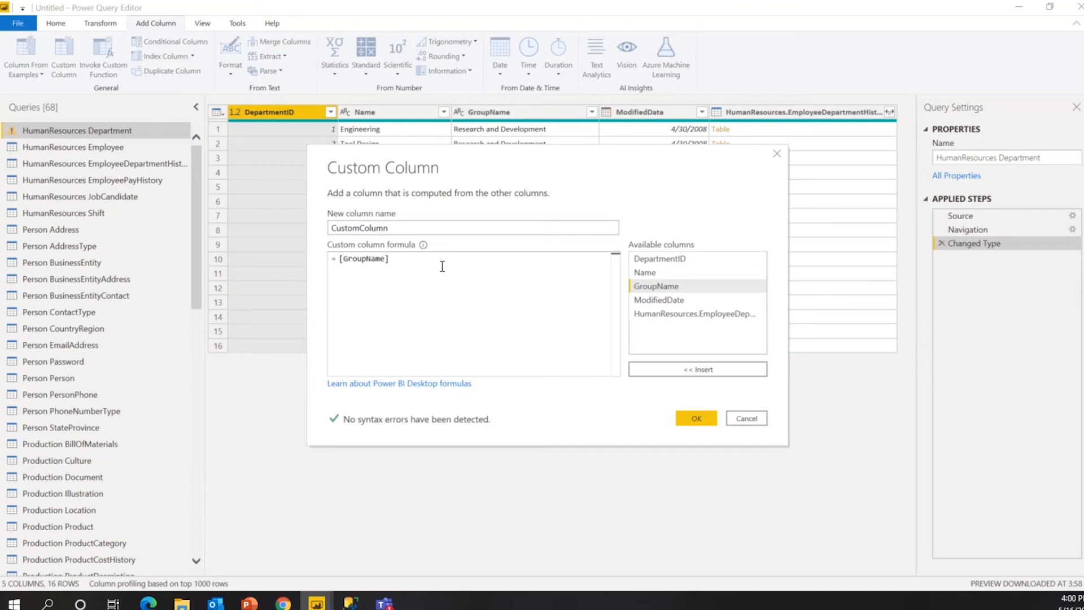
type("&")
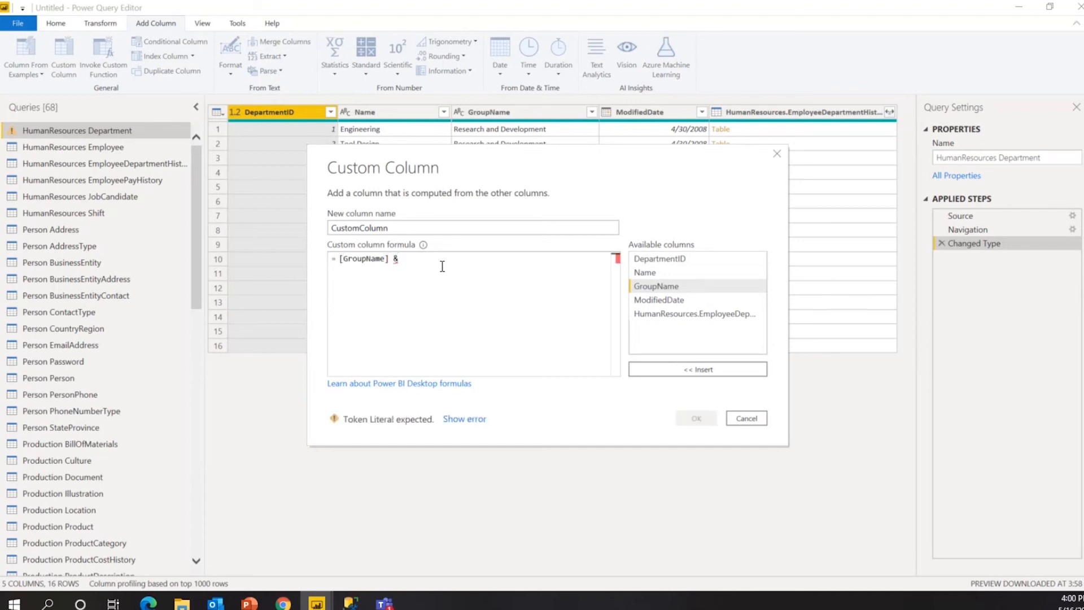
type("&")
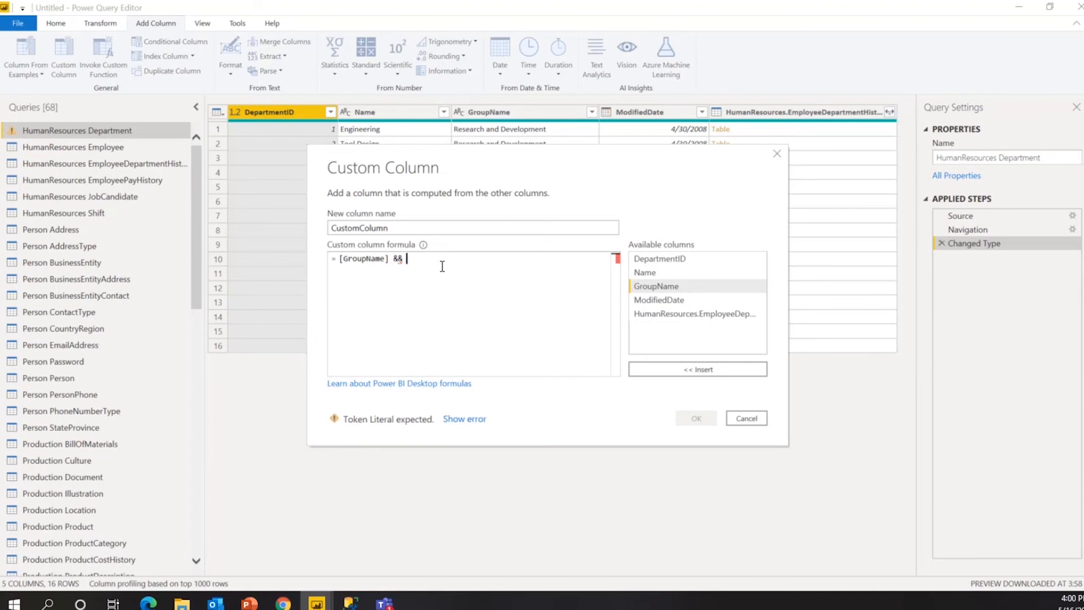
double_click(646, 272)
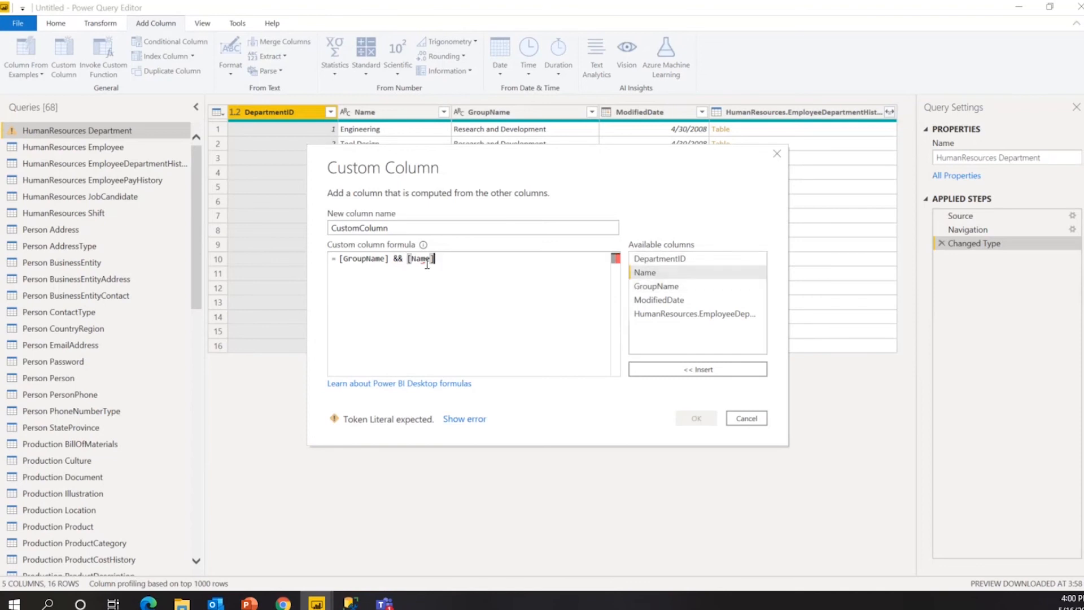
left_click(400, 259)
key("BackSpace")
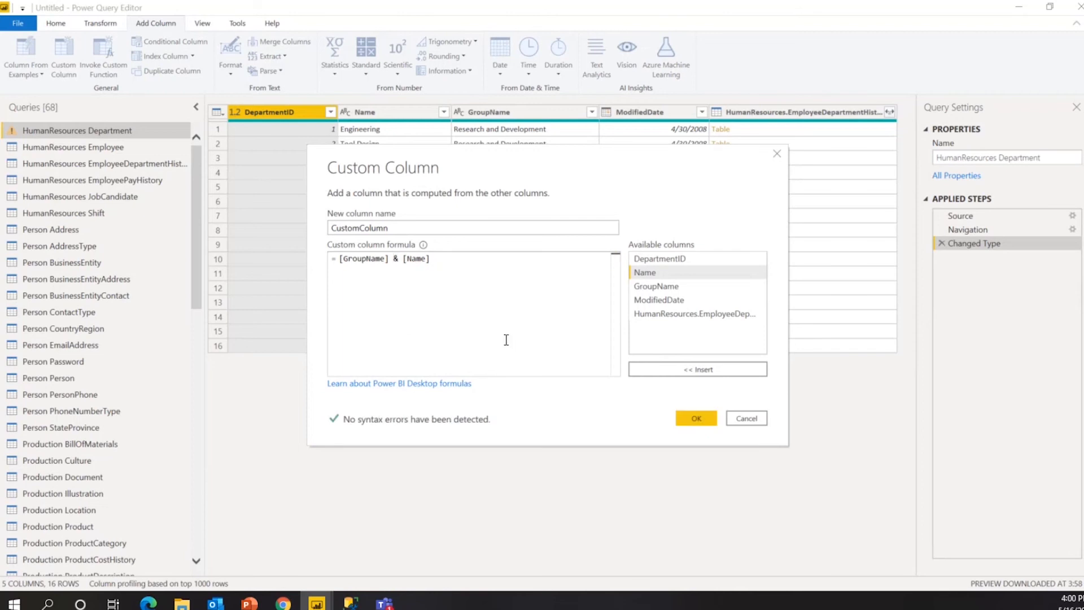
left_click_drag(402, 258, 347, 243)
left_click(460, 271)
Name the custom column MergedColumn and create it.
double_click(432, 228)
type("Merge")
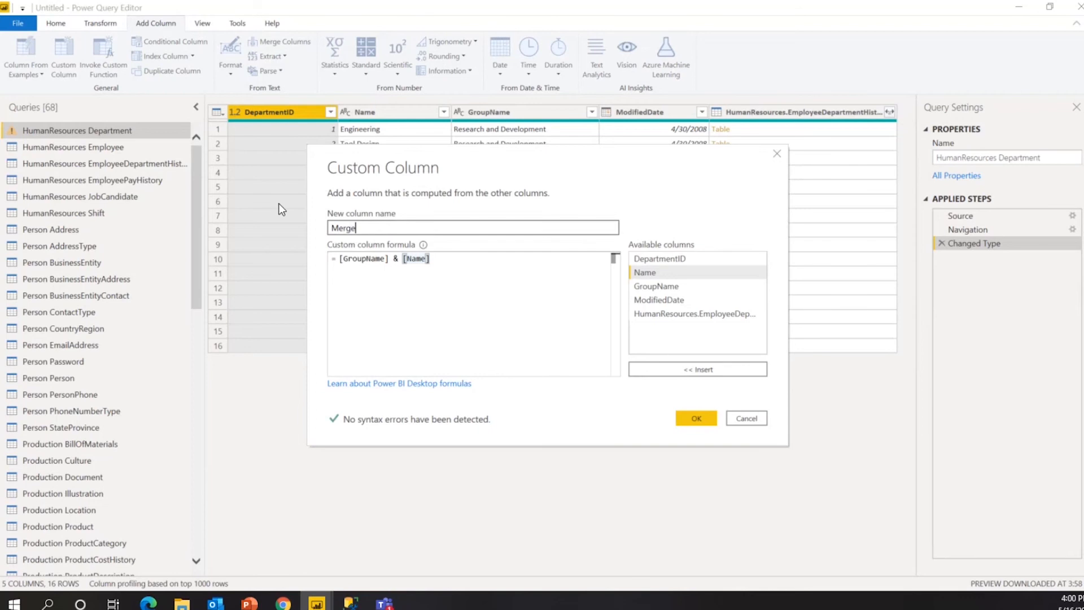
type("dColumn")
left_click(697, 418)
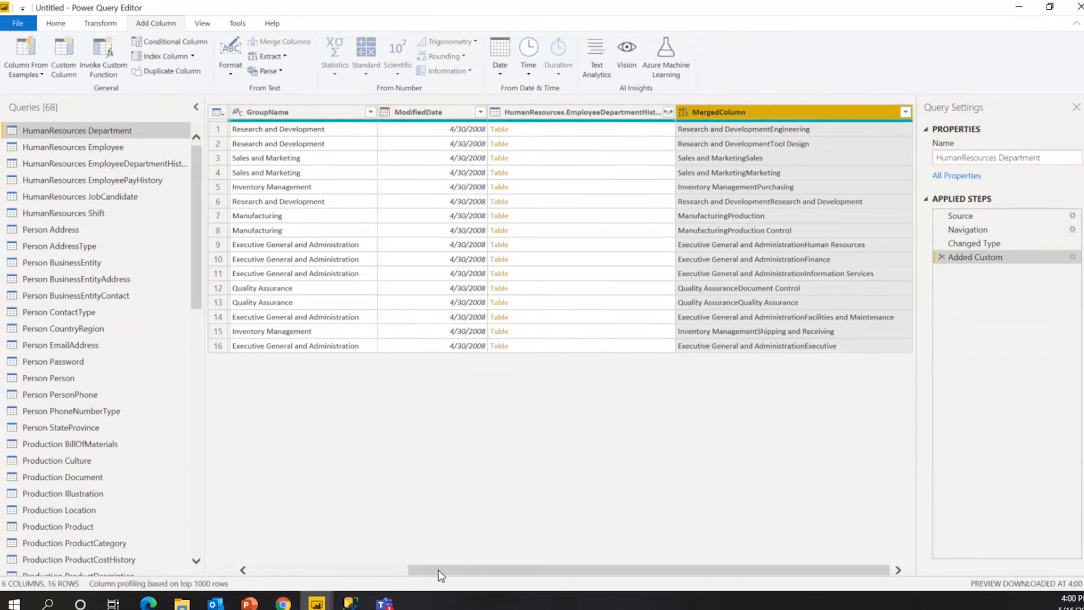
Apply the Department query, now with MergedColumn, to the model using Close & Apply > Apply.
left_click_drag(438, 570, 427, 489)
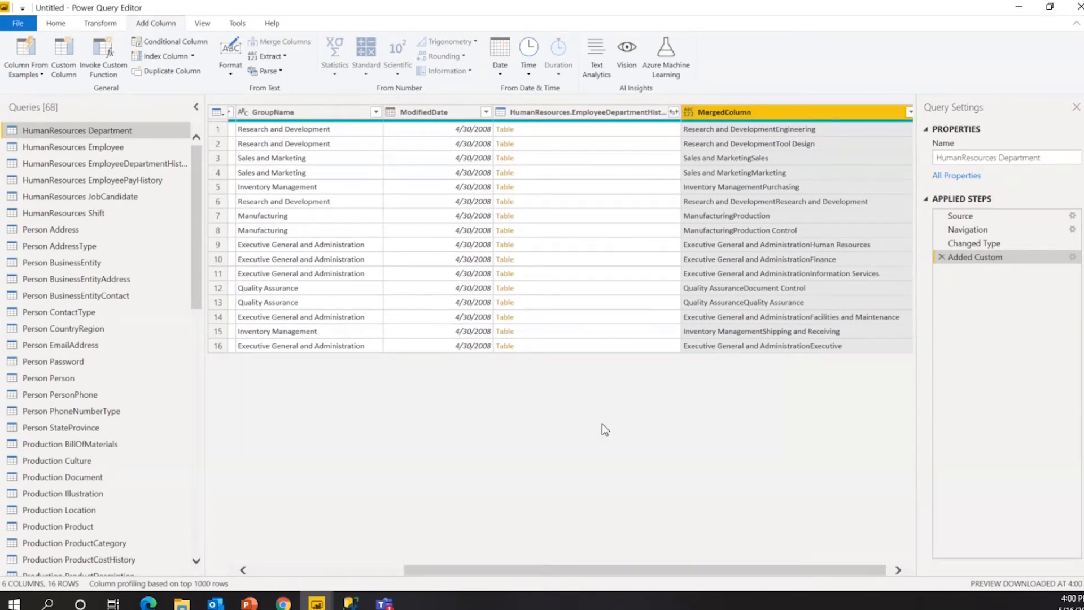
left_click(67, 22)
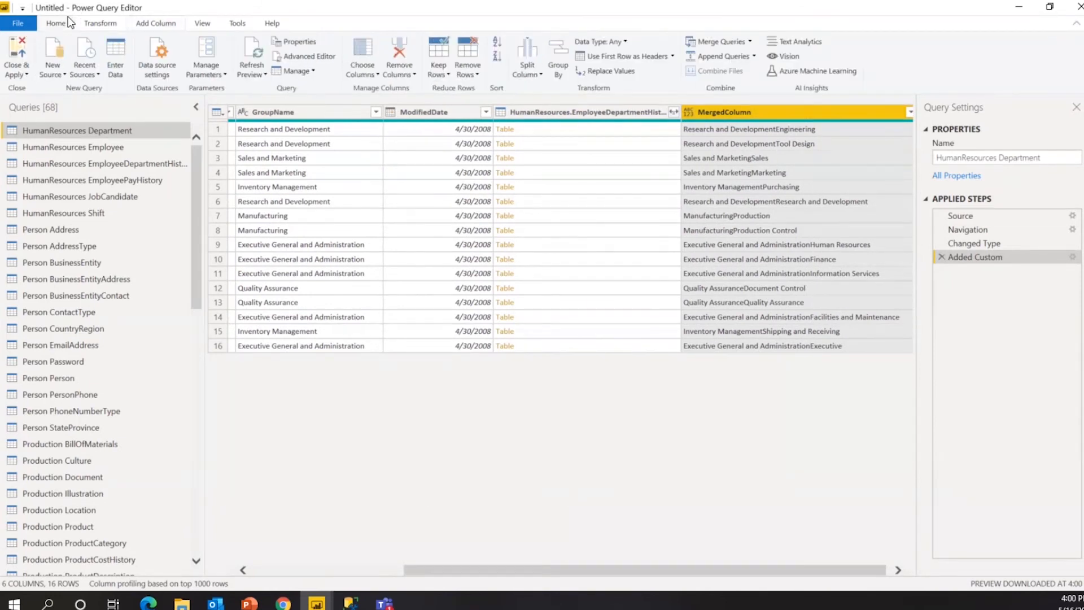
left_click(28, 72)
left_click(18, 96)
Bring up the Power BI Desktop report, then switch to the Introduction to Power BI PowerPoint slides.
mouse_move(317, 603)
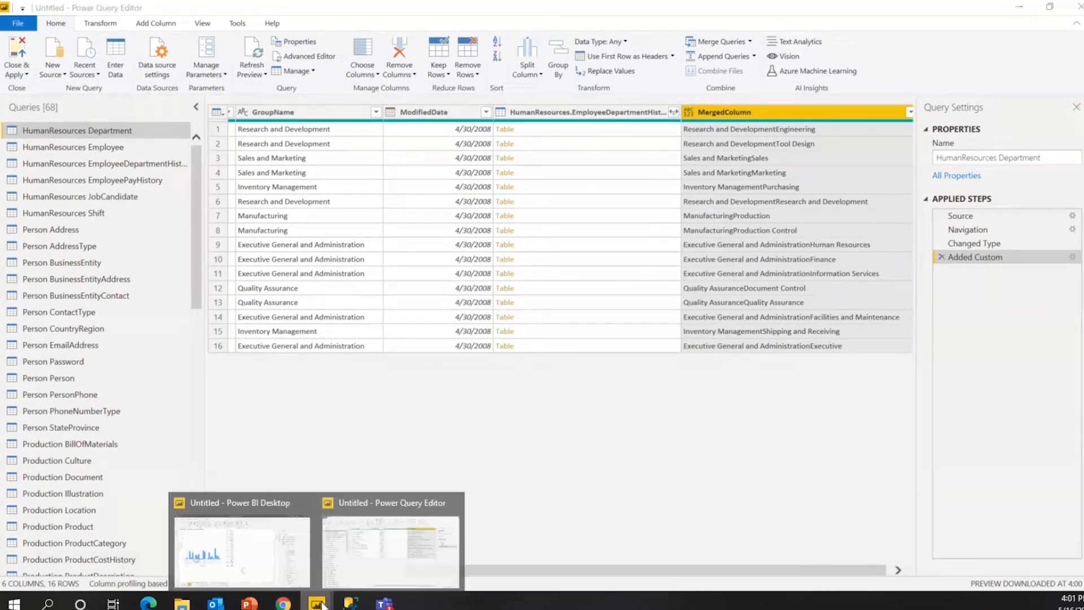
left_click(261, 552)
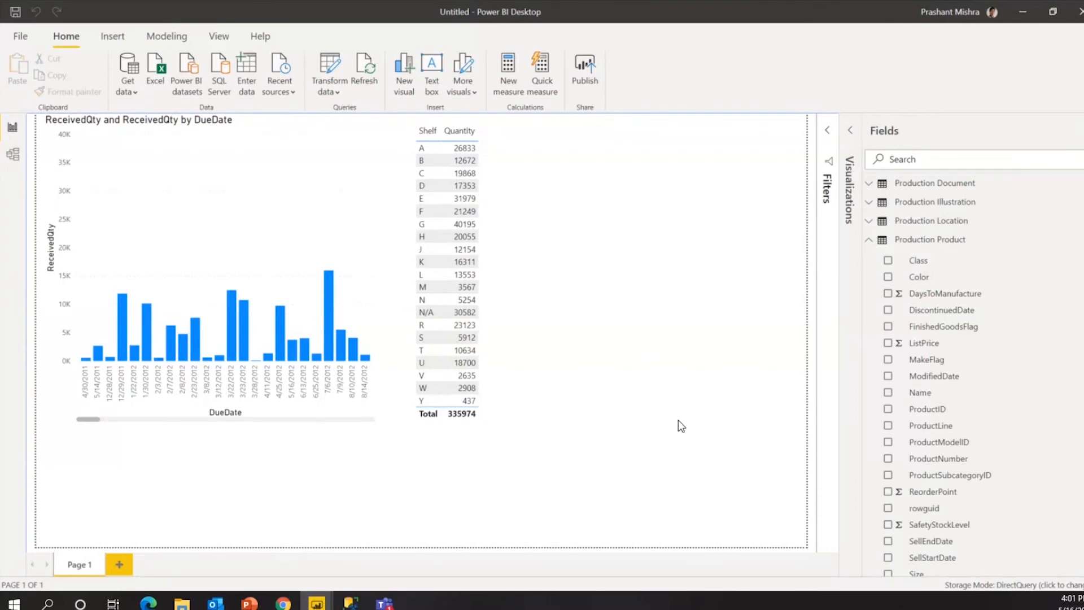
left_click(250, 603)
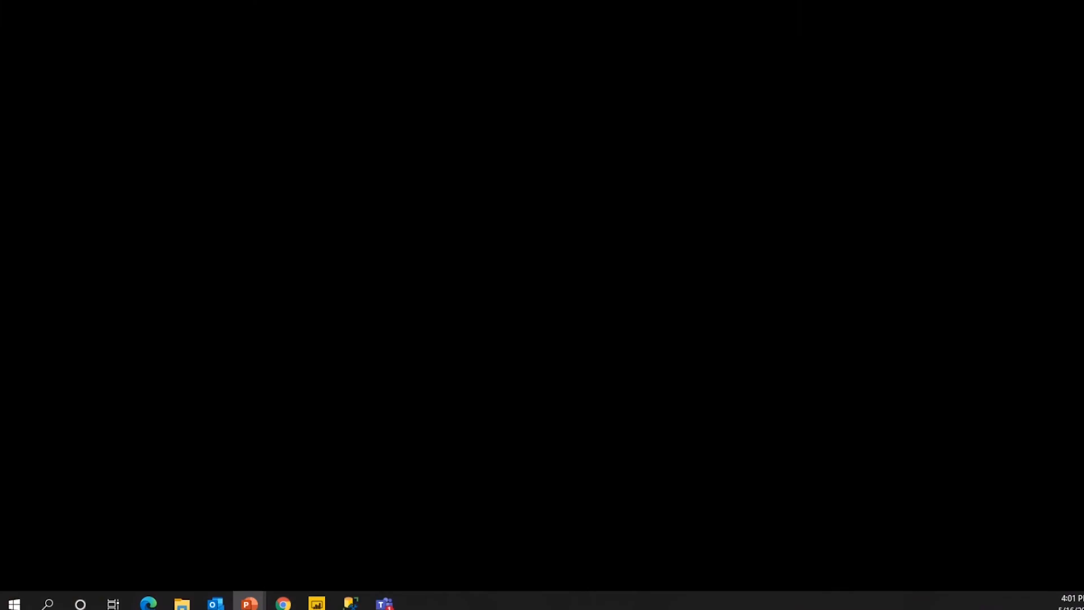
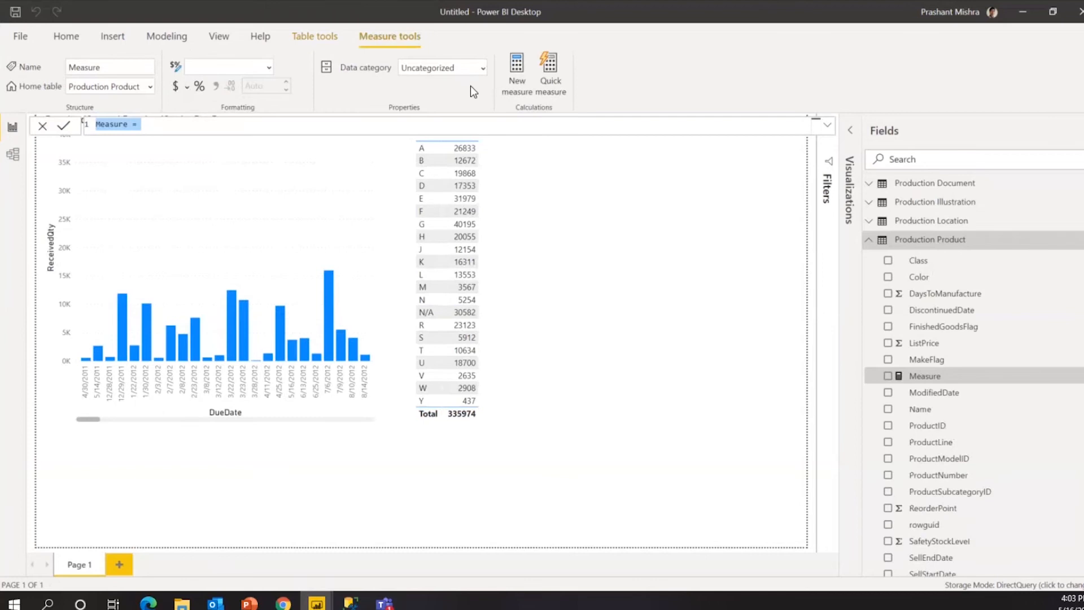
Write the new measure as SUM('HumanResources Department'[Name]) and rename it DepartmentCount.
left_click(174, 124)
type("SUM")
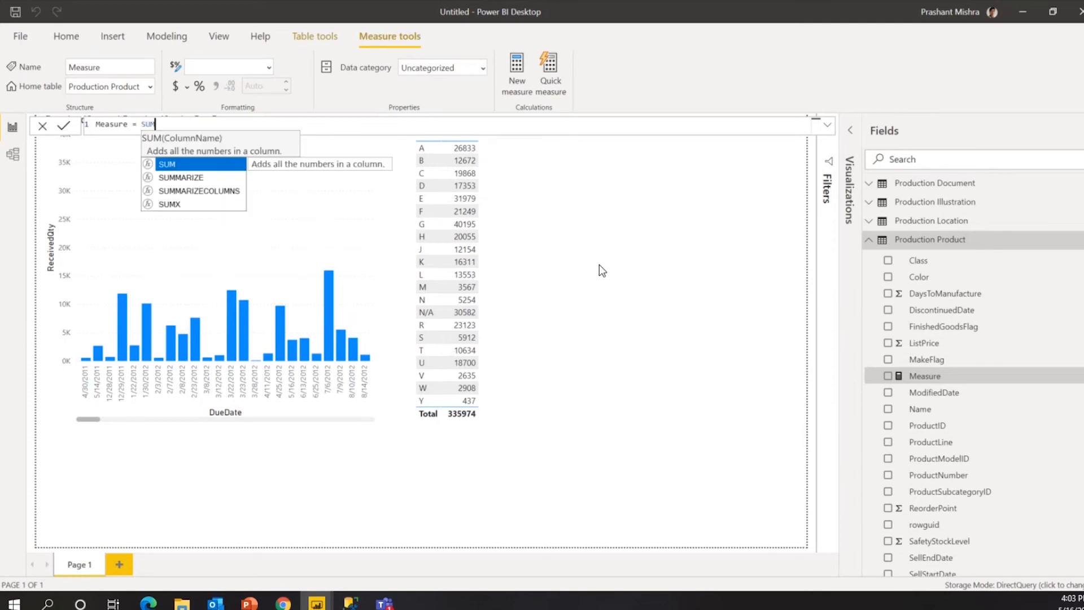
type("(")
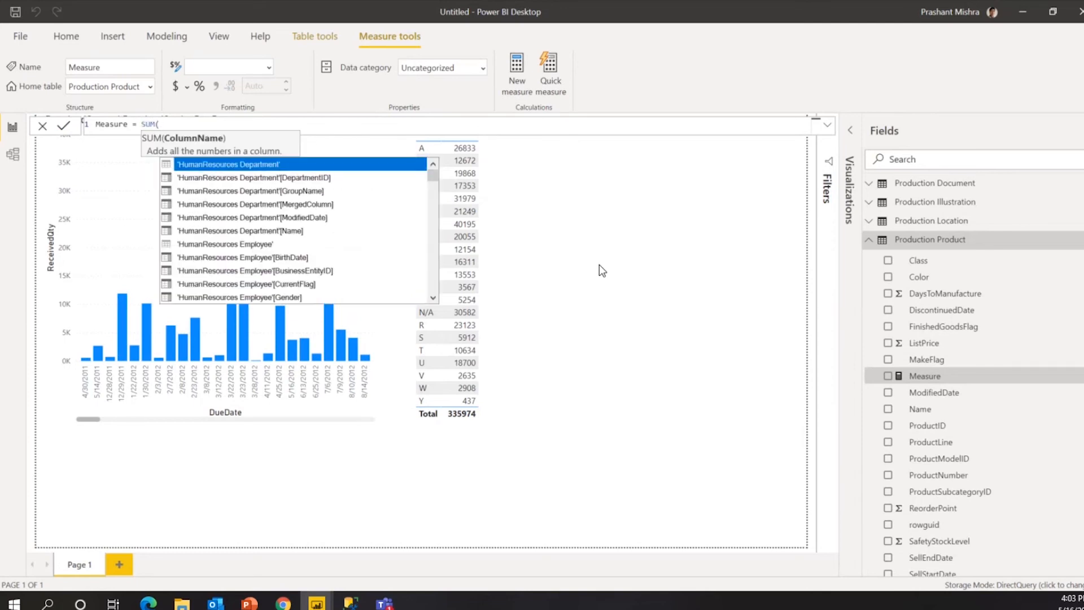
left_click(291, 232)
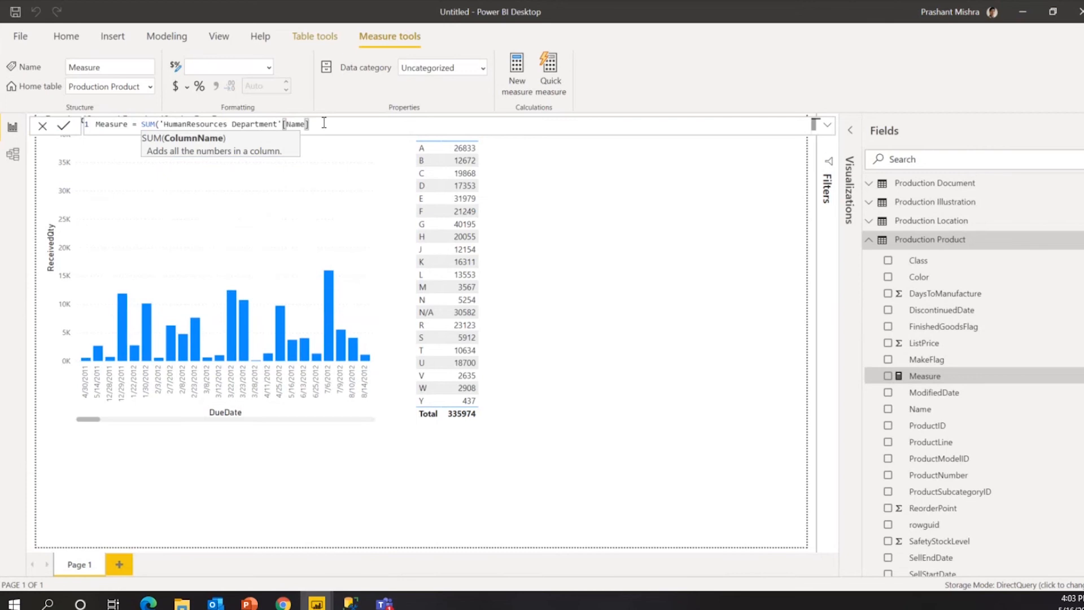
type(")")
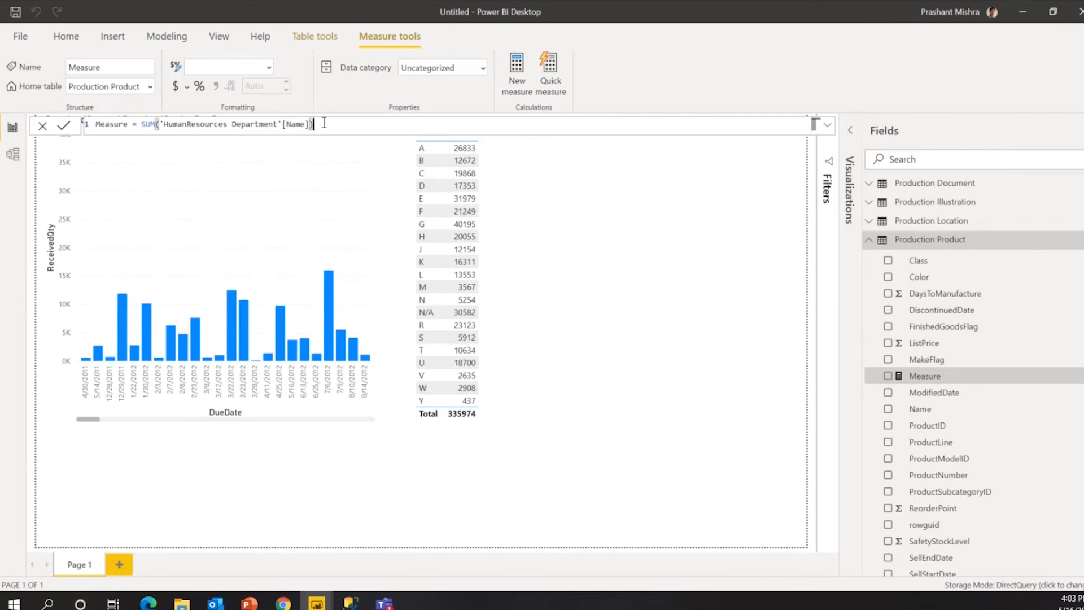
key("Home")
key("shift+Right")
key("shift+Right")
key("shift+Right")
key("shift+Right")
key("shift+Right")
key("shift+Right")
key("shift+Right")
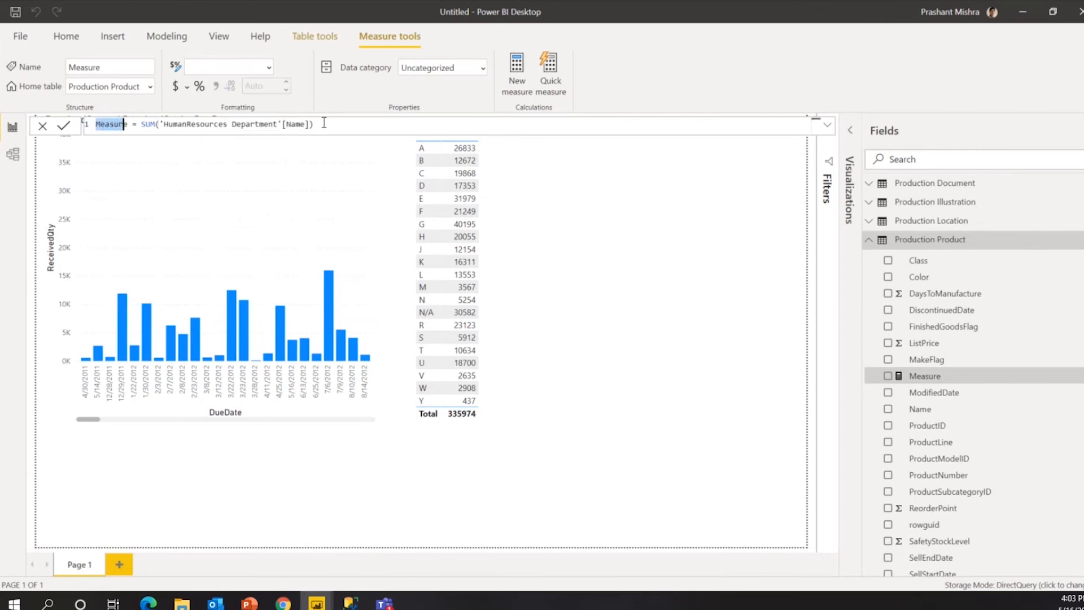
type("Department")
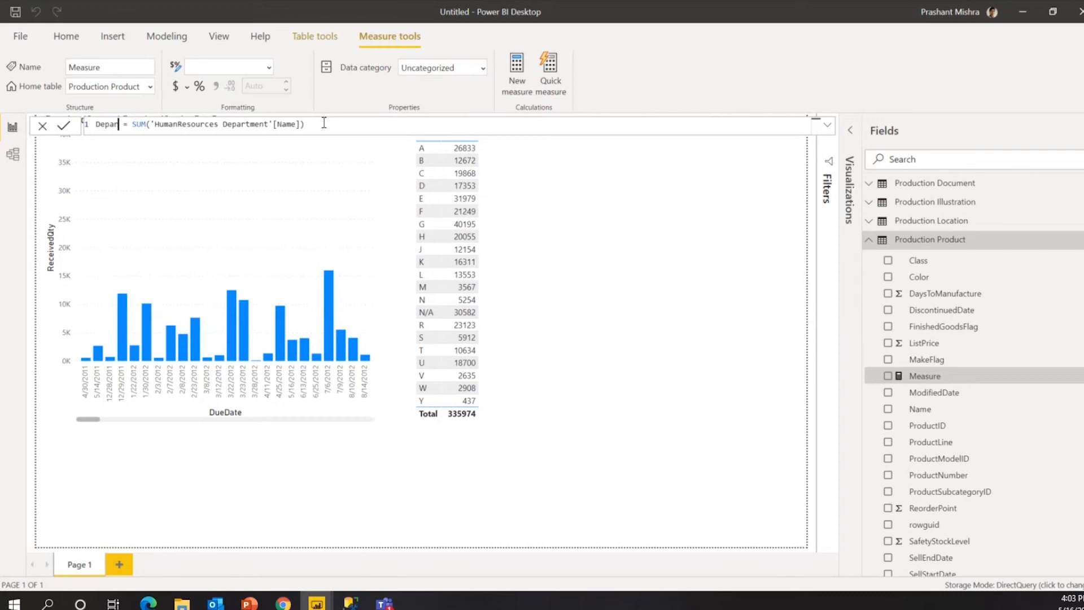
type("C")
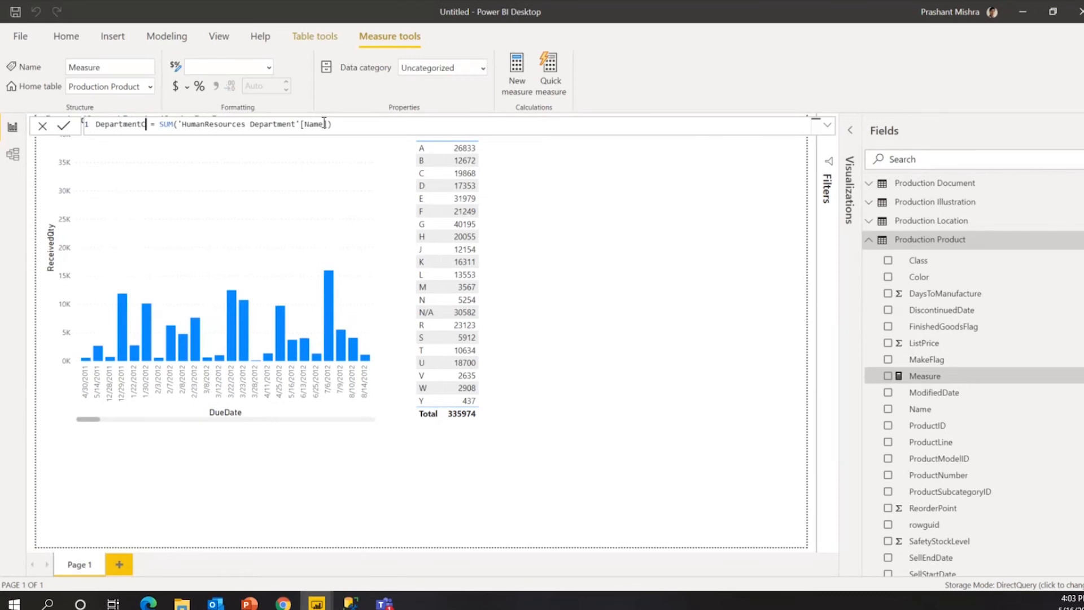
type("ount")
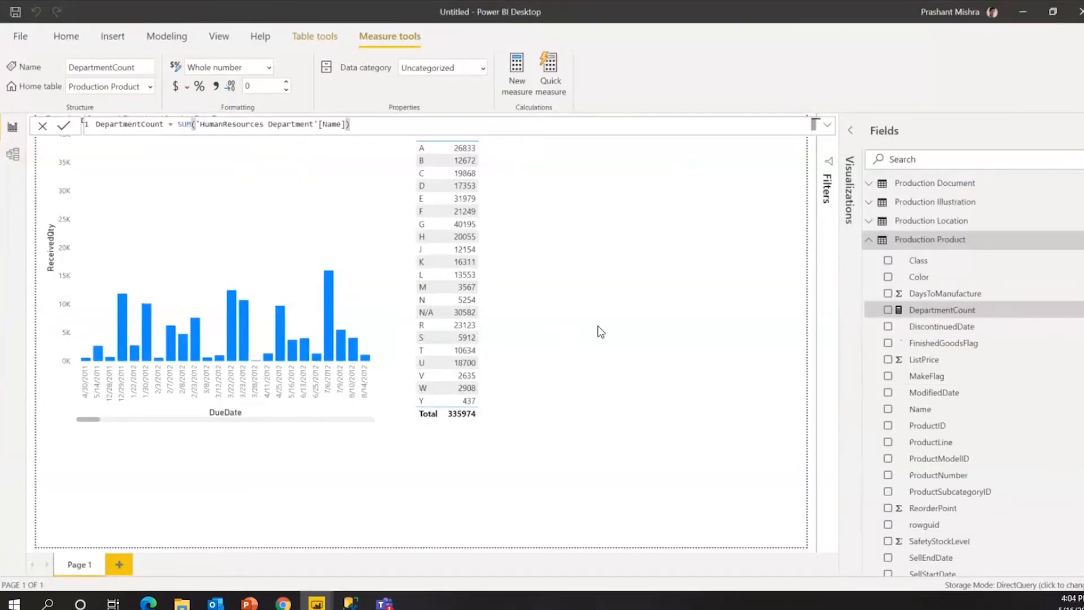
Add a KPI visual holding the DepartmentCount measure and turn it into a card.
left_click(659, 318)
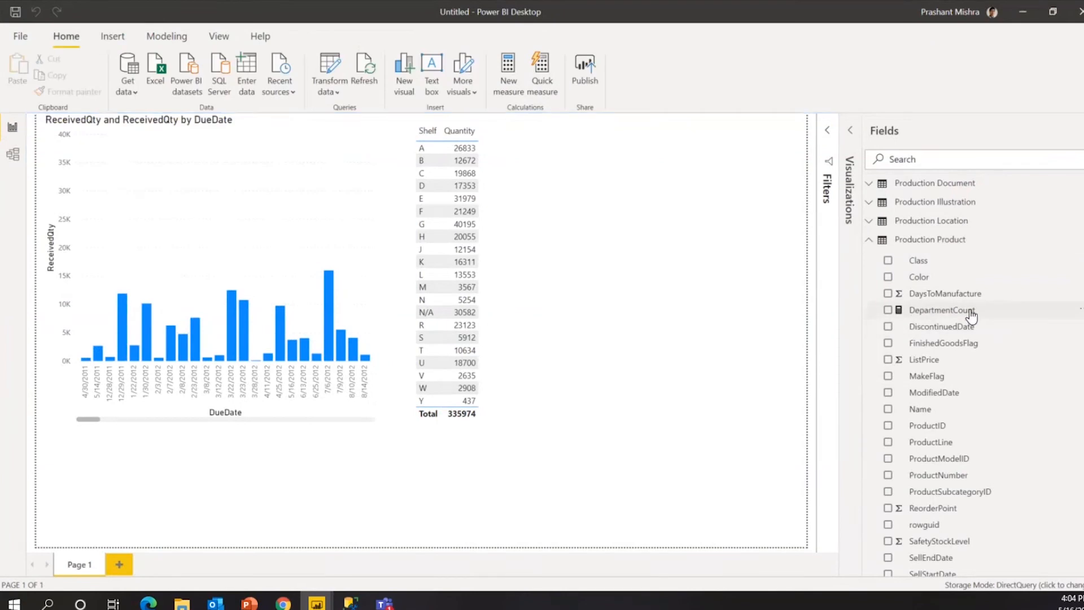
left_click(916, 314)
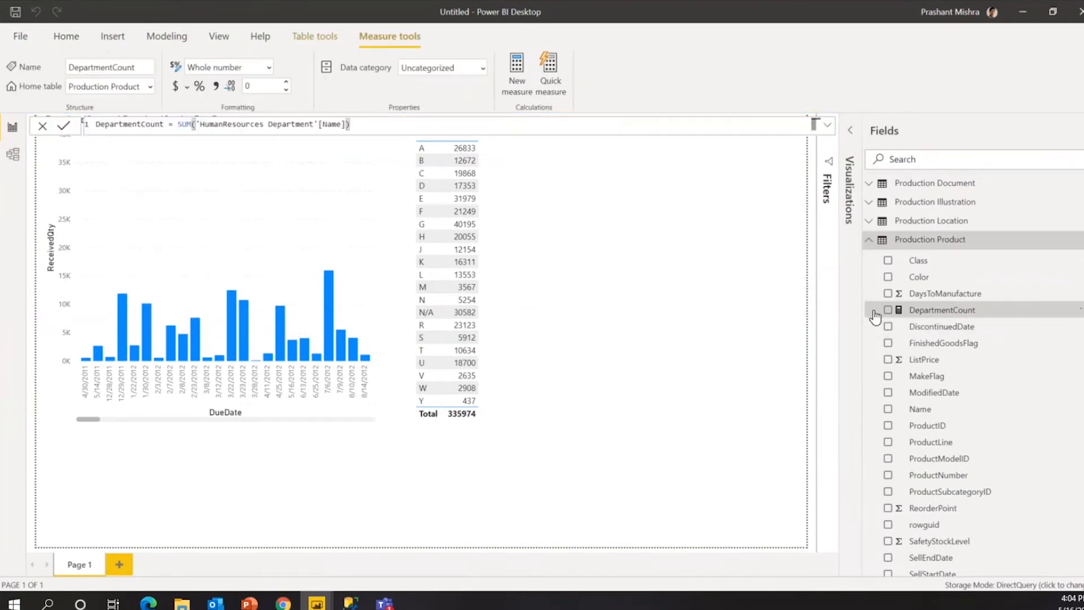
left_click(847, 132)
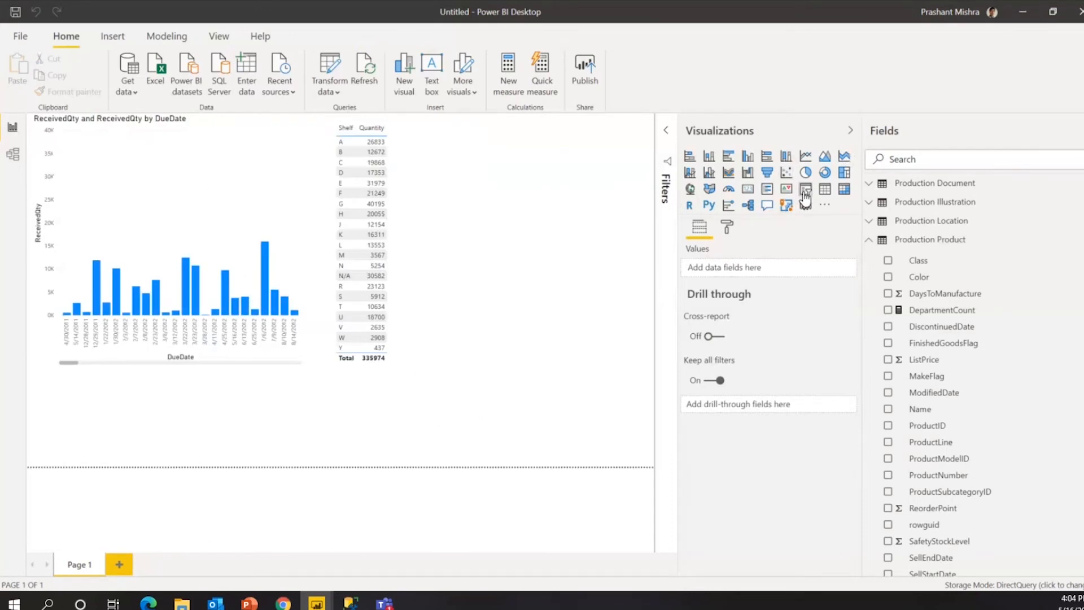
left_click(785, 191)
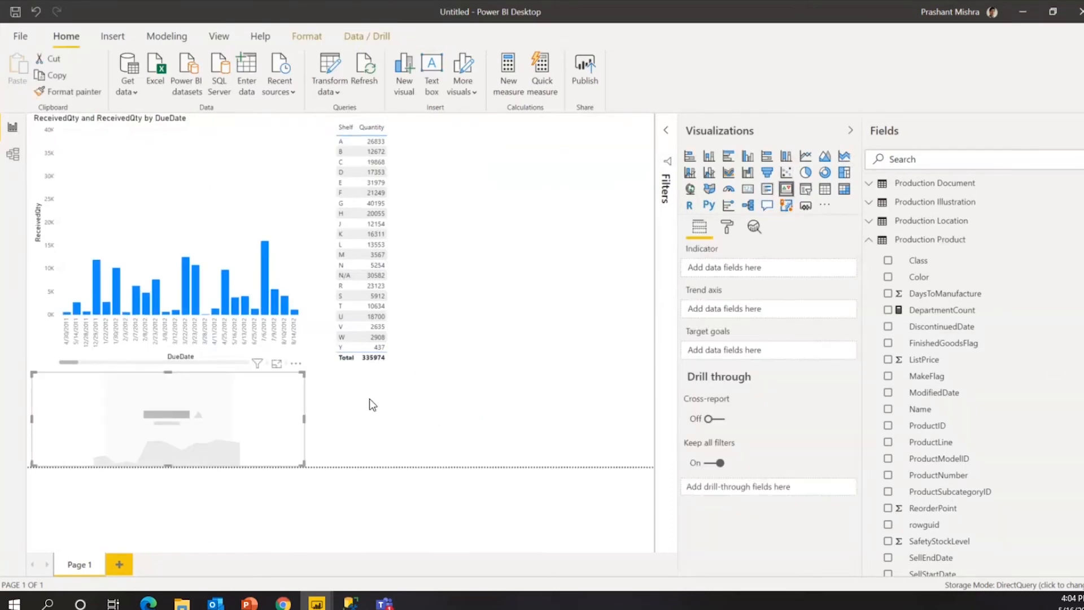
left_click_drag(933, 314, 752, 279)
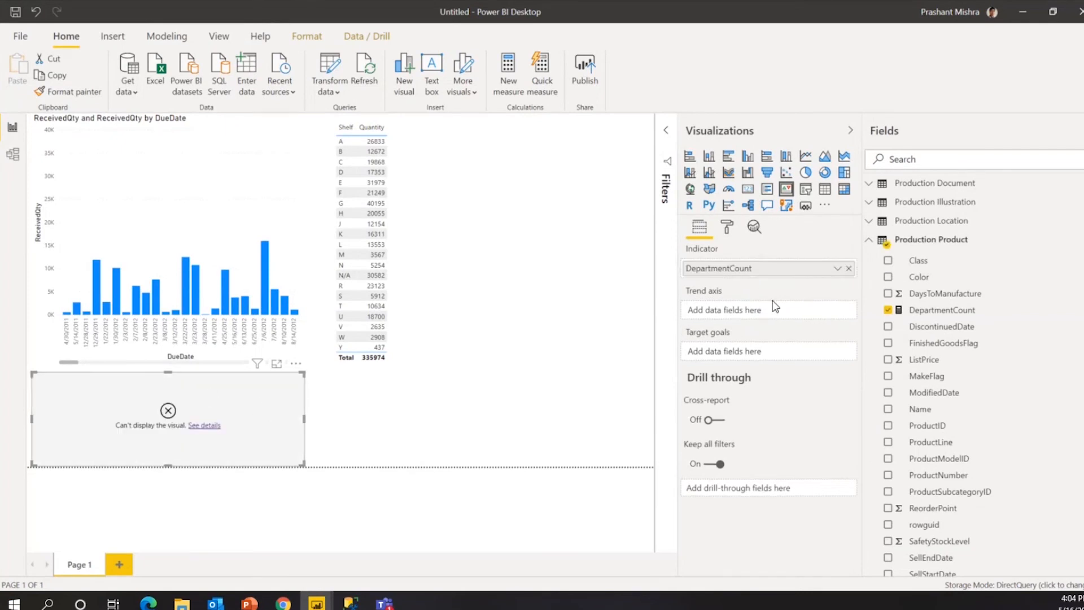
left_click(748, 188)
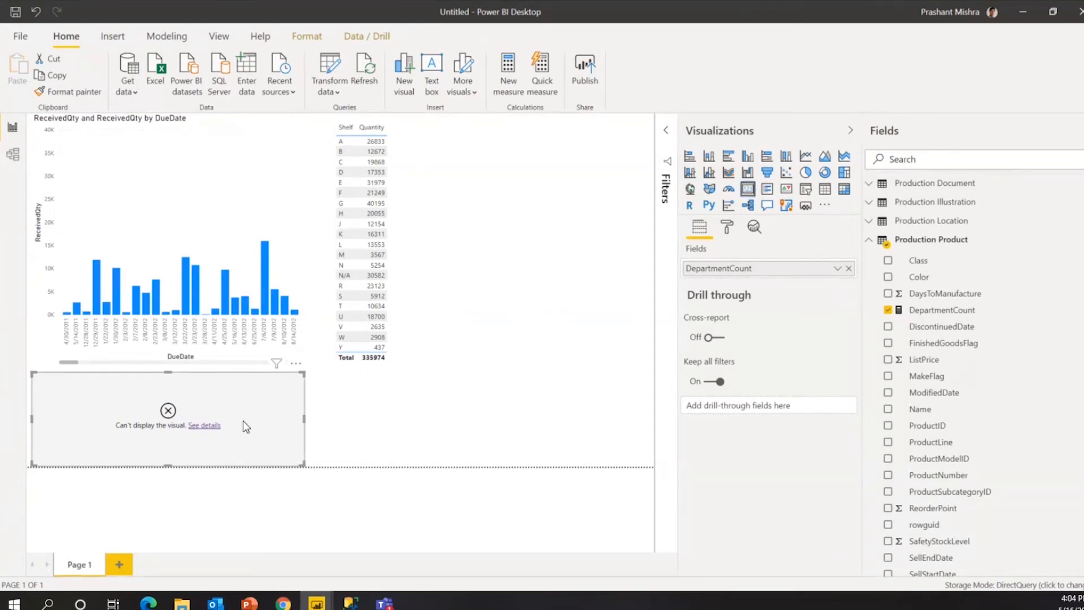
Read the SUM-on-text error details, check the field options, and reselect DepartmentCount.
left_click(211, 426)
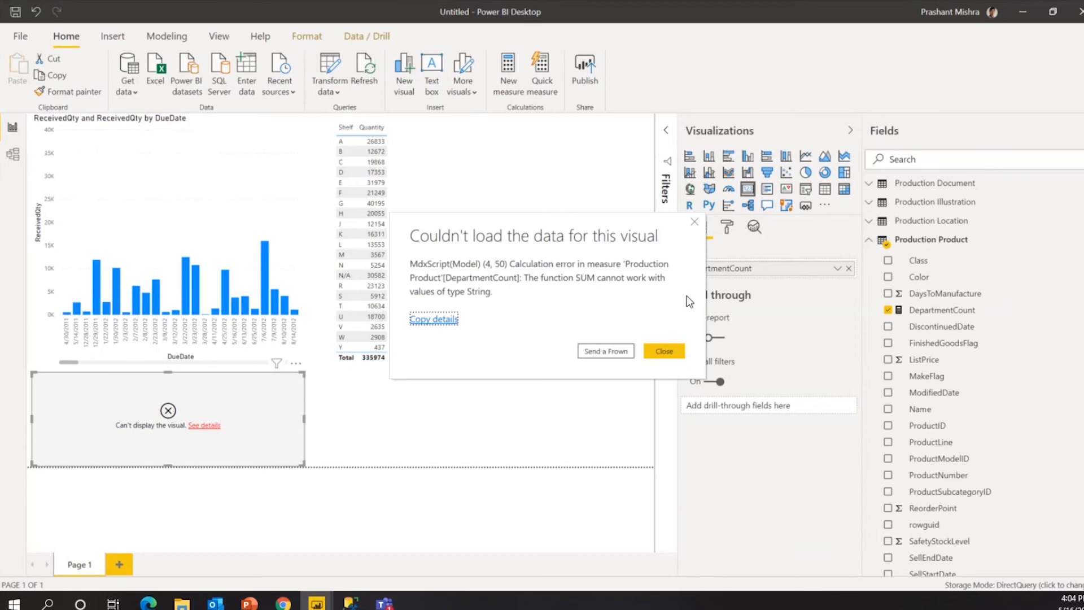
left_click(657, 349)
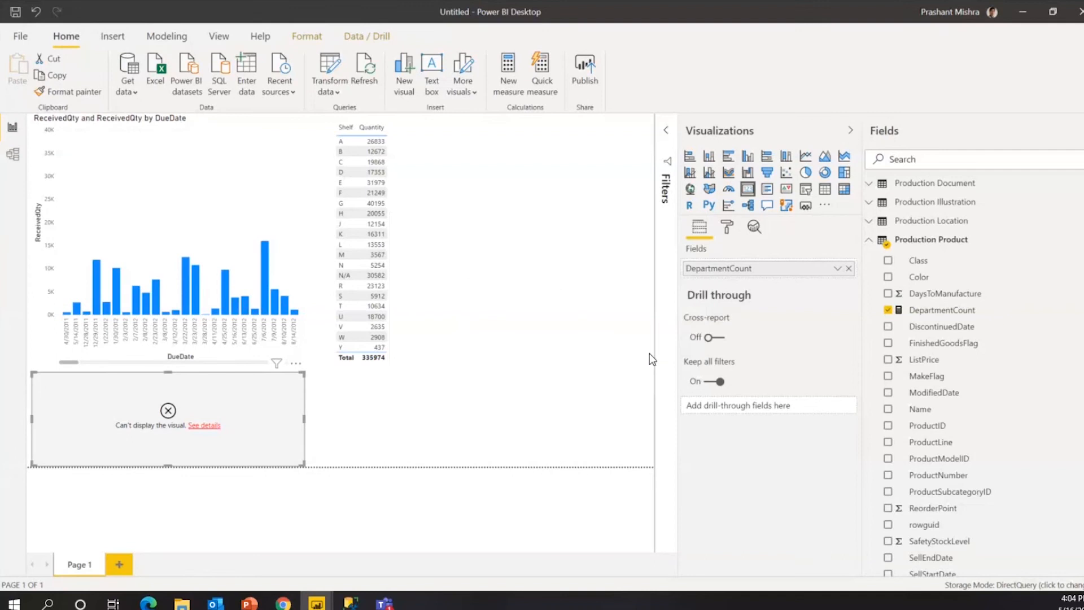
left_click(836, 269)
left_click(751, 259)
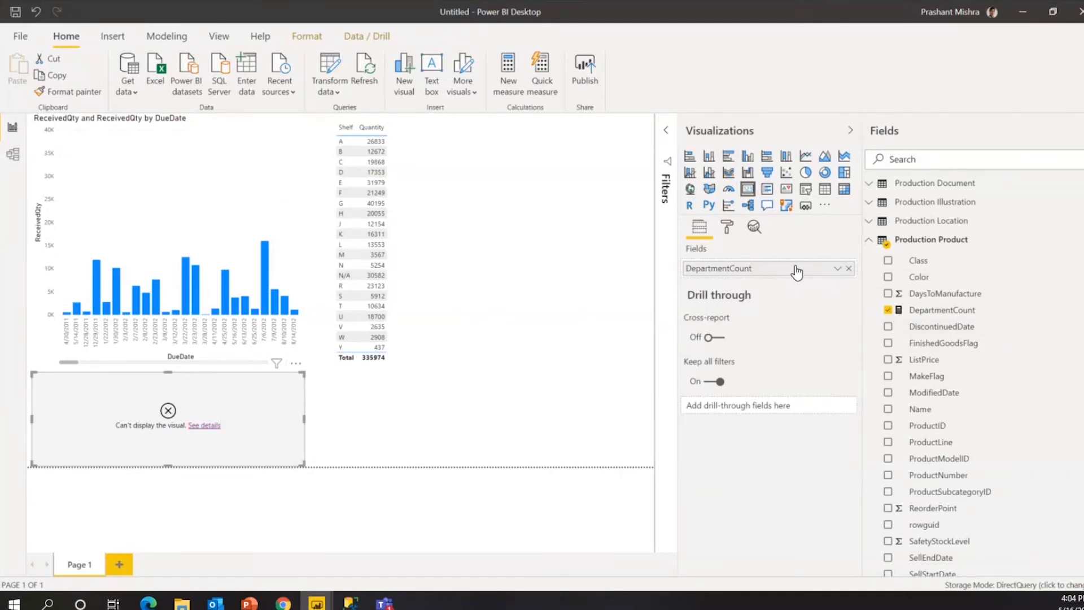
left_click(938, 309)
Change the DepartmentCount formula from SUM to COUNT('HumanResources Department'[Name]) and commit it.
left_click(327, 126)
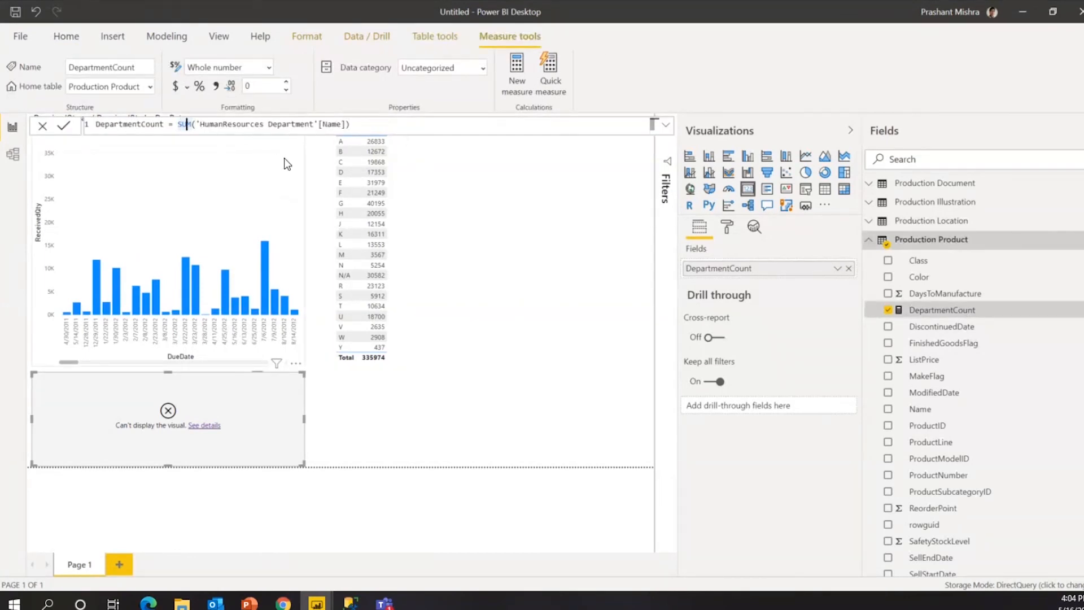
key("Right")
key("shift+Left")
key("shift+Left")
key("shift+Left")
type("C")
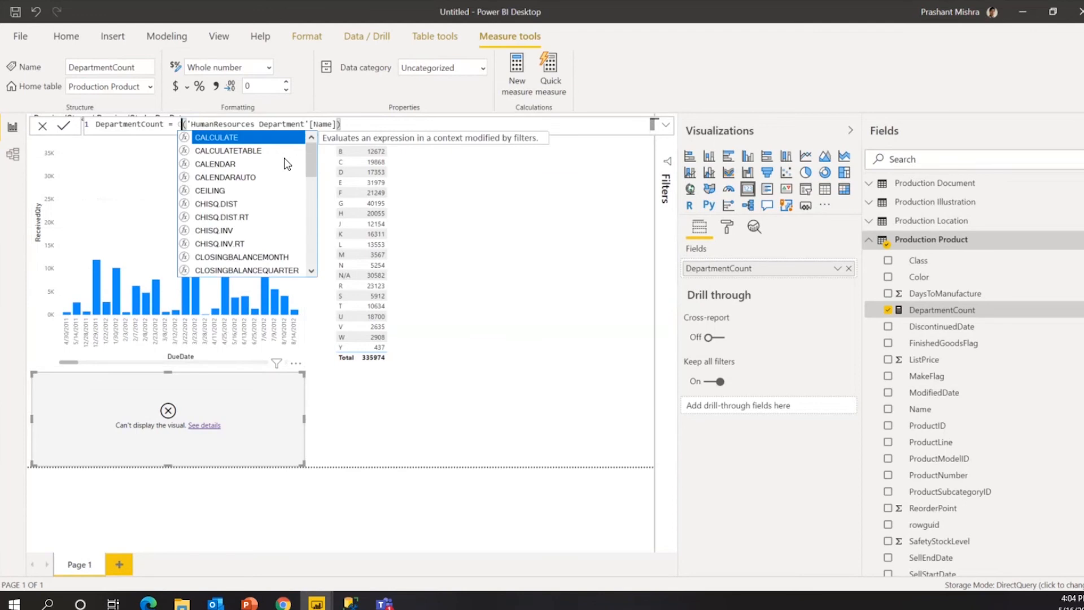
type("OUNT")
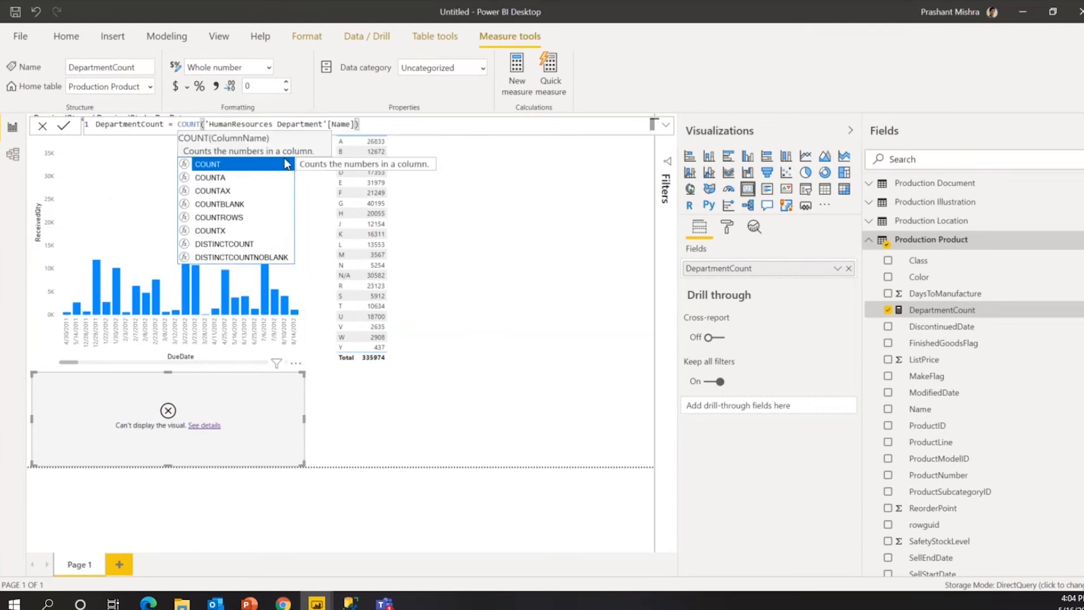
left_click(284, 160)
left_click(412, 130)
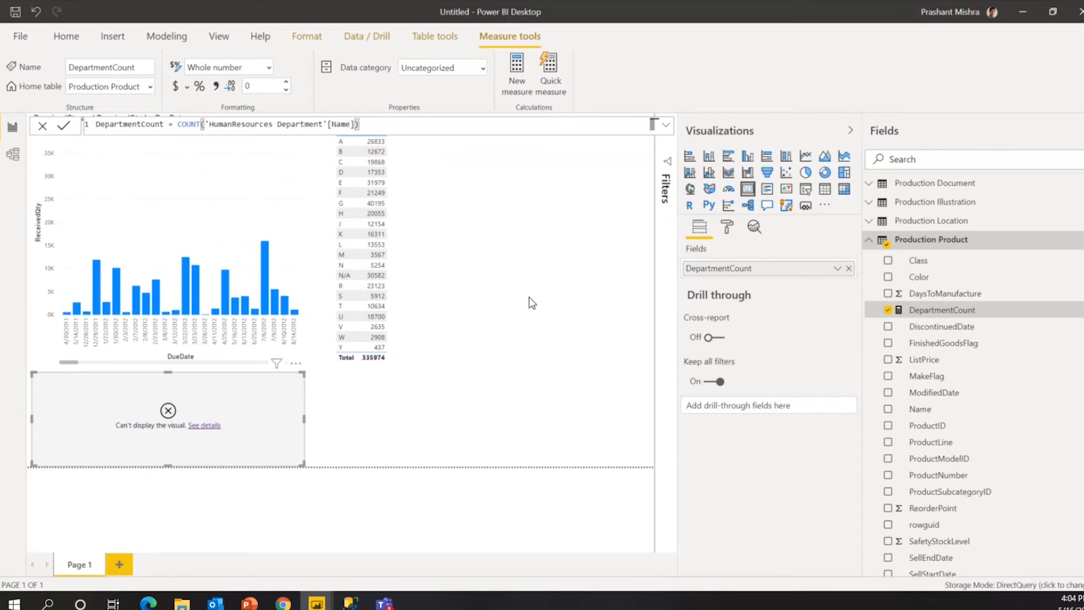
key("alt+Tab")
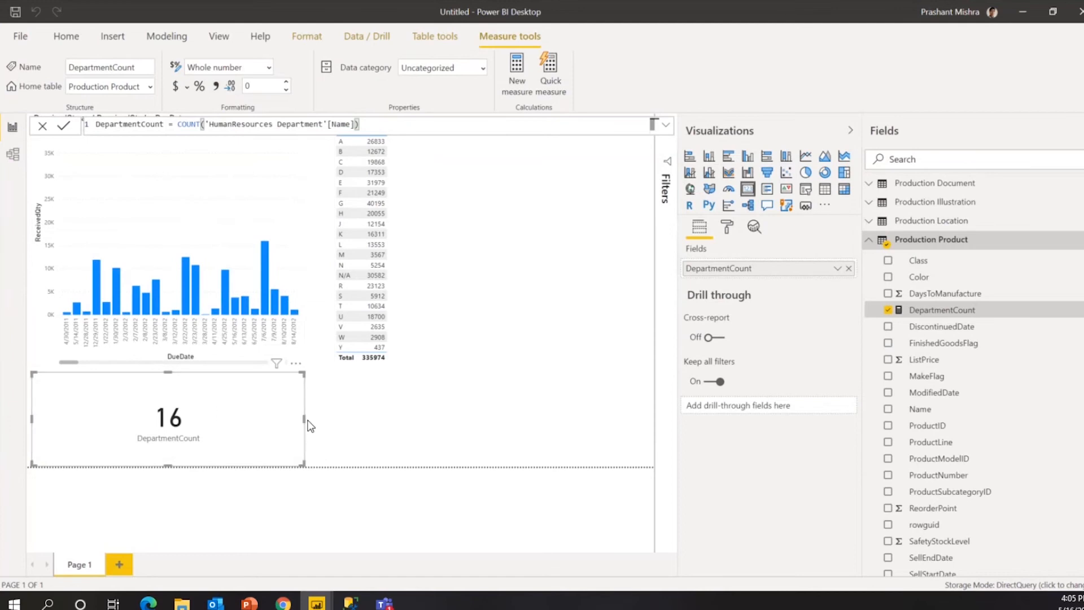
Narrow the DepartmentCount card showing 16, then open the Production Product table's options.
left_click_drag(306, 419, 151, 419)
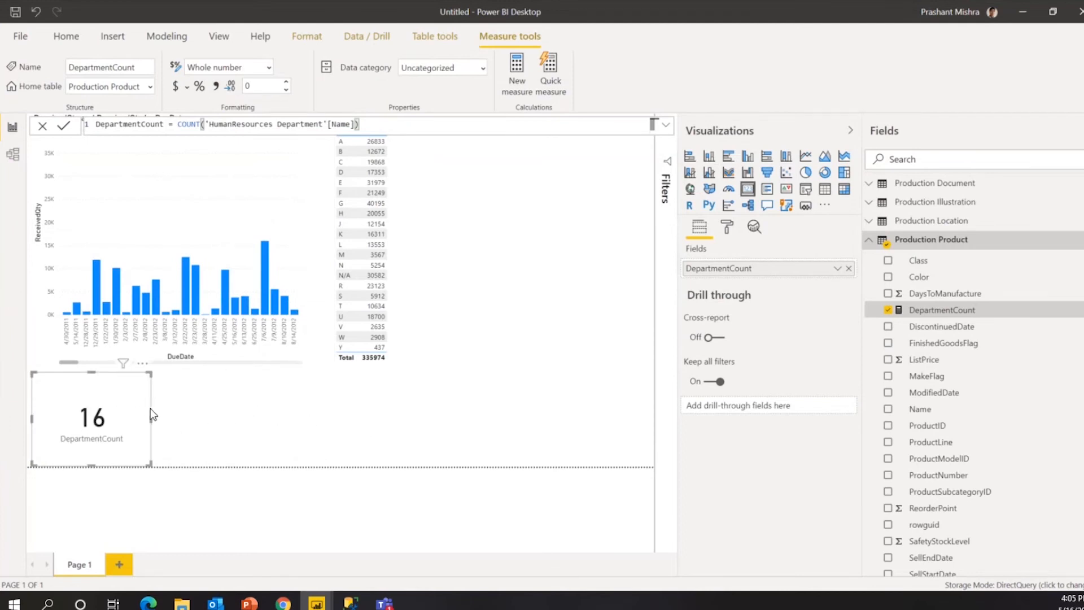
left_click(413, 431)
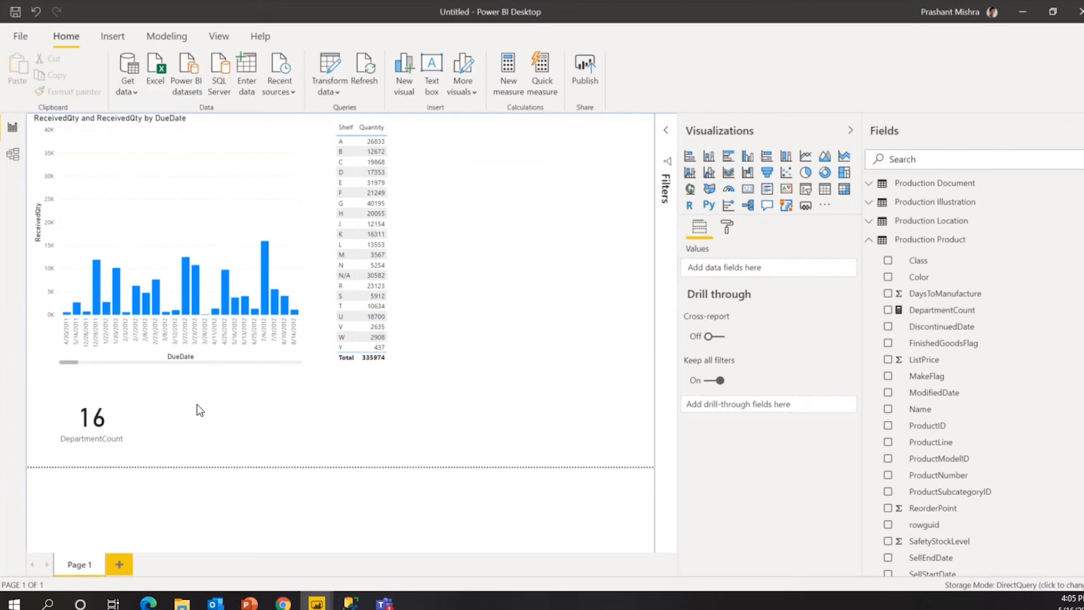
left_click(125, 415)
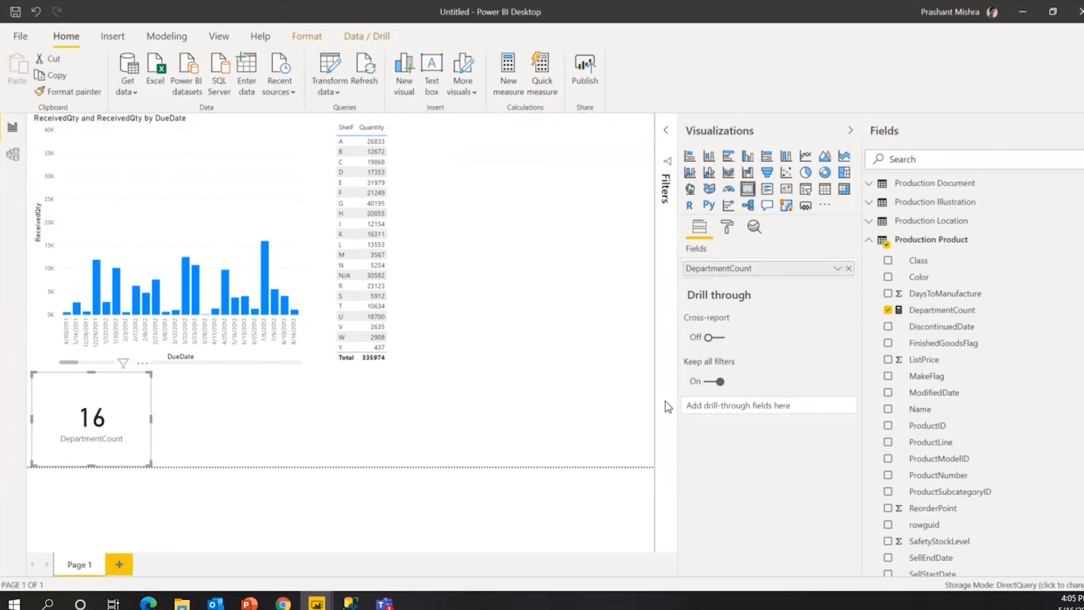
left_click(954, 314)
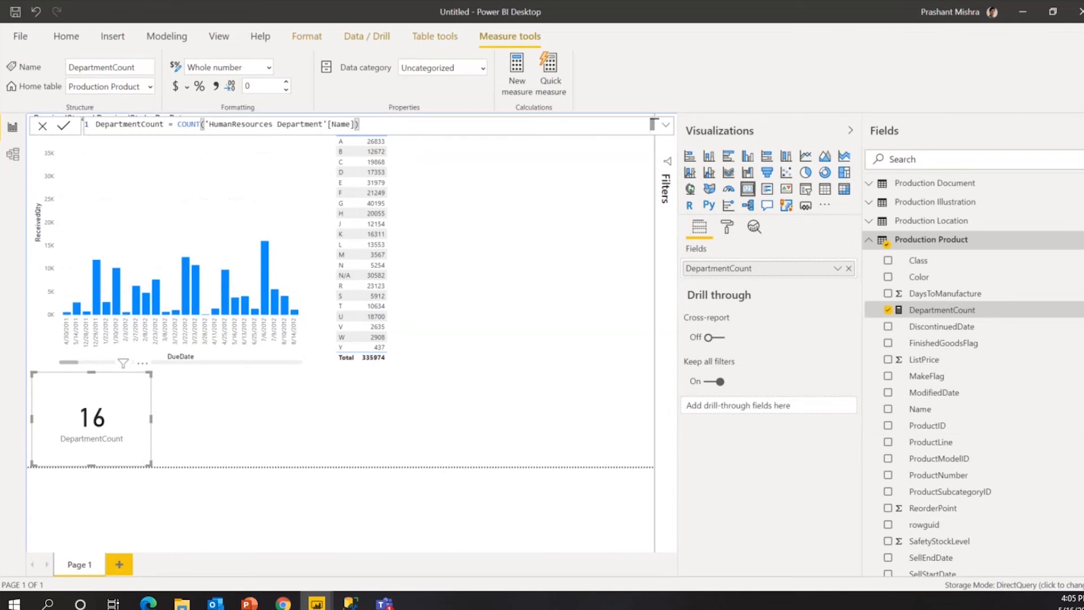
left_click(1082, 239)
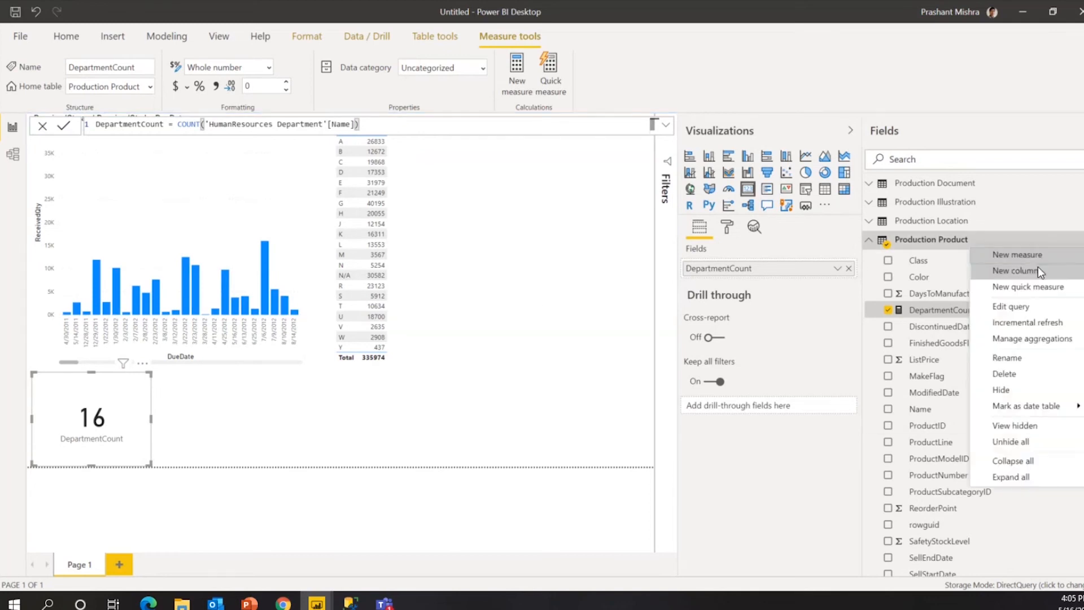
Add a new column to Production Product with formula 'Production Product'[ProductModelID] & 'Production Product'[Class].
left_click(1021, 270)
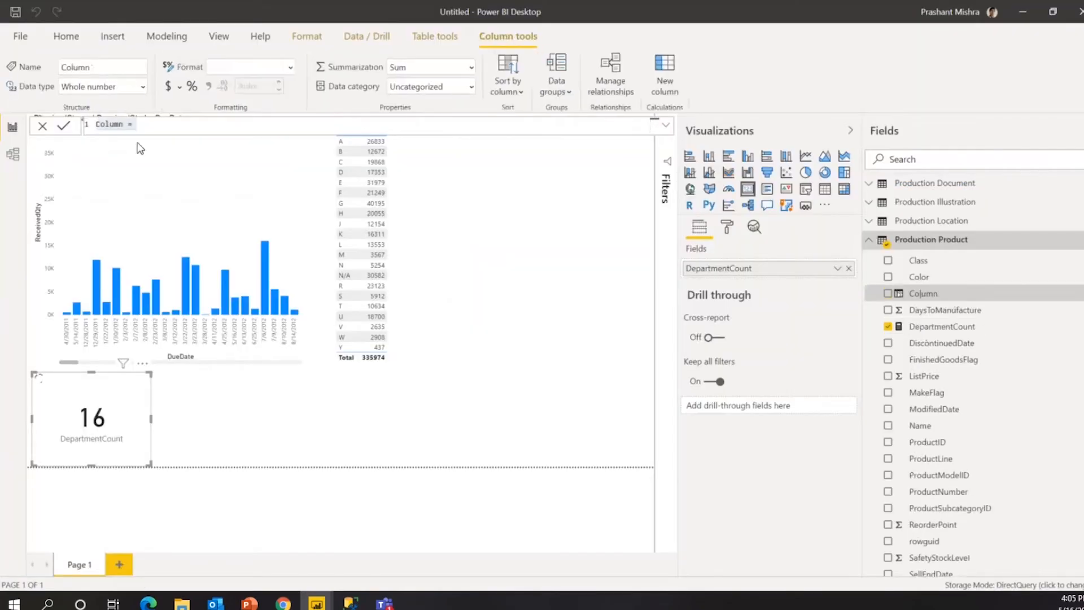
triple_click(148, 133)
left_click(158, 133)
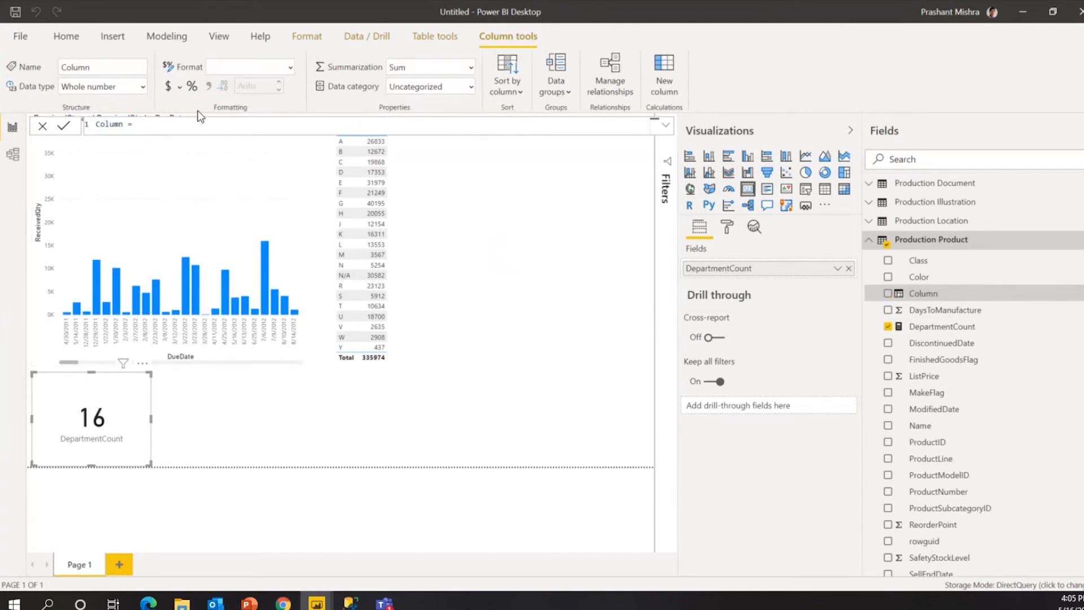
type("de")
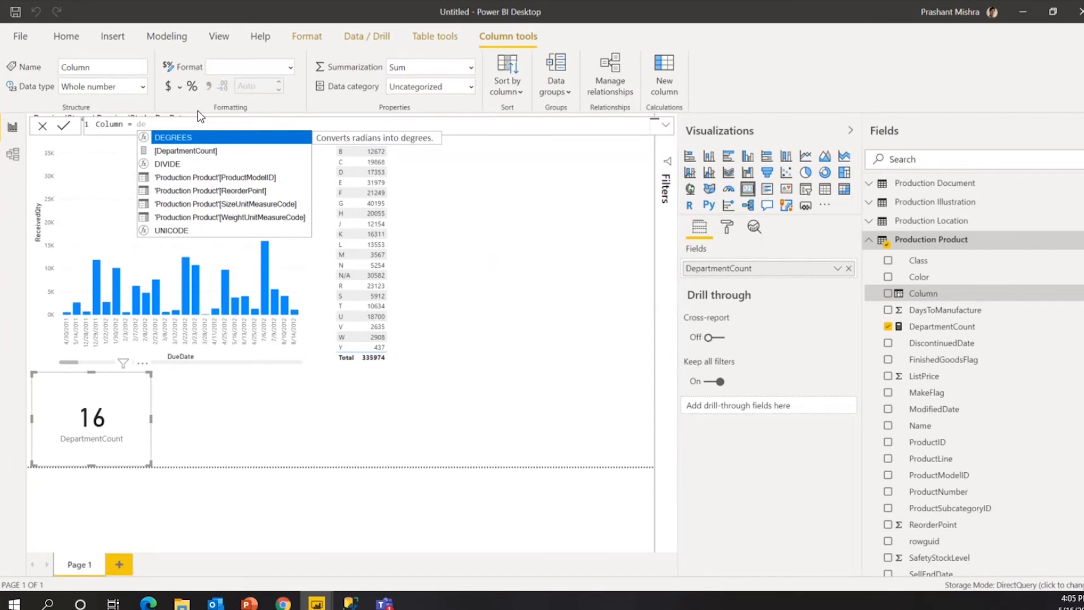
key("Down")
key("Down")
key("Down")
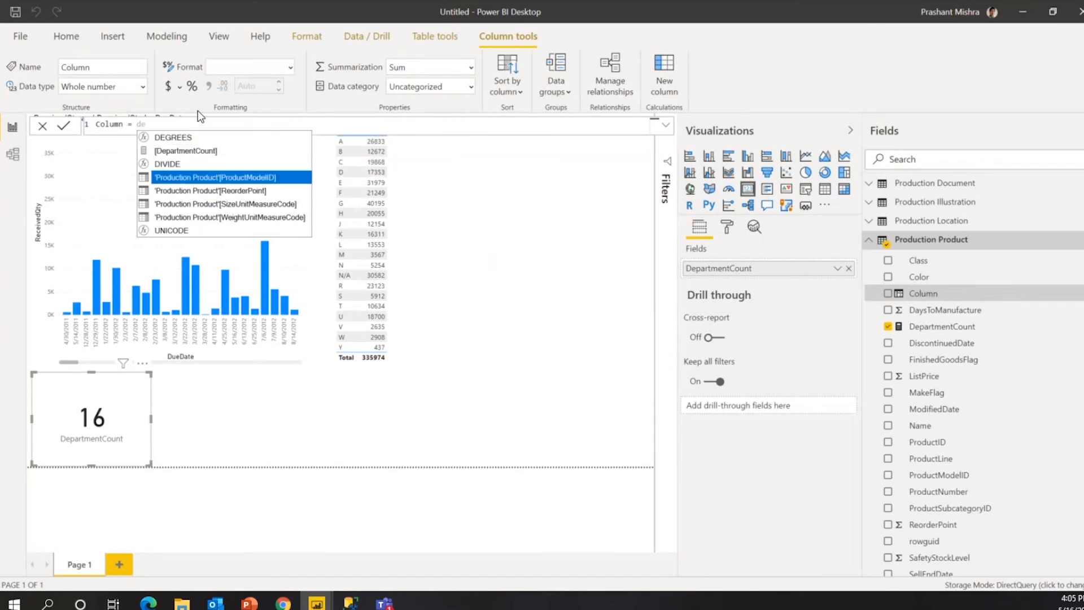
key("Tab")
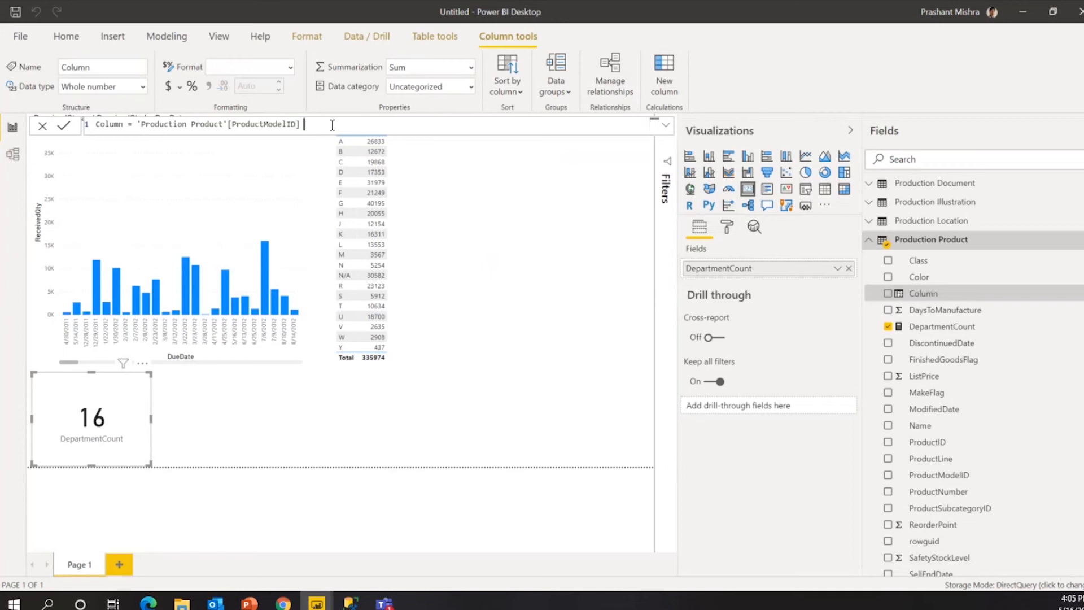
type("& Pro")
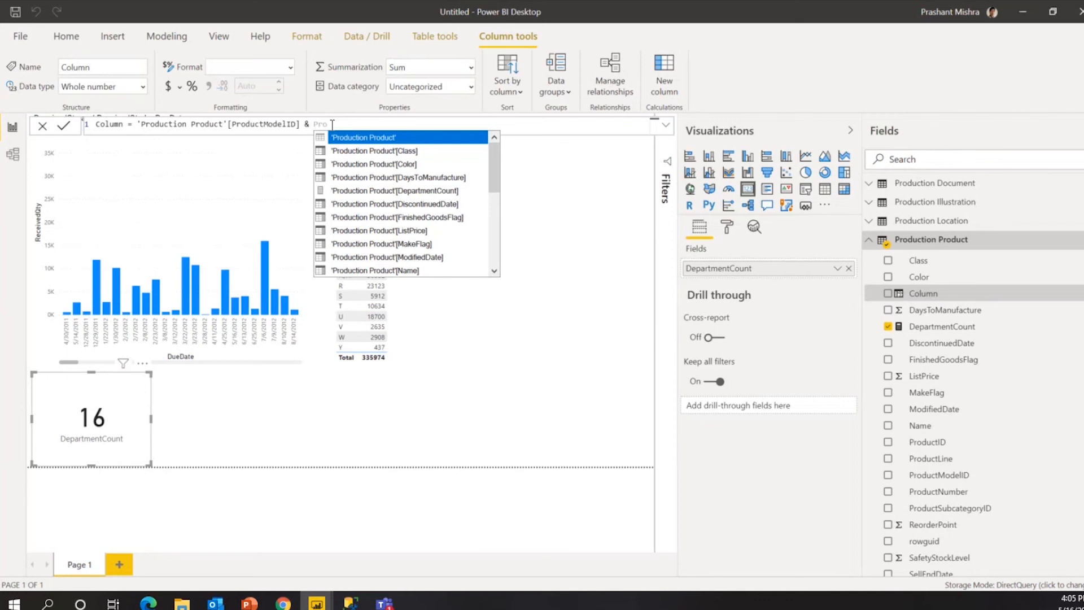
left_click(364, 151)
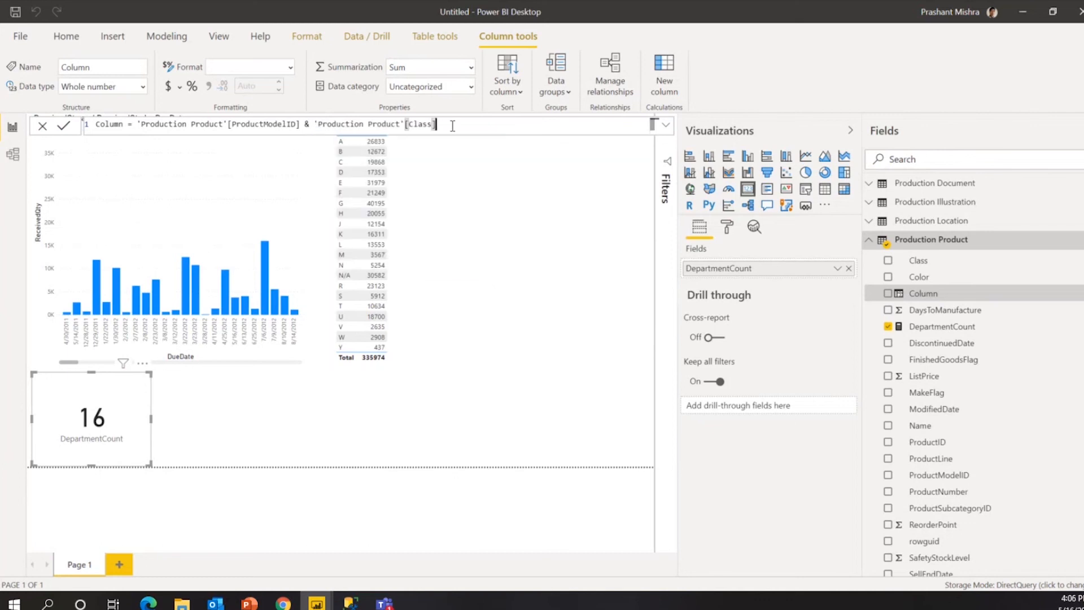
Rename the column CustomColumn, commit it, and select the new field.
key("Home")
key("shift+Right")
key("shift+Right")
key("shift+Right")
key("shift+Right")
key("shift+Right")
key("shift+Right")
type("CustomC")
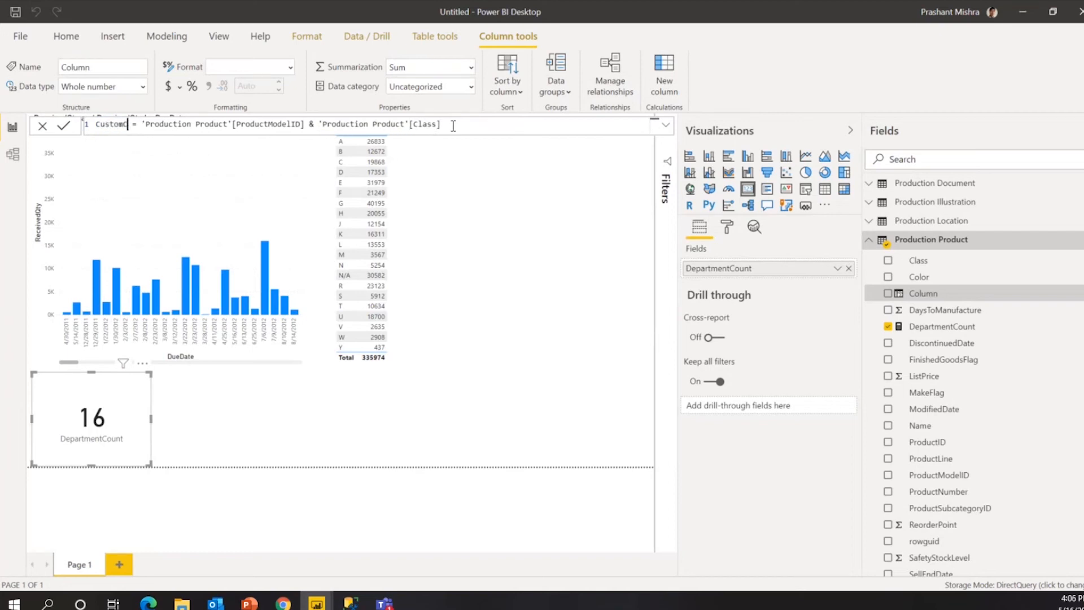
type("olumn")
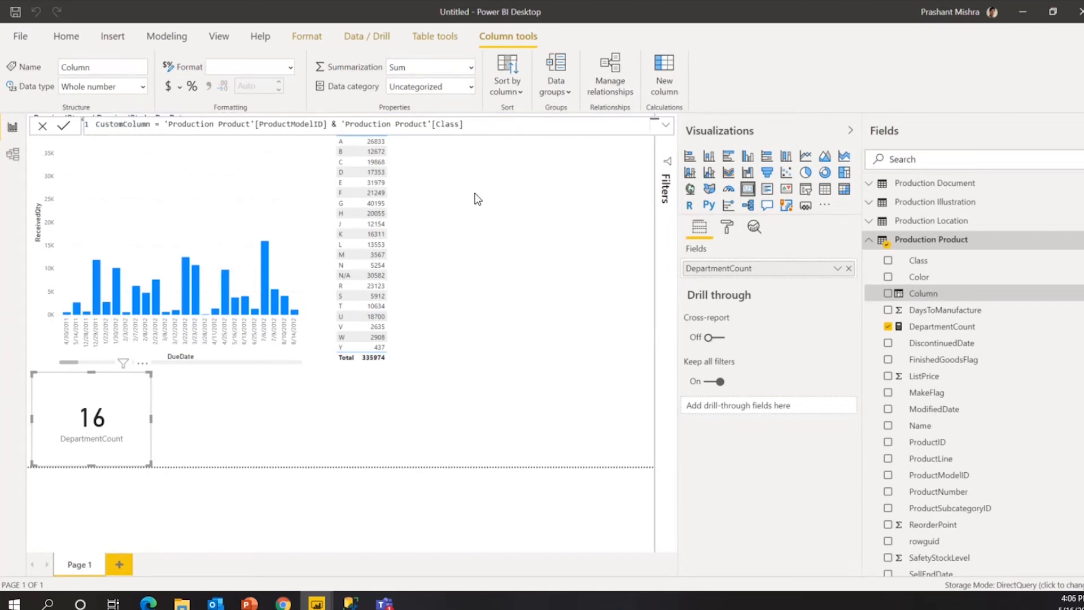
key("Return")
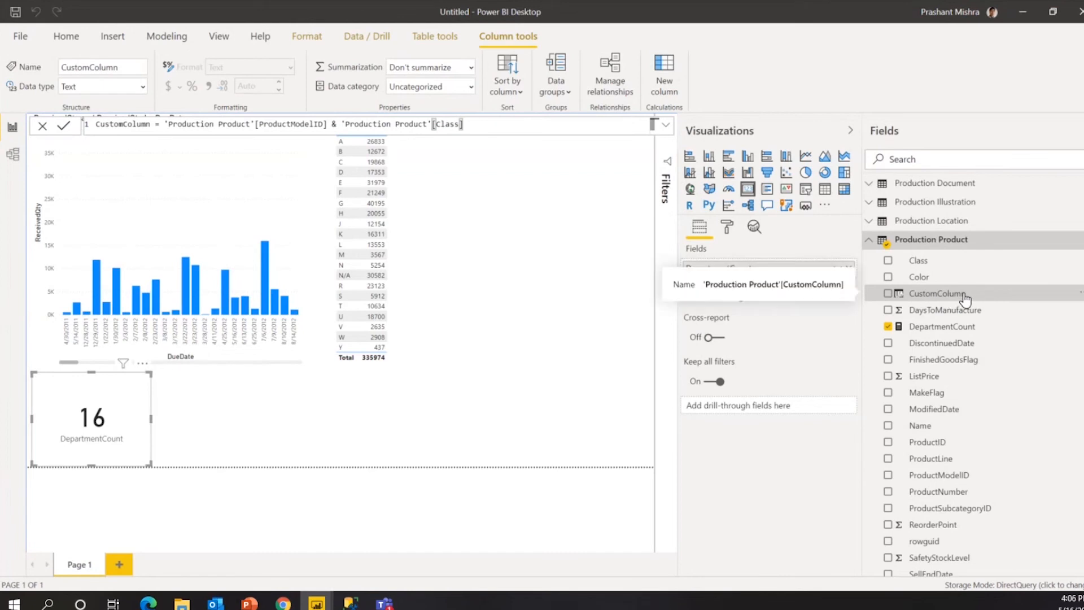
left_click(556, 257)
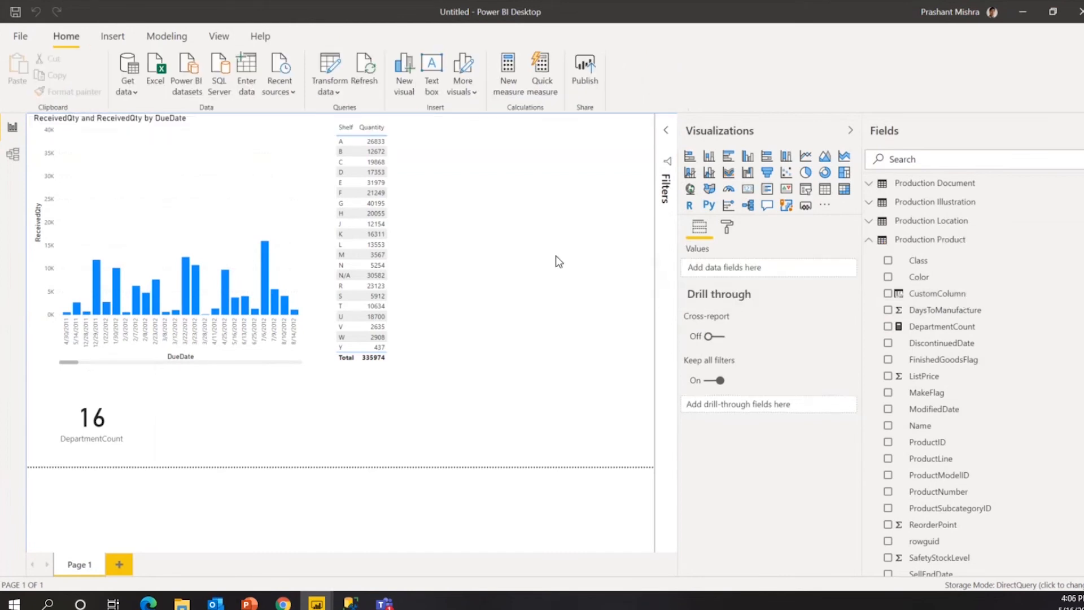
left_click(951, 293)
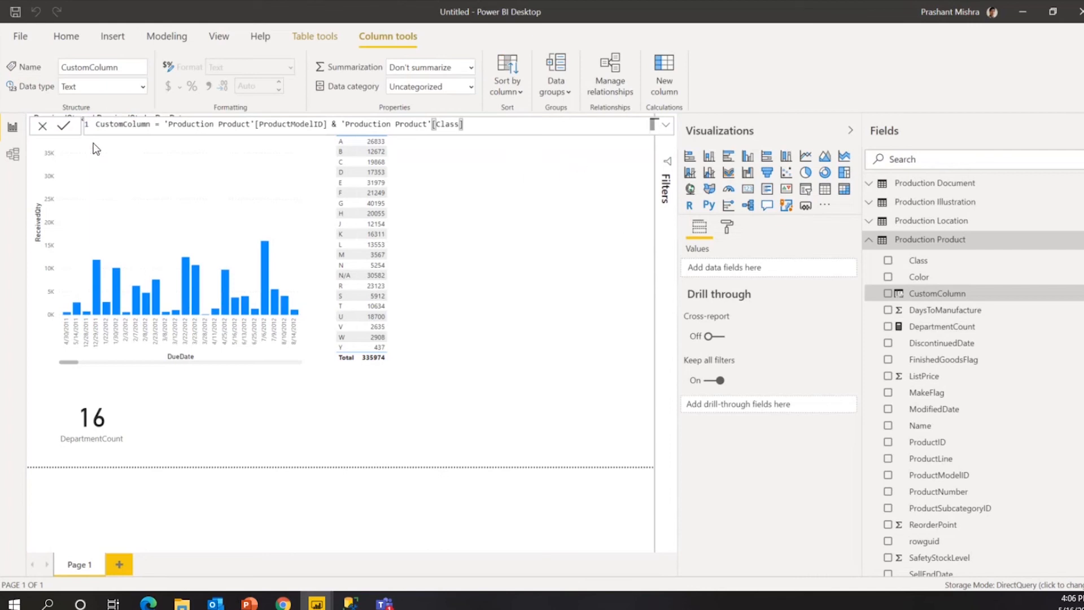
mouse_move(319, 603)
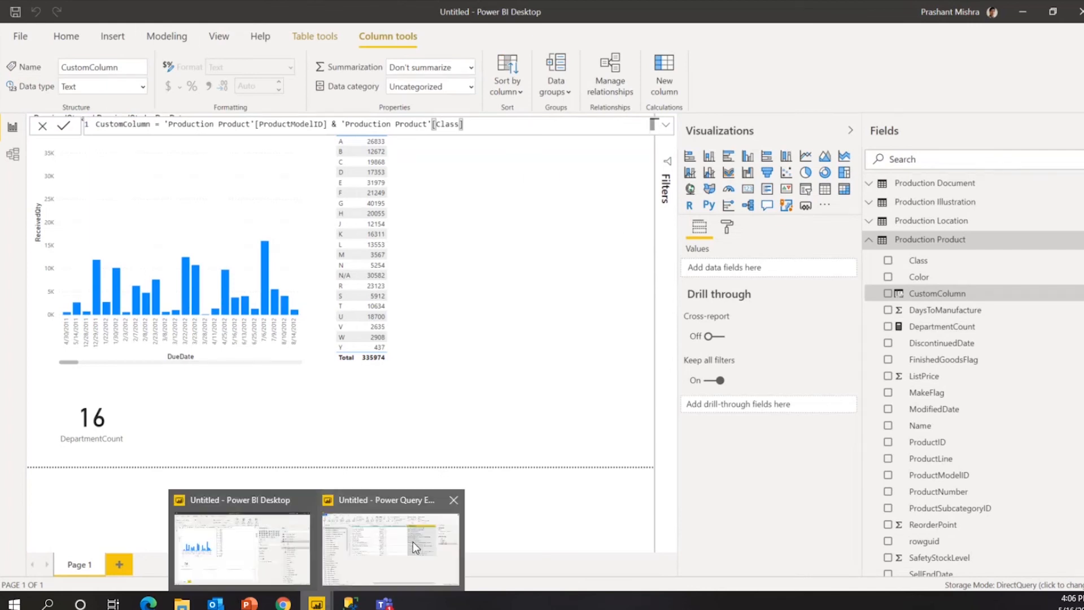
left_click(412, 542)
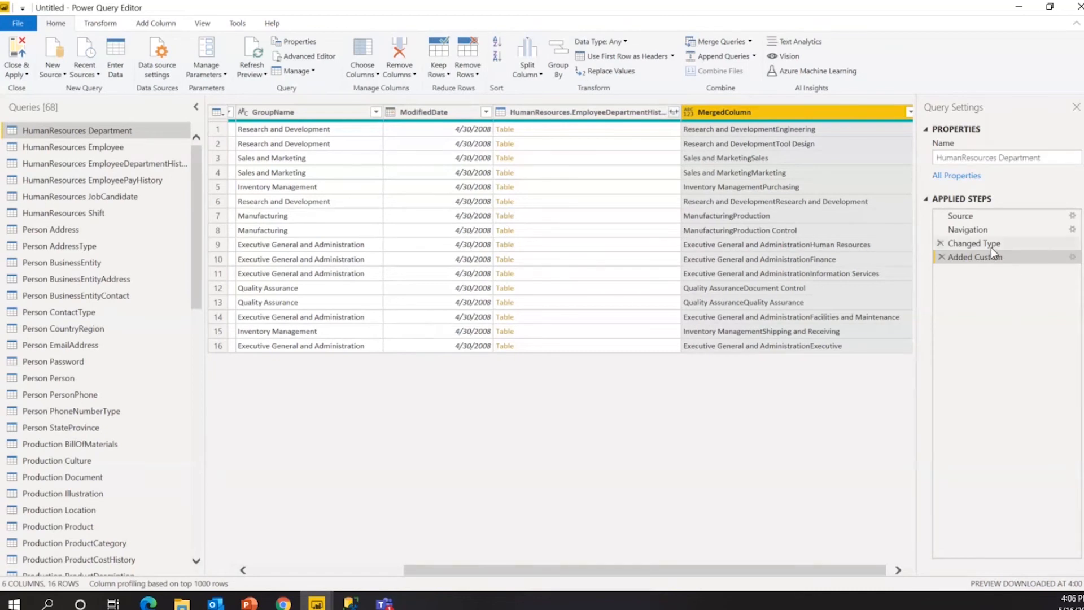
left_click(1074, 257)
left_click_drag(403, 258, 429, 258)
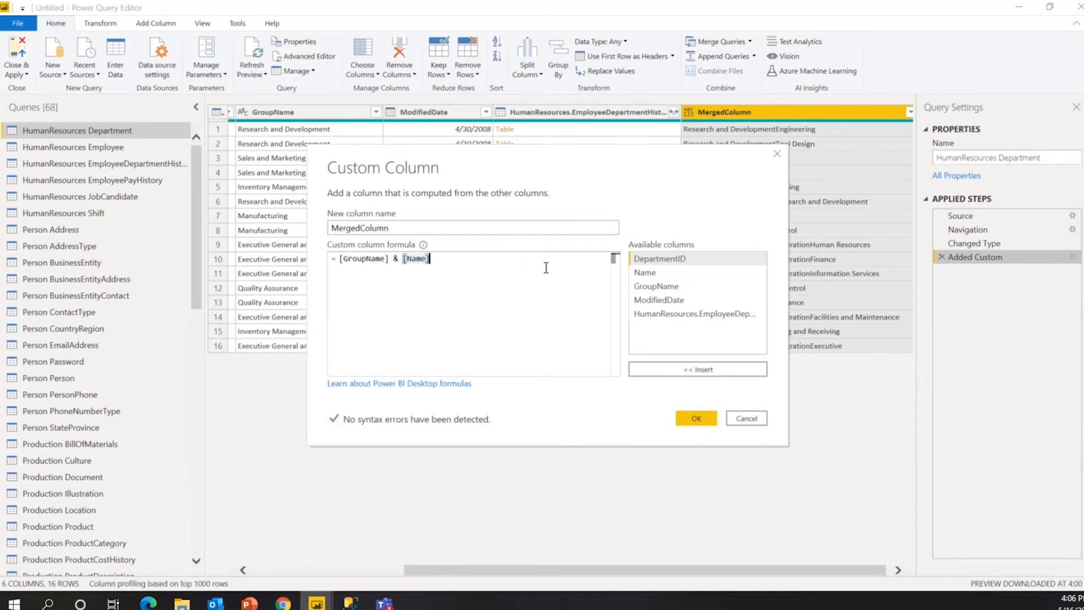
left_click(755, 424)
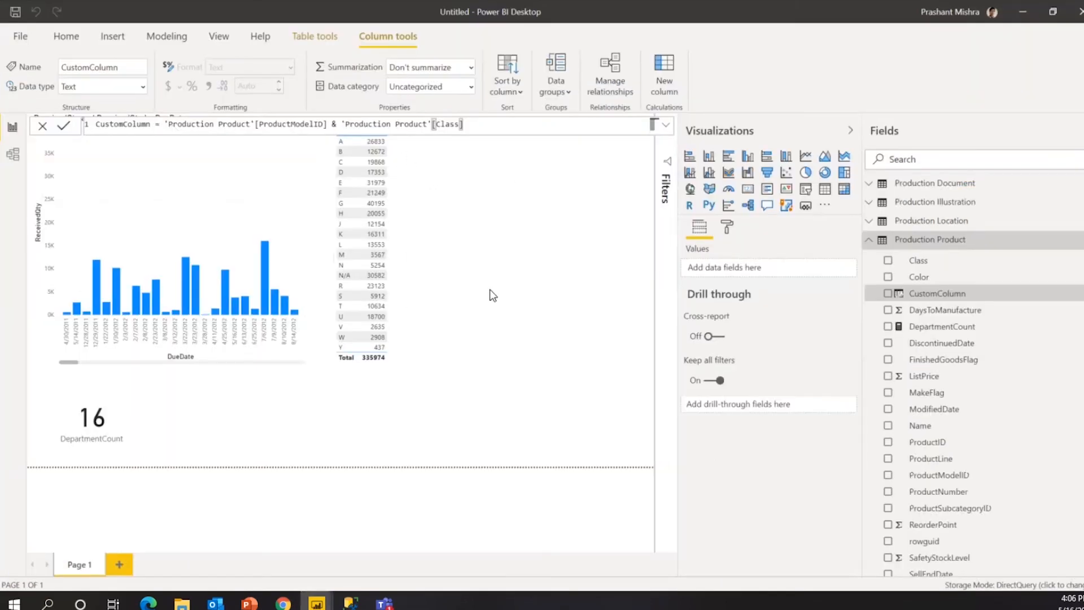
left_click(501, 335)
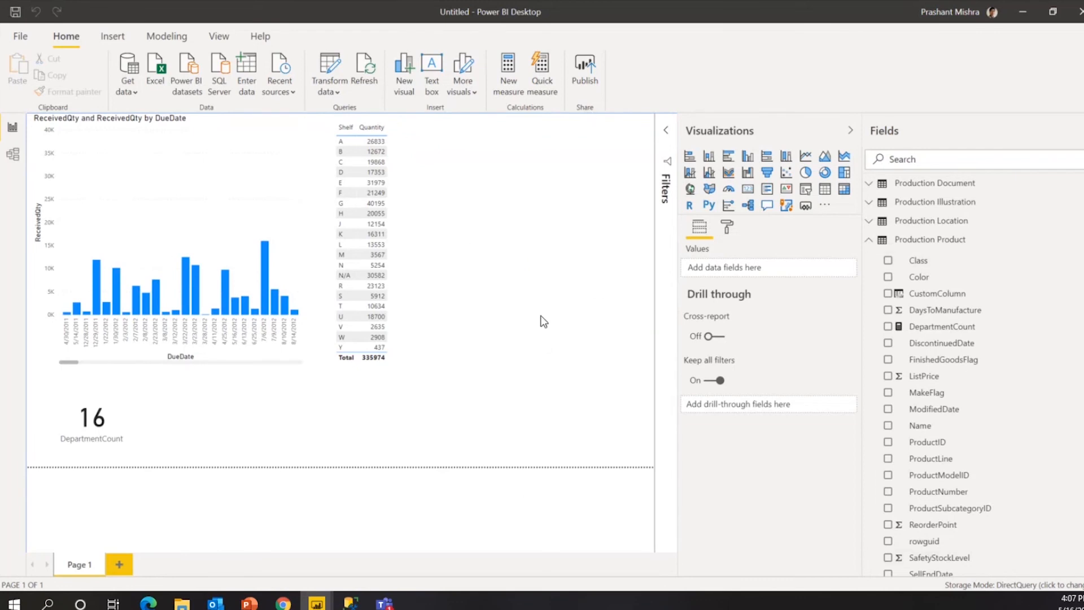
Cancel an Insert > Image attempt, then return to the slideshow's calculated columns slide.
left_click(104, 36)
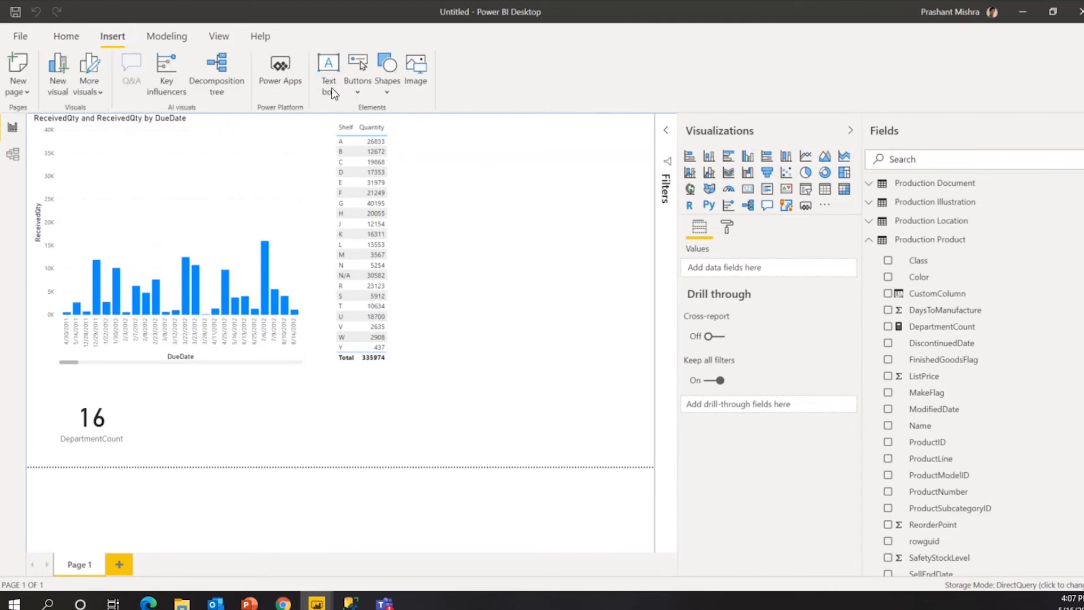
left_click(415, 90)
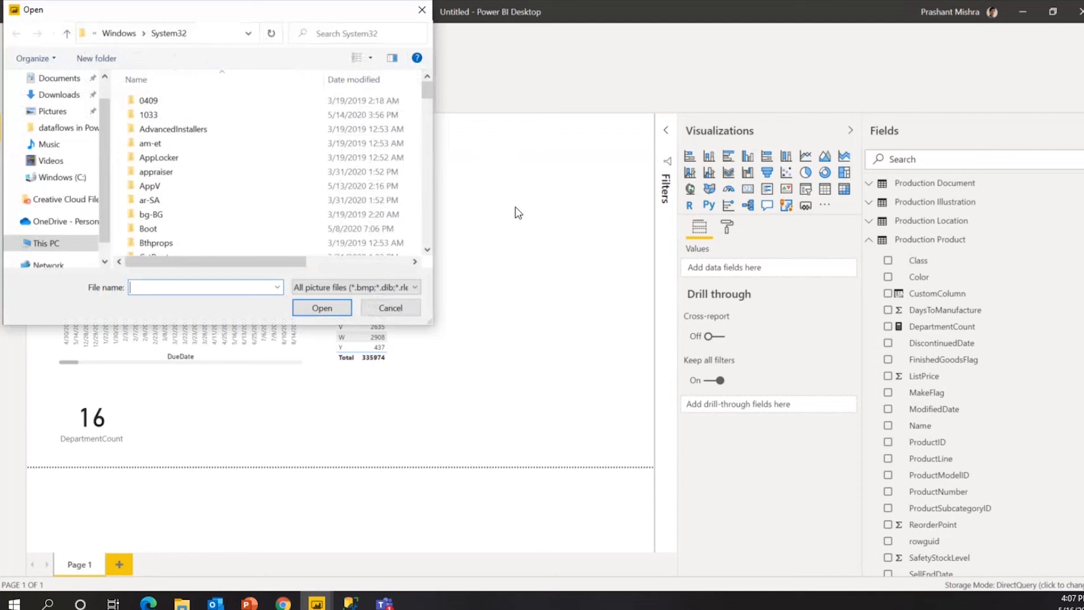
key("Escape")
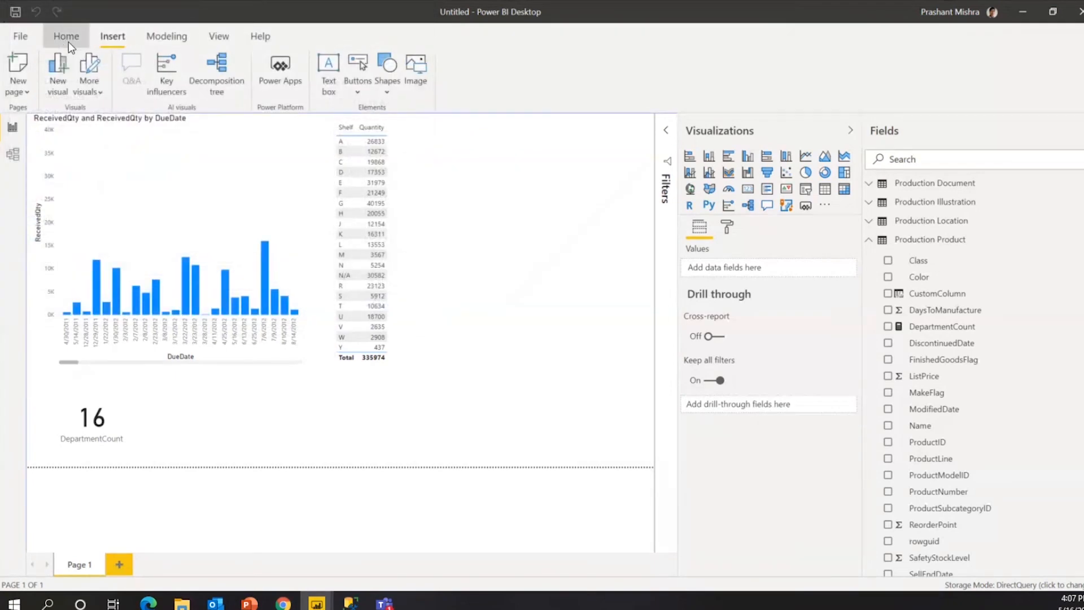
left_click(66, 38)
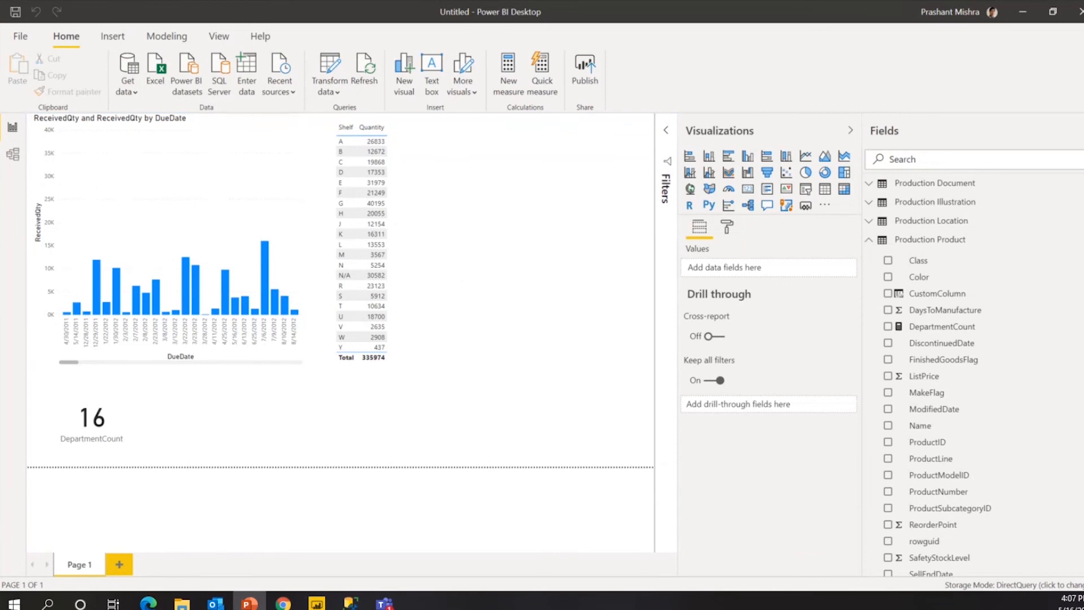
key("alt+Tab")
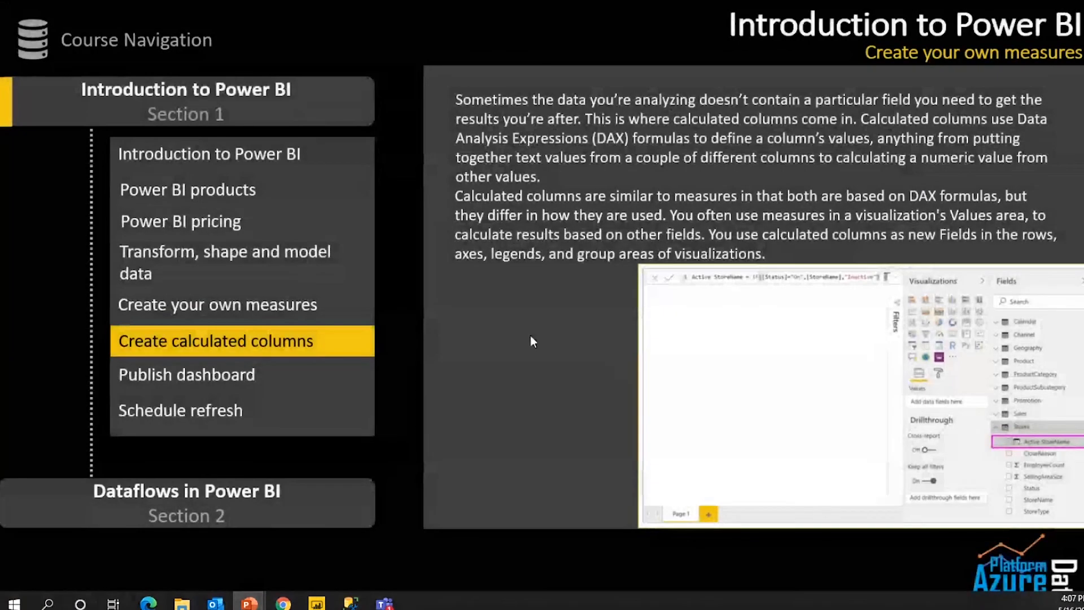
left_click(578, 309)
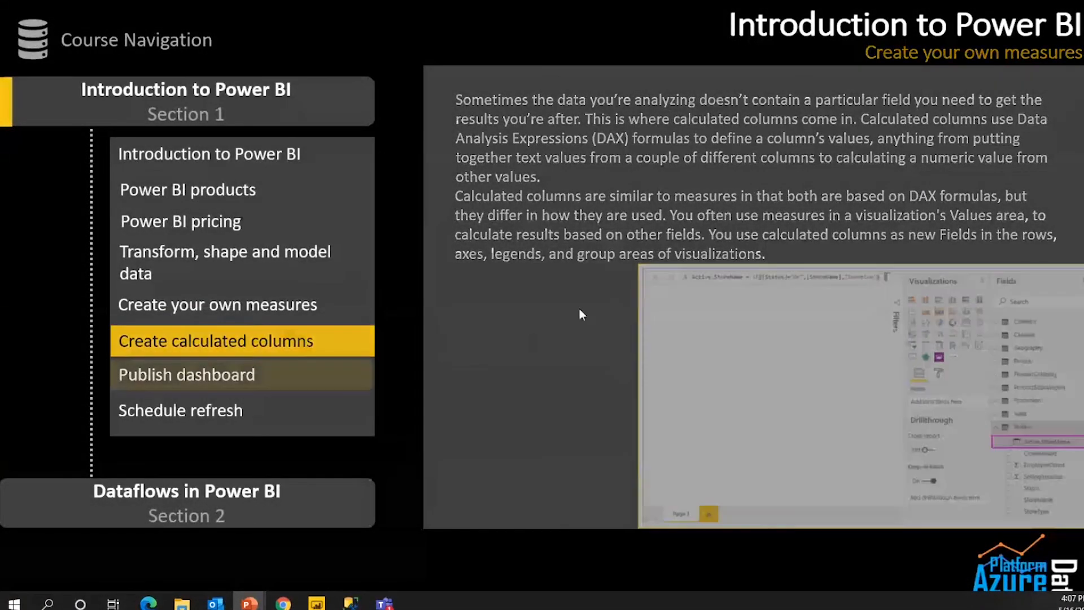
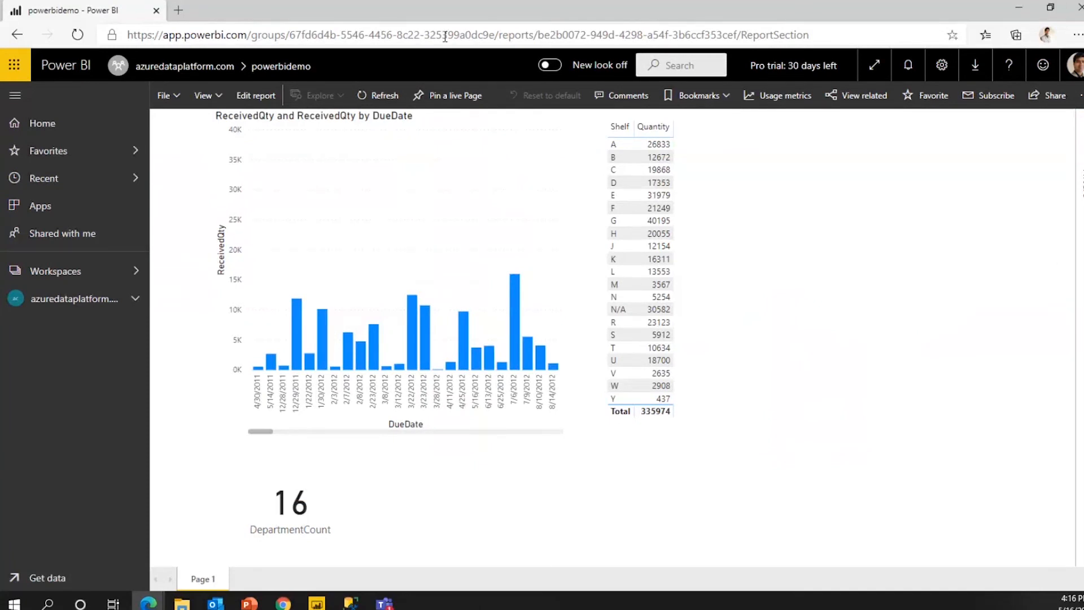
Refresh the data of the published powerbidemo report in Power BI Service.
left_click(368, 100)
In the azuredataplatform workspace's datasets list, open the powerbidemo dataset's settings.
left_click(67, 299)
left_click(381, 173)
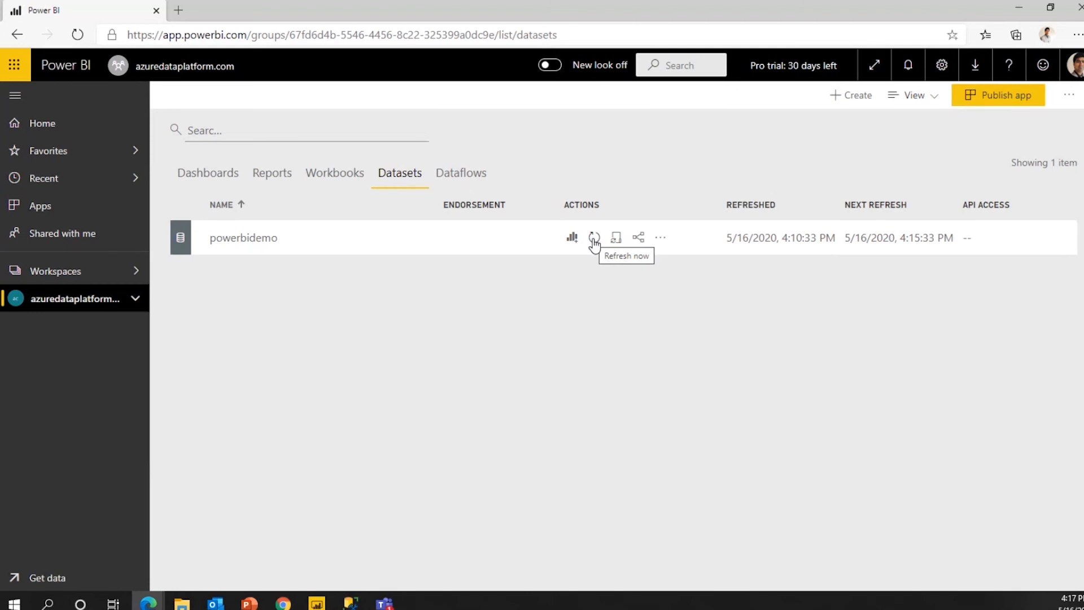
left_click(660, 242)
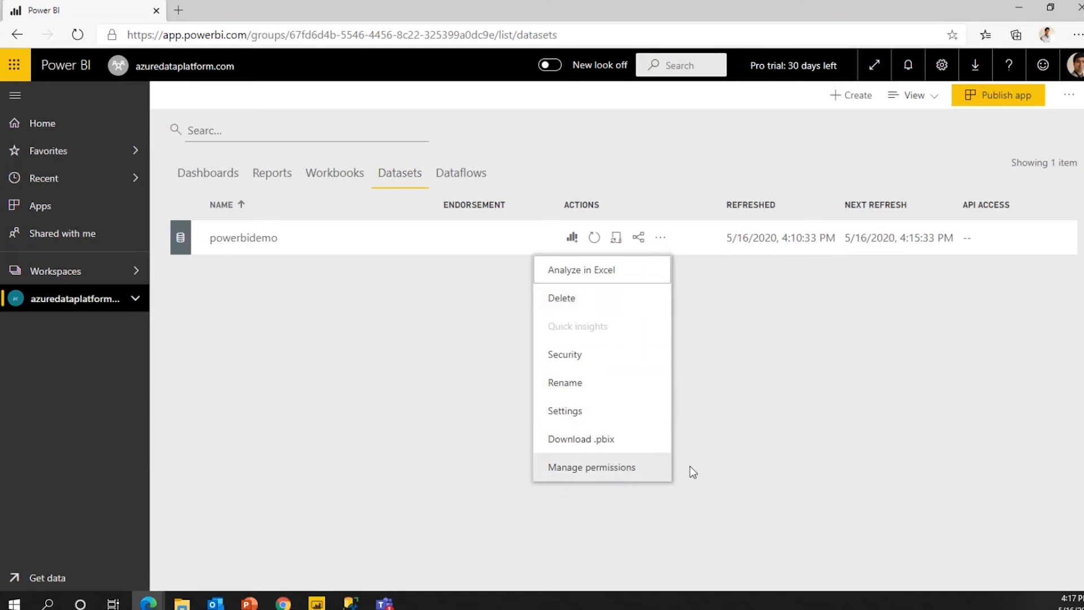
left_click(700, 288)
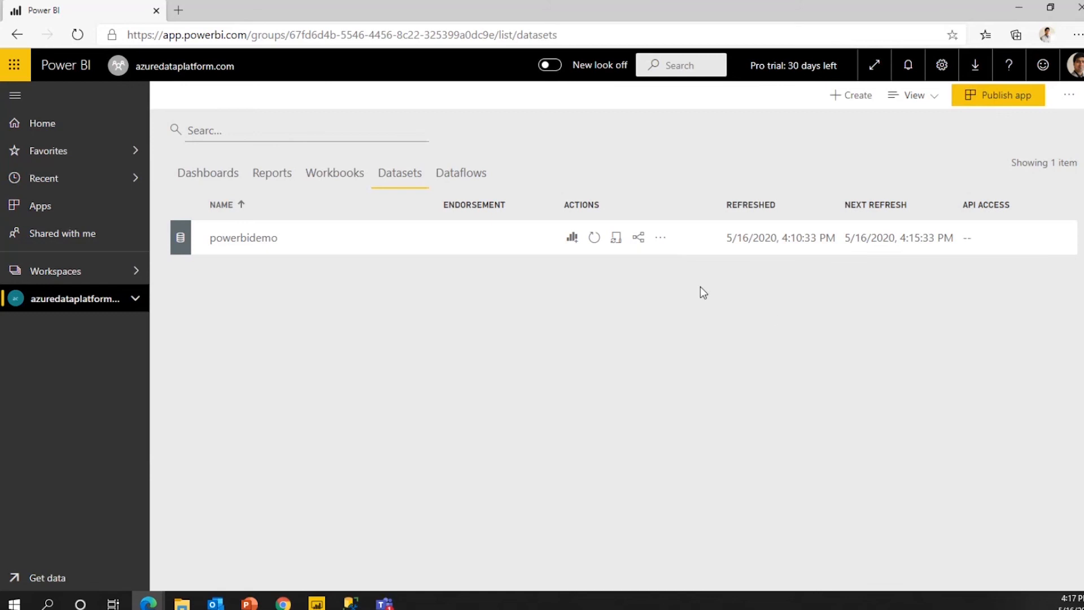
left_click(616, 240)
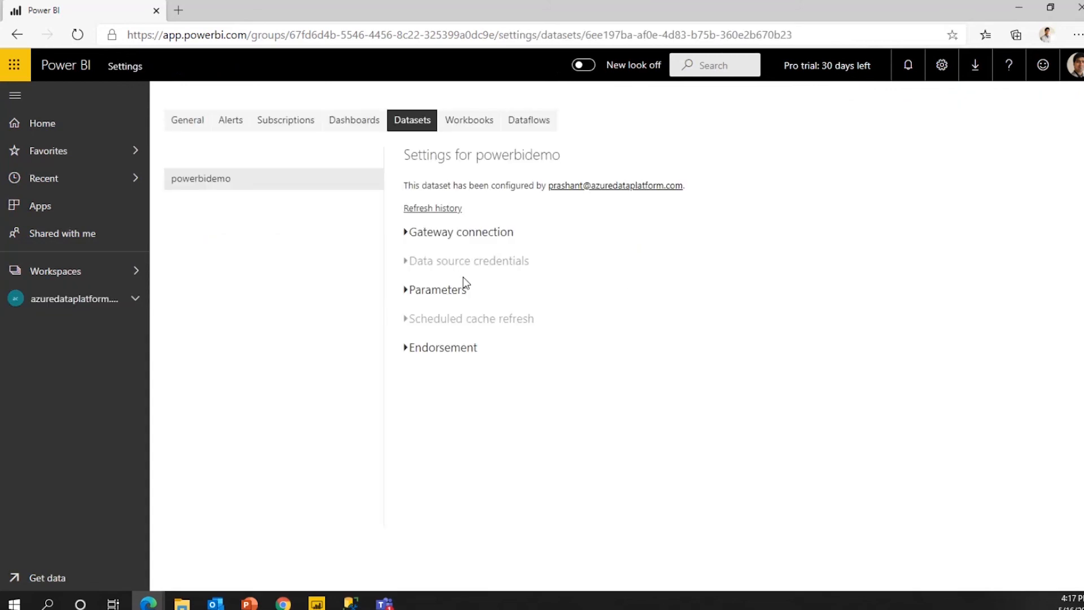
left_click(404, 233)
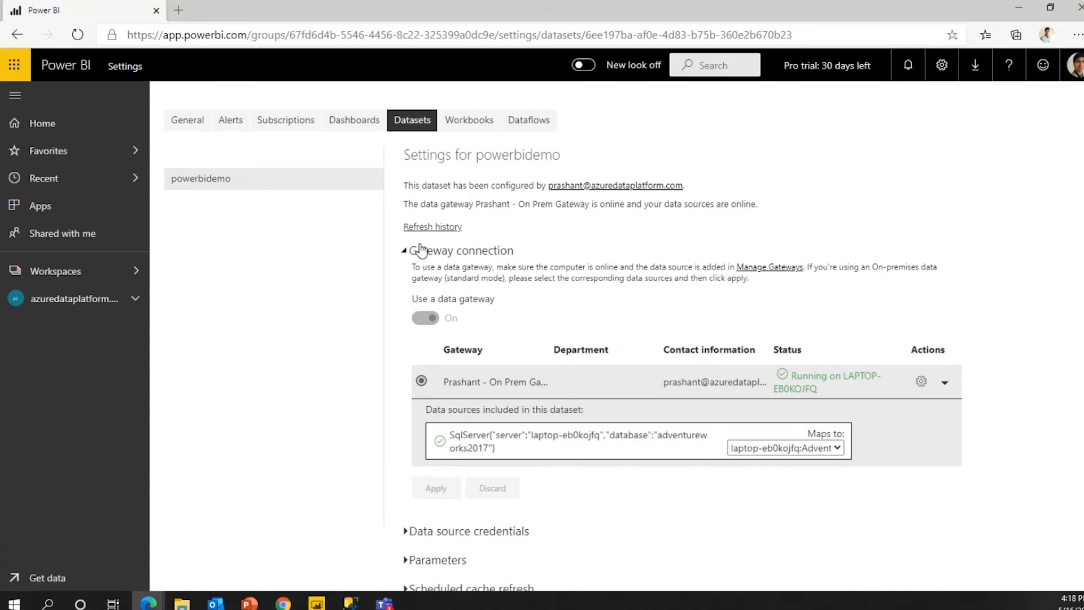
left_click(405, 252)
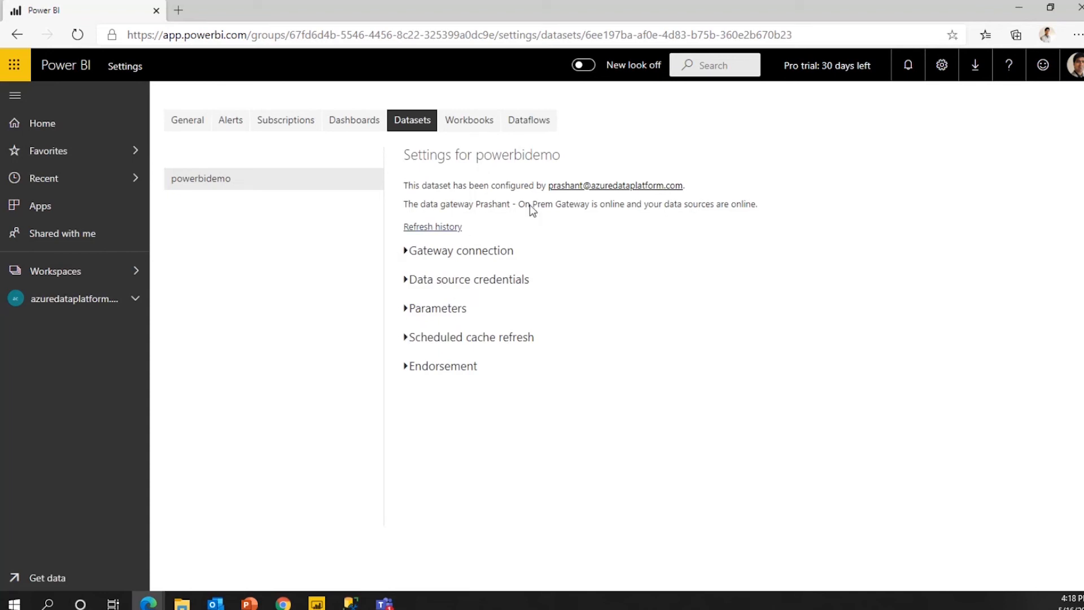
left_click(434, 228)
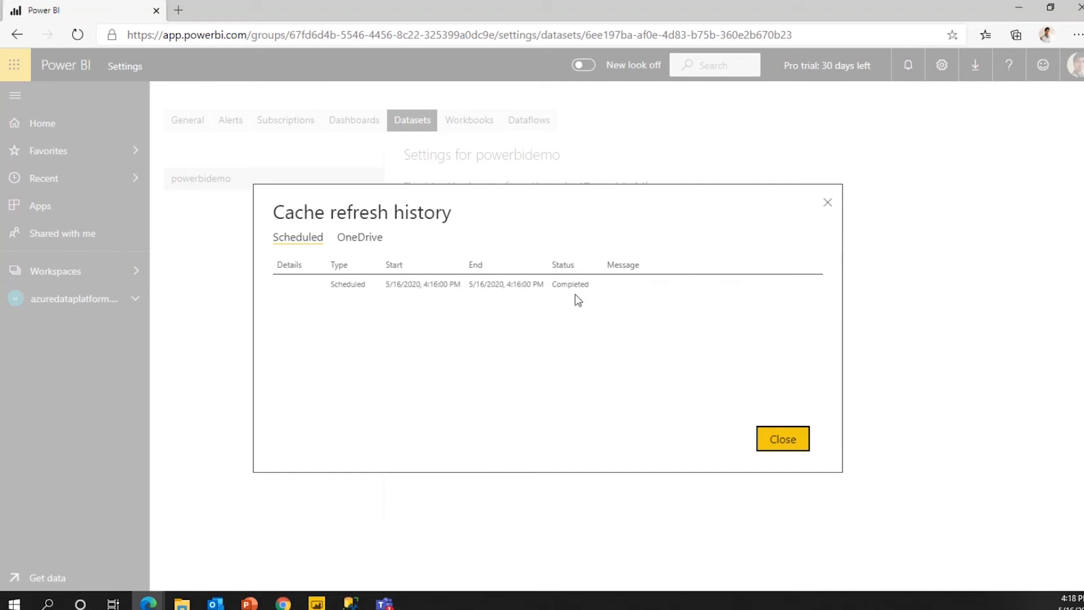
left_click(789, 447)
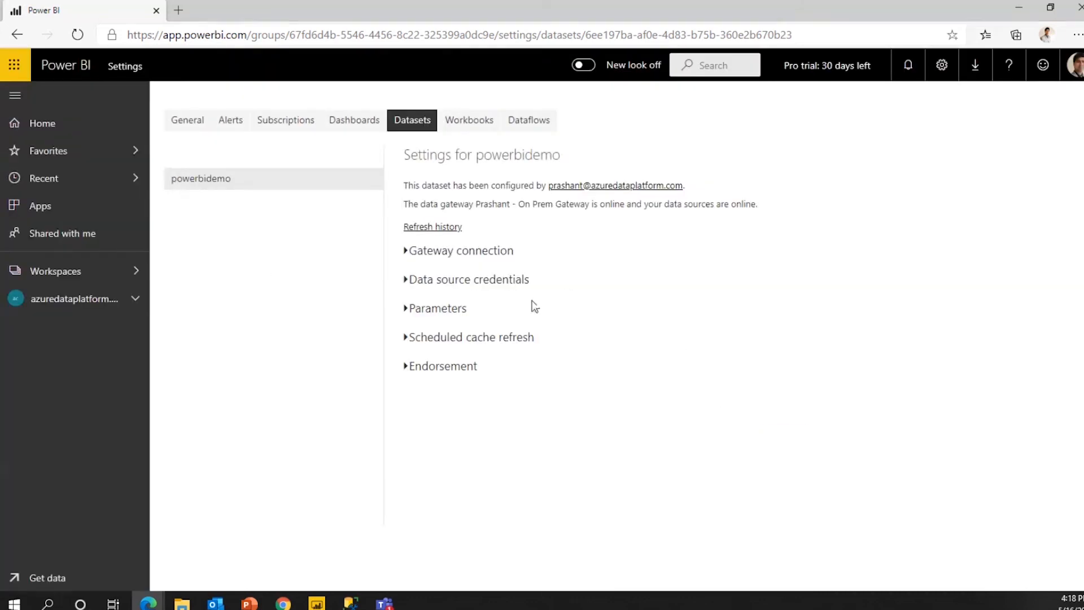
Set the scheduled cache refresh frequency to 15 minutes and apply it.
left_click(407, 338)
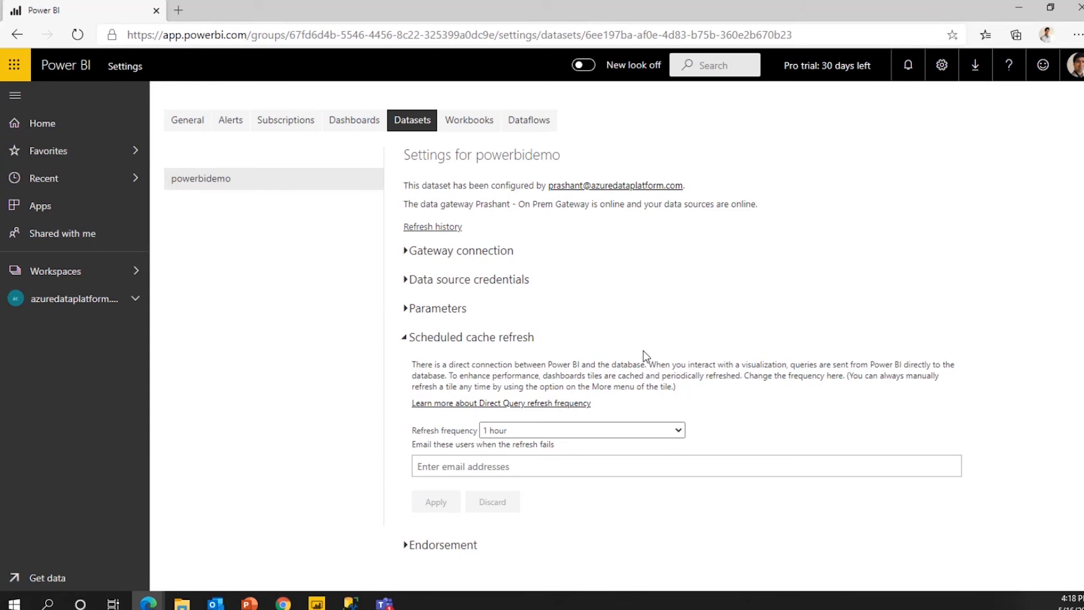
left_click(678, 429)
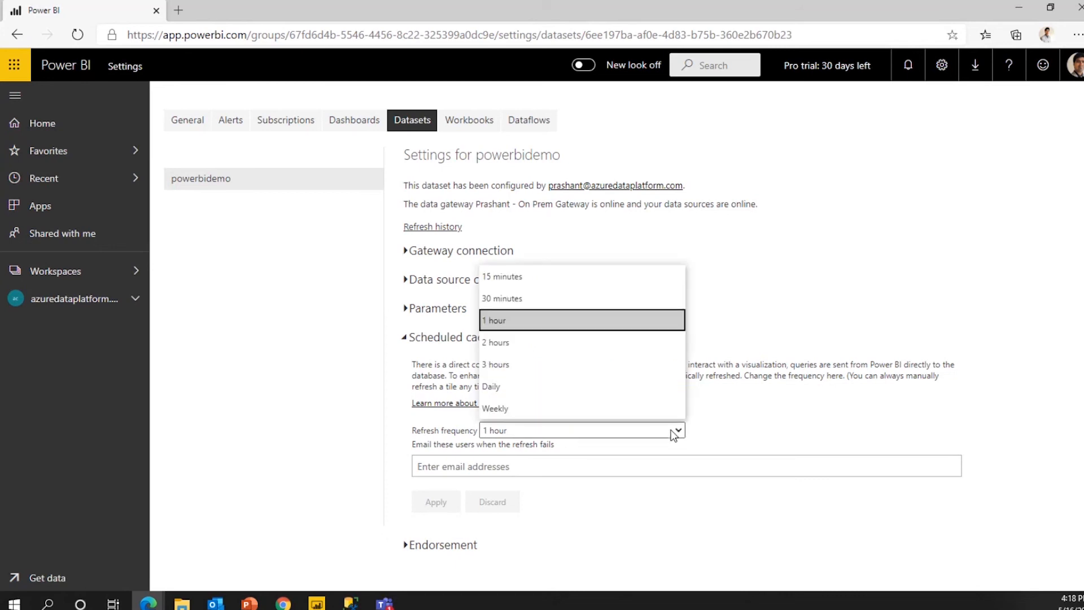
left_click(587, 275)
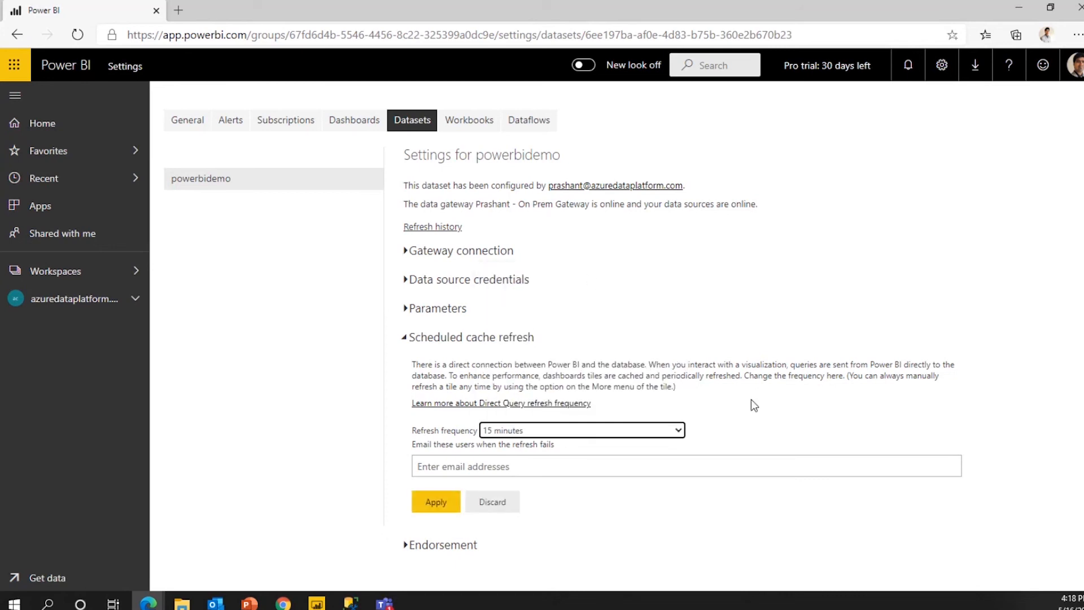
left_click(433, 504)
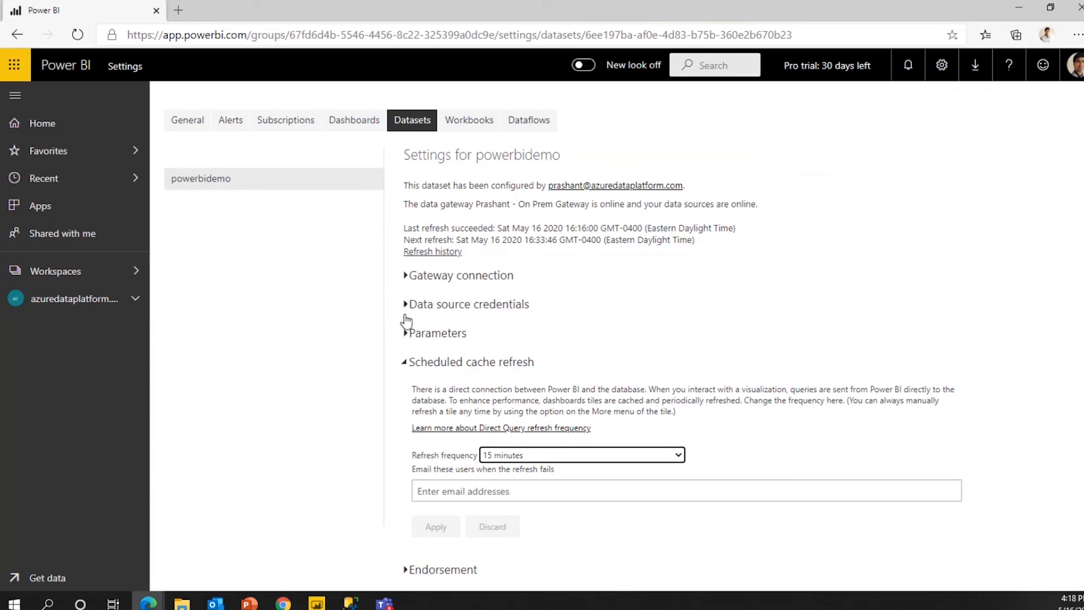
Collapse the cache refresh section and return to the PowerPoint 'Schedule Refresh' slide.
left_click(409, 364)
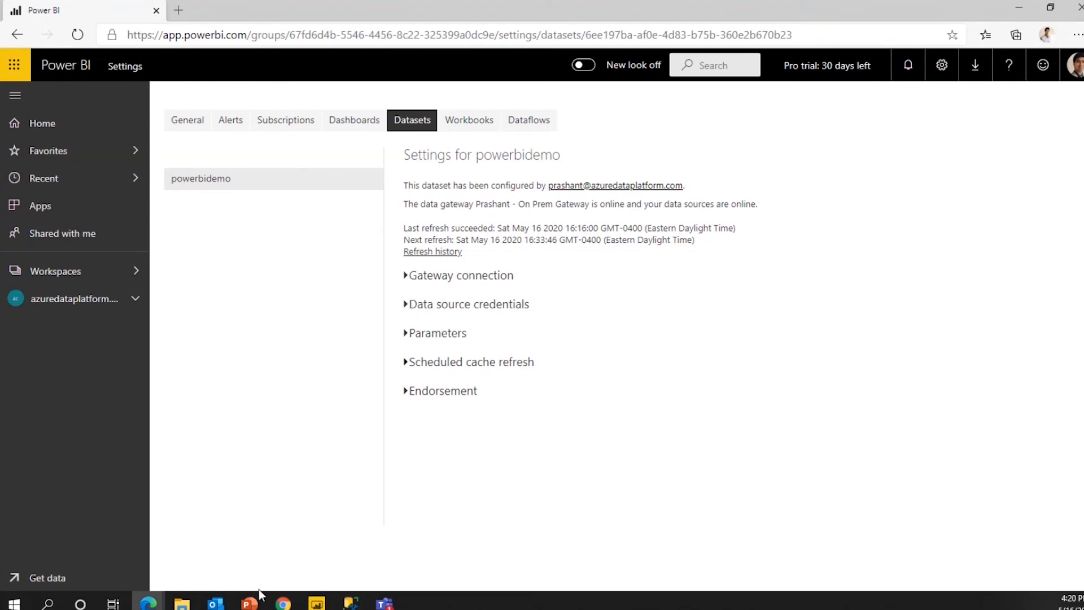
mouse_move(260, 602)
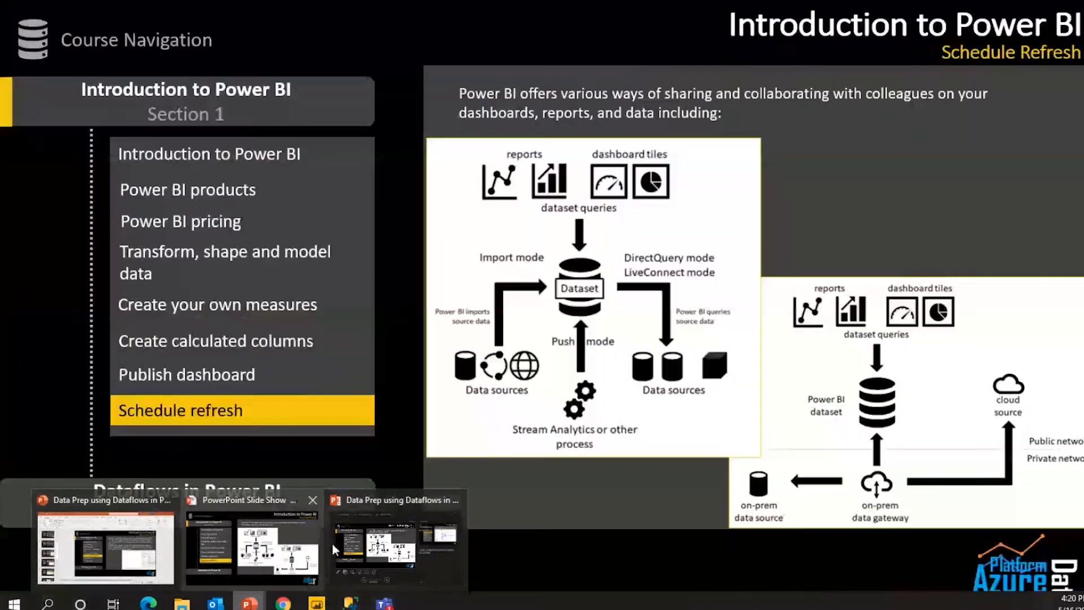
left_click(261, 542)
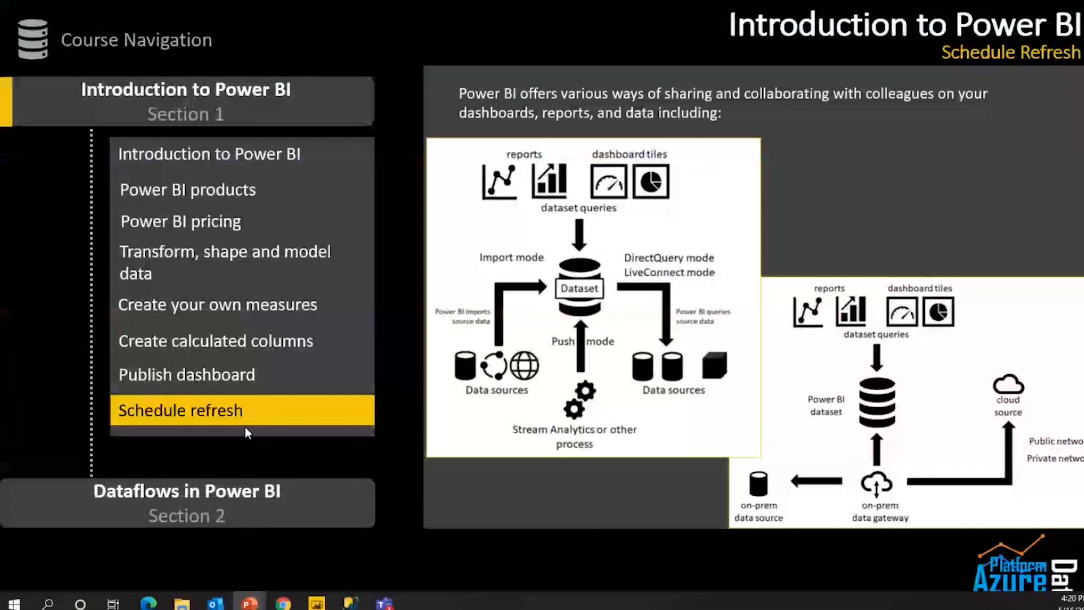
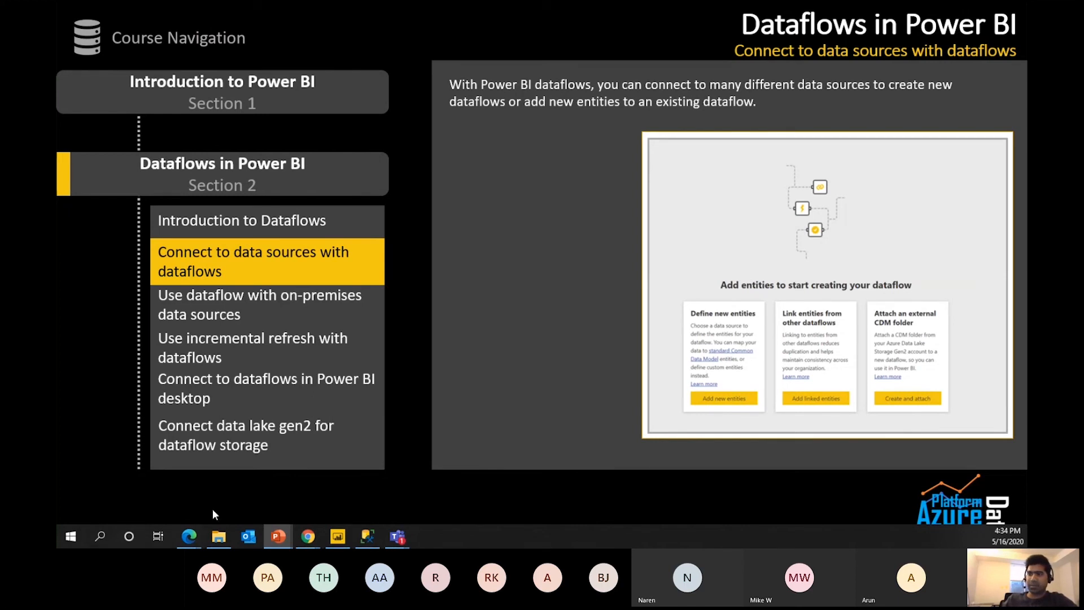
Switch from the slideshow back to the Power BI browser window.
key("alt+Tab")
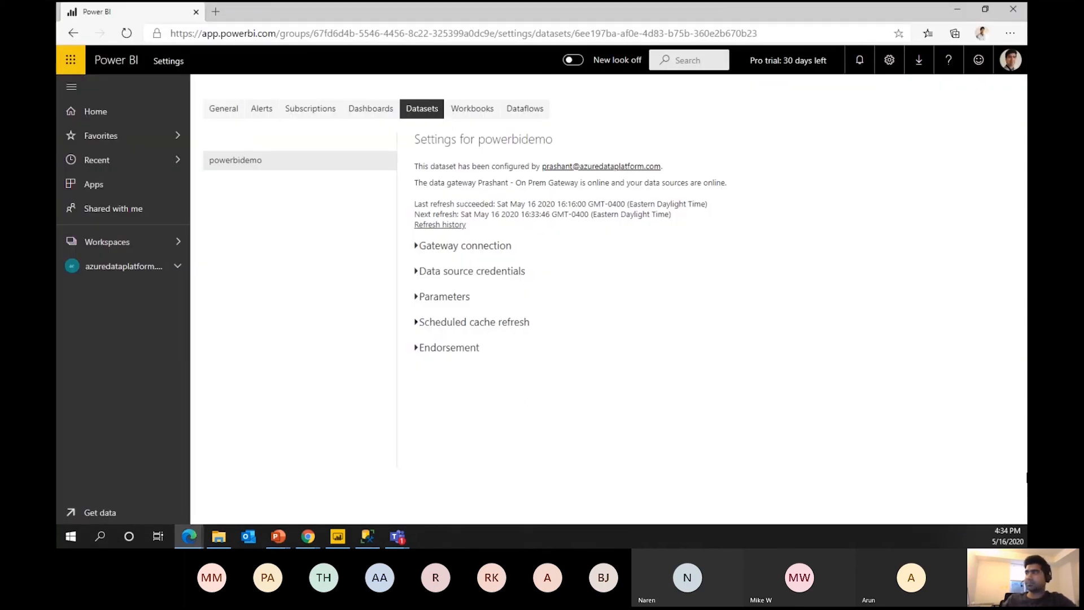
Move from azuredataplatform.com to the DataFlowDemo workspace and start creating a new workspace.
left_click(133, 266)
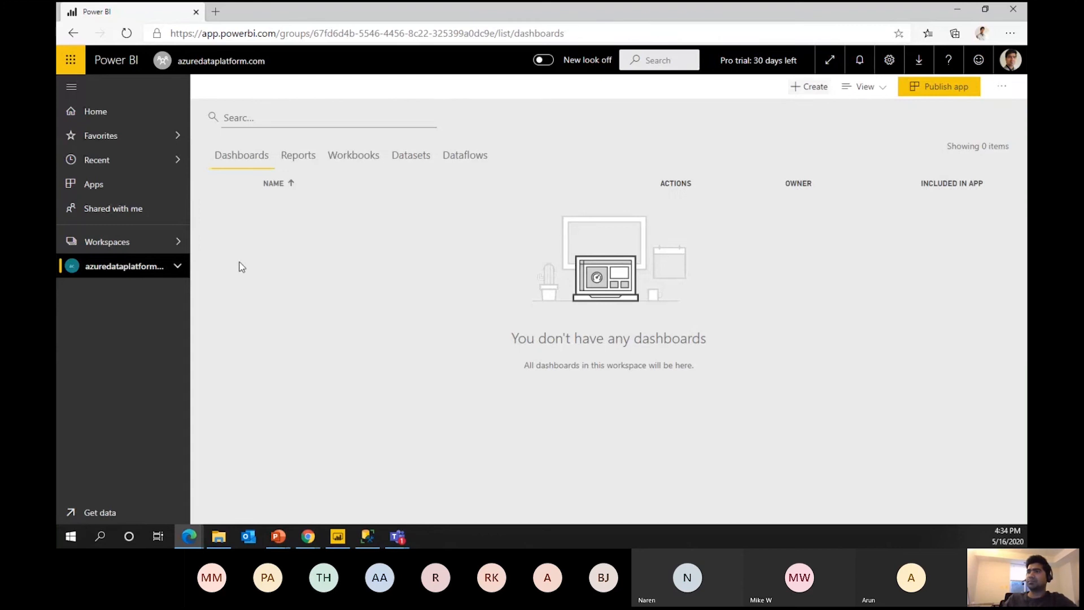
left_click(126, 242)
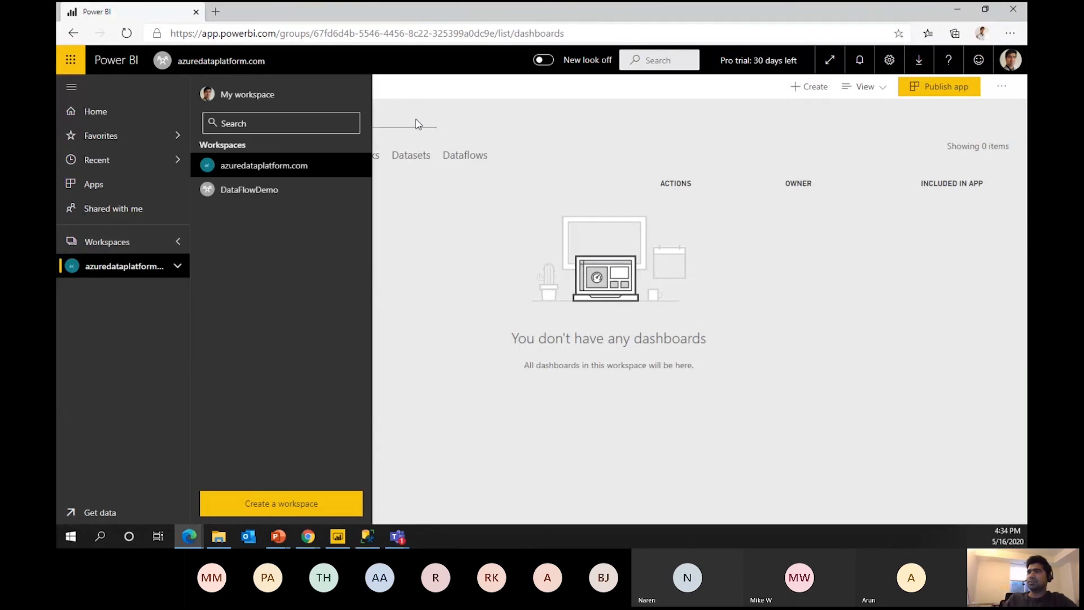
left_click(281, 192)
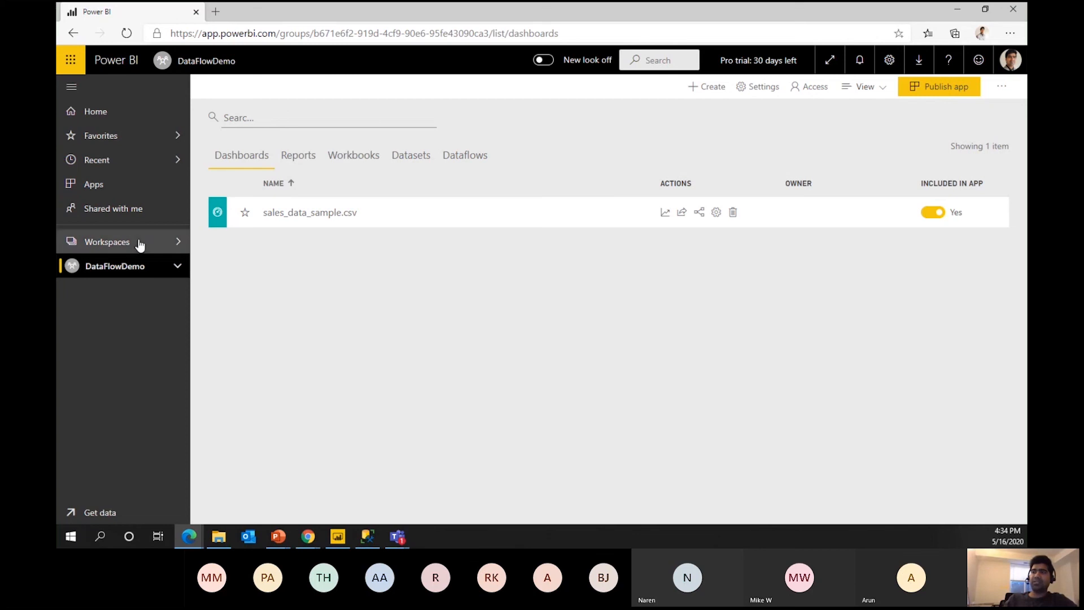
left_click(139, 243)
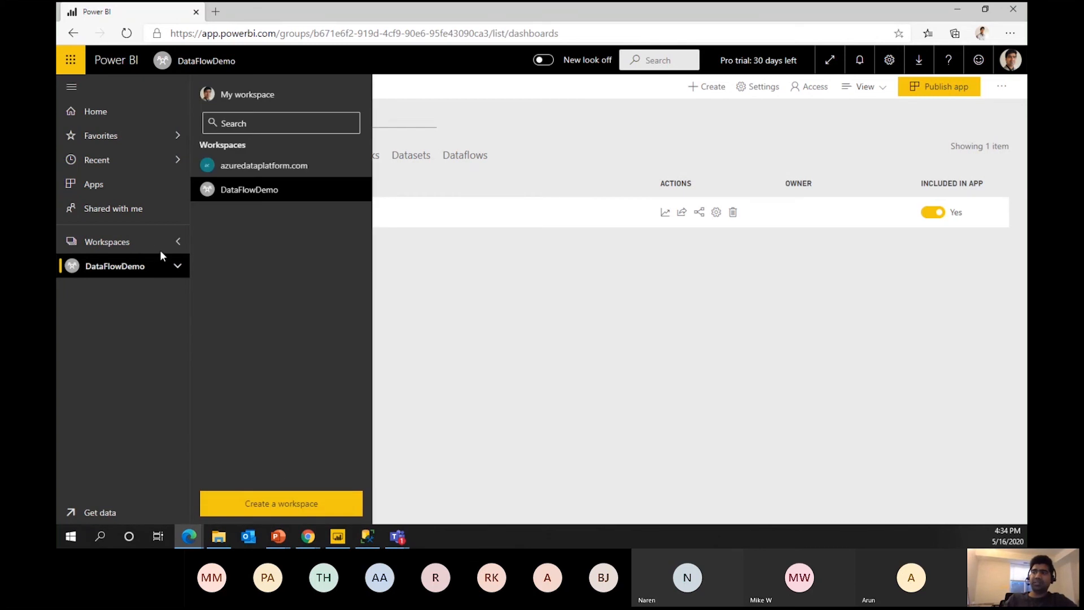
left_click(280, 507)
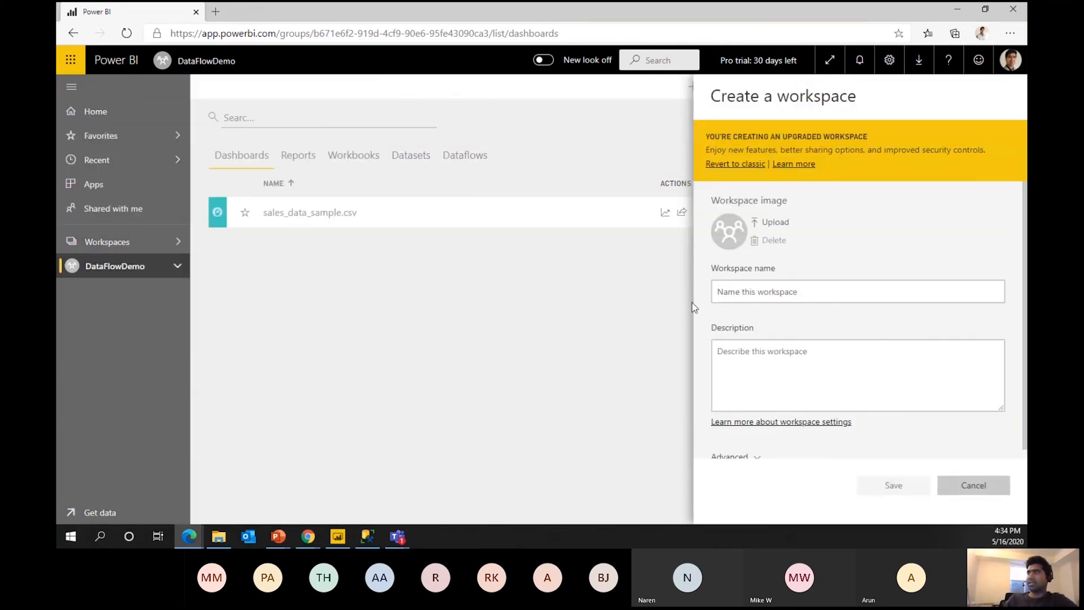
Look over the workspace name field and Advanced options, then cancel without creating a workspace.
left_click(728, 291)
scroll(811, 344, "down", 1)
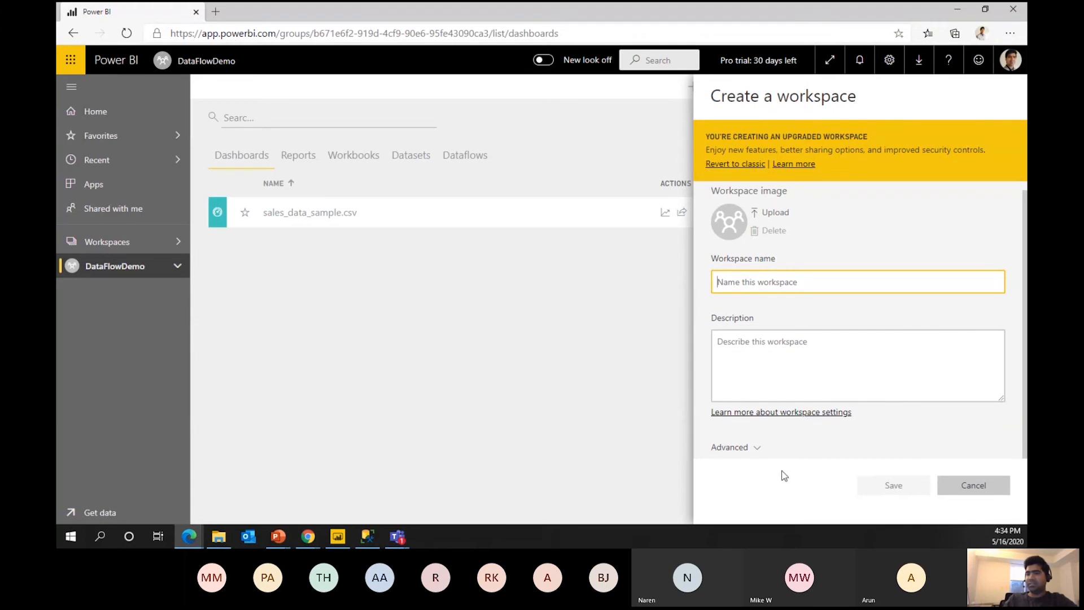
left_click(751, 449)
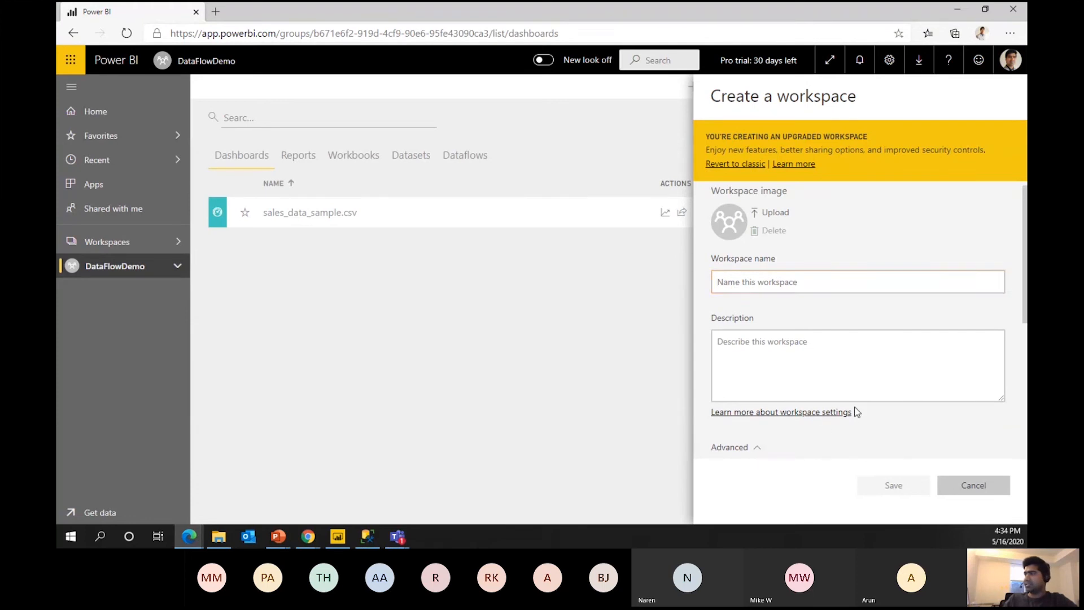
scroll(856, 412, "down", 5)
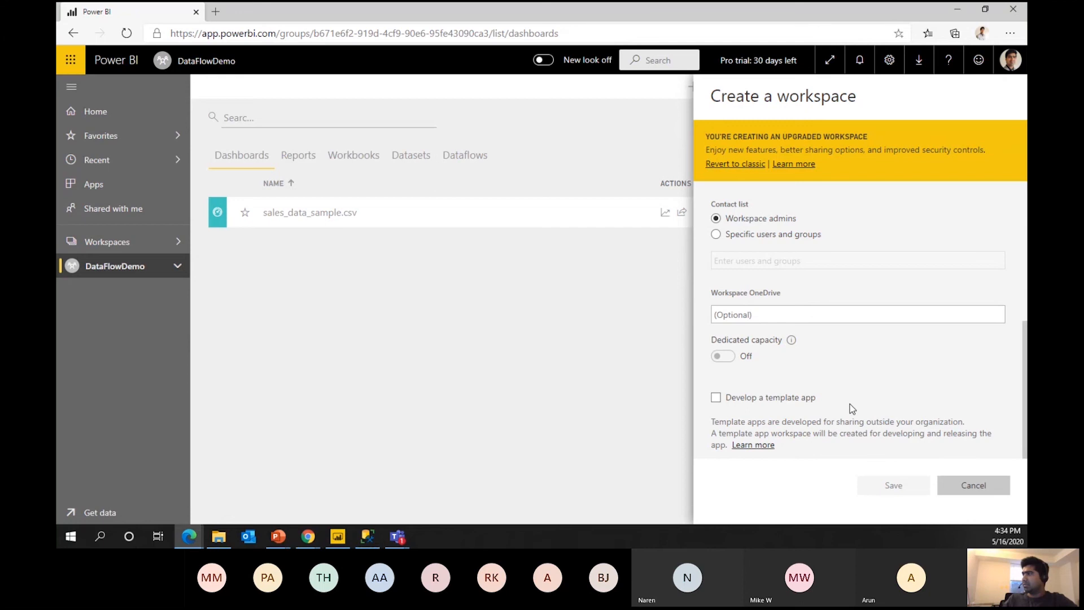
scroll(852, 408, "up", 4)
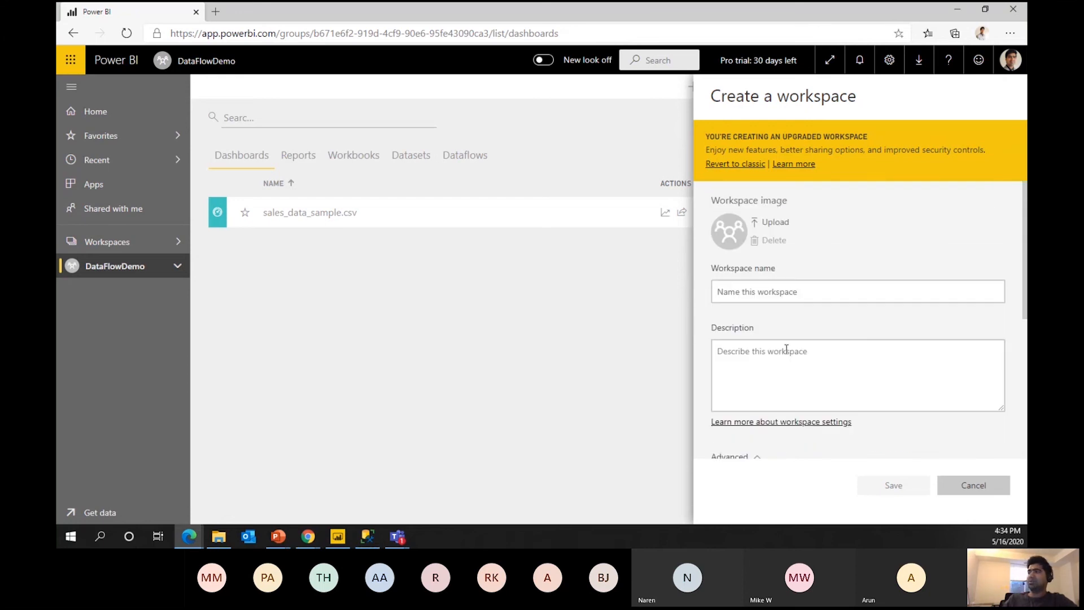
scroll(840, 396, "down", 3)
left_click(746, 376)
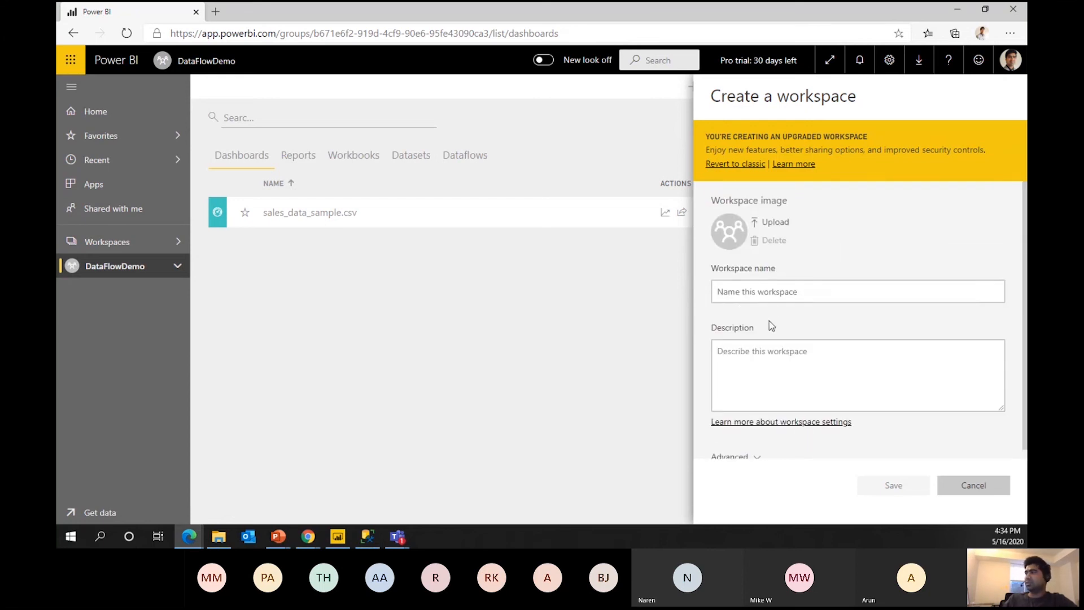
left_click(784, 293)
left_click(971, 489)
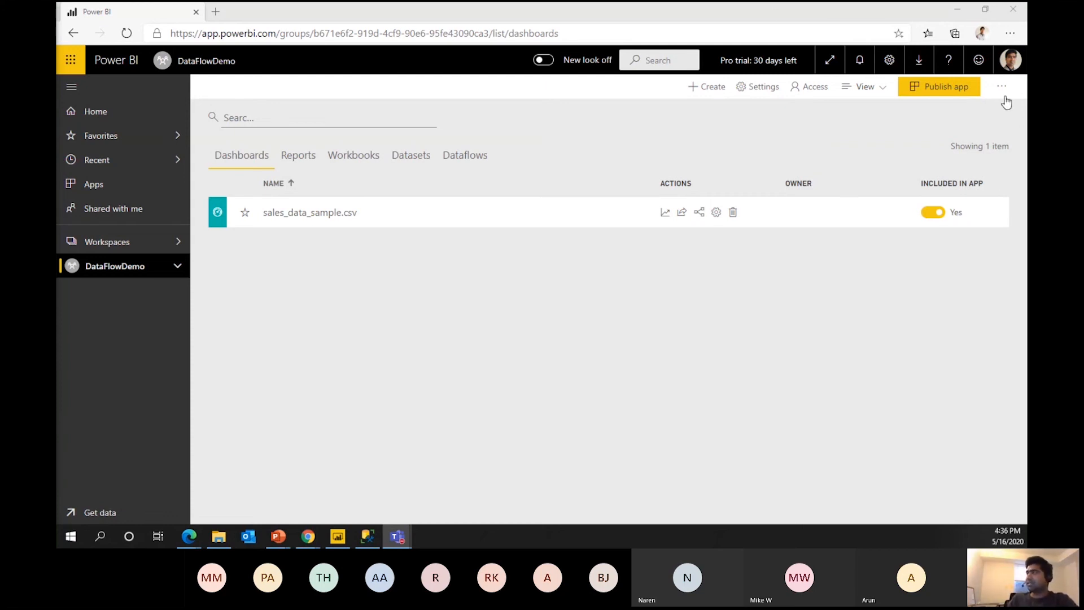
left_click(1002, 88)
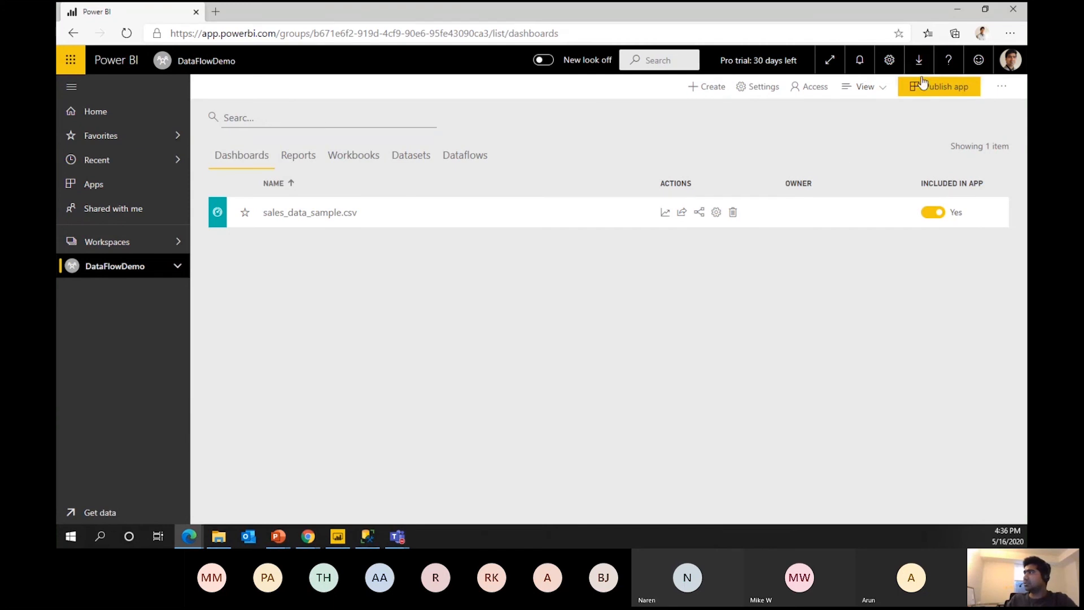
left_click(949, 60)
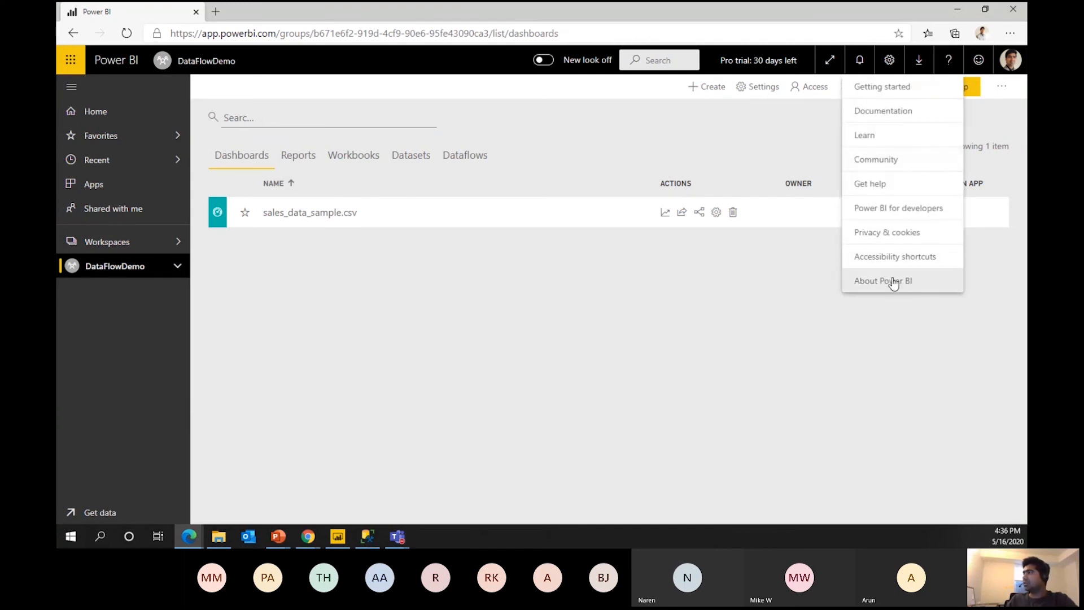
left_click(893, 282)
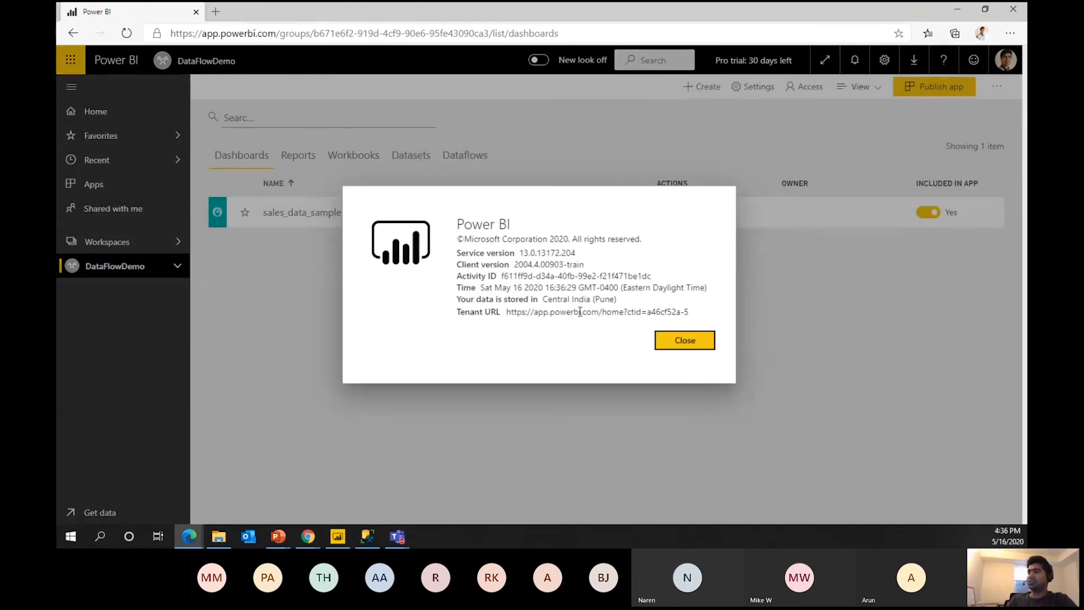
left_click_drag(543, 299, 621, 305)
left_click(624, 307)
left_click(543, 305)
left_click(621, 305)
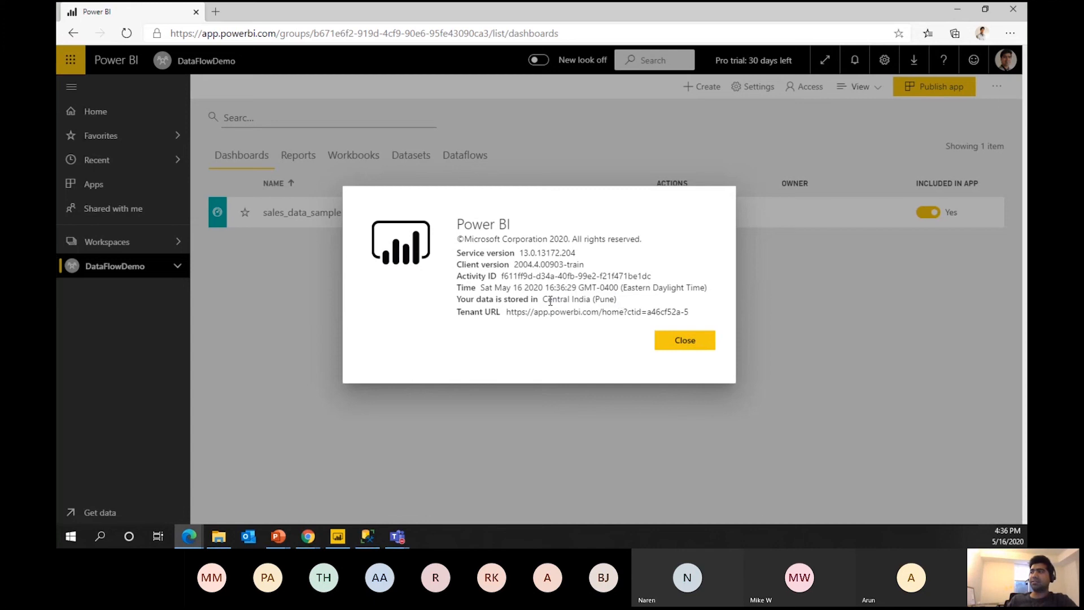
triple_click(551, 301)
left_click(571, 309)
left_click(536, 332)
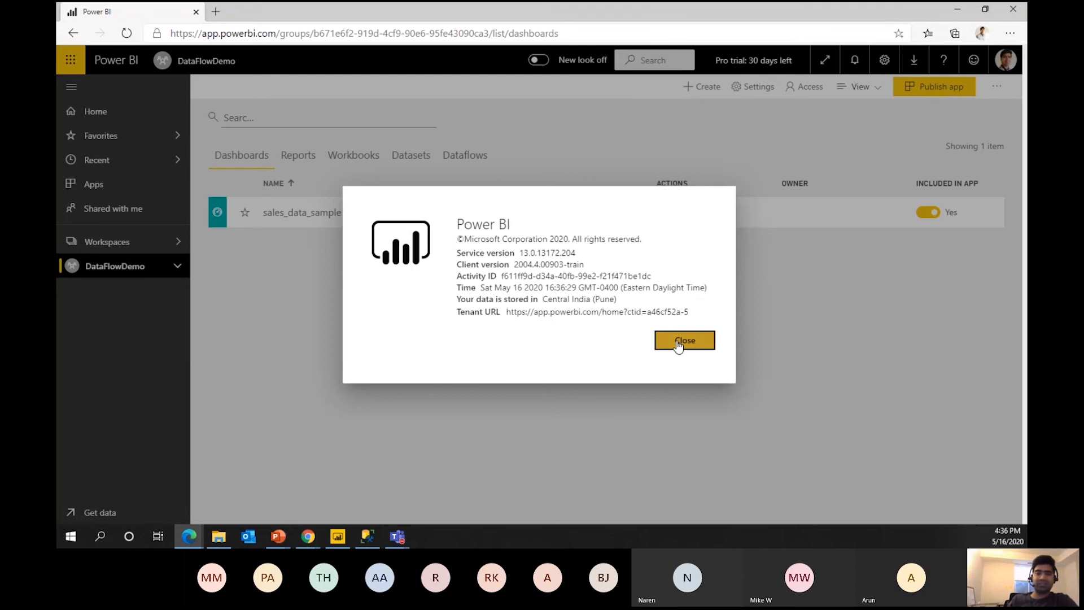
left_click(679, 342)
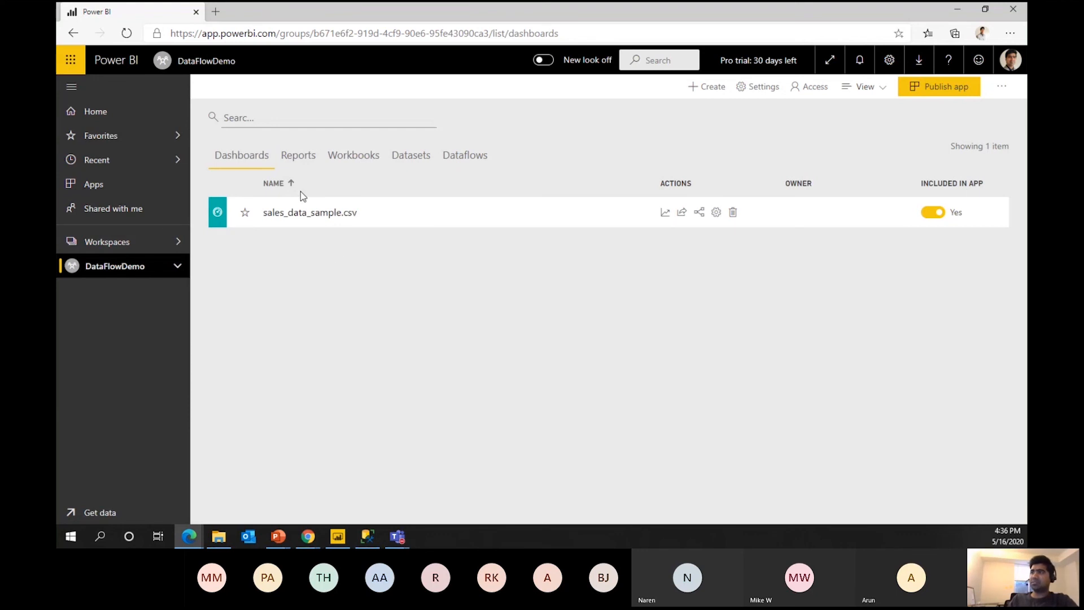
Review DataFlowDemo's Reports, Workbooks, Datasets and Dataflows lists.
left_click(291, 156)
left_click(362, 162)
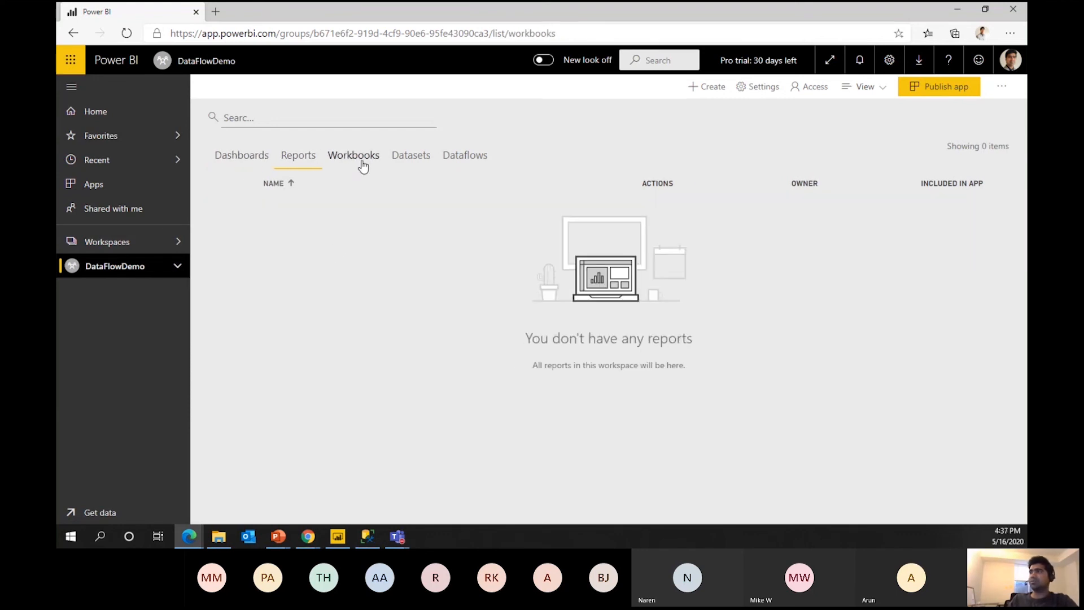
left_click(411, 158)
left_click(445, 161)
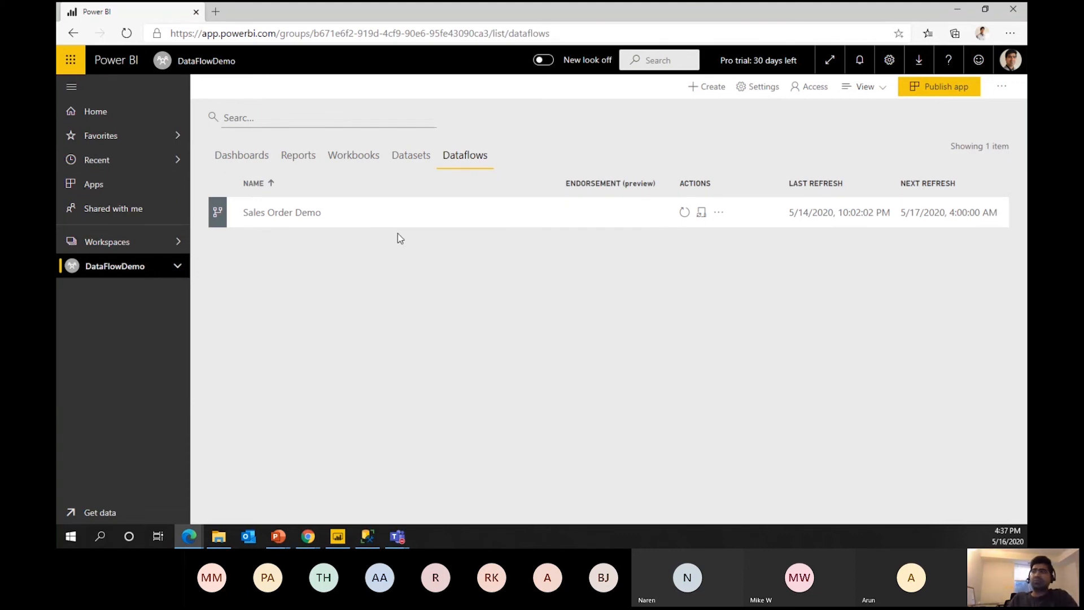
Create a new dataflow and highlight its Link entities from other dataflows option.
left_click(713, 88)
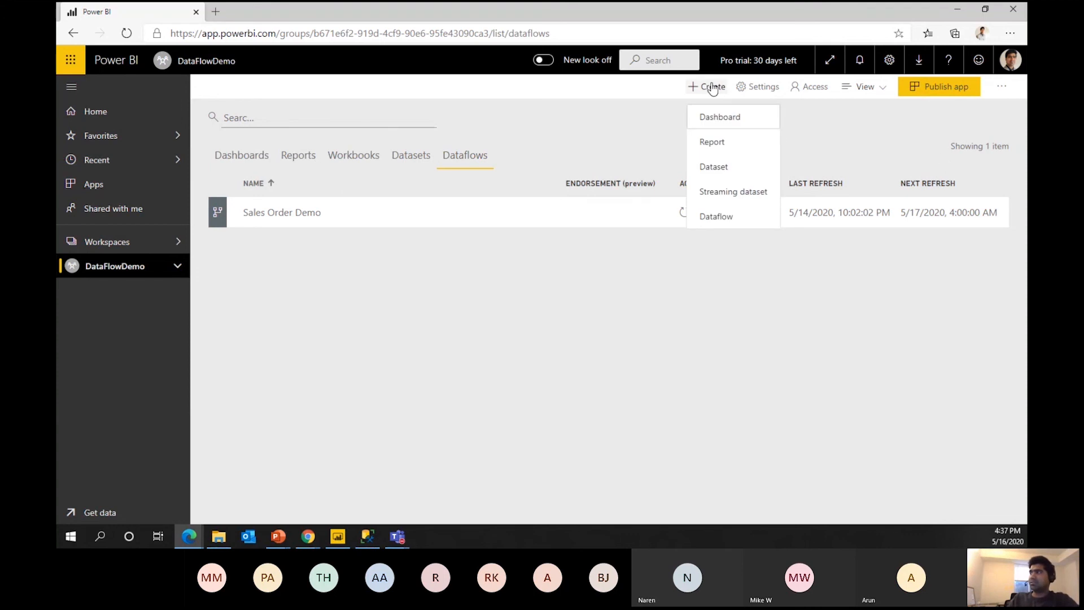
left_click(724, 217)
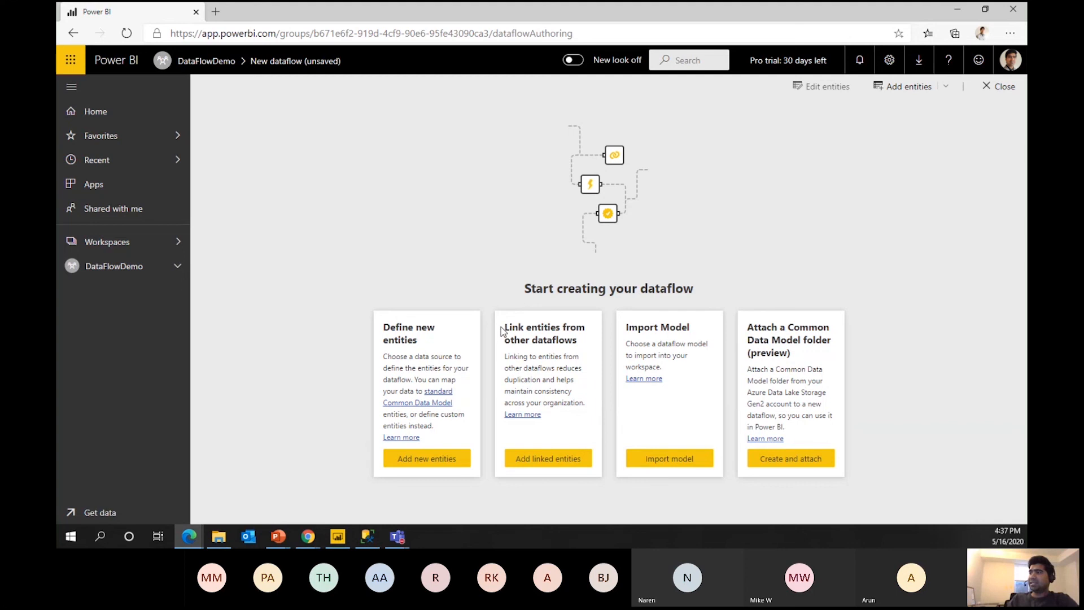
left_click_drag(502, 331, 585, 341)
Pass over Link entities and choose Add new entities under Define new entities.
left_click(584, 341)
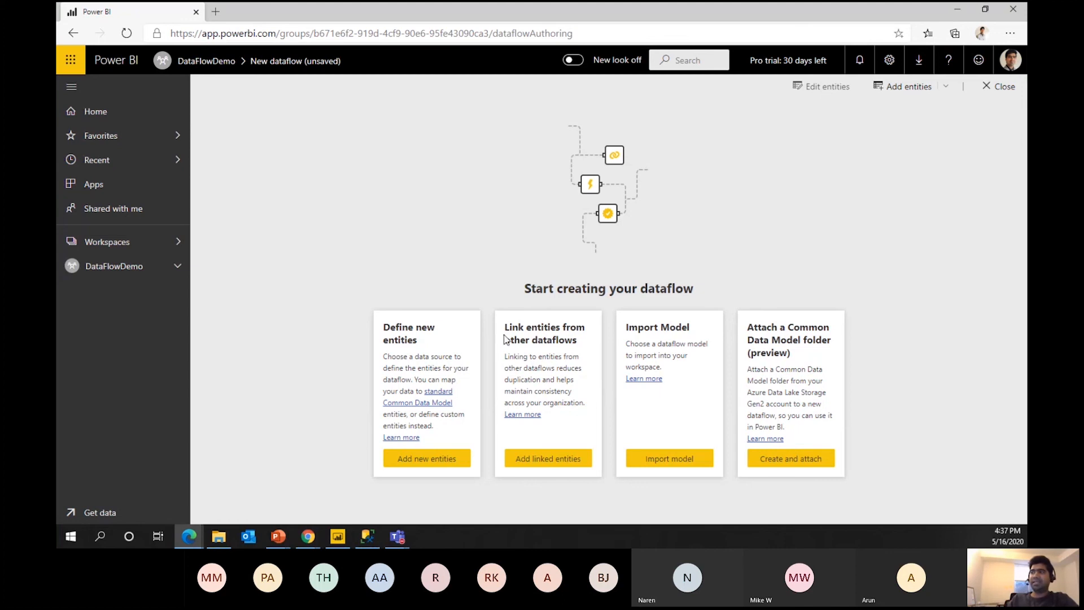
left_click_drag(506, 325, 584, 347)
left_click(585, 348)
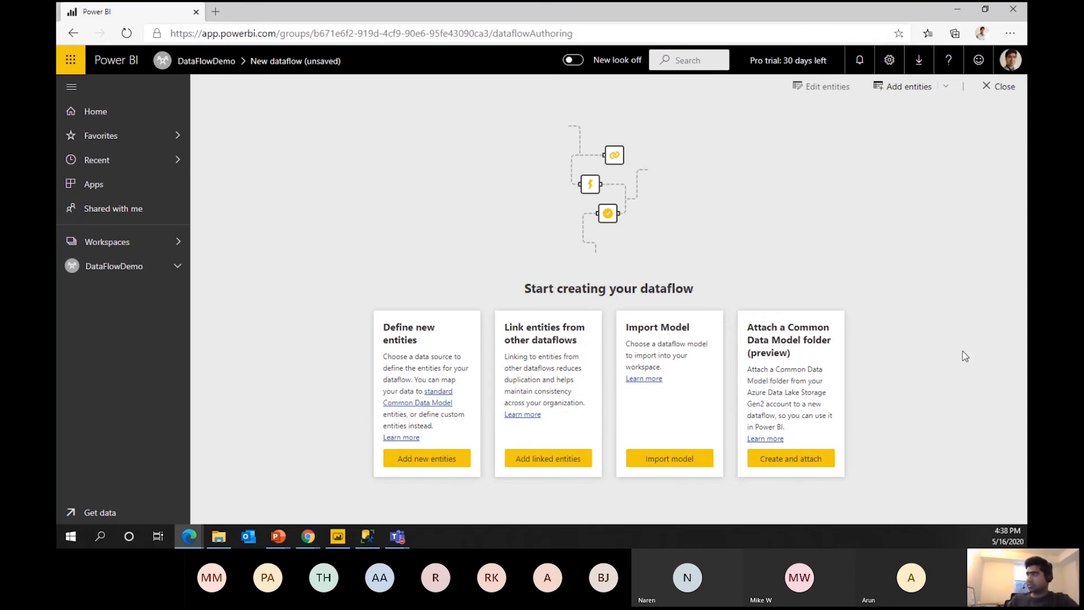
left_click(418, 460)
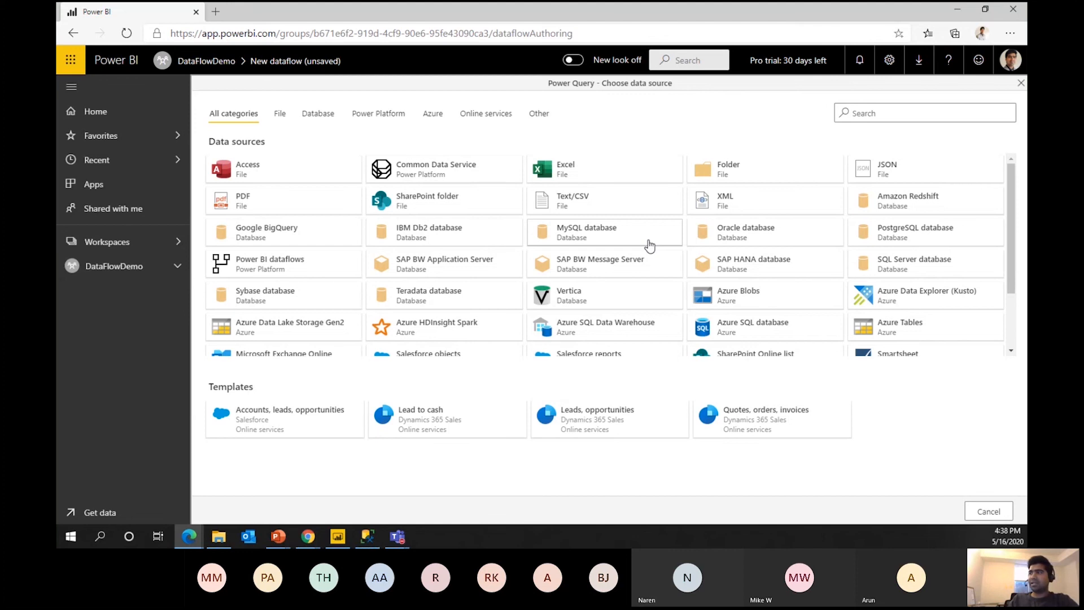
Filter the data sources to Database and select SQL Server database.
scroll(830, 291, "down", 2)
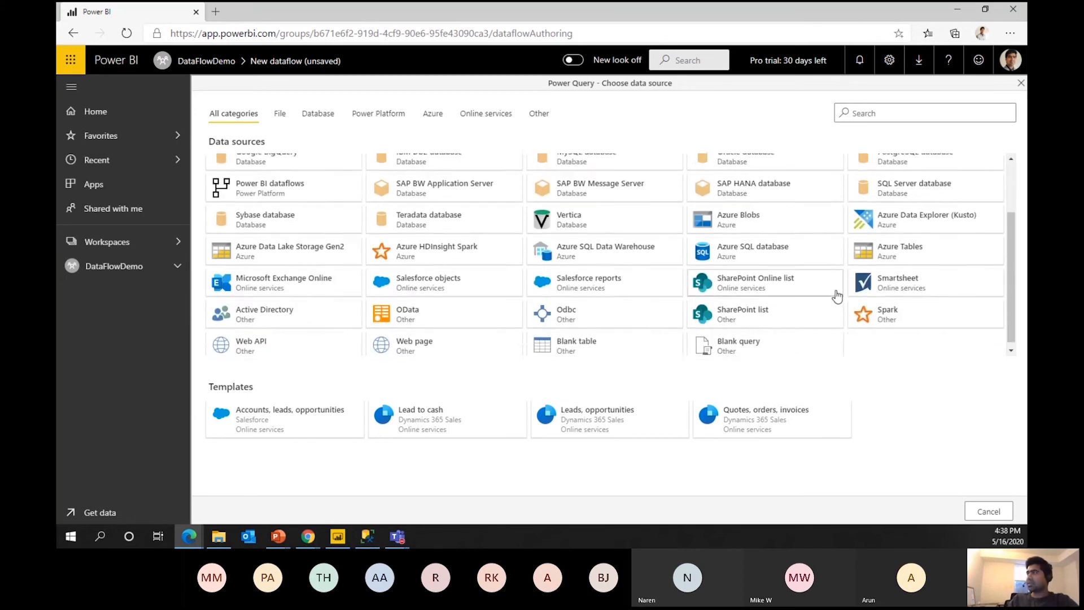
scroll(791, 294, "up", 2)
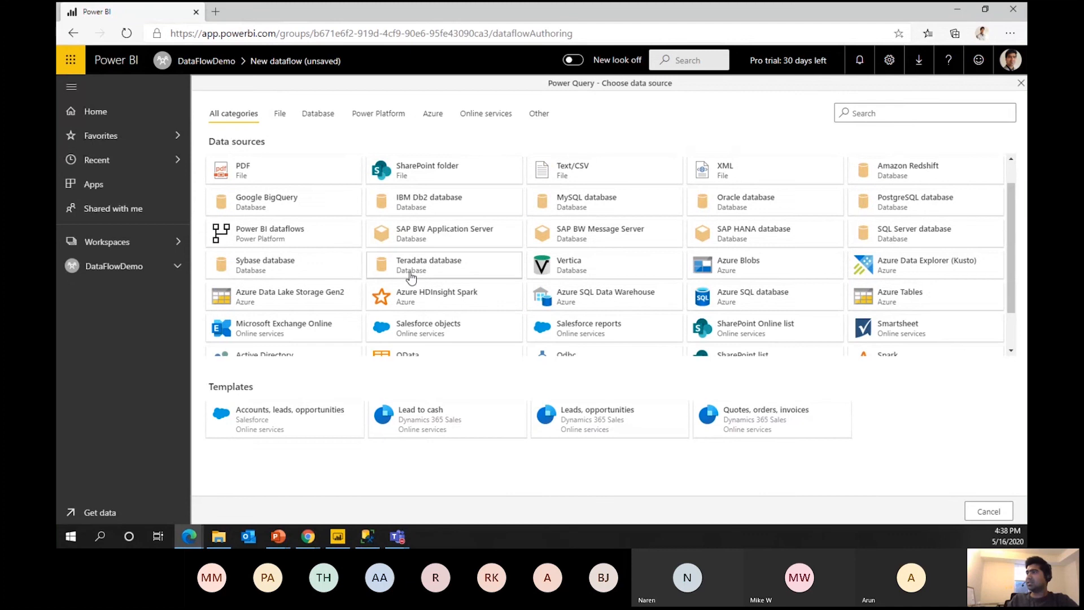
scroll(418, 277, "down", 1)
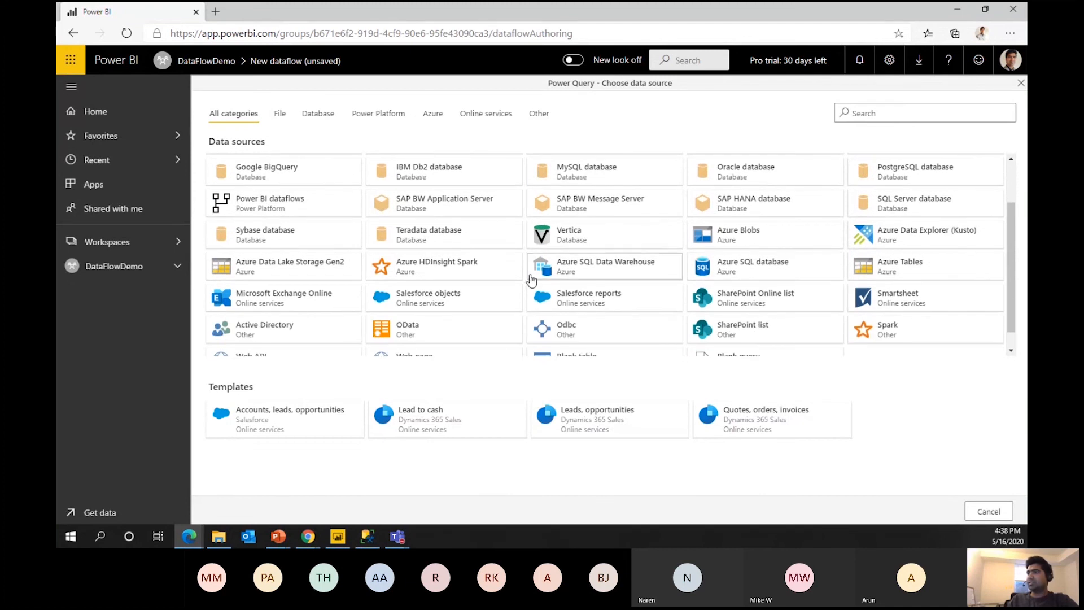
scroll(531, 282, "down", 1)
scroll(755, 333, "up", 2)
scroll(755, 333, "up", 1)
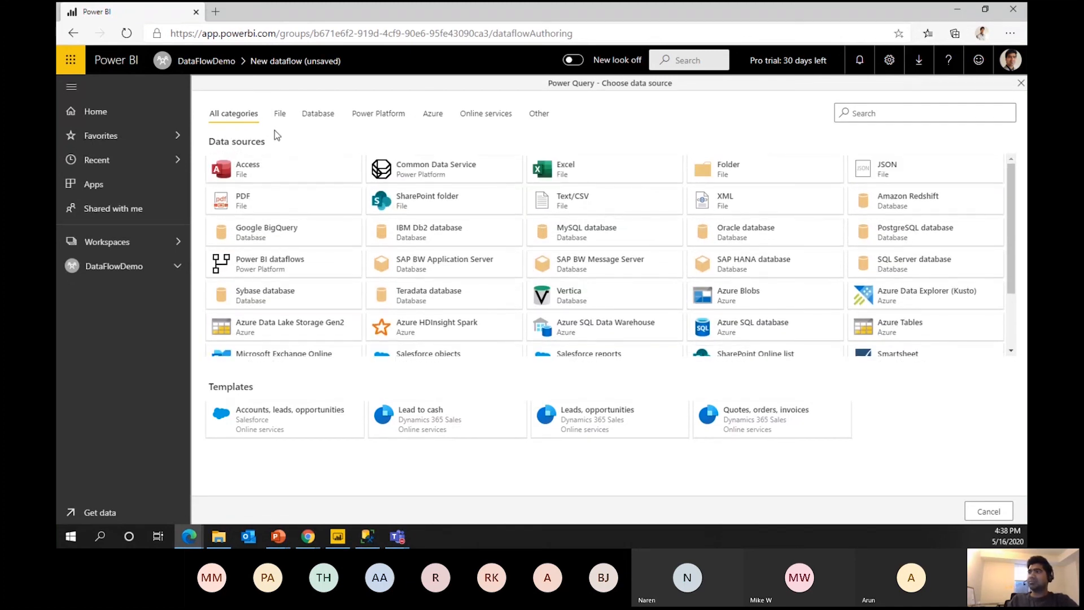
left_click(323, 115)
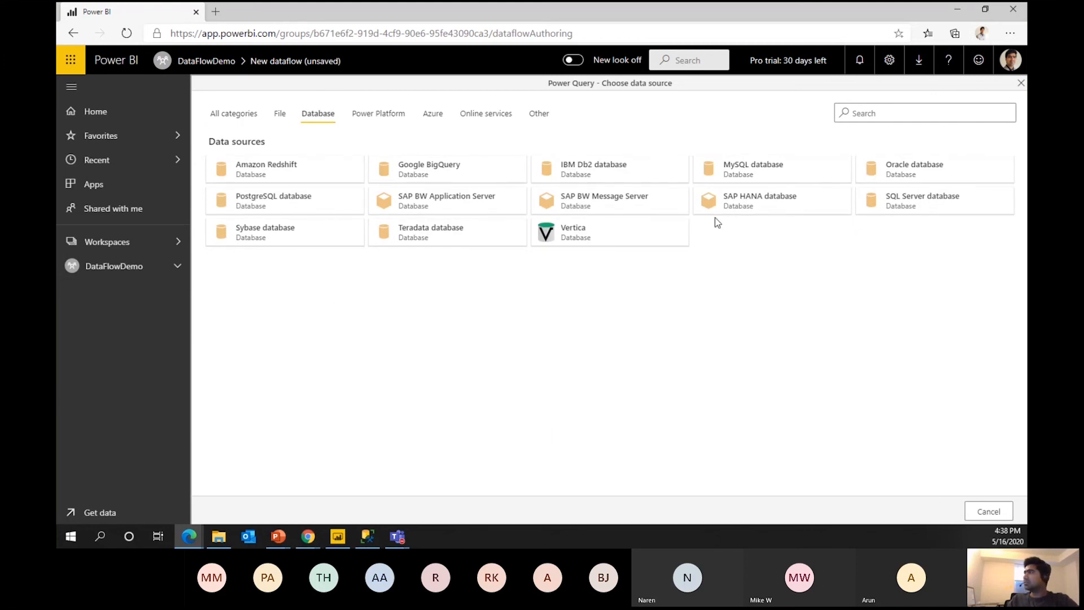
left_click(922, 208)
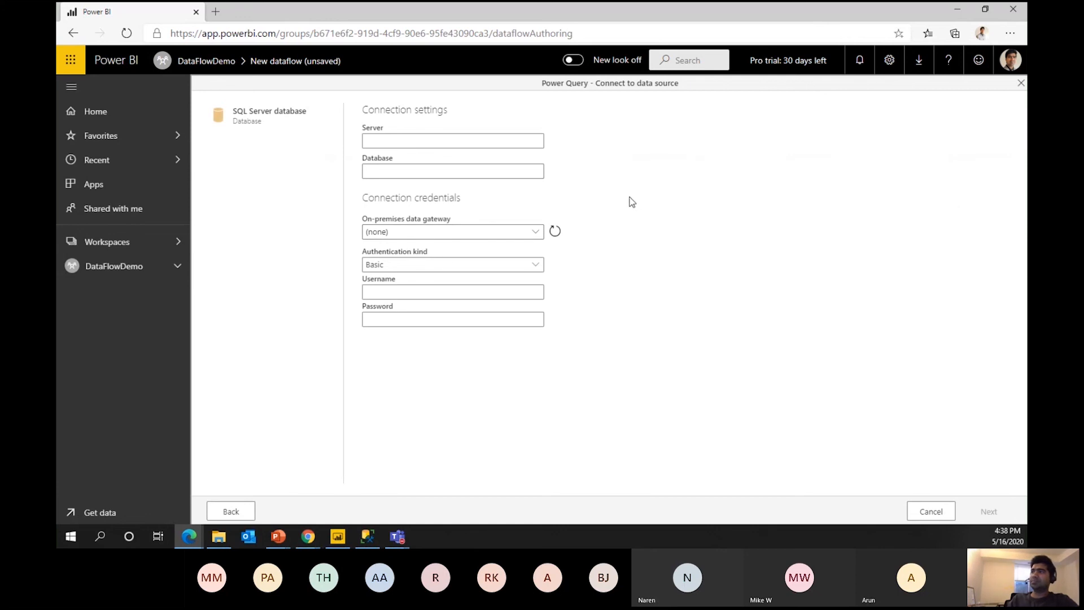
Copy server LAPTOP-EB0KOJFQ and database AdventureWorks2017 from SSMS into the connection fields.
left_click(407, 136)
left_click(808, 252)
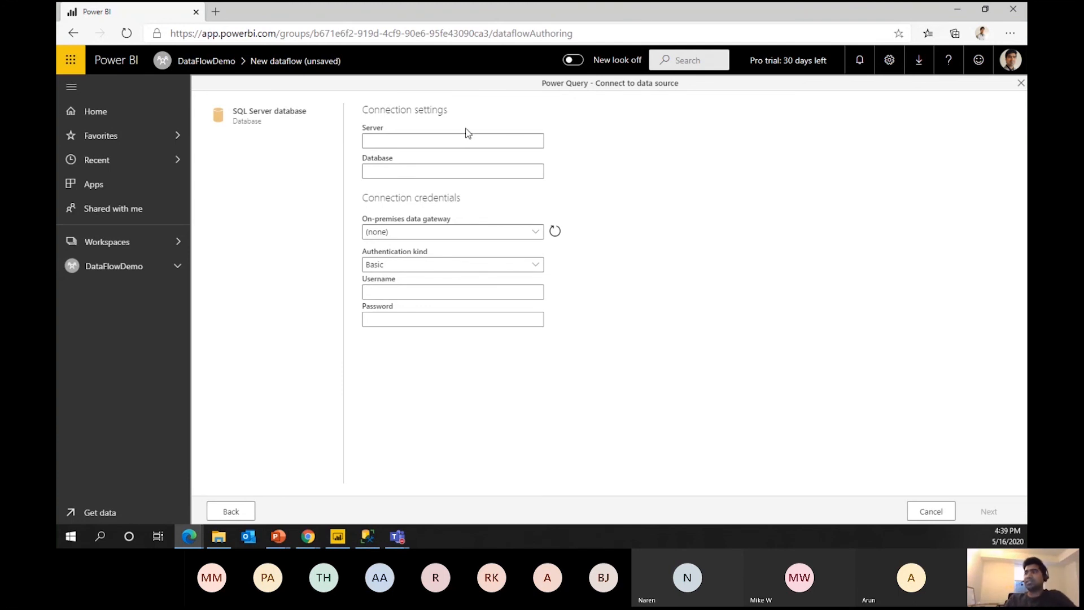
left_click(368, 535)
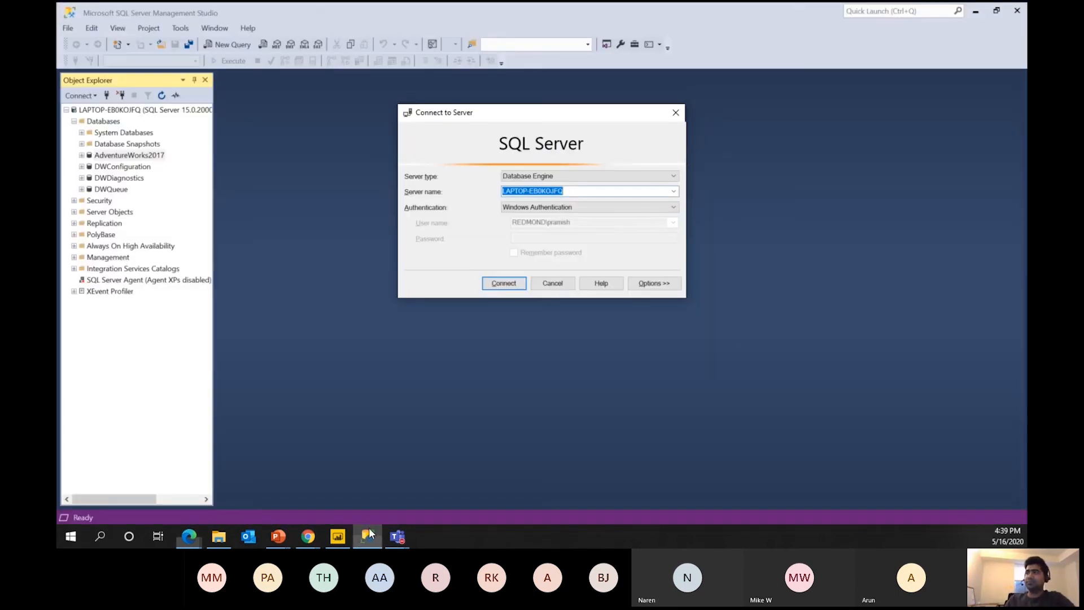
key("ctrl+c")
key("alt+Tab")
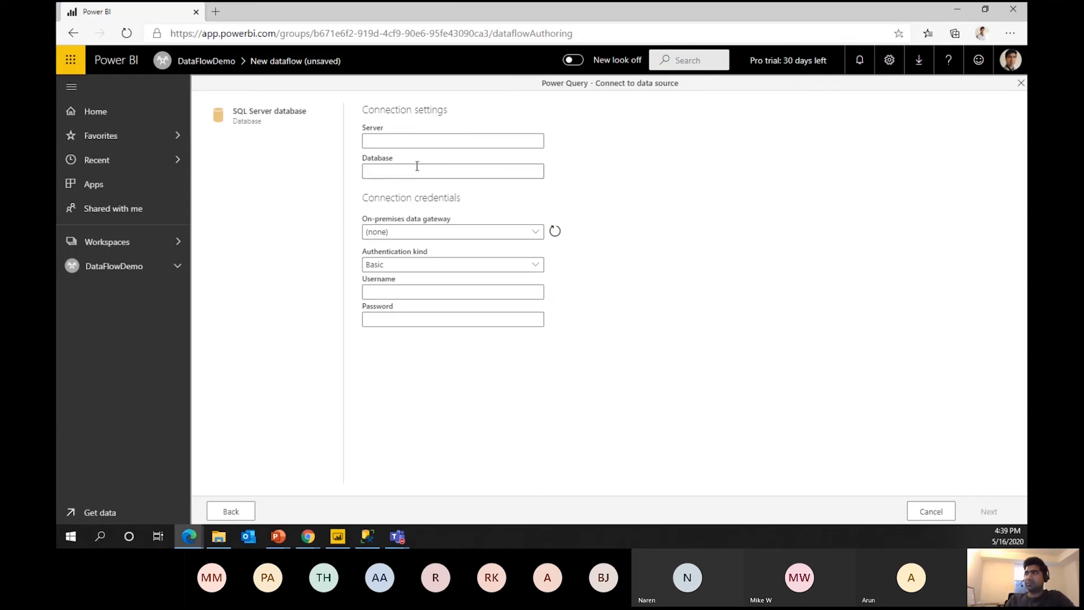
left_click(412, 141)
key("ctrl+v")
key("alt+Tab")
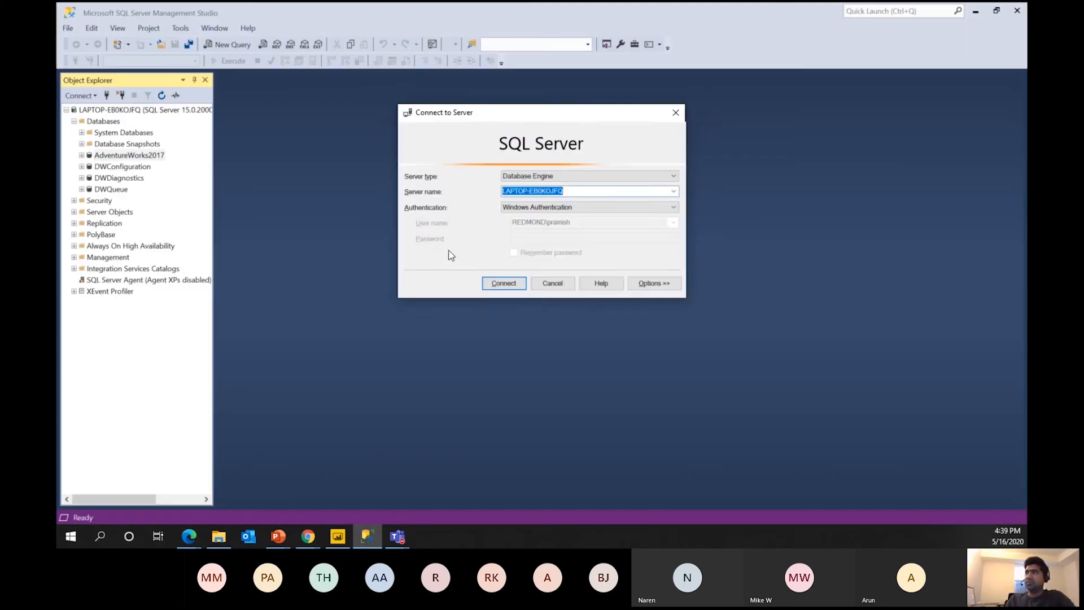
left_click(553, 283)
left_click(160, 150)
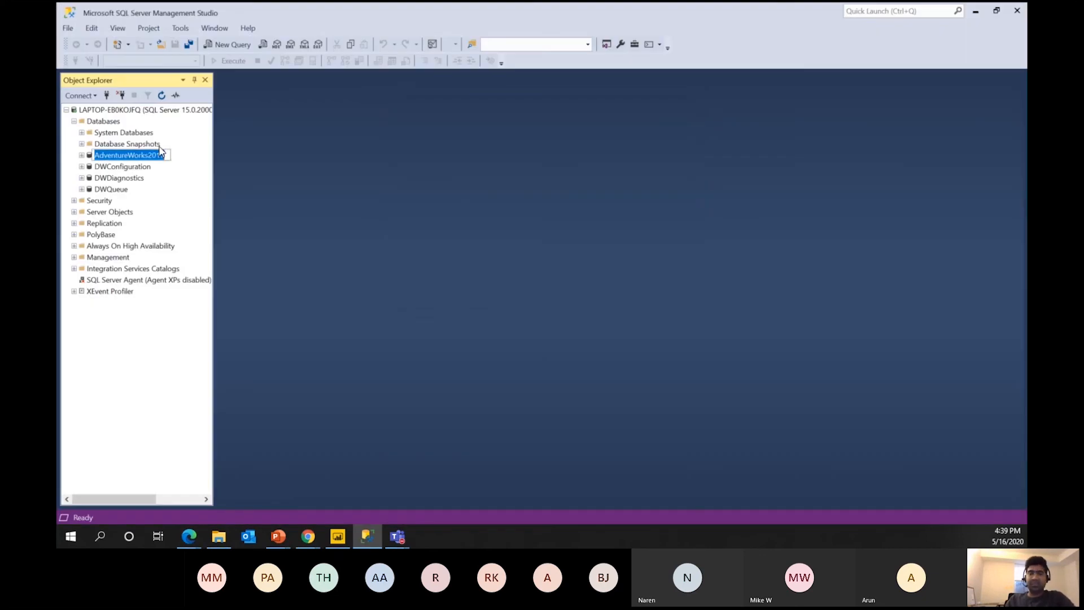
key("alt+Tab")
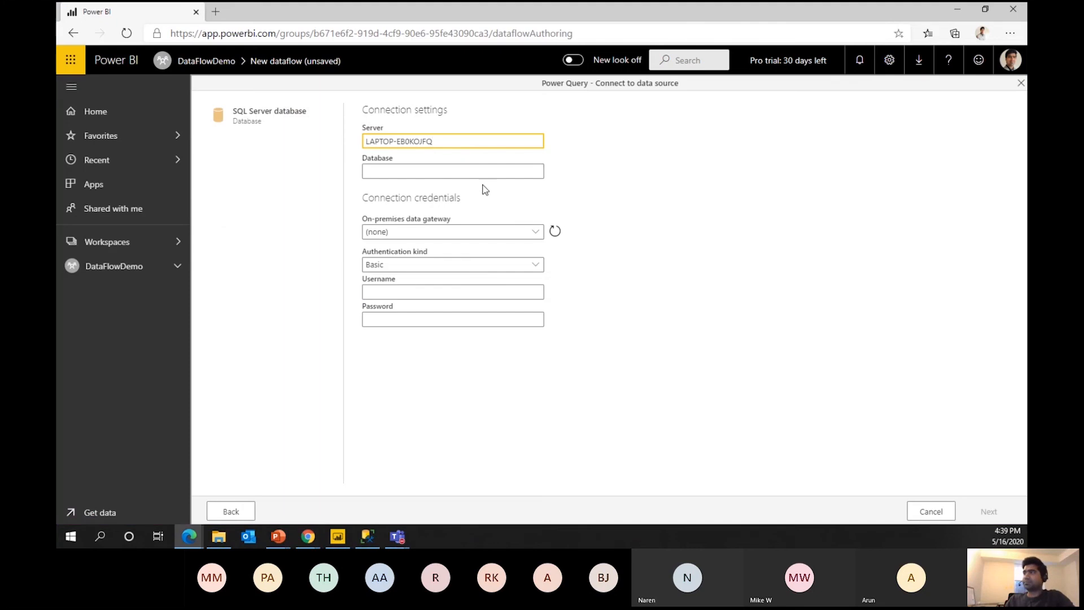
left_click(467, 169)
key("ctrl+v")
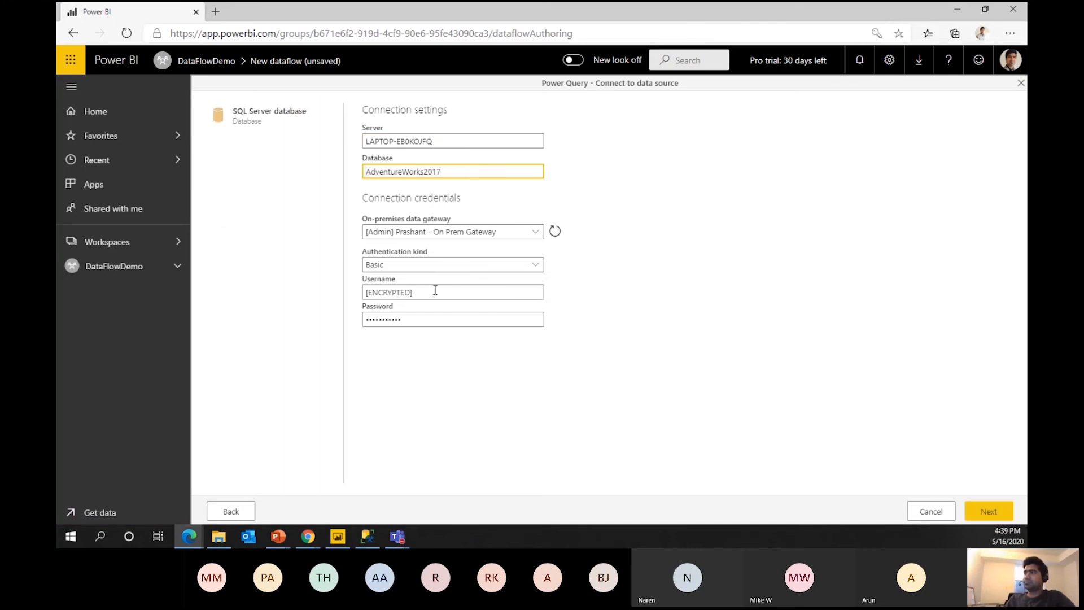
Enter the Basic username and password and connect through the on-premises gateway.
left_click(420, 291)
key("ctrl+a")
type("s")
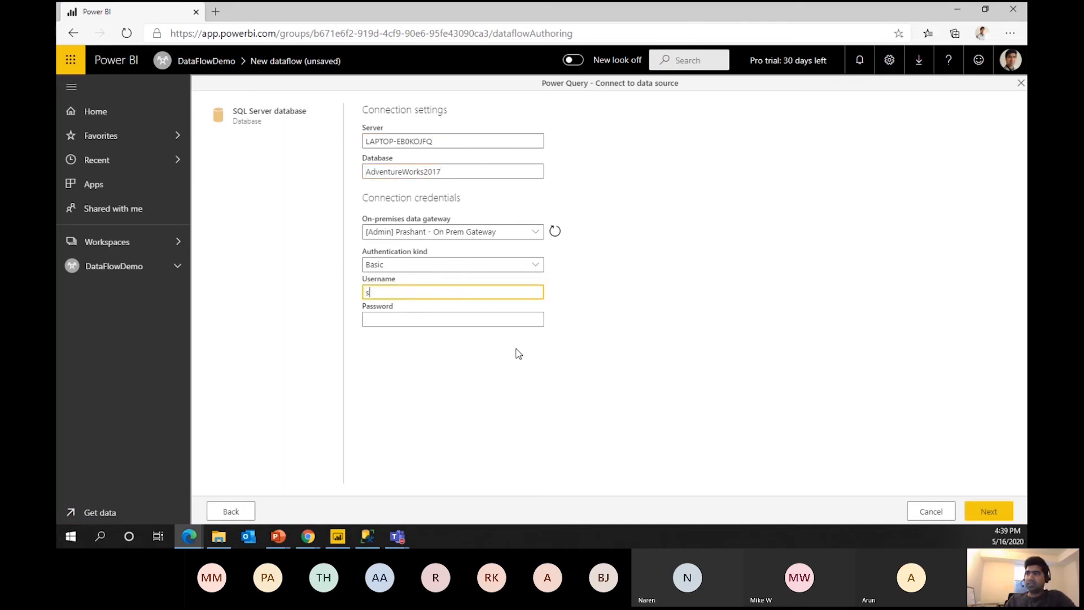
left_click(408, 316)
type("p")
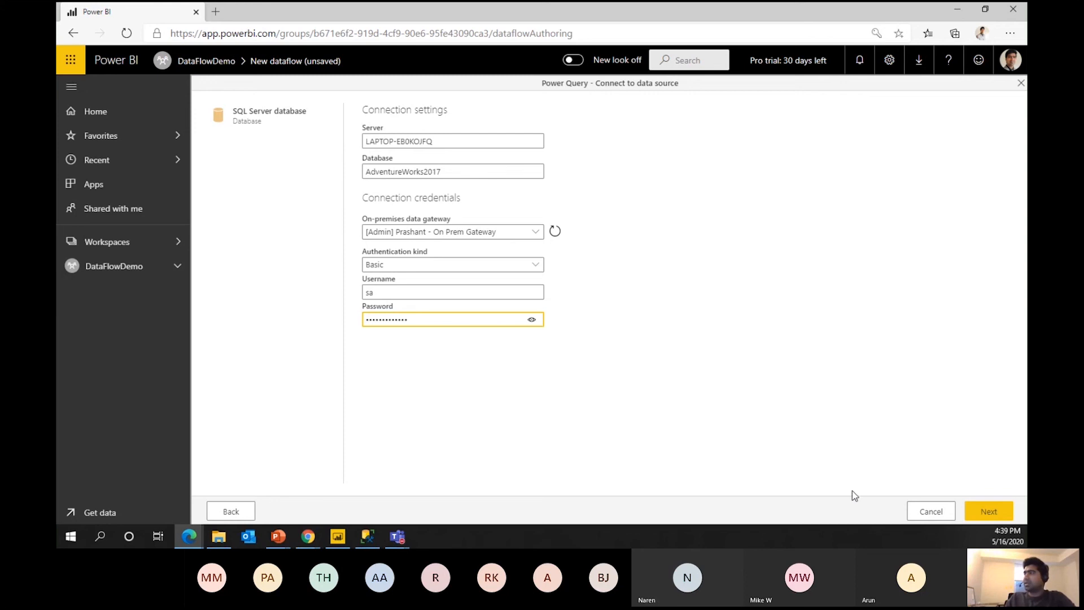
left_click(990, 513)
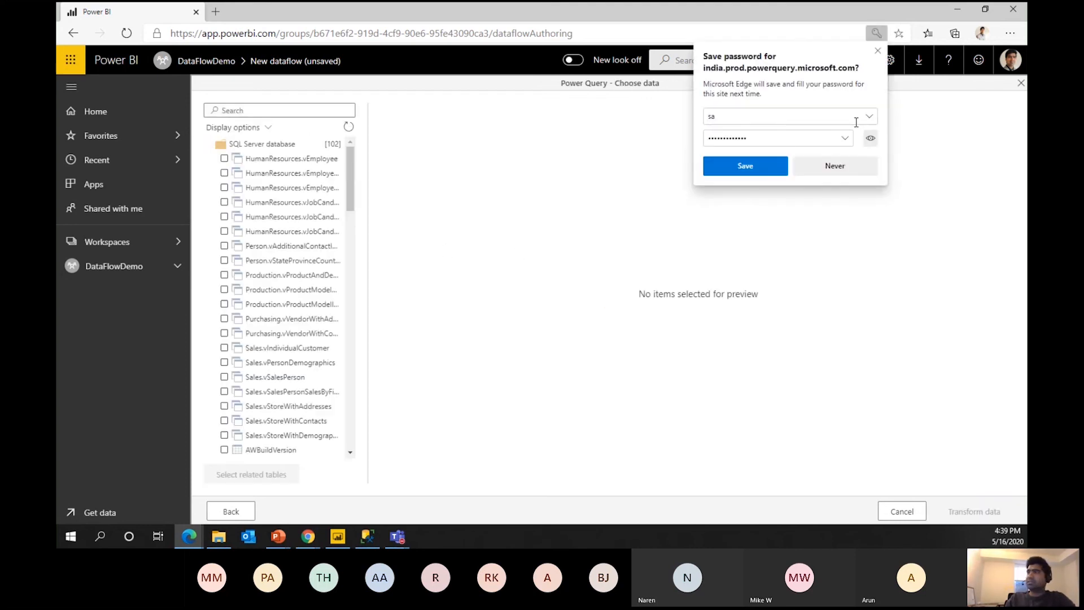
Decline saving the password, cancel table selection, and open a new browser tab.
left_click(877, 51)
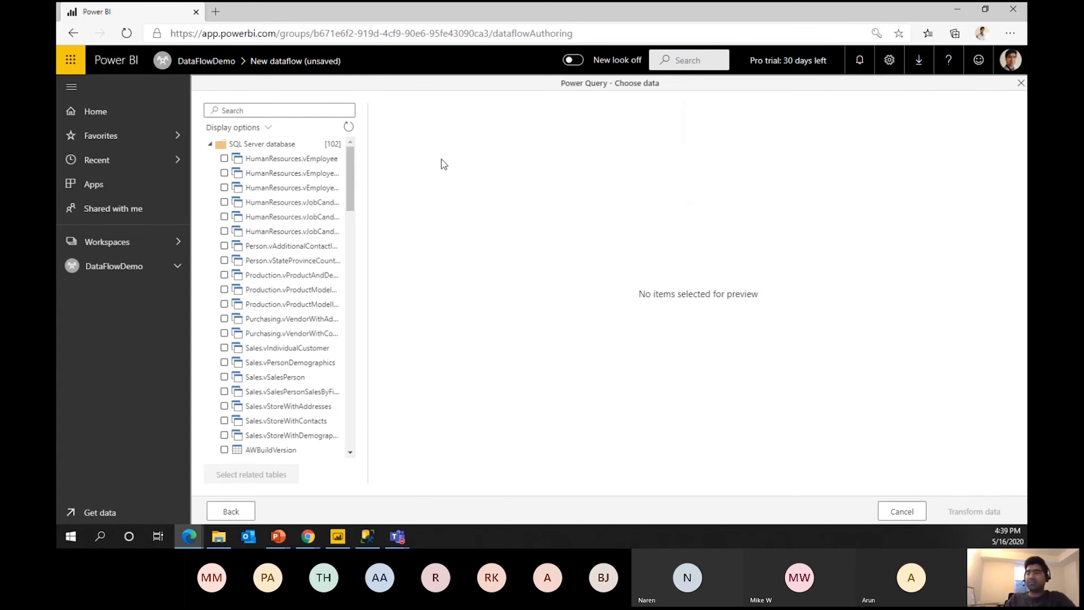
left_click_drag(346, 210, 349, 226)
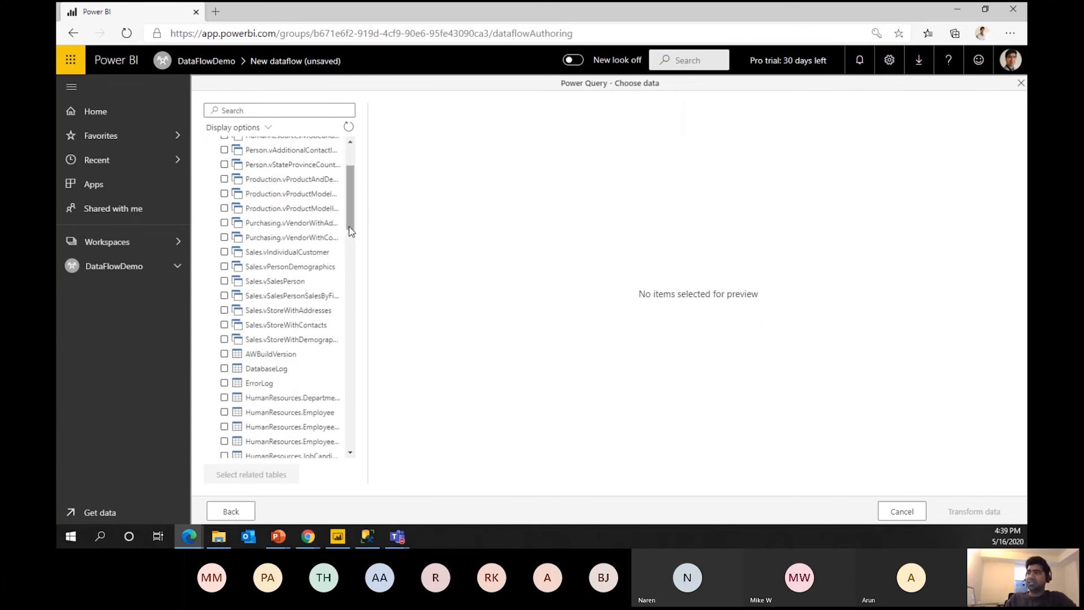
scroll(349, 226, "up", 3)
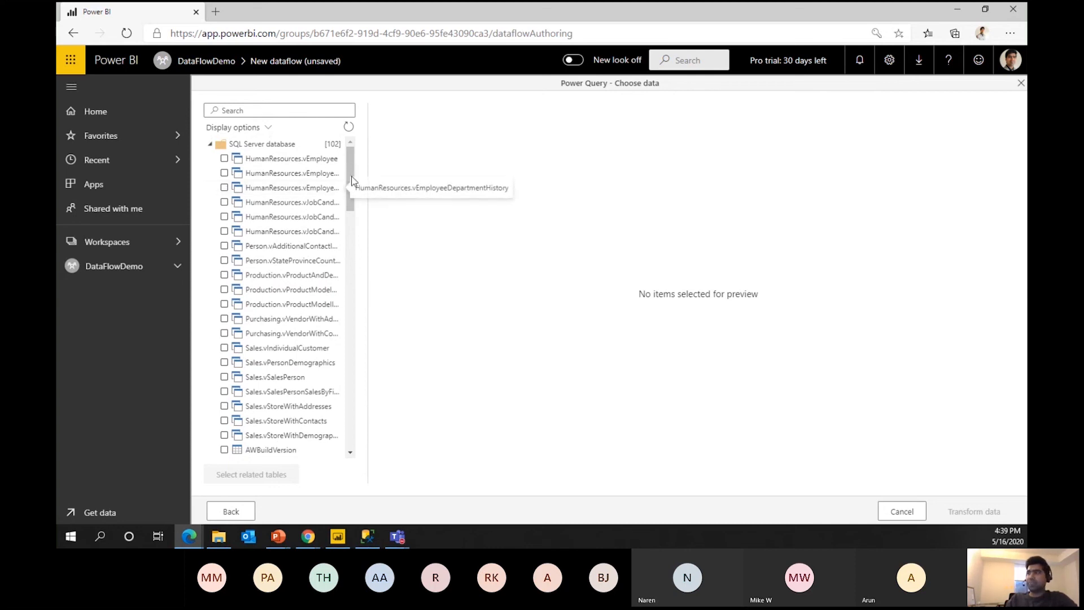
scroll(353, 226, "down", 5)
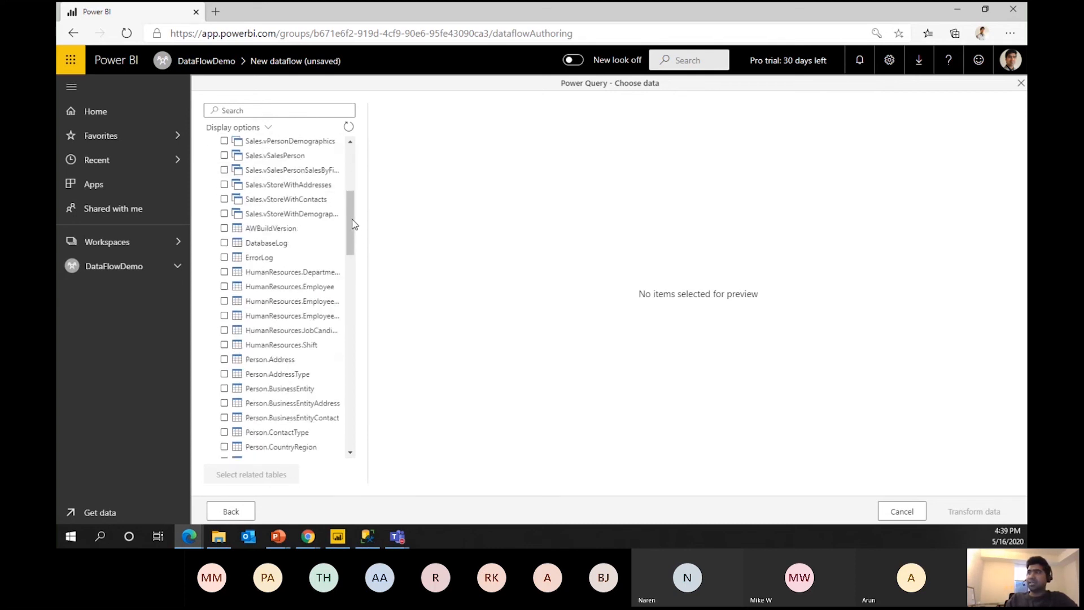
left_click(889, 507)
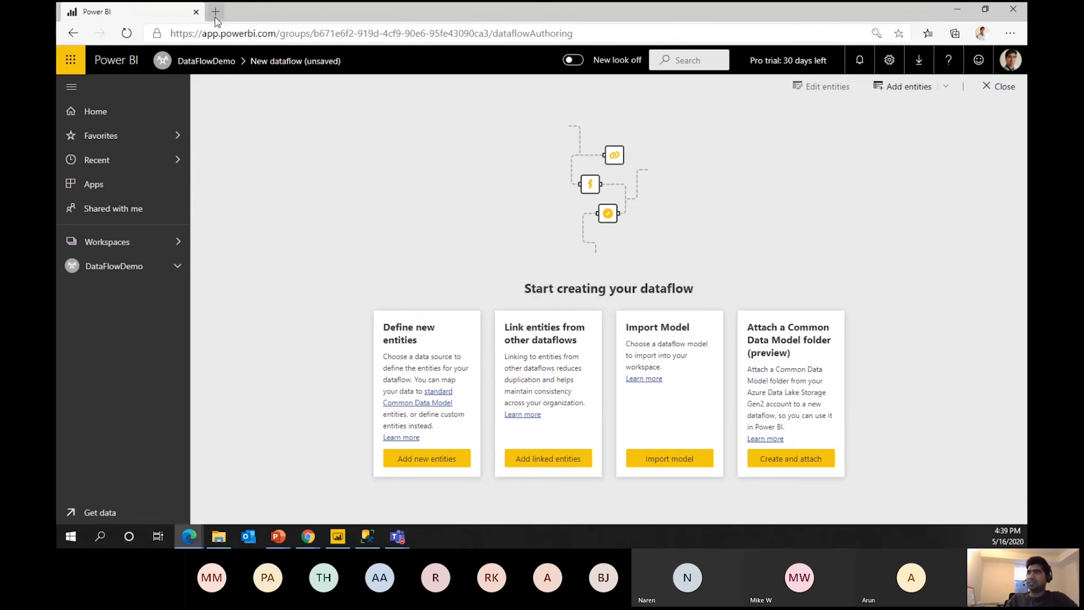
left_click(216, 17)
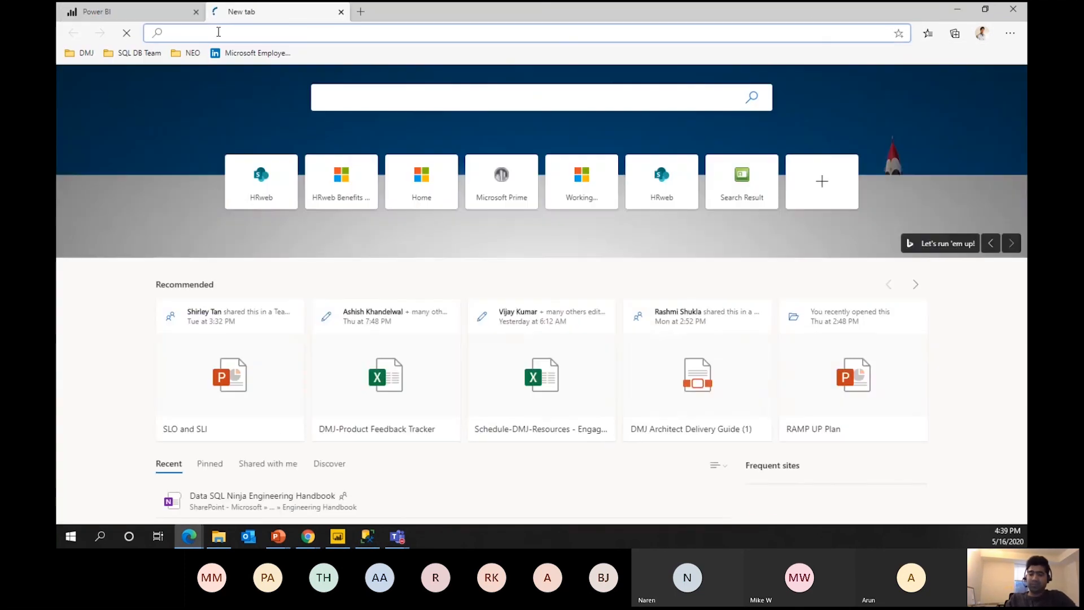
Search for 'Power BI gateway download' and open the official gateway page.
type("Power BI ")
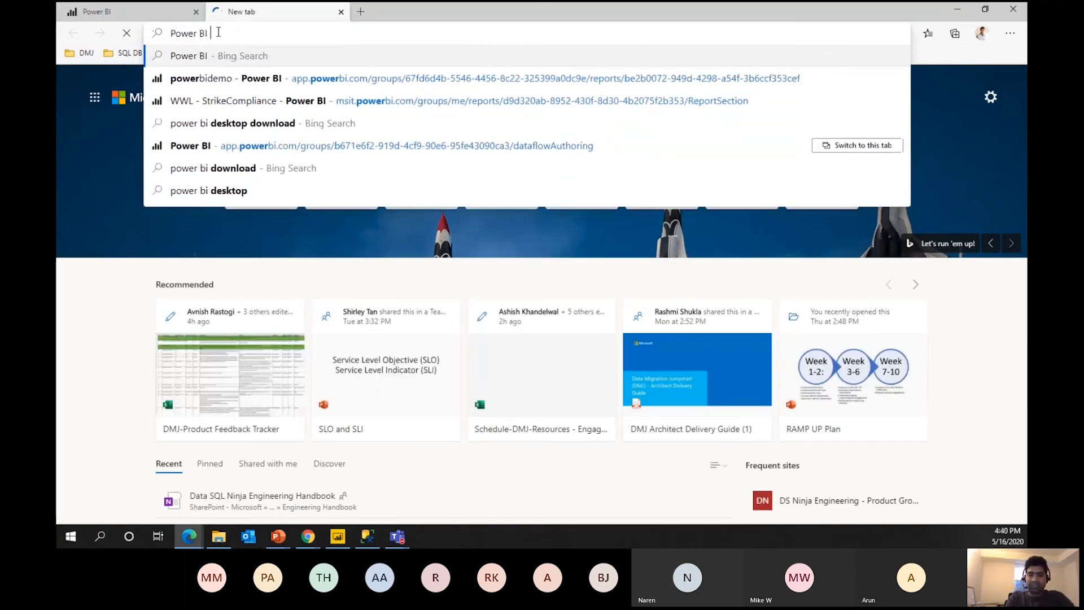
type("gateway download")
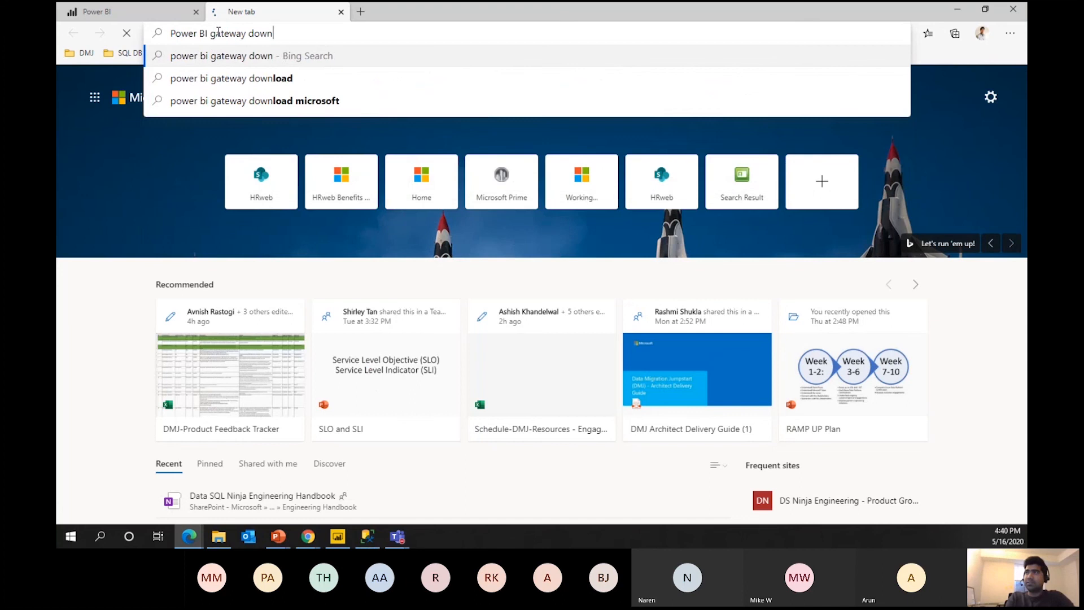
key("Return")
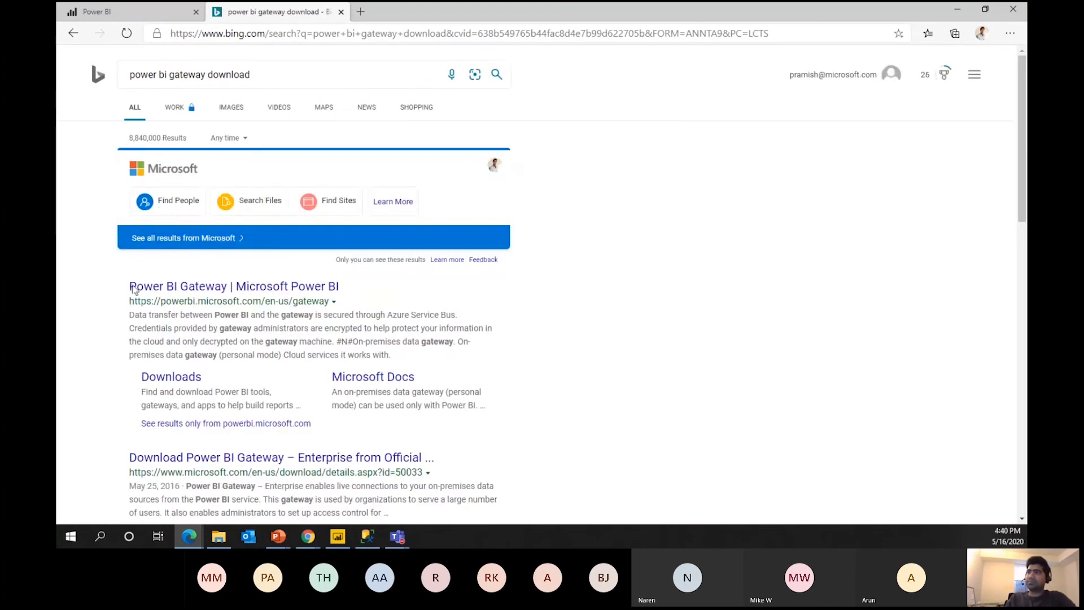
left_click(213, 286)
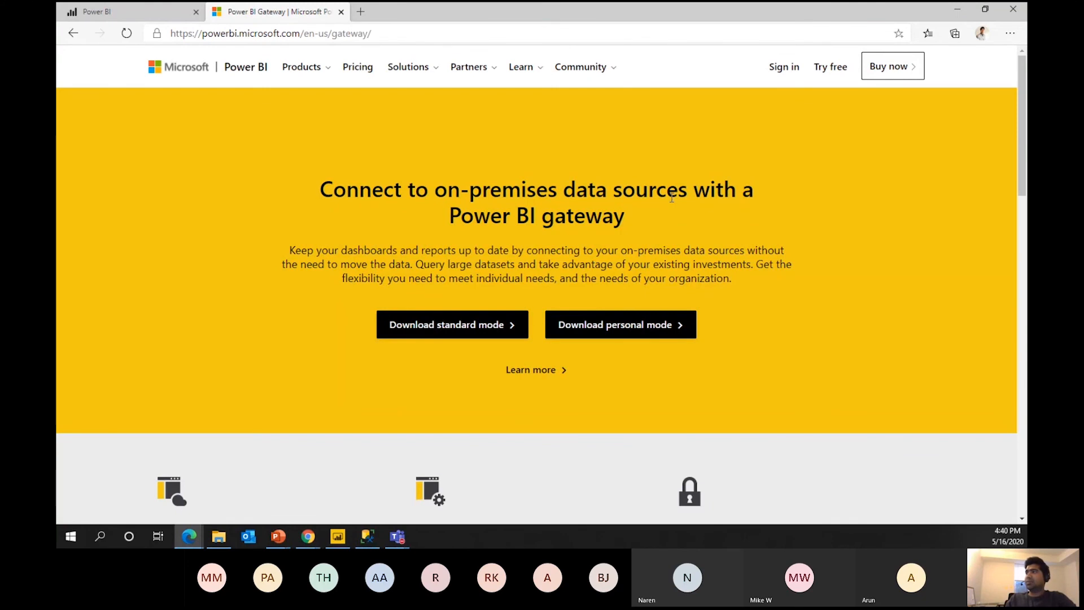
Download the standard-mode gateway installer GatewayInstall.exe and run it.
scroll(619, 240, "down", 1)
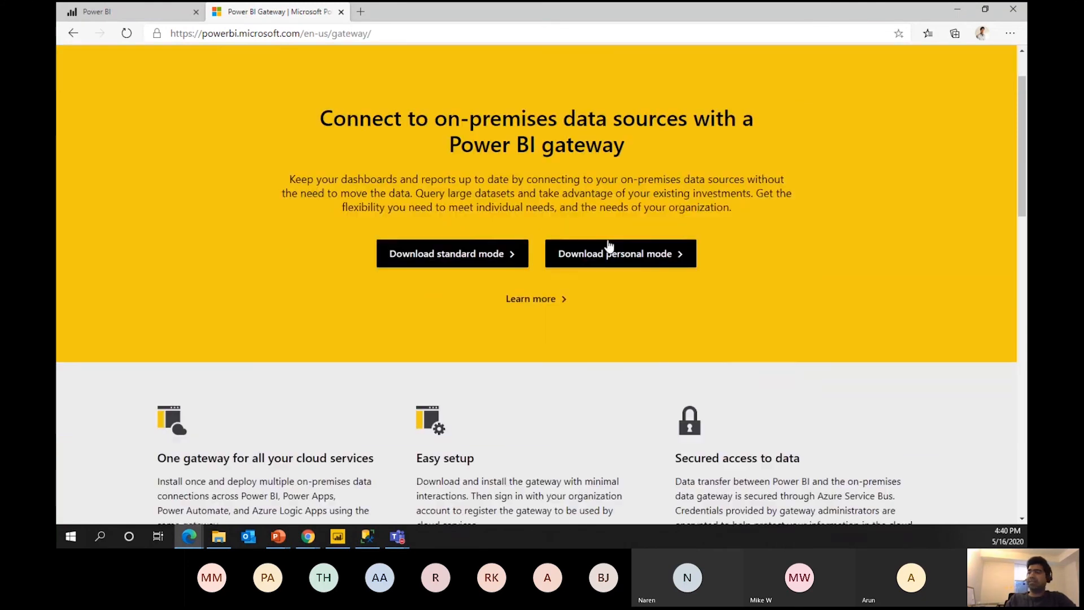
left_click(457, 259)
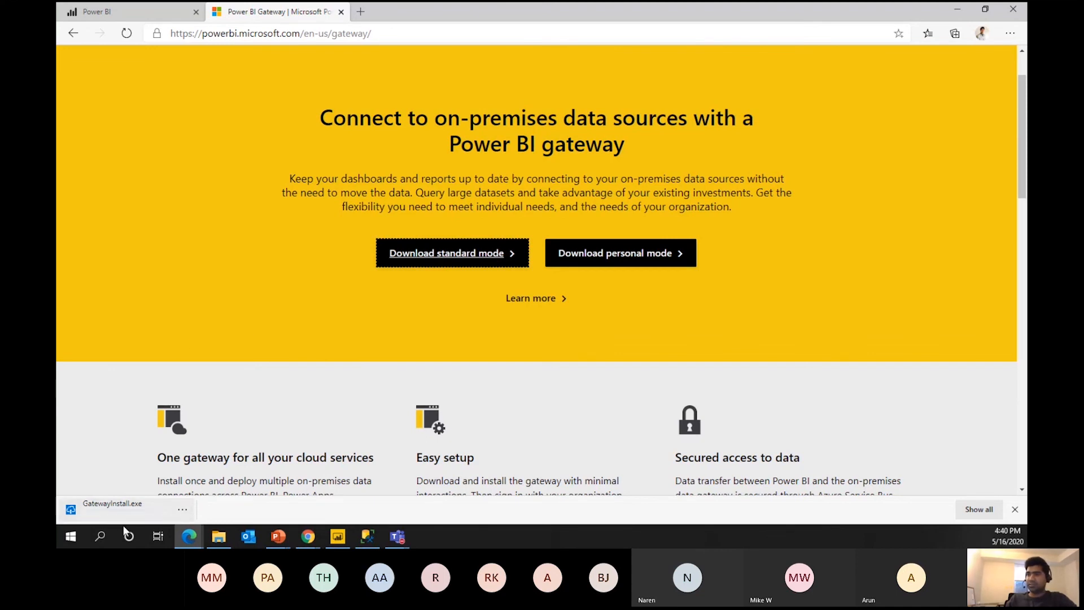
left_click(108, 507)
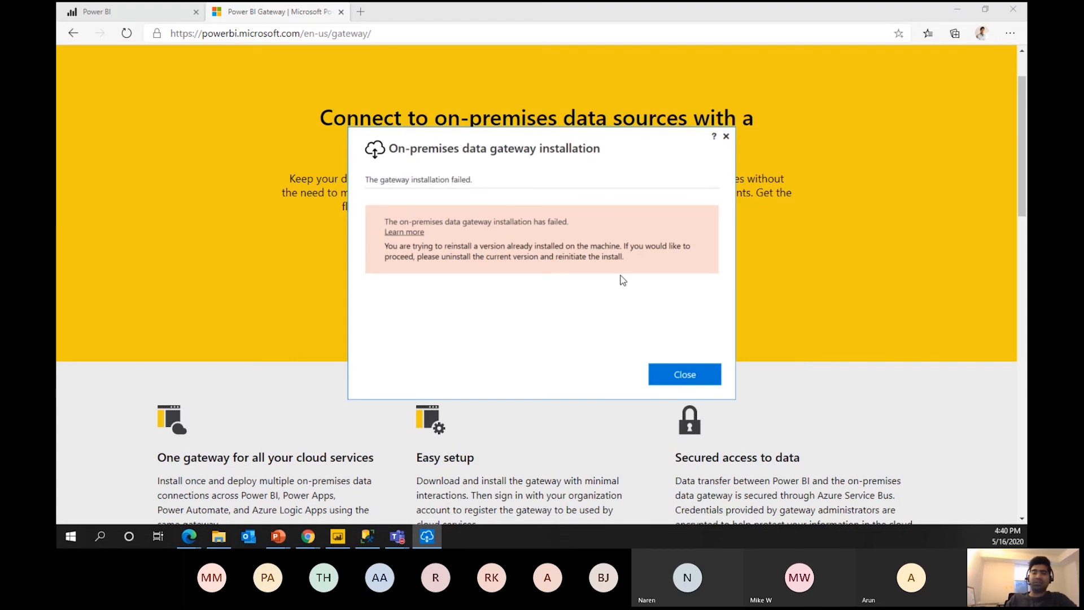
Close the 'gateway installation failed' message.
left_click(692, 376)
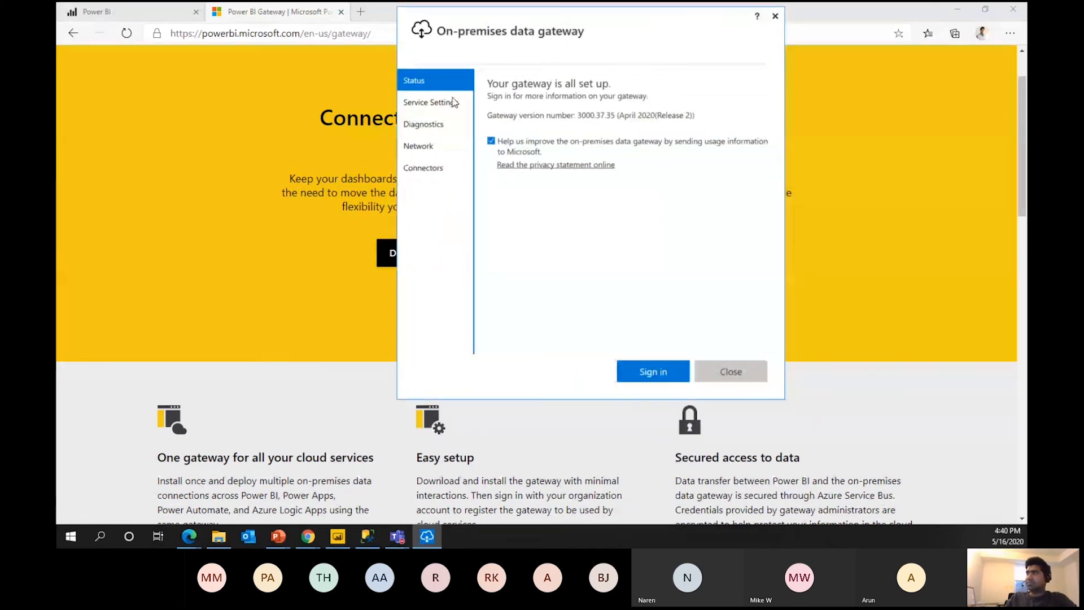
Review the gateway's Service Settings, Diagnostics, Network and Connectors pages, then return to Status.
left_click(442, 104)
left_click(431, 129)
left_click(429, 152)
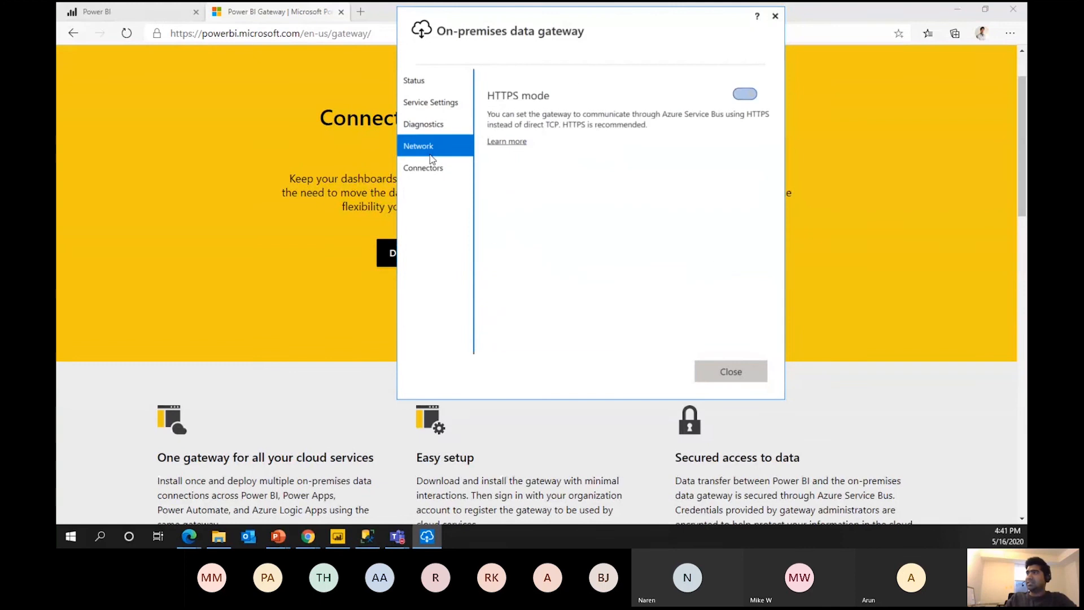
left_click(432, 166)
left_click(418, 80)
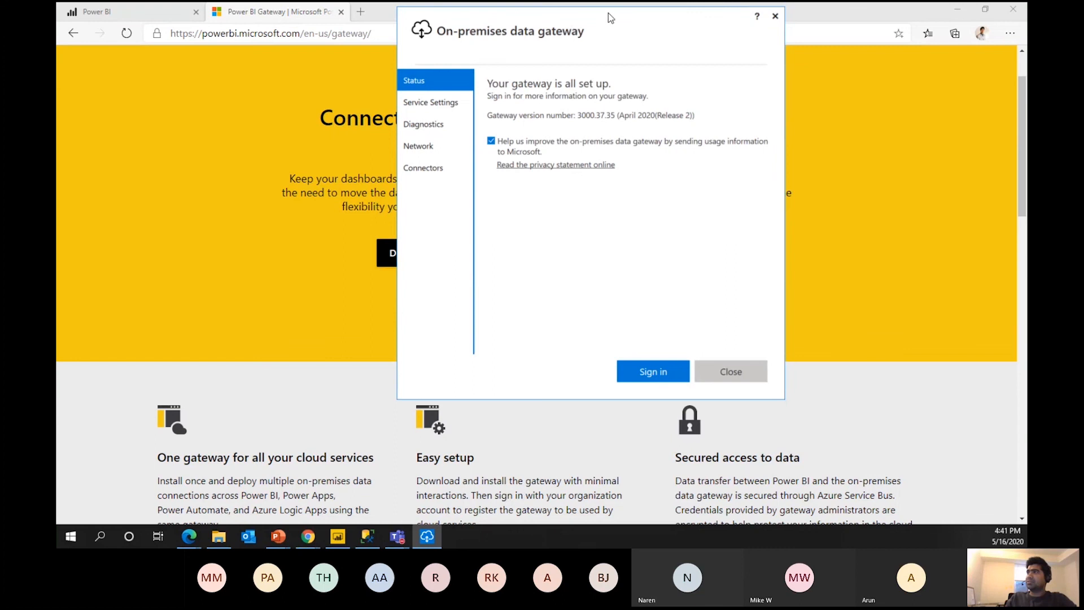
left_click_drag(614, 19, 533, 55)
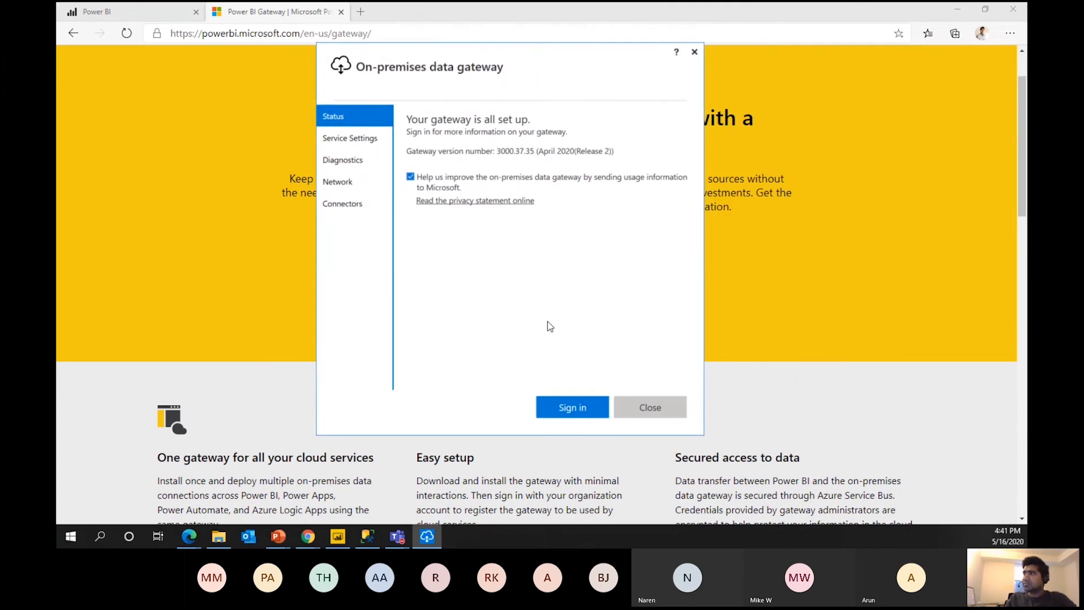
Sign the gateway in with the work account's e-mail address.
left_click(568, 402)
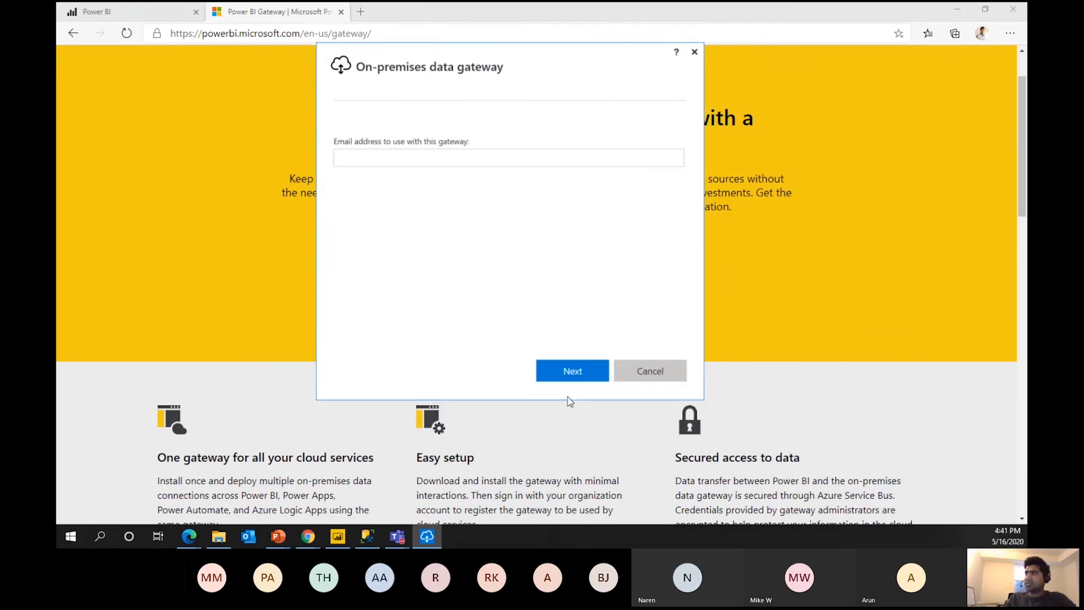
left_click(380, 161)
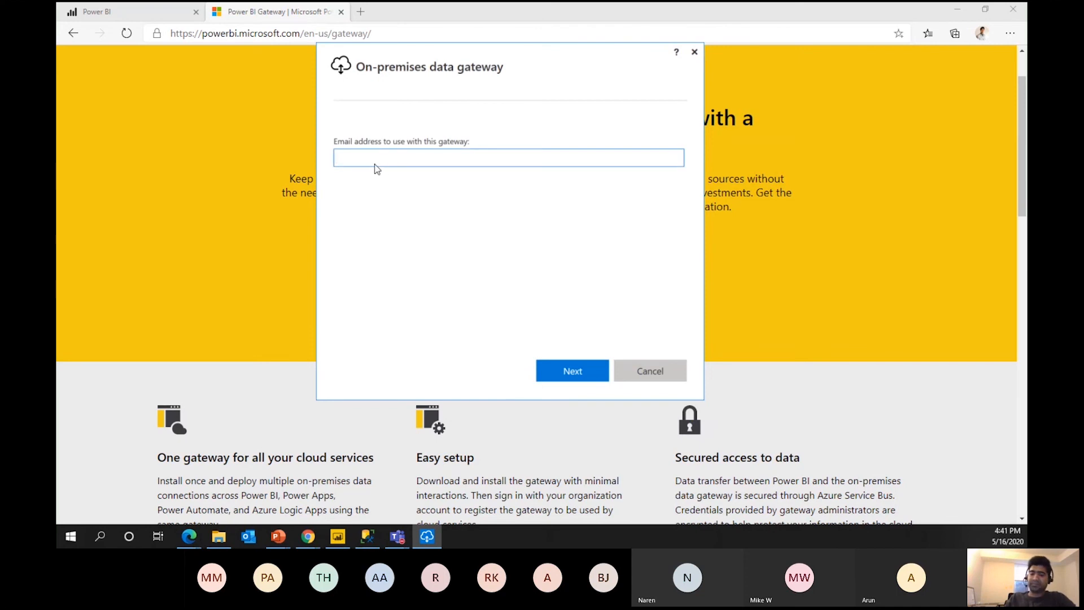
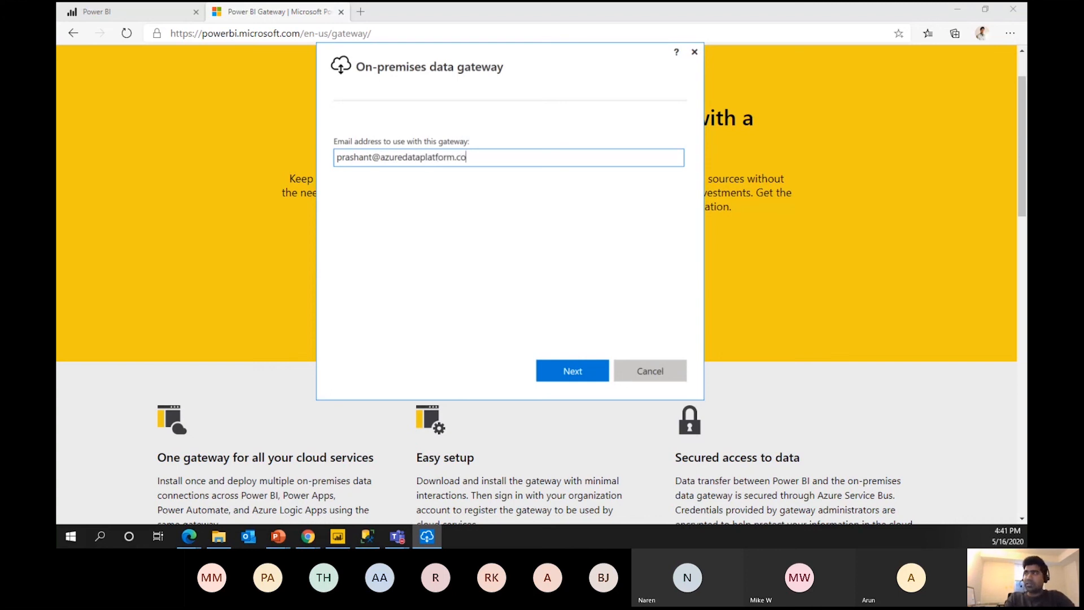
left_click(575, 371)
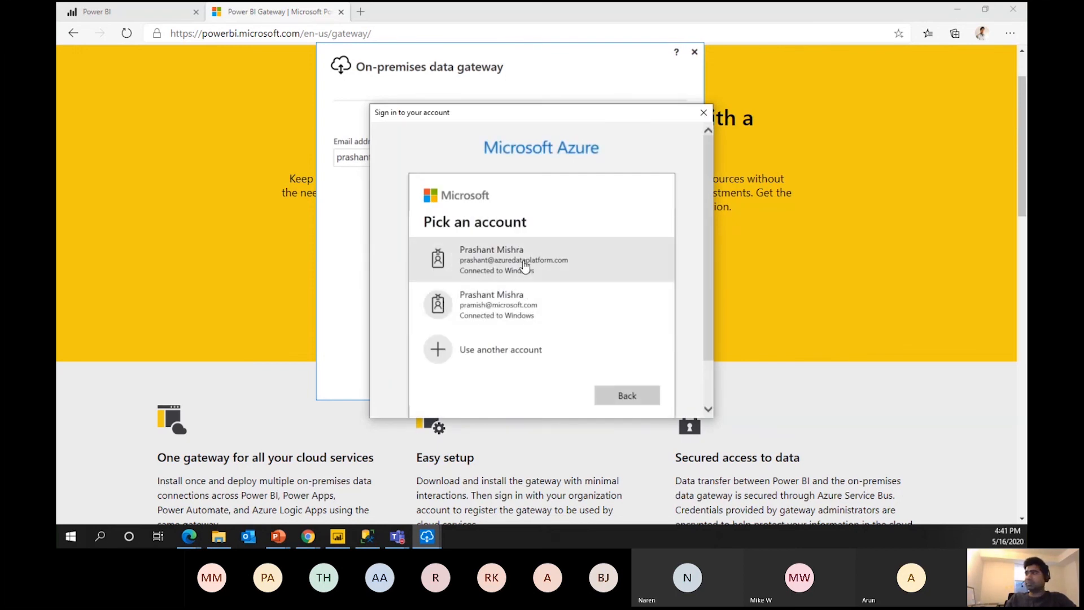
left_click(497, 260)
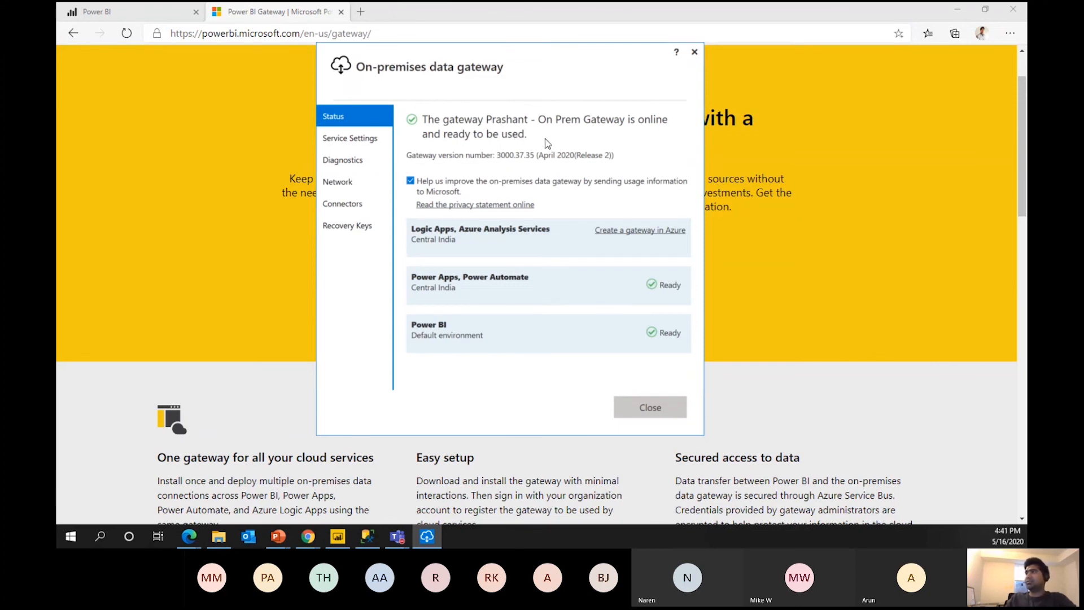
Close the gateway window once it is online and Ready for Power BI.
left_click_drag(491, 127, 581, 125)
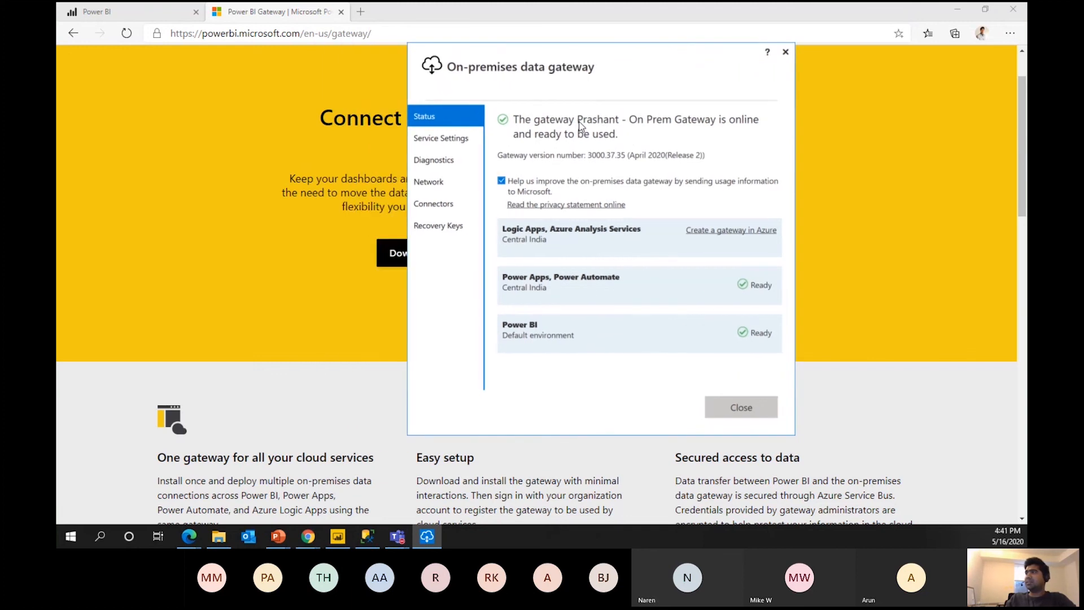
left_click_drag(679, 46, 542, 39)
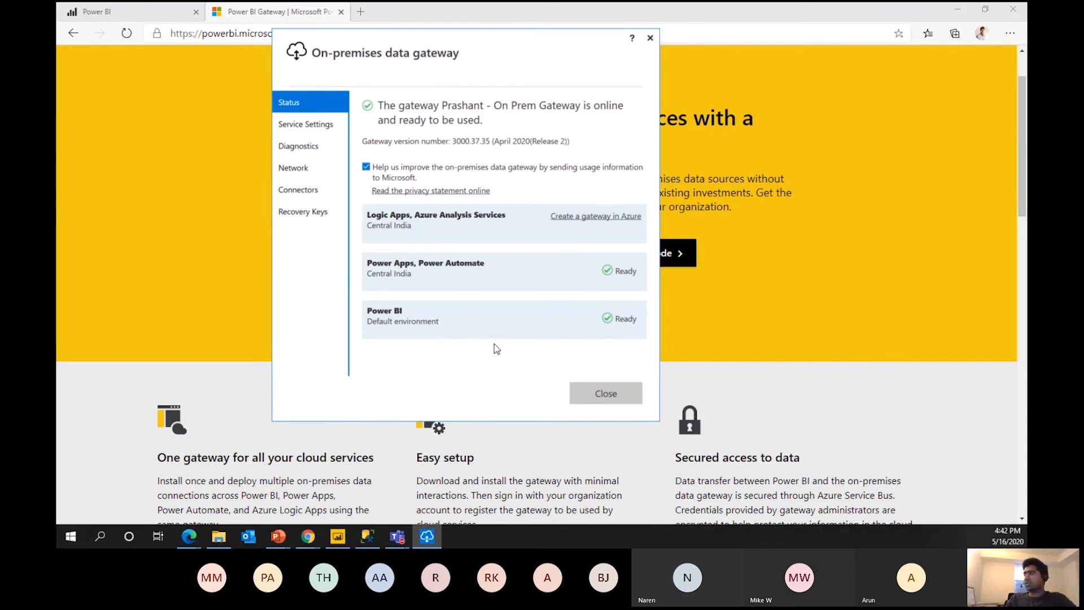
left_click(606, 398)
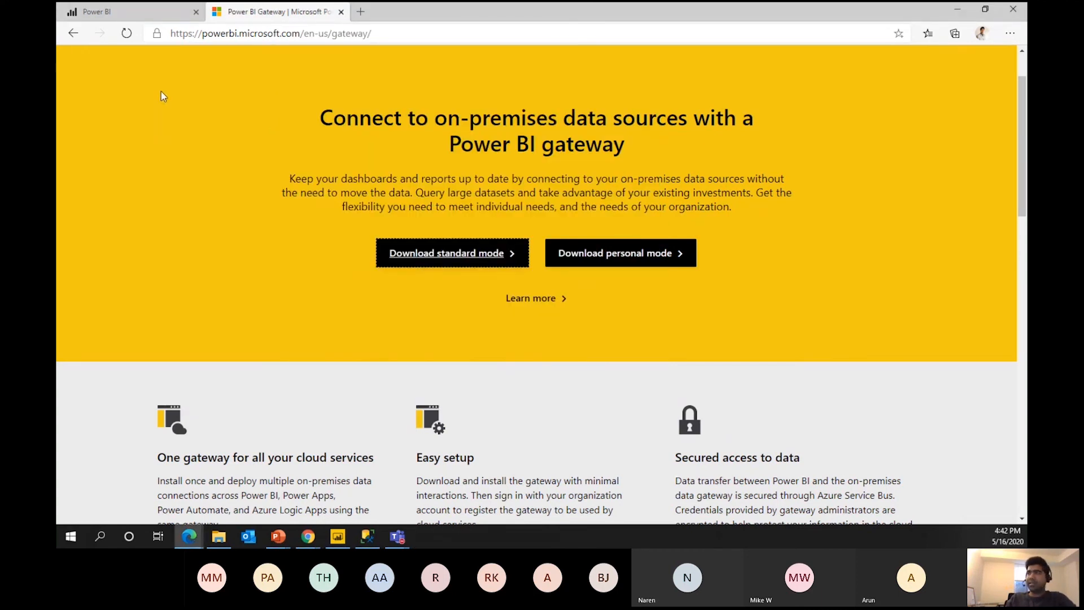
Back in the Power BI dataflow, add new entities with SQL Server database as the source.
left_click(137, 13)
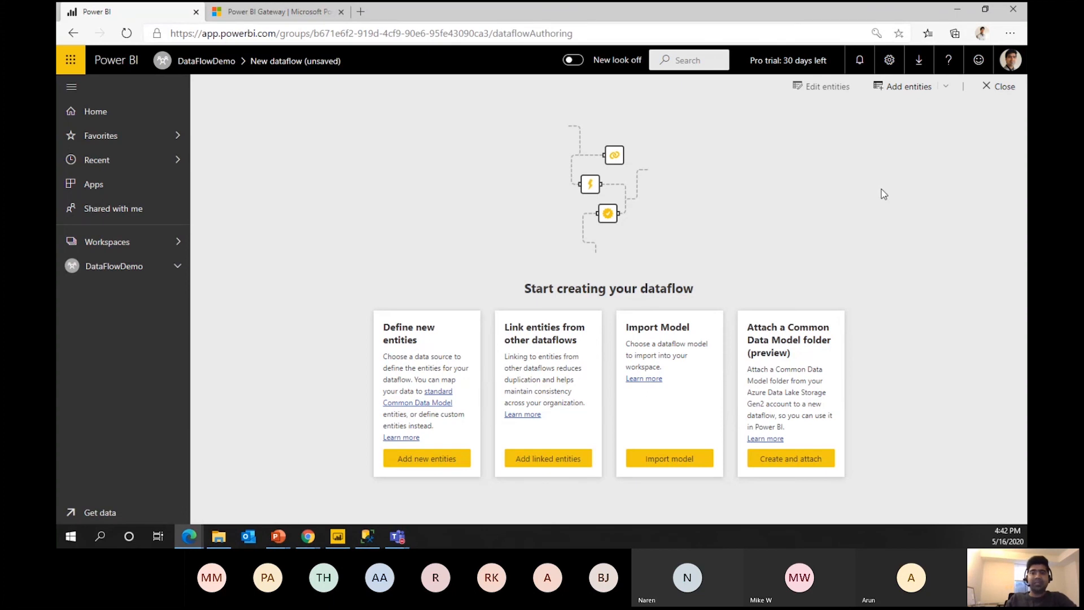
left_click(433, 461)
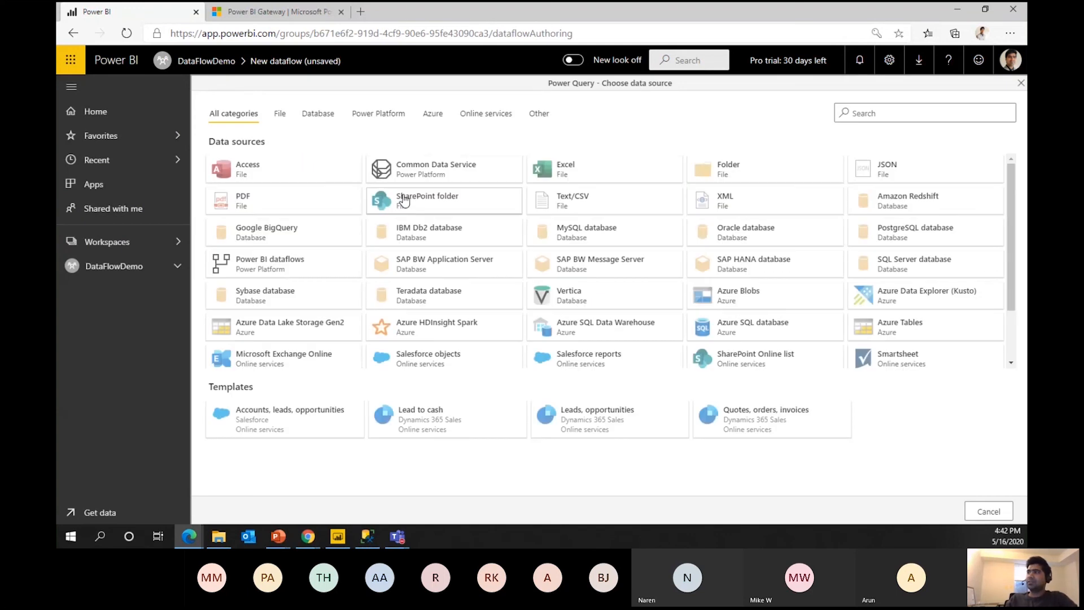
left_click(289, 117)
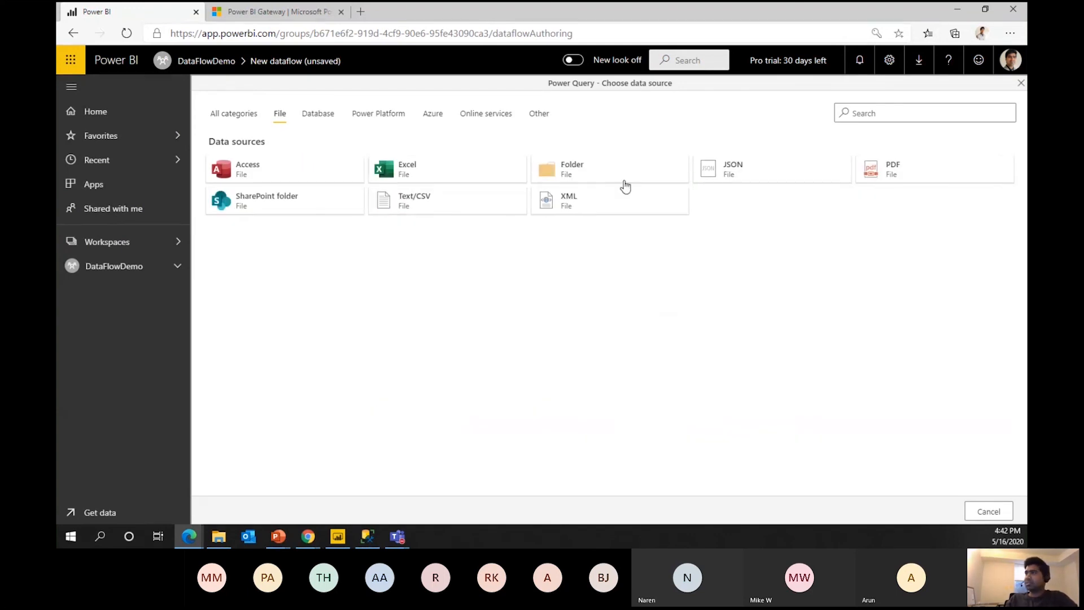
left_click(305, 116)
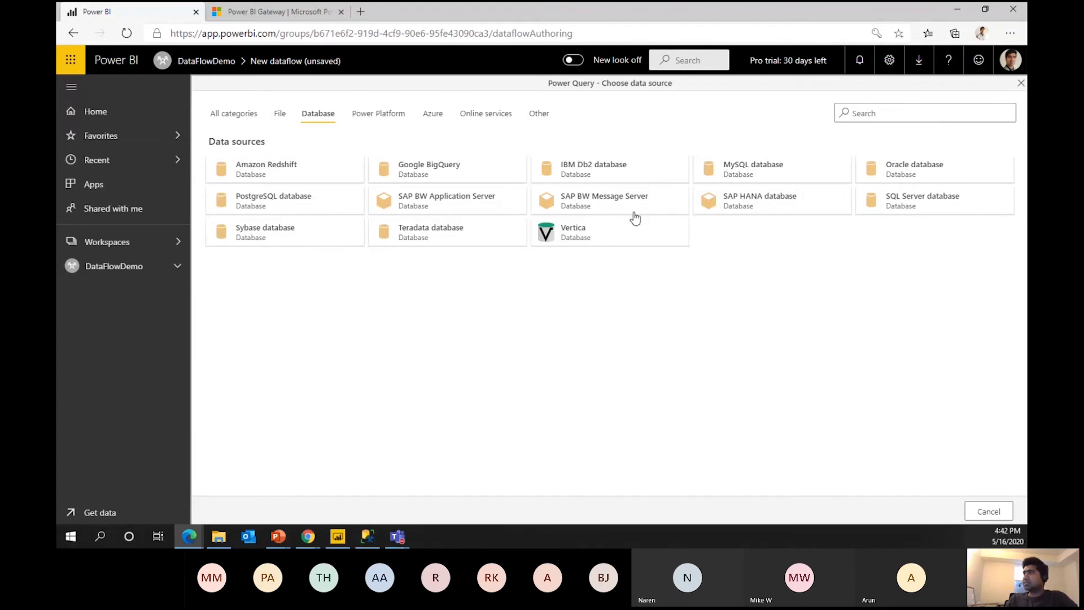
left_click(898, 209)
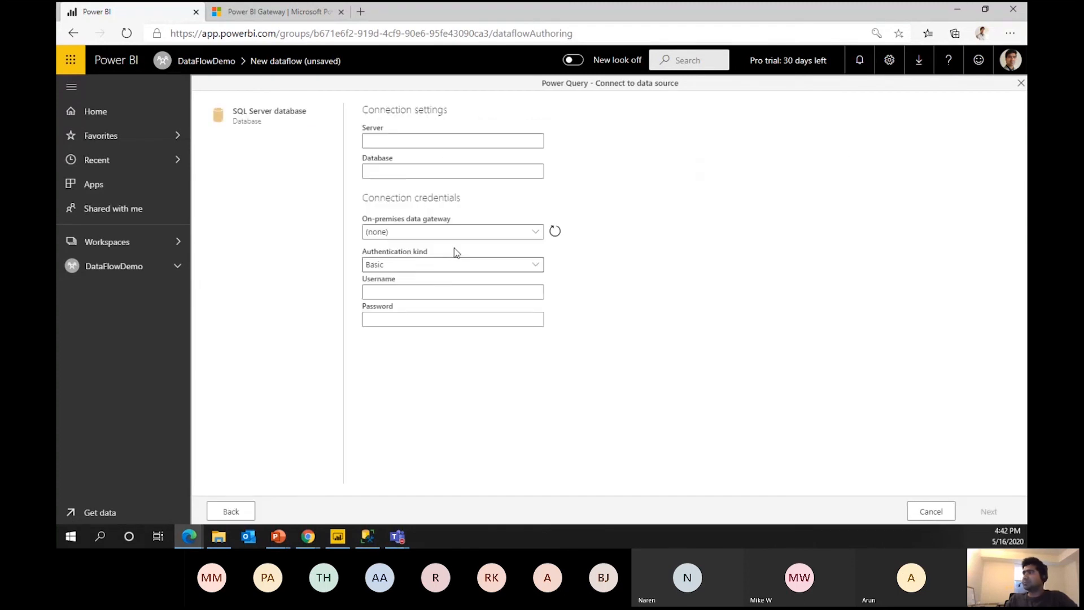
left_click(429, 142)
key("alt+Tab")
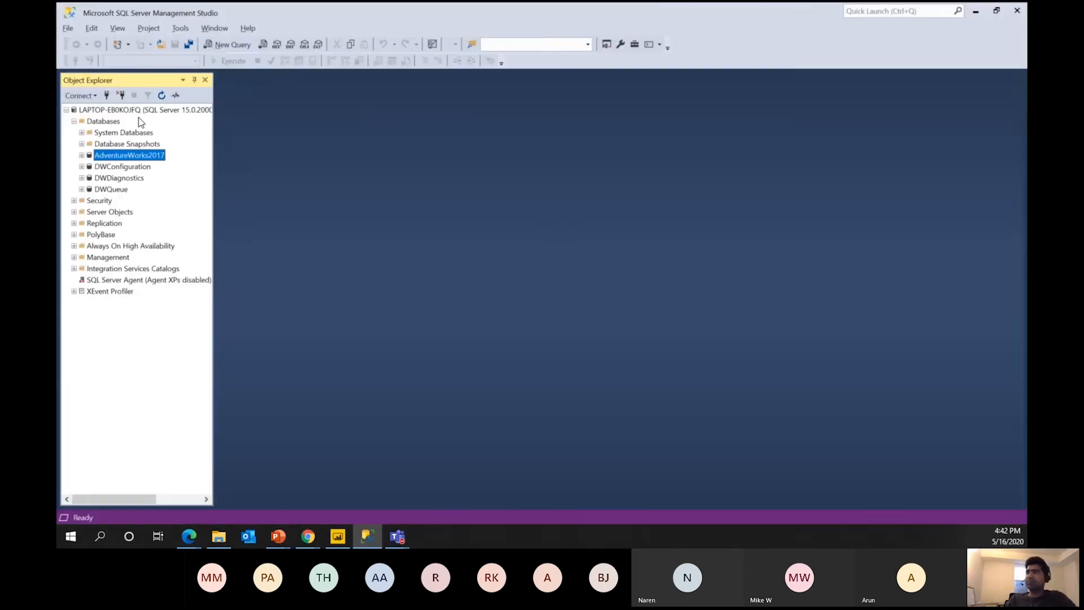
Copy the server name LAPTOP-EB0KOJFQ from SSMS into the connection form's Server field.
left_click(106, 95)
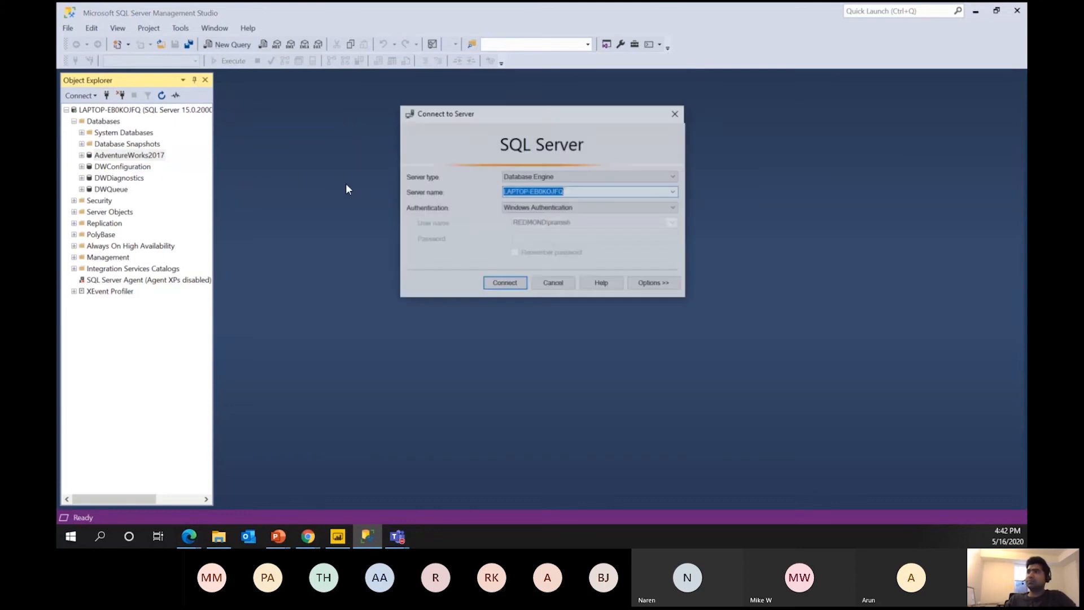
key("ctrl+c")
key("alt+Tab")
left_click(467, 142)
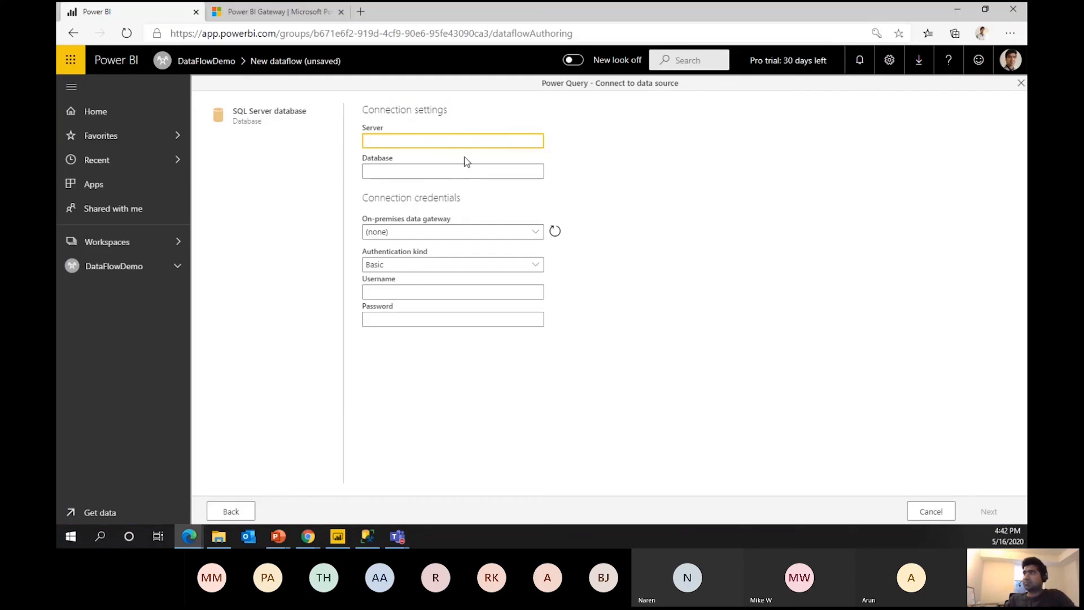
key("ctrl+v")
Close SSMS's connect dialog and copy the AdventureWorks2017 database name from Object Explorer.
key("alt+Tab")
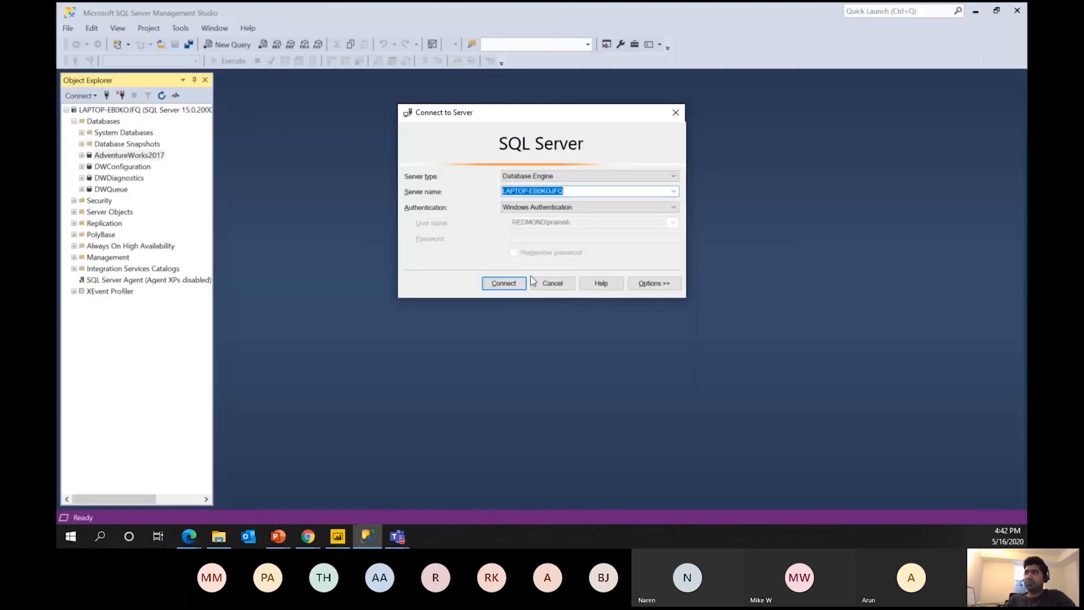
left_click(533, 281)
left_click(94, 112)
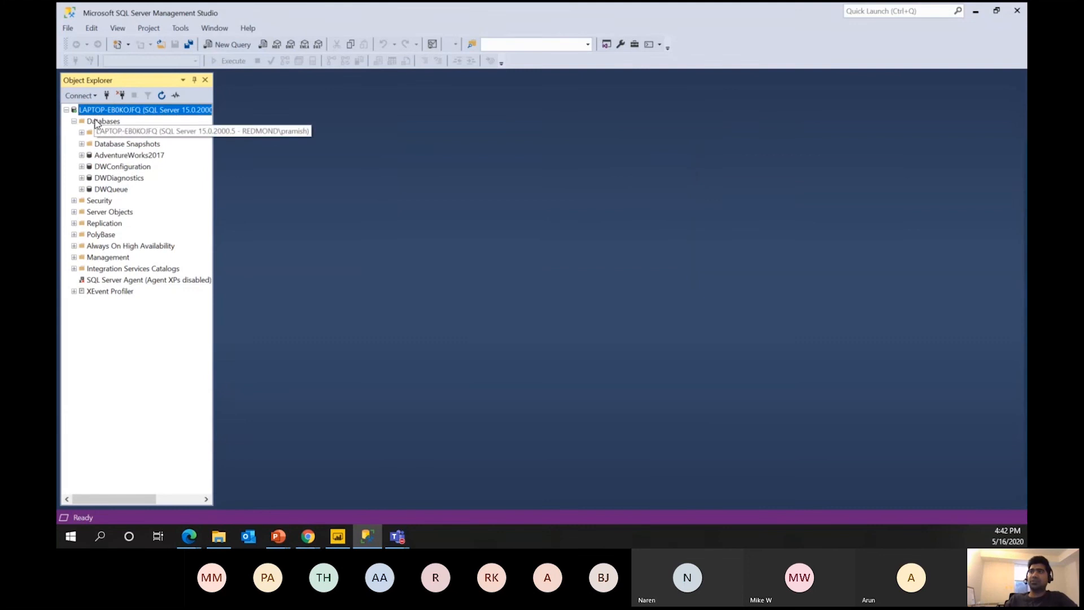
left_click(114, 154)
key("F2")
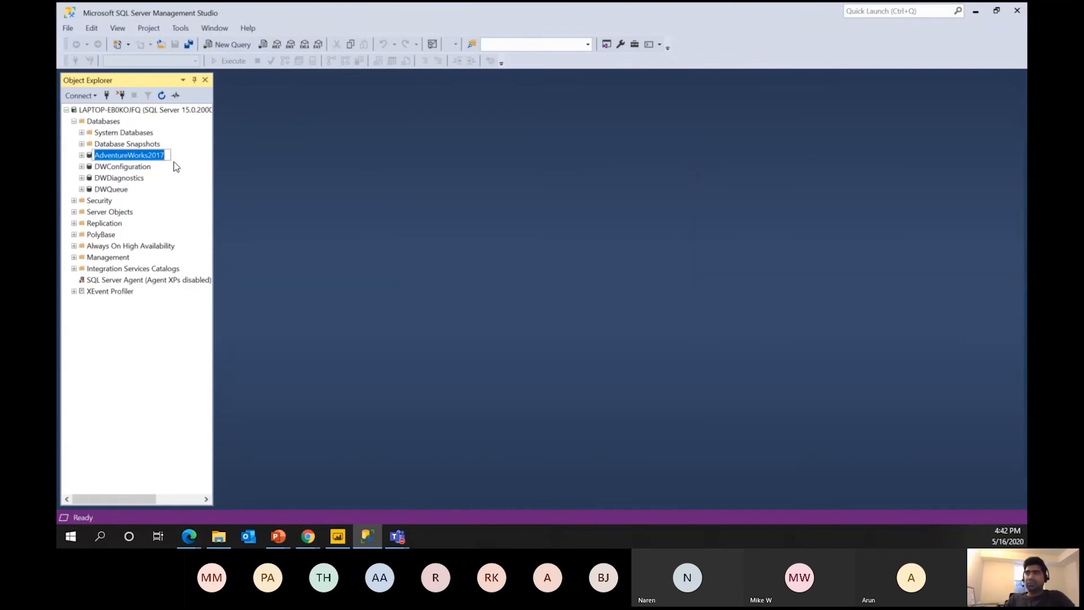
key("ctrl+c")
key("alt+Tab")
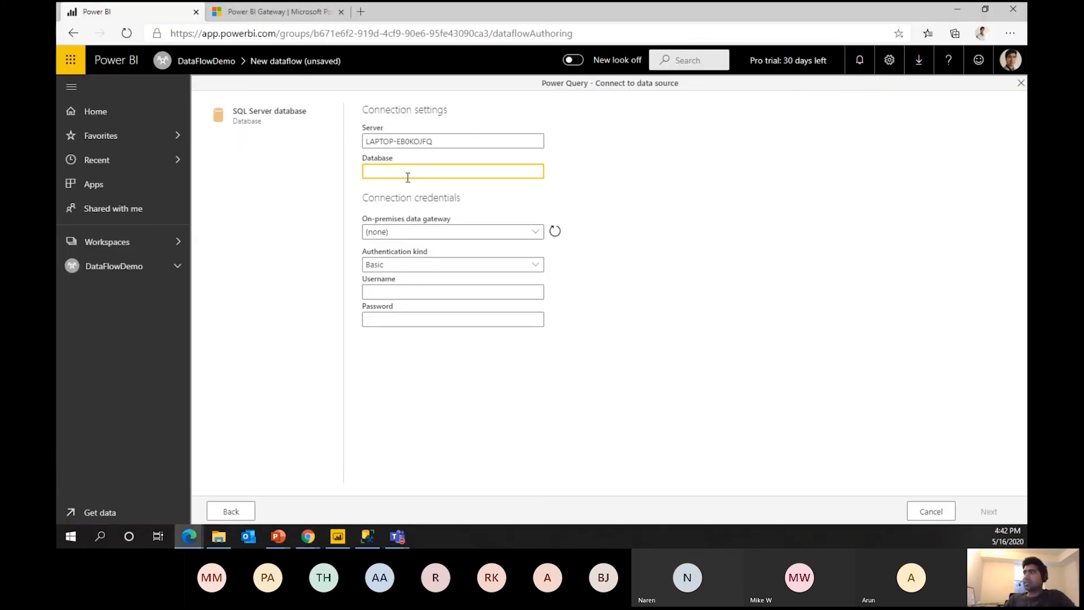
Enter AdventureWorks2017 as the database and select the on-premises gateway.
key("ctrl+v")
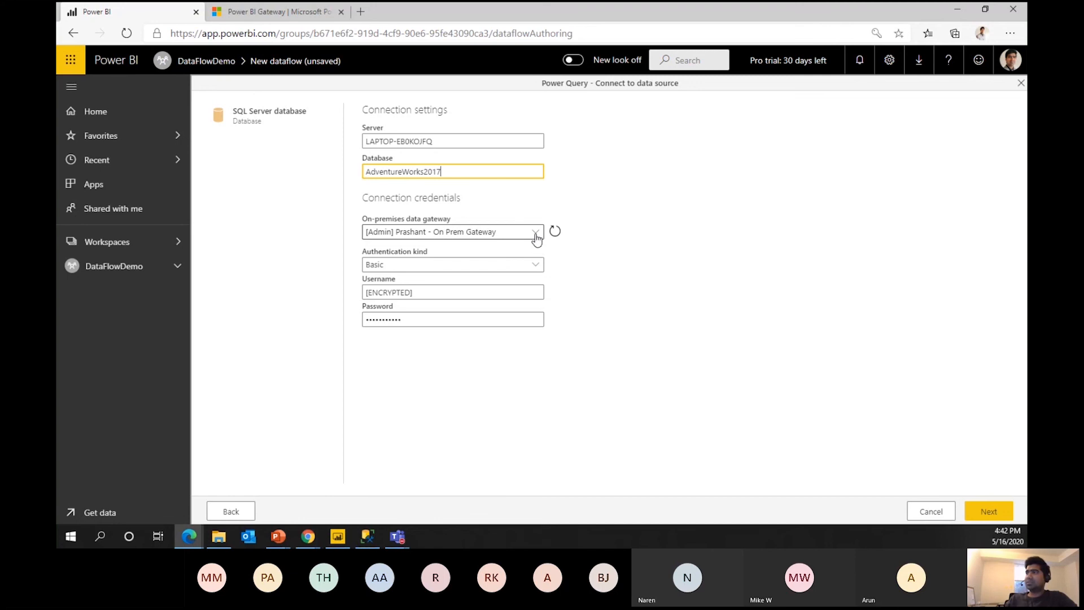
left_click(473, 234)
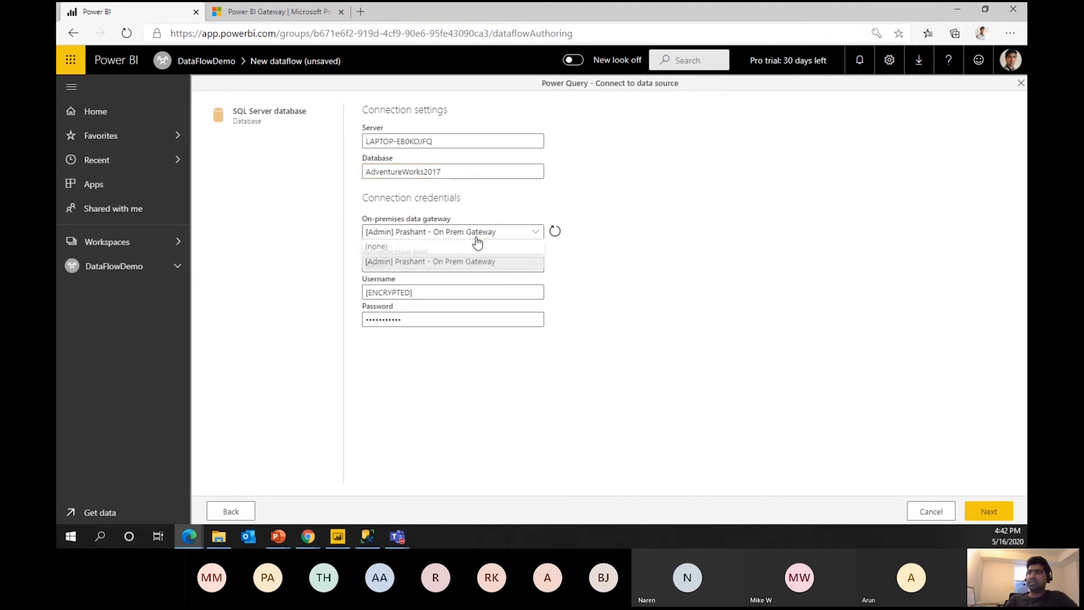
left_click(383, 249)
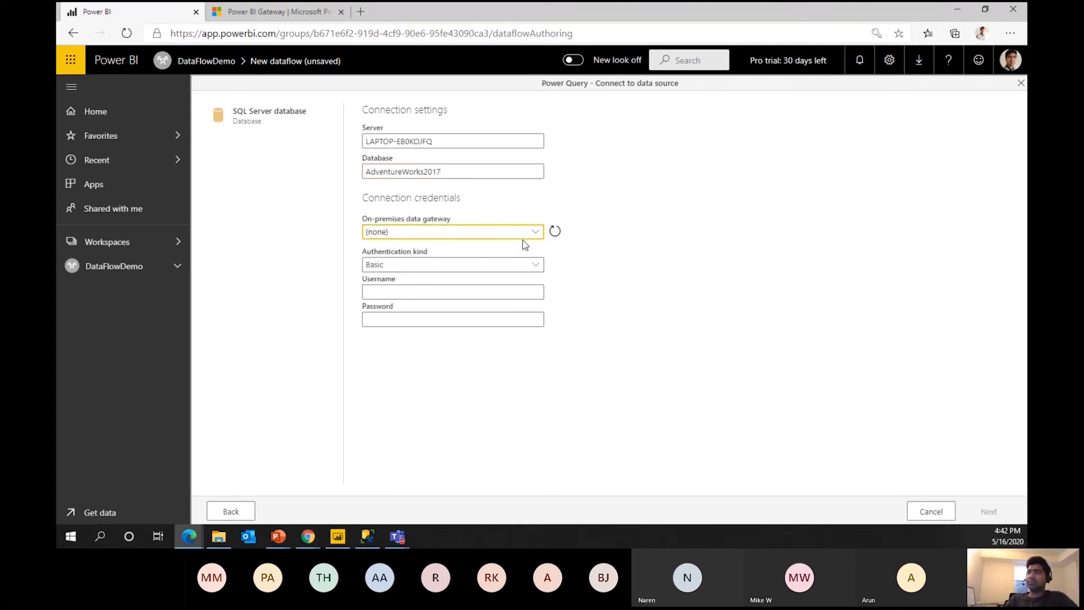
left_click(438, 259)
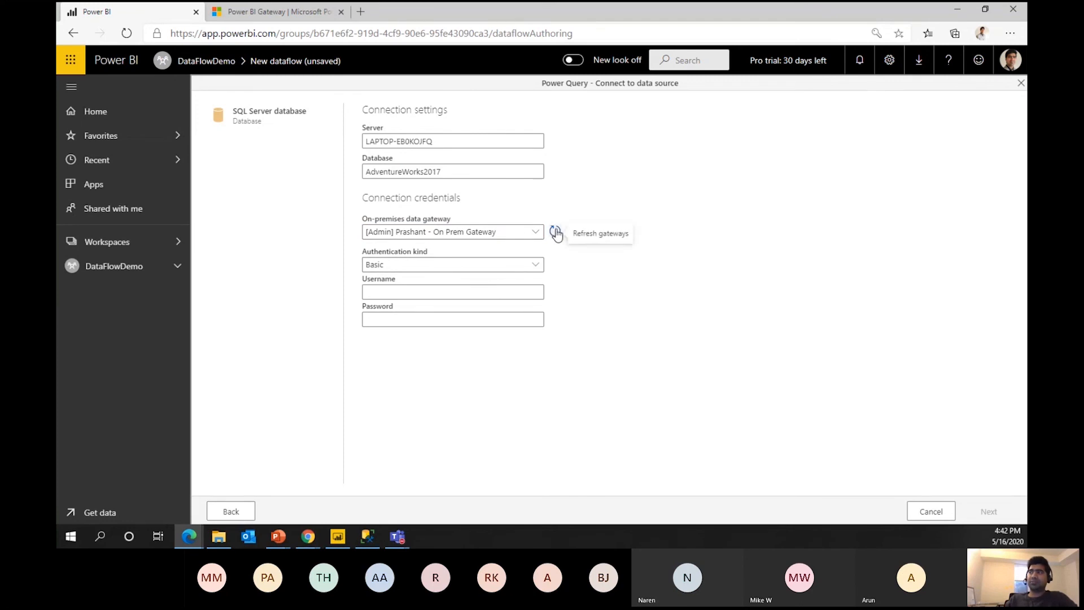
Enter Basic credentials with the sa login and its password, and connect.
left_click(449, 289)
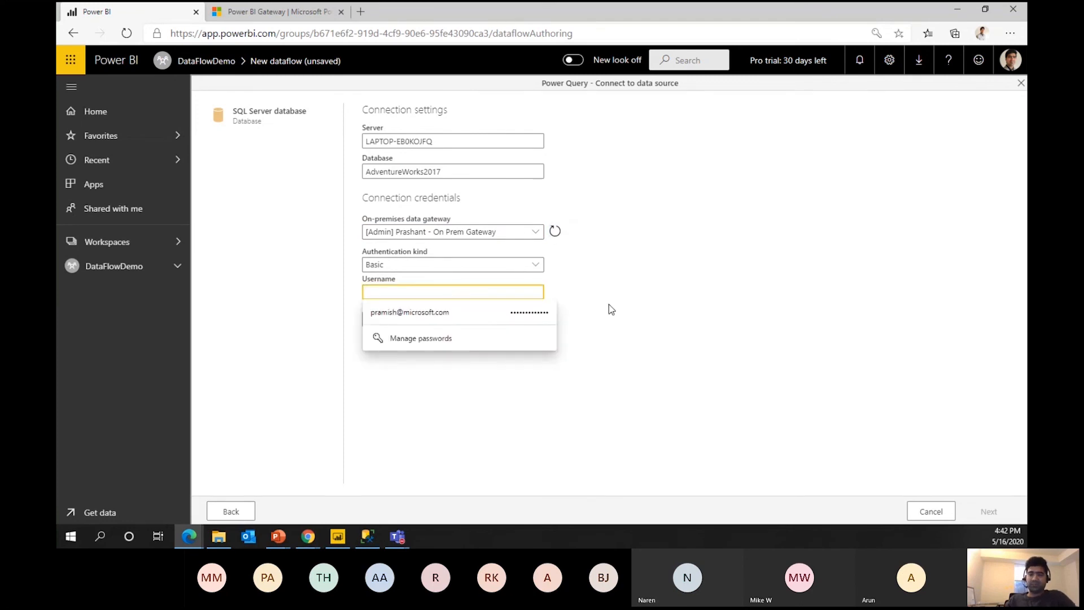
type("sa")
key("Tab")
type("p")
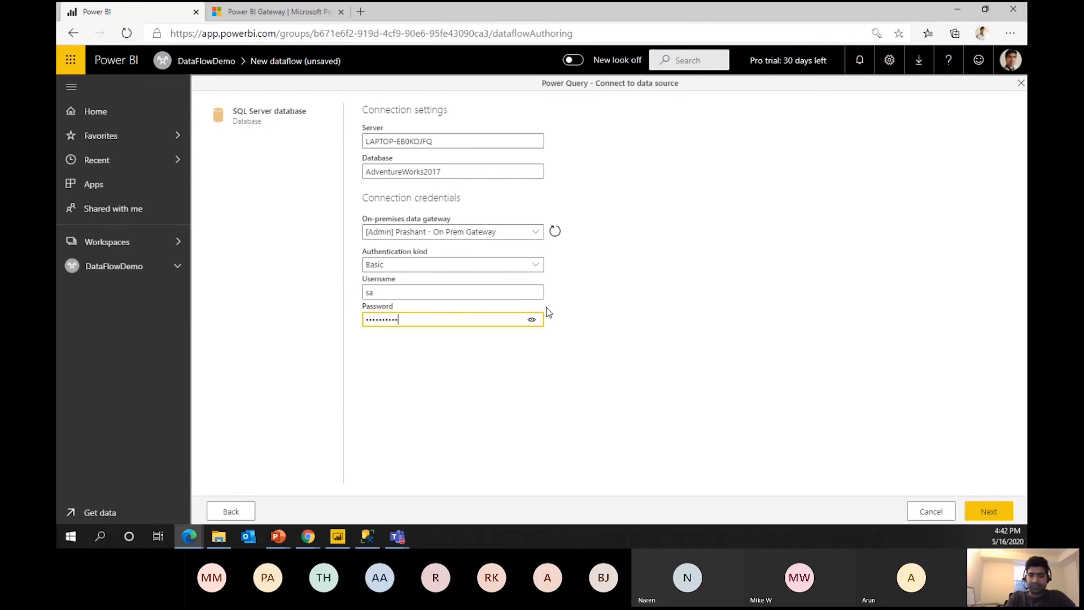
key("ctrl+a")
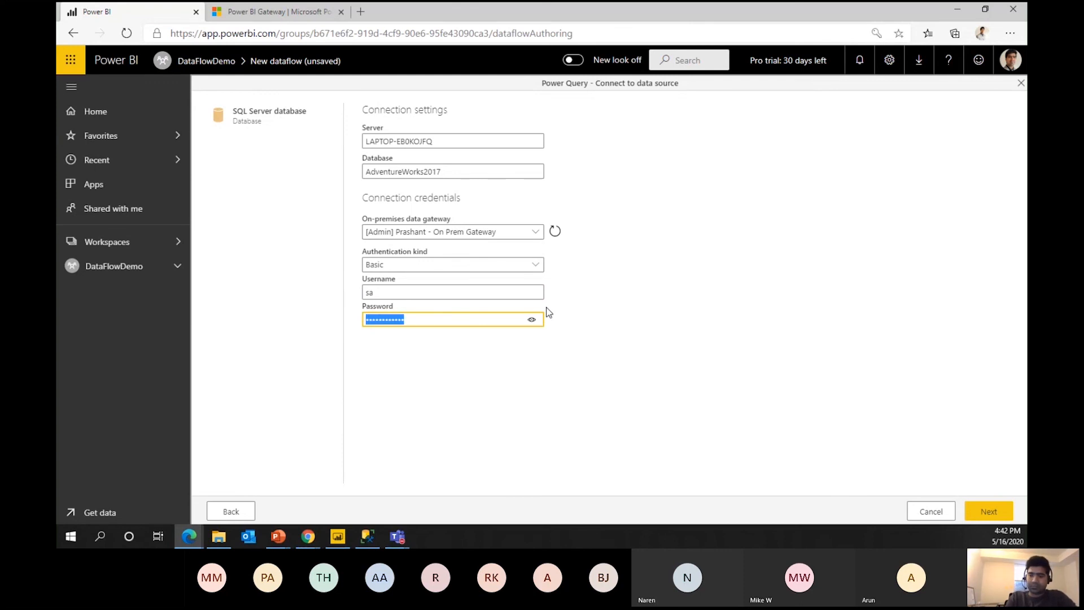
type("pa")
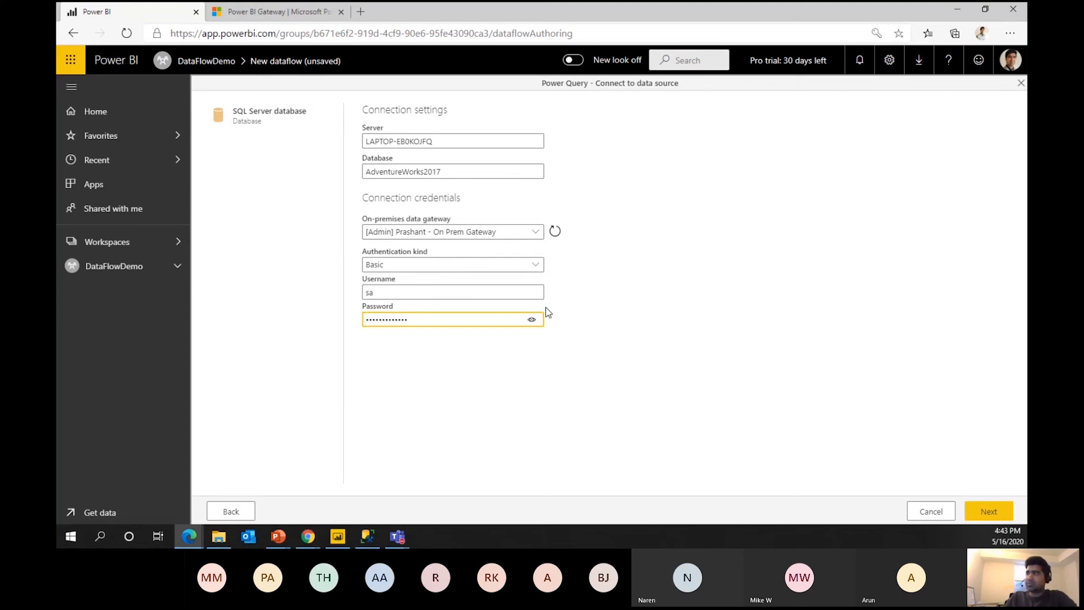
left_click(989, 511)
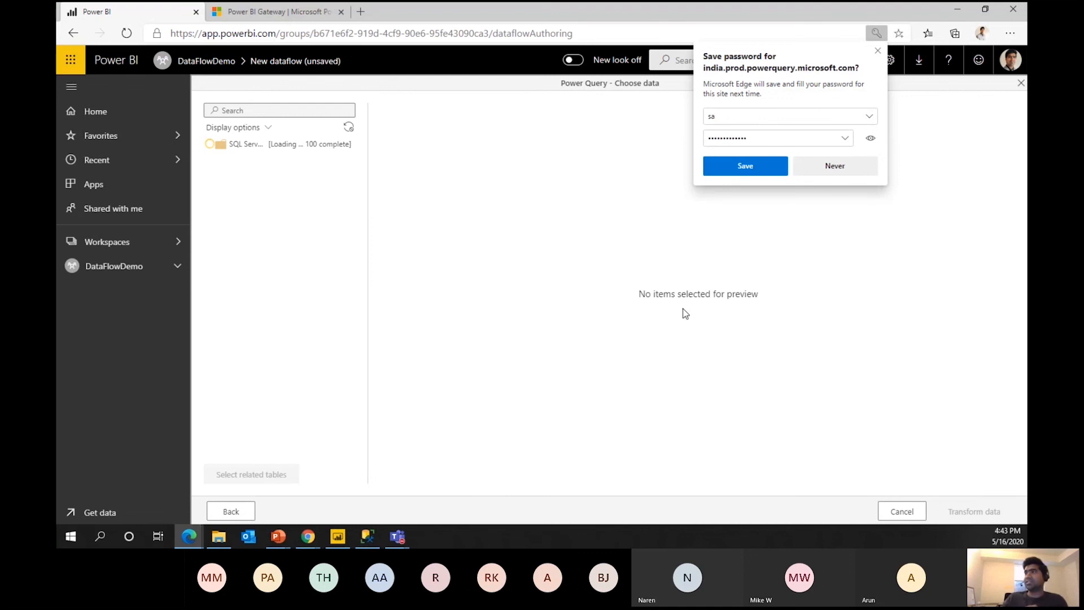
Dismiss the save-password prompt and tick Person.Person, Sales.CountryRegionCurrency and Sales.CreditCard.
left_click(876, 52)
scroll(284, 319, "down", 1)
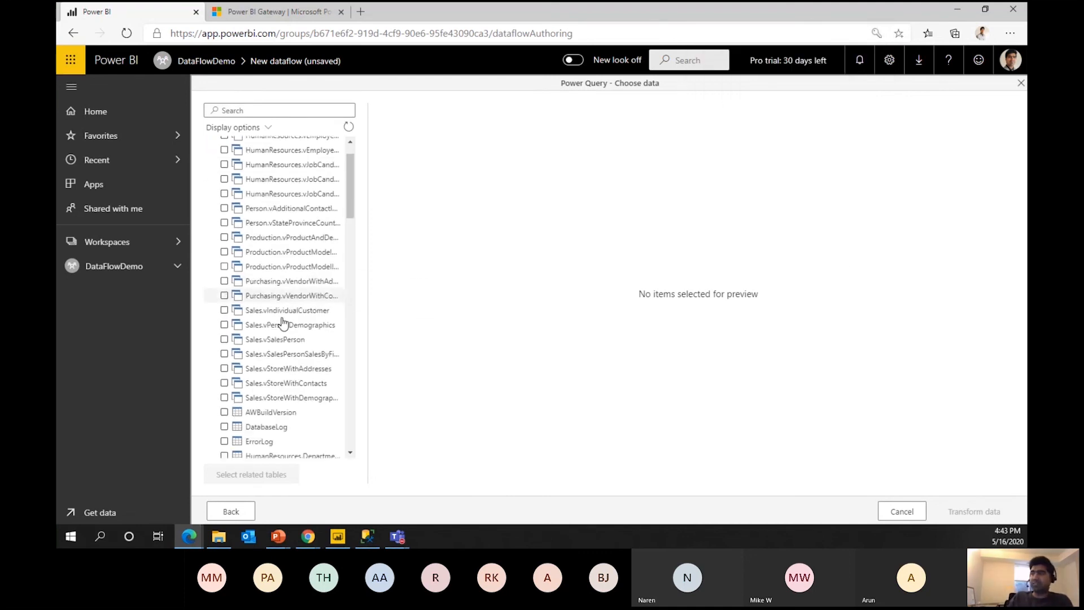
scroll(284, 322, "down", 5)
left_click(317, 377)
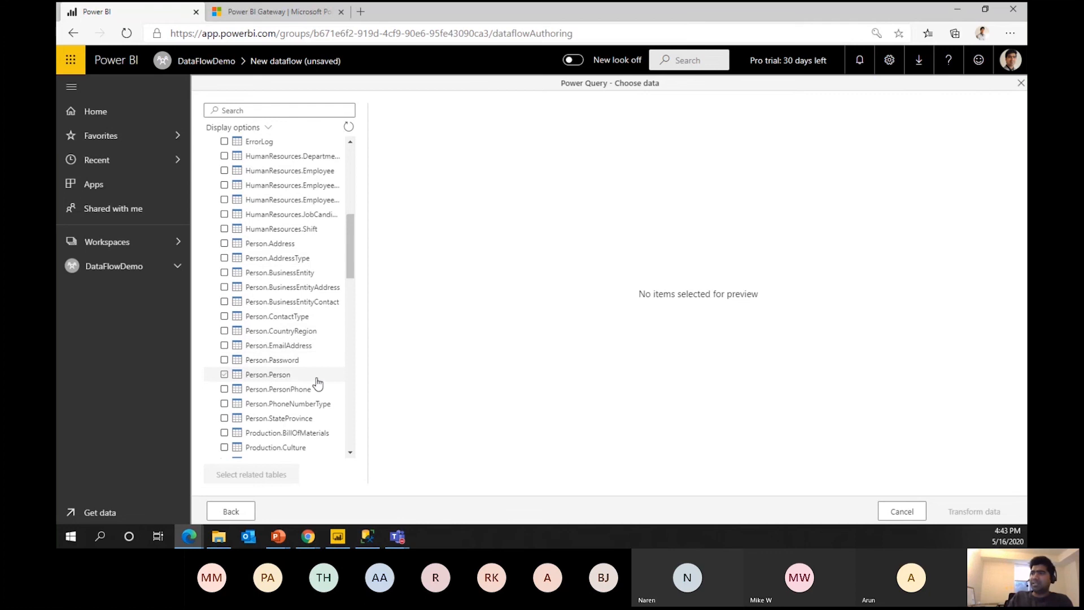
scroll(300, 334, "down", 8)
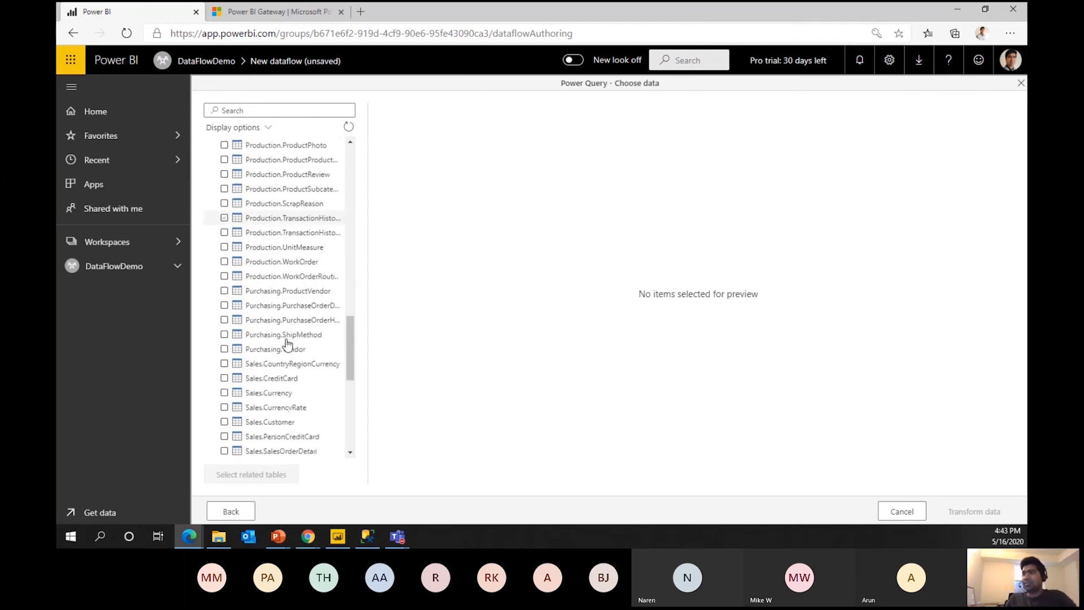
scroll(282, 346, "down", 5)
scroll(271, 316, "up", 2)
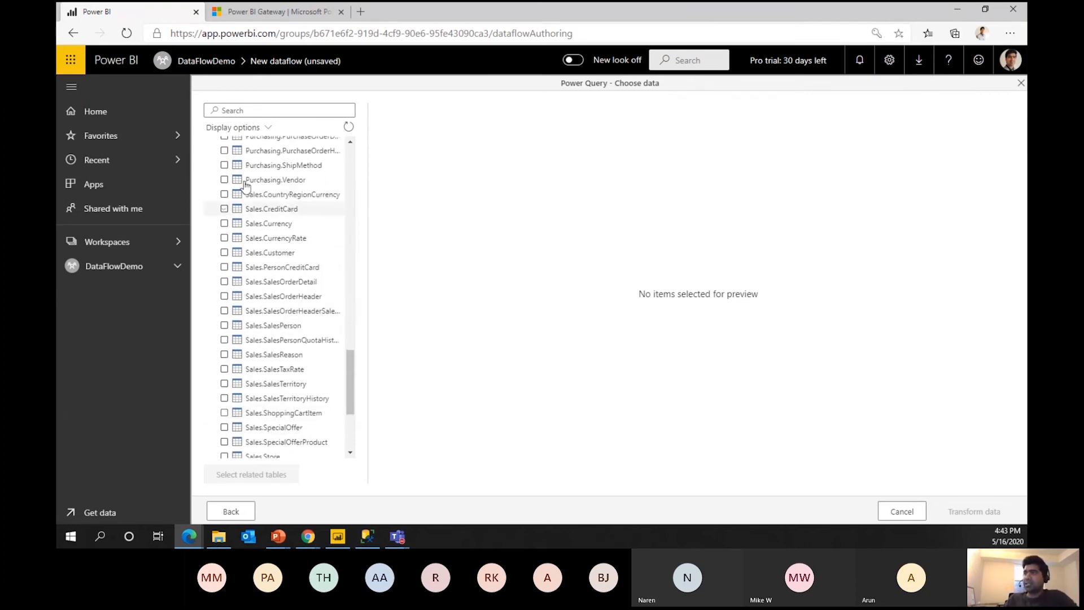
left_click(225, 195)
scroll(243, 214, "down", 1)
scroll(249, 222, "up", 1)
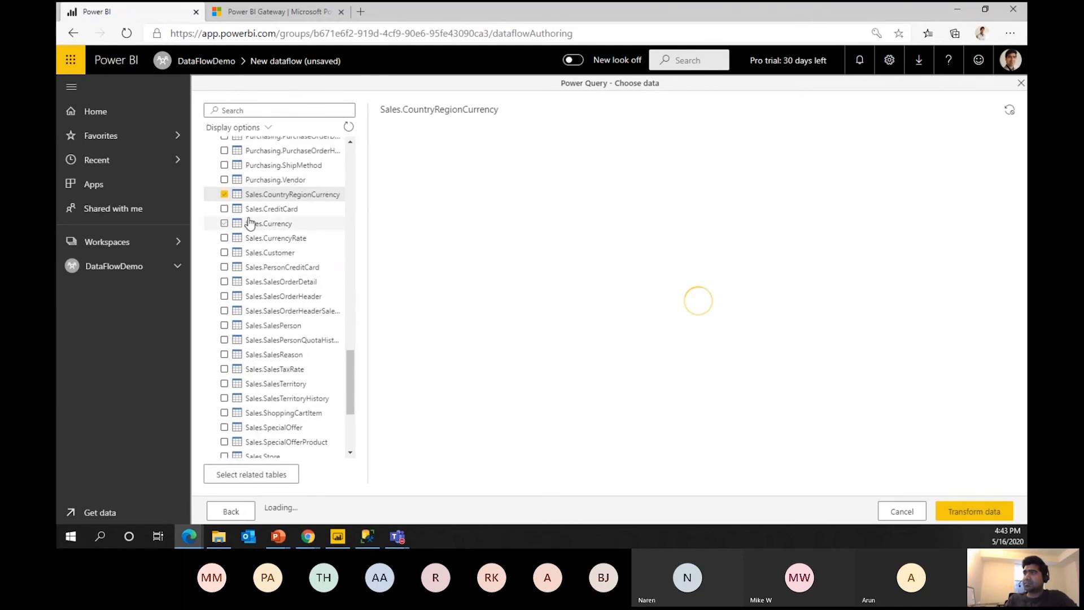
left_click(224, 209)
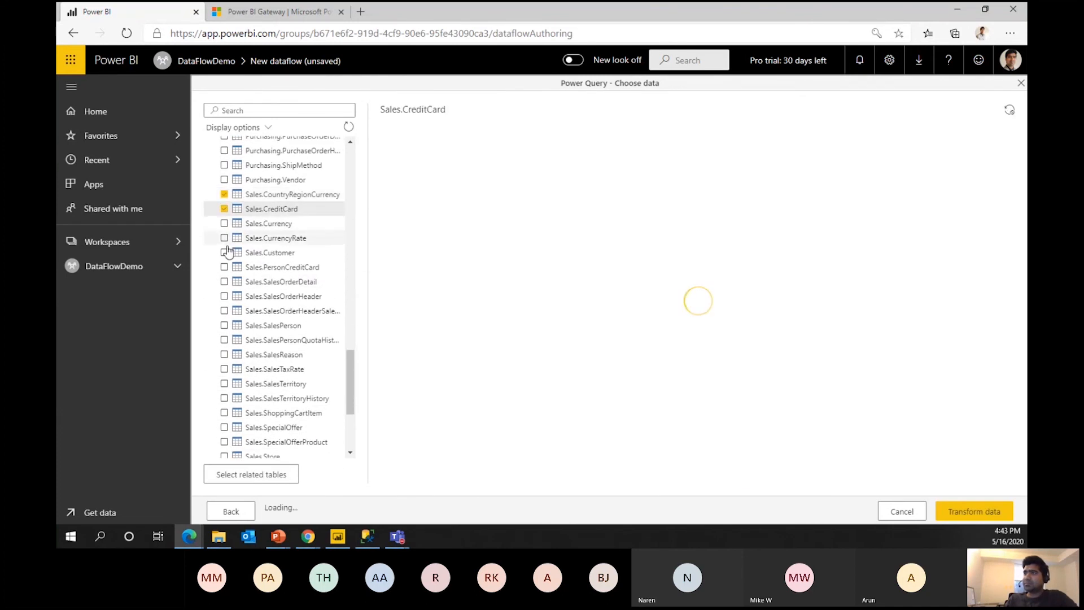
Add the SalesOrder tables, untick CreditCard, Currency and CurrencyRate, and load them for transformation.
left_click(225, 297, "shift")
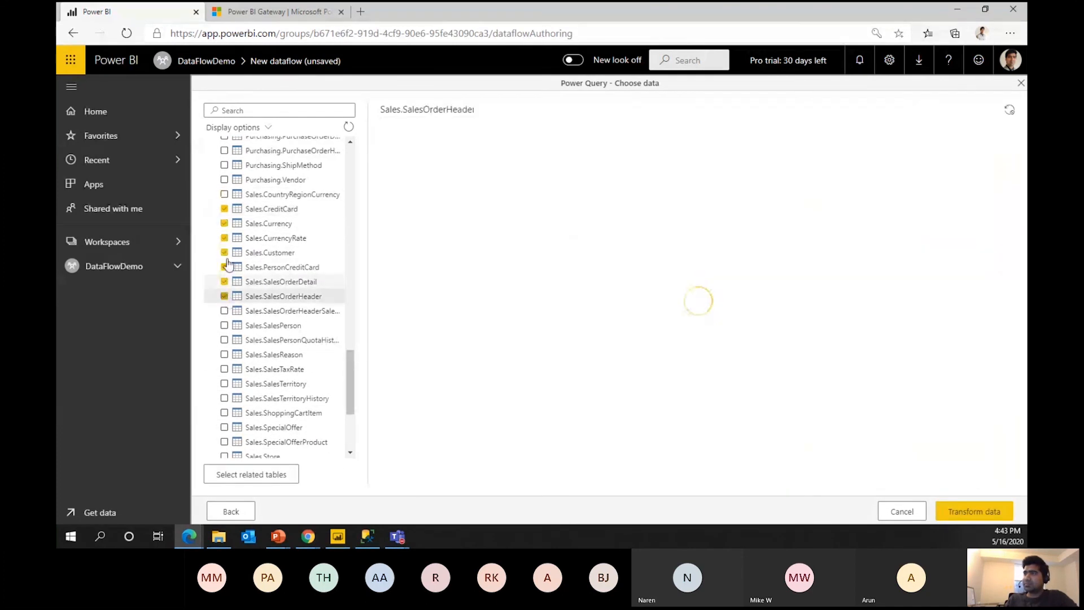
left_click(224, 311)
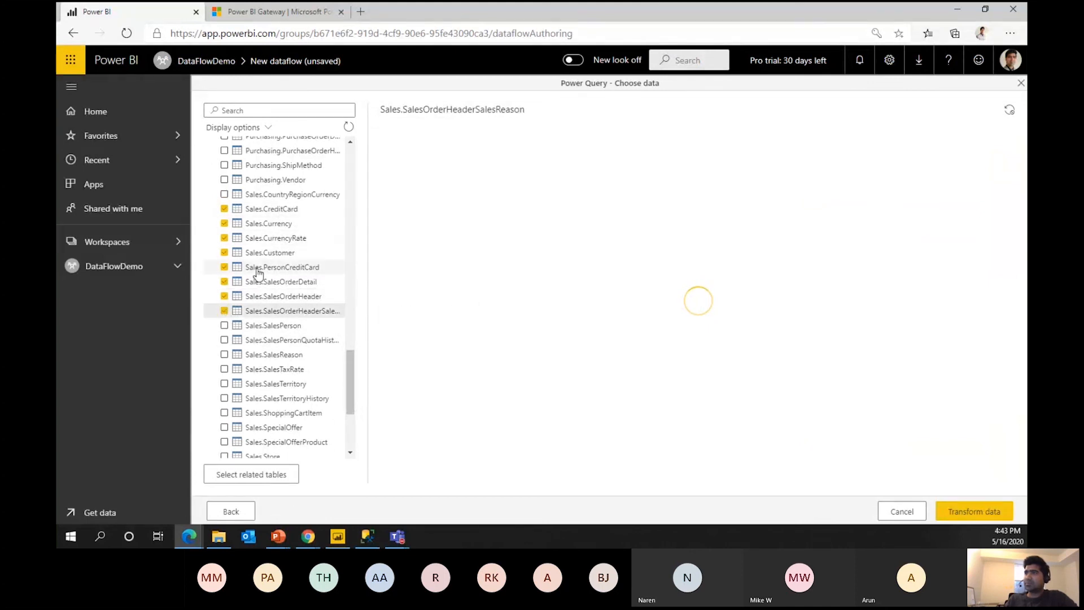
left_click(224, 209)
left_click(224, 223)
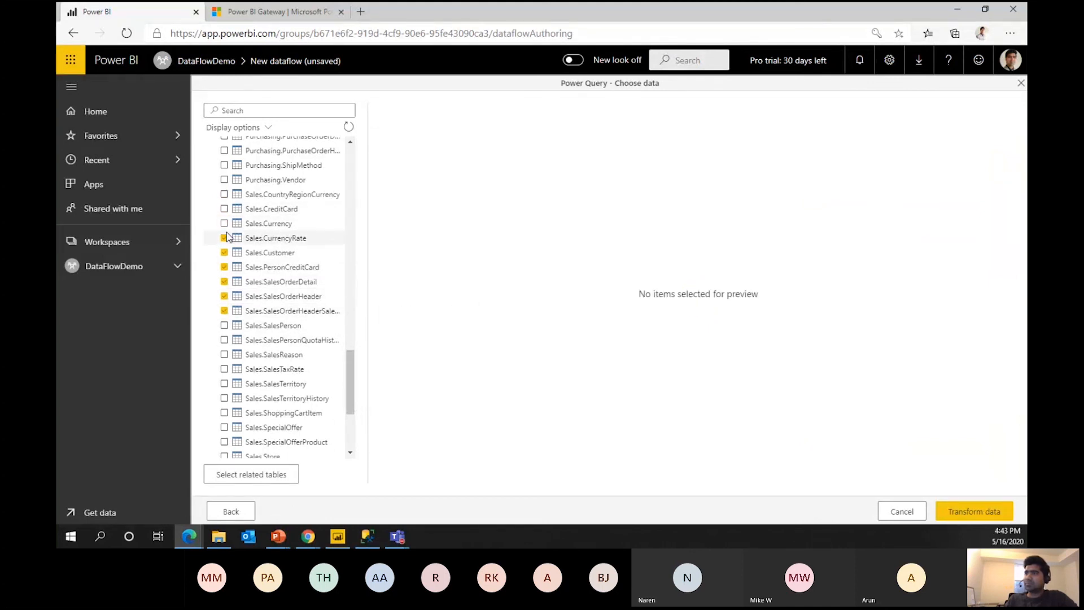
left_click(224, 237)
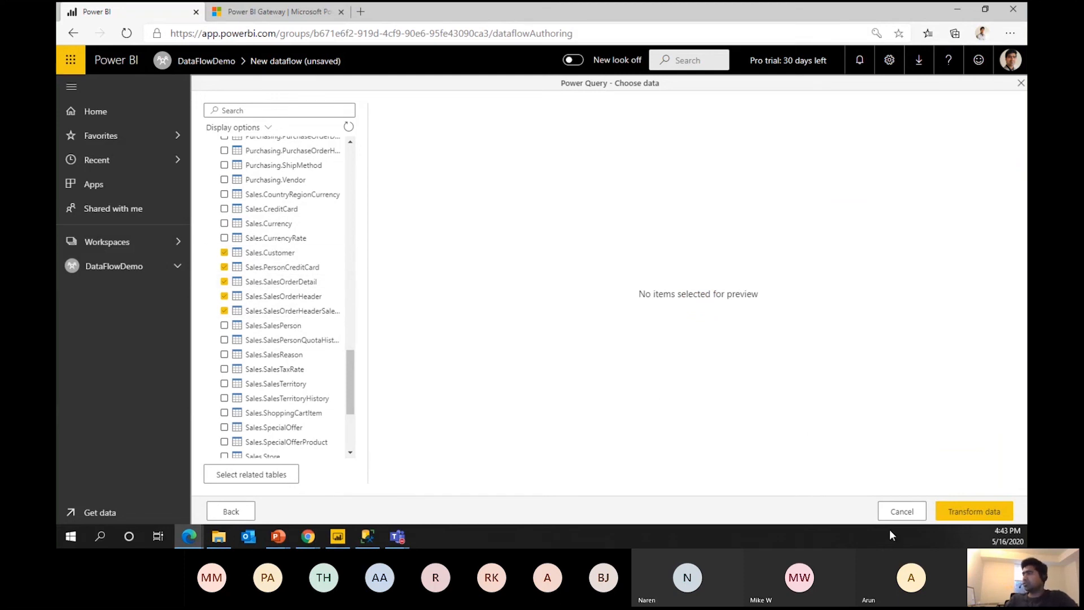
left_click(978, 514)
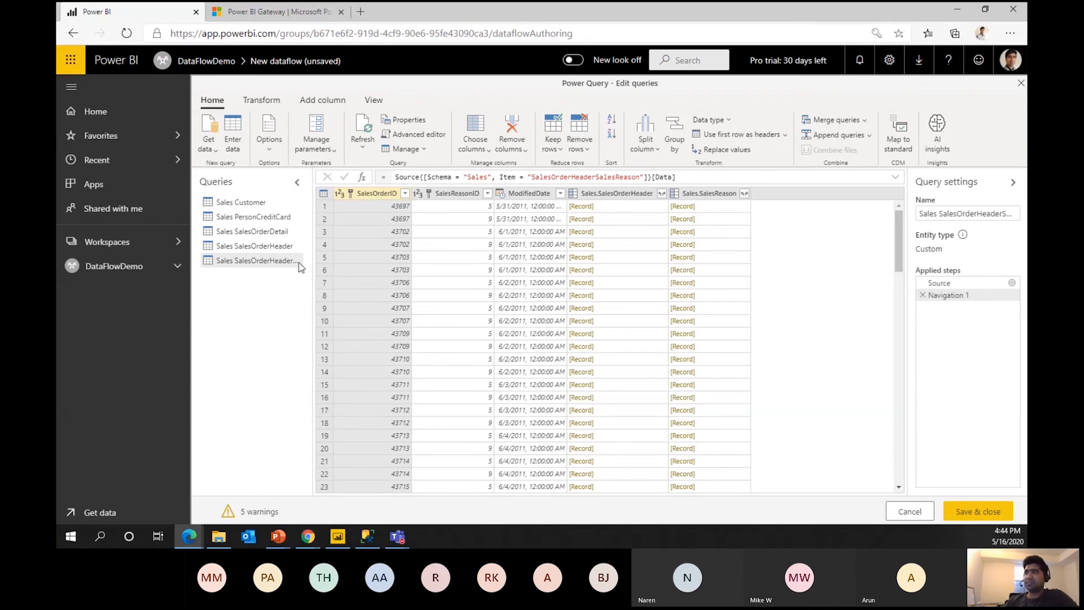
Preview the Sales SalesOrderDetail query, scrolling the grid across its columns and back.
left_click(262, 231)
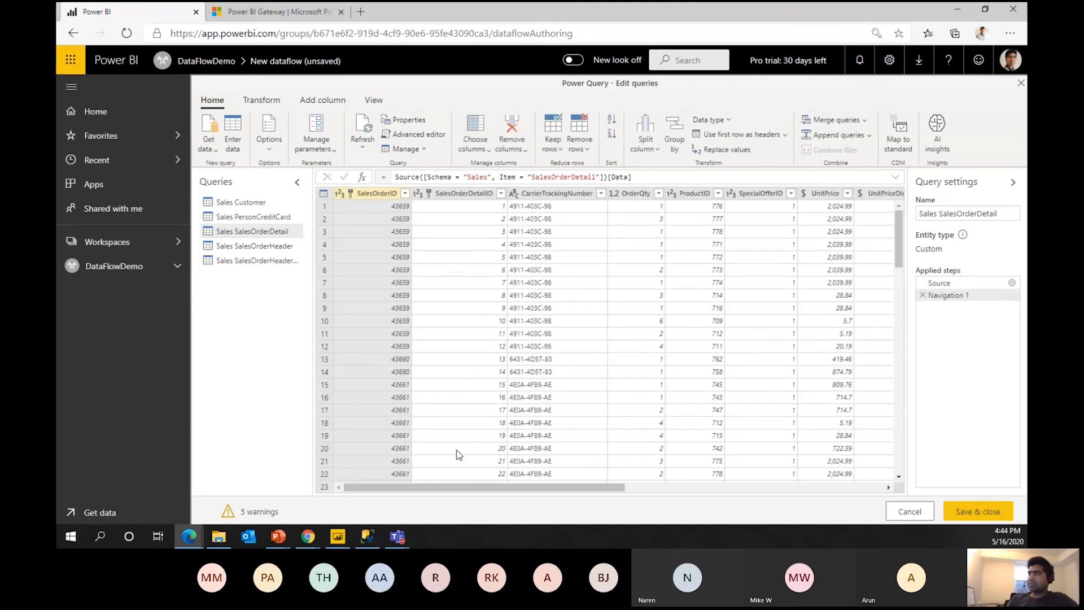
left_click_drag(601, 486, 859, 542)
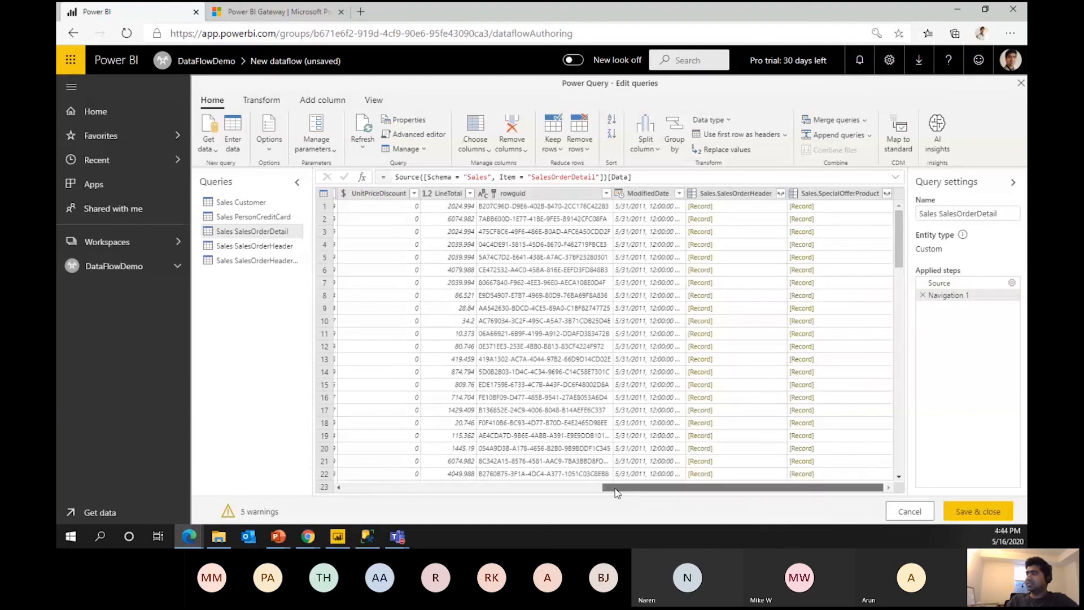
left_click_drag(617, 493, 559, 404)
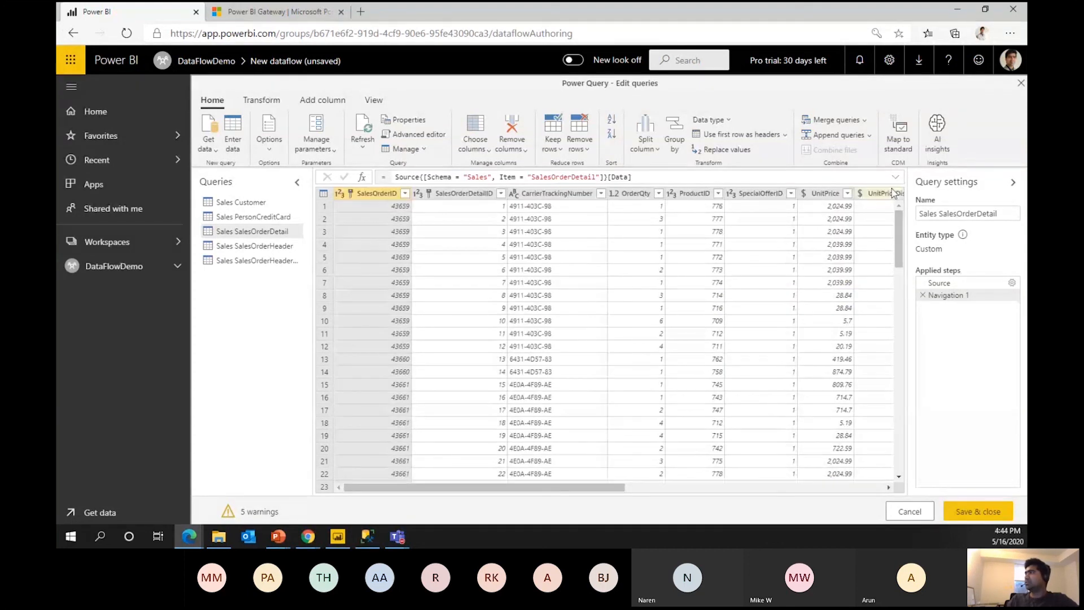
Open Map to standard entity and pick the Order entity by searching 'order'.
left_click(898, 140)
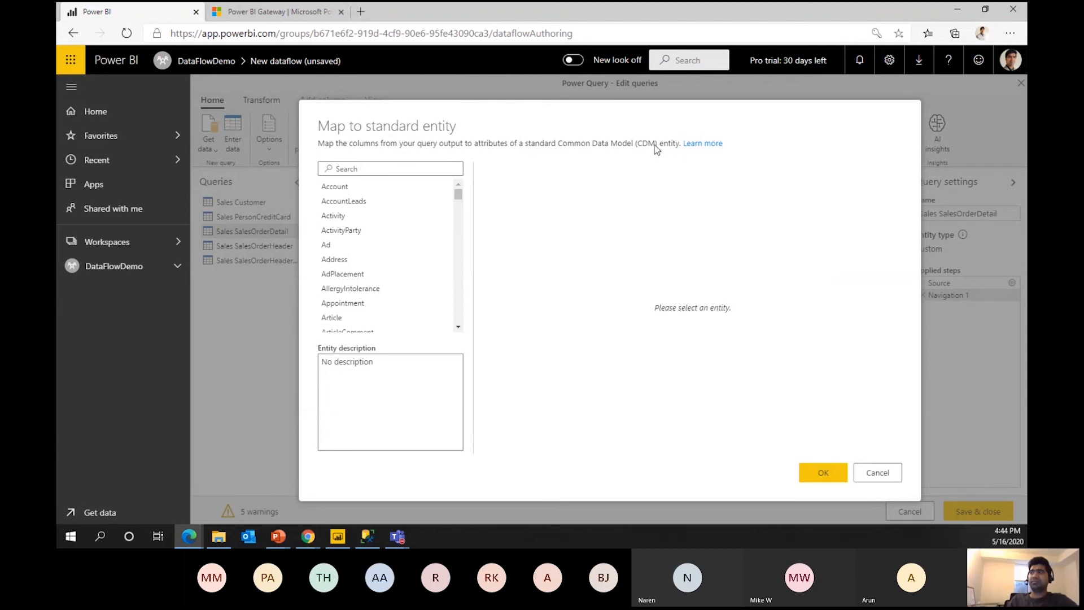
scroll(404, 198, "down", 1)
left_click(400, 167)
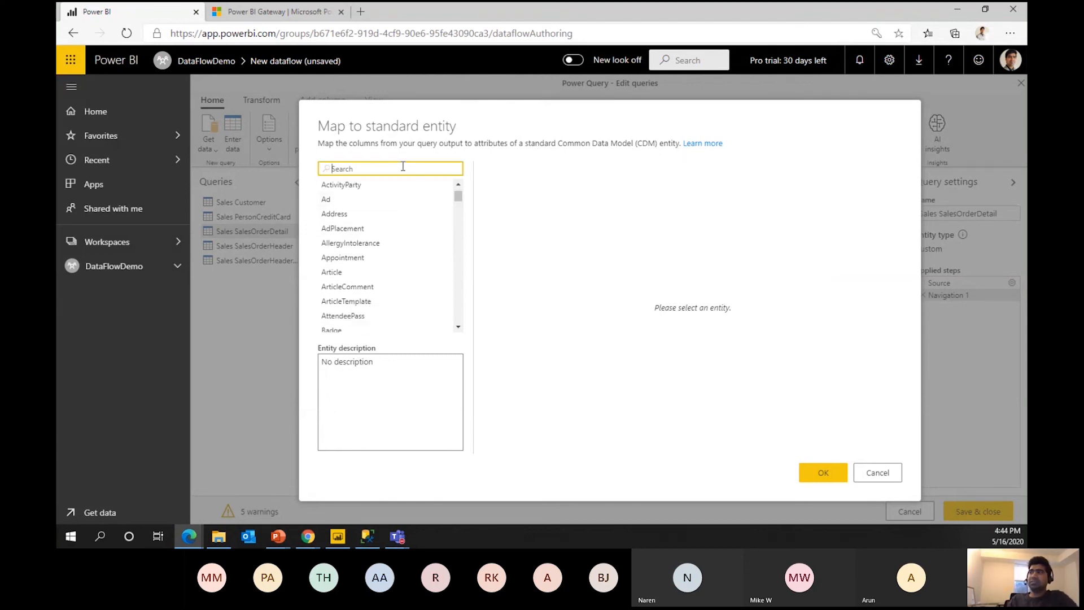
type("sales")
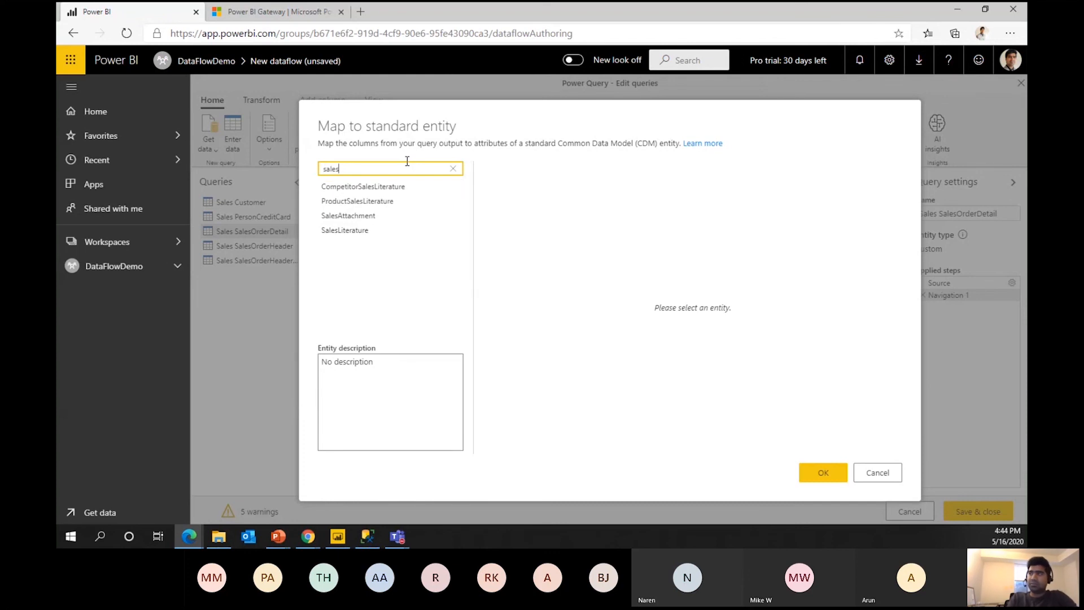
double_click(407, 162)
type("order")
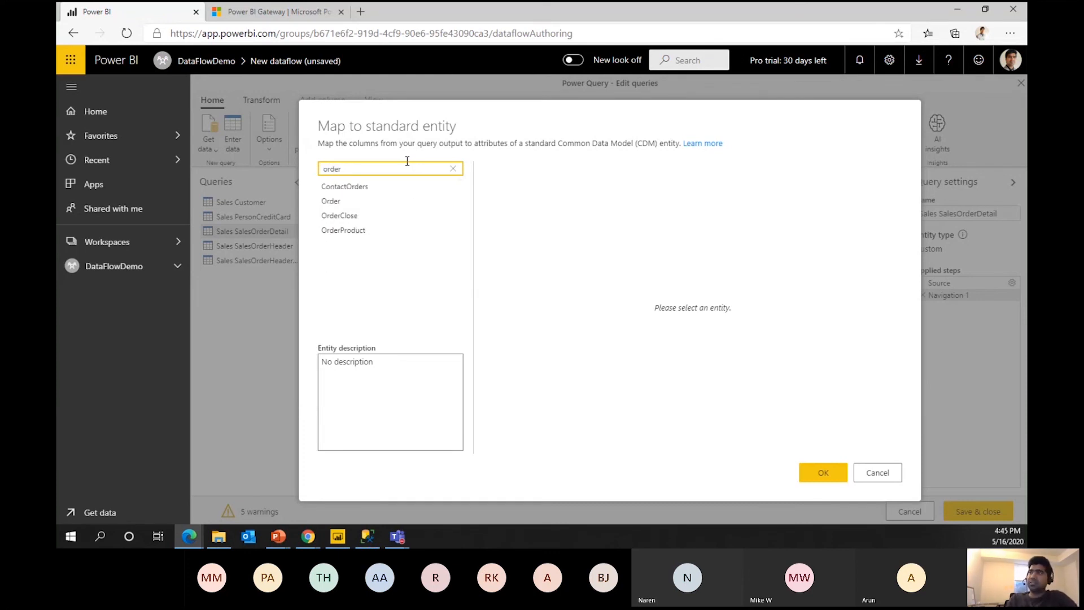
left_click(347, 201)
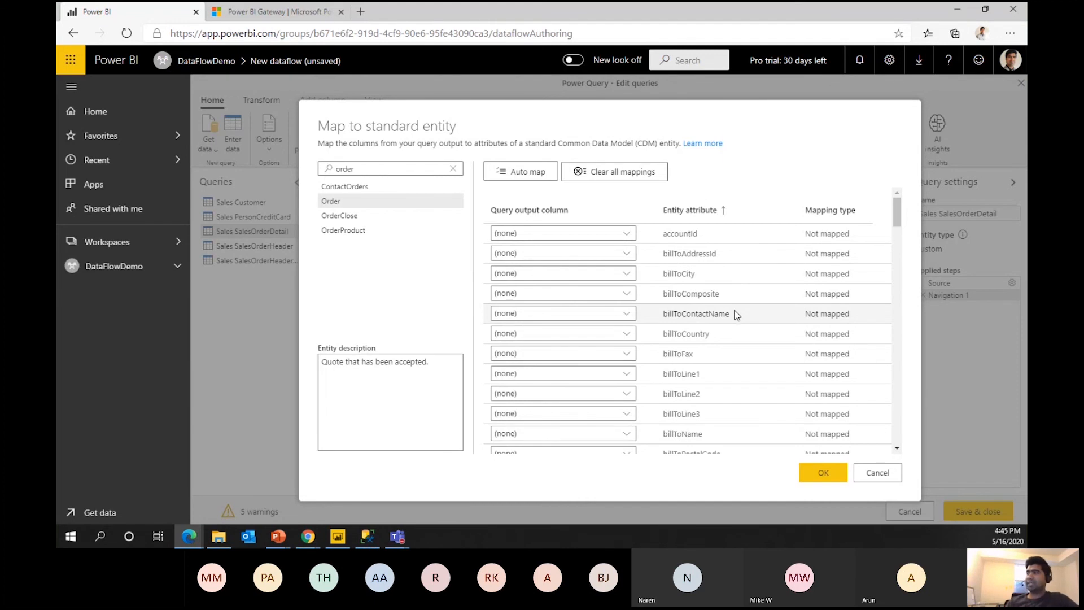
Review the Order entity's attributes, including accountId, then cancel without mapping any columns.
scroll(717, 322, "down", 15)
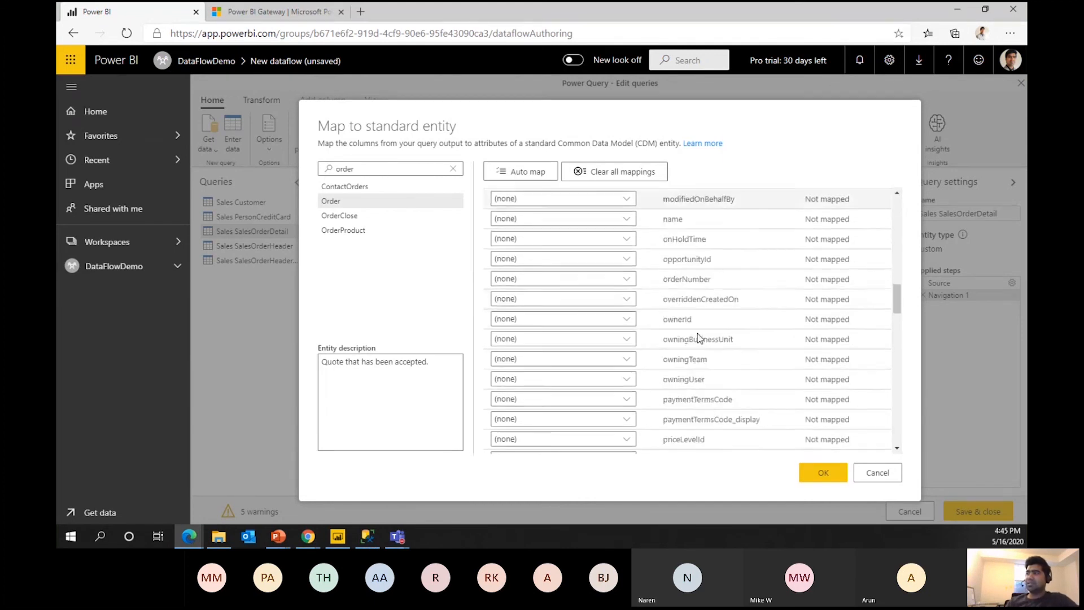
scroll(698, 337, "down", 15)
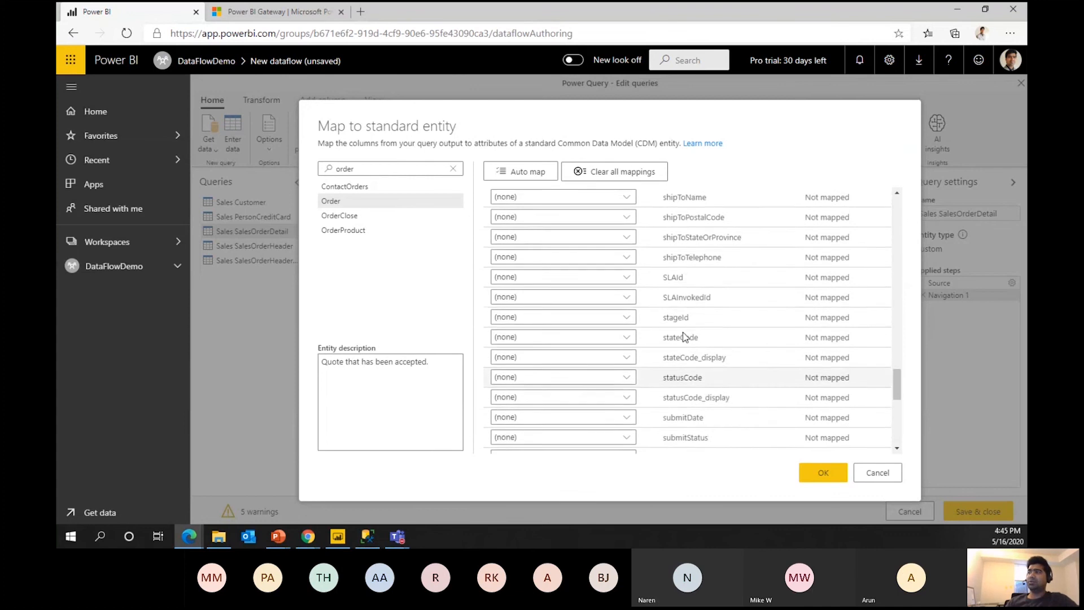
scroll(683, 338, "down", 5)
scroll(683, 327, "up", 15)
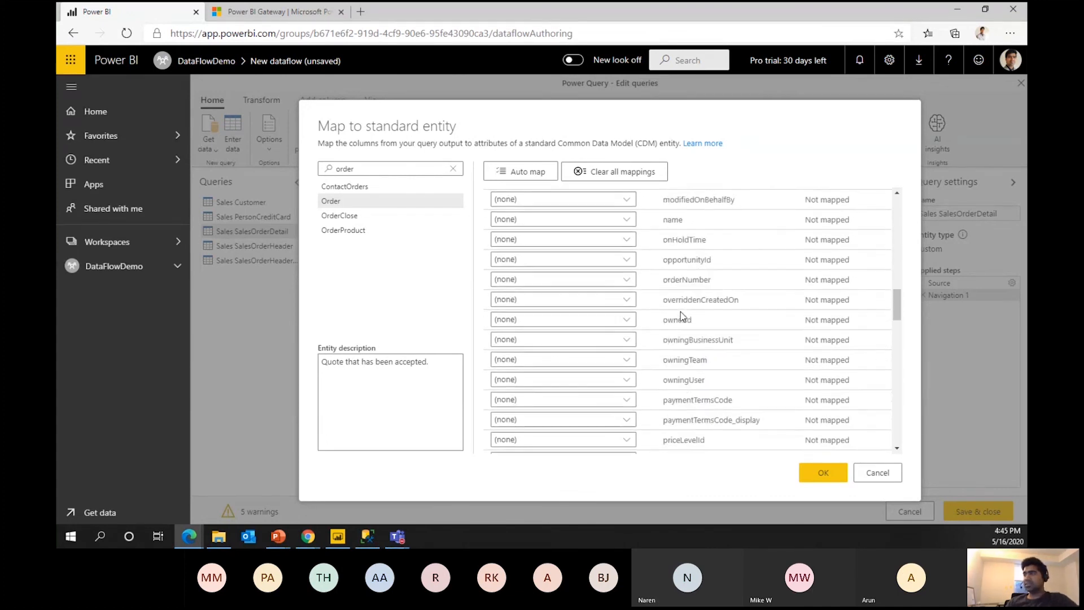
scroll(682, 317, "up", 15)
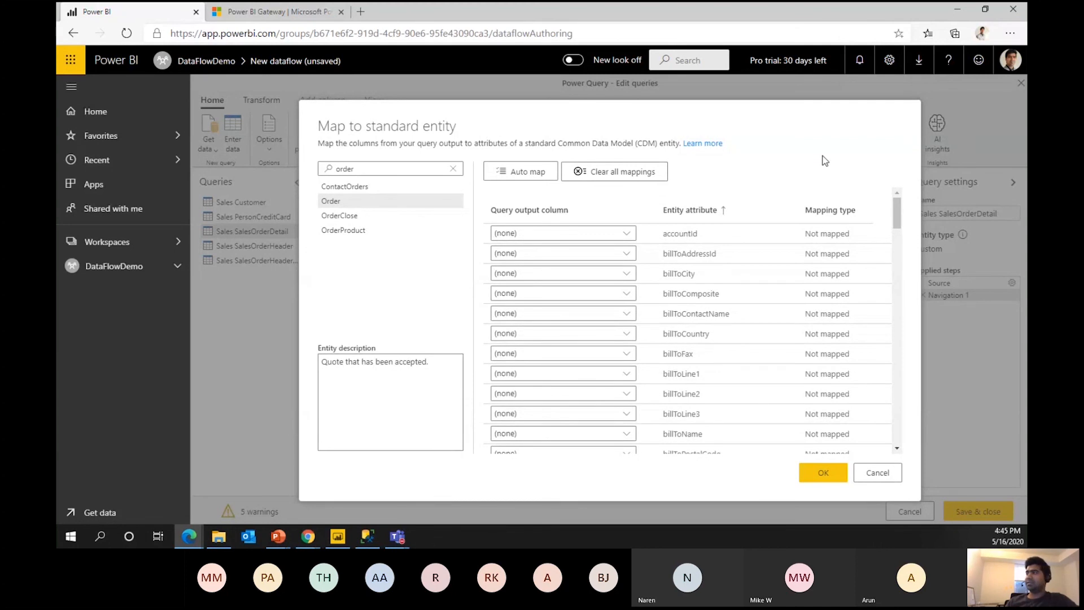
scroll(731, 322, "down", 6)
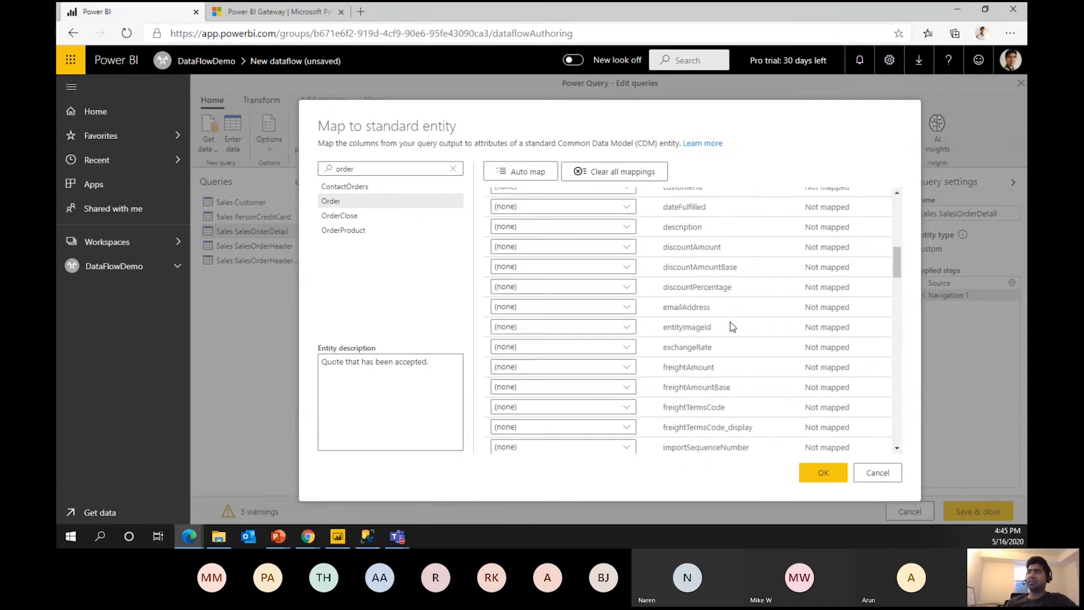
scroll(730, 323, "down", 5)
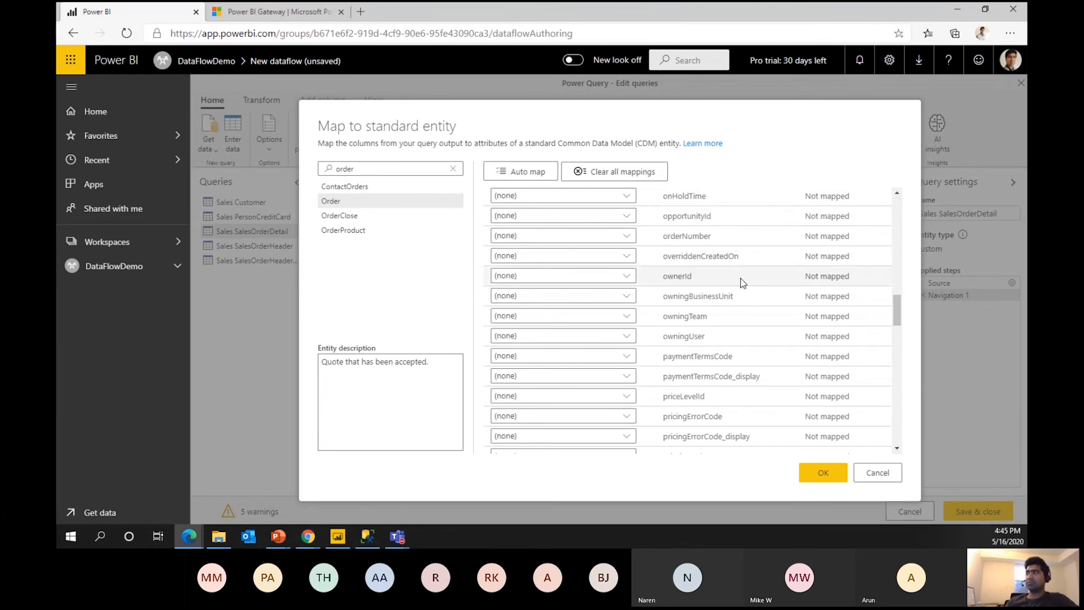
scroll(742, 282, "up", 10)
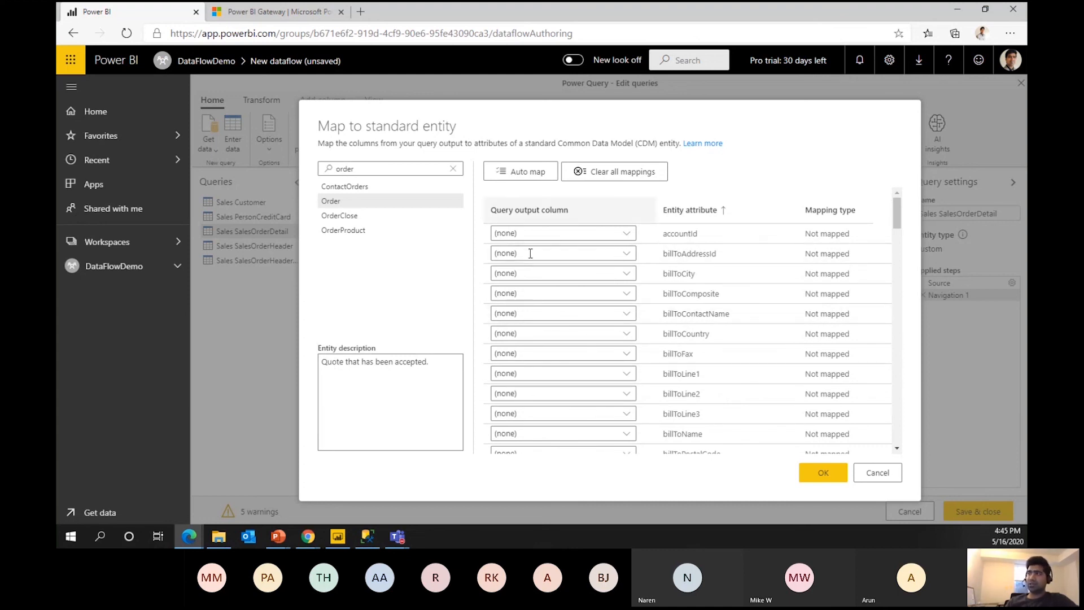
left_click(625, 233)
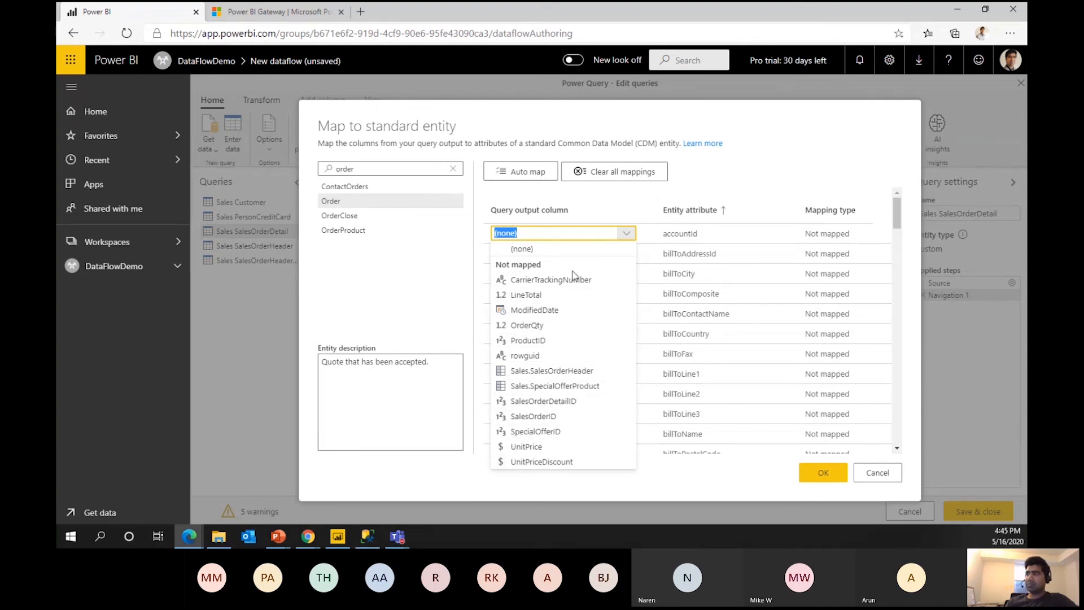
left_click(750, 177)
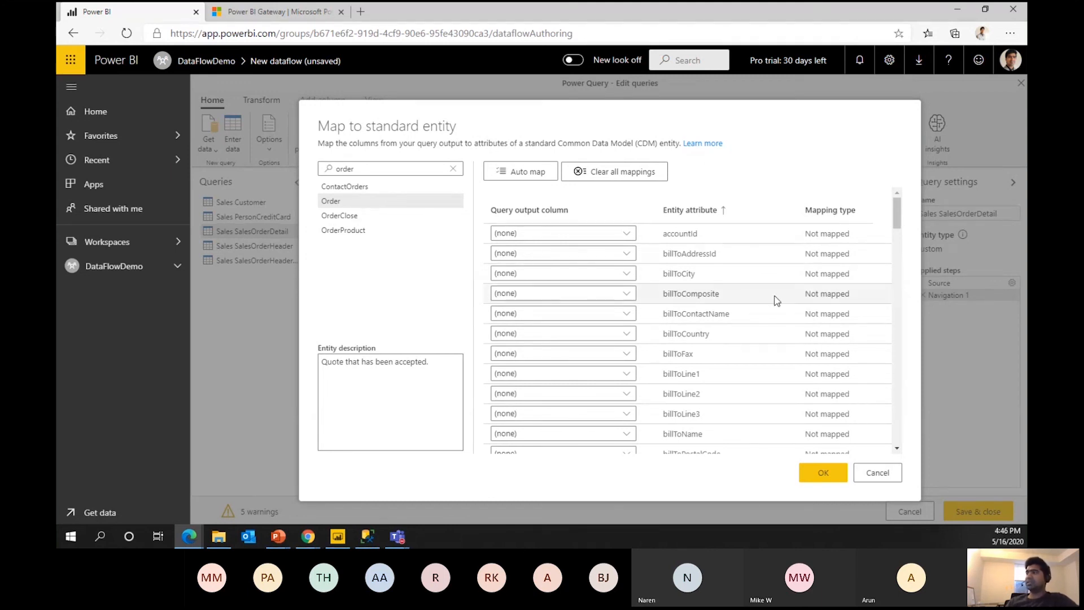
left_click(357, 169)
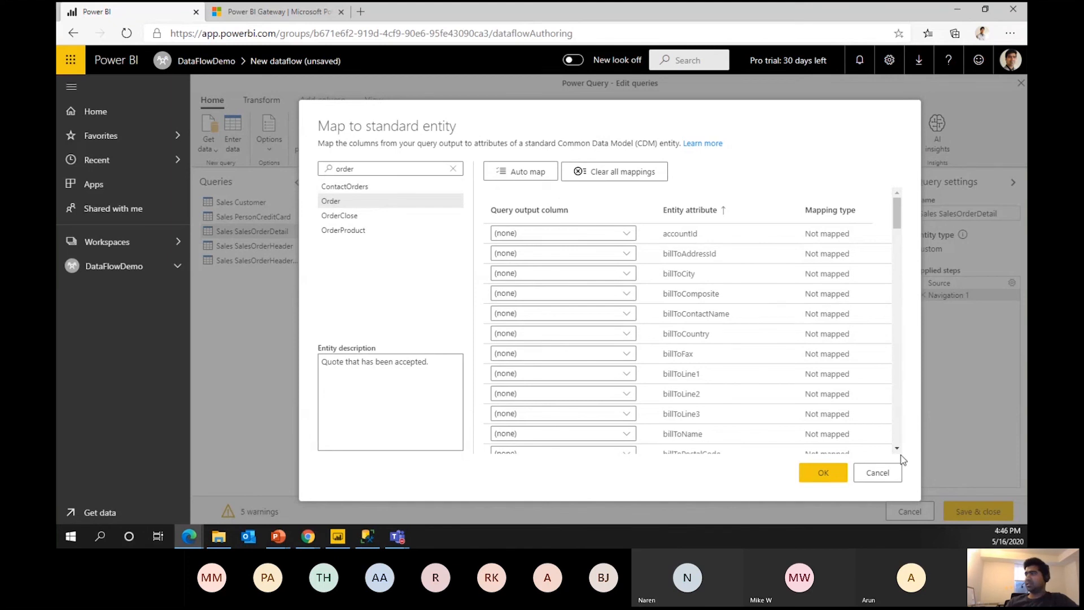
left_click(881, 473)
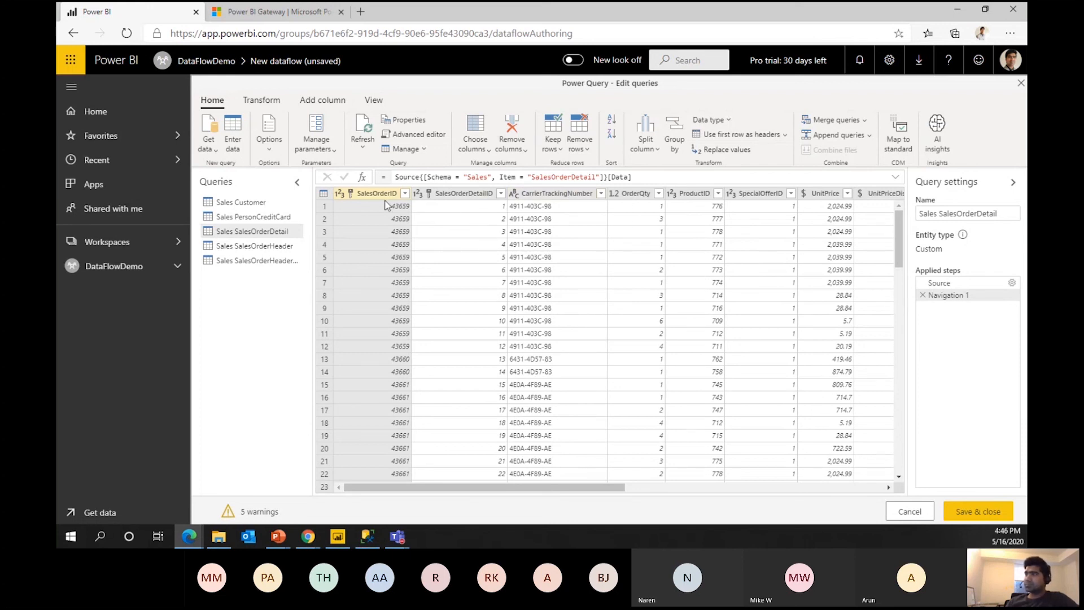
Change the ModifiedDate column of Sales SalesOrderDetail to the Date/Time type.
left_click_drag(560, 486, 810, 520)
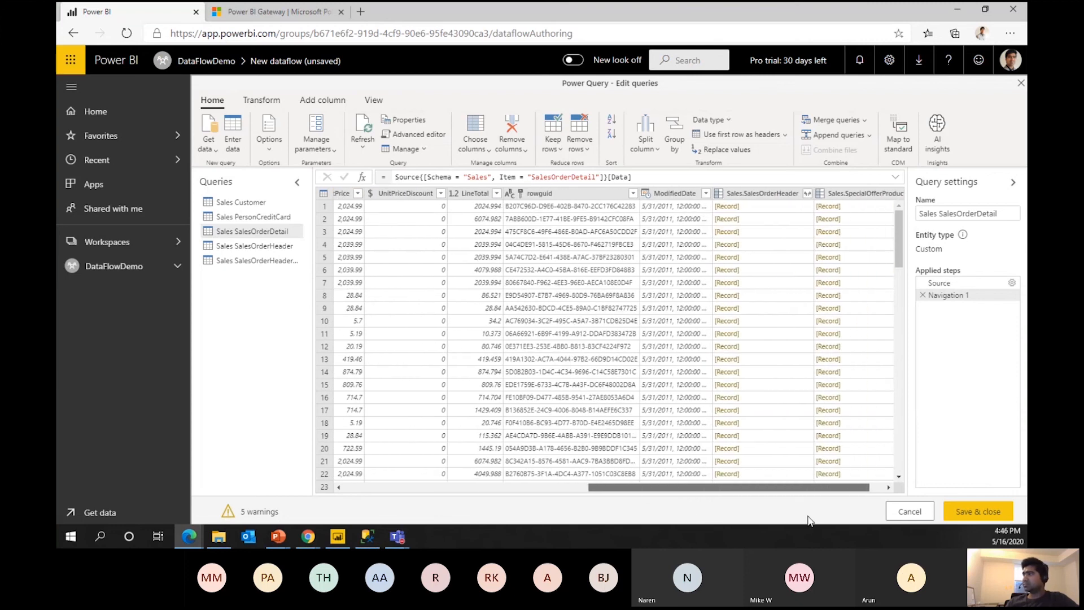
left_click(677, 195)
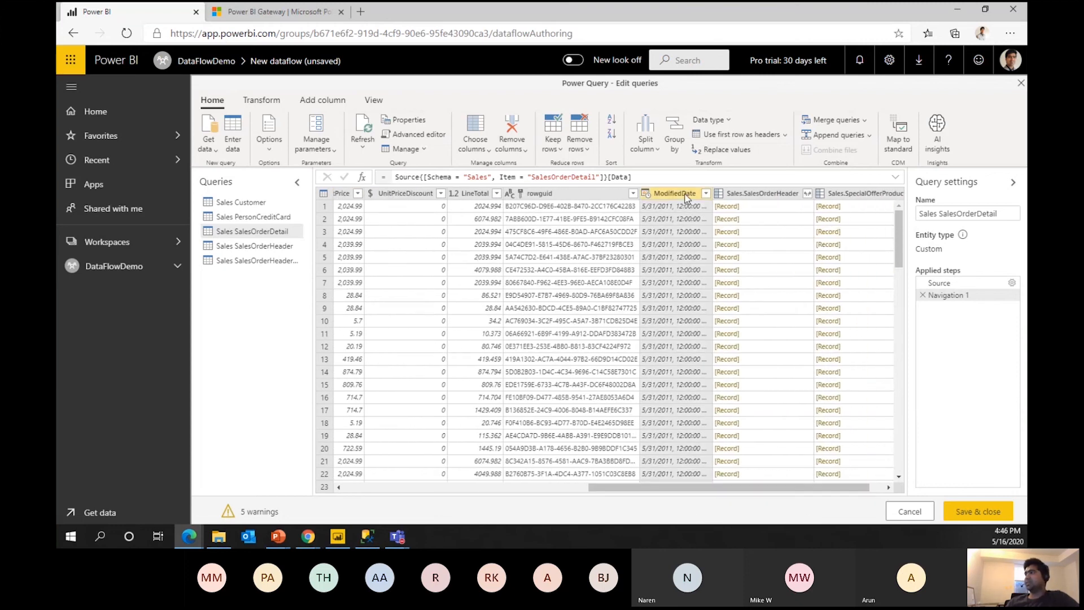
left_click(250, 104)
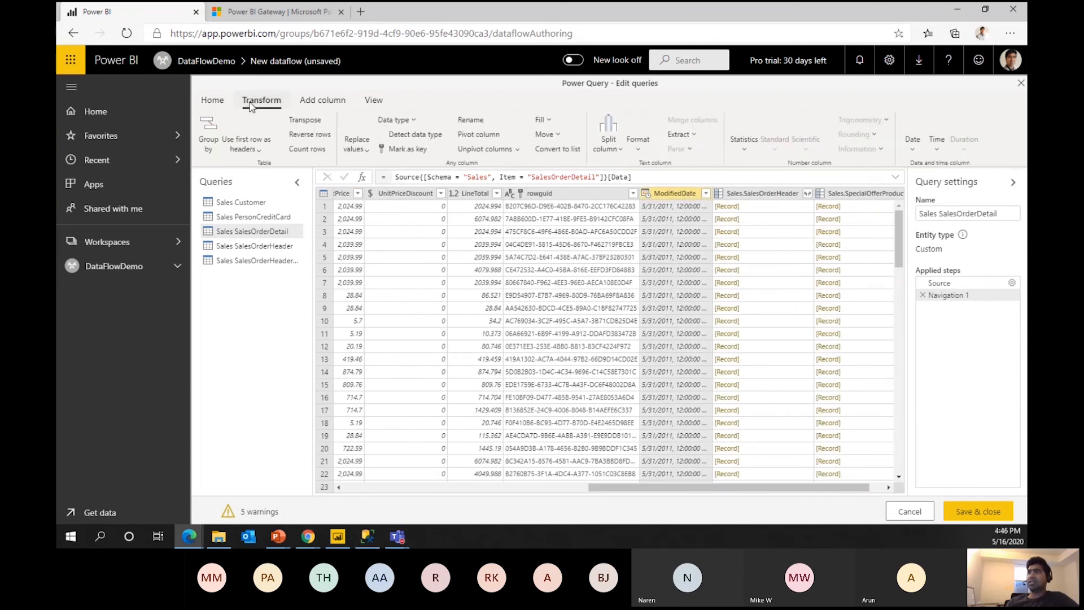
left_click(414, 121)
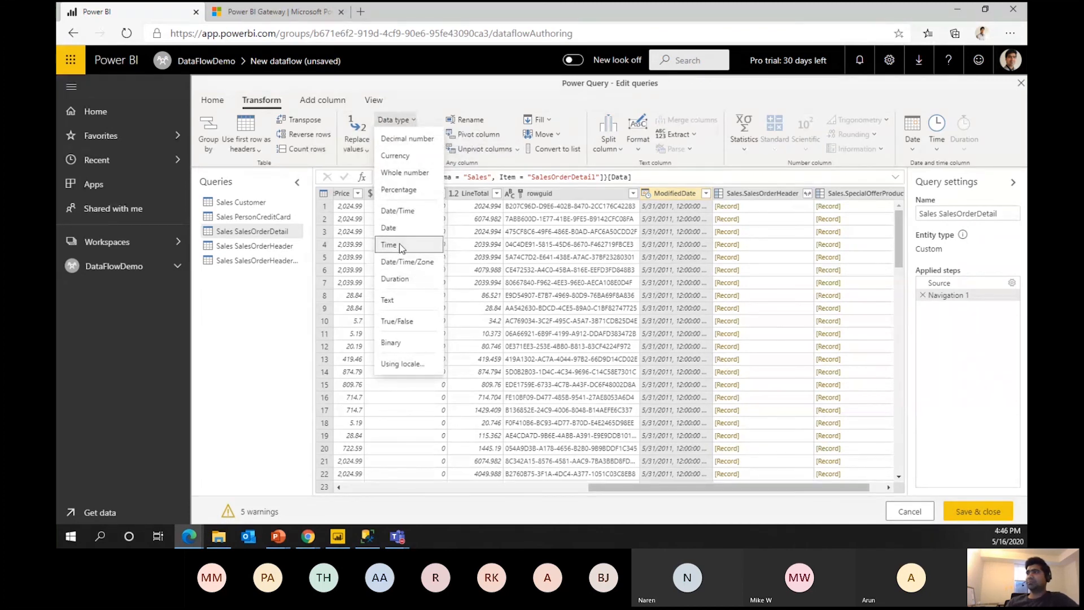
left_click(397, 211)
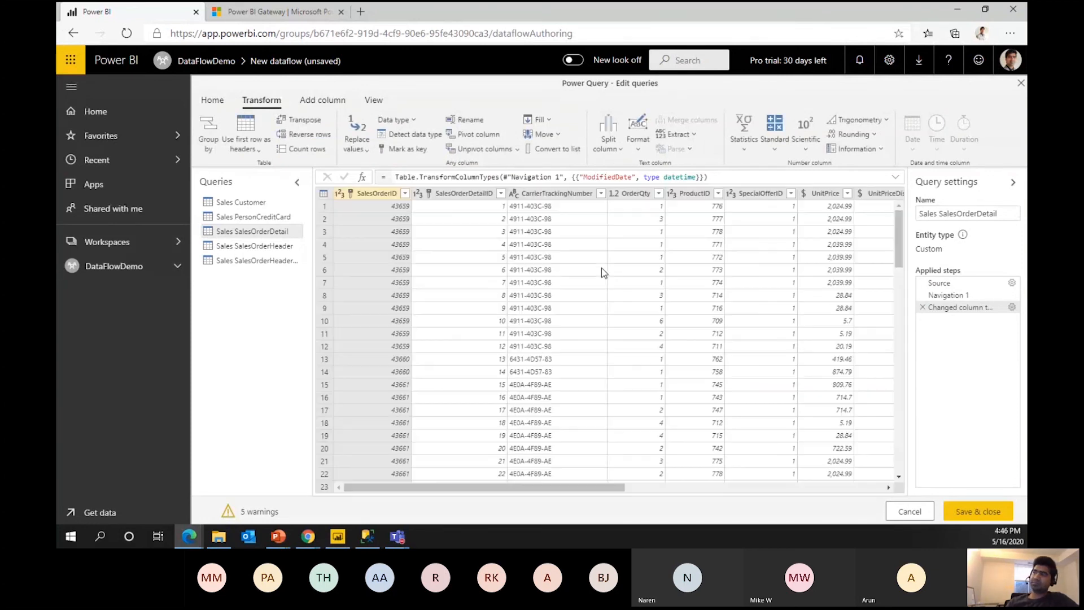
left_click_drag(587, 487, 891, 539)
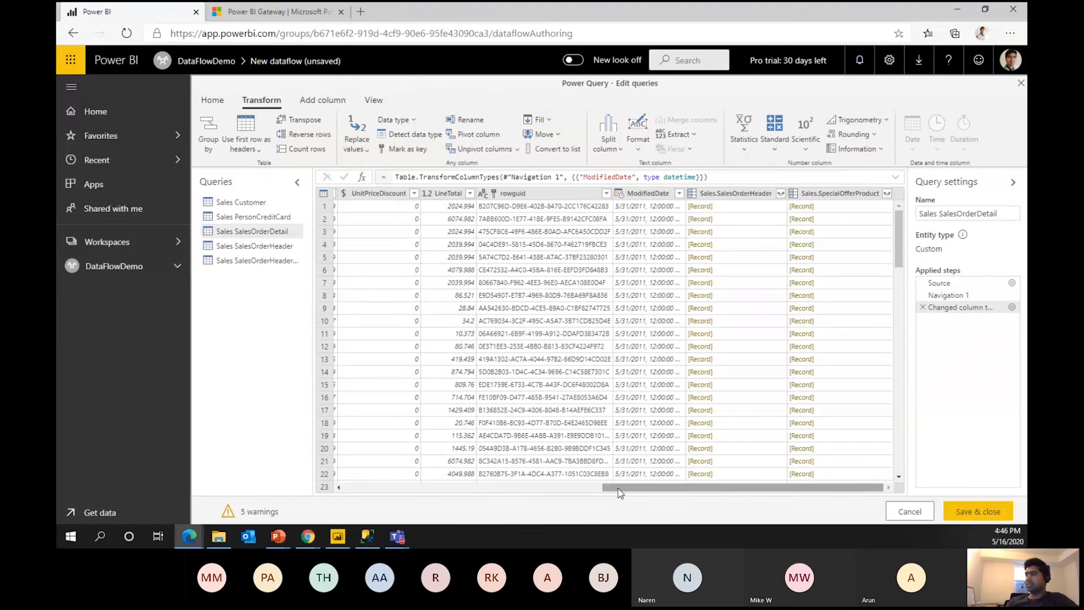
left_click_drag(618, 487, 331, 477)
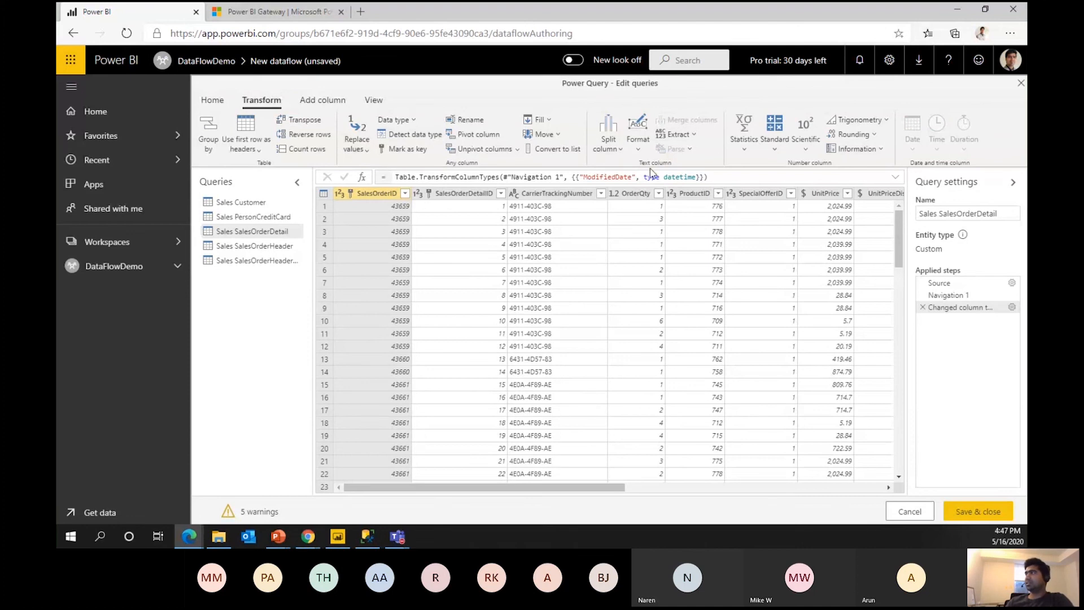
Save and close the queries, then advance the slides to 'Use dataflow with on-premises data sources'.
left_click(339, 102)
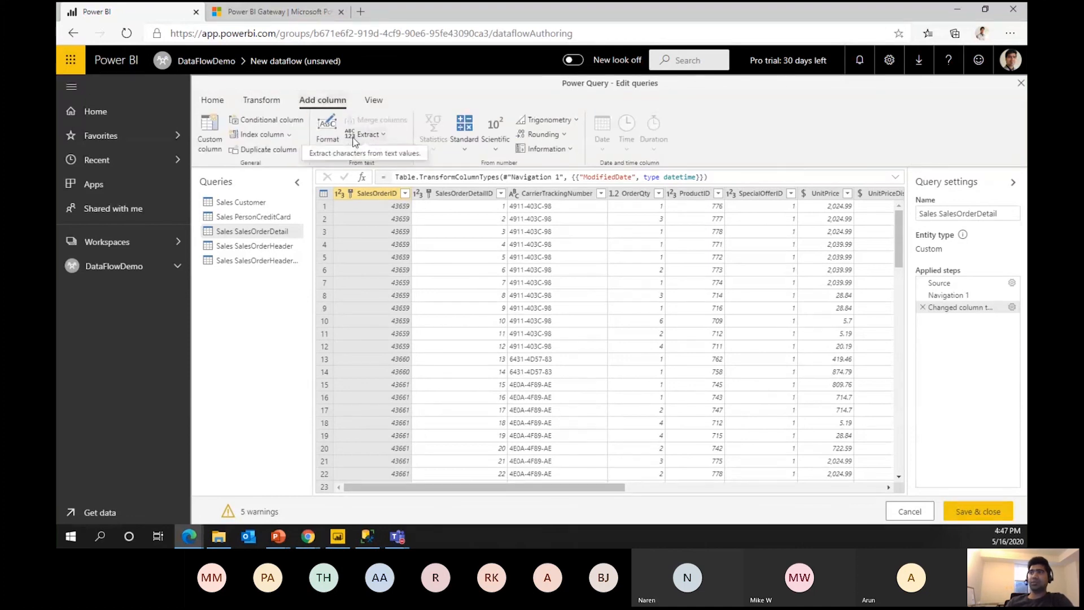
left_click(373, 100)
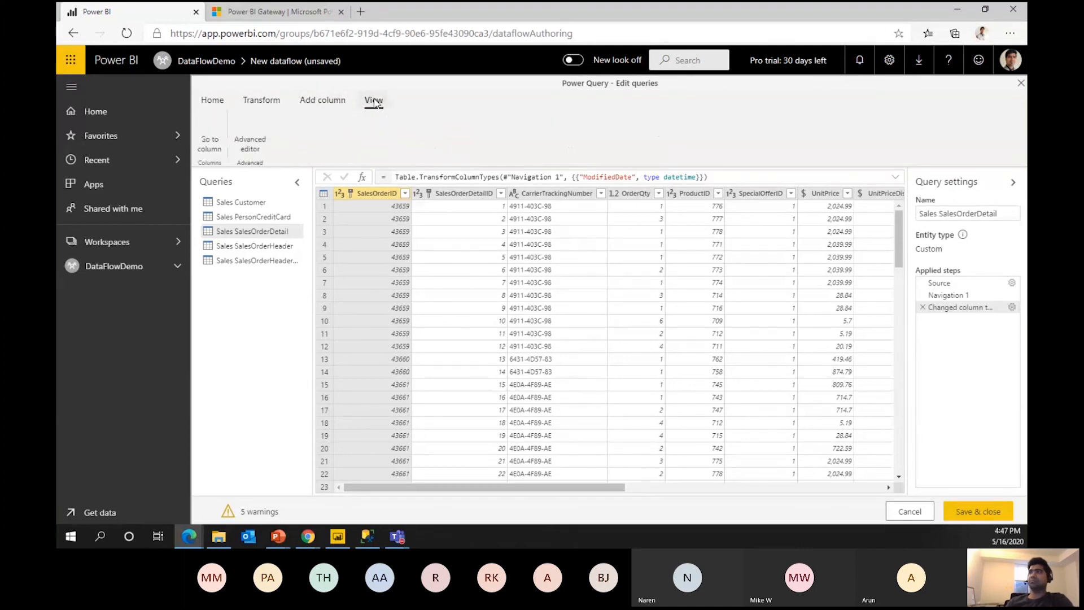
left_click(261, 102)
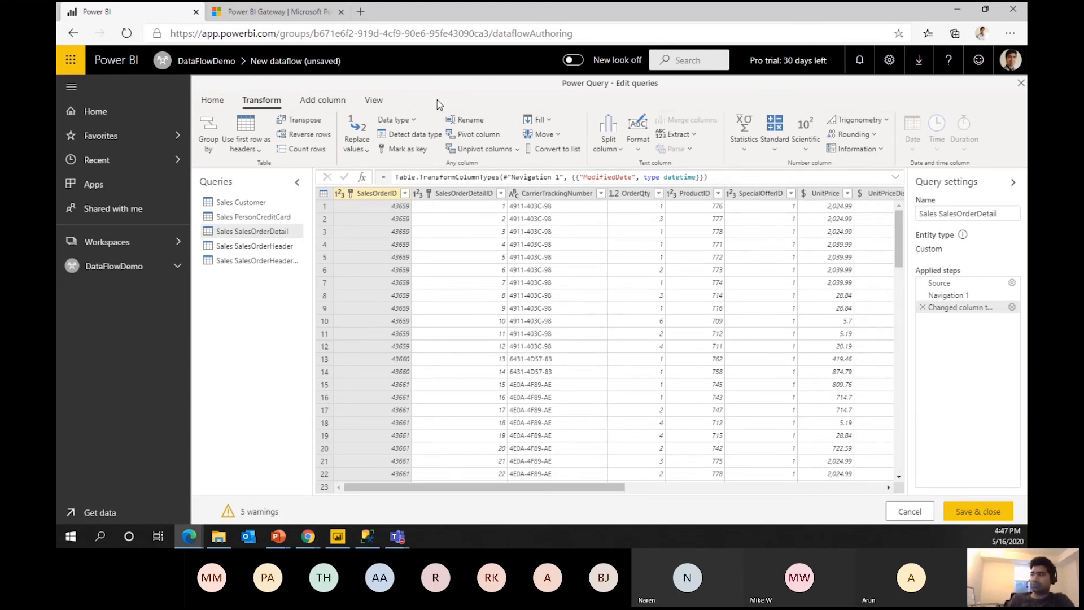
left_click(985, 514)
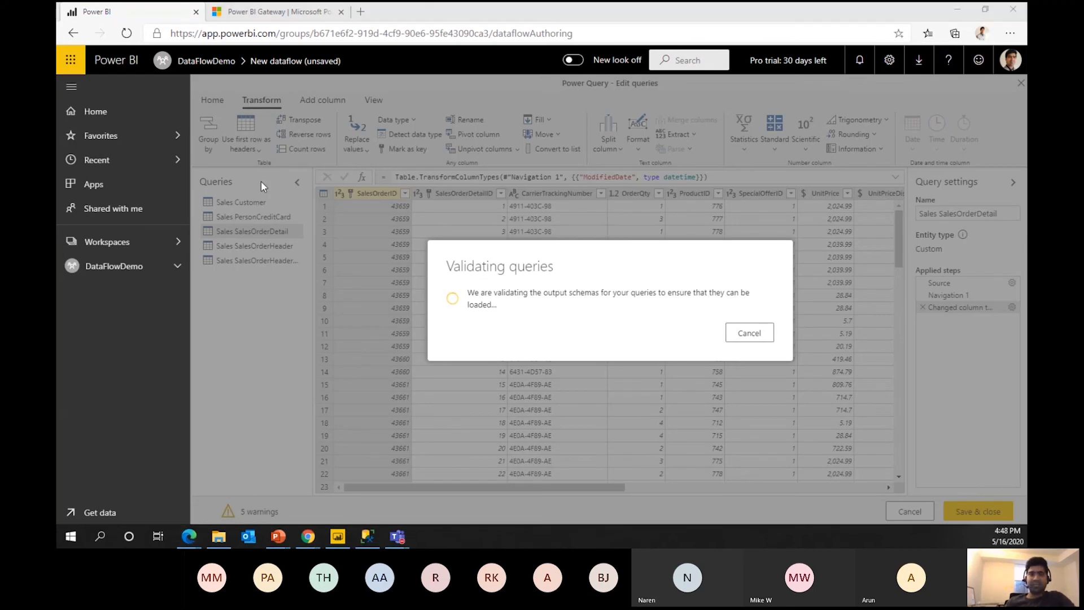
key("alt+Tab")
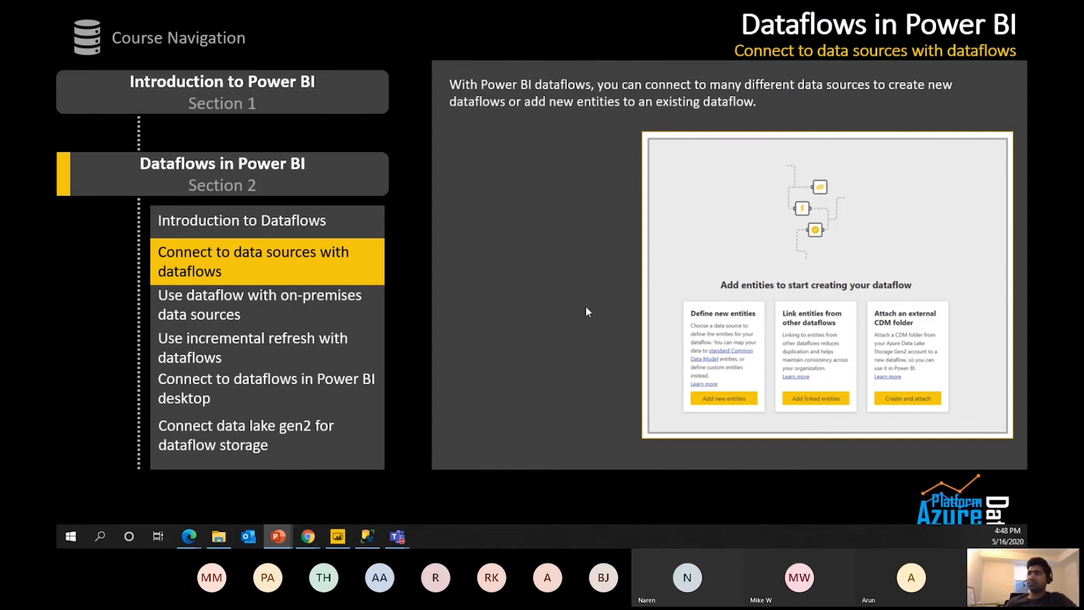
left_click(634, 284)
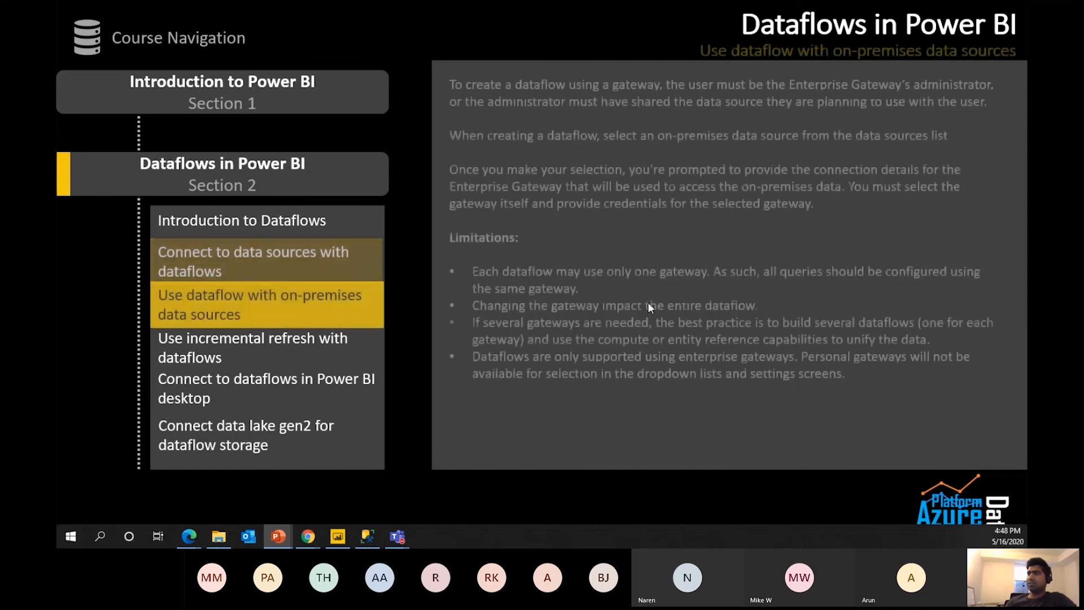
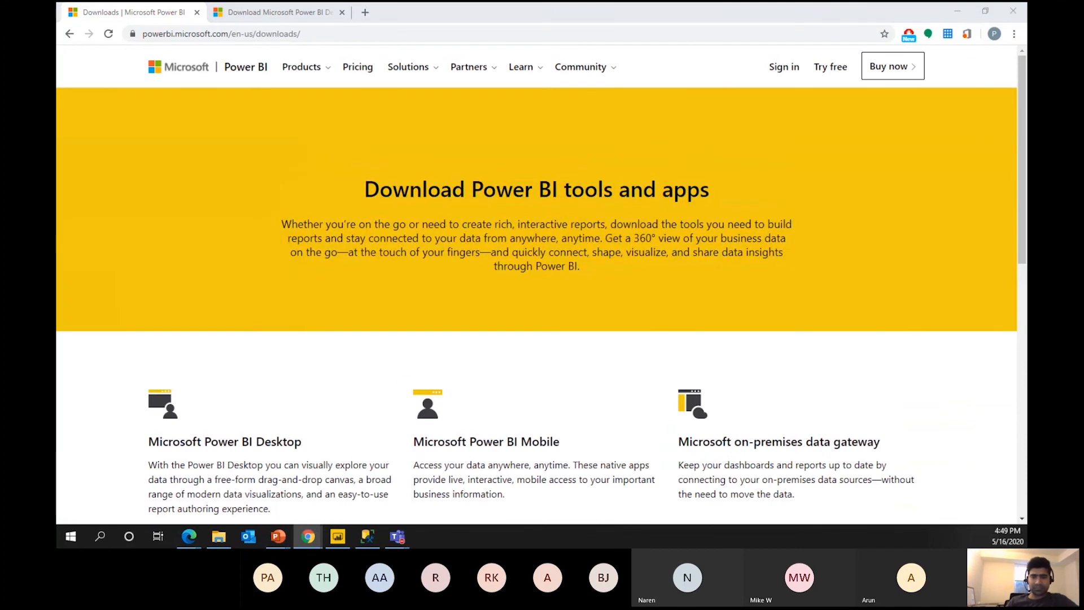
Look over the Power BI gateway download page in Edge, then return to the on-premises data slide.
key("alt+Tab")
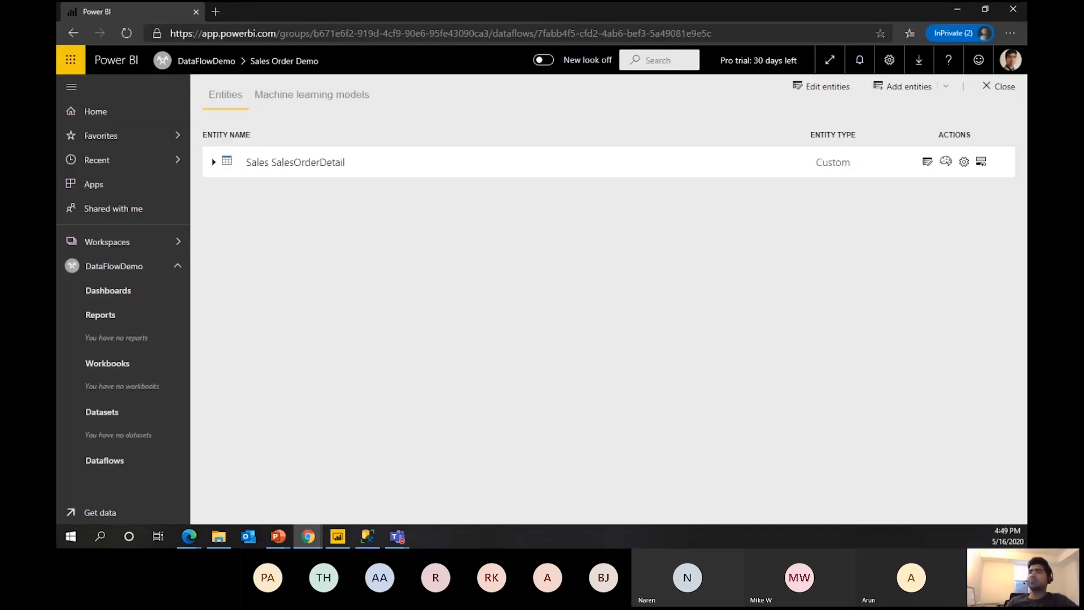
key("alt+Tab")
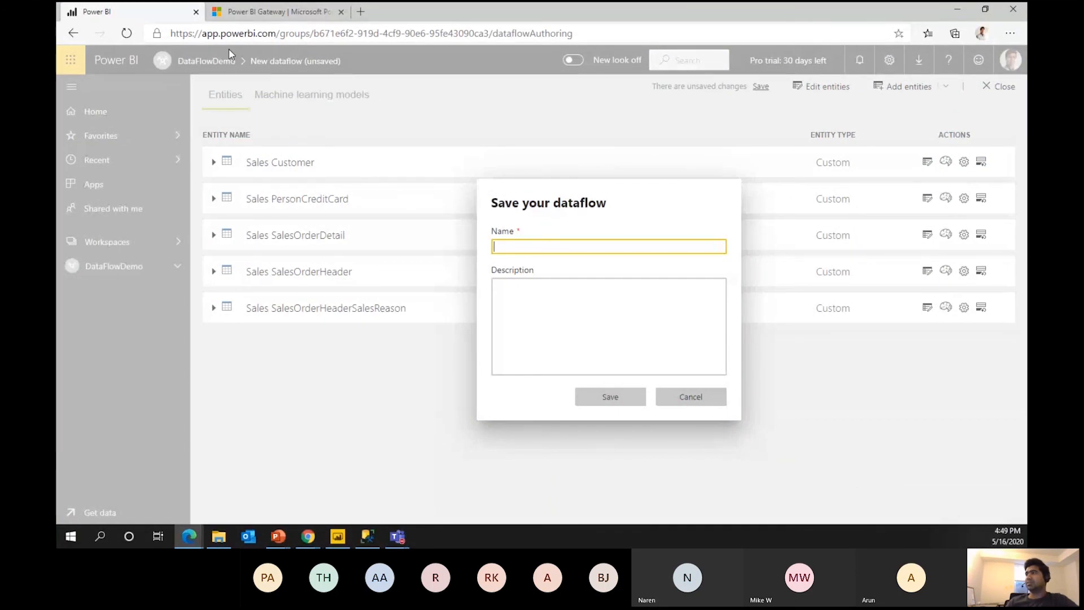
left_click(265, 11)
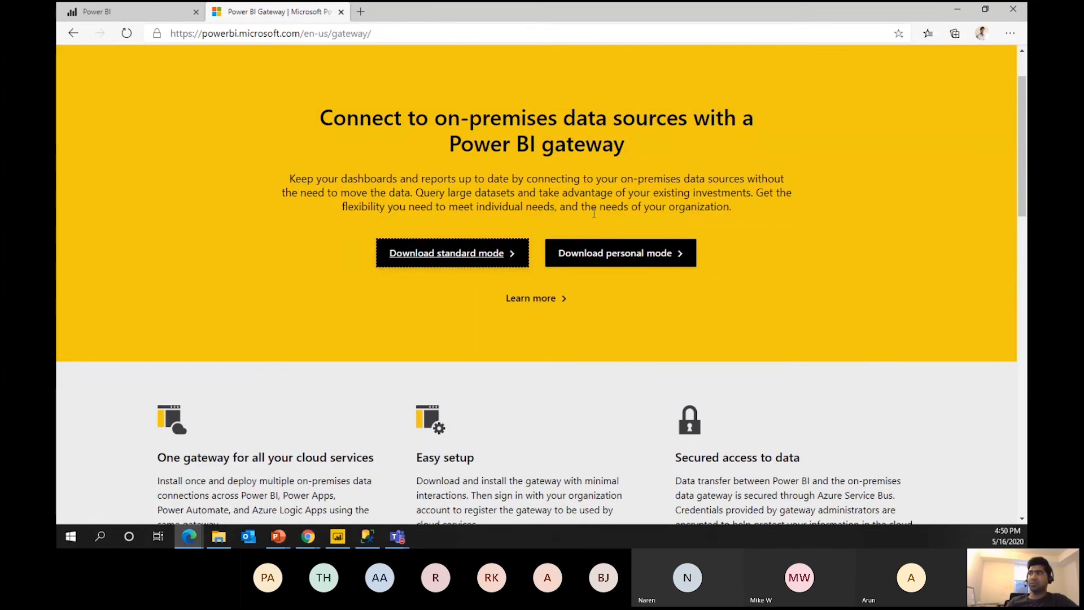
left_click(728, 289)
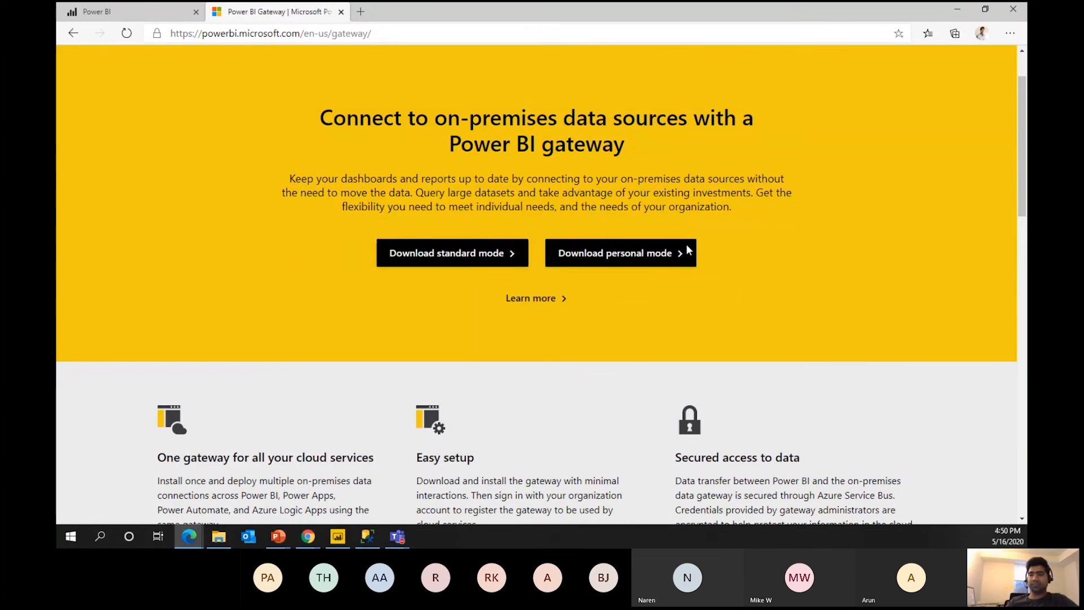
key("alt+Tab")
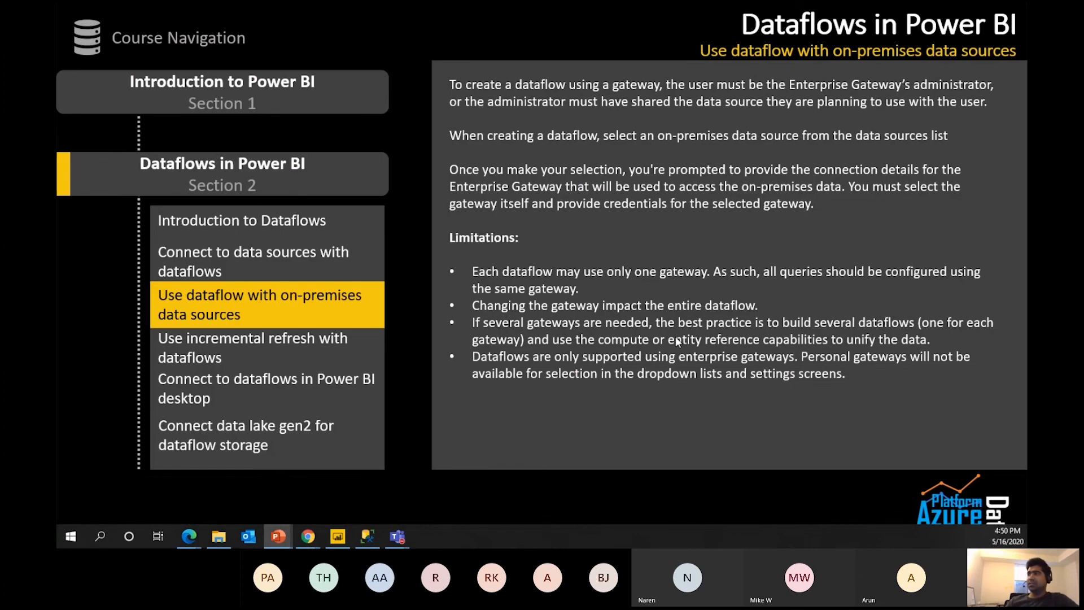
Show the 'Use incremental refresh with dataflows' slide, then go back to the unsaved dataflow.
left_click(568, 252)
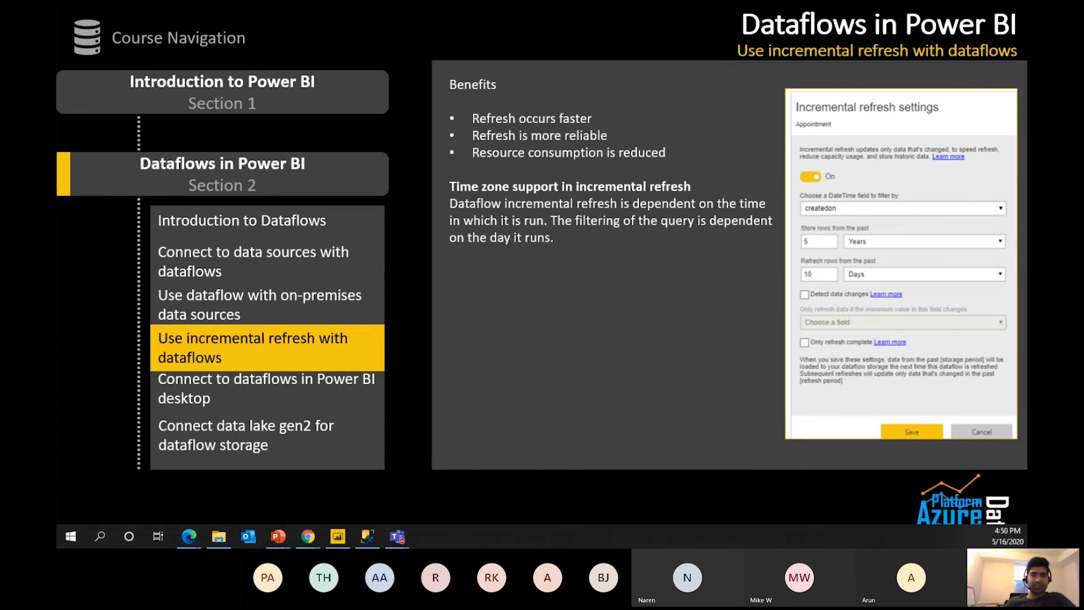
key("alt+Tab")
left_click(88, 12)
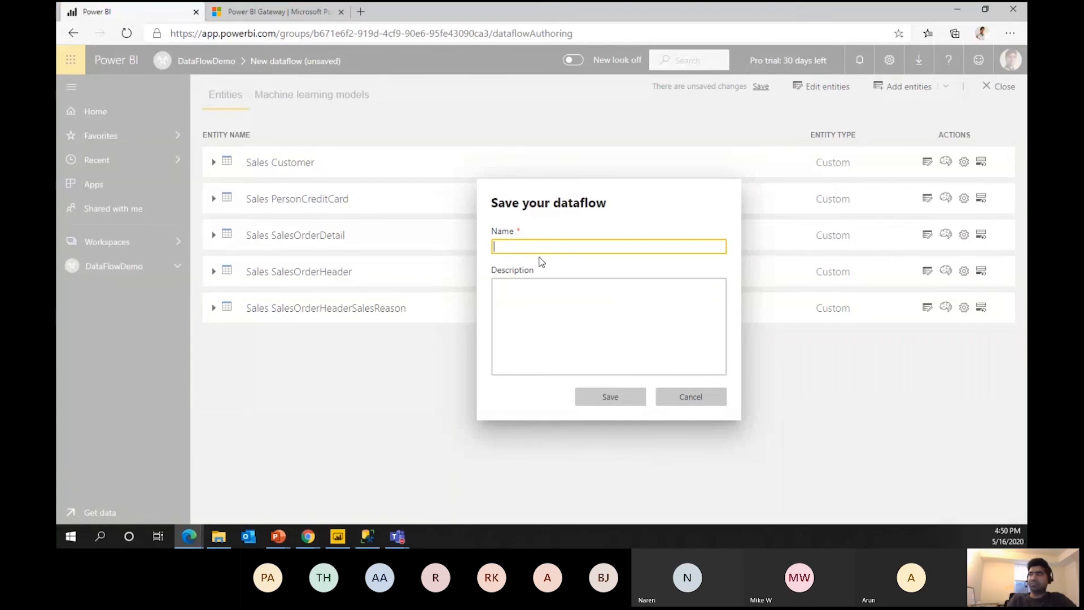
Name the five-entity dataflow AdventureWorksDemo and save it.
type("Adv")
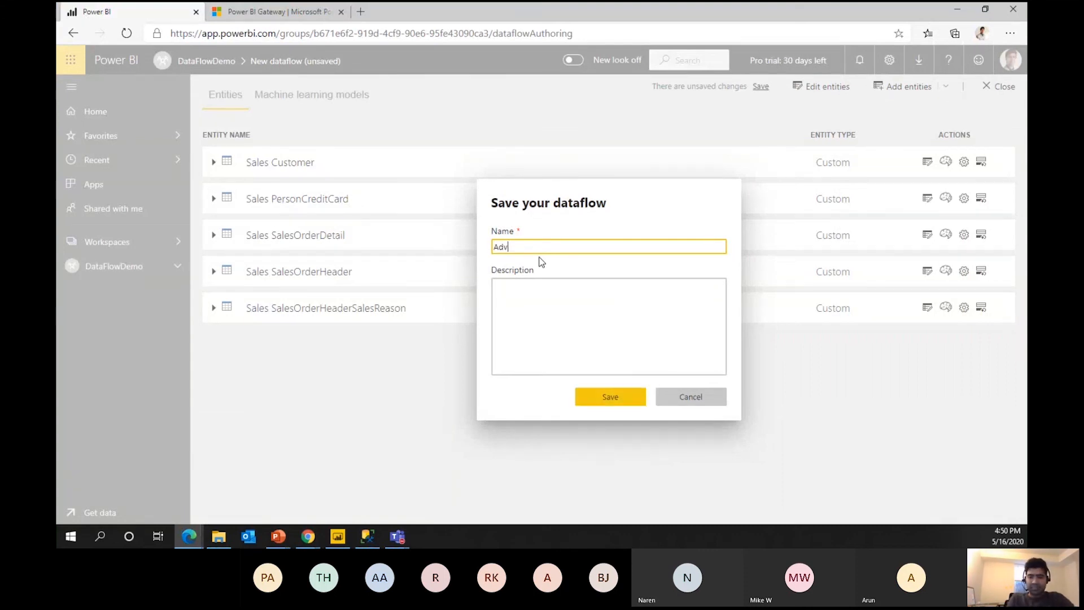
type("entureWr")
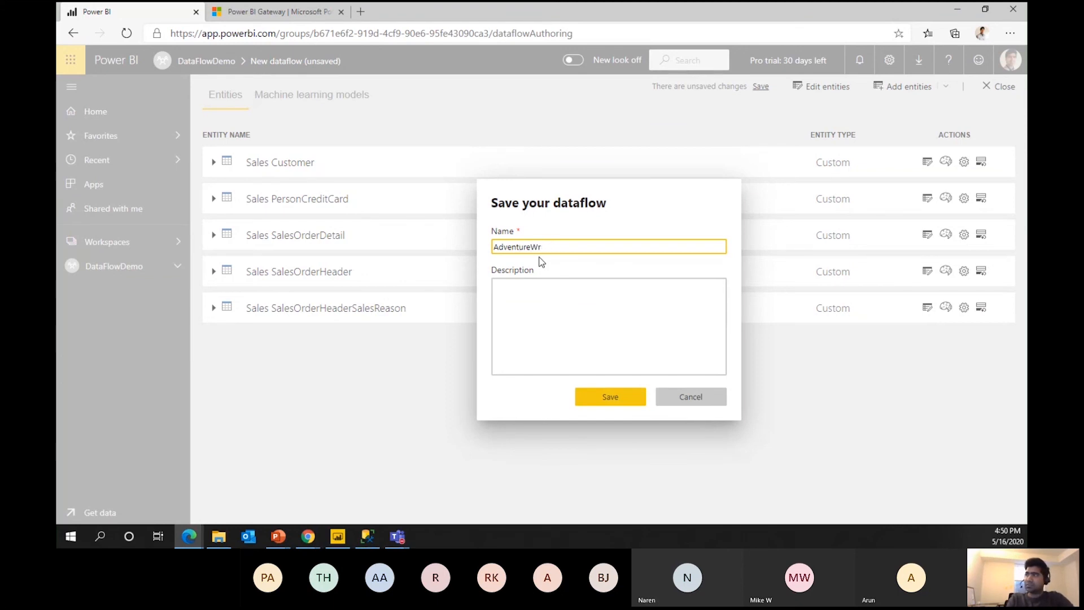
type("oskrksDemo")
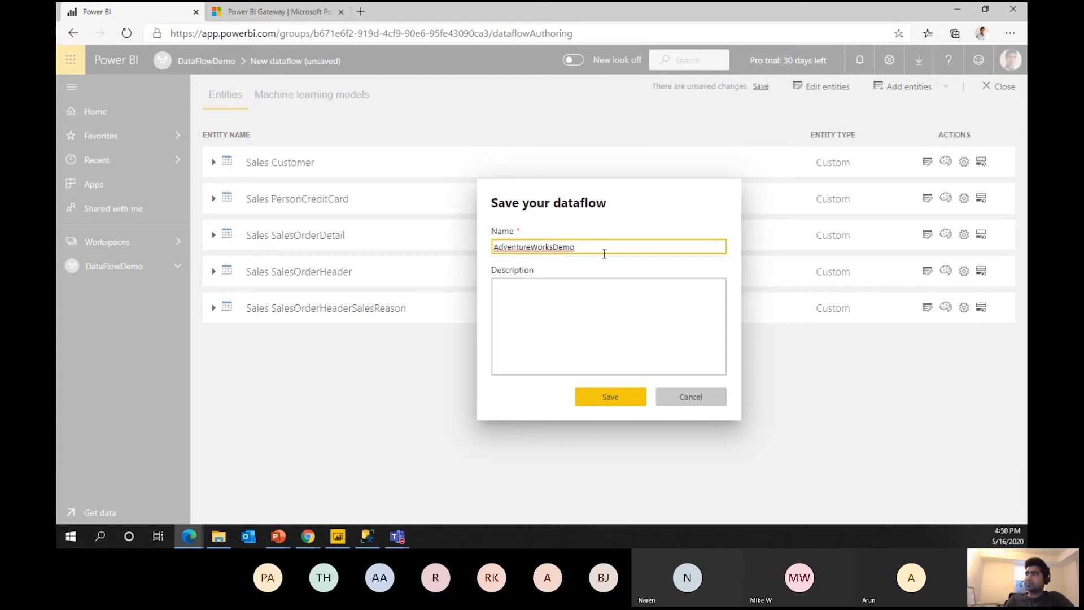
left_click(617, 403)
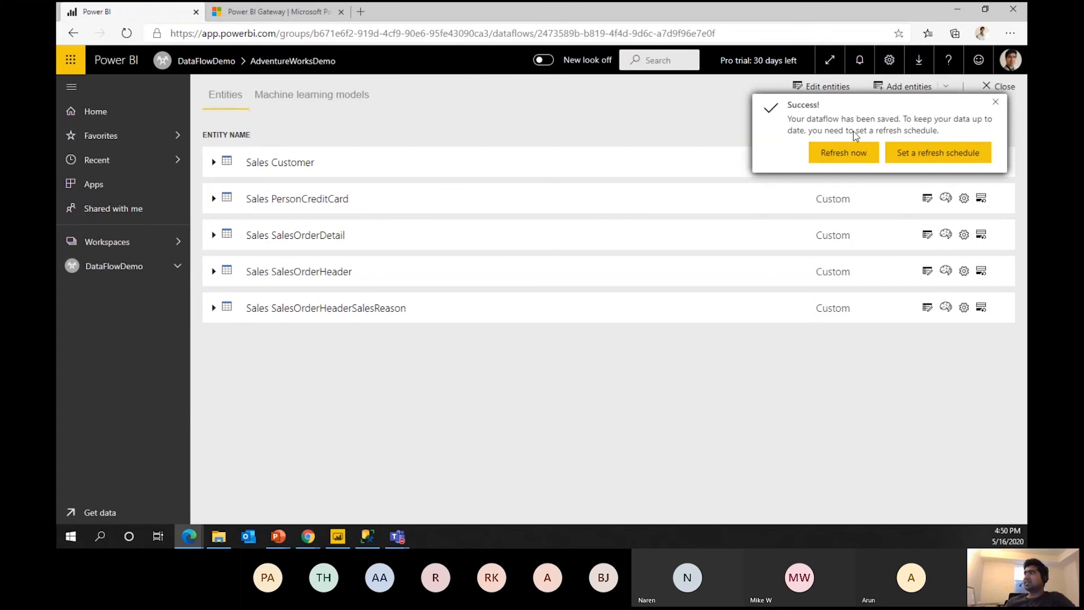
Refresh AdventureWorksDemo now, then view and cancel the Sales Customer properties panel.
left_click(834, 157)
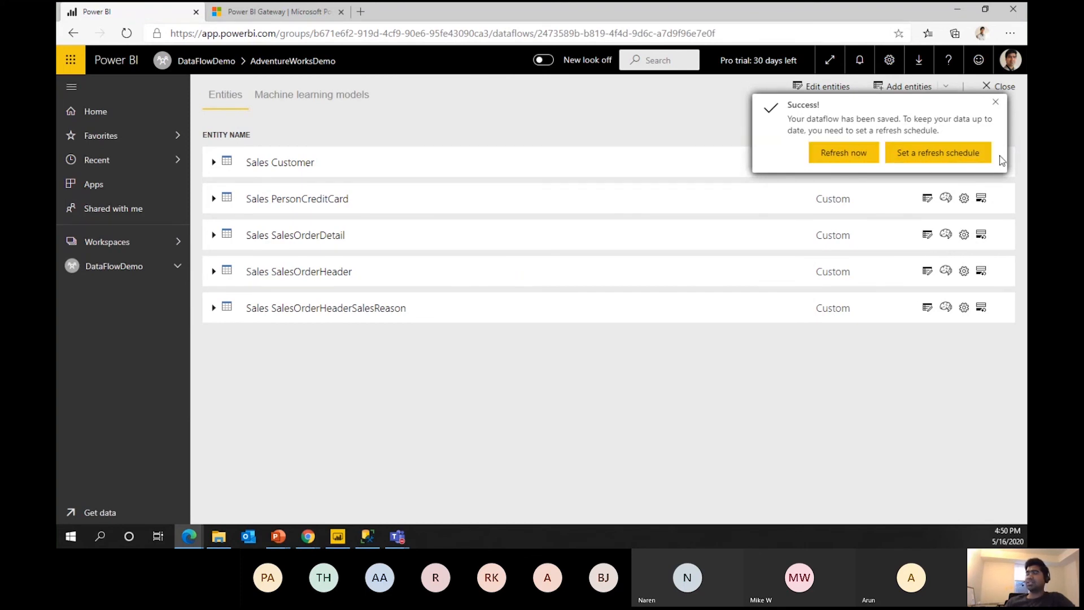
left_click(977, 158)
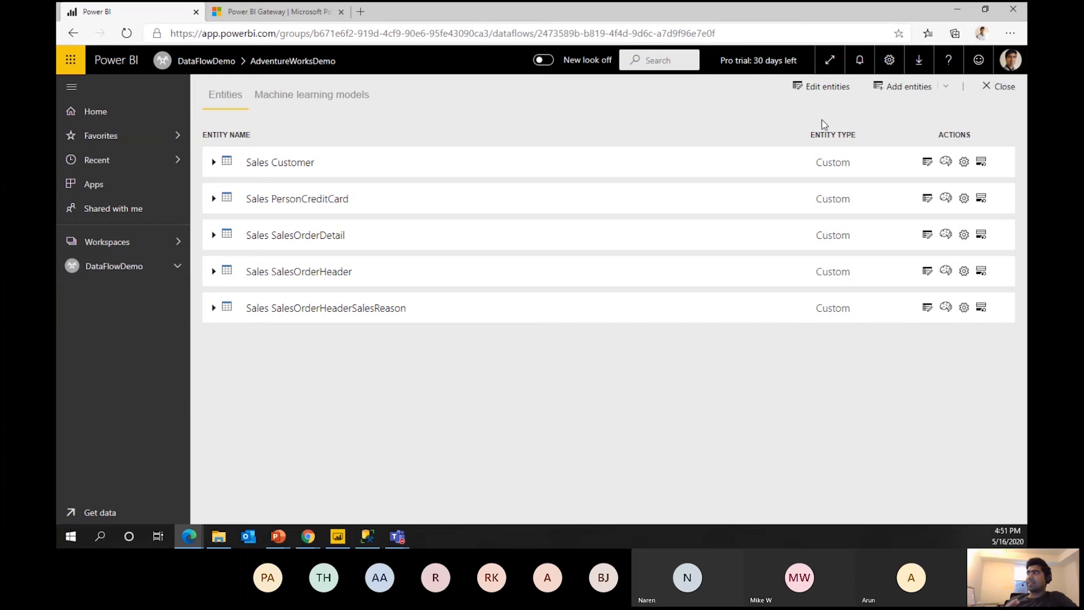
left_click(964, 162)
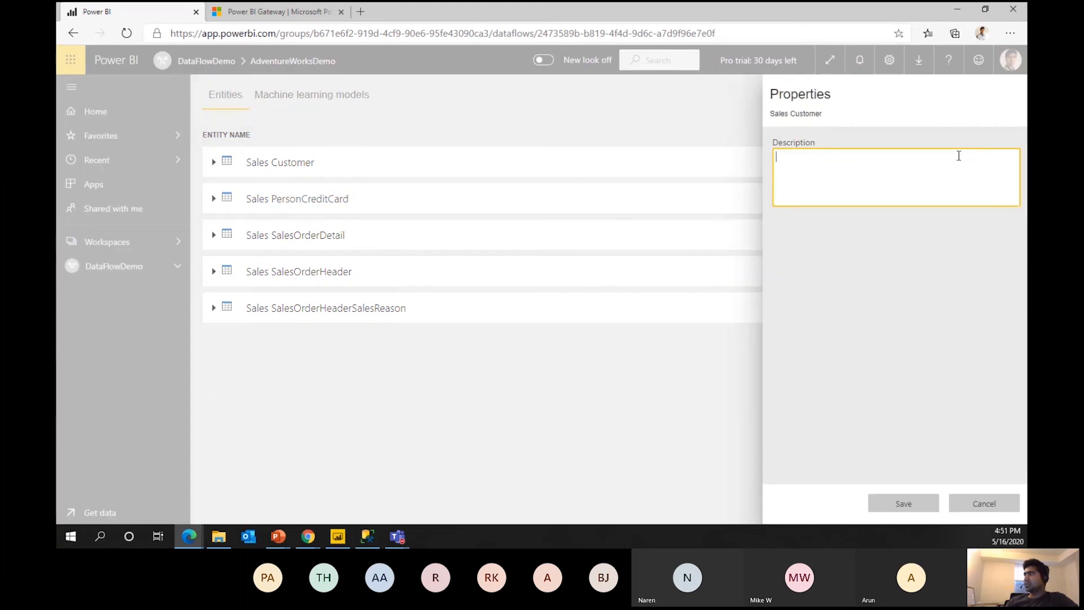
left_click(983, 503)
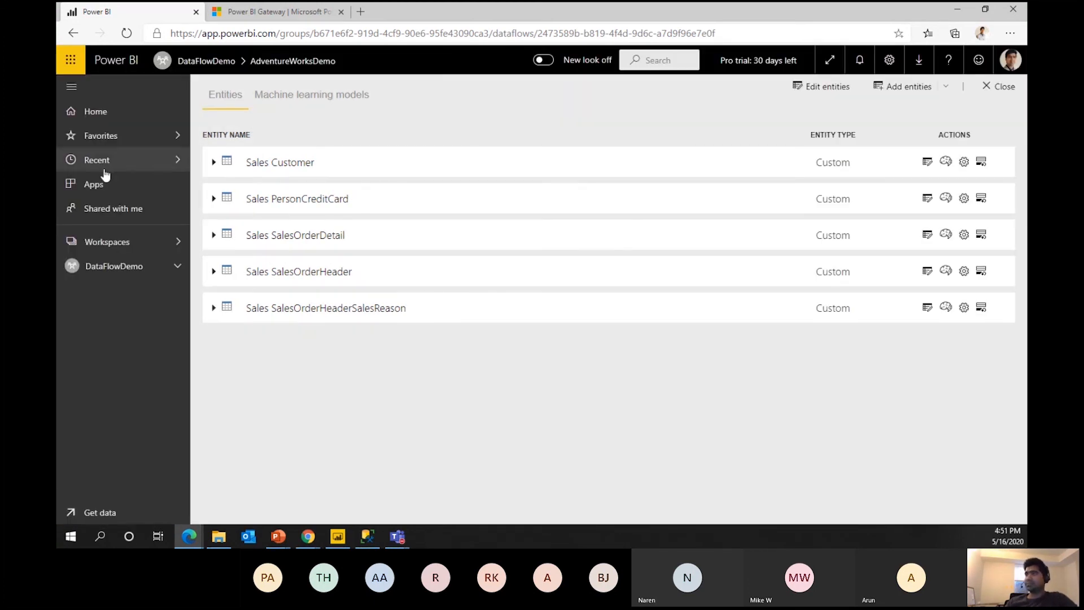
Expand and collapse Sales Customer's field list, then open the entity in Power Query.
left_click(270, 163)
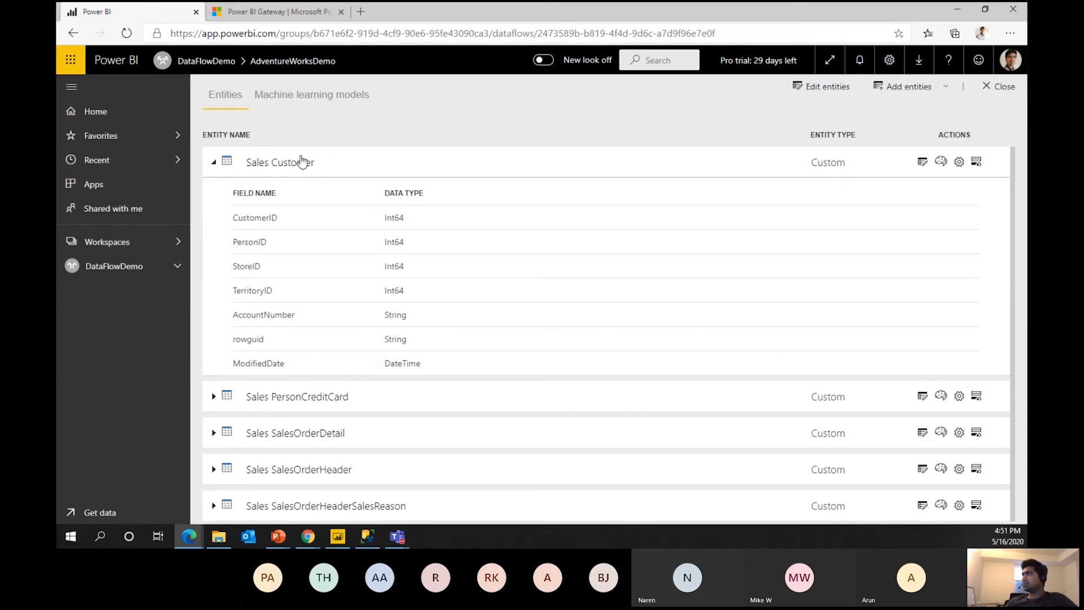
left_click(214, 162)
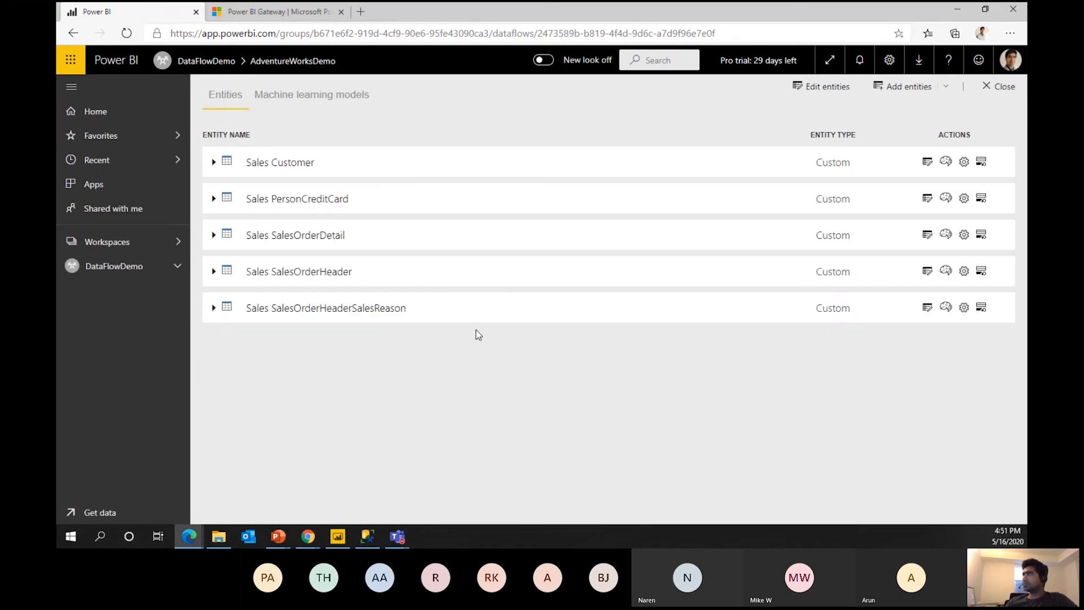
left_click(927, 163)
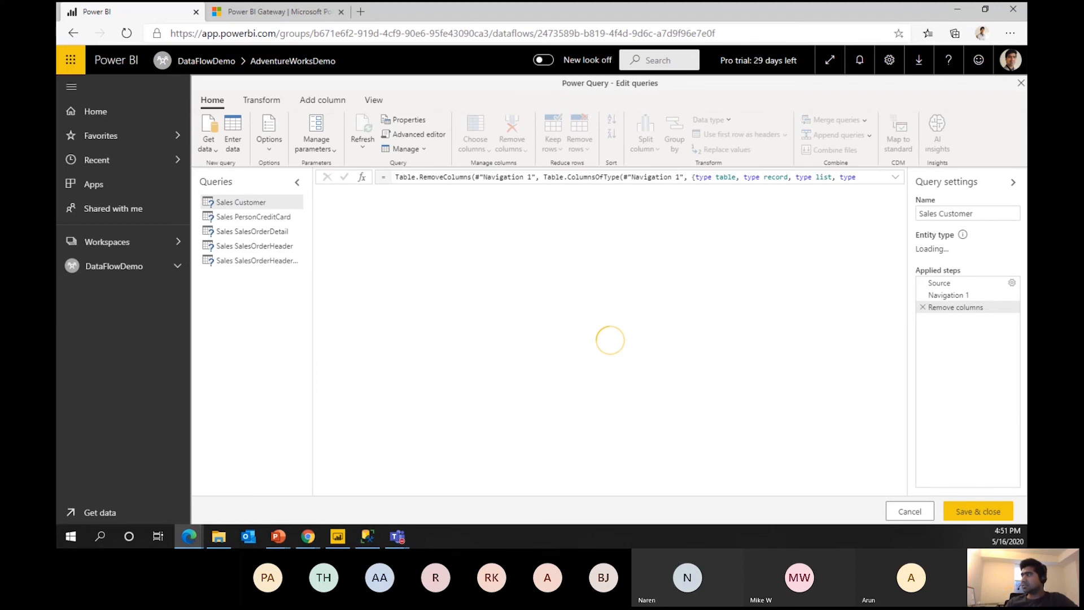
Cancel the Sales Customer editor, check its field list, and reopen it for editing.
left_click(895, 515)
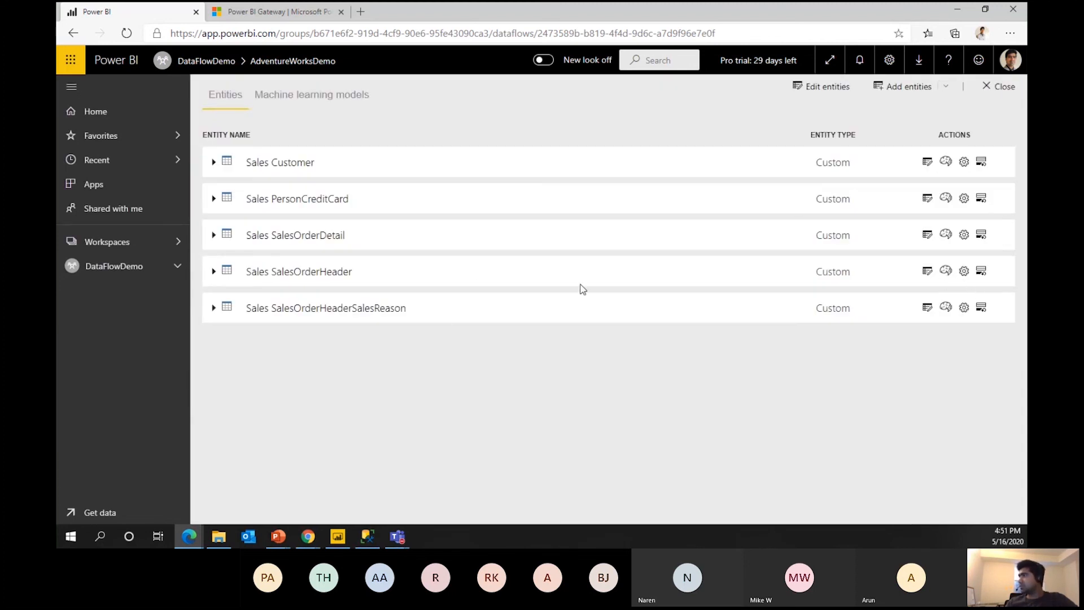
left_click(214, 163)
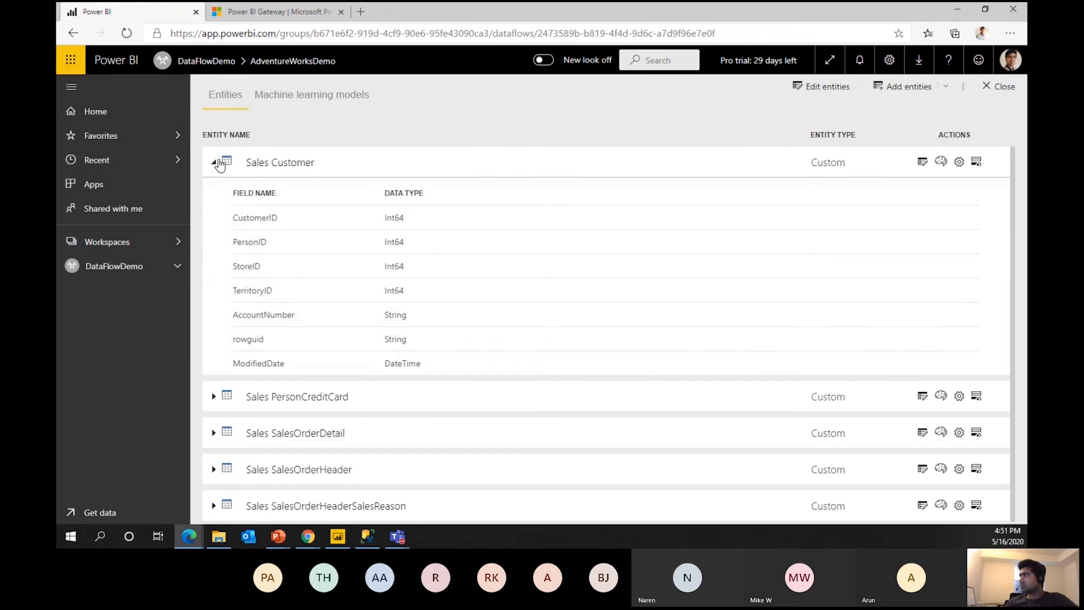
left_click(214, 163)
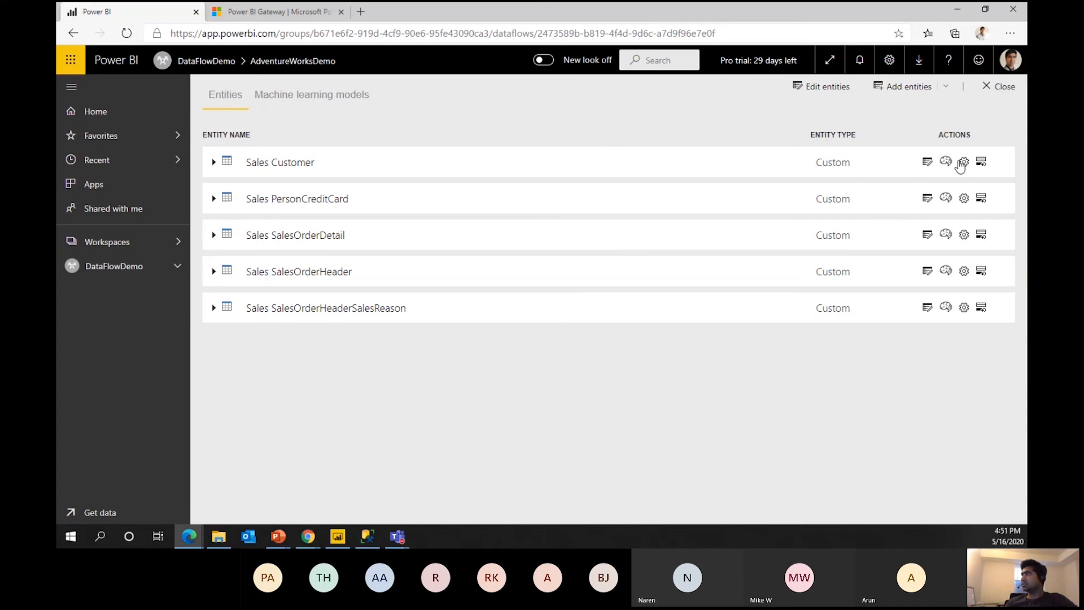
left_click(928, 165)
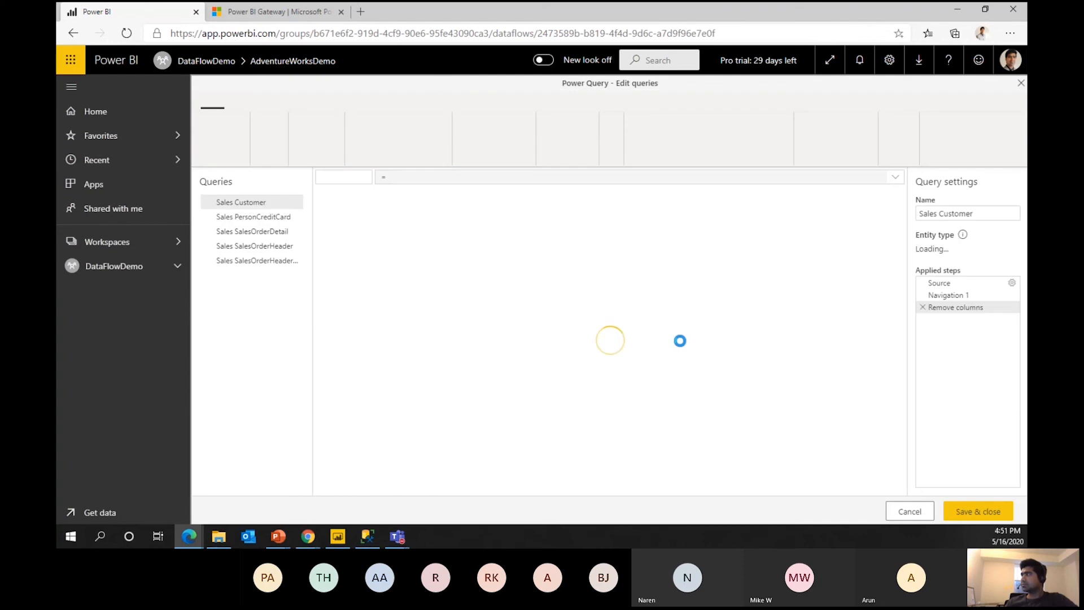
Save and close the Sales Customer query, retrying after cancelling validation.
left_click(977, 511)
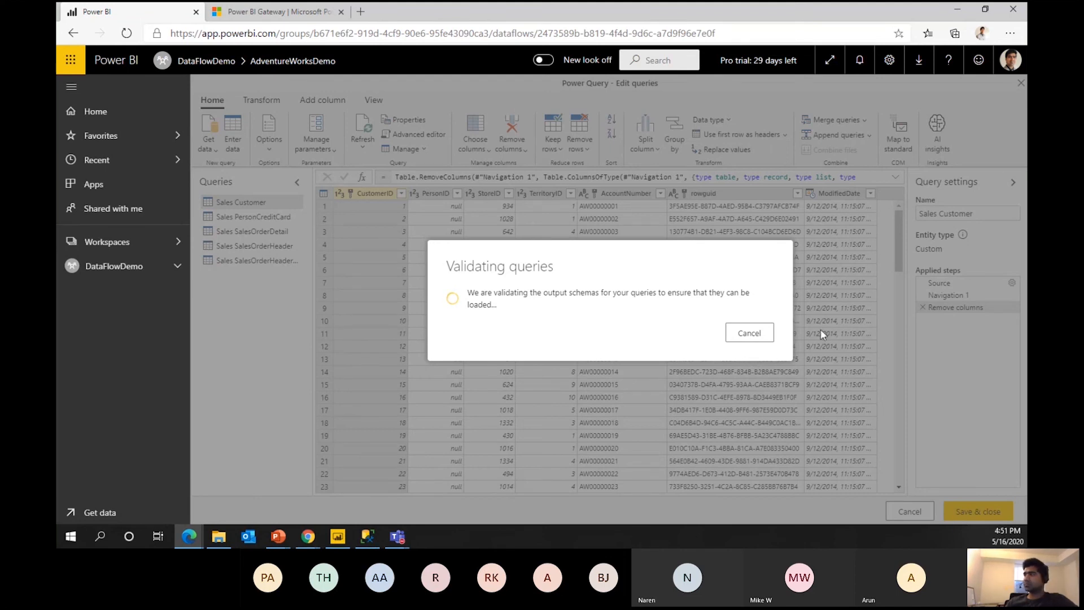
left_click(745, 334)
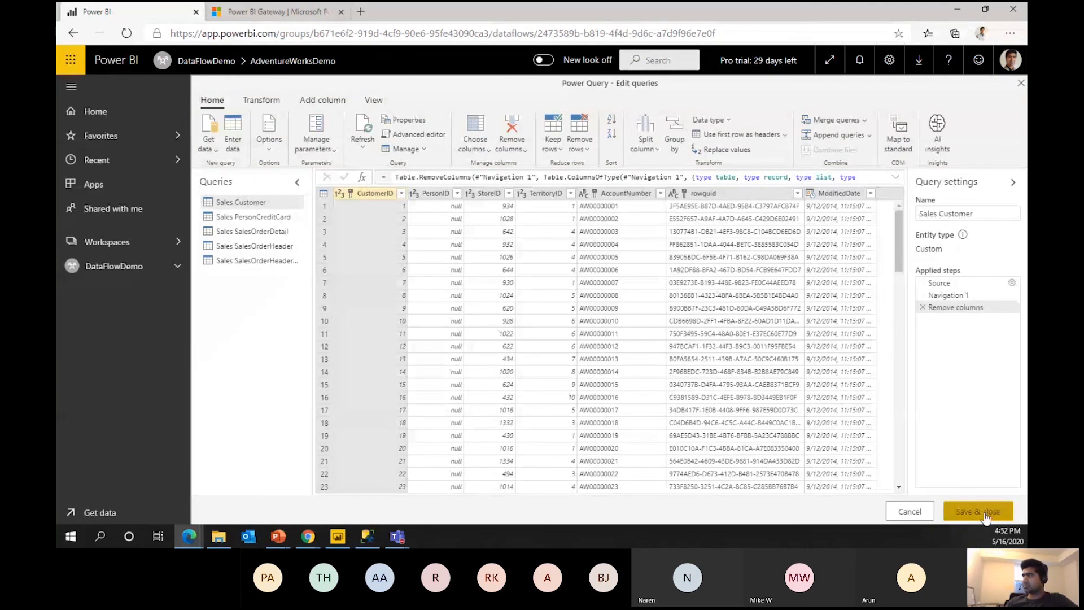
left_click(986, 515)
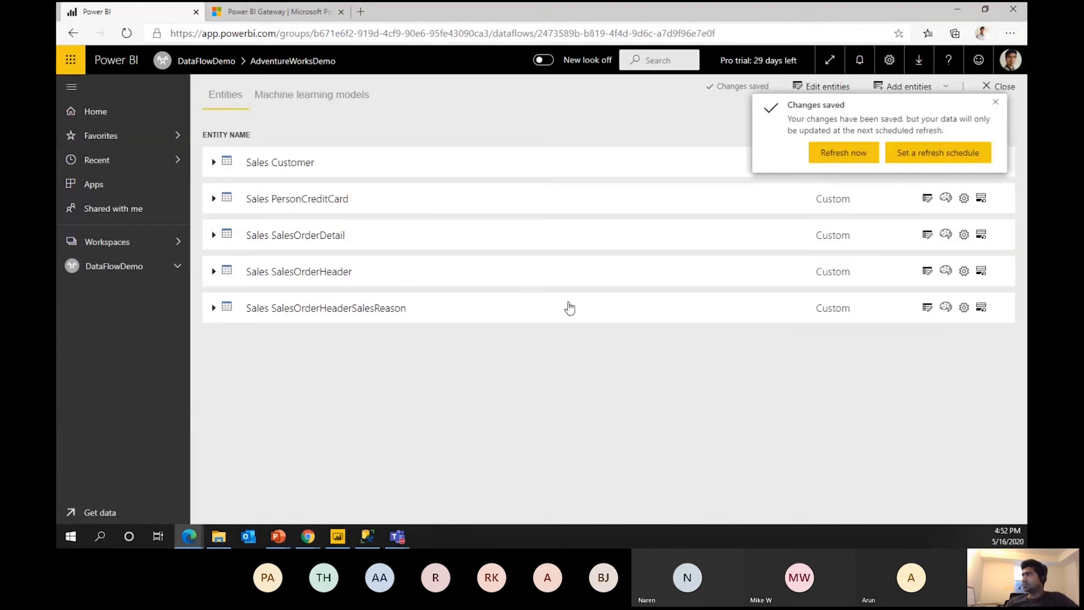
Trigger an immediate refresh of AdventureWorksDemo and go to its refresh schedule settings.
left_click(831, 157)
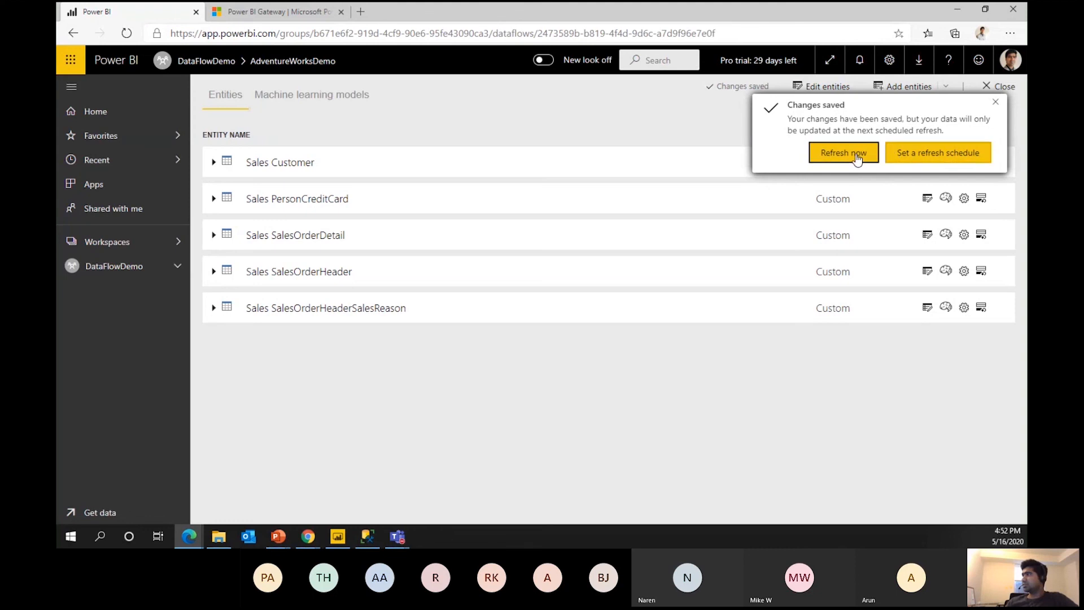
left_click(920, 153)
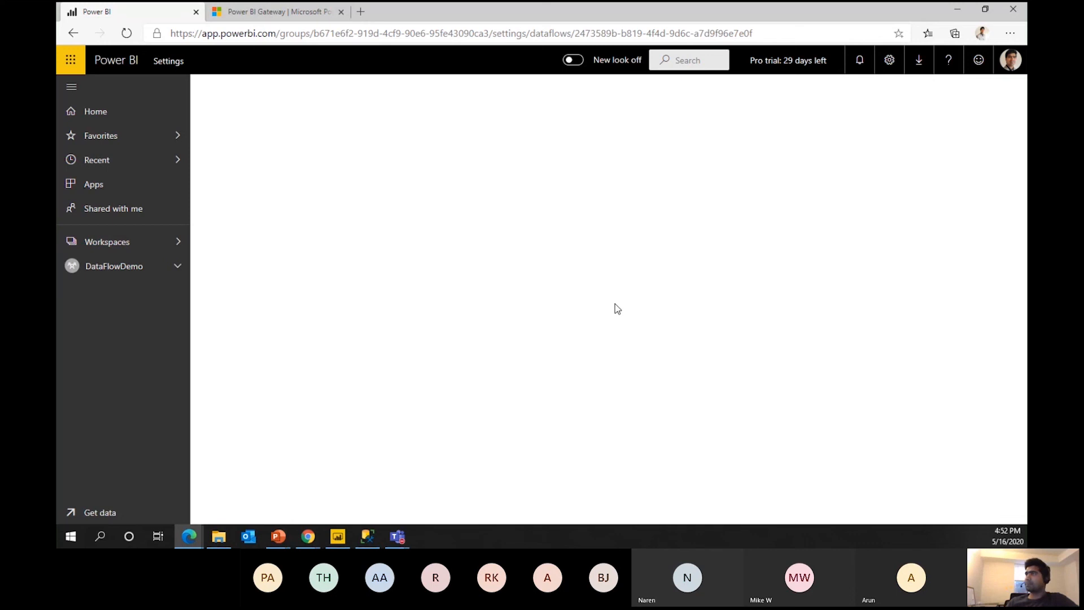
Turn on scheduled refresh for AdventureWorksDemo, keeping Daily frequency and Coordinated Universal Time.
left_click(126, 34)
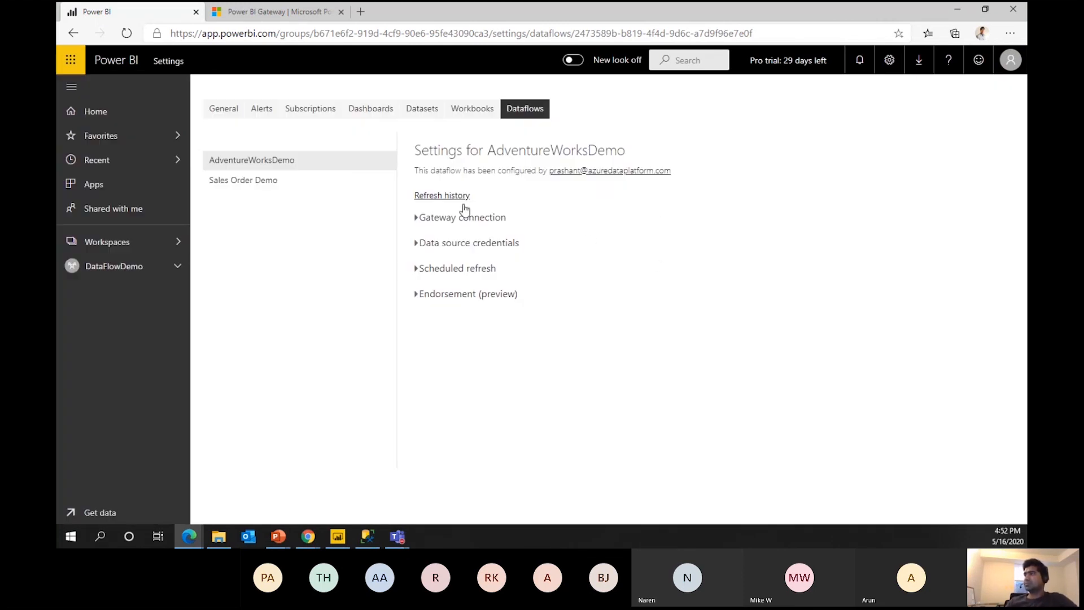
left_click(455, 268)
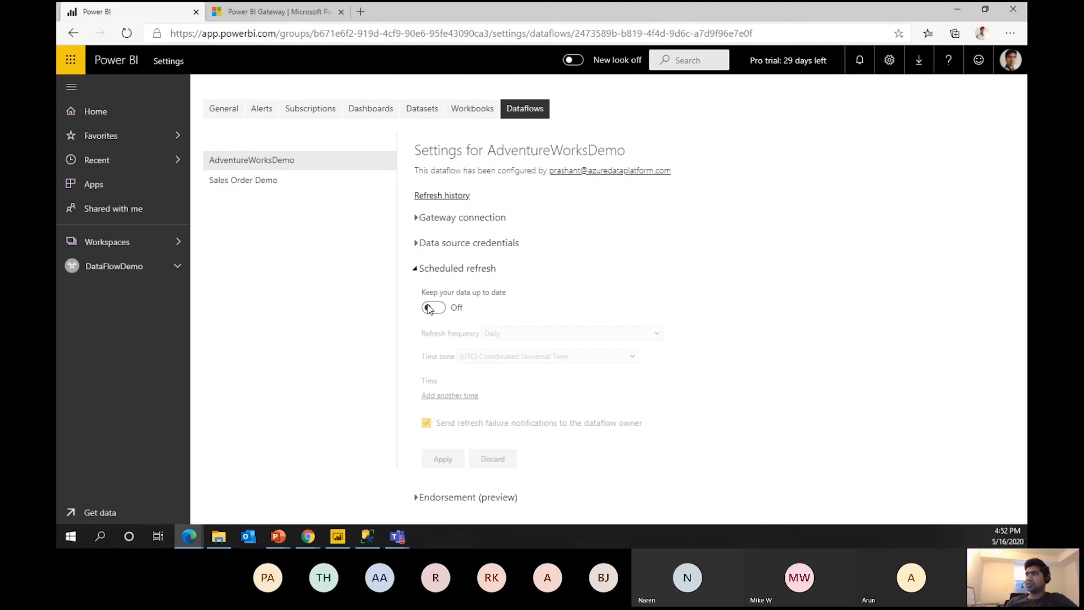
left_click(418, 221)
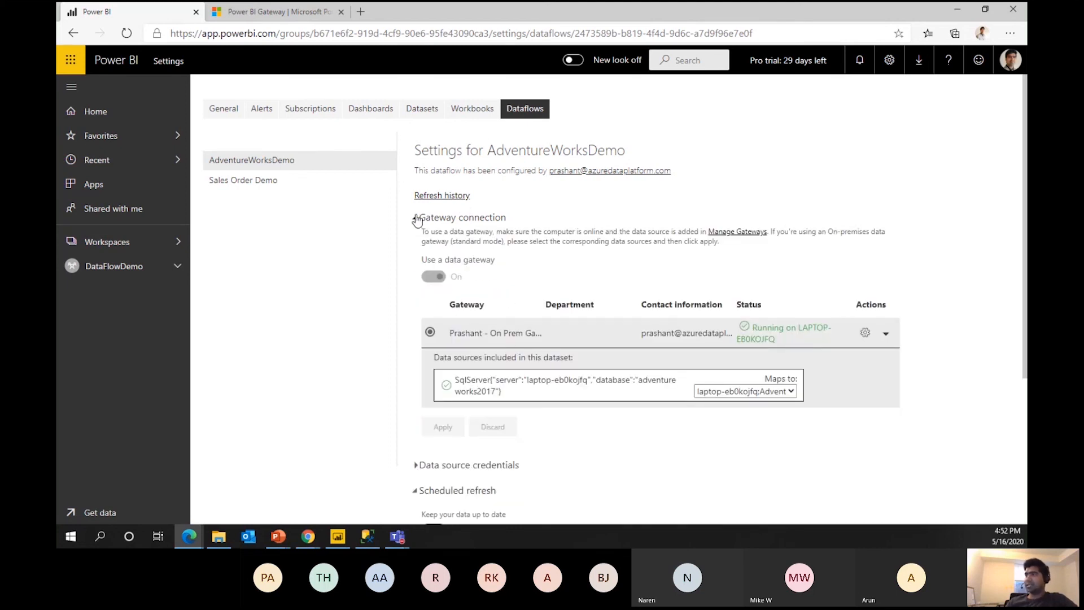
left_click(418, 220)
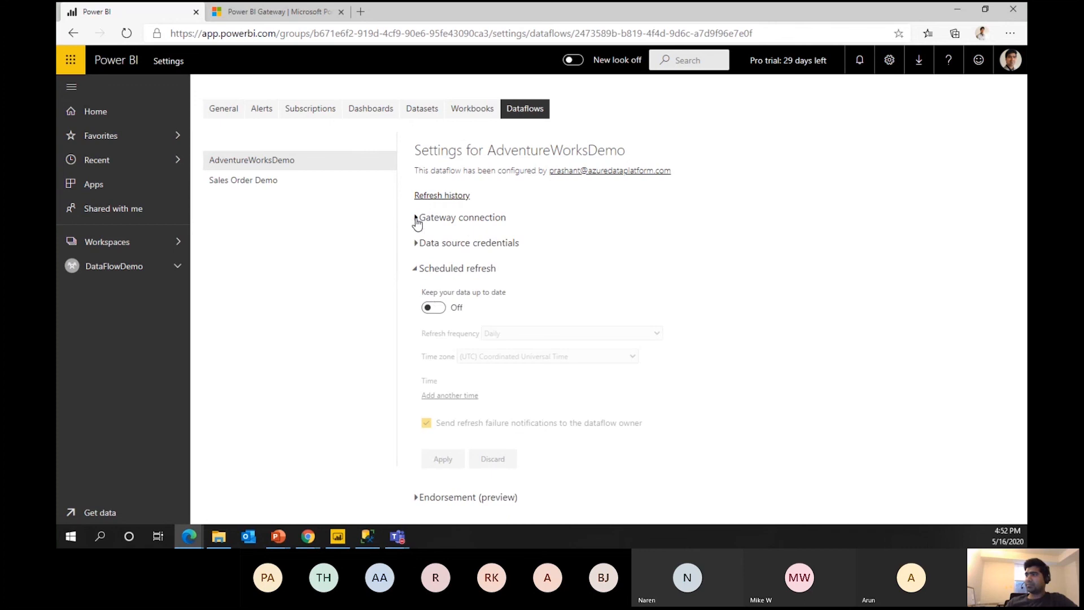
left_click(434, 309)
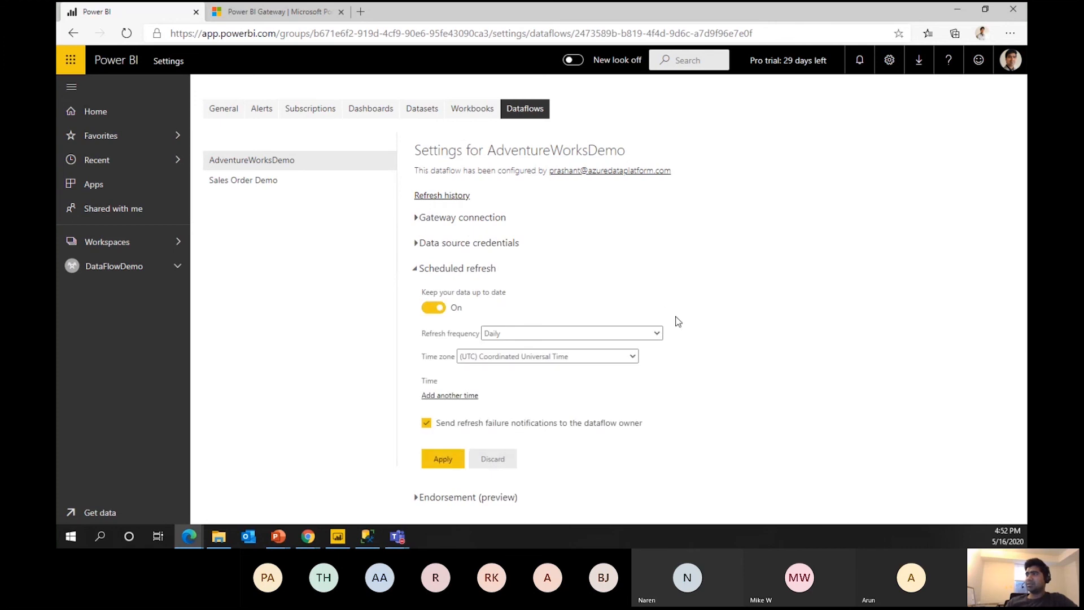
left_click(634, 334)
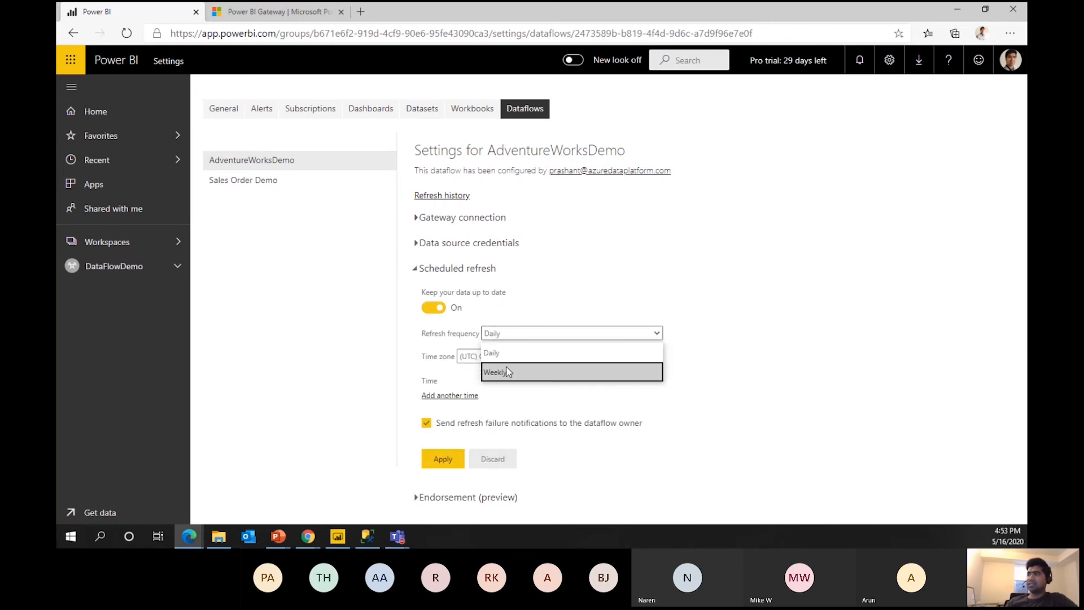
left_click(728, 348)
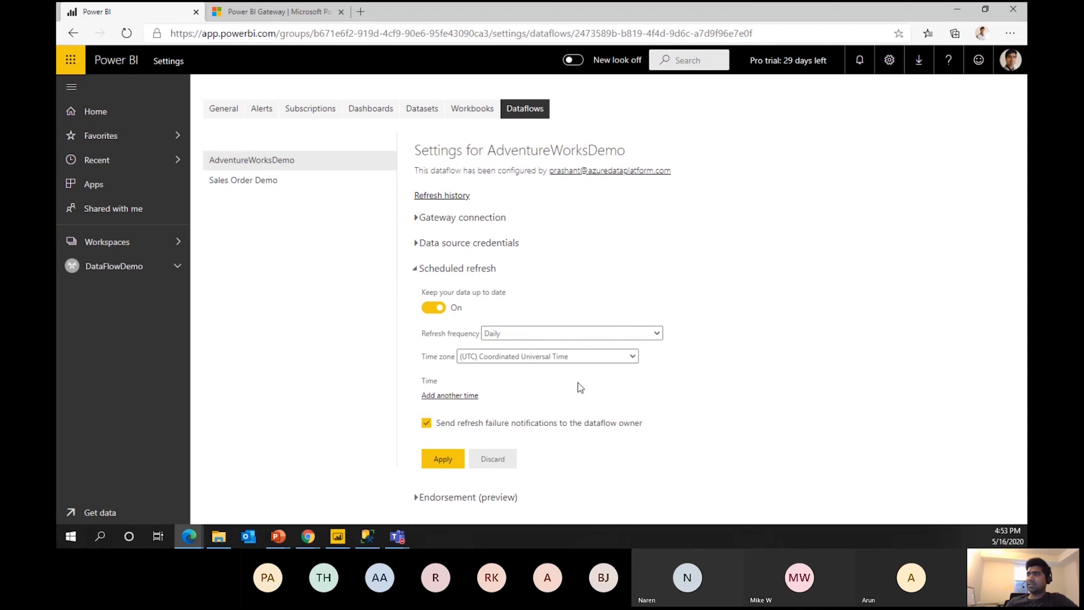
left_click(625, 357)
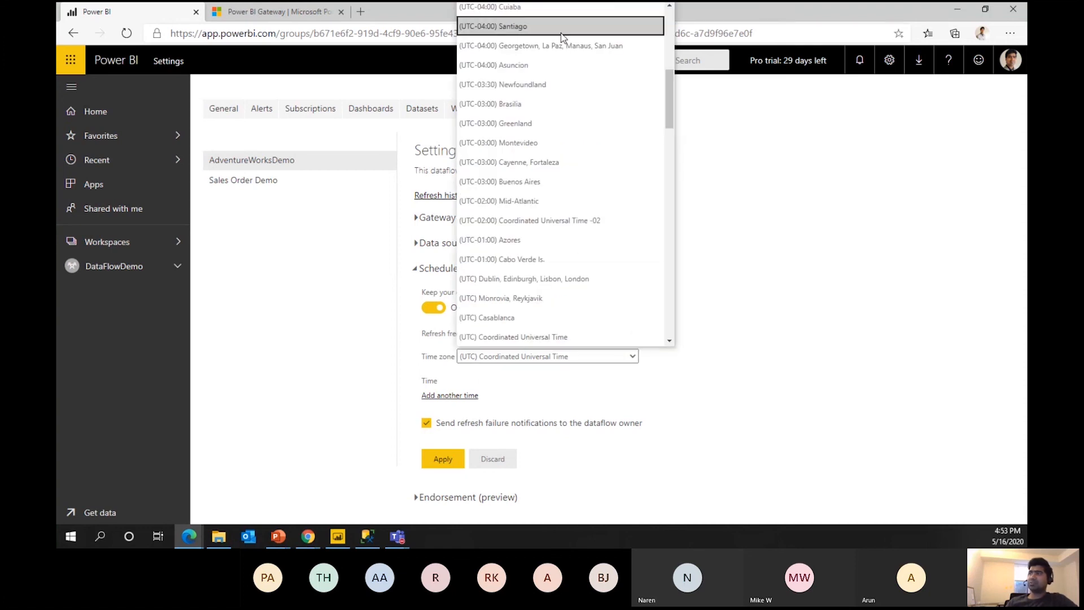
left_click(784, 364)
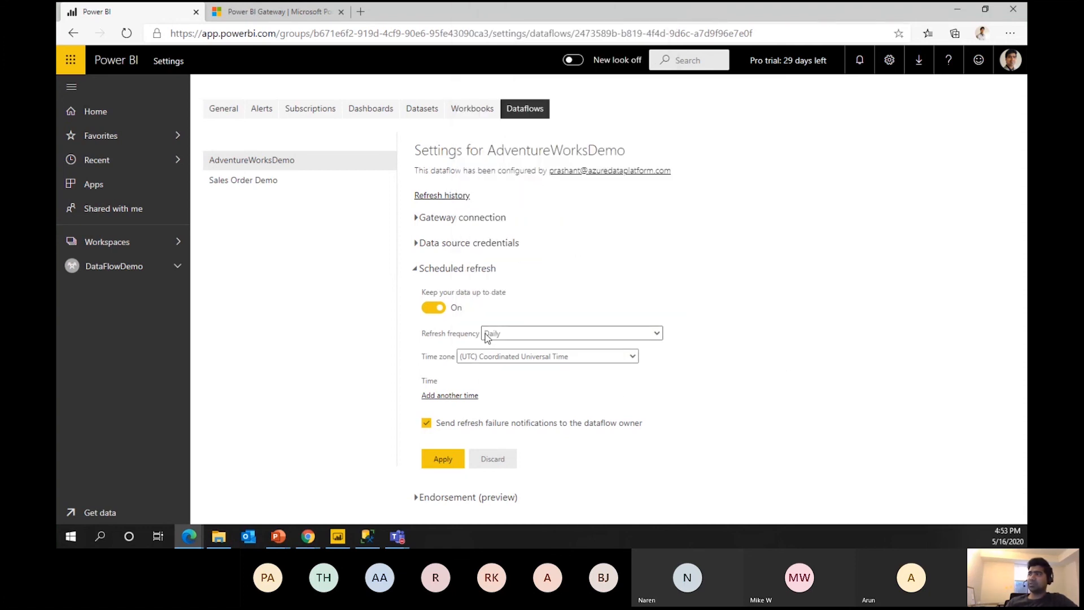
Add an 8:00 AM refresh time and apply the schedule.
left_click(423, 396)
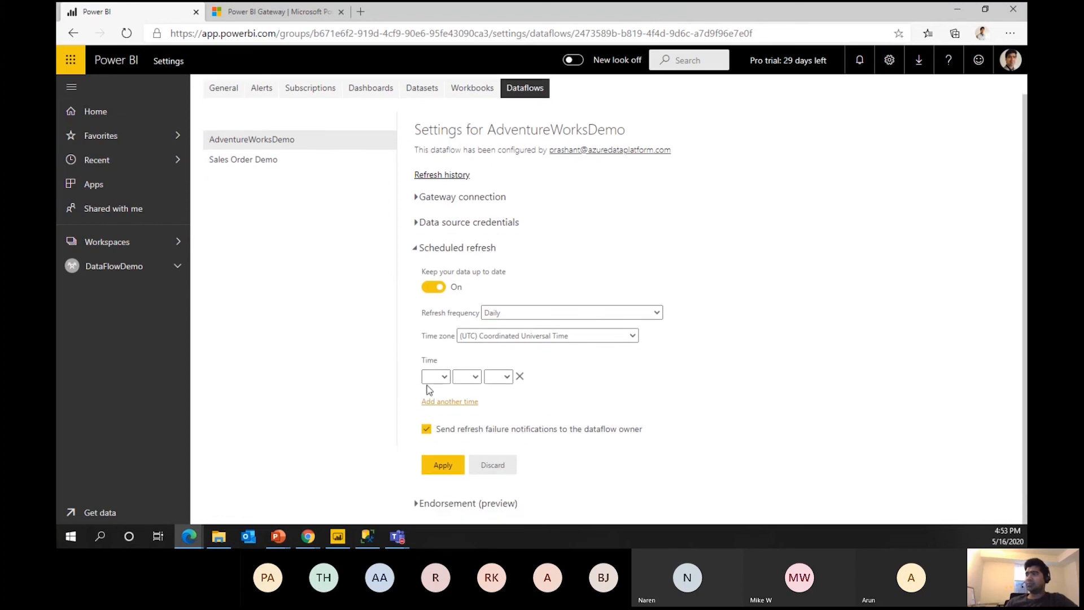
left_click(435, 379)
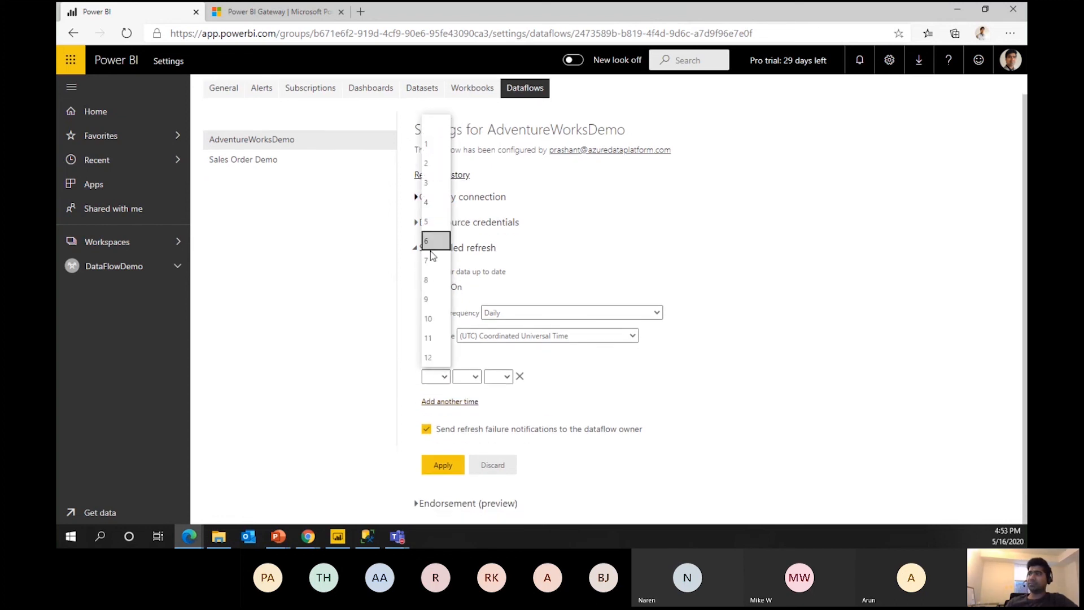
left_click(430, 280)
left_click(466, 376)
left_click(466, 416)
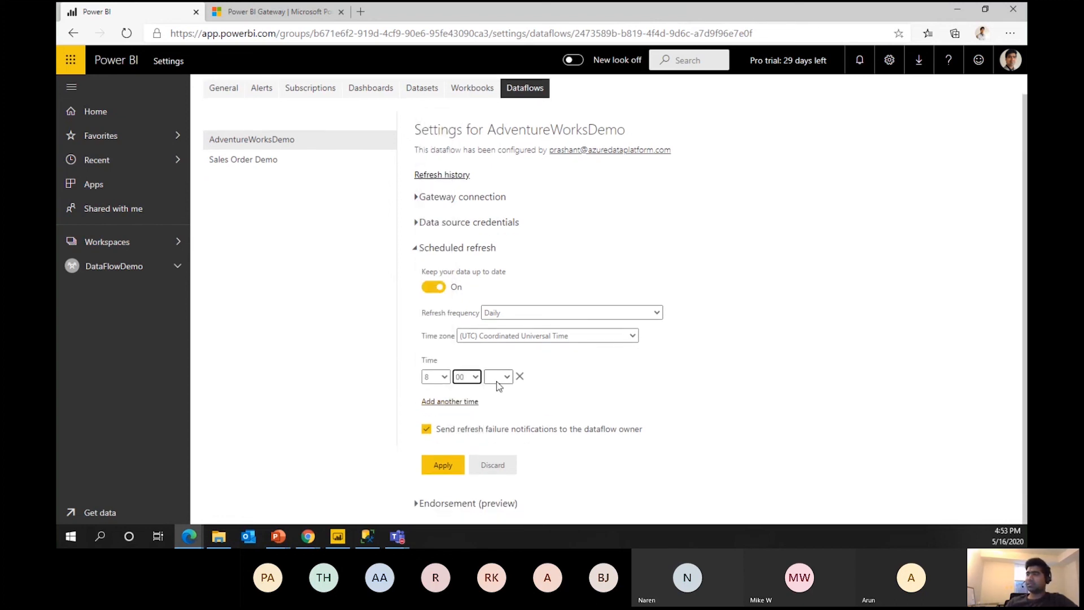
left_click(499, 377)
left_click(499, 416)
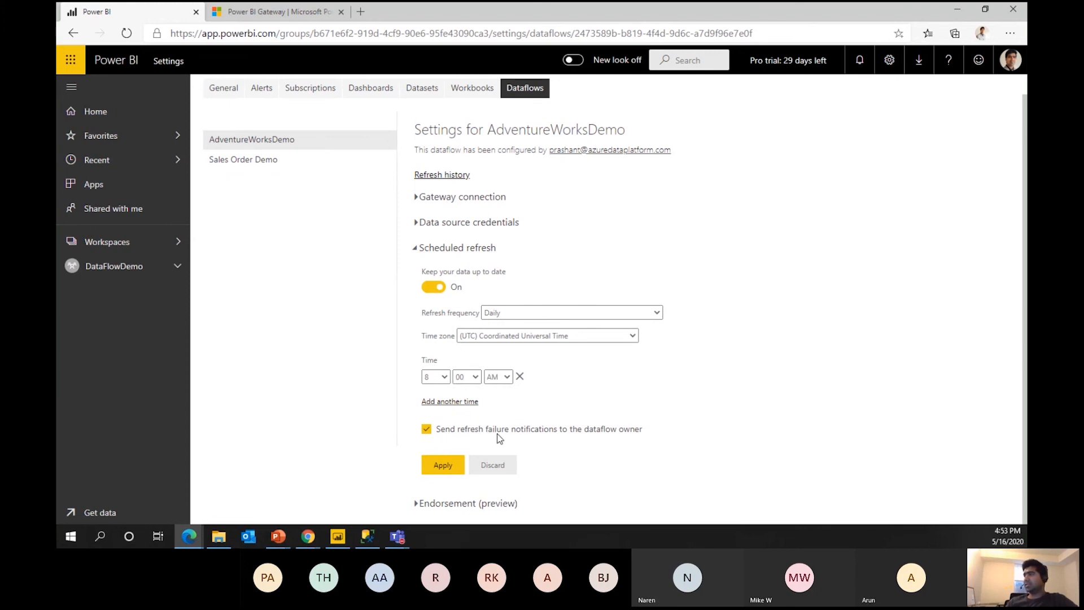
left_click(442, 464)
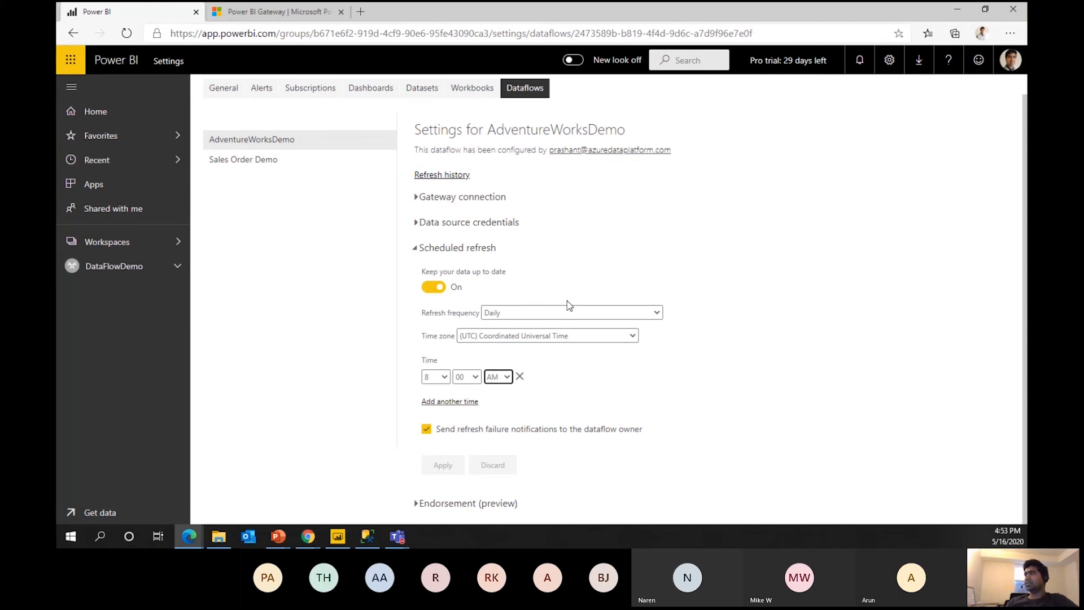
Check the refresh history, then browse other settings pages before returning to AdventureWorksDemo's settings.
left_click(444, 175)
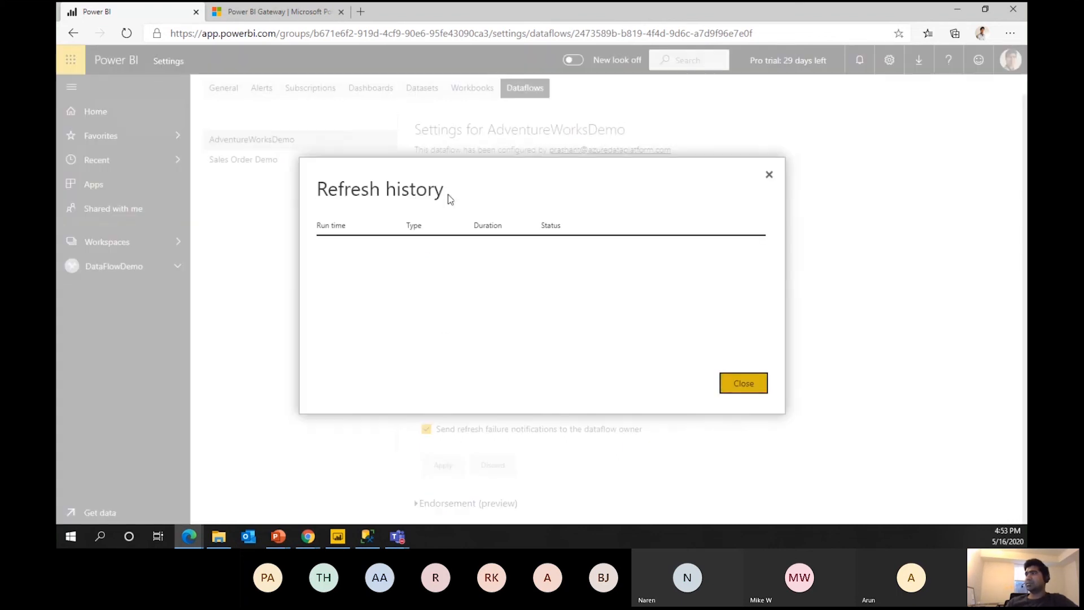
left_click(747, 388)
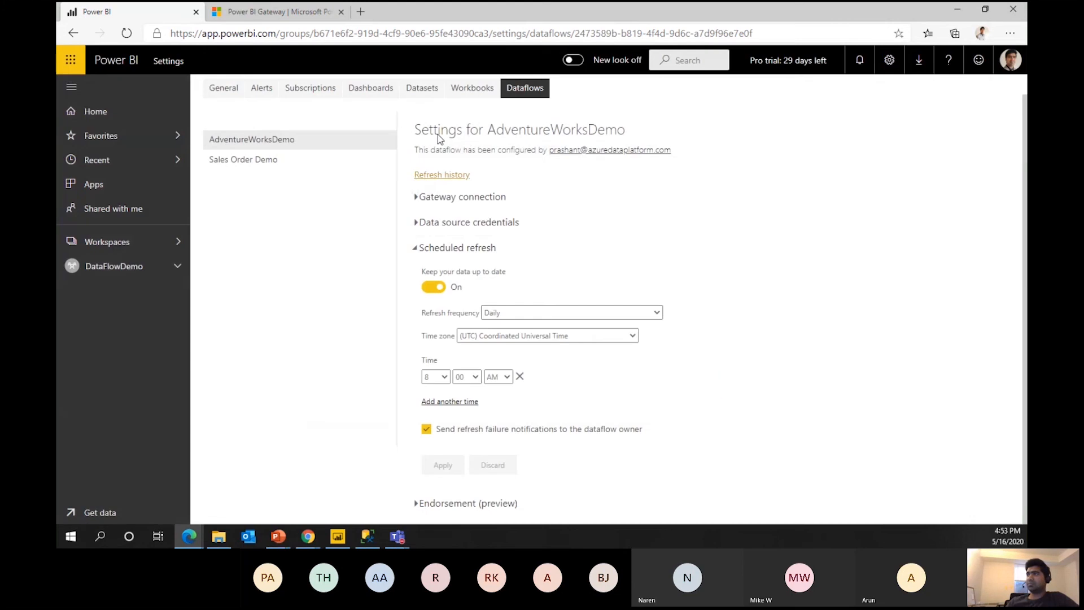
left_click(284, 167)
left_click(333, 167)
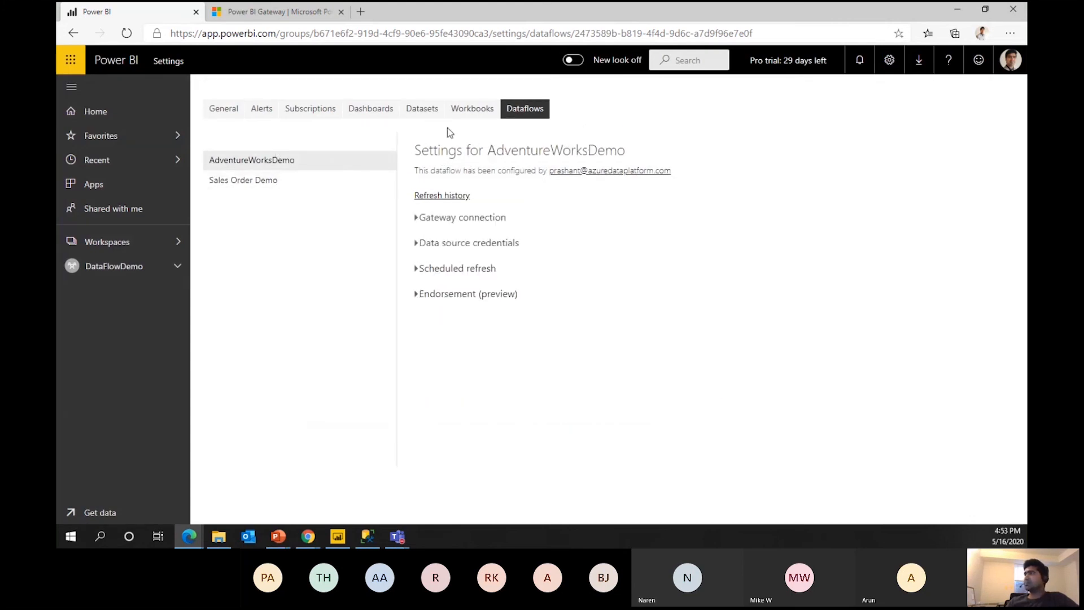
left_click(525, 113)
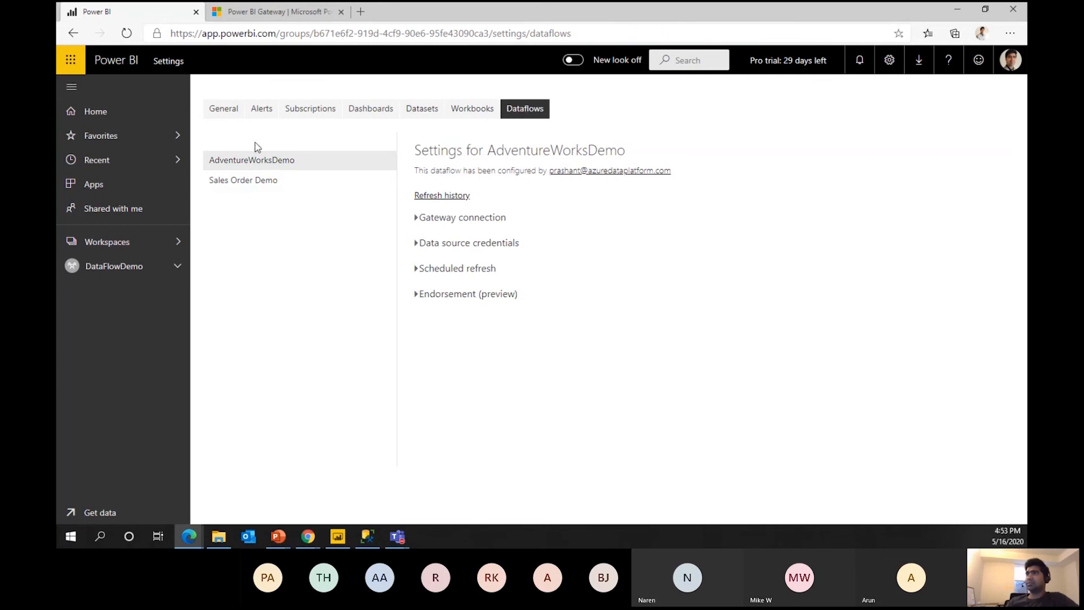
left_click(221, 111)
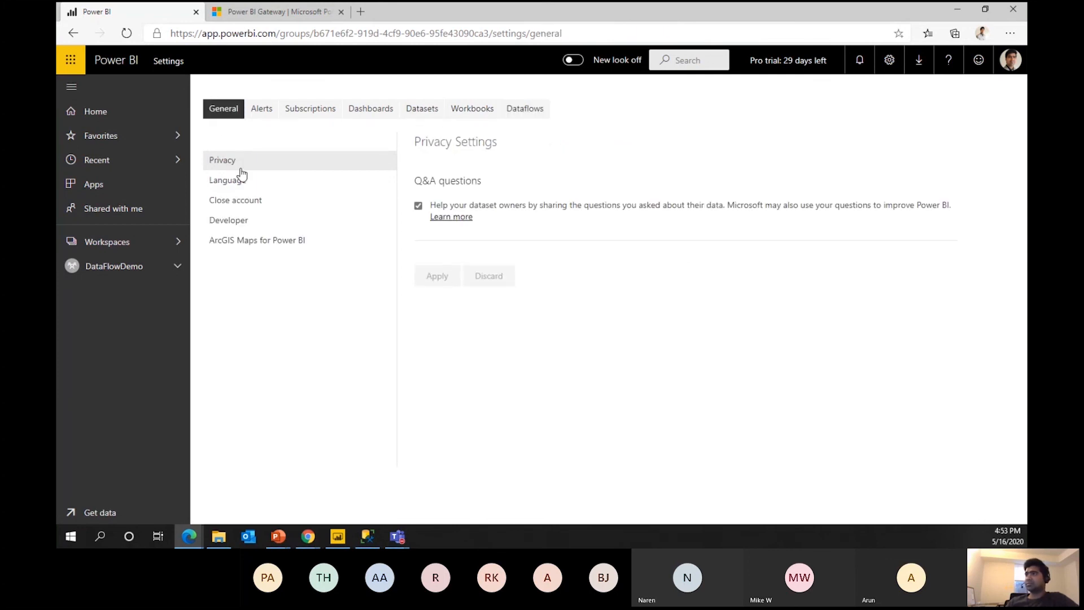
left_click(522, 111)
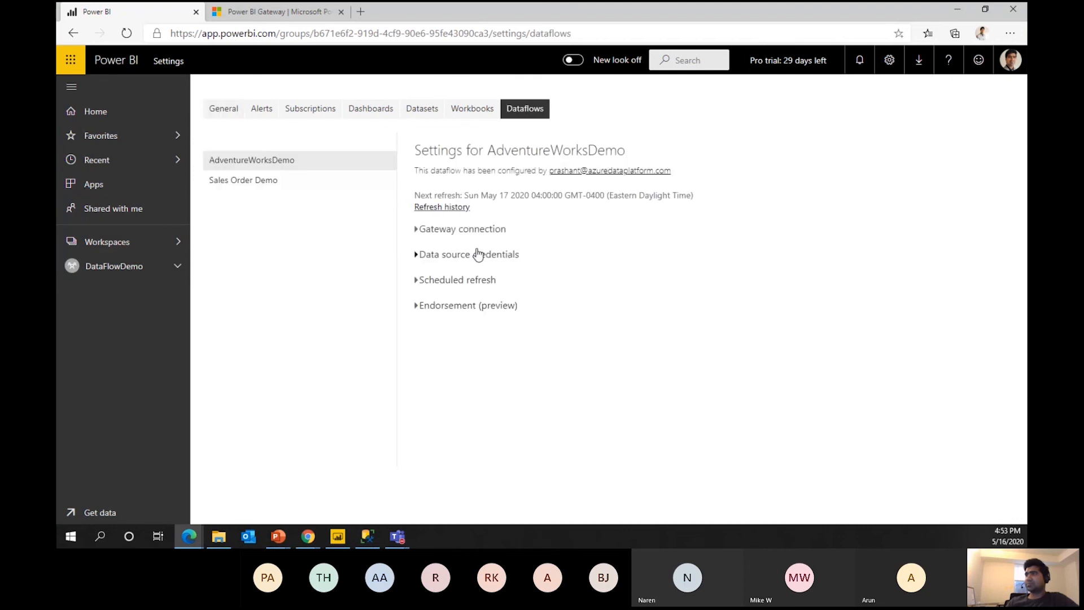
Browse the dataflows and datasets of the azuredataplatform.com workspace.
left_click(127, 244)
left_click(274, 175)
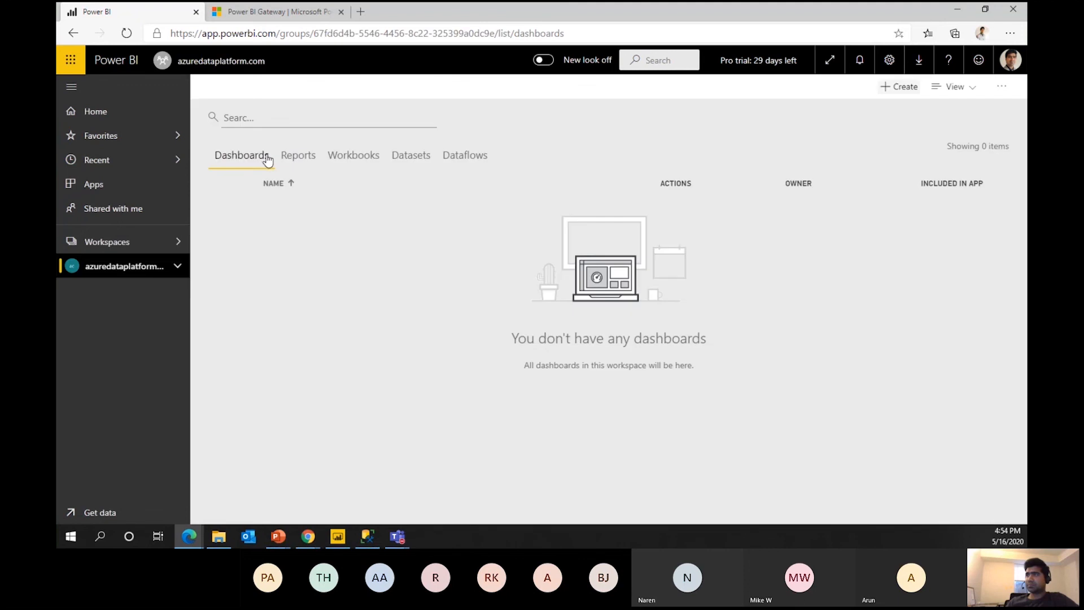
left_click(466, 155)
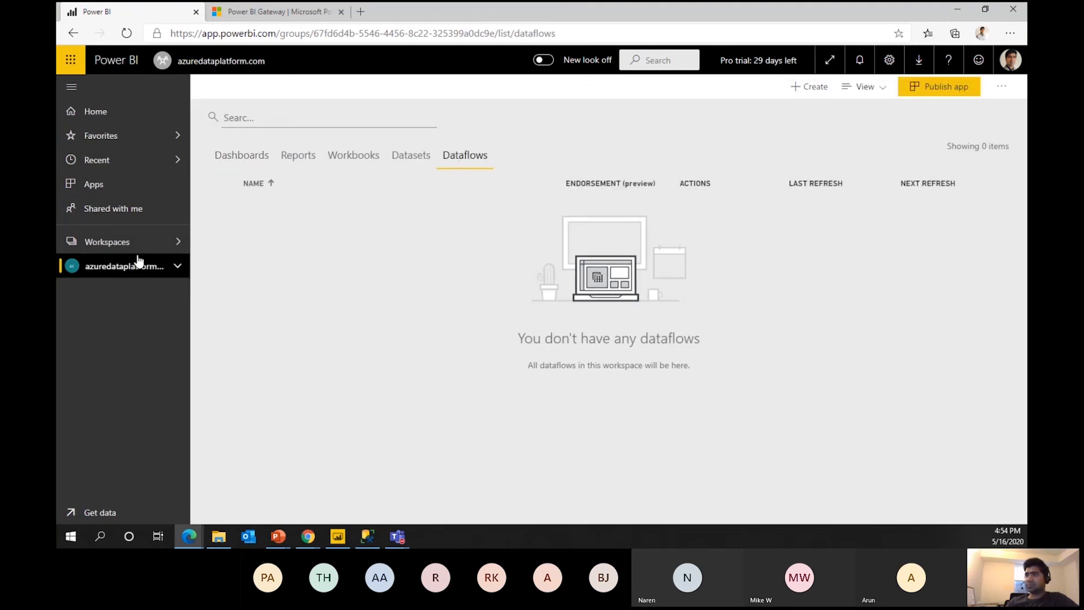
left_click(411, 157)
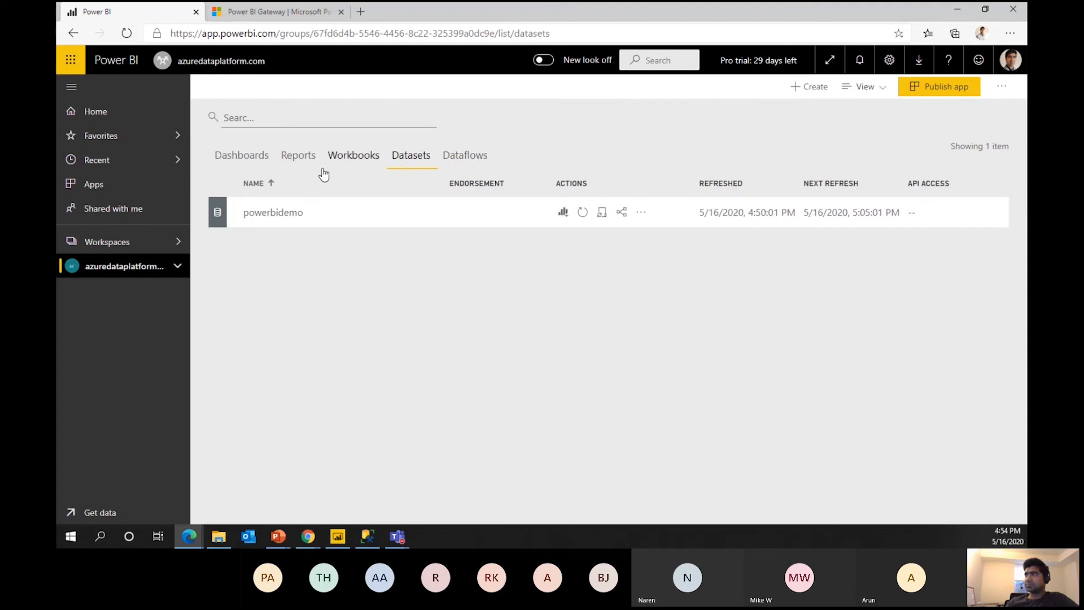
left_click(455, 161)
left_click(413, 161)
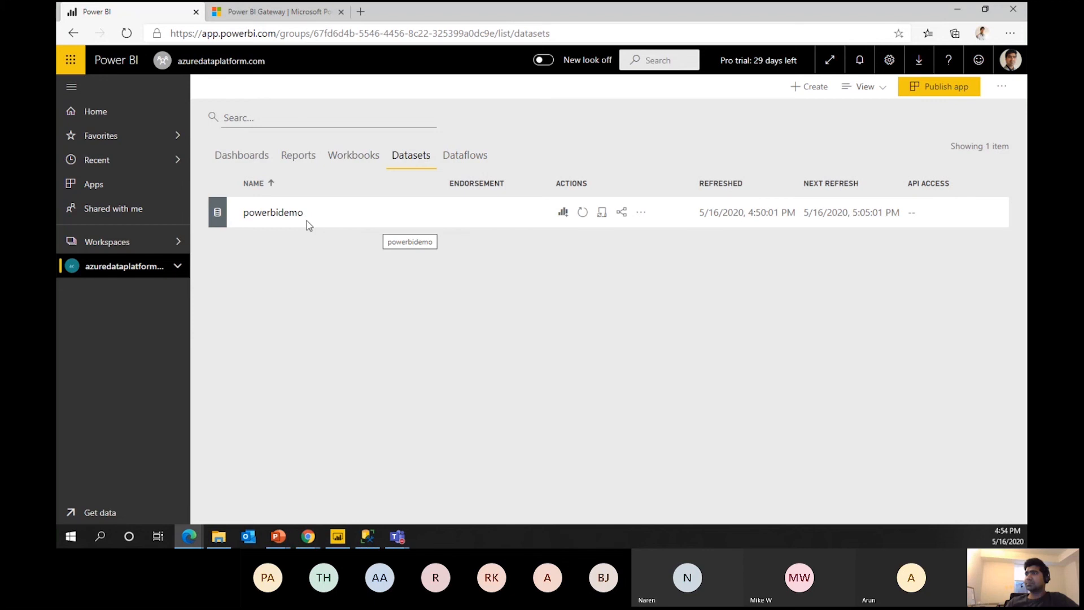
Switch to the DataFlowDemo workspace and list its dataflows.
left_click(144, 244)
left_click(285, 192)
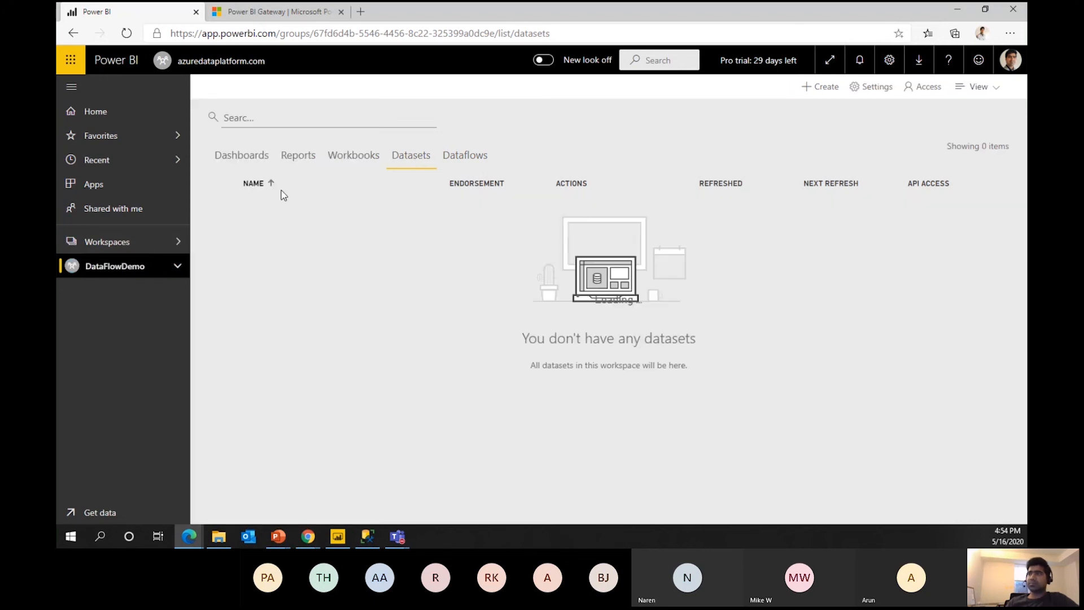
left_click(415, 158)
left_click(465, 160)
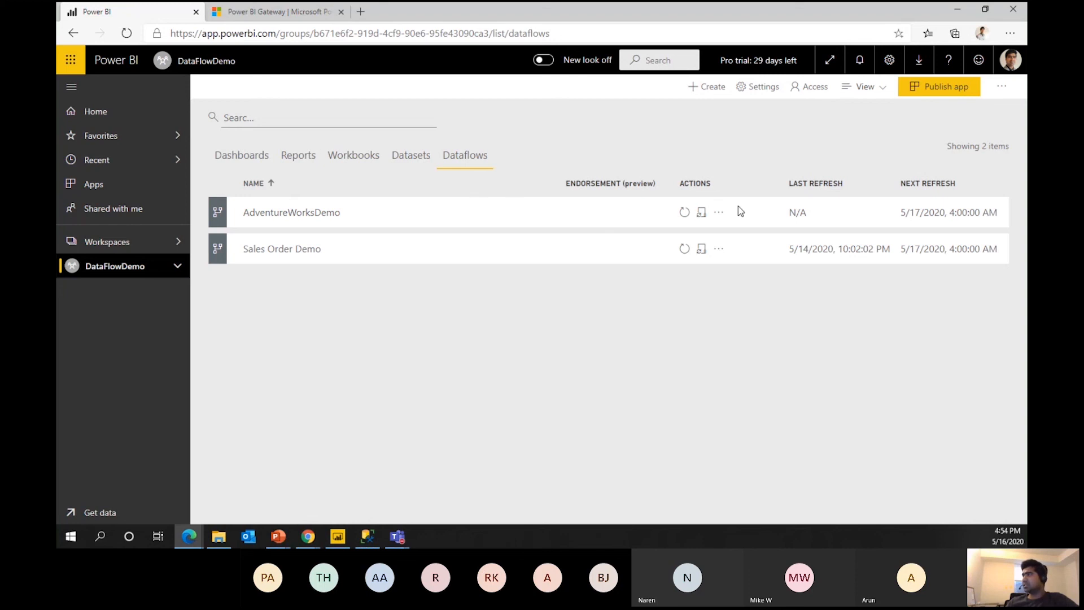
Export AdventureWorksDemo as a .json file and open the downloaded file.
left_click(719, 213)
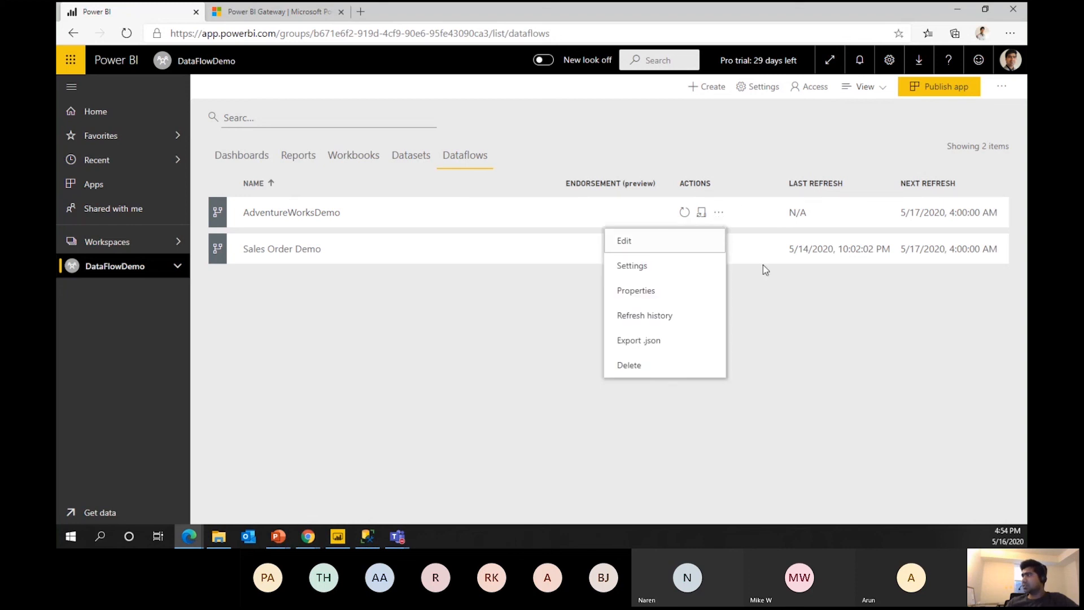
left_click(845, 323)
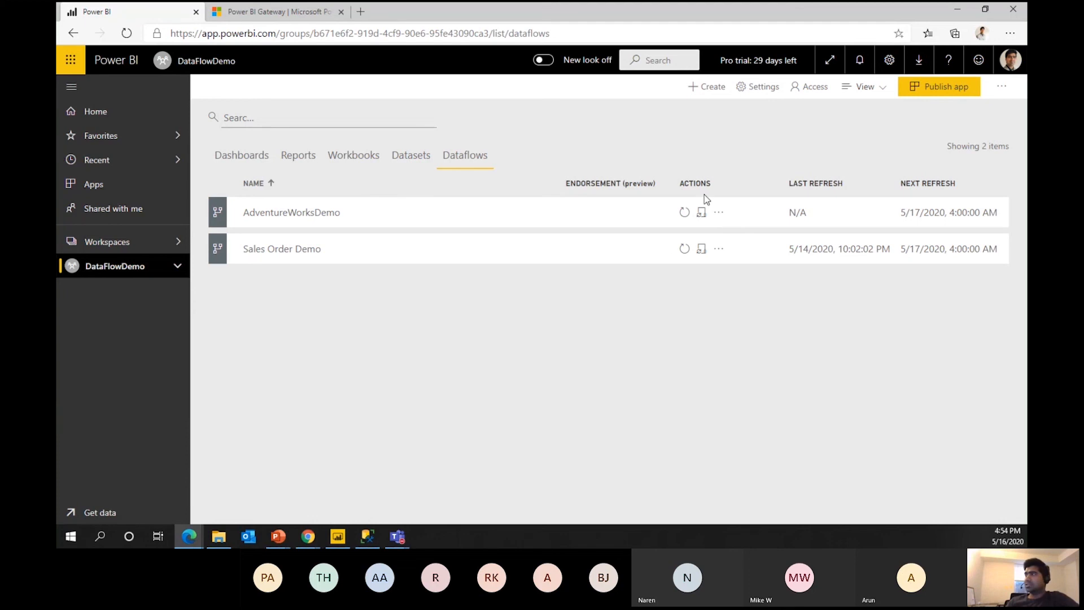
left_click(717, 218)
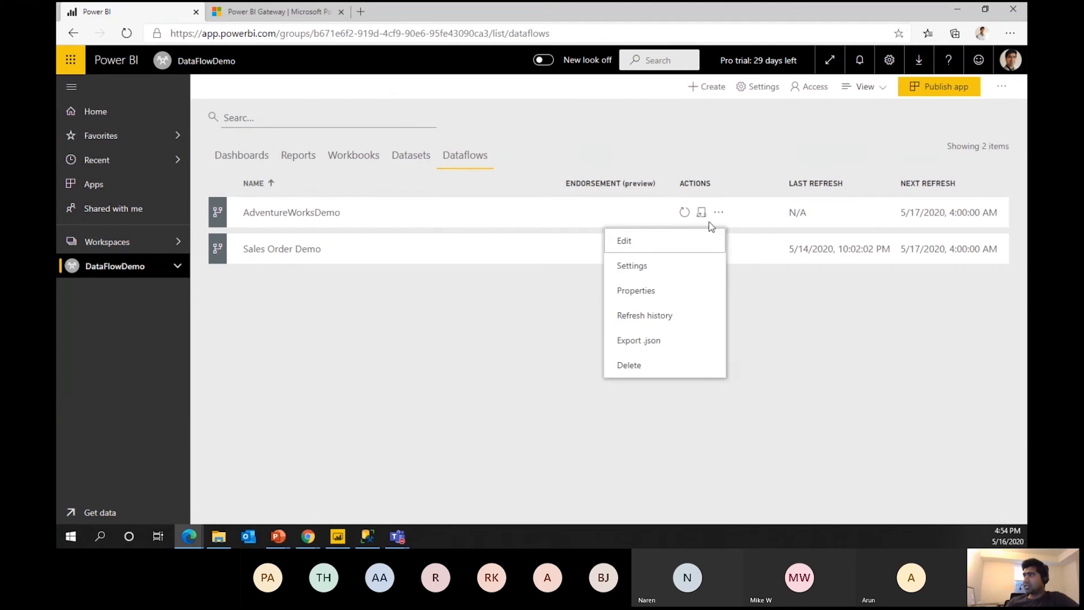
left_click(652, 341)
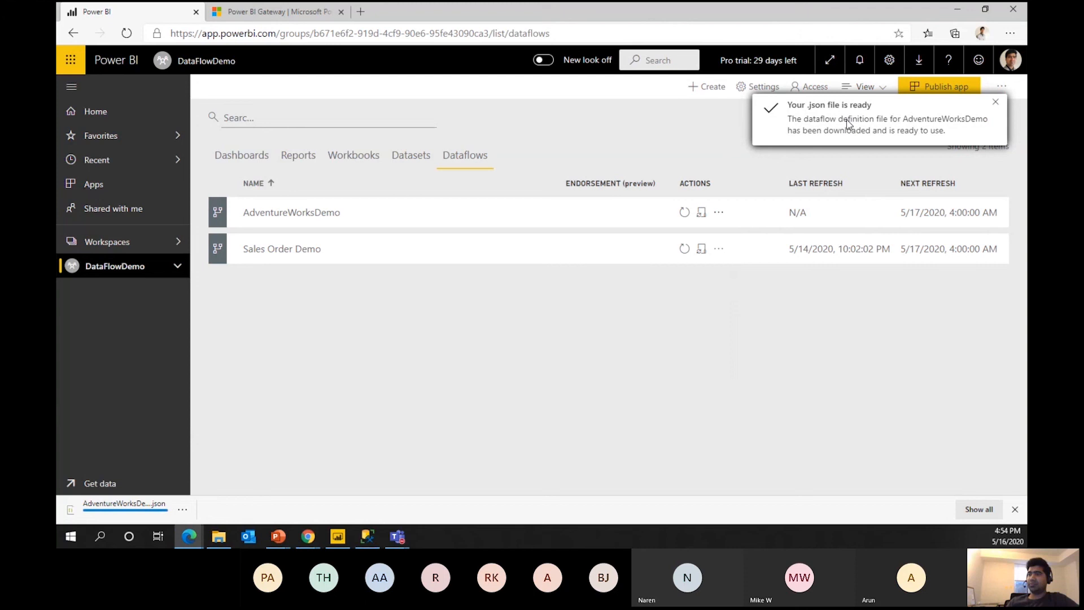
left_click(127, 507)
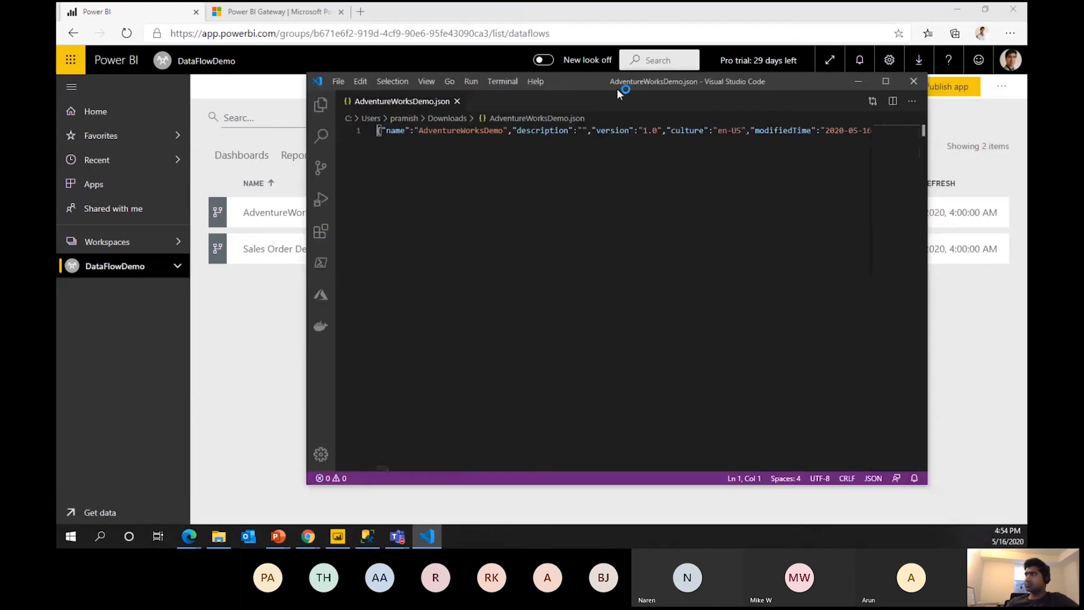
Maximize the AdventureWorksDemo.json file in VS Code and turn on word wrap to read it.
double_click(616, 89)
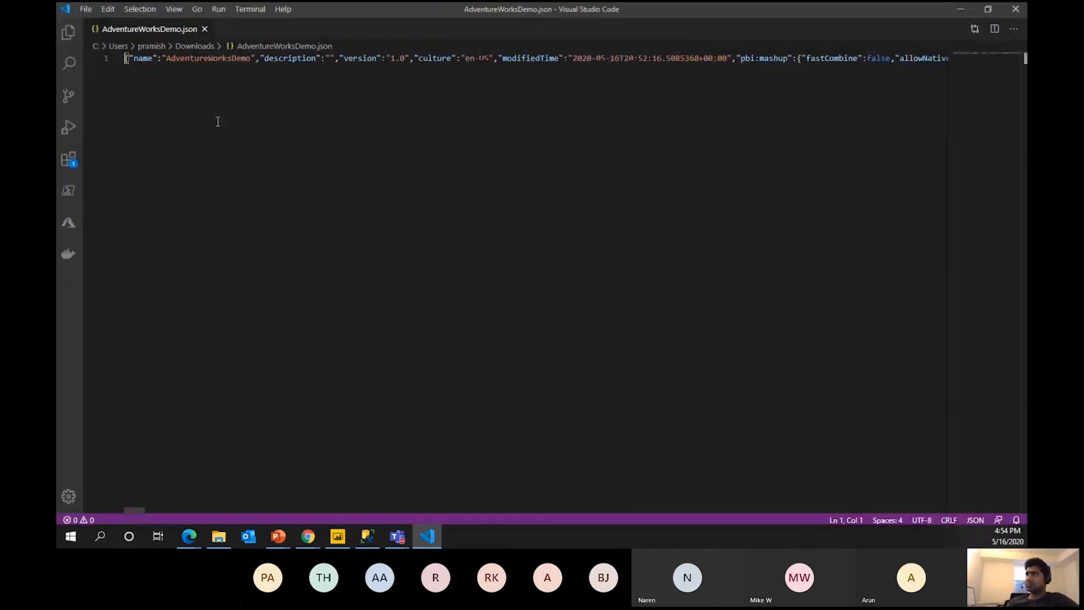
left_click(107, 9)
mouse_move(148, 12)
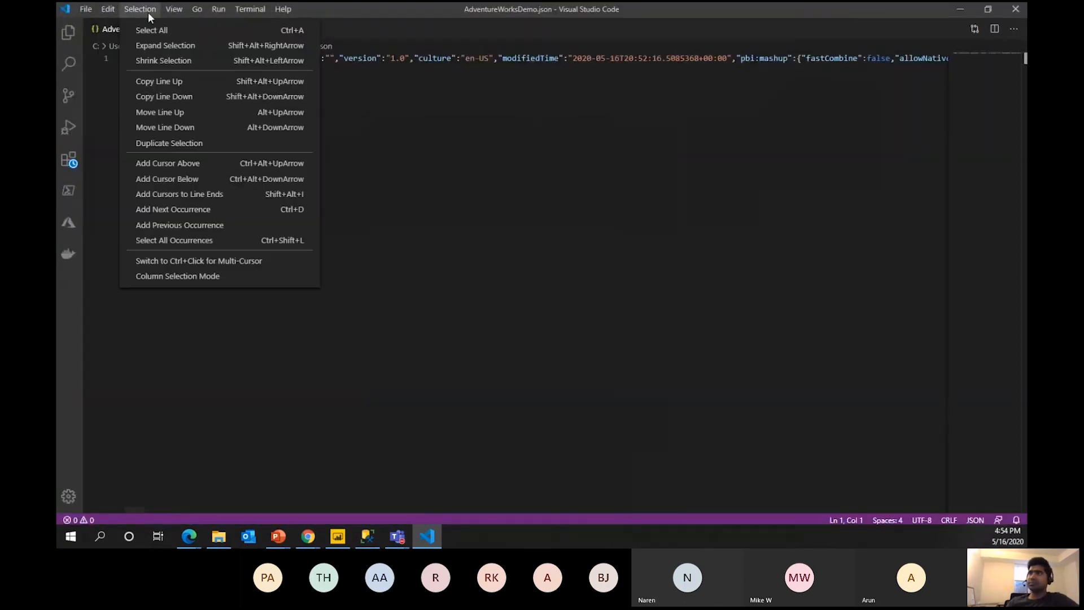
mouse_move(108, 9)
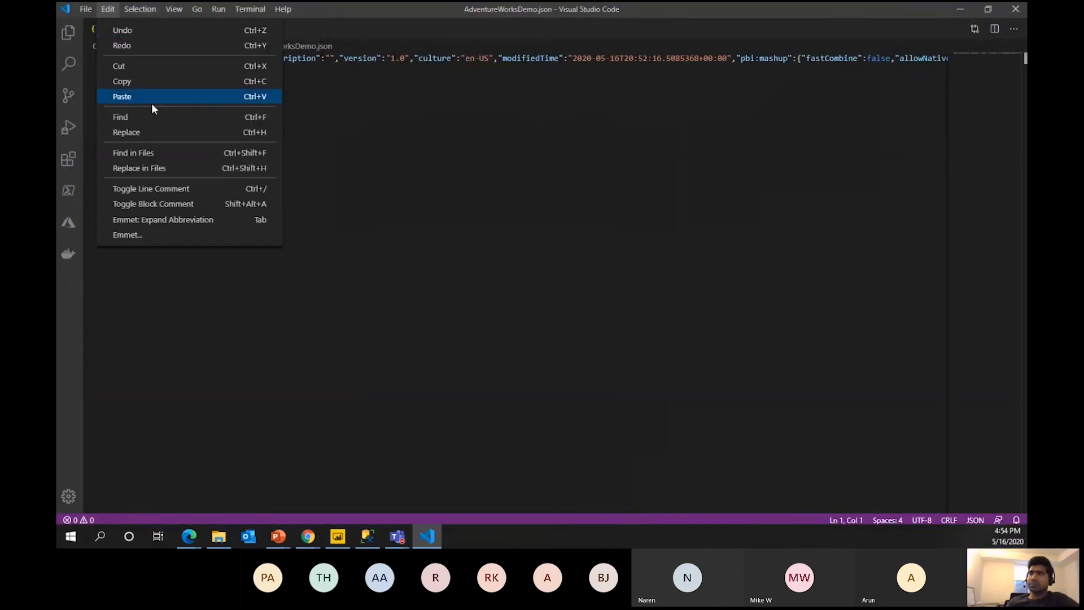
mouse_move(183, 11)
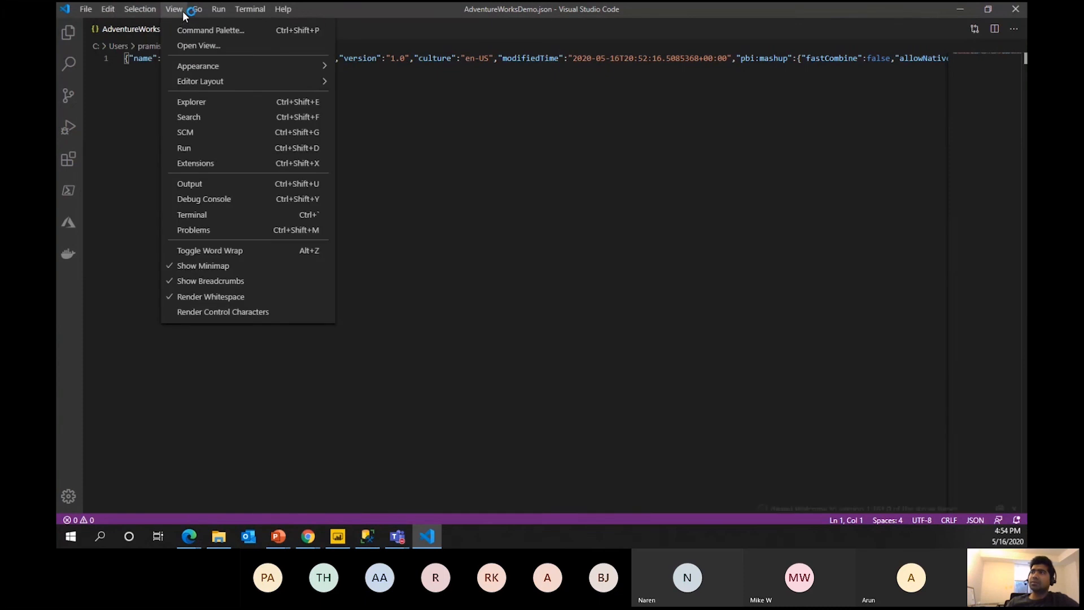
left_click(231, 248)
left_click(603, 358)
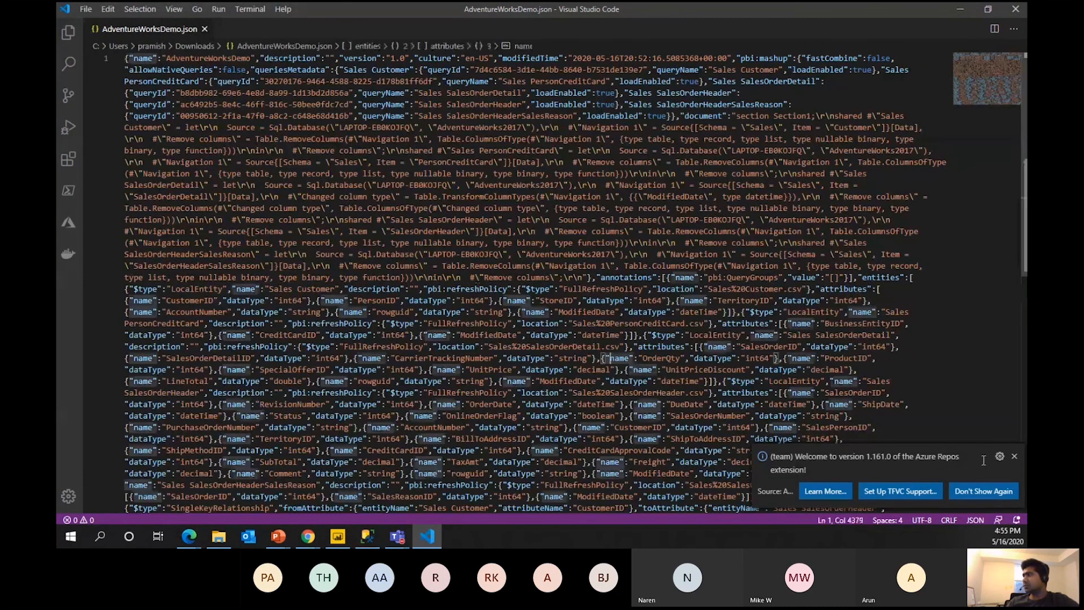
left_click(1015, 457)
Scroll through the wrapped JSON, close it, and return to the browser's dataflows list.
scroll(333, 279, "down", 5)
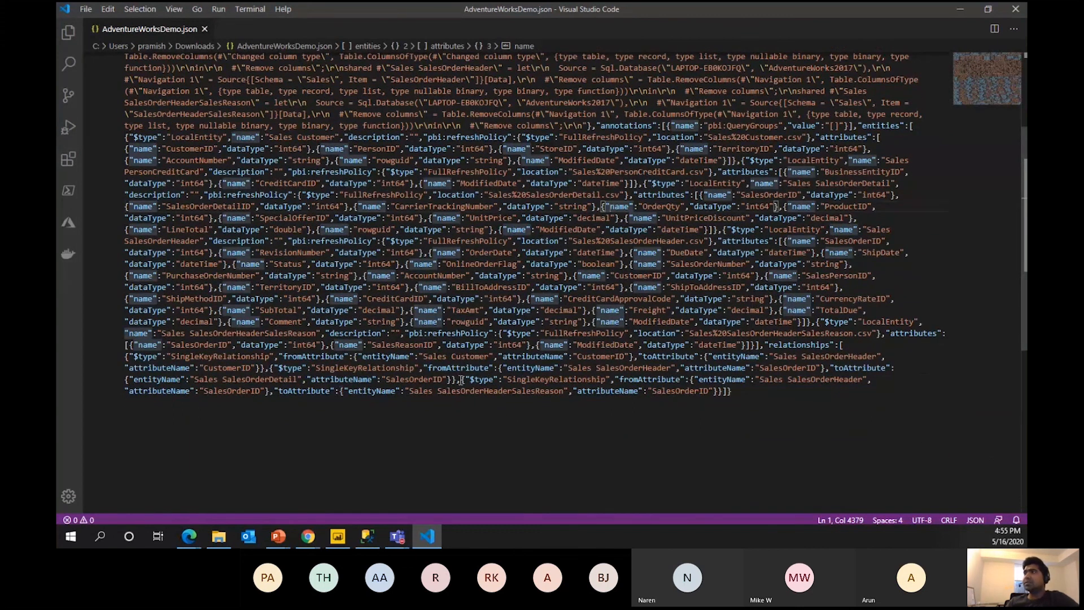
scroll(461, 380, "up", 4)
scroll(457, 393, "down", 3)
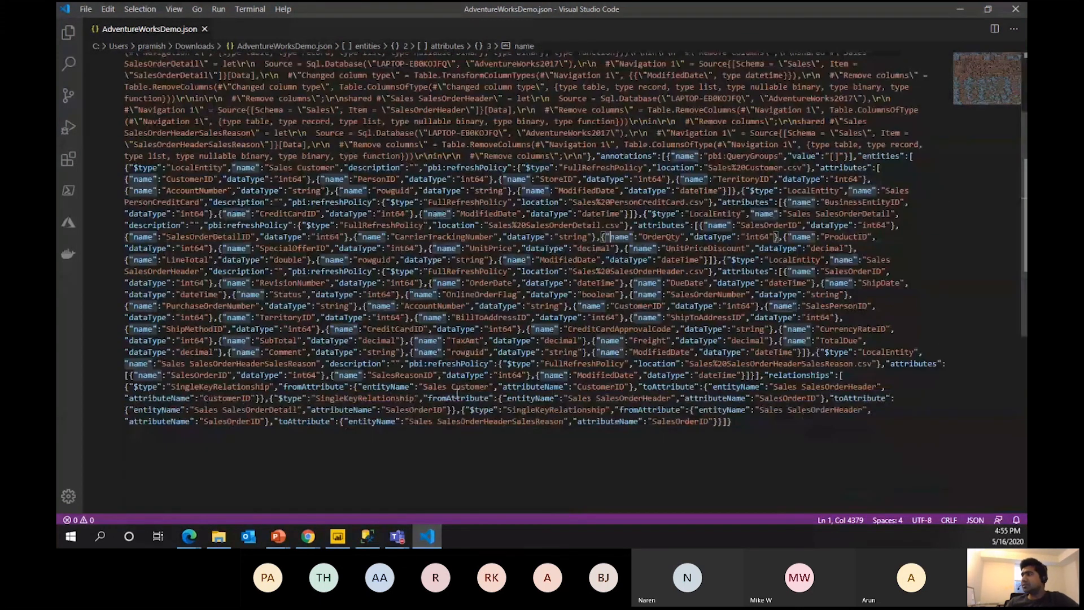
scroll(458, 394, "up", 4)
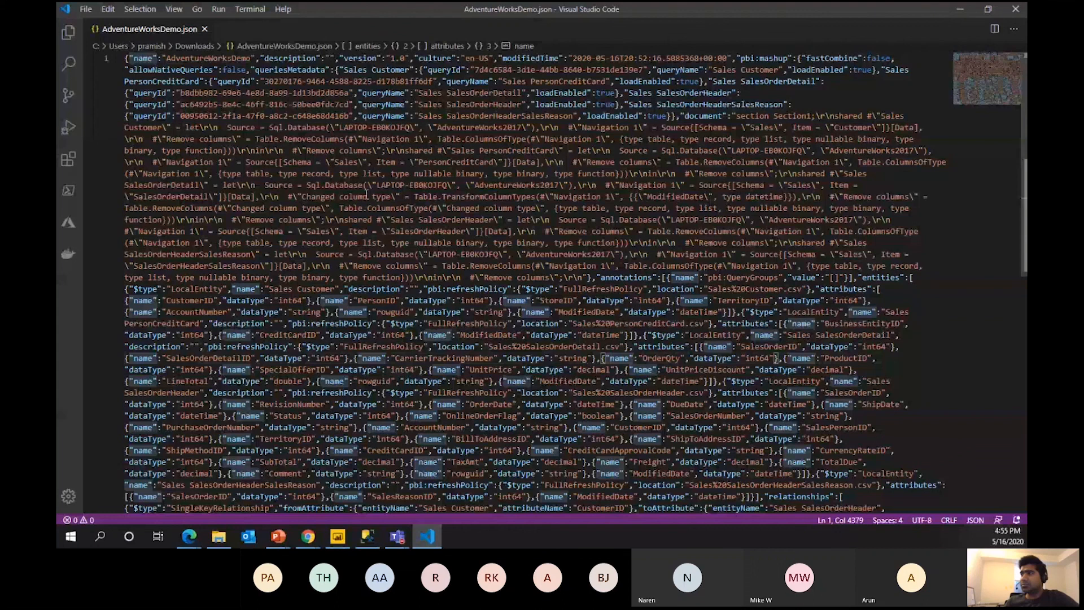
scroll(556, 393, "down", 4)
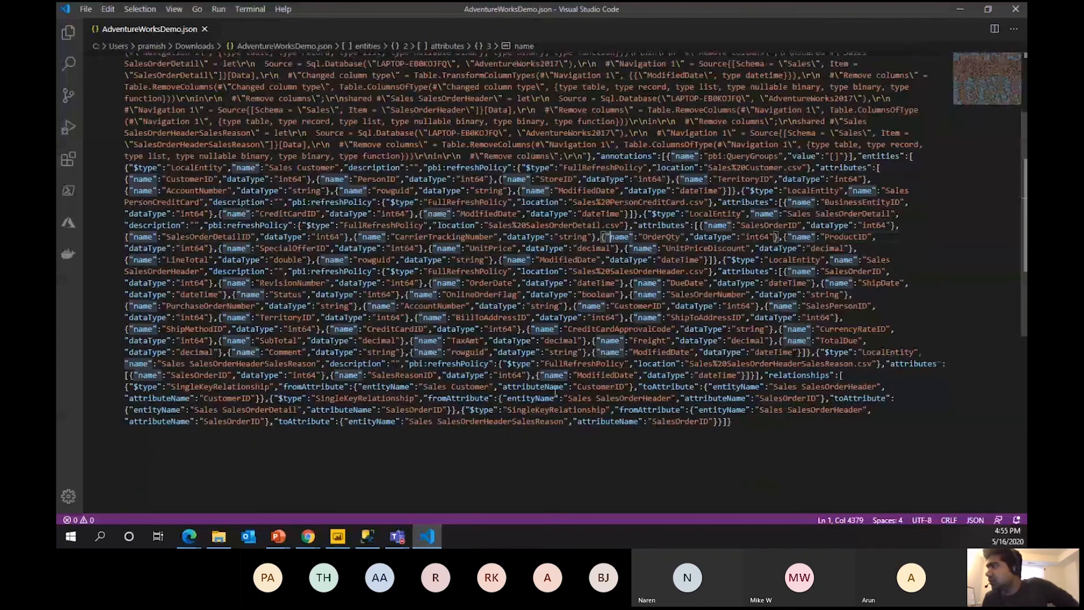
scroll(610, 410, "up", 4)
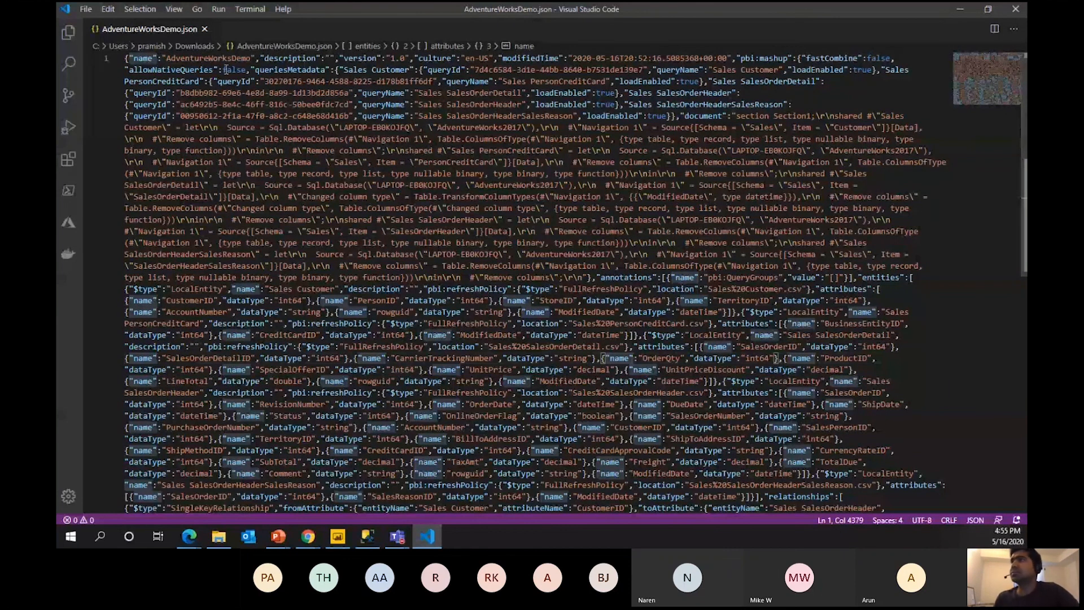
left_click(205, 29)
key("alt+Tab")
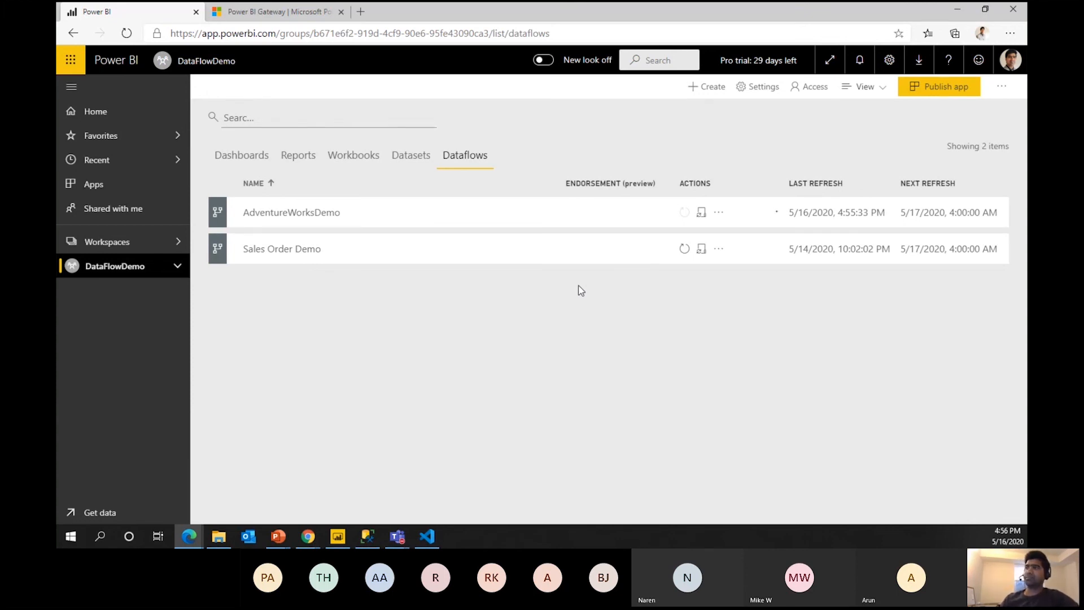
Switch on incremental refresh for Sales Customer in AdventureWorksDemo, filtering on the ModifiedDate field.
left_click(305, 212)
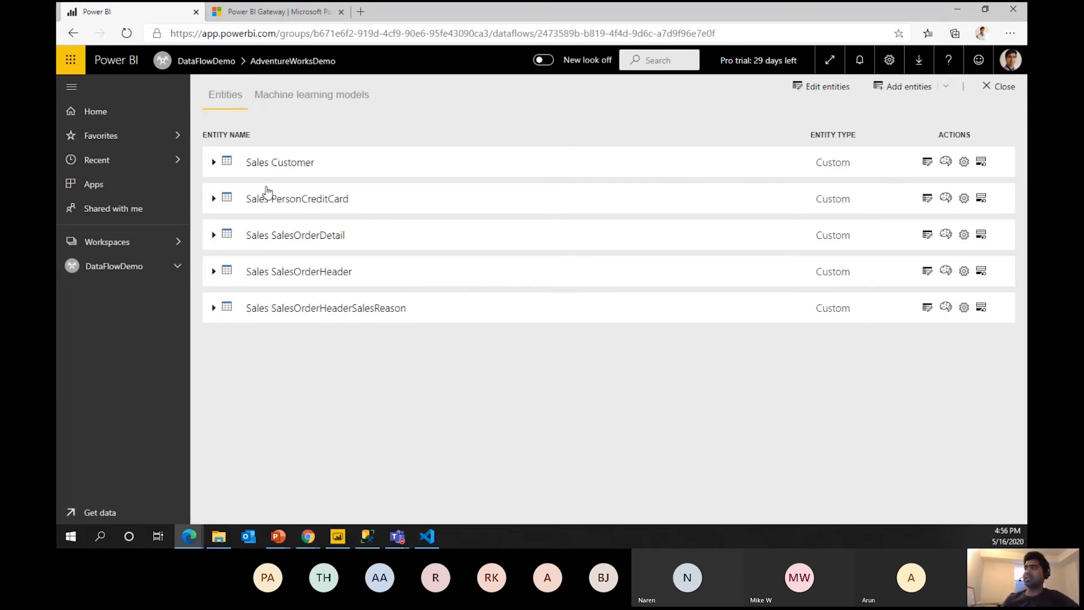
left_click(981, 162)
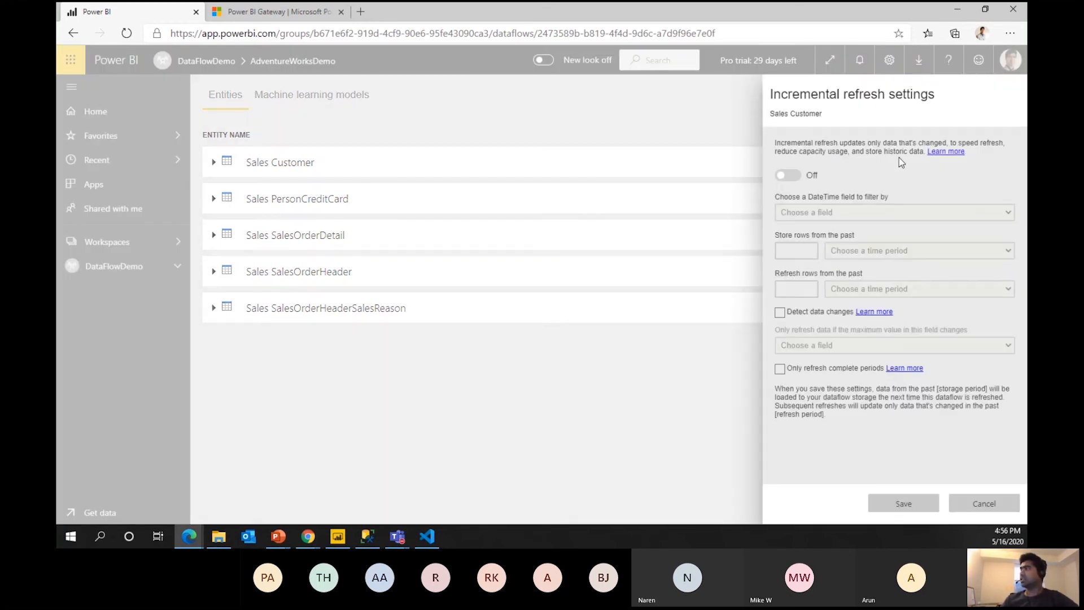
left_click(791, 177)
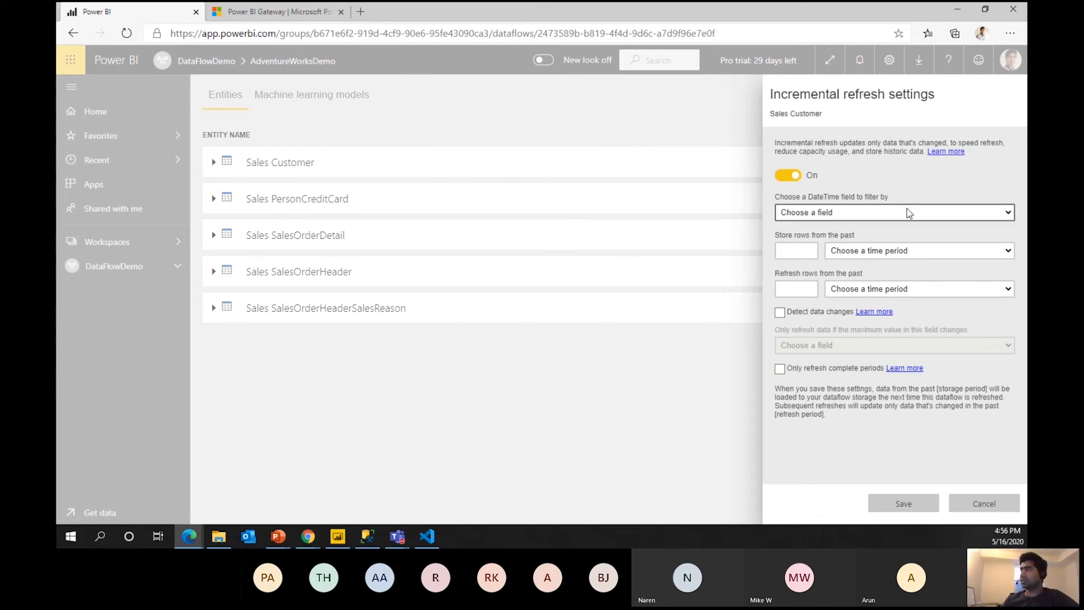
left_click(1008, 215)
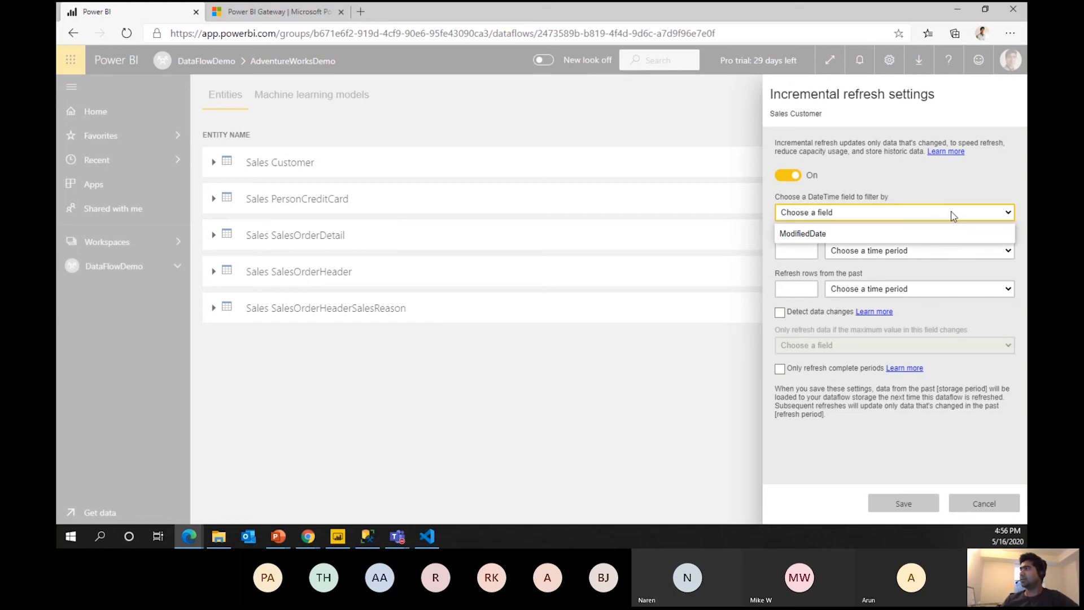
left_click(889, 233)
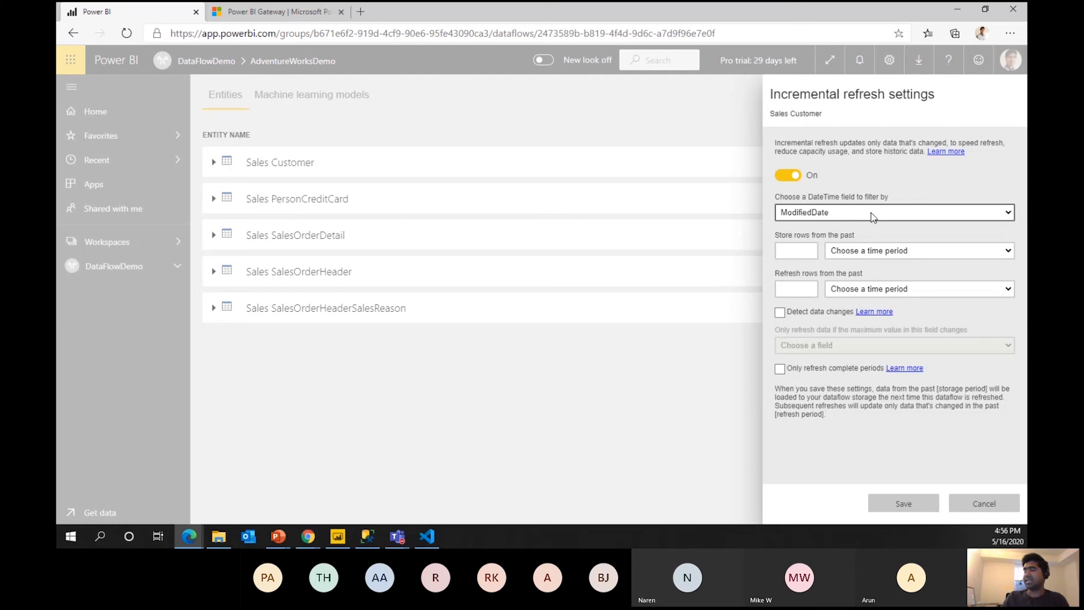
Set the refresh policy to store rows for 1 year and refresh the last 7 days.
left_click(798, 251)
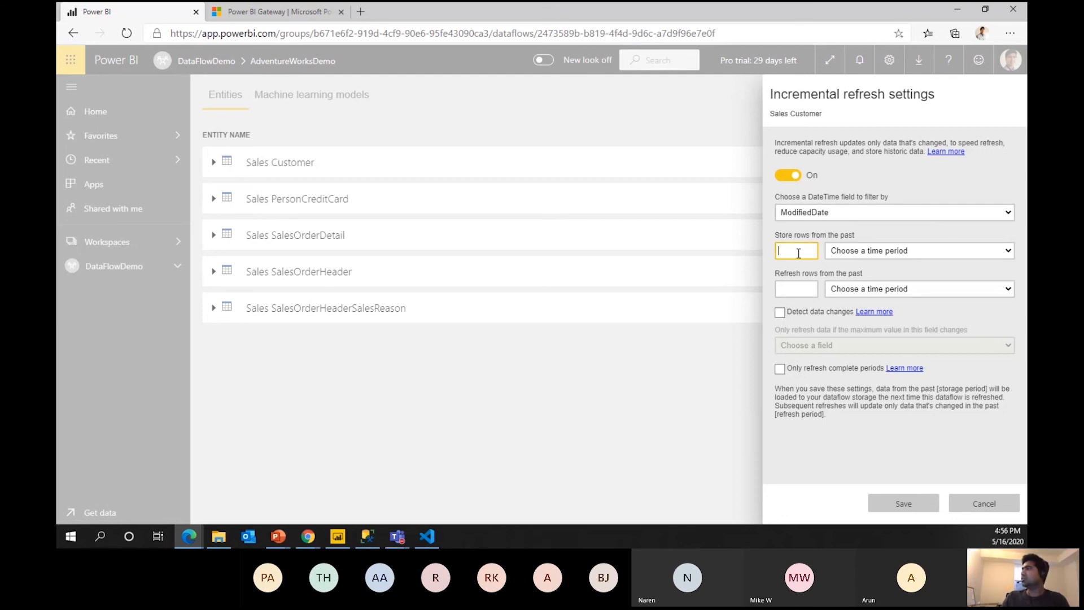
left_click(960, 258)
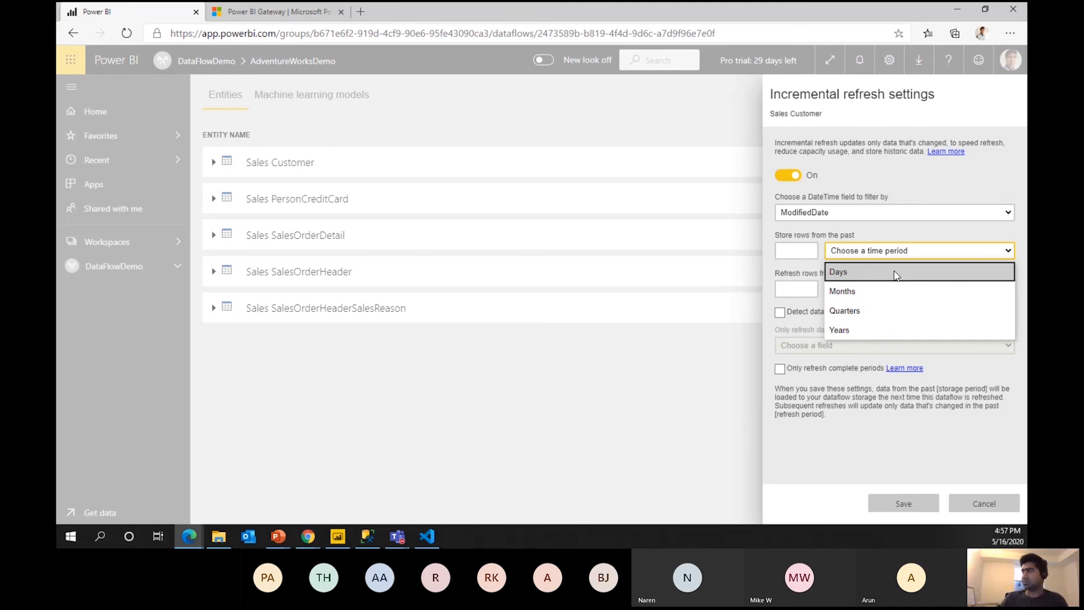
left_click(899, 290)
left_click(815, 249)
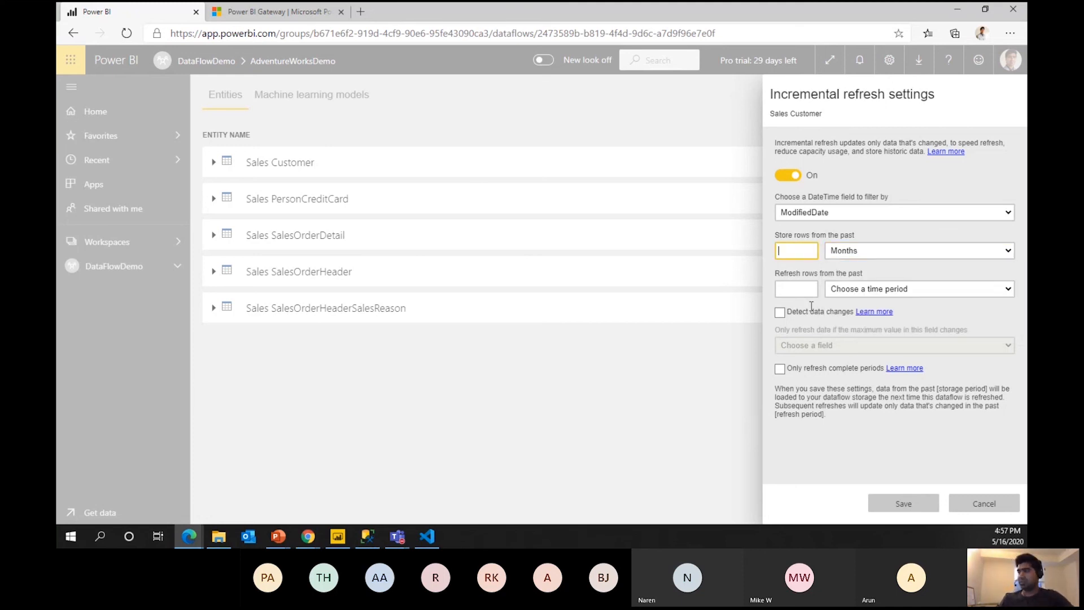
type("1")
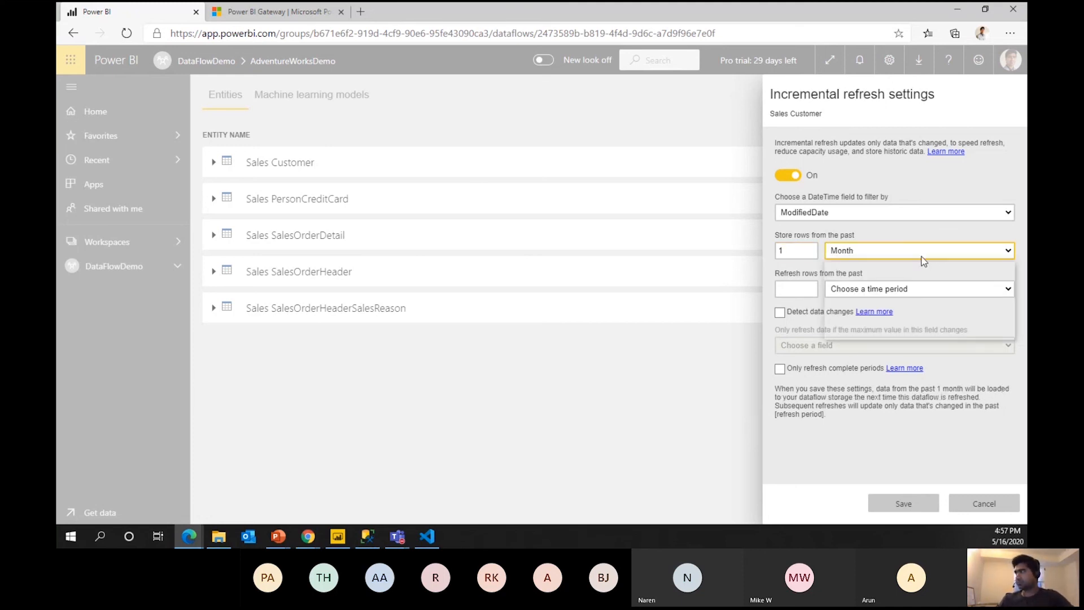
left_click(919, 251)
left_click(847, 330)
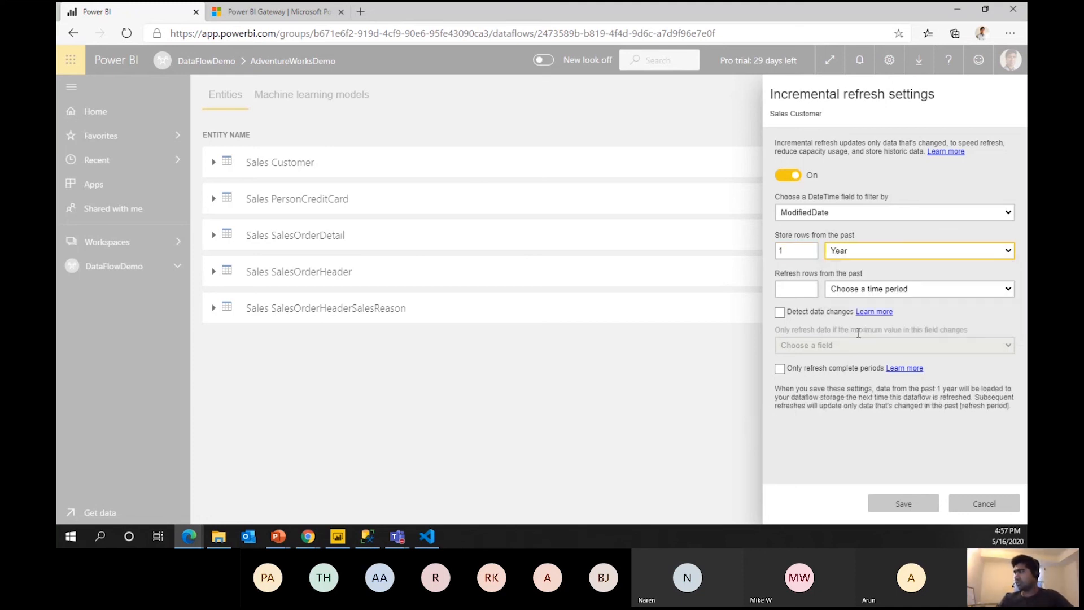
left_click(904, 290)
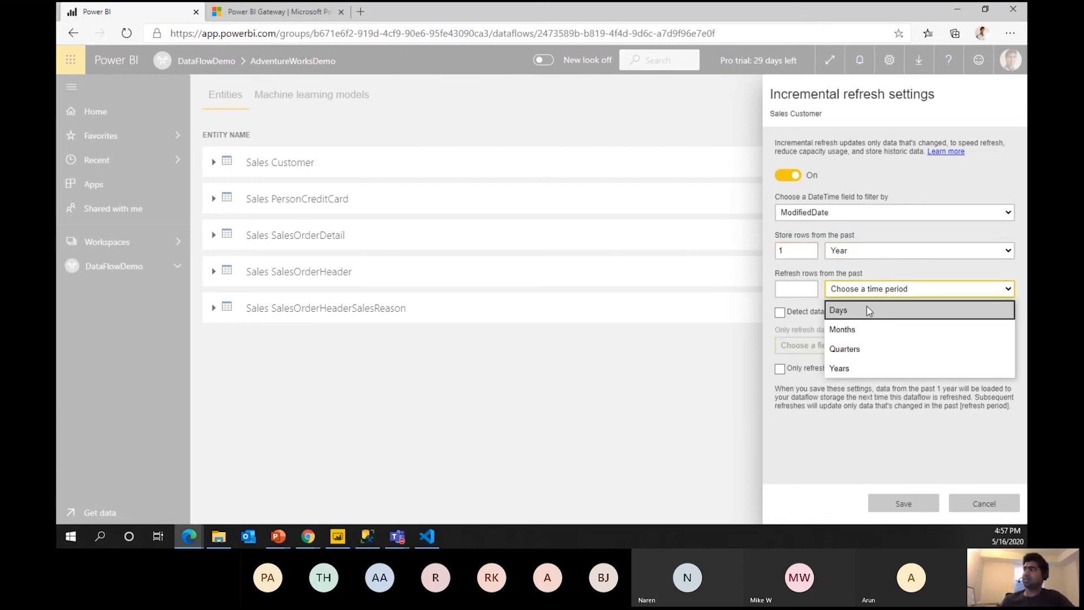
left_click(859, 308)
left_click(811, 289)
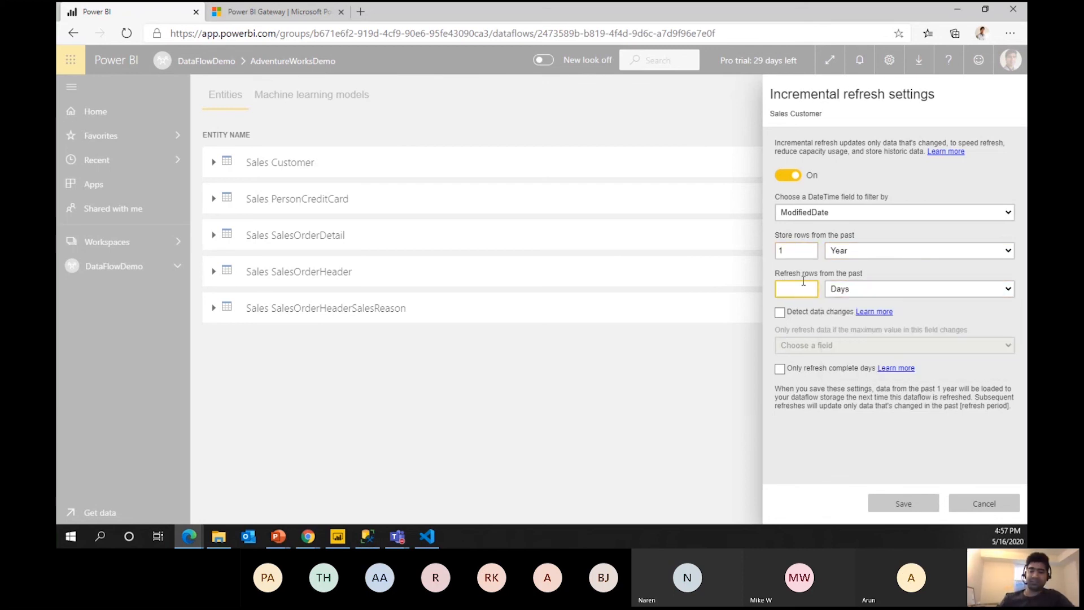
type("7")
left_click_drag(849, 398, 852, 405)
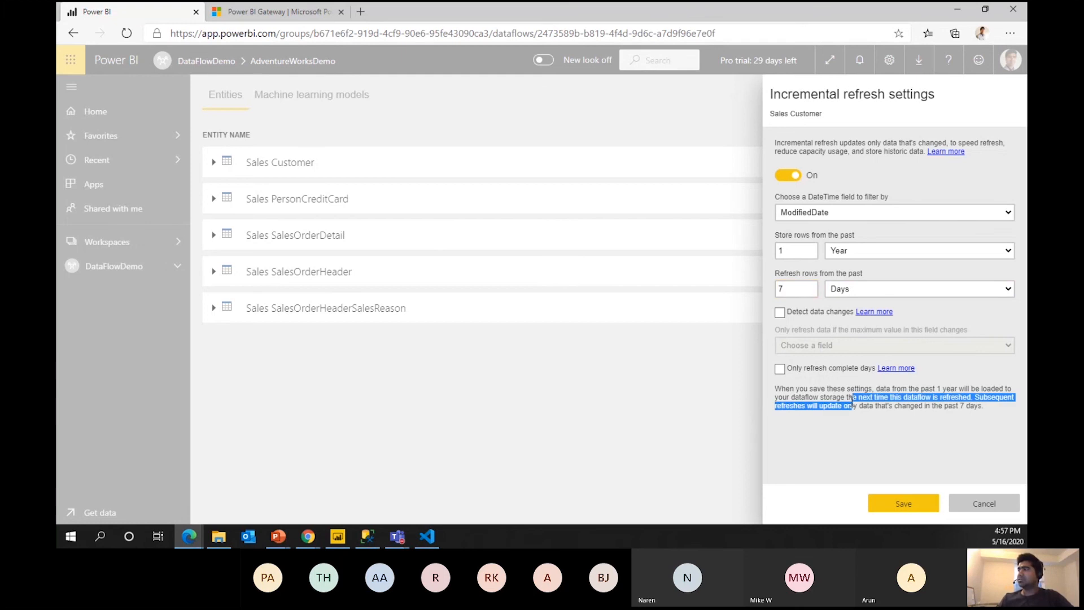
left_click(846, 425)
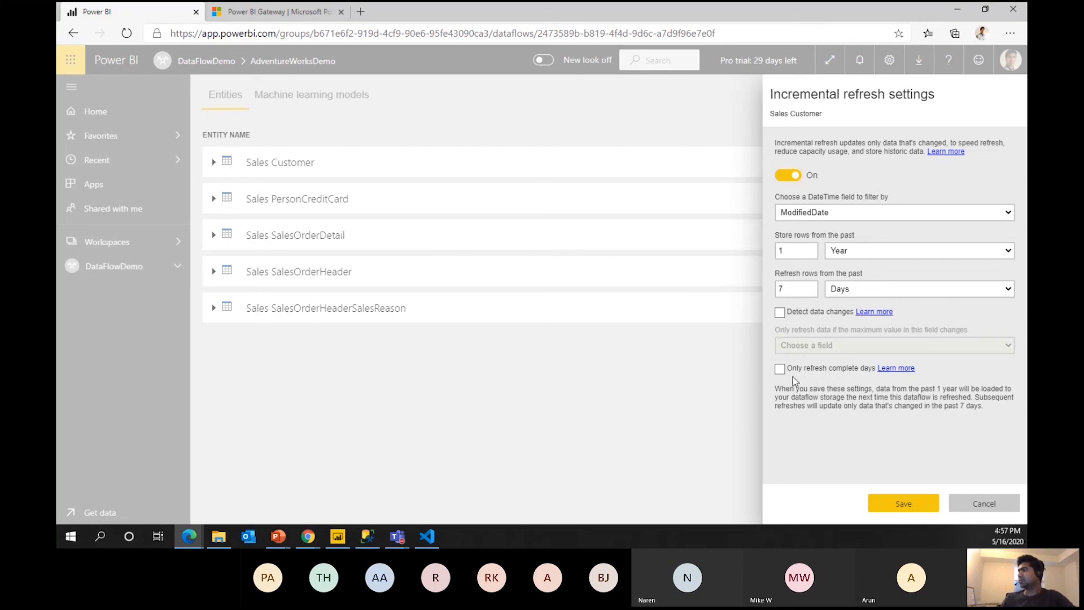
Enable change detection on ModifiedDate and save the incremental refresh settings.
left_click(780, 313)
left_click(851, 341)
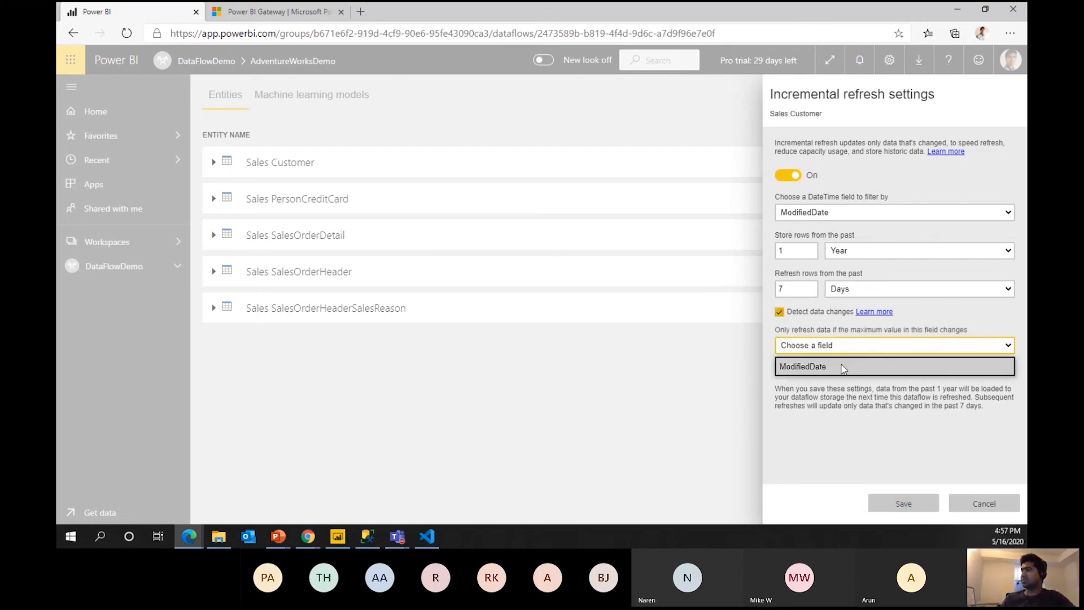
left_click(844, 367)
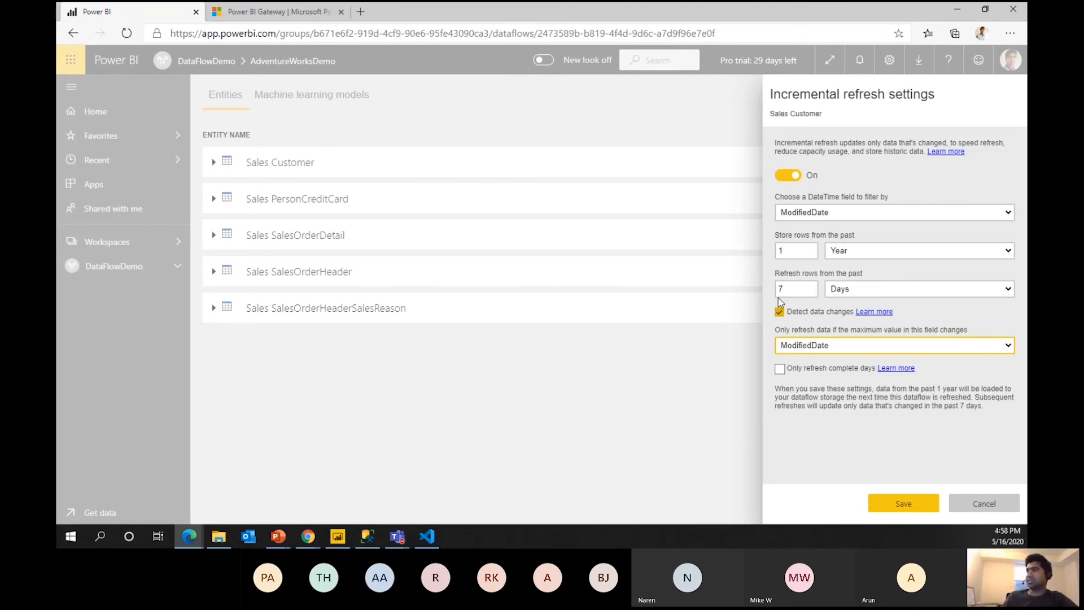
left_click(903, 503)
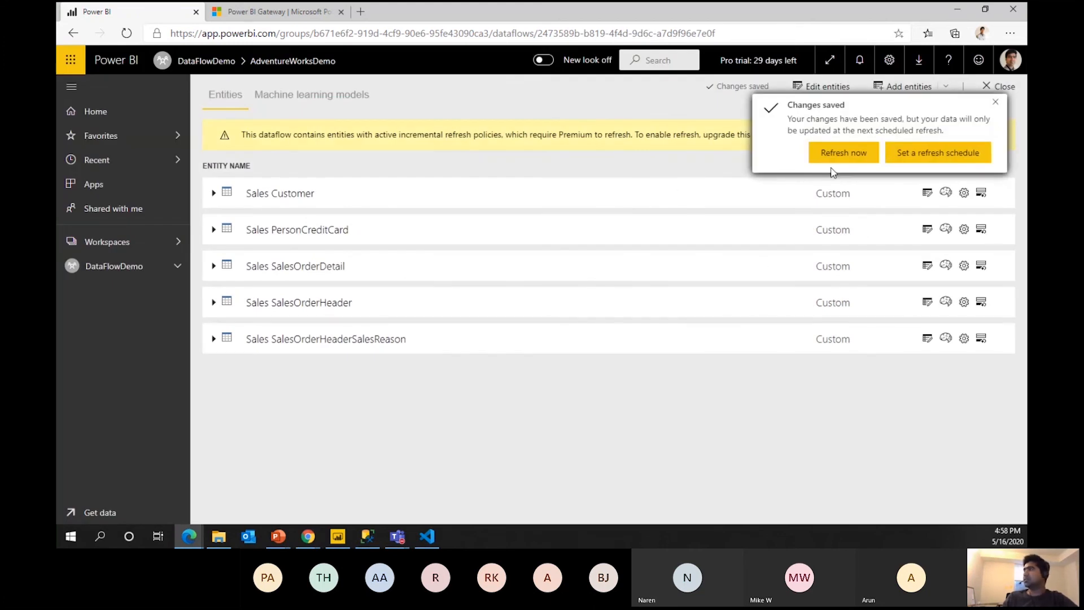
left_click(862, 154)
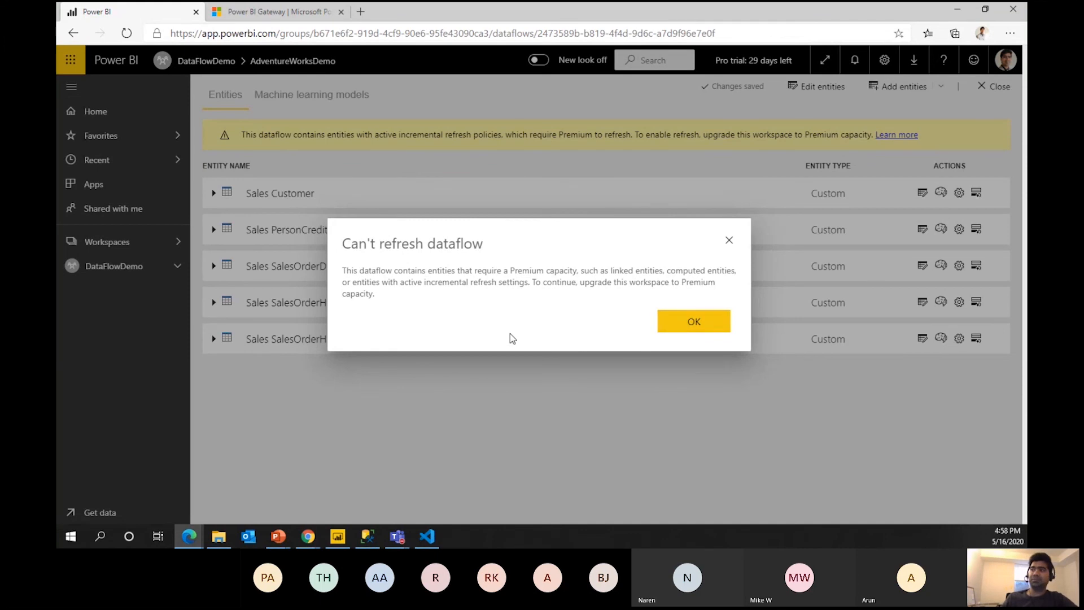
left_click(672, 330)
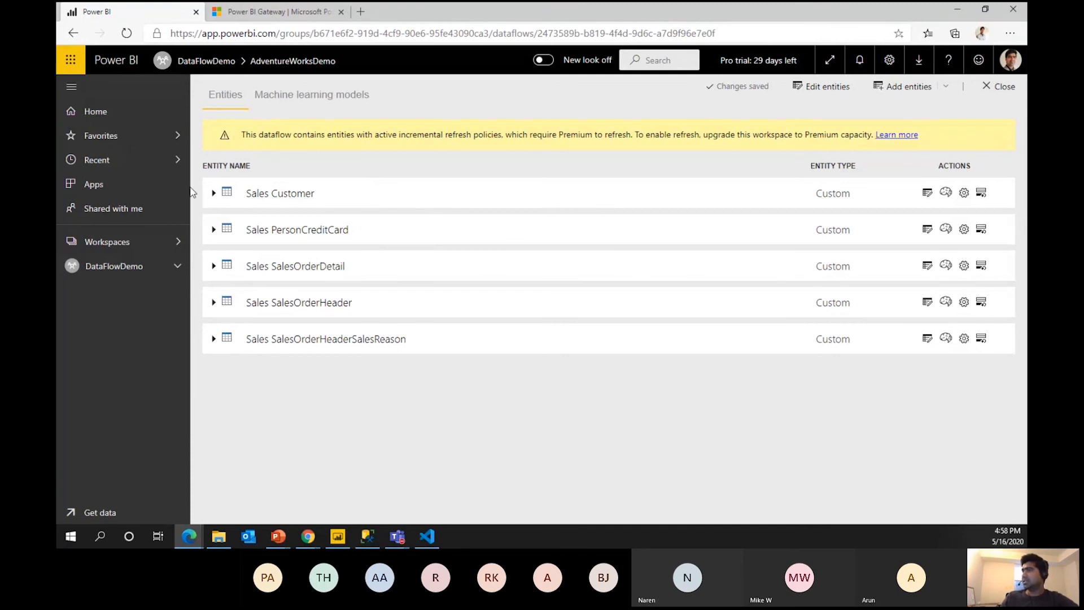
Review the AdventureWorksDemo dataflow's settings and refresh history, glancing at the dataflows slide show.
left_click(73, 33)
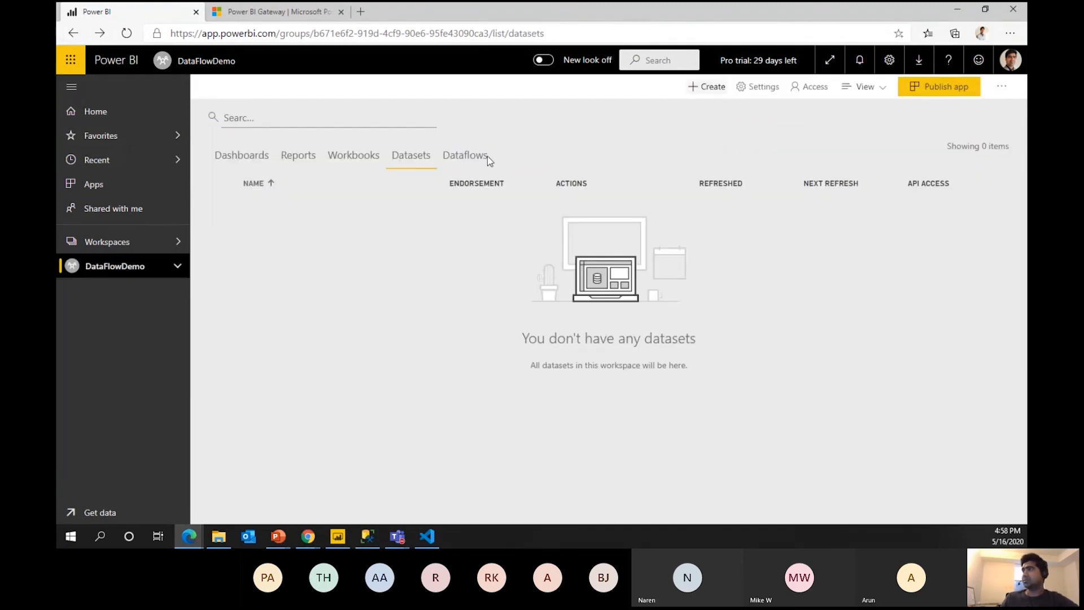
left_click(448, 155)
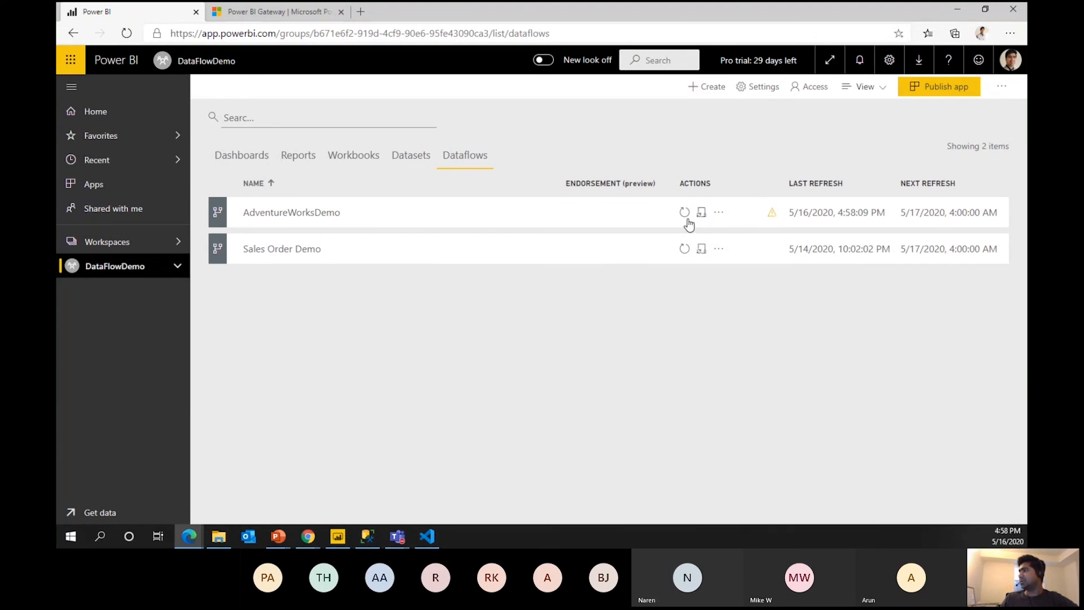
left_click(717, 213)
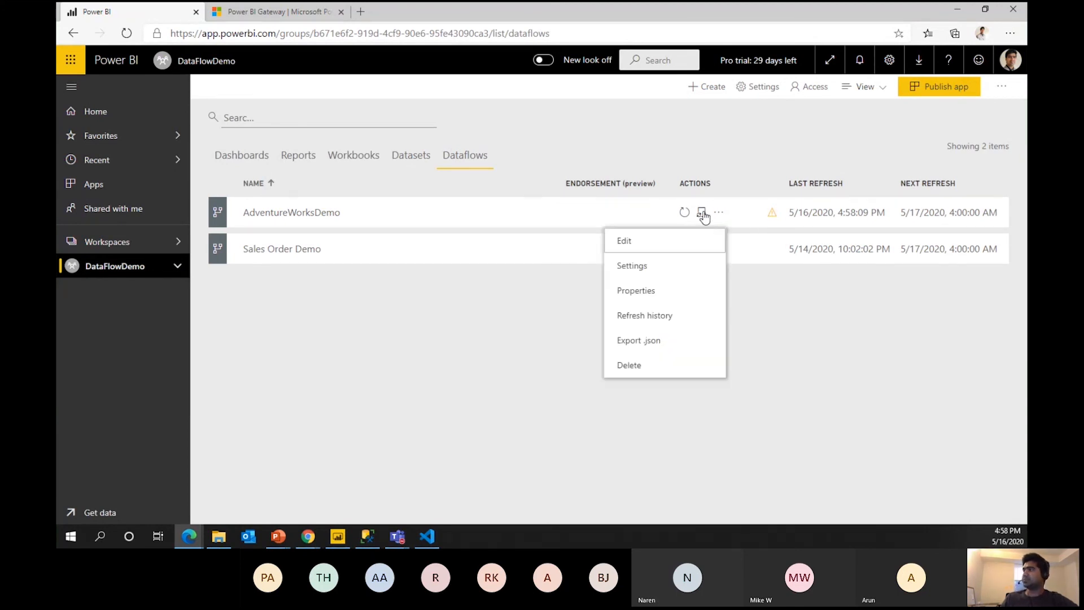
left_click(701, 214)
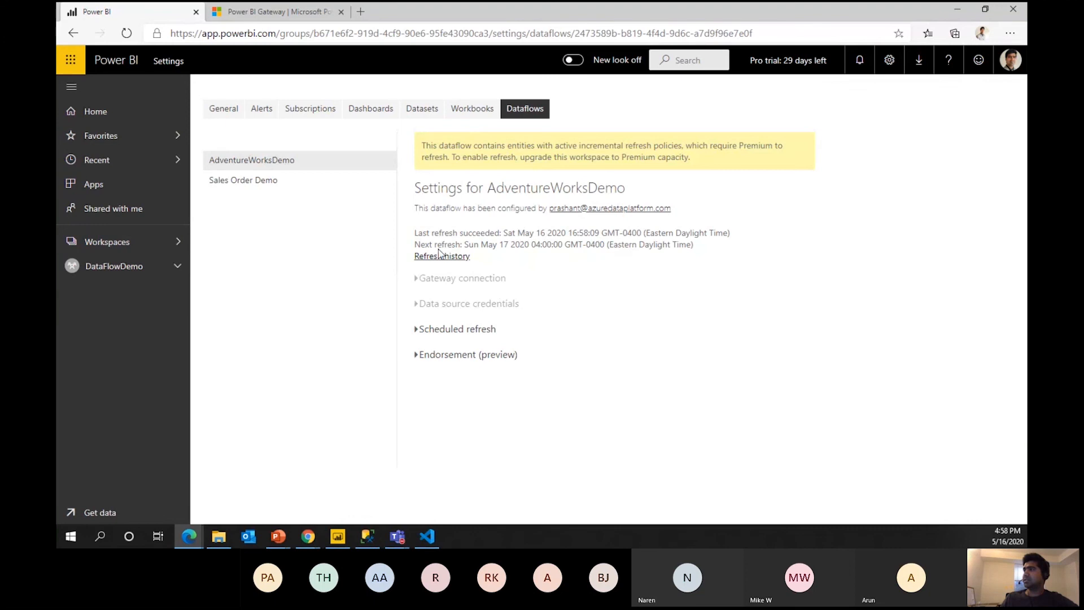
left_click(444, 257)
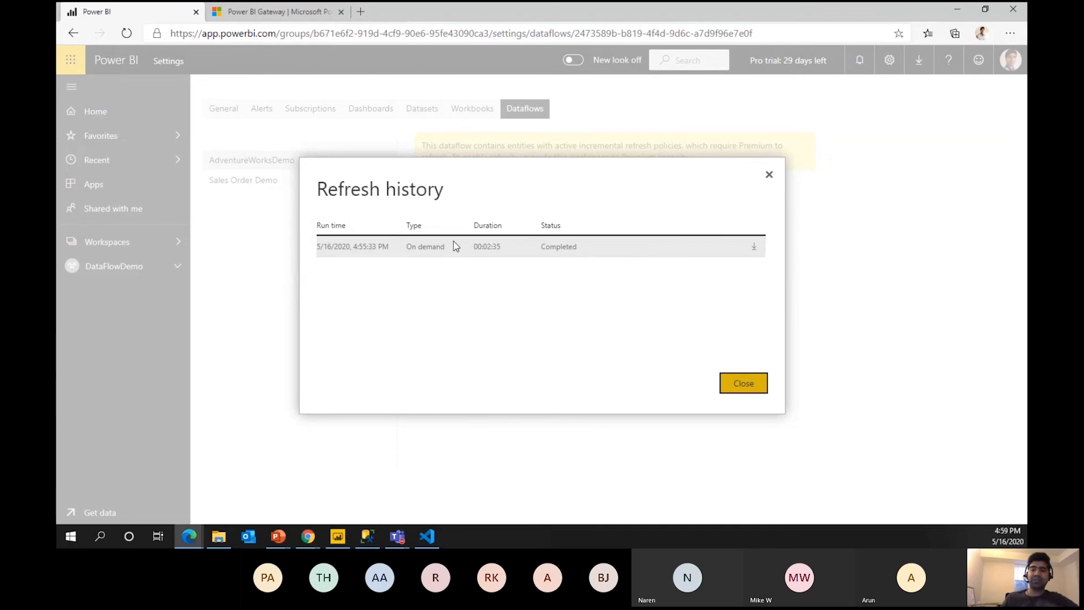
left_click(744, 384)
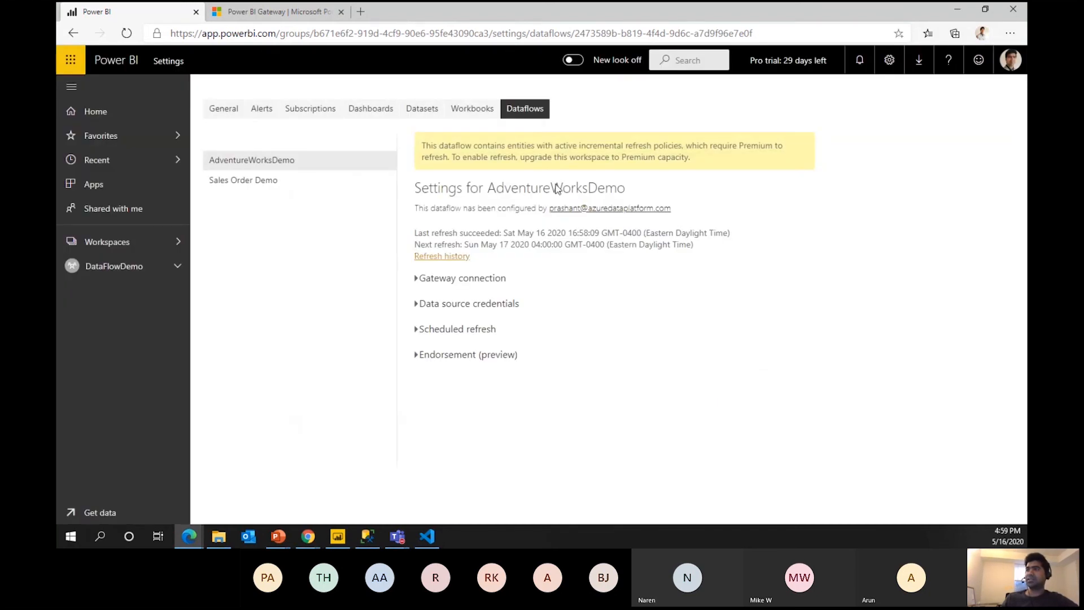
left_click(76, 35)
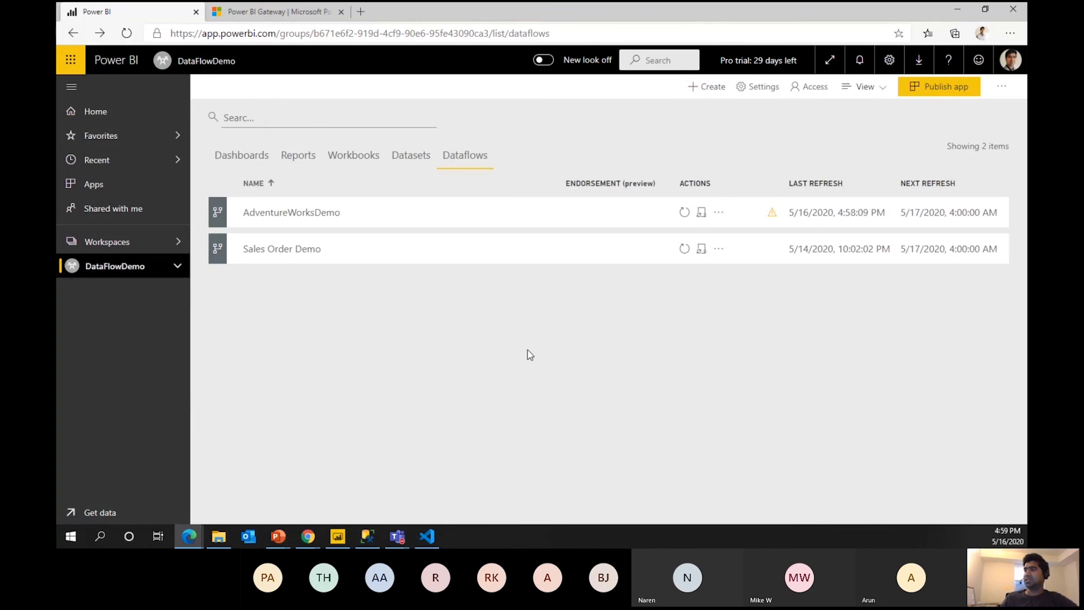
left_click(281, 536)
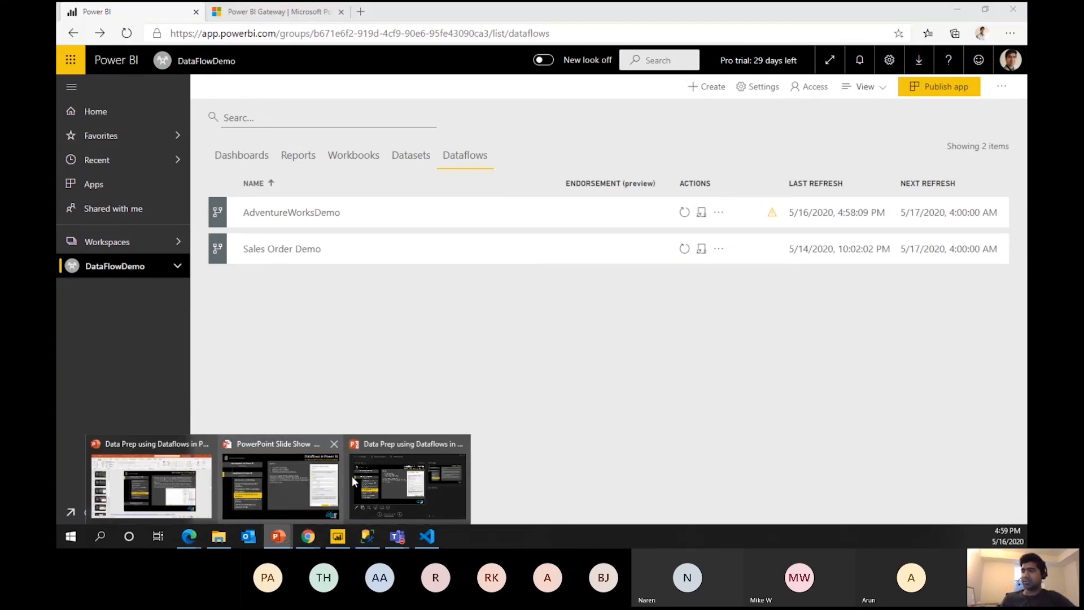
left_click(402, 493)
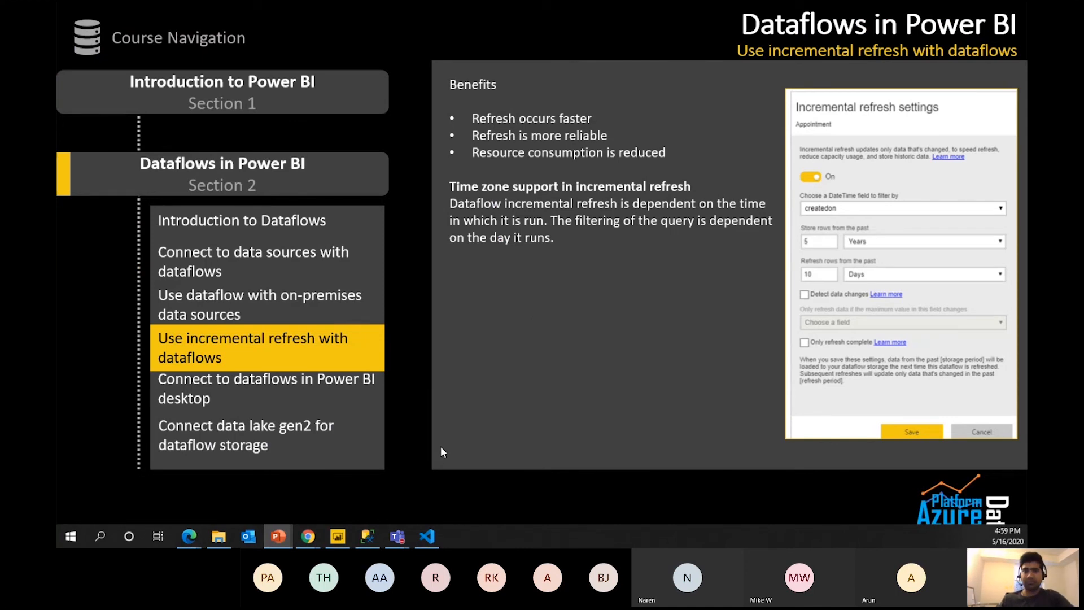
key("alt+Tab")
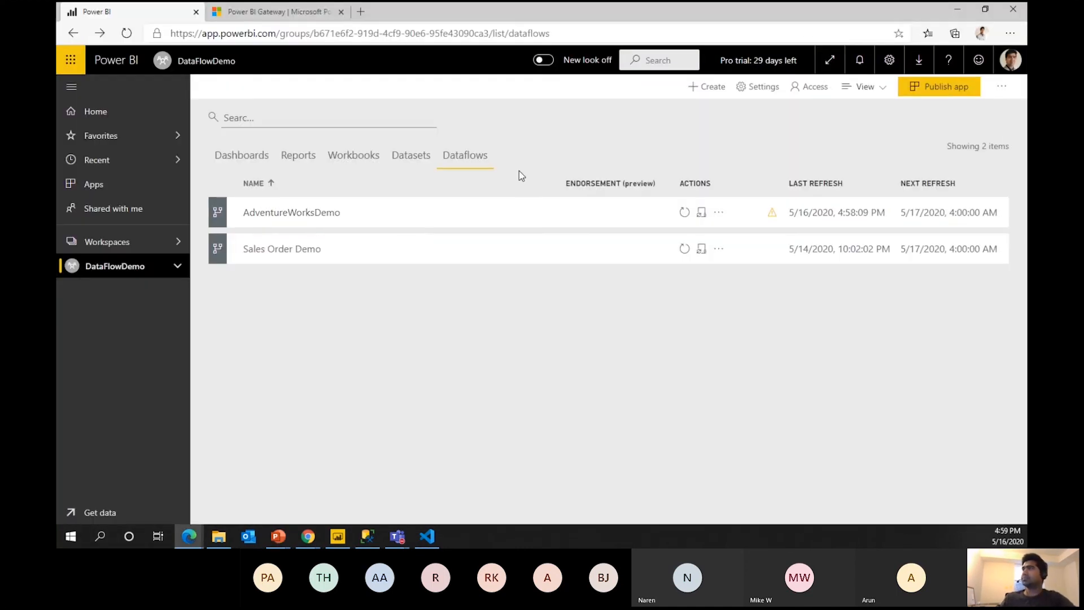
Export the AdventureWorksDemo dataflow definition as .json and open the downloaded file.
left_click(354, 156)
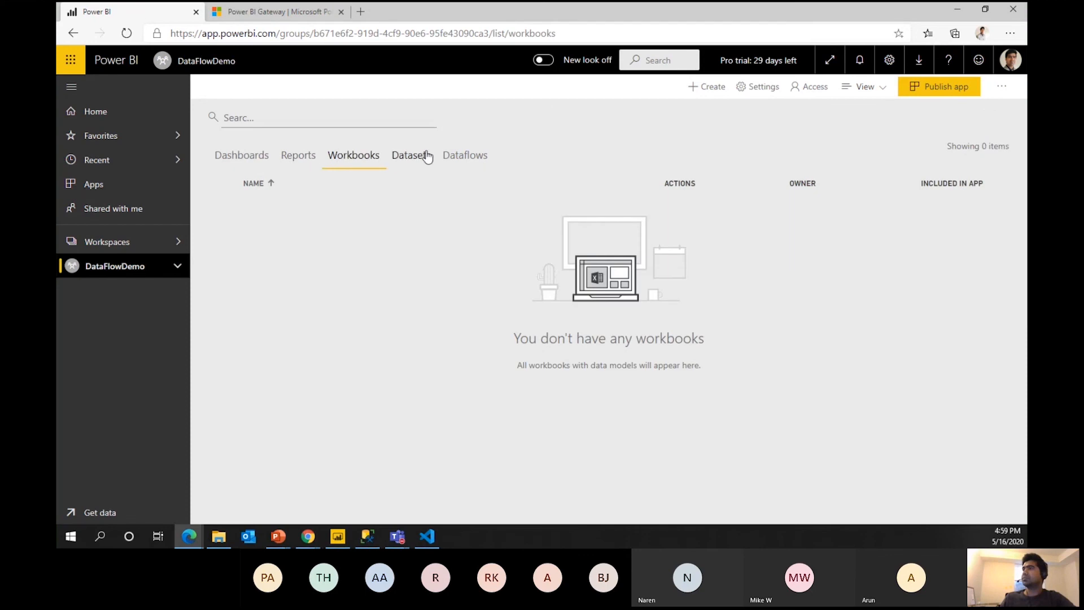
left_click(456, 155)
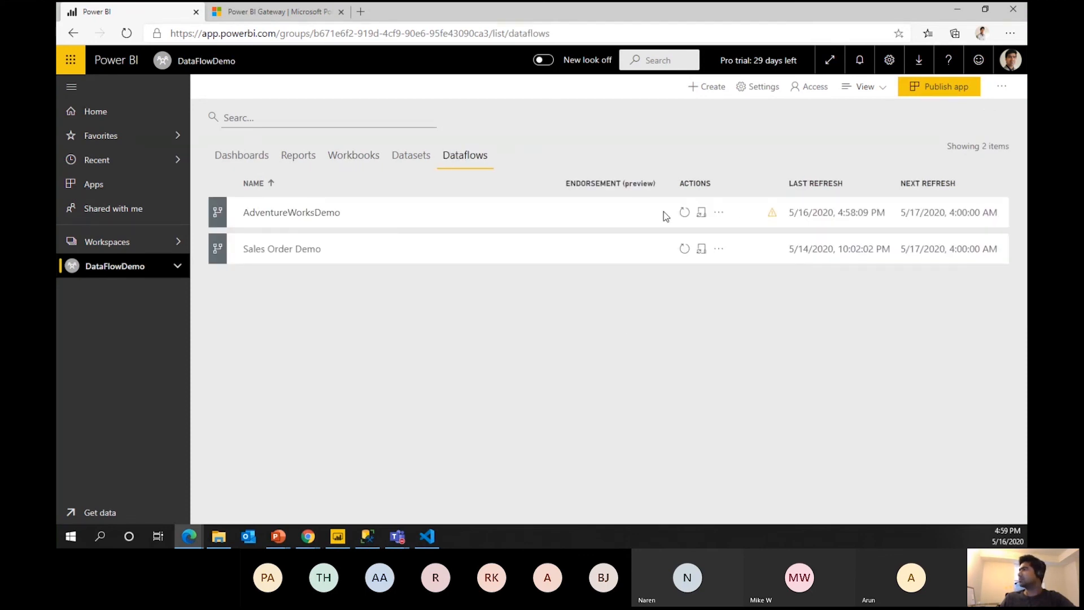
left_click(719, 215)
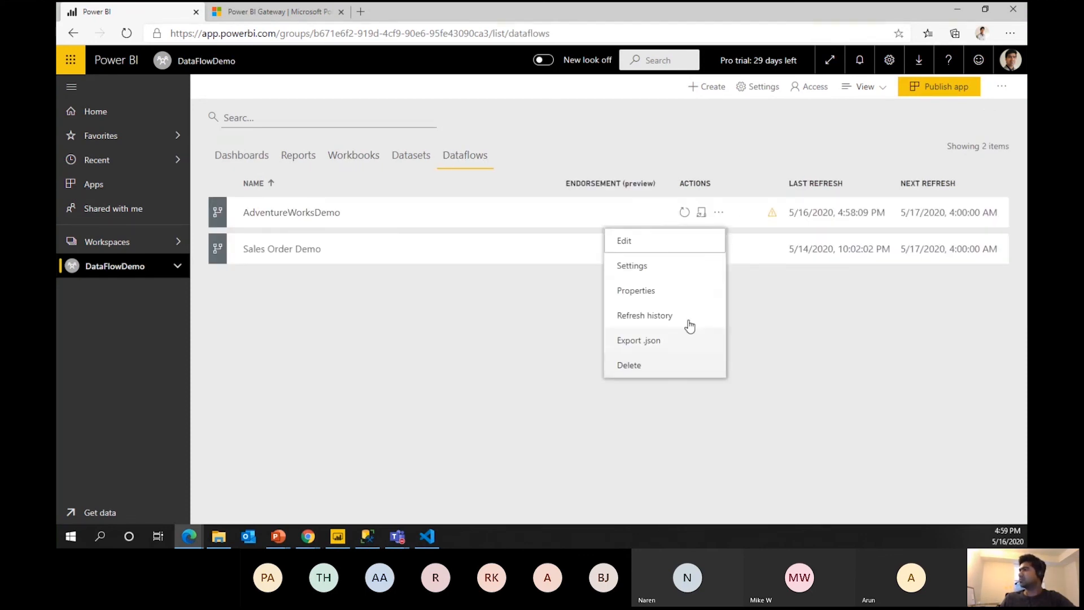
left_click(635, 341)
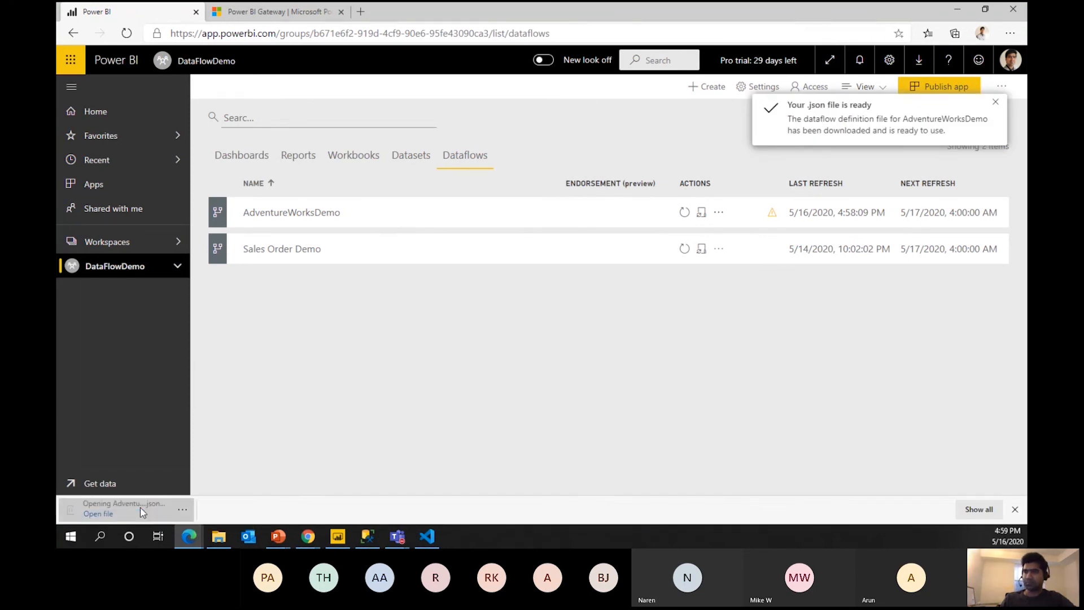
left_click(140, 507)
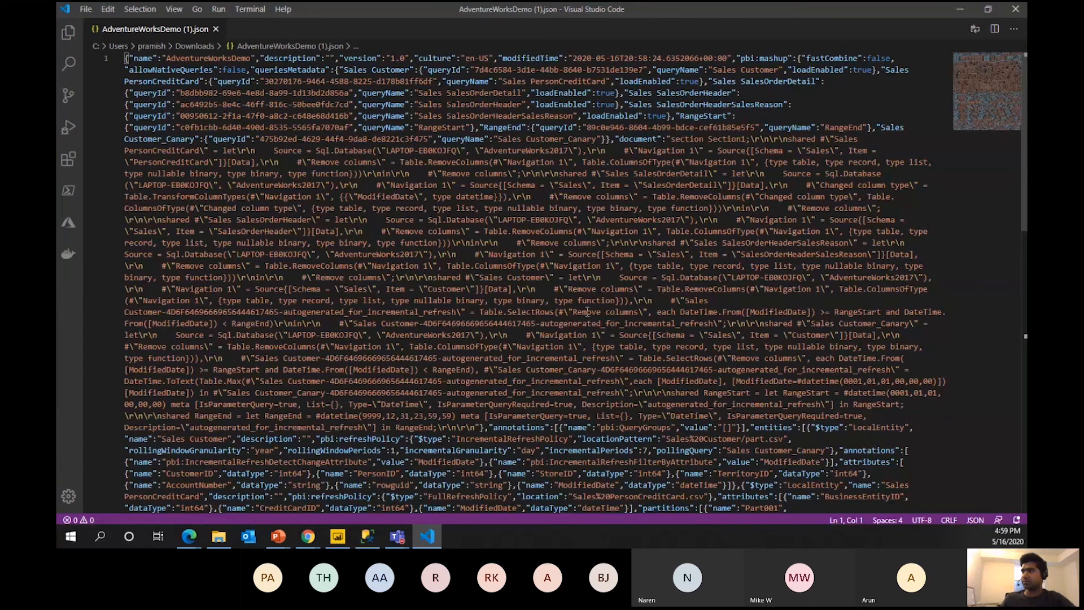
Inspect the JSON's PersonCreditCard storage URL and rowguid attribute, then close it and return.
scroll(587, 311, "down", 10)
scroll(537, 374, "up", 4)
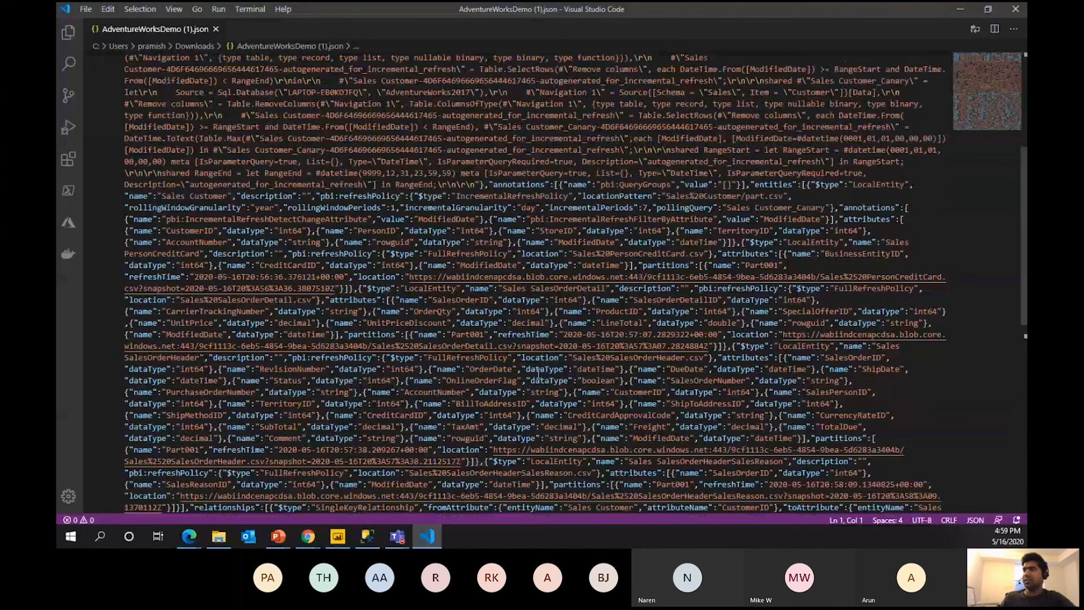
scroll(551, 373, "down", 6)
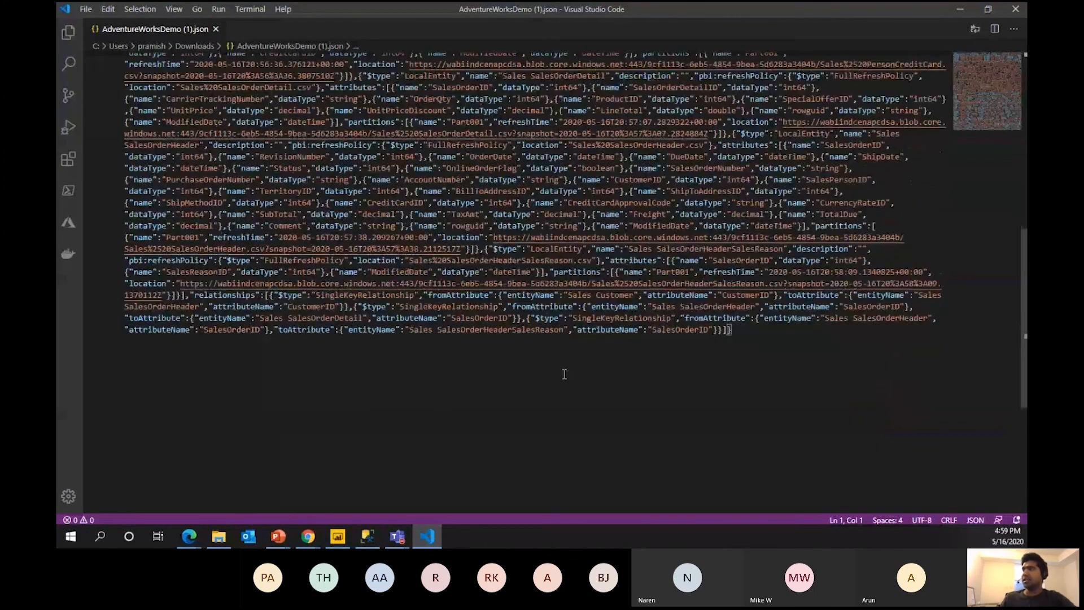
scroll(564, 374, "up", 7)
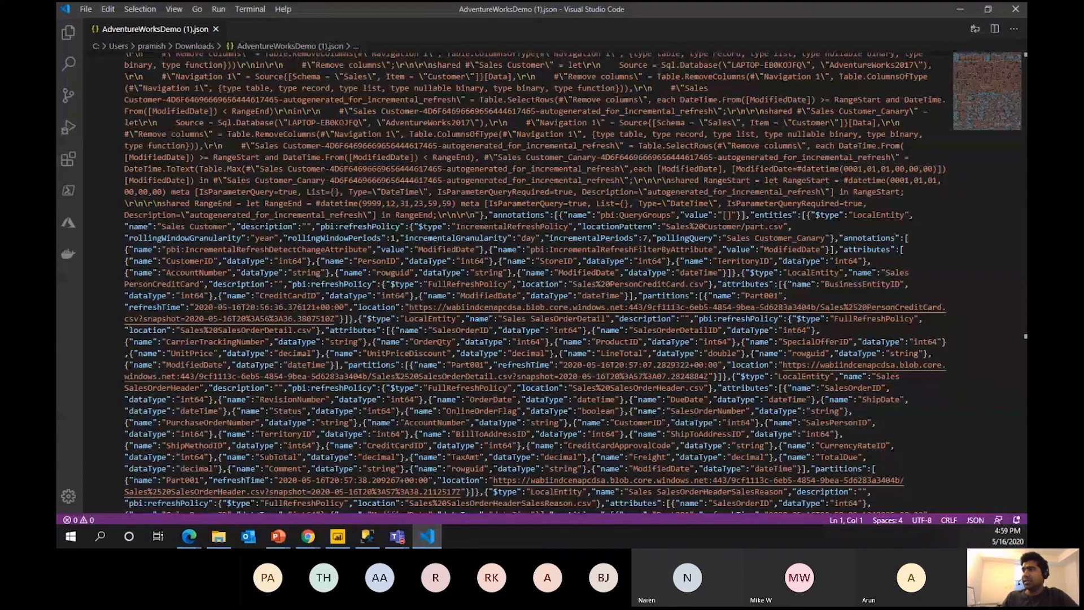
left_click_drag(458, 319, 962, 310)
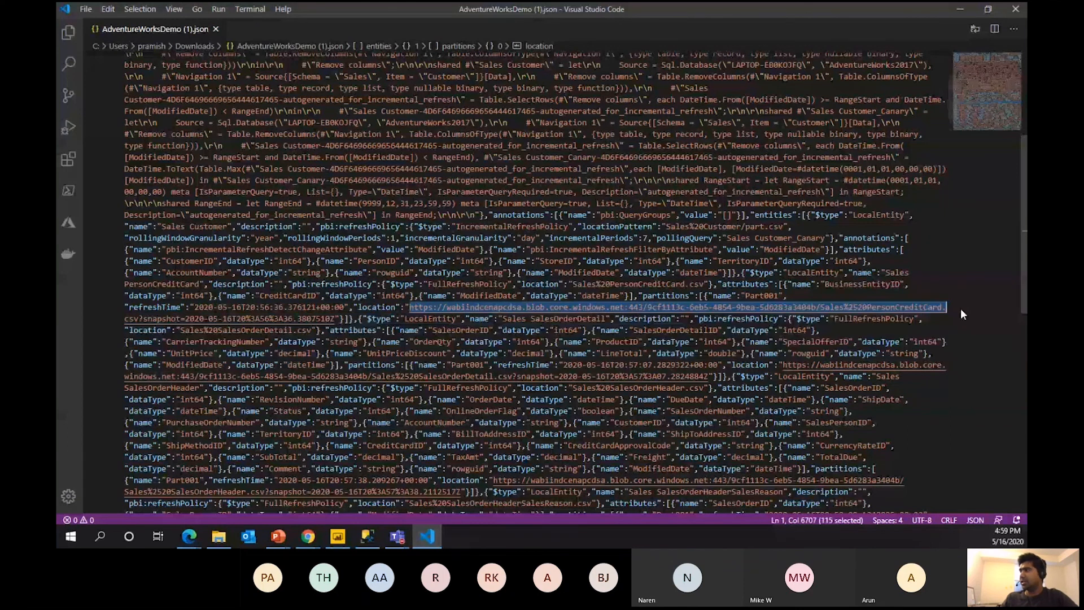
scroll(668, 337, "down", 4)
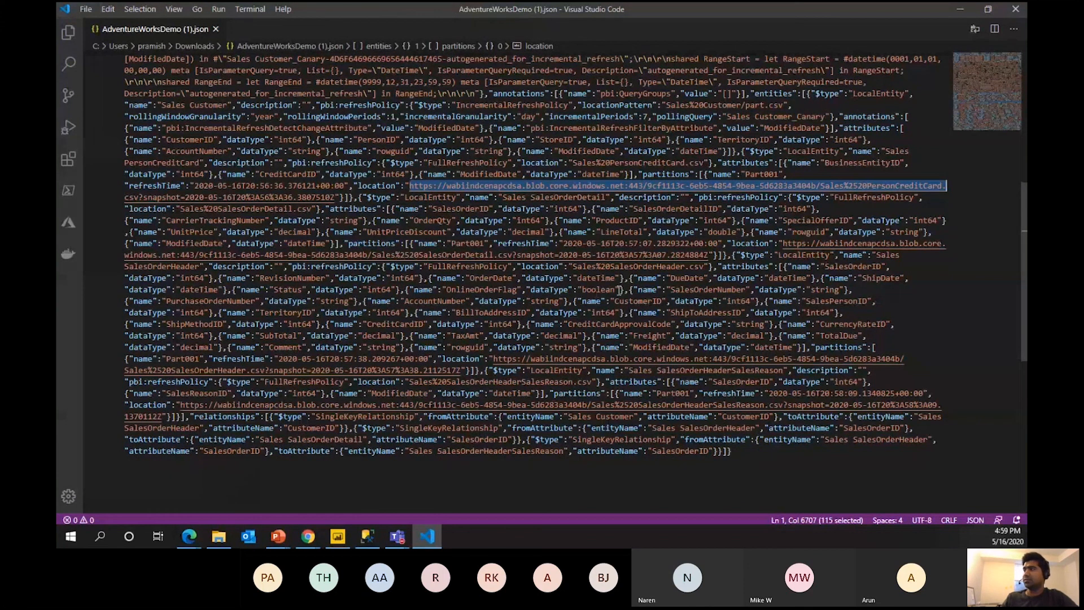
scroll(620, 290, "up", 10)
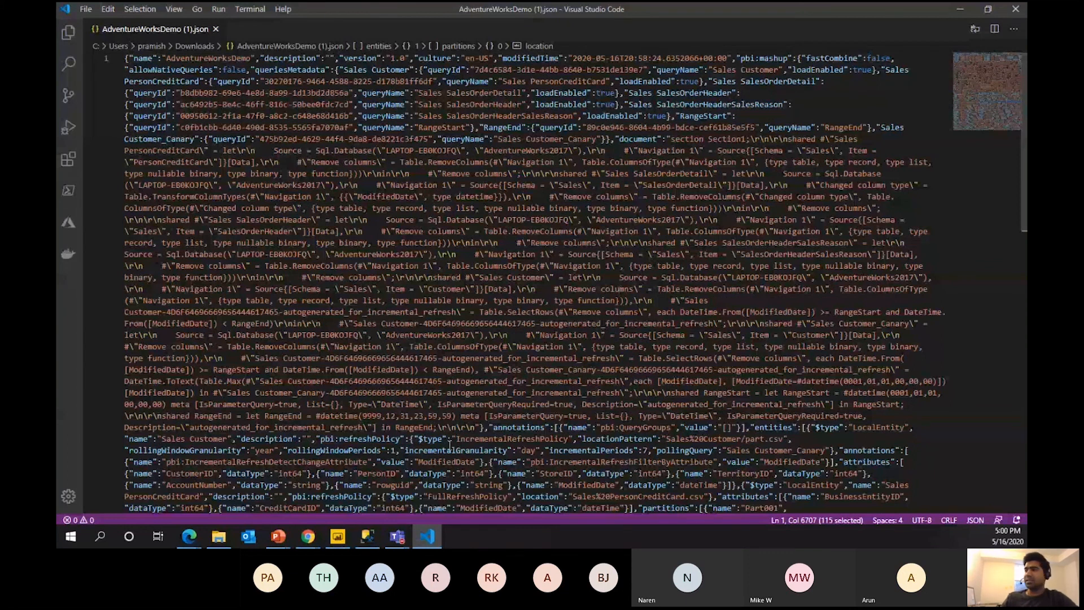
scroll(605, 346, "down", 5)
left_click(795, 384)
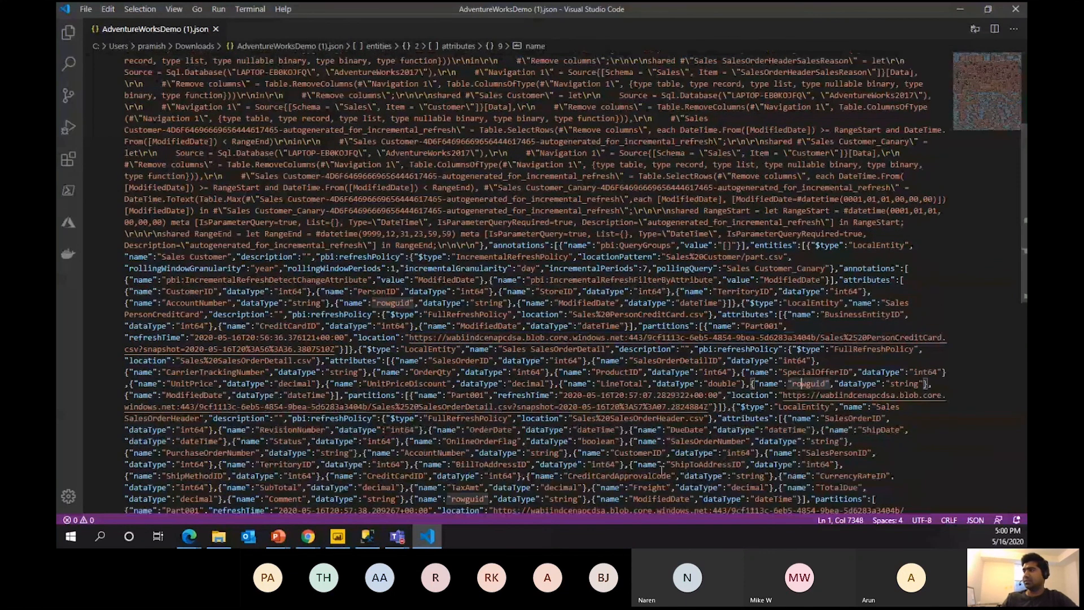
scroll(667, 280, "up", 5)
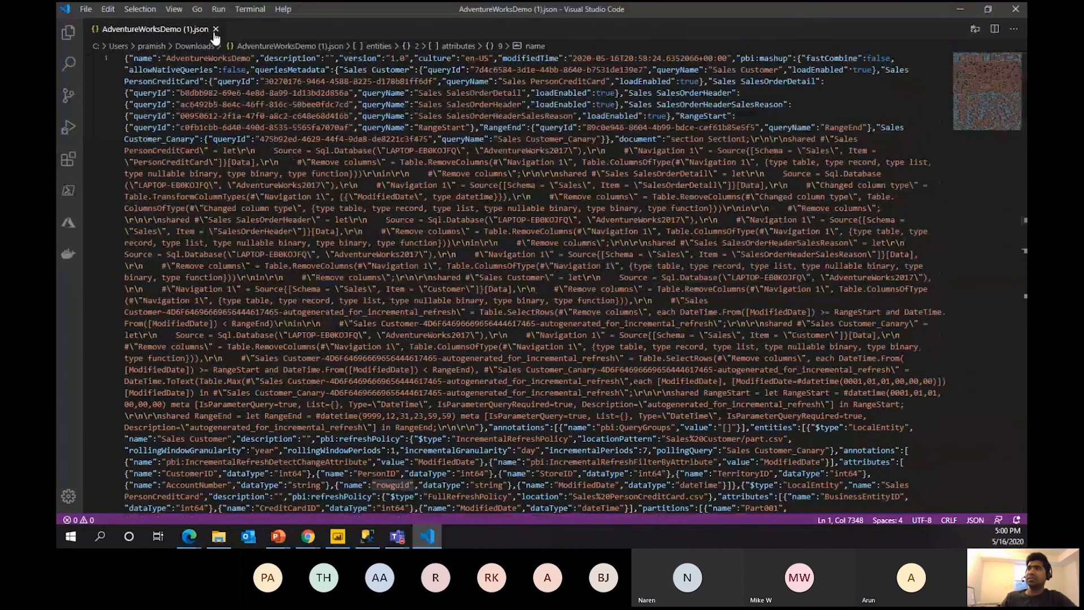
left_click(215, 28)
key("alt+Tab")
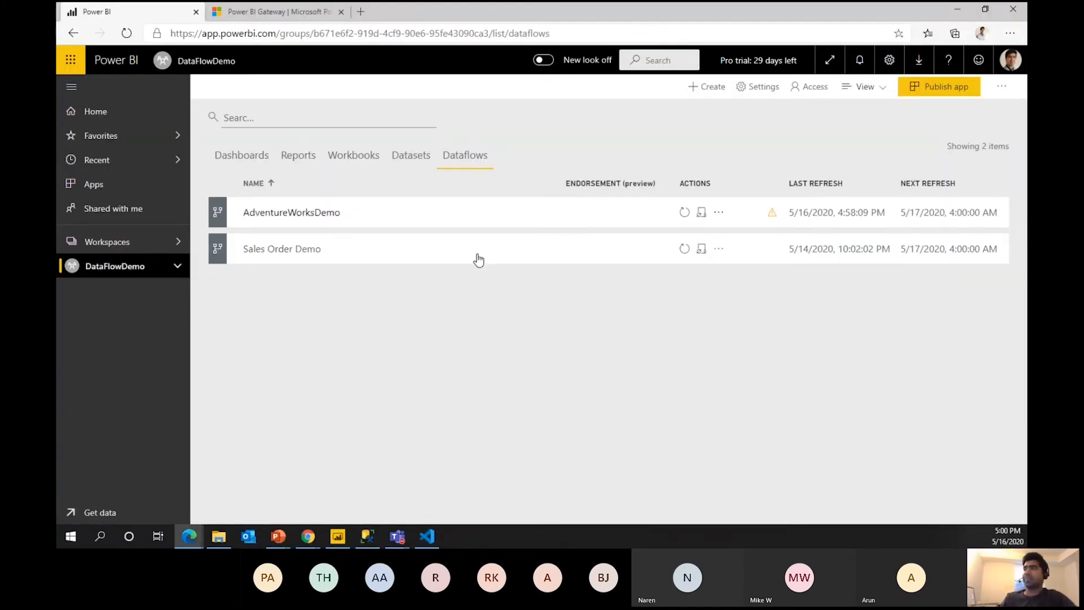
From Reports, start a new report on the Databricks demo_v1 dataset, then cancel it.
left_click(293, 155)
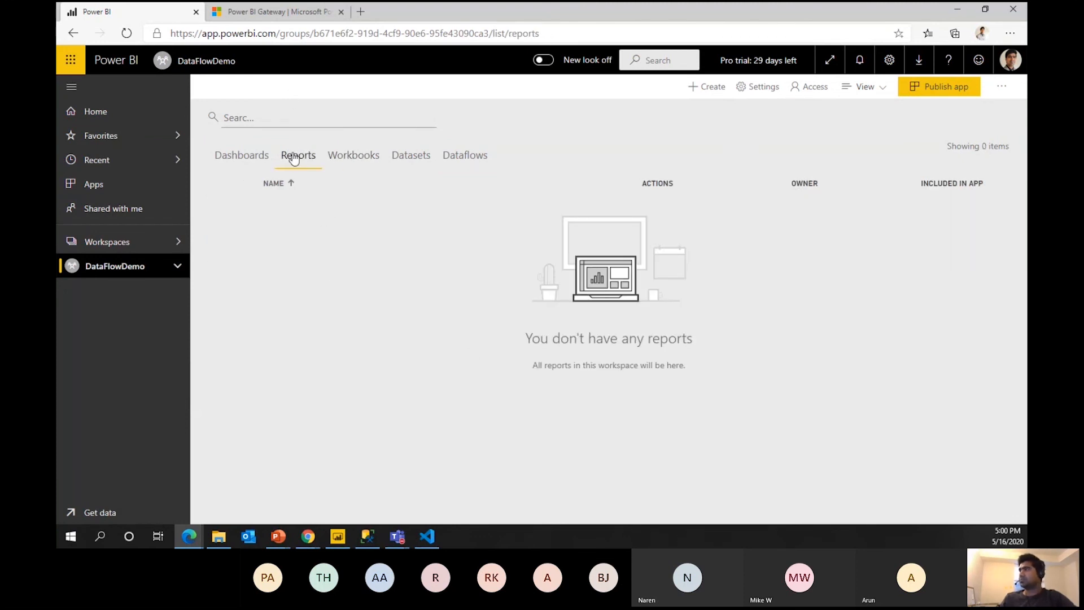
left_click(709, 86)
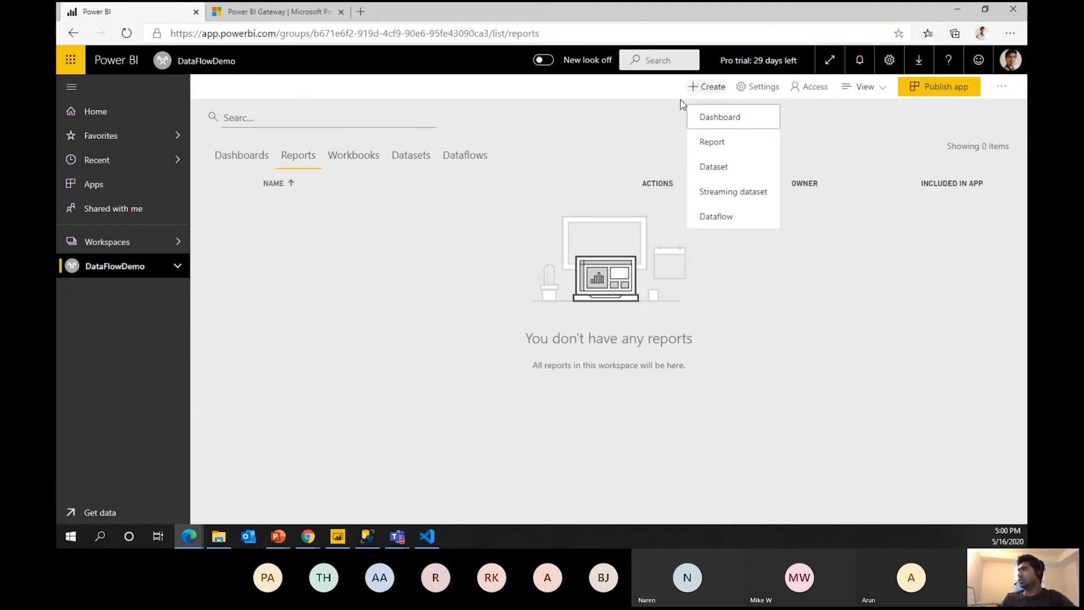
left_click(723, 143)
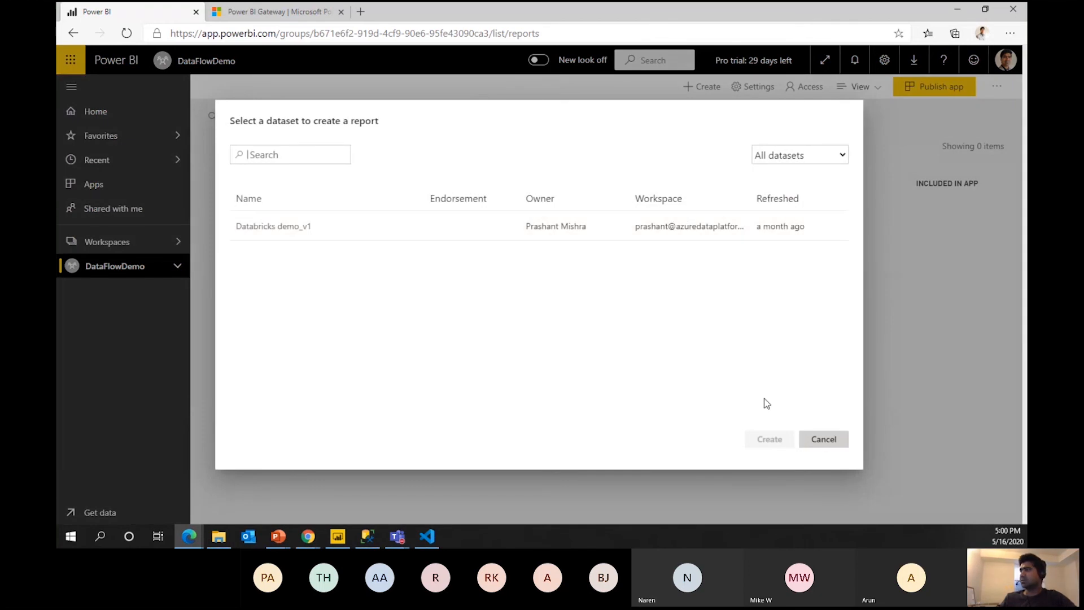
left_click(423, 239)
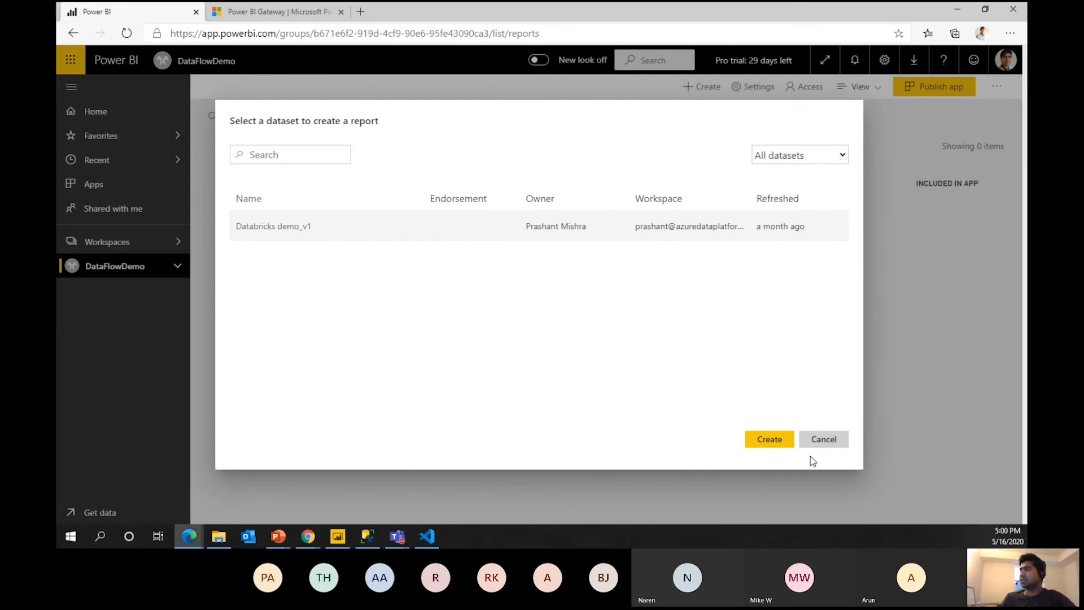
left_click(822, 440)
From Datasets, go to Get Data, start a new dataflow, then close it unsaved.
left_click(408, 161)
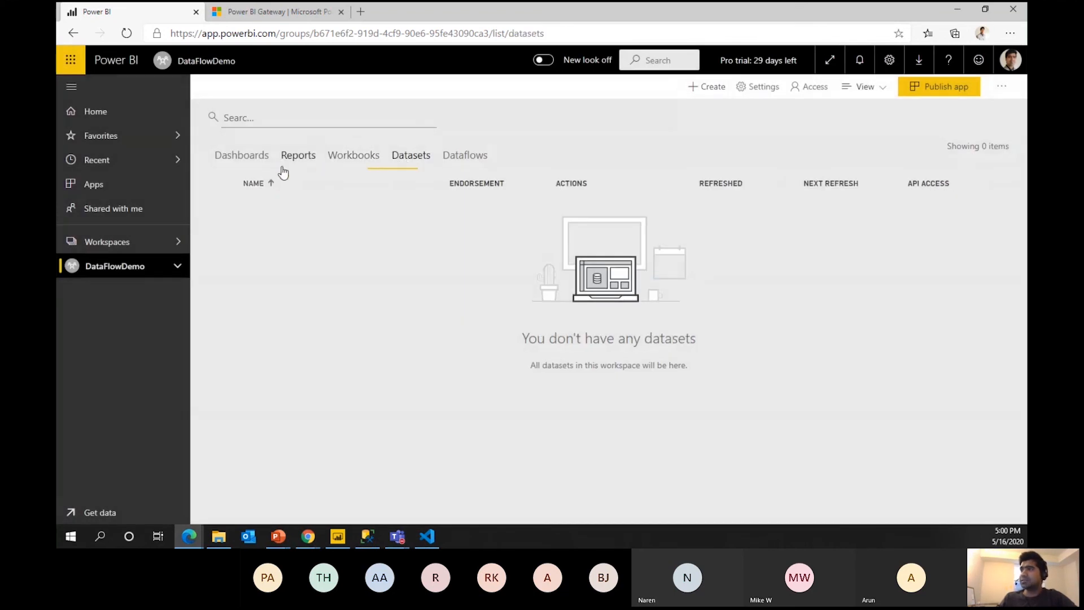
left_click(707, 86)
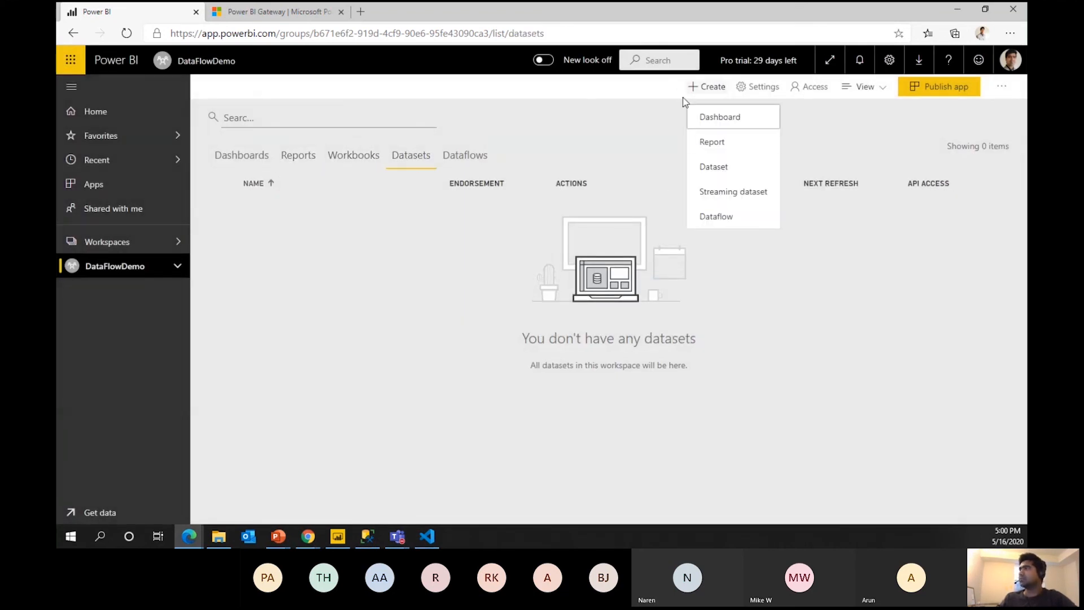
left_click(749, 191)
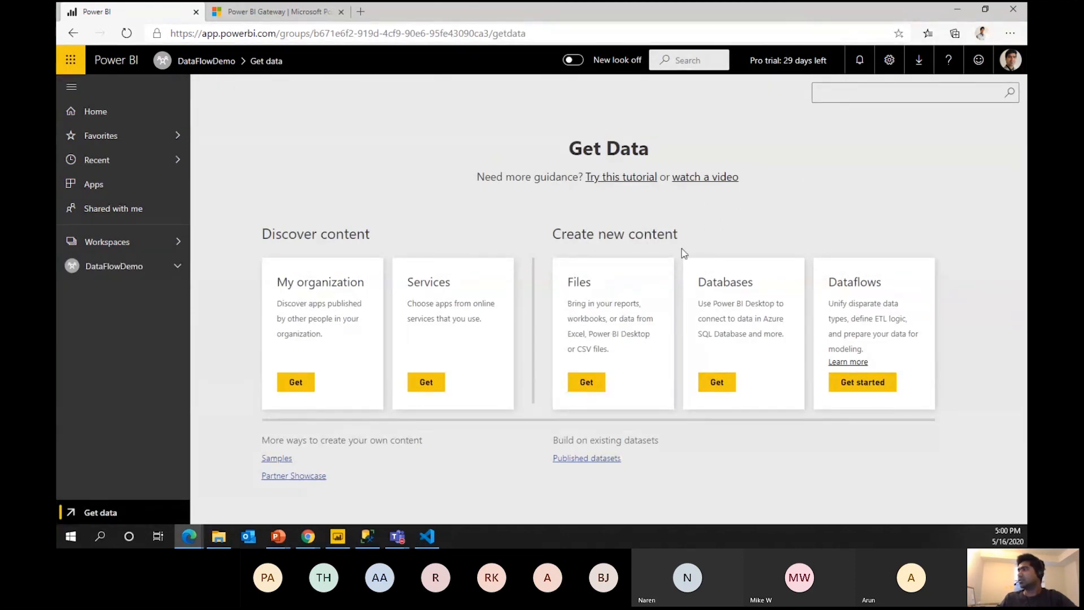
left_click(866, 382)
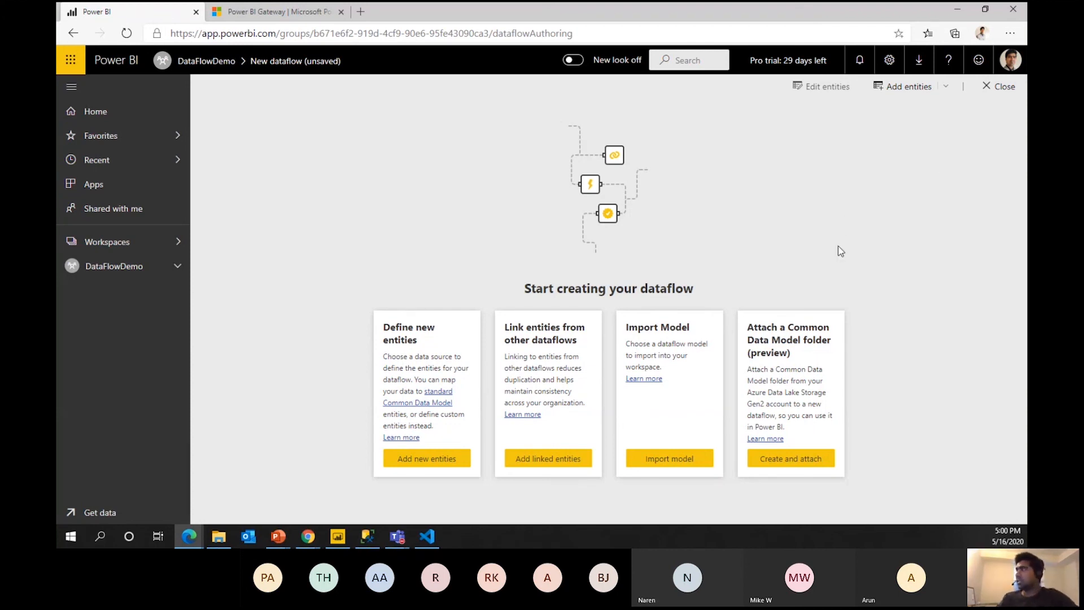
left_click(998, 87)
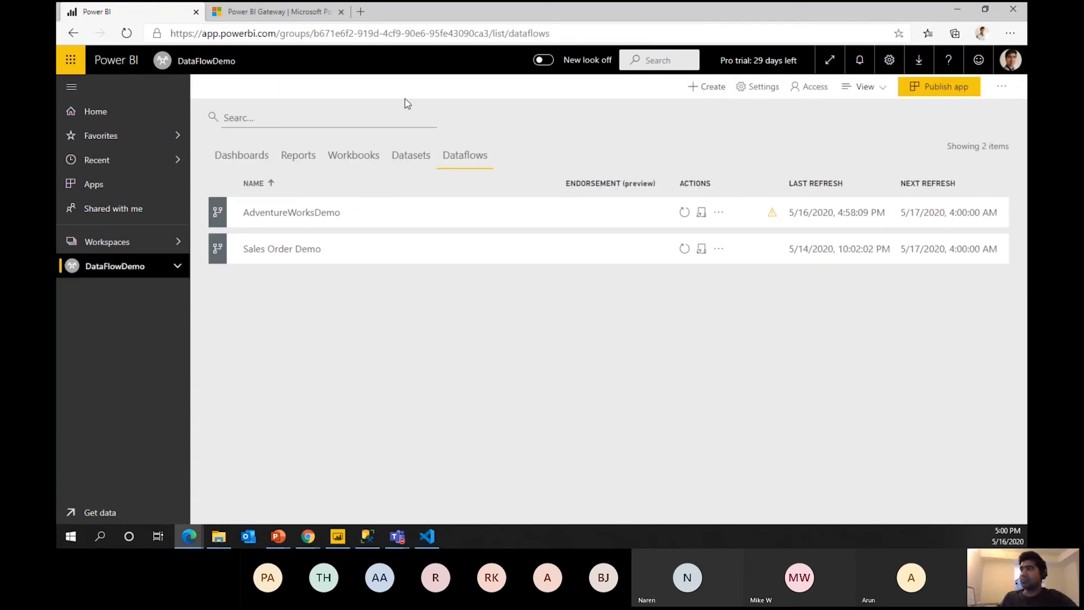
Browse Dashboards, Reports and Workbooks, ending on the dashboards list with sales_data_sample.csv.
left_click(243, 157)
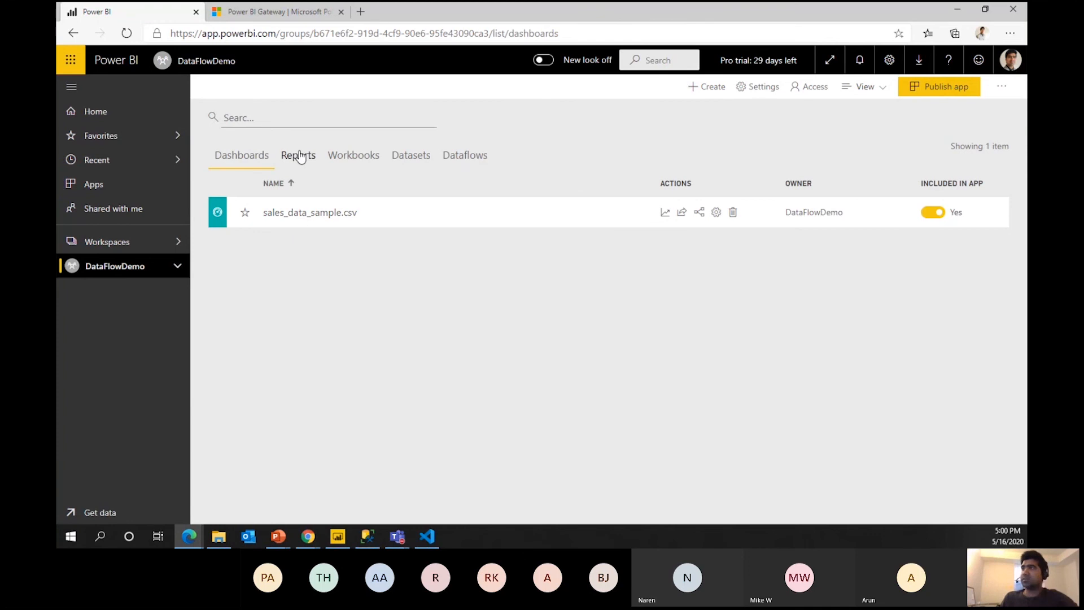
left_click(301, 157)
left_click(338, 156)
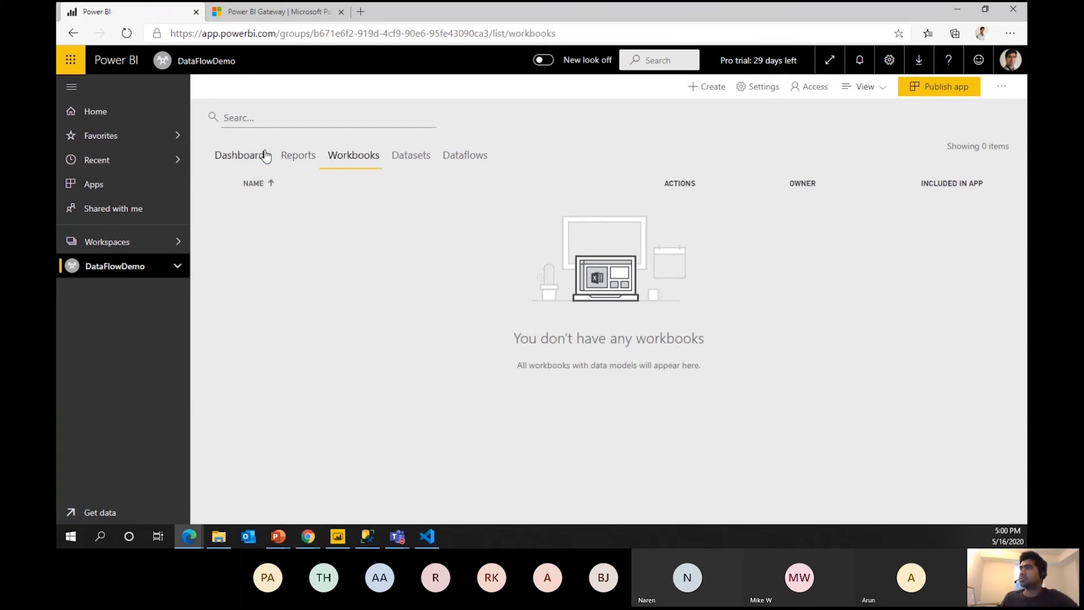
left_click(261, 155)
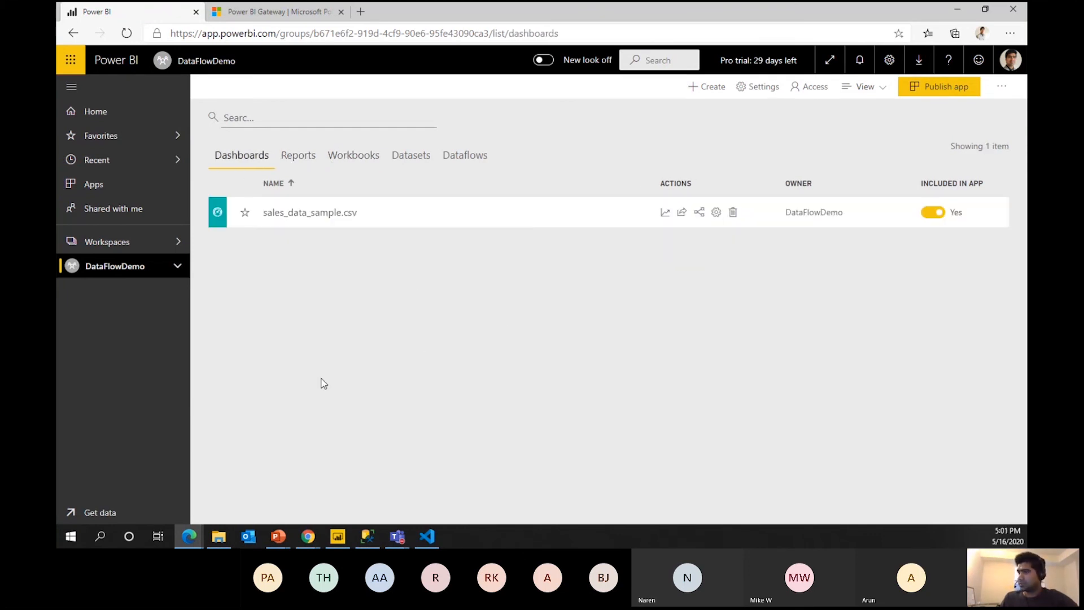
Advance the slide show to the Connect to dataflows slide, then bring up the powerbidemo report.
mouse_move(278, 536)
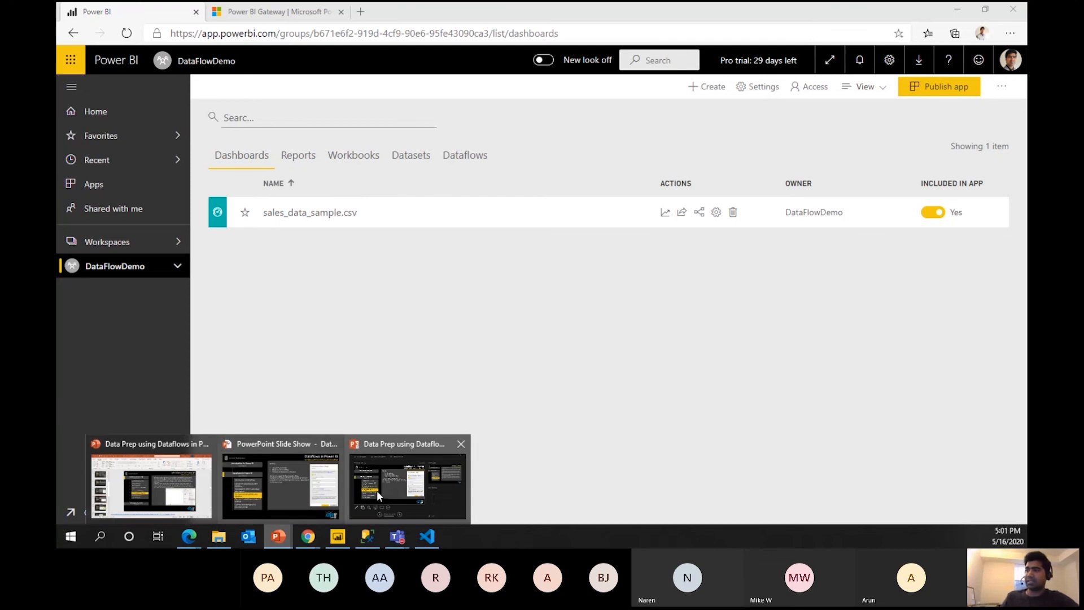
left_click(434, 499)
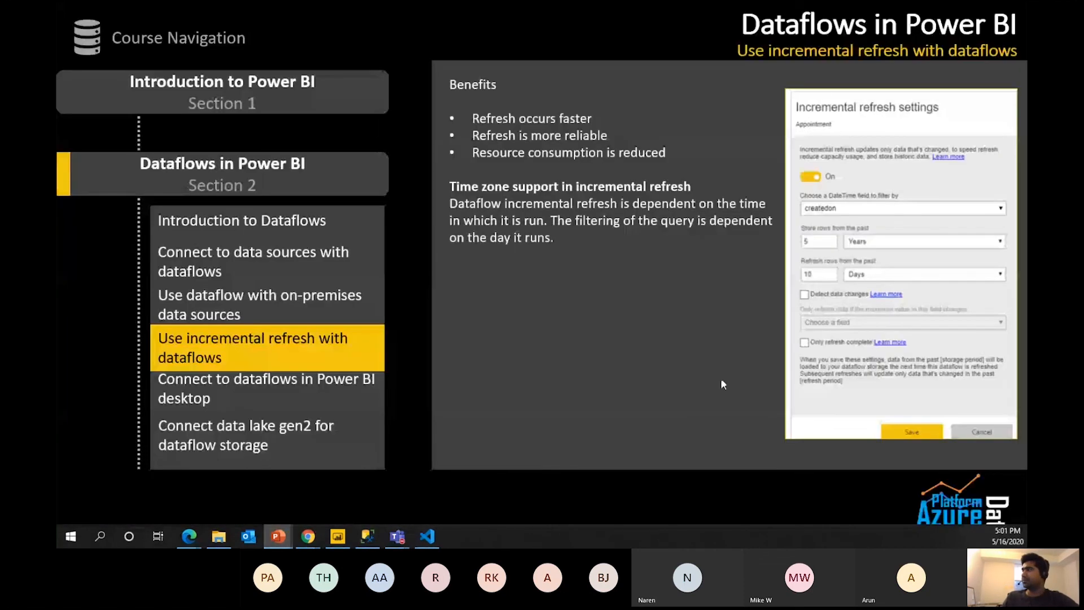
left_click(540, 343)
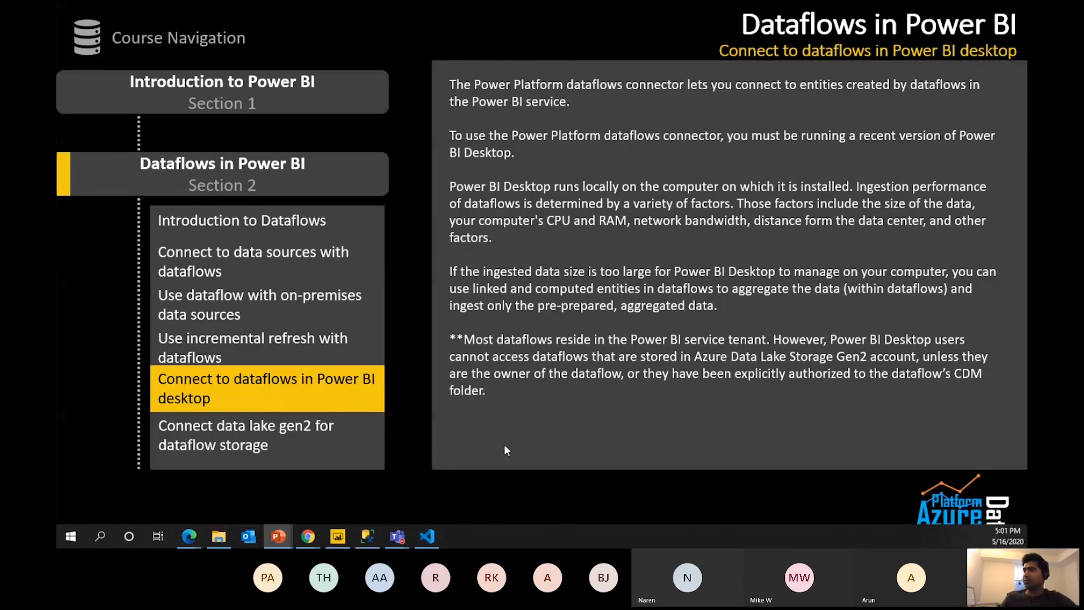
left_click(341, 536)
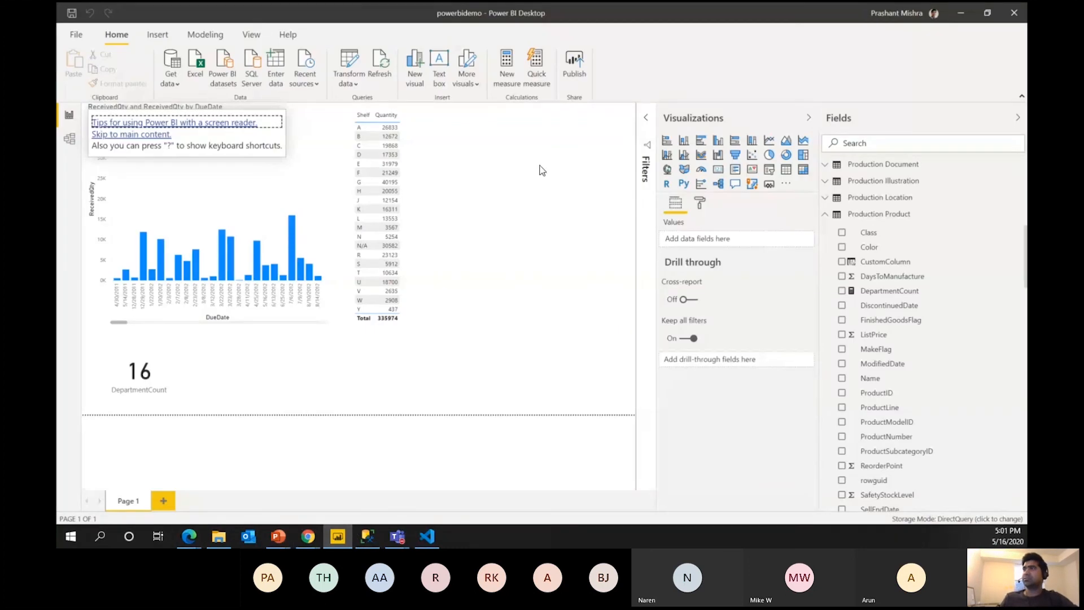
left_click(172, 82)
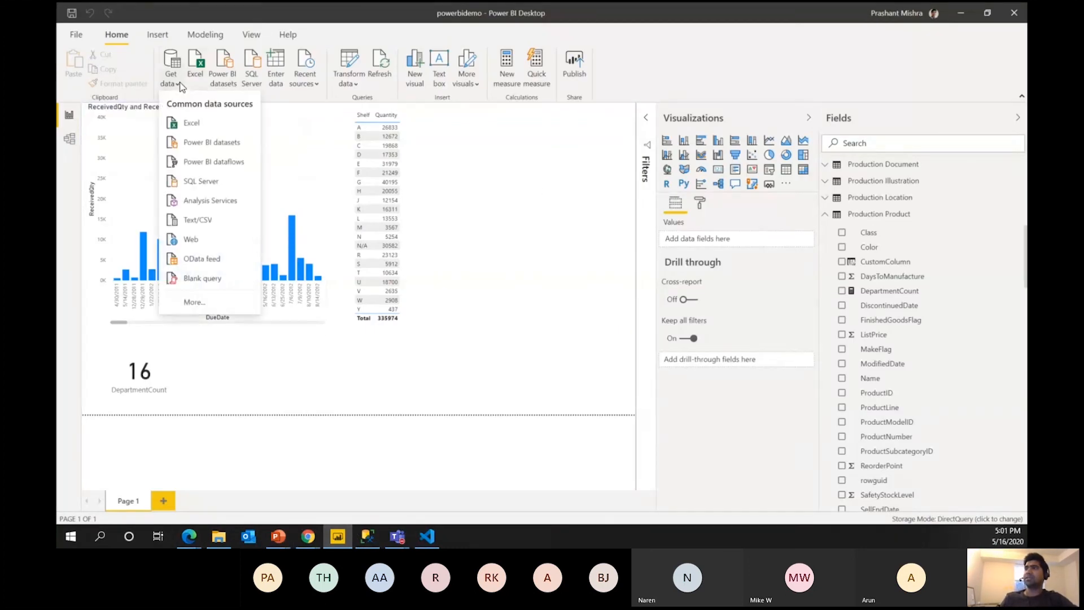
left_click(230, 164)
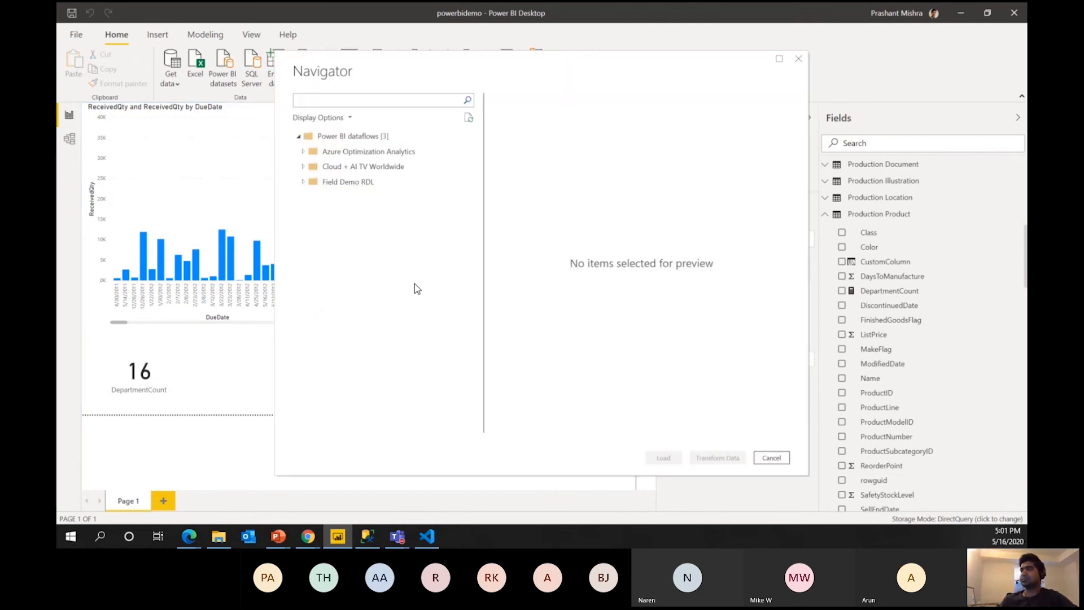
left_click(304, 179)
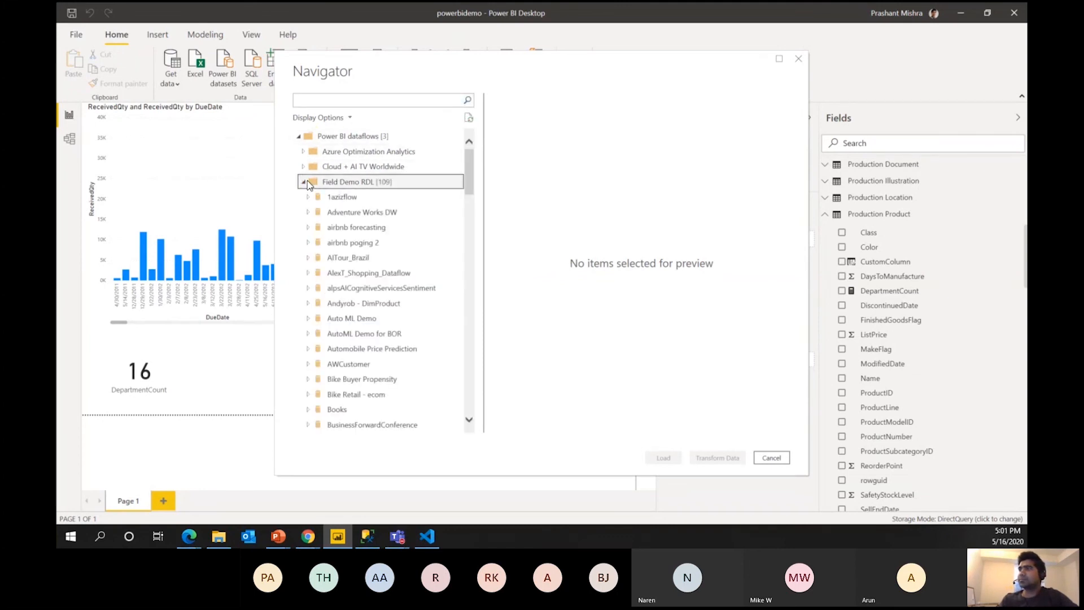
left_click(303, 181)
left_click(303, 152)
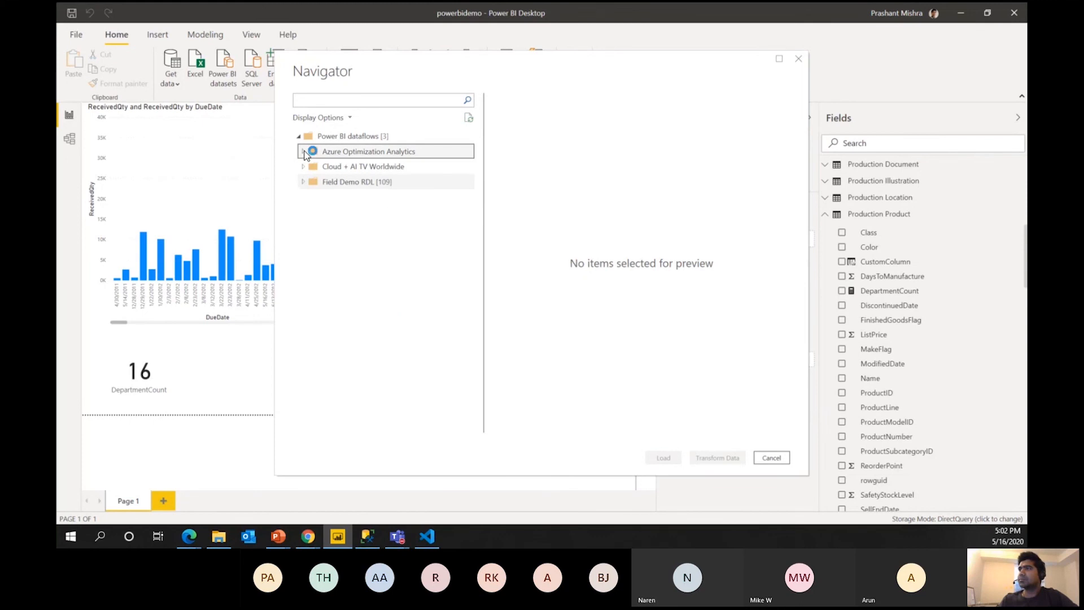
left_click(303, 151)
left_click(304, 137)
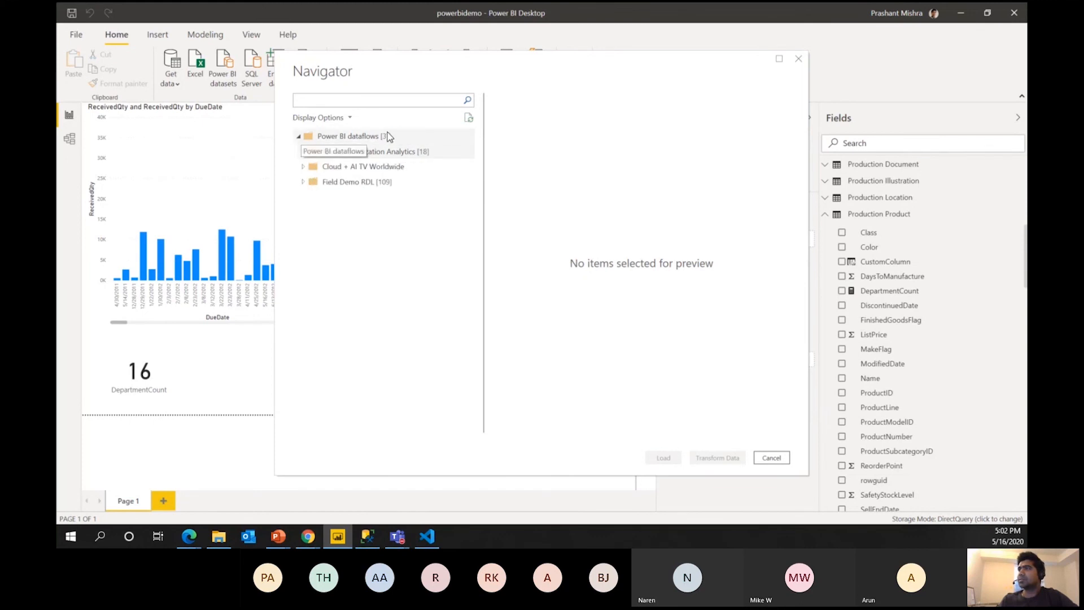
left_click(771, 457)
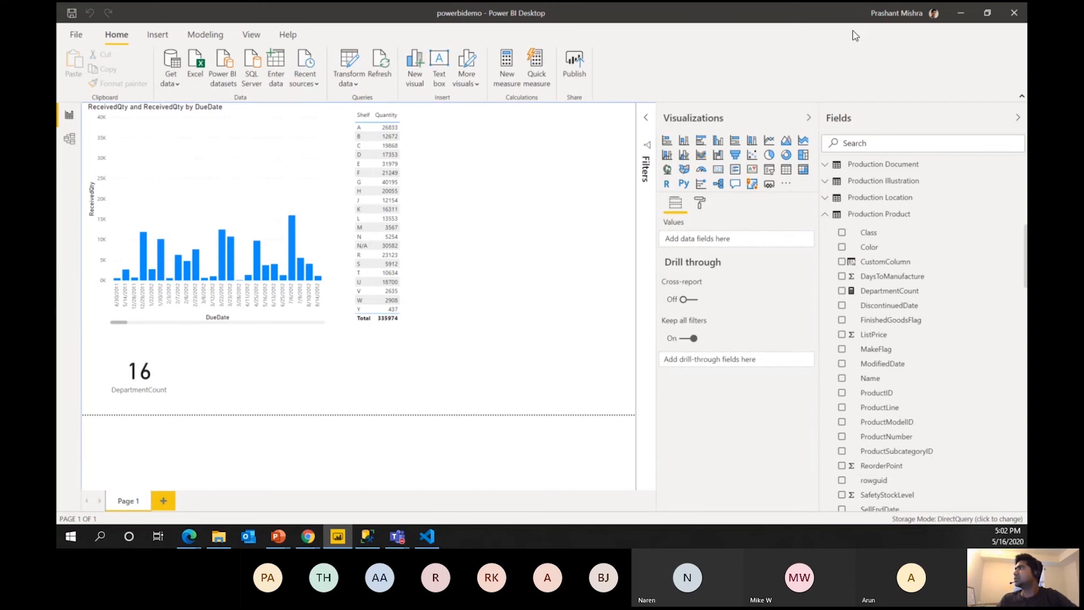
Check the signed-in account, then connect to Power BI dataflows from the common data sources.
left_click(902, 14)
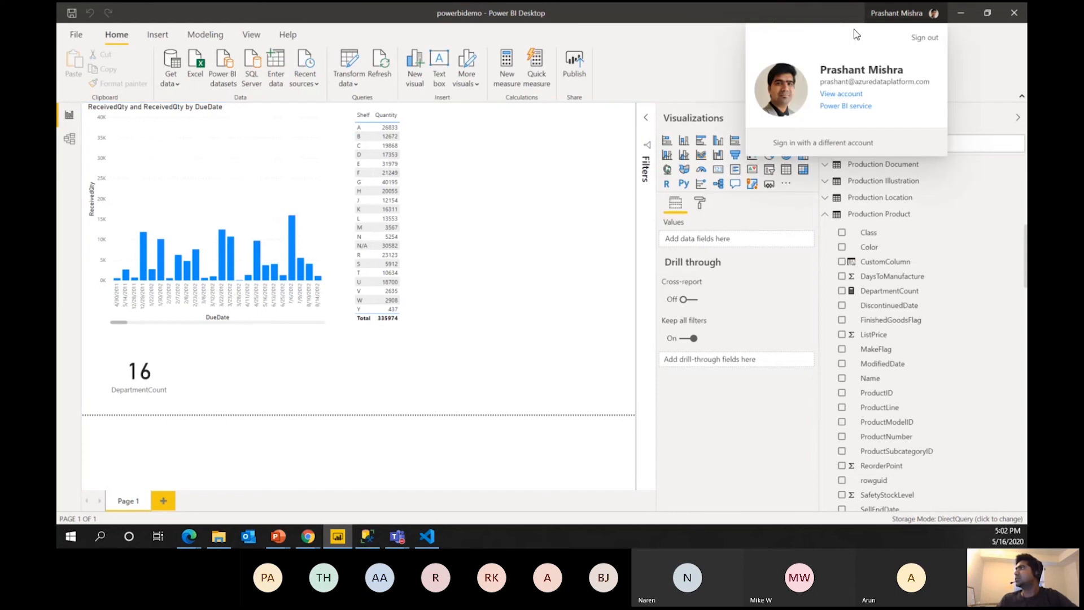
left_click(688, 48)
left_click(177, 83)
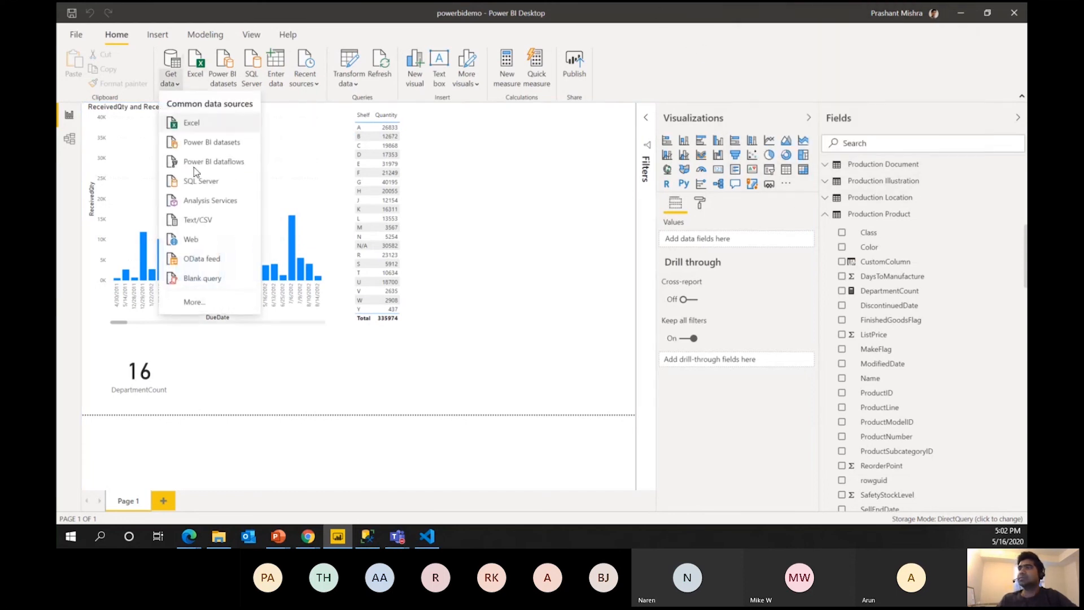
left_click(203, 164)
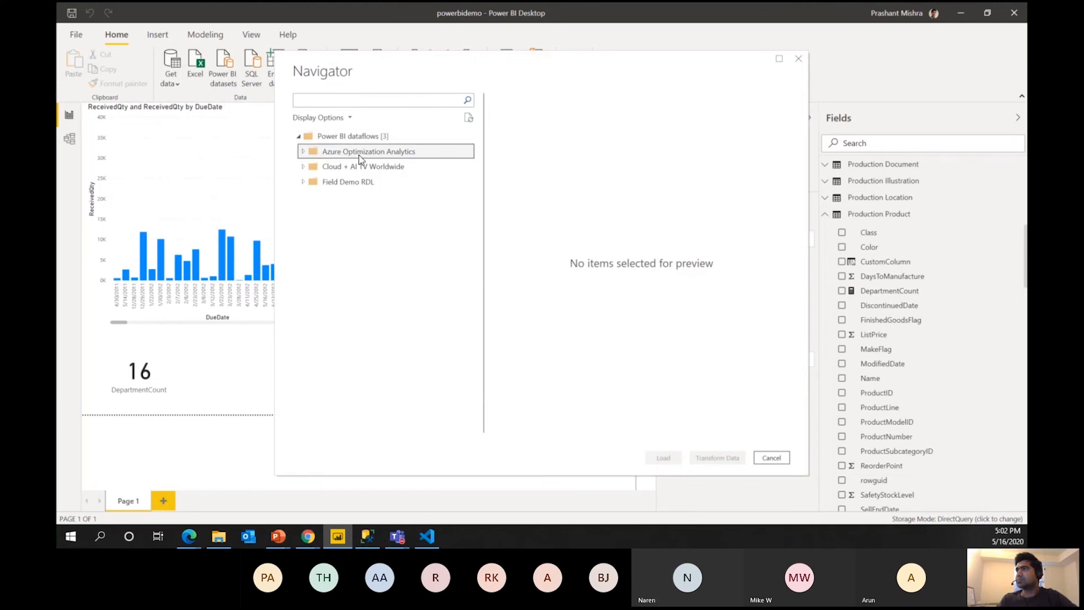
Browse the Navigator, ticking Query under Cloud + AI TV Worldwide > income, then close without loading.
left_click(304, 153)
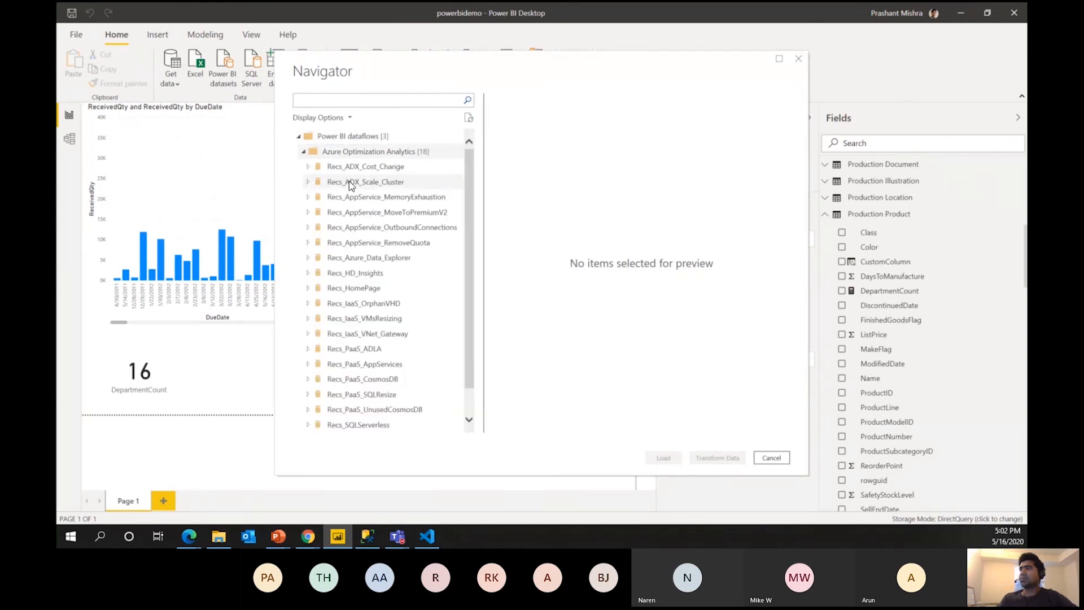
scroll(375, 317, "down", 1)
scroll(403, 384, "up", 1)
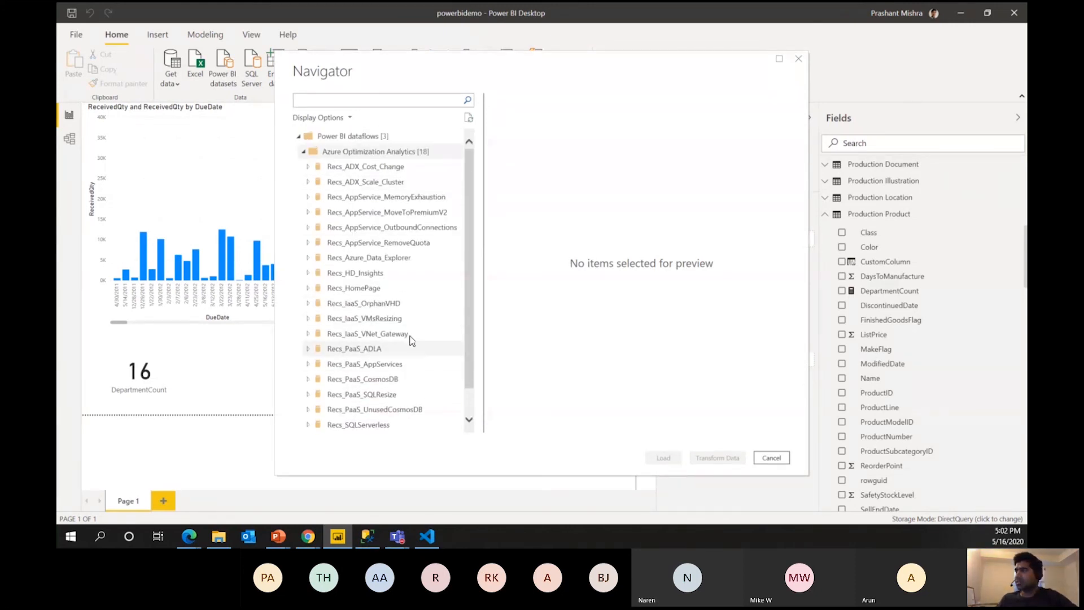
left_click(303, 151)
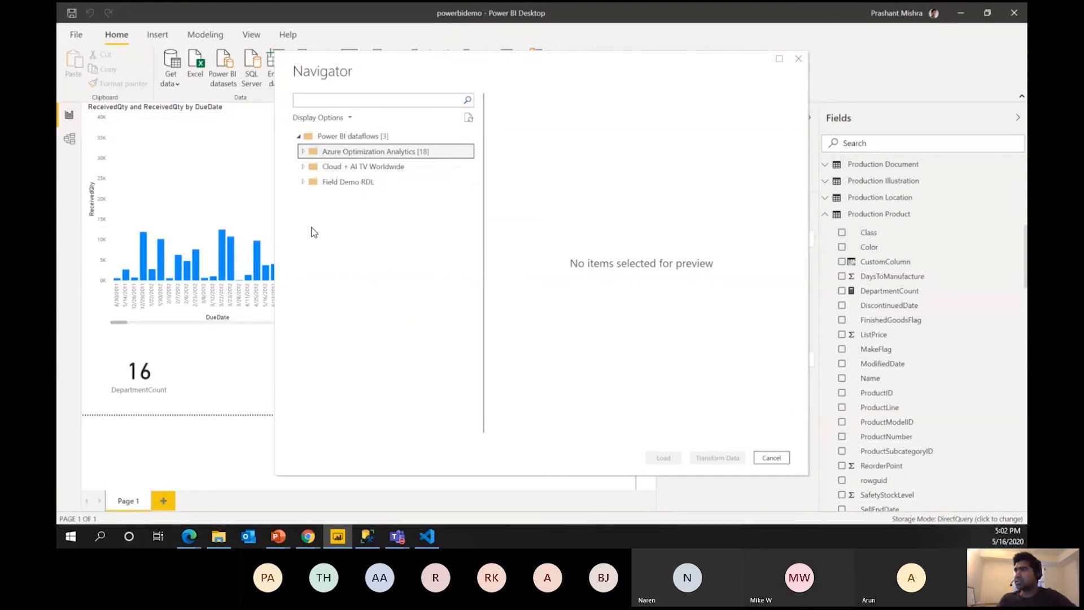
left_click(303, 167)
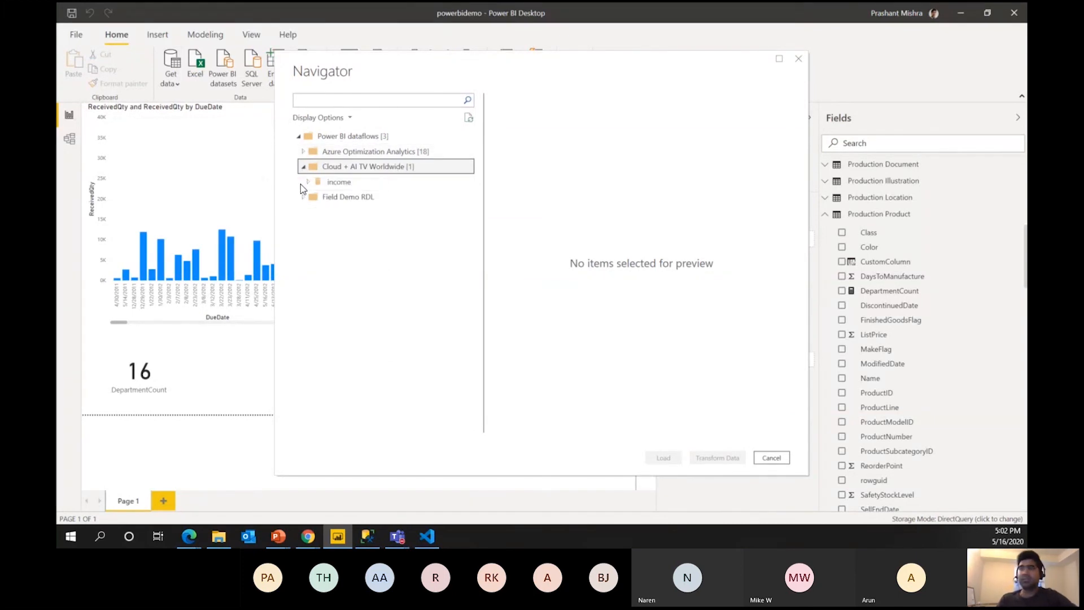
left_click(310, 183)
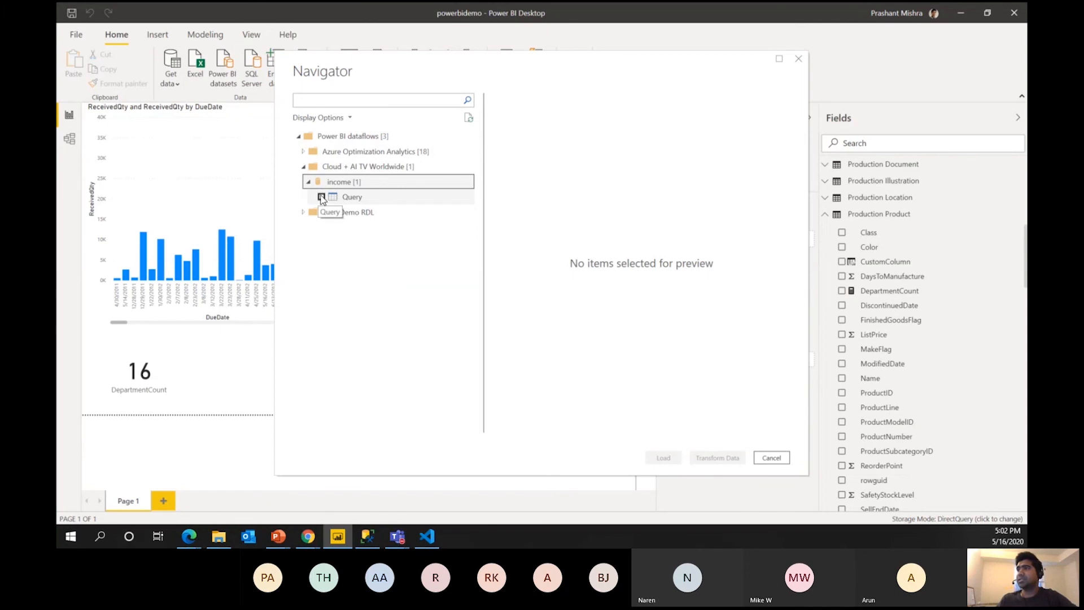
left_click(322, 197)
left_click(308, 212)
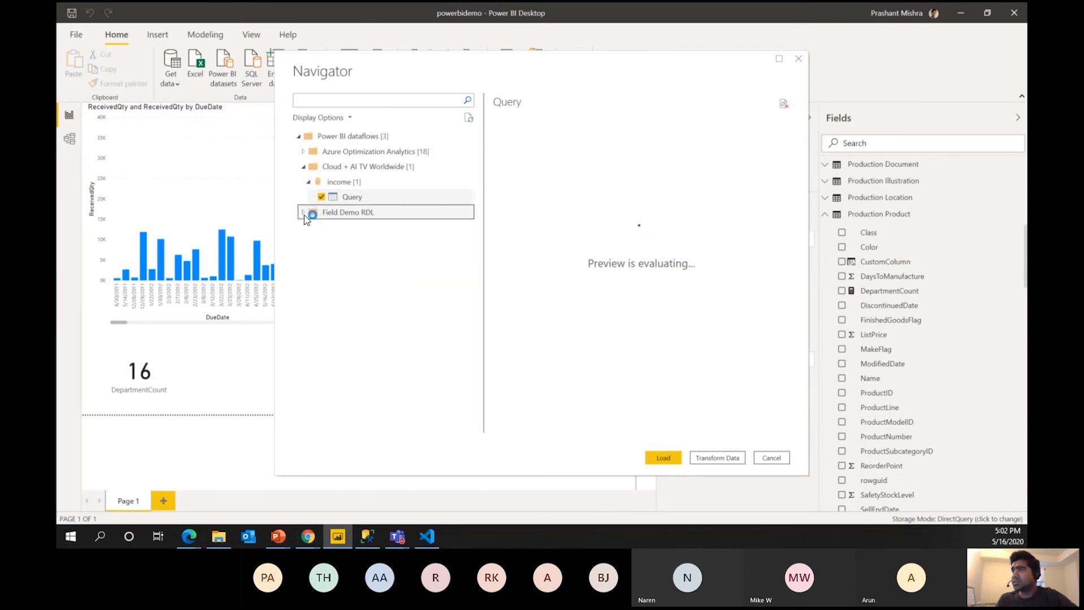
scroll(443, 270, "down", 10)
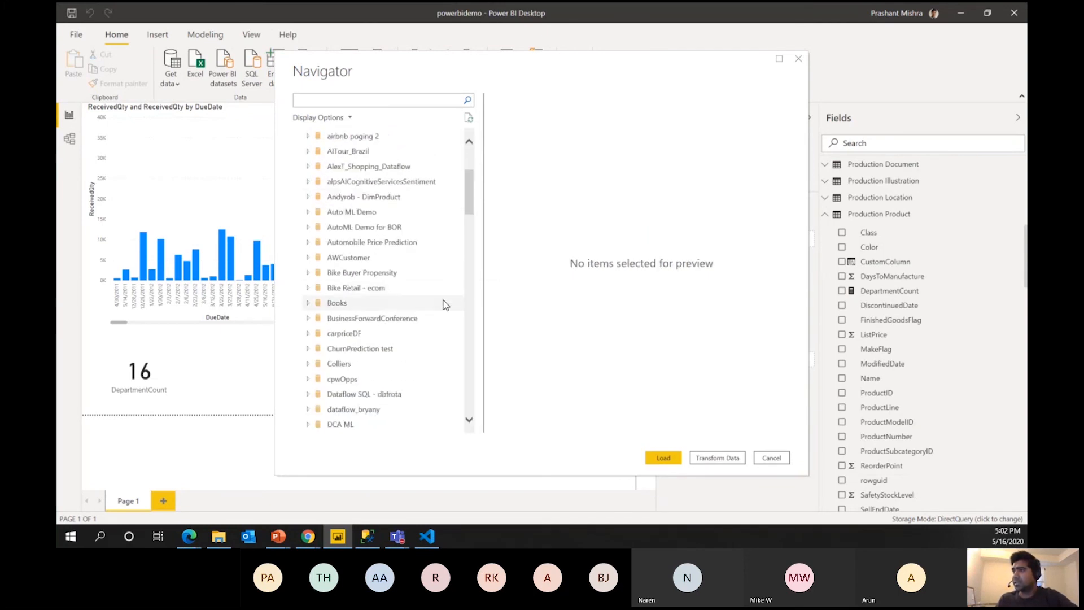
scroll(440, 310, "down", 3)
scroll(445, 273, "up", 15)
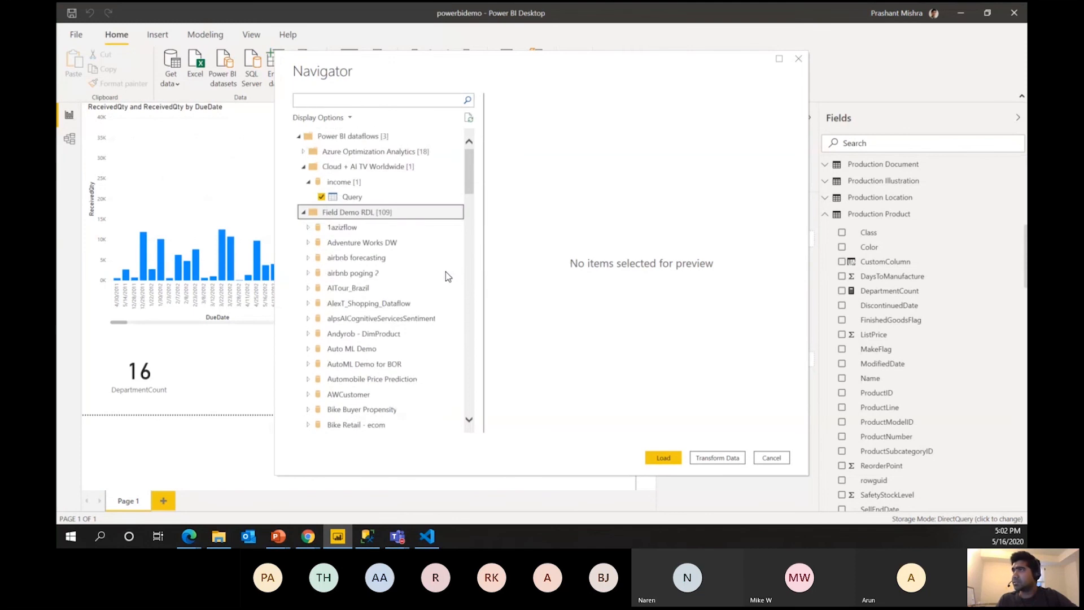
left_click(799, 60)
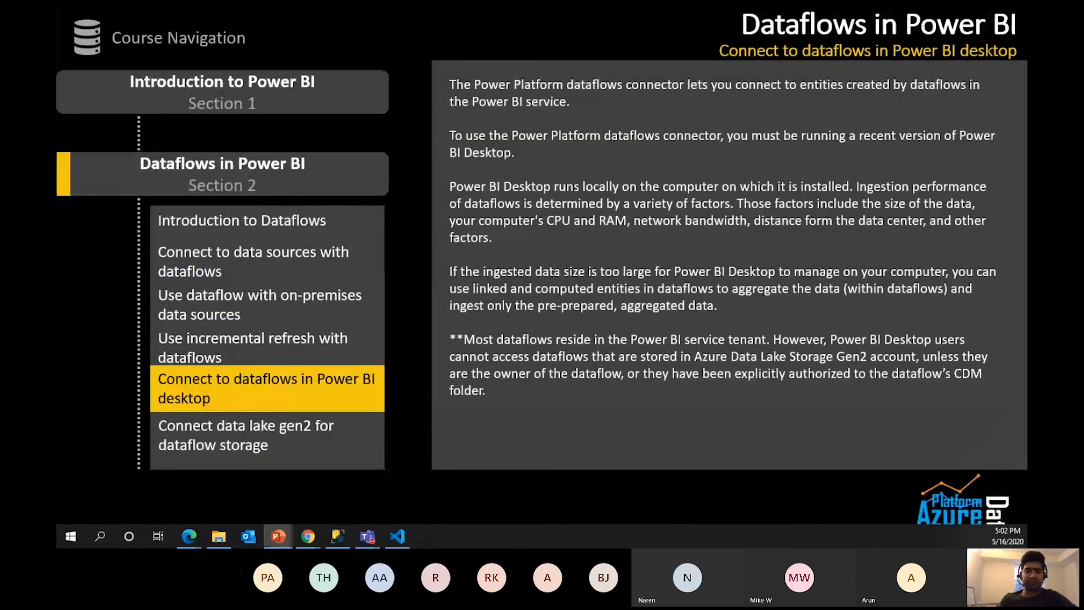
Open powerbidemo from the Documents folder in File Explorer, then return to the Dataflows slide show.
key("alt+Tab")
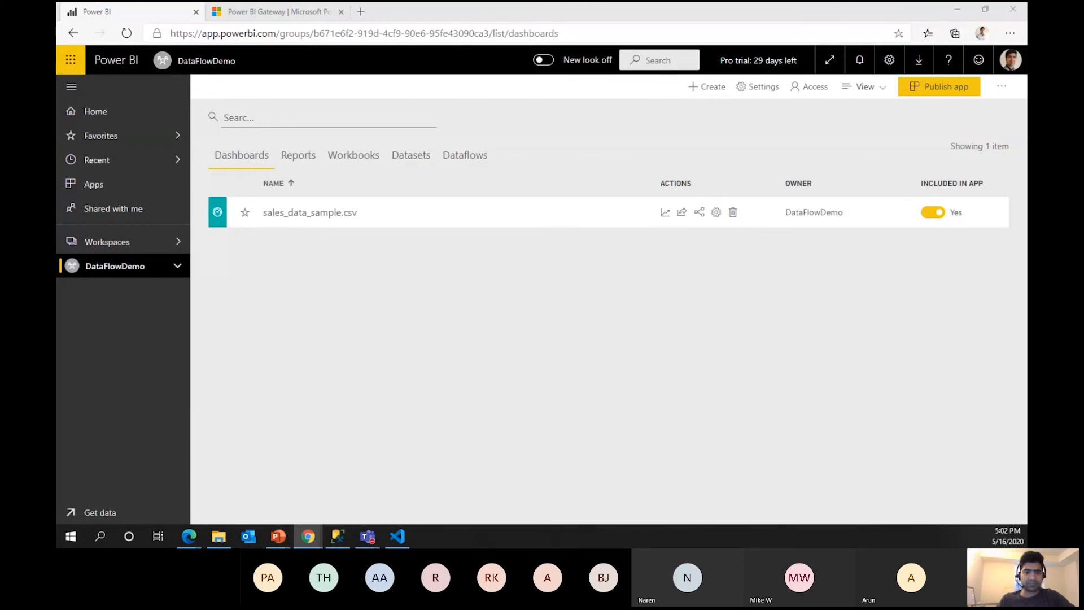
key("alt+Tab")
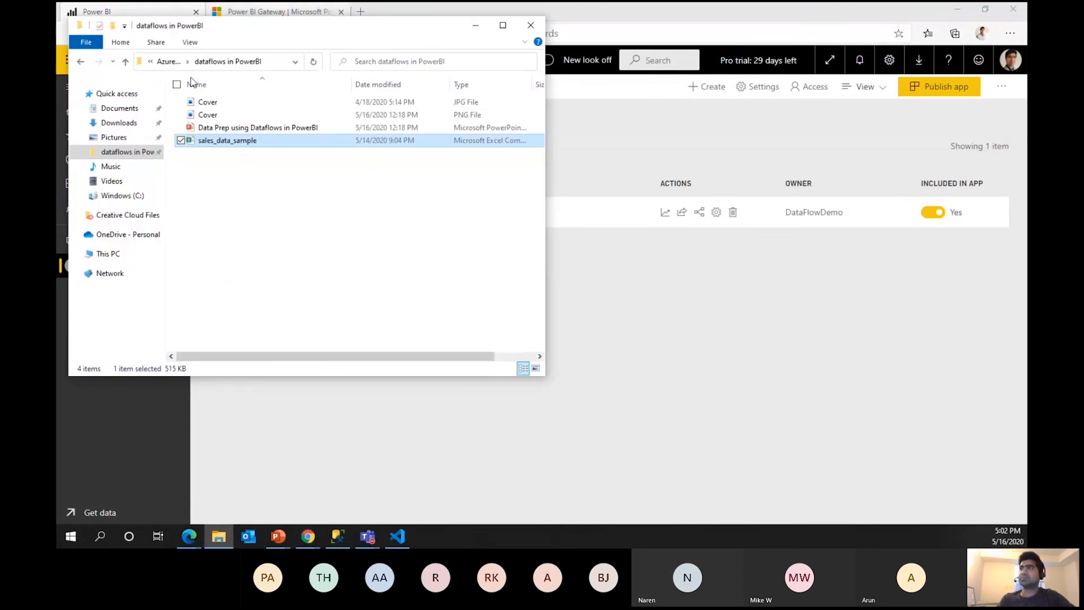
left_click(132, 109)
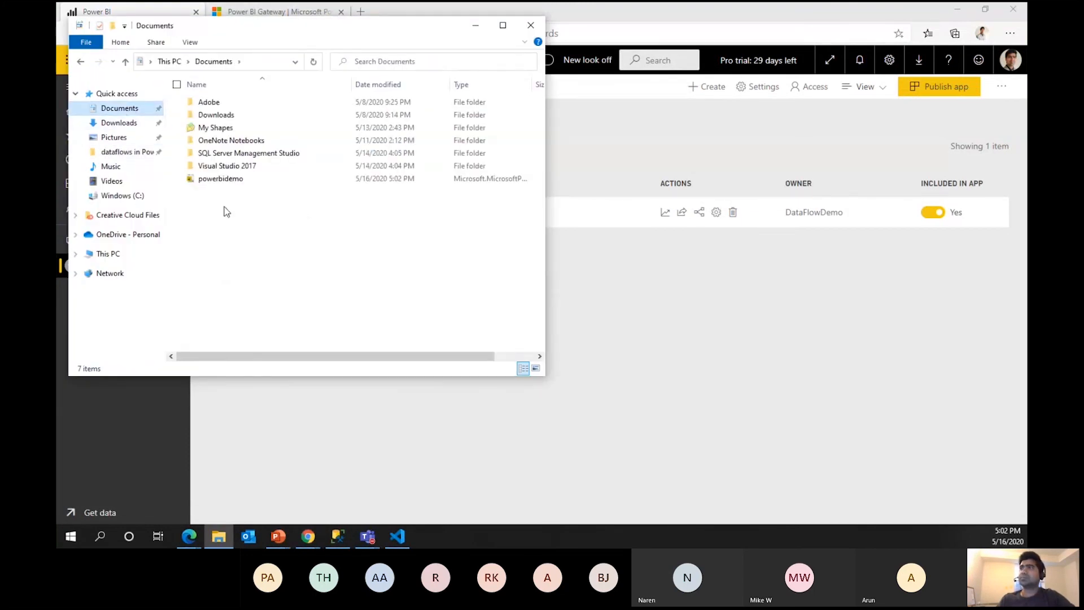
double_click(219, 178)
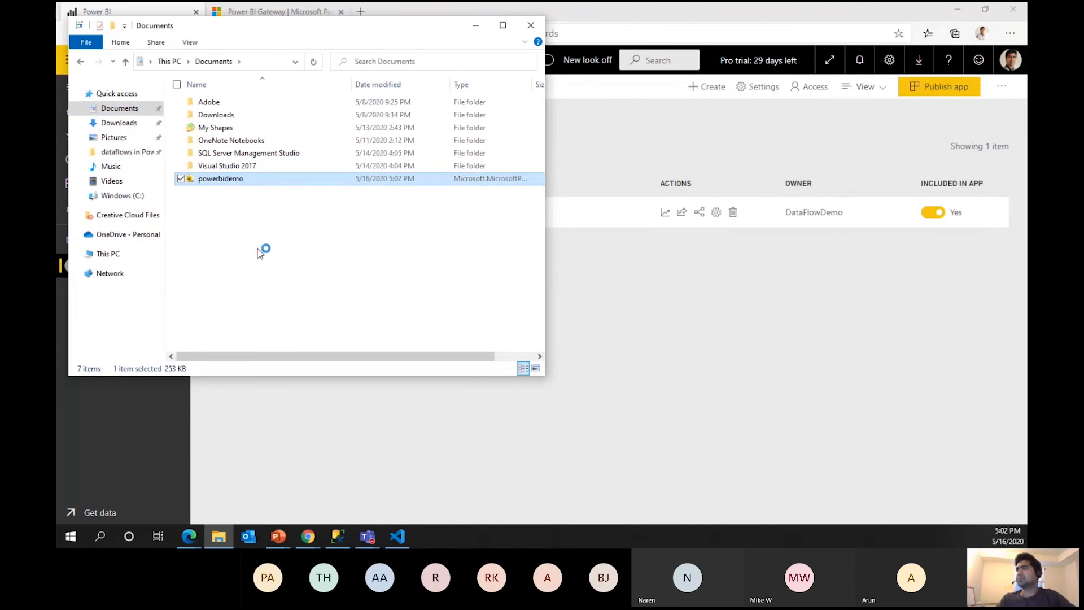
left_click(477, 30)
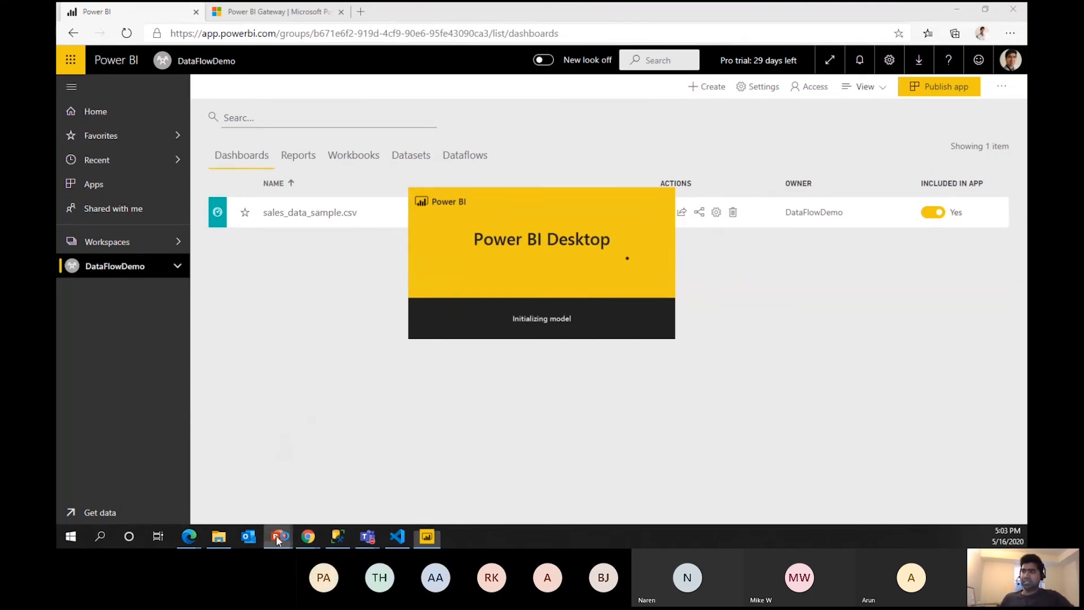
mouse_move(281, 536)
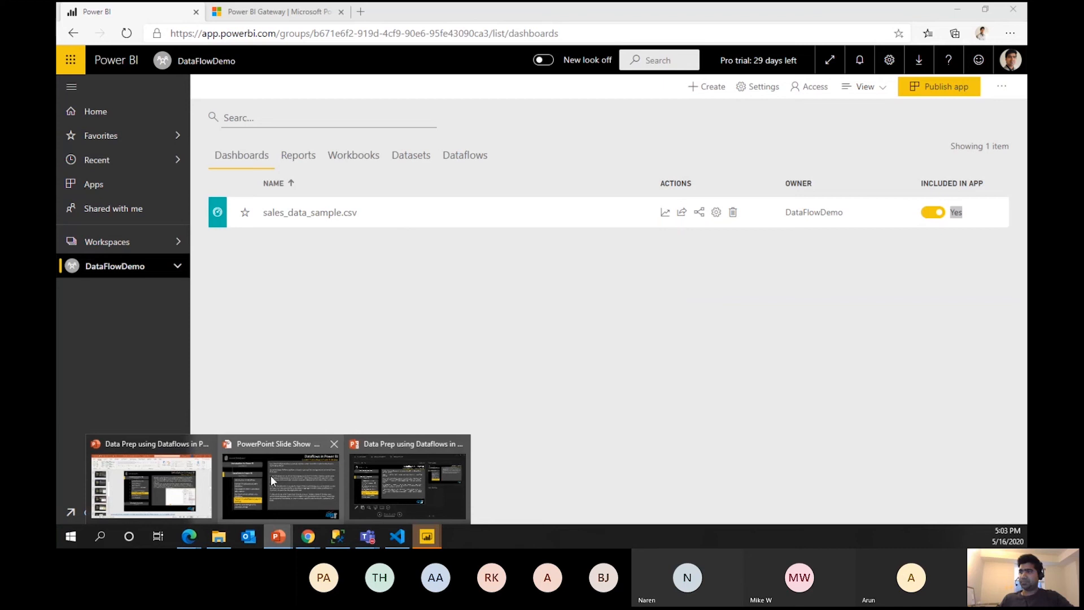
left_click(269, 459)
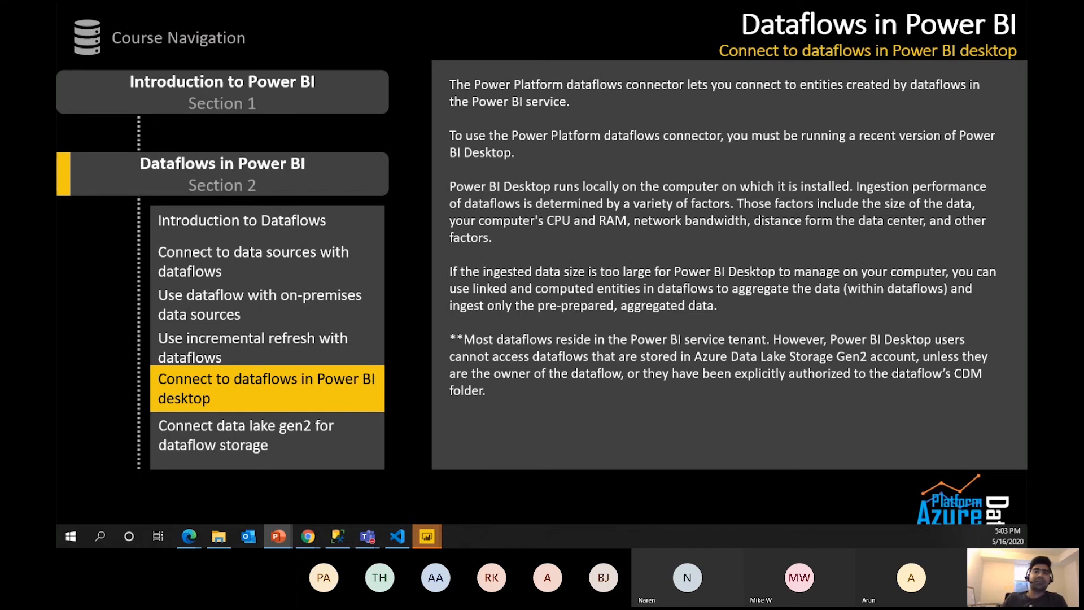
Bring Power BI Desktop forward, dismissing the new ribbon tips and the account details.
mouse_move(429, 535)
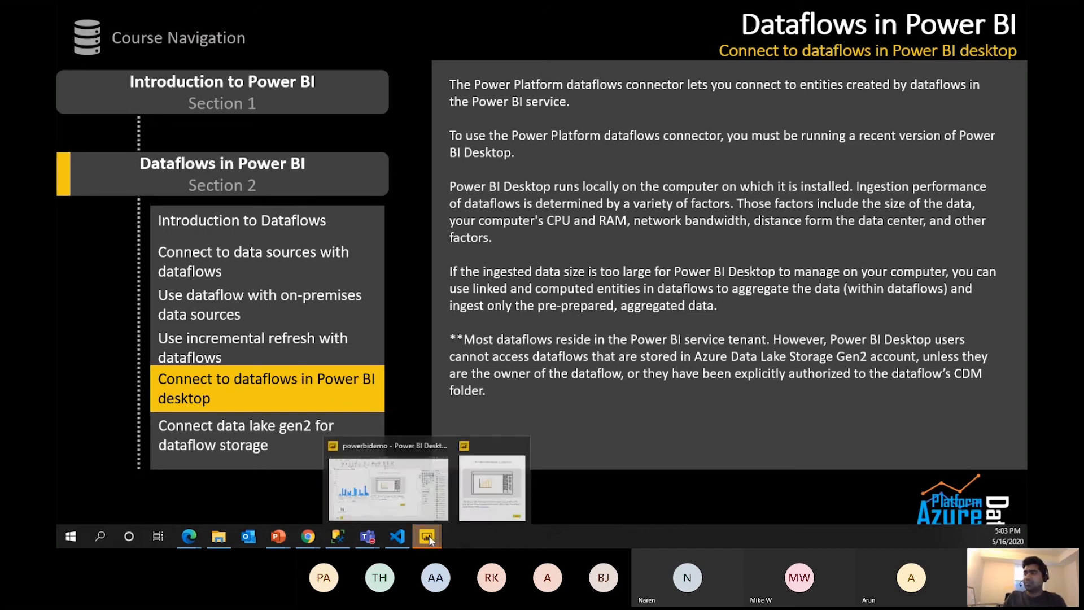
left_click(493, 489)
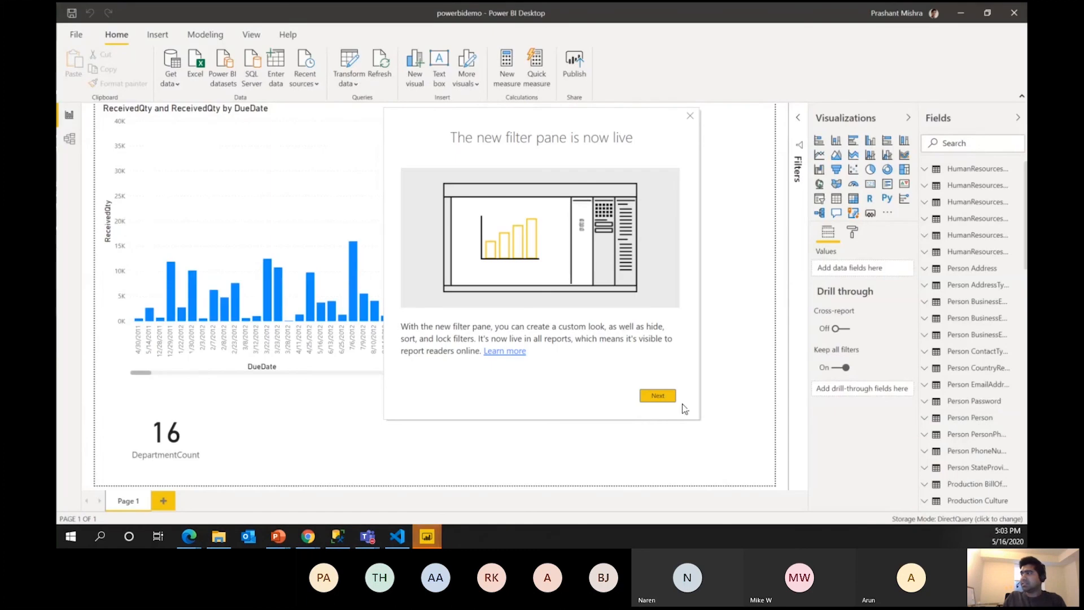
left_click(658, 395)
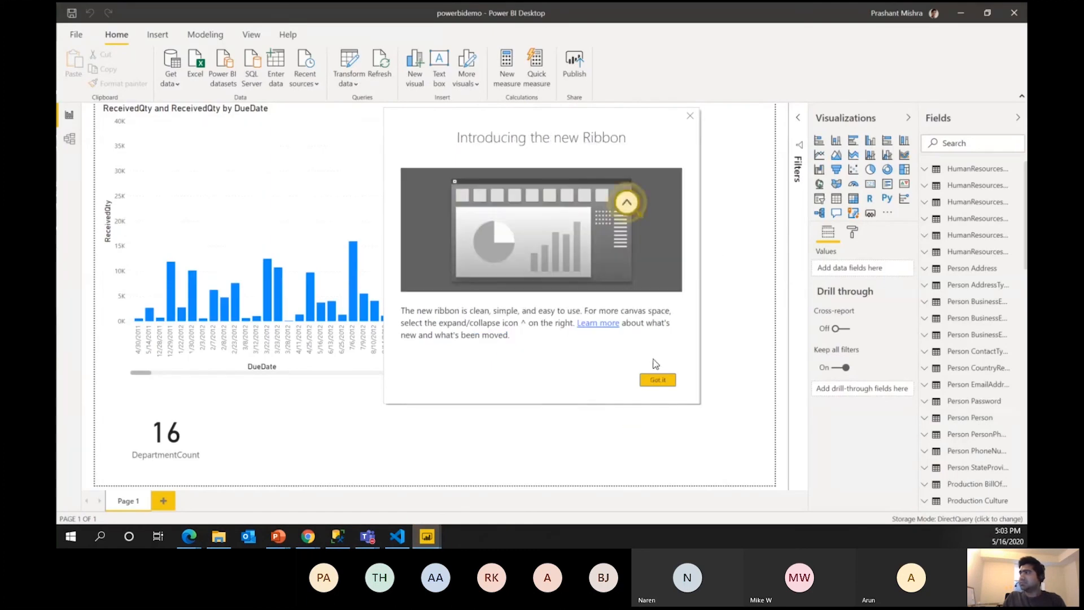
left_click(657, 379)
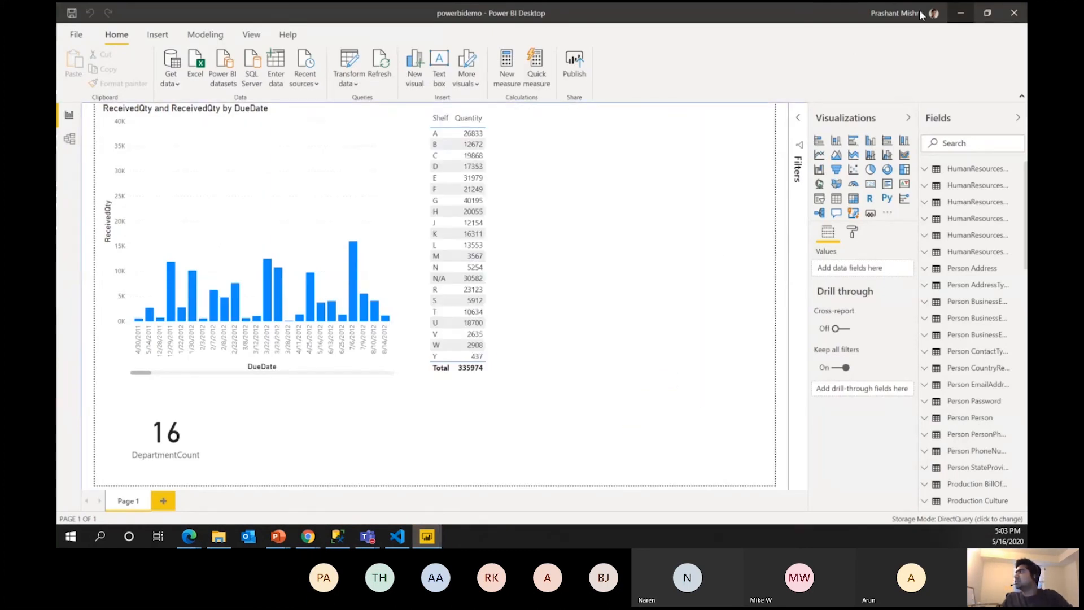
left_click(900, 13)
left_click(742, 201)
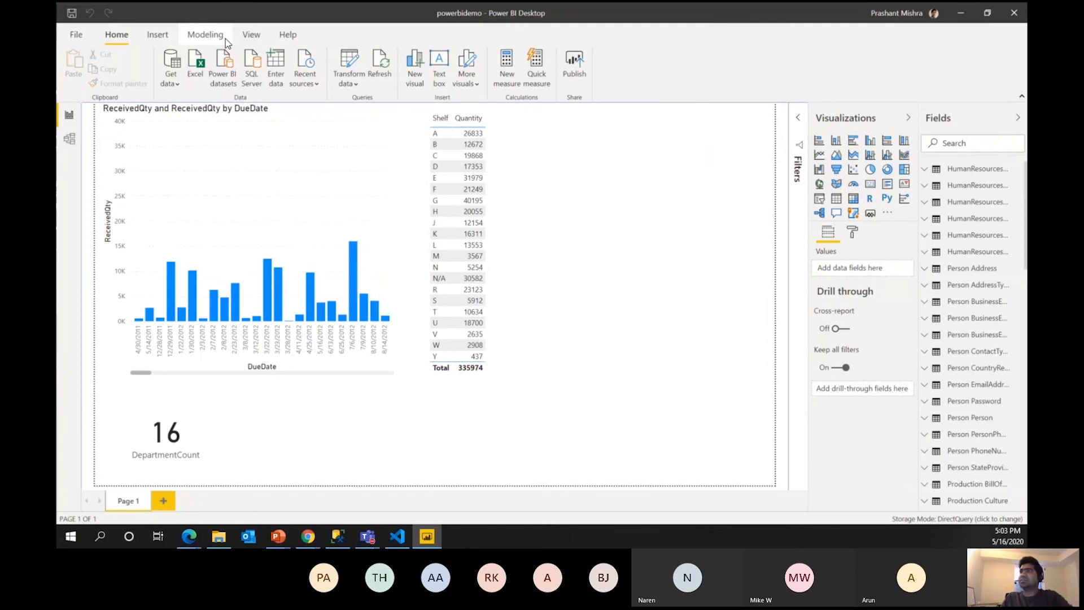
left_click(167, 82)
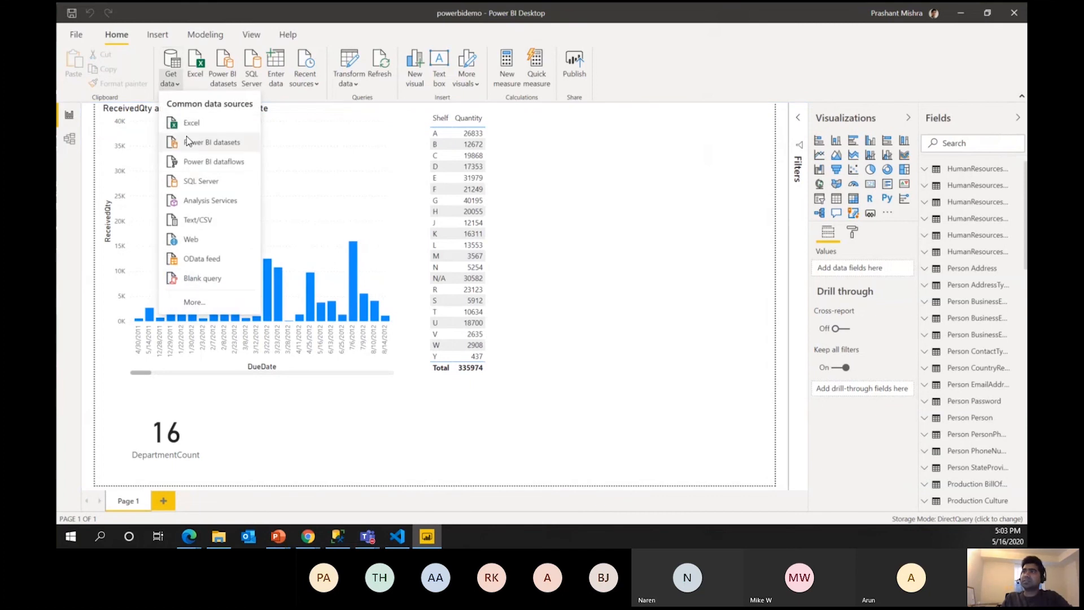
left_click(275, 280)
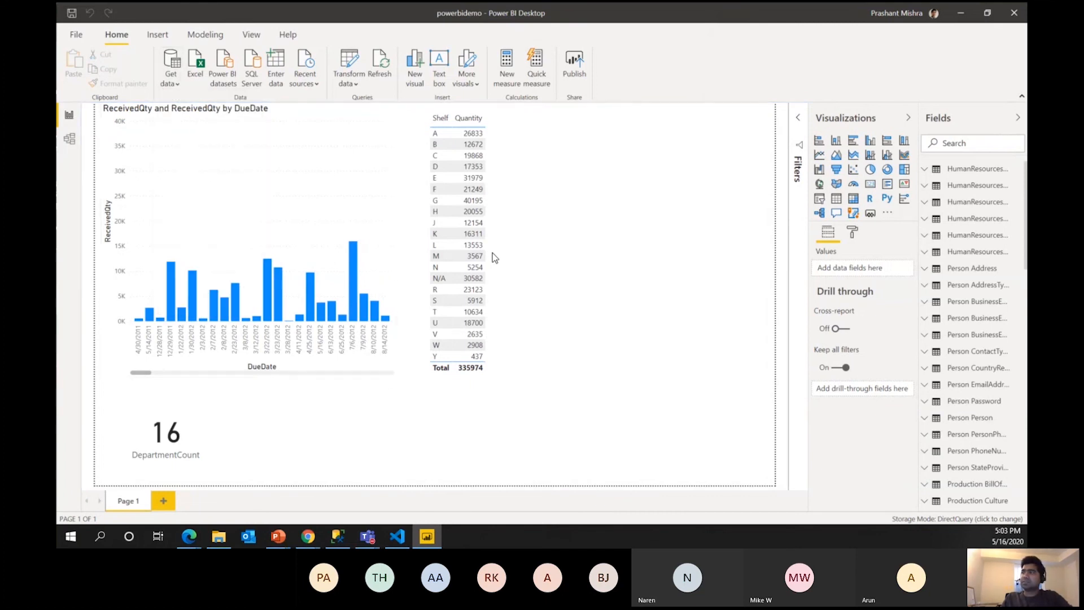
In the dataflows Navigator, expand Cloud + AI TV Worldwide > income and preview the Query table.
left_click(435, 249)
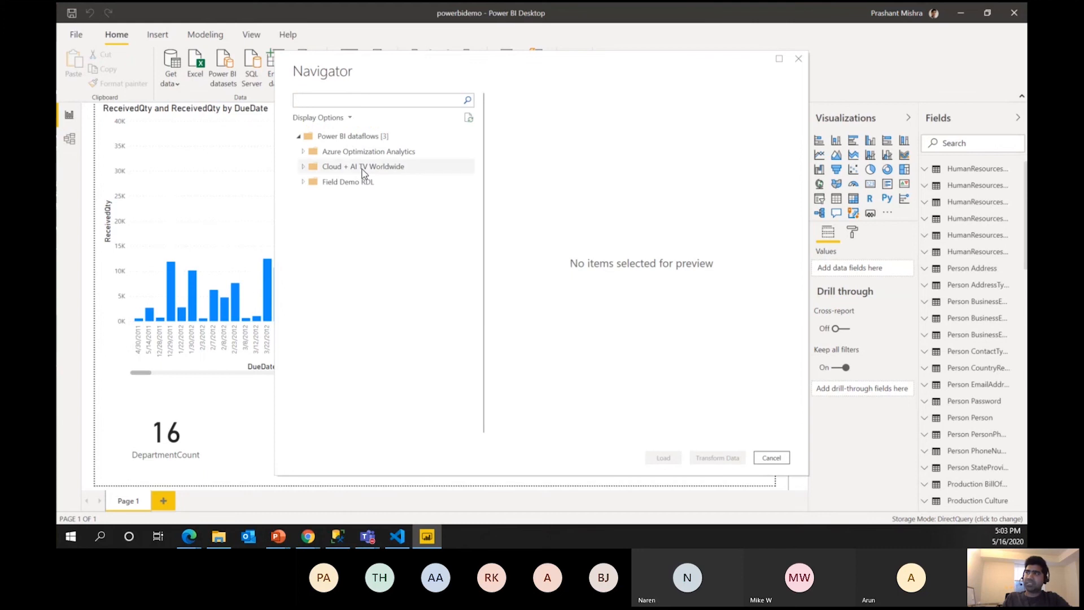
left_click(347, 151)
left_click(317, 168)
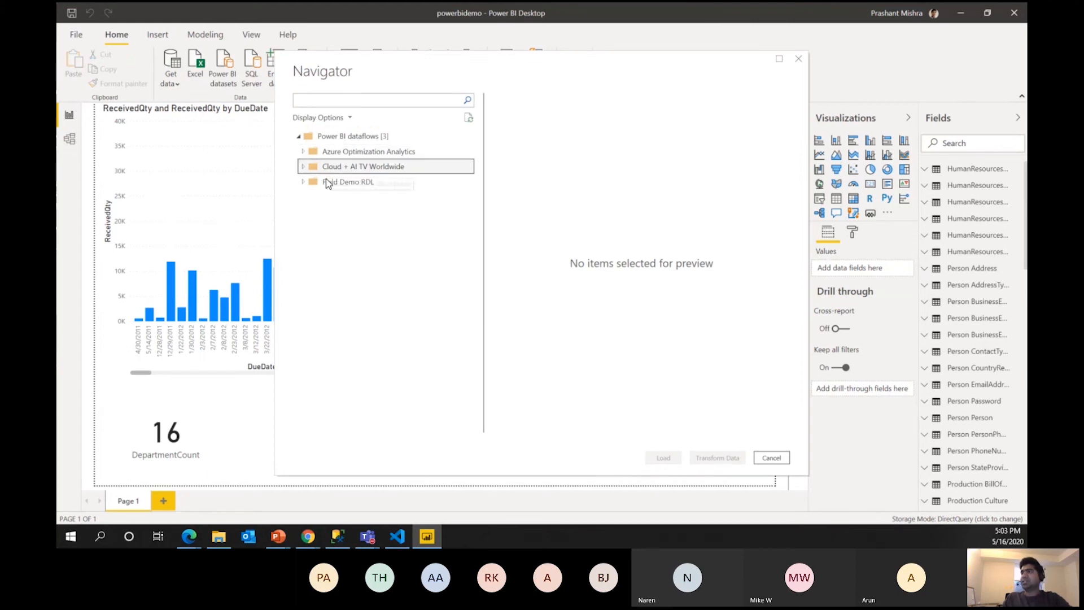
left_click(326, 179)
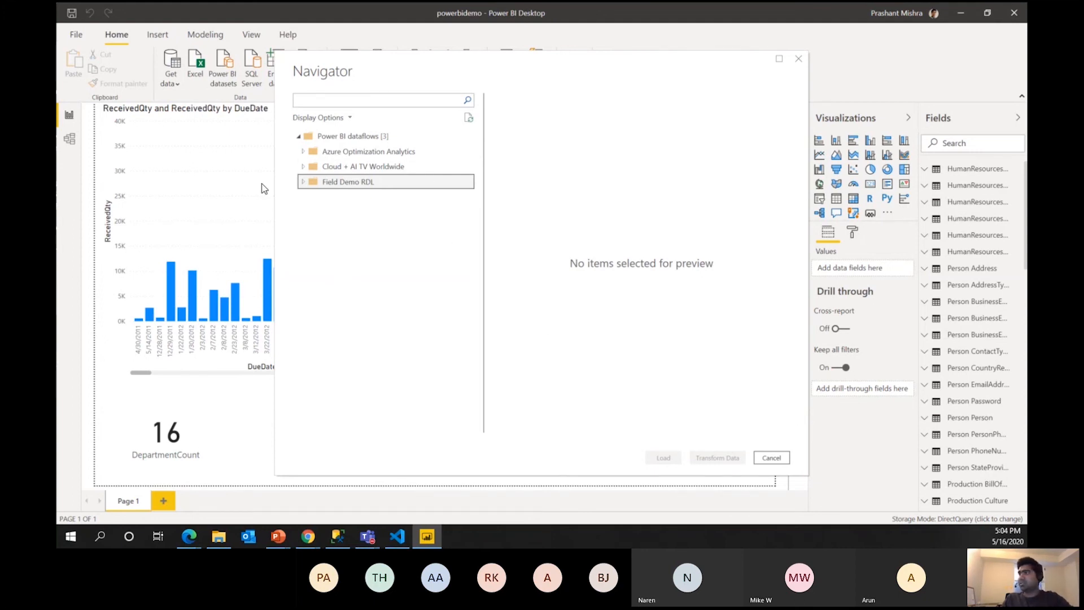
left_click(415, 152)
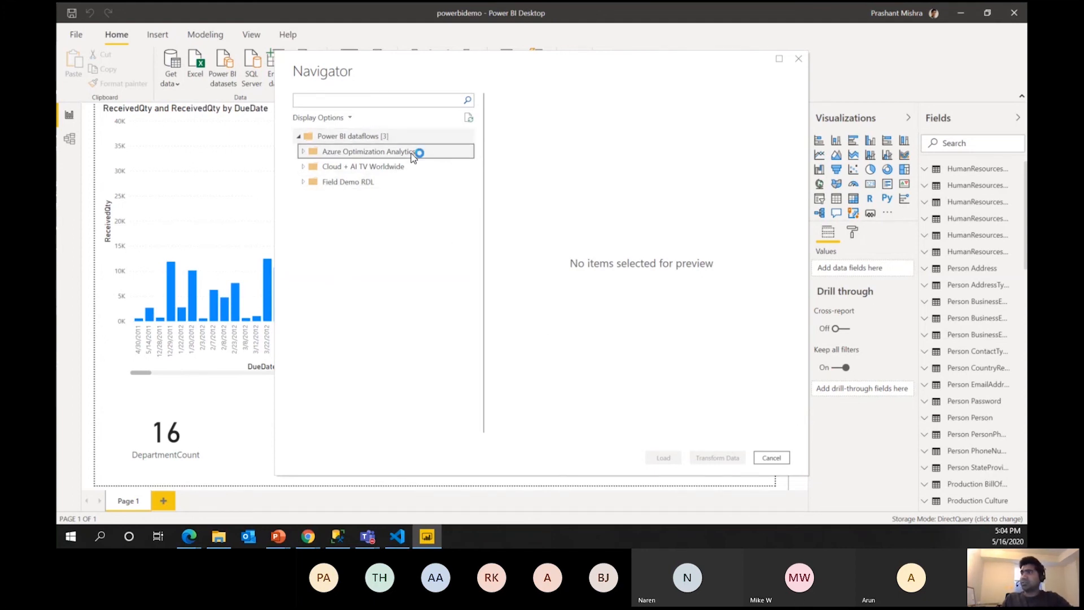
left_click(304, 168)
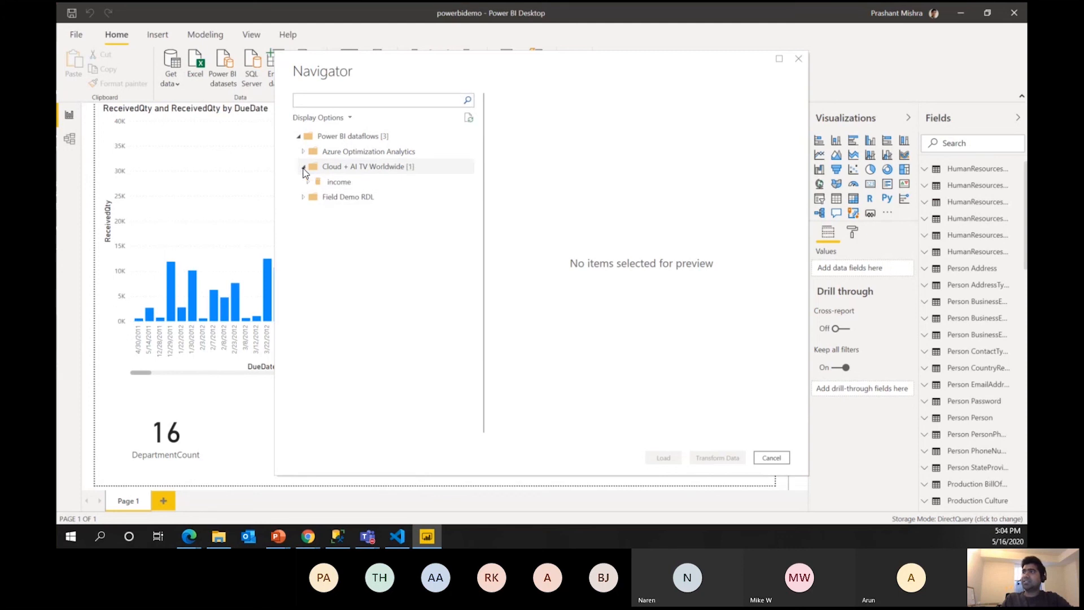
left_click(308, 181)
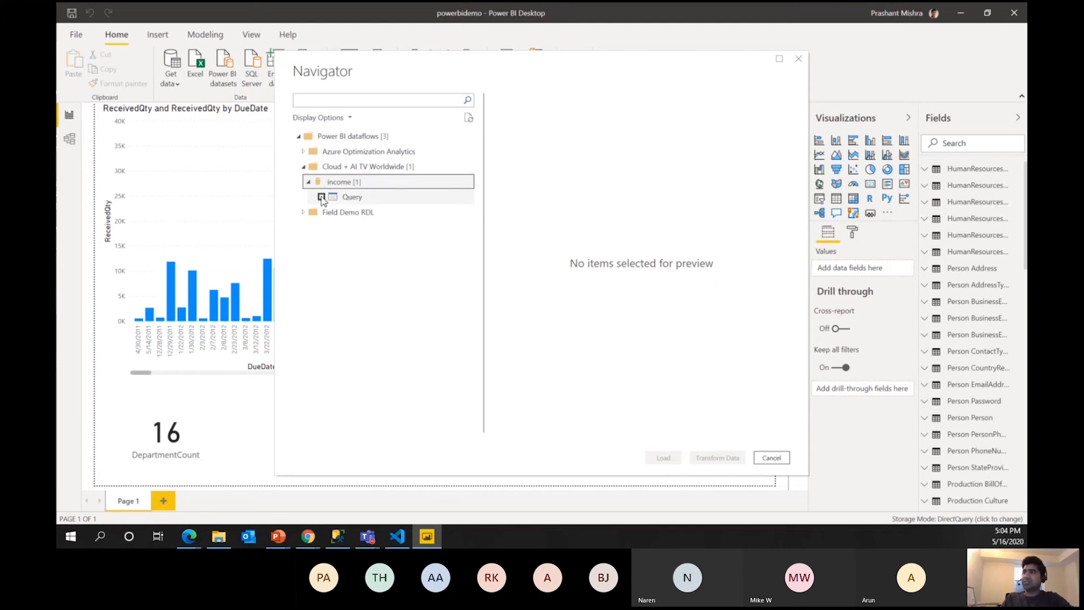
left_click(321, 197)
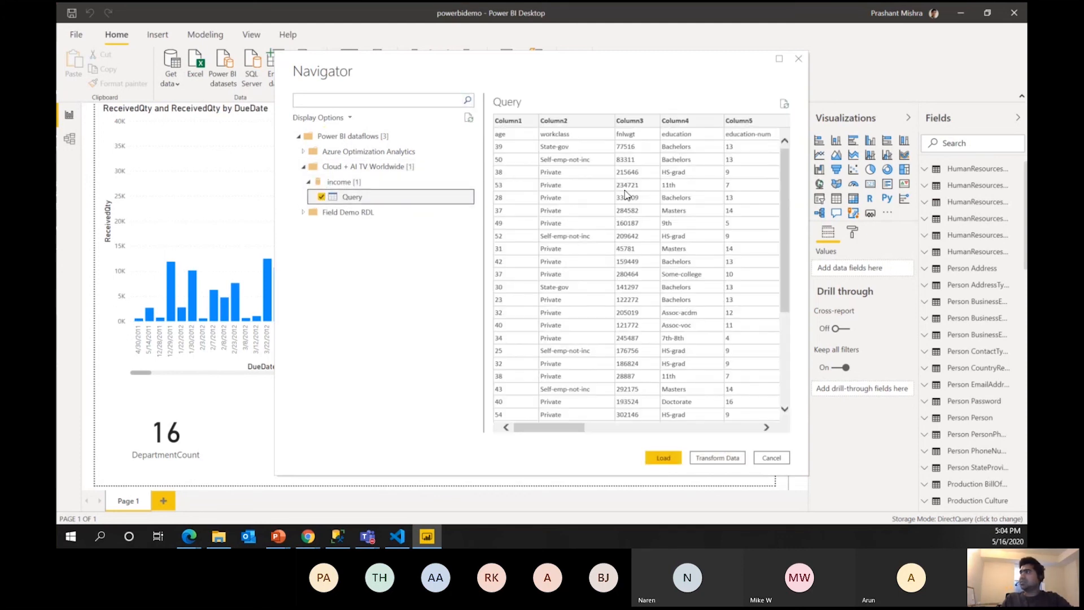
Load the income Query table and expand its columns in the Fields pane.
left_click(665, 458)
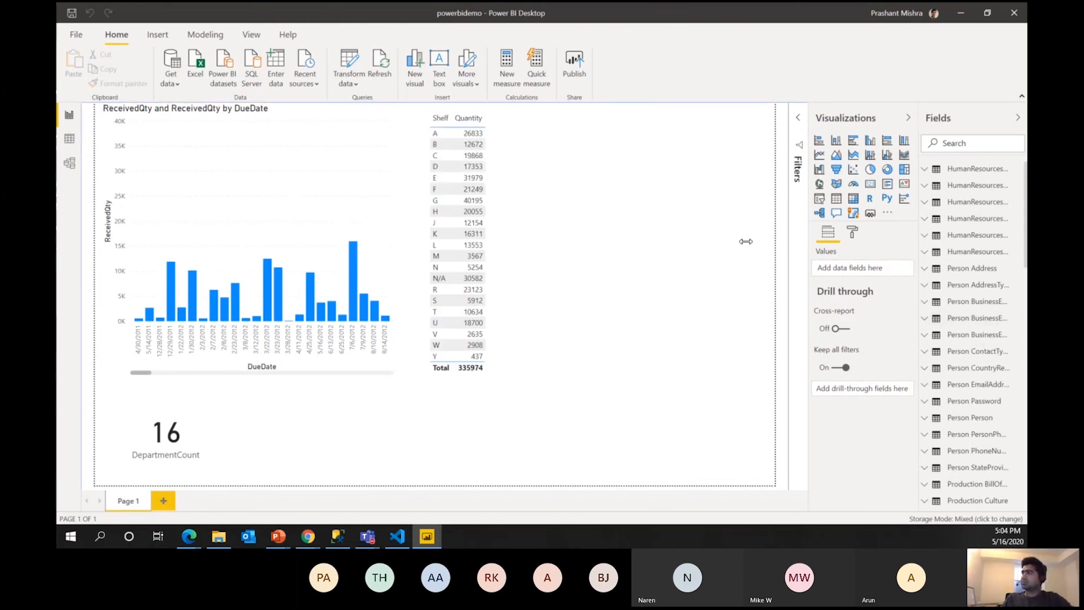
scroll(991, 405, "down", 1)
scroll(991, 405, "down", 15)
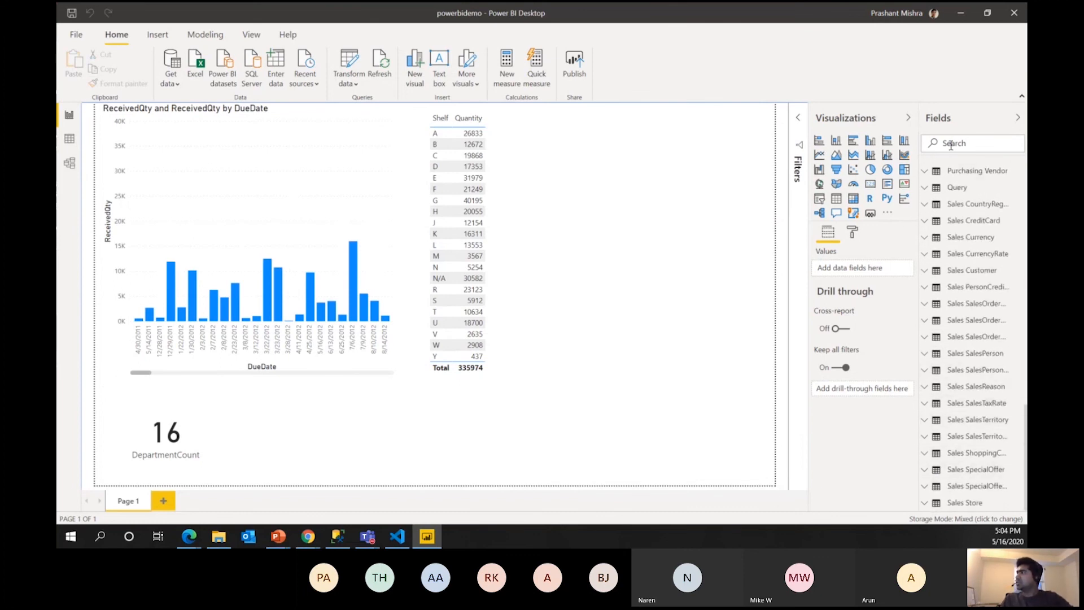
left_click(959, 190)
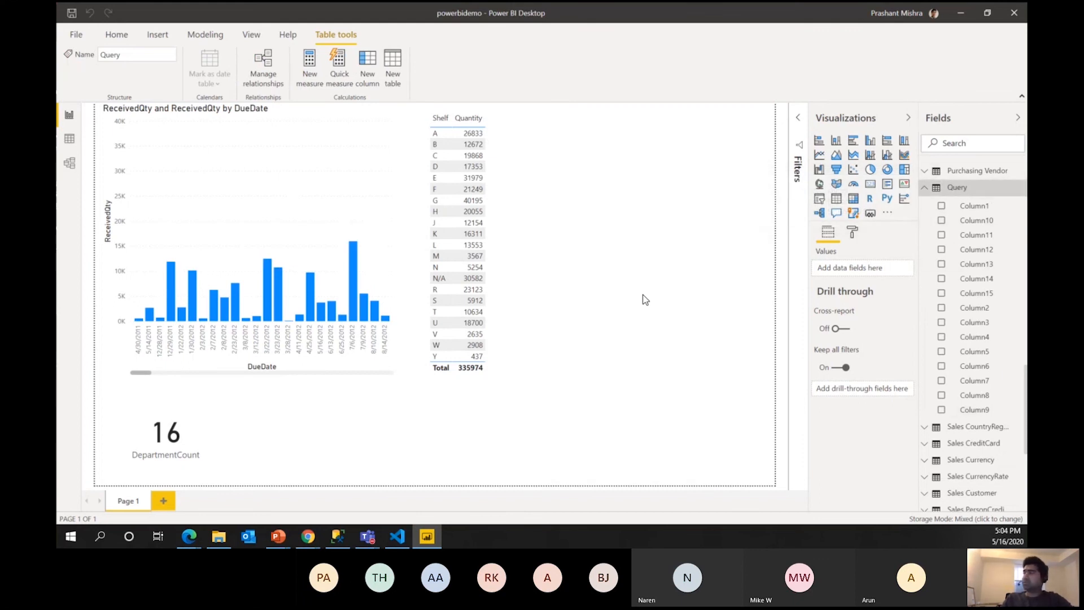
Add a widened table showing Column1 and Column10–Column14, then begin publishing the report.
left_click(705, 232)
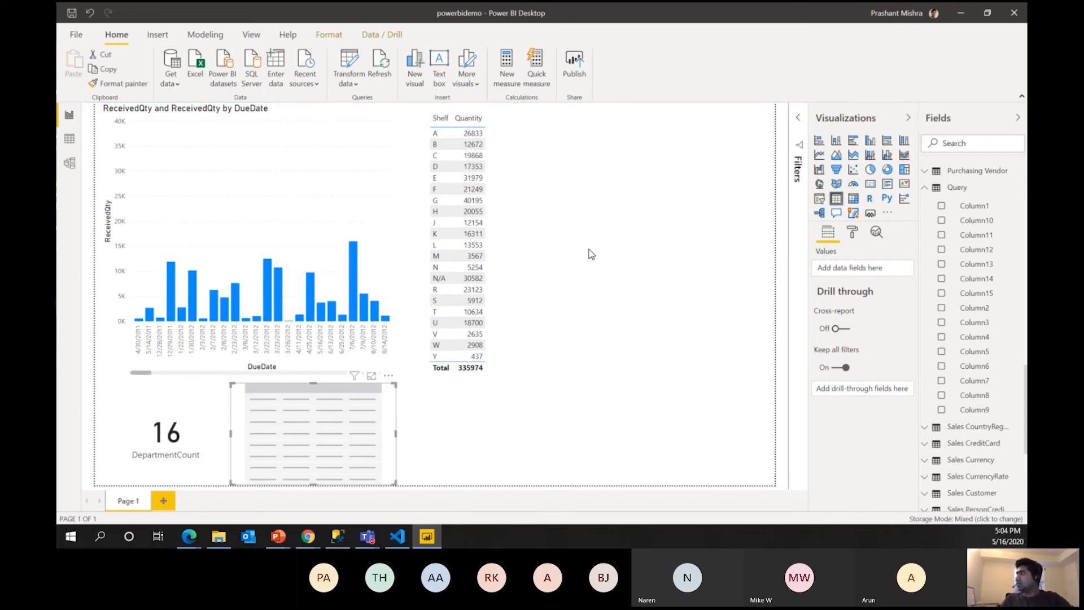
left_click(941, 207)
left_click(941, 220)
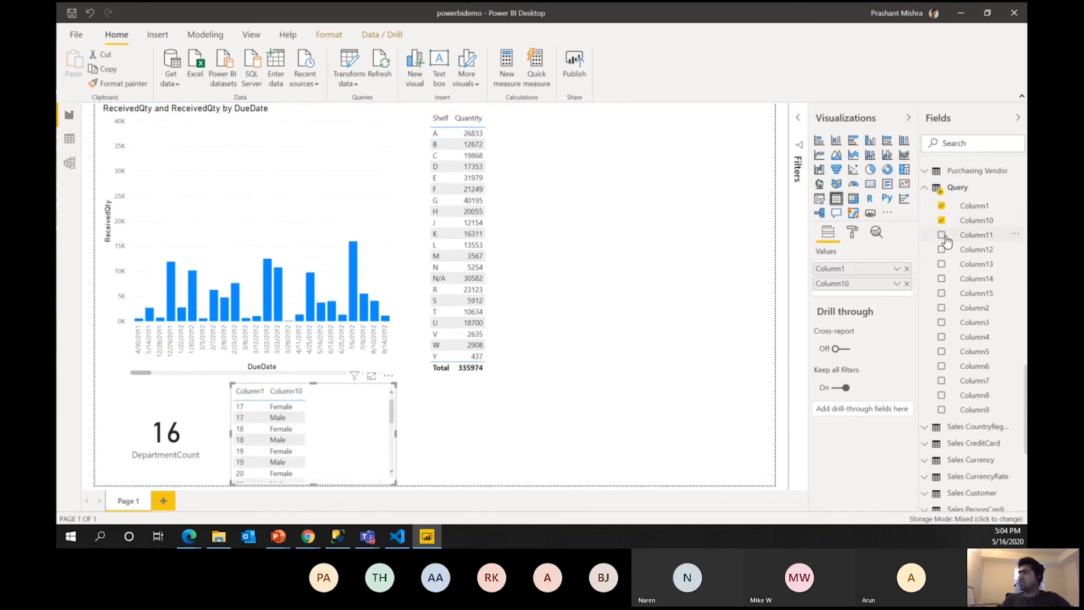
left_click(941, 235)
left_click(941, 249)
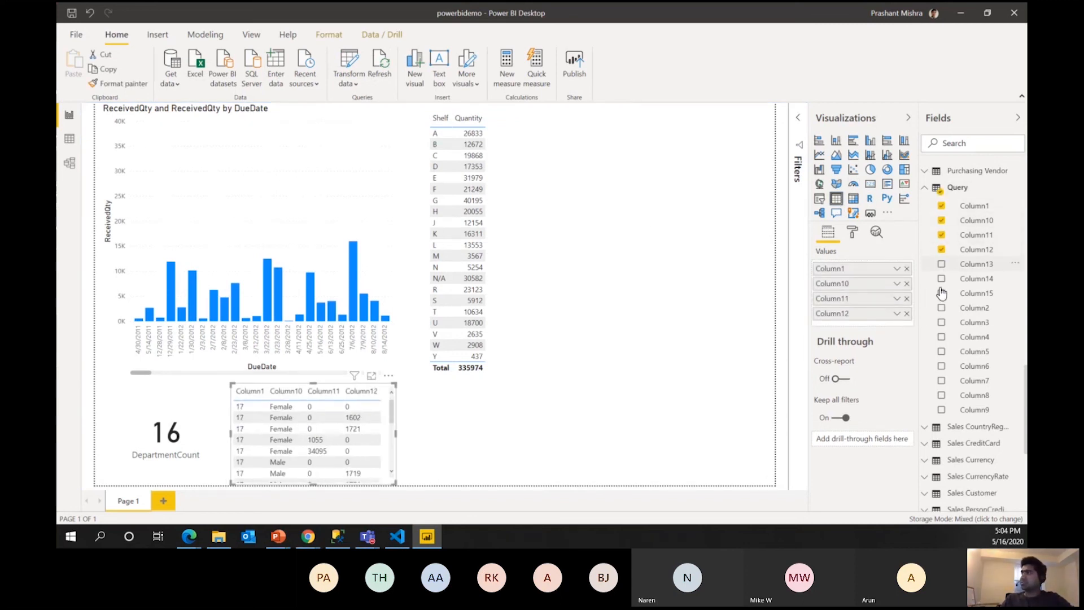
left_click(941, 267)
left_click(941, 279)
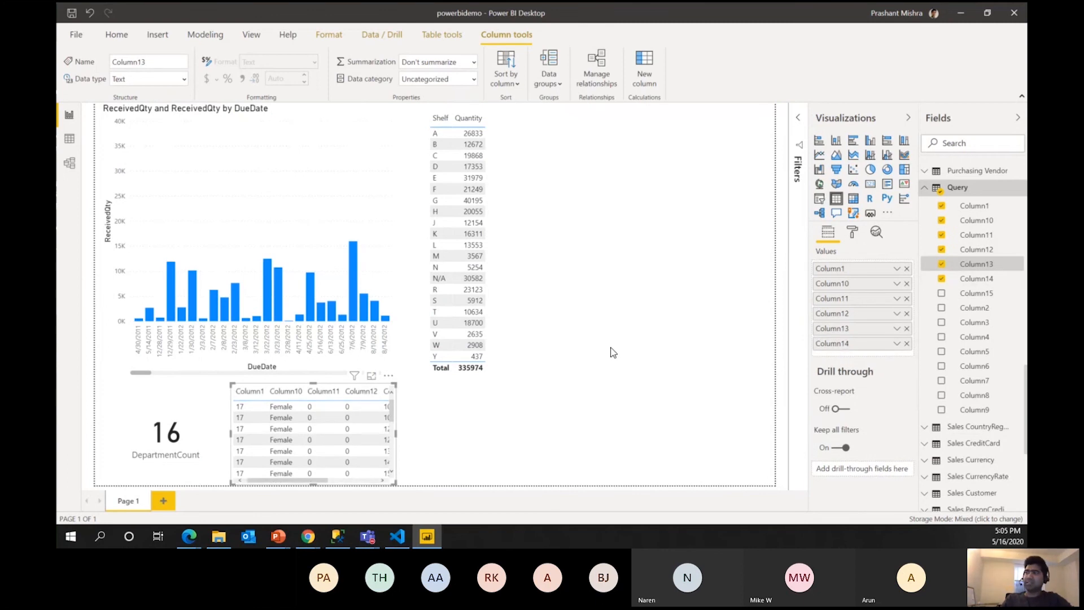
left_click_drag(395, 434, 531, 473)
left_click(640, 245)
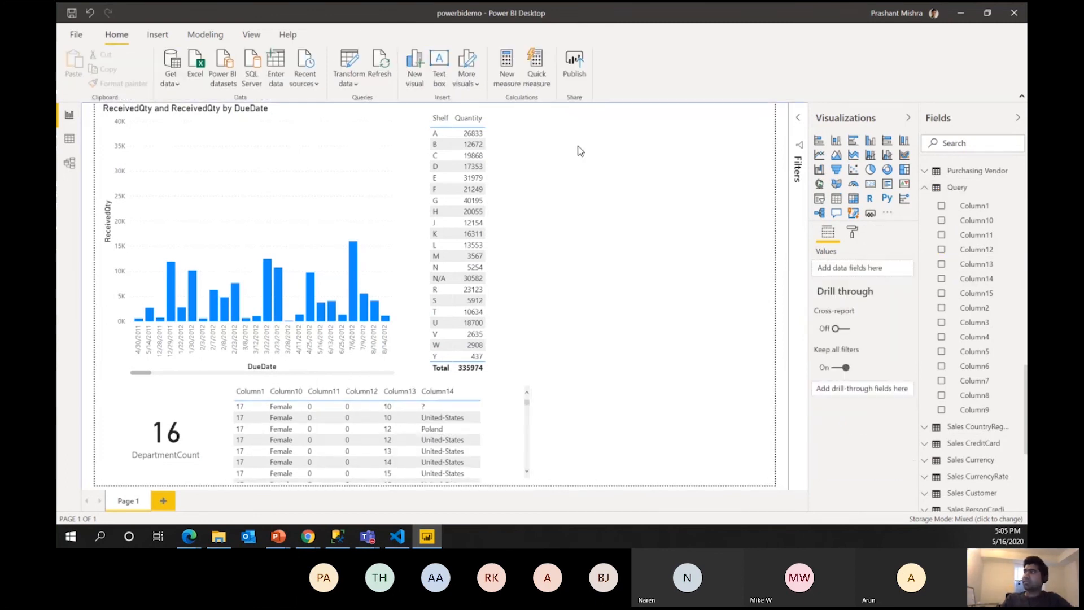
left_click(580, 62)
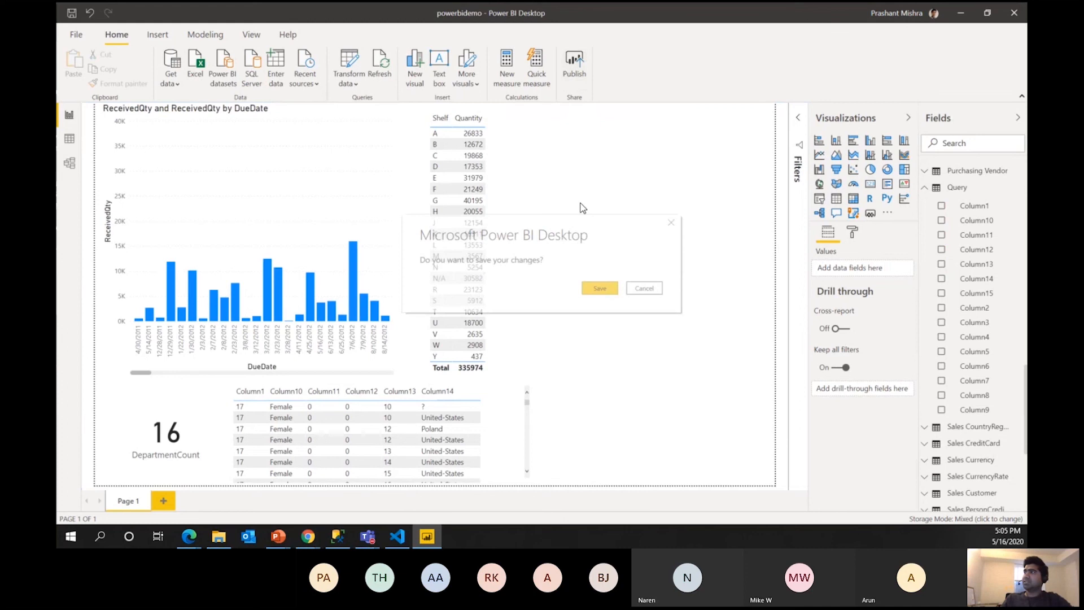
Save powerbidemo.pbix and publish it to azuredataplatform.com, replacing the existing powerbidemo dataset.
left_click(597, 292)
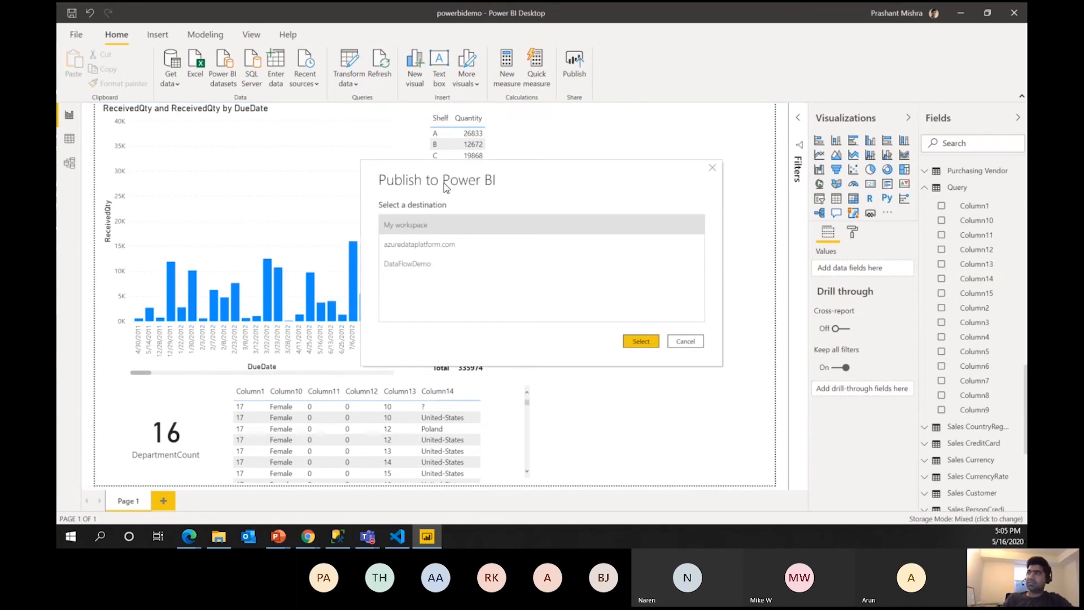
left_click(429, 245)
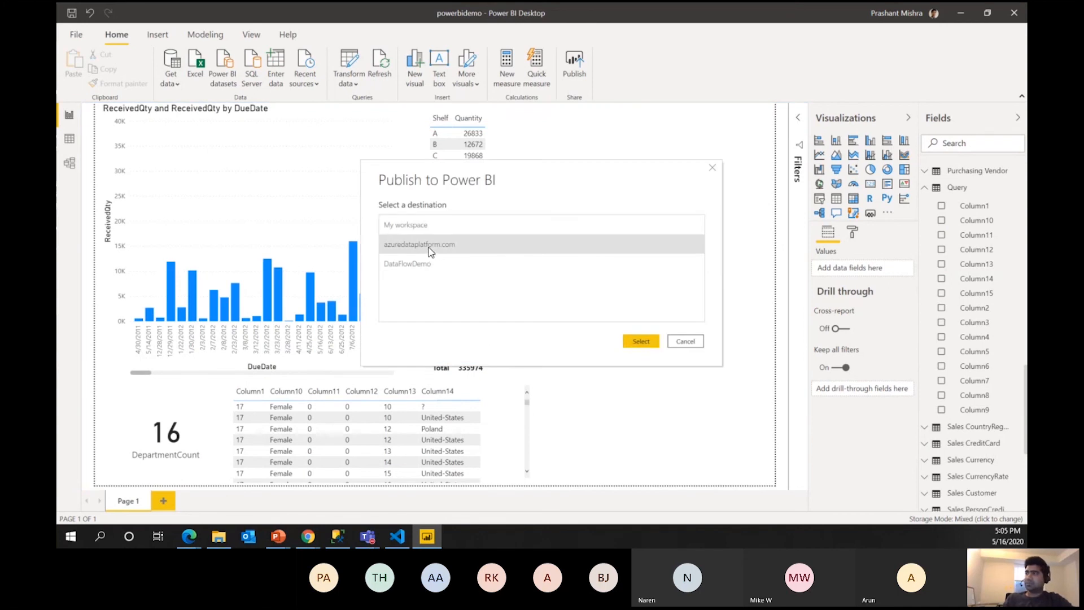
left_click(640, 342)
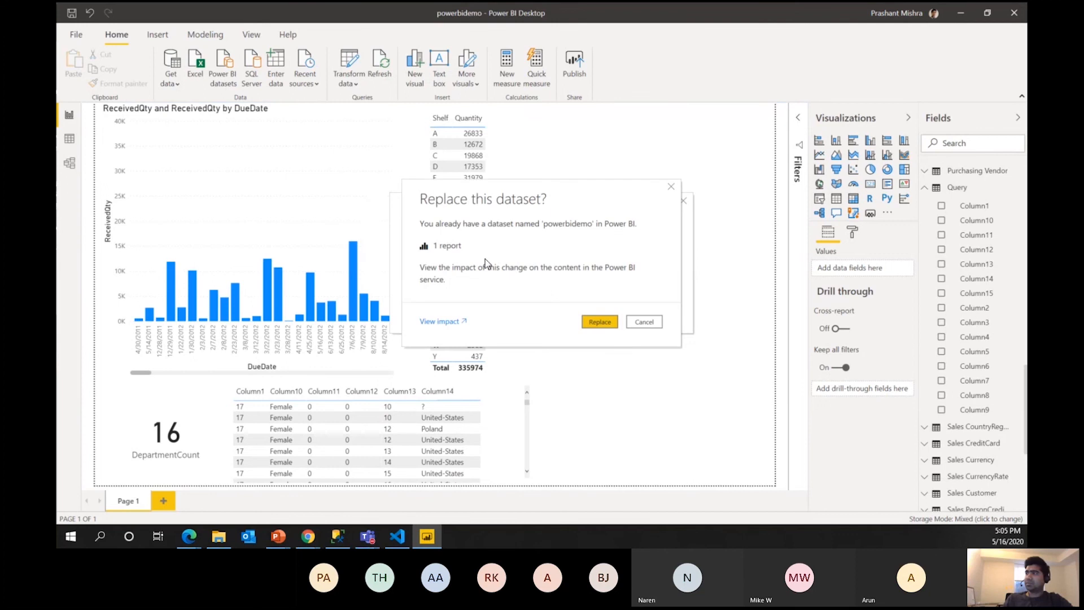
left_click(600, 322)
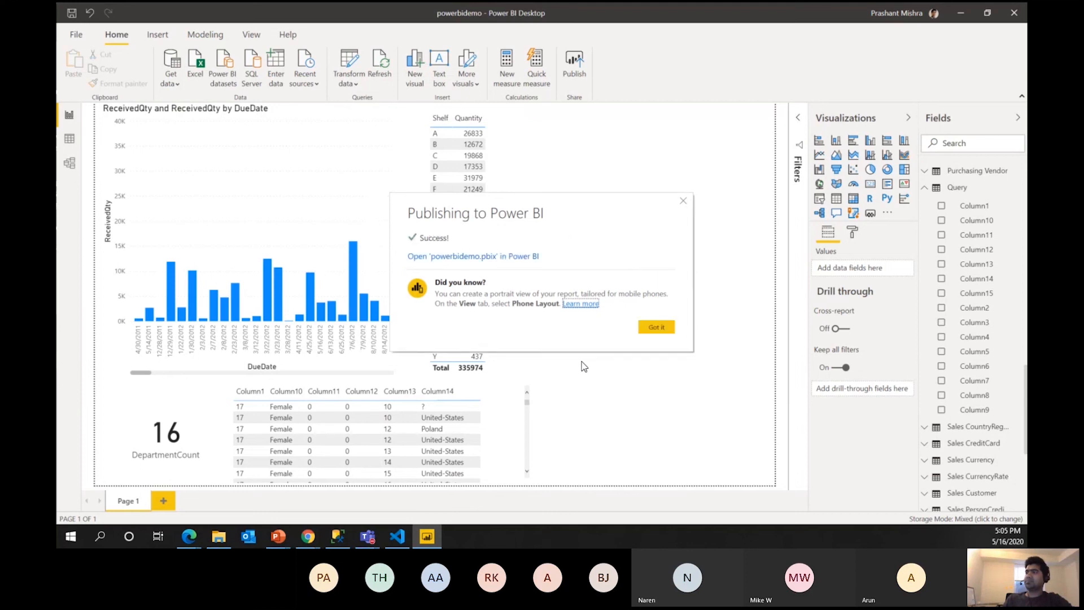
left_click(672, 327)
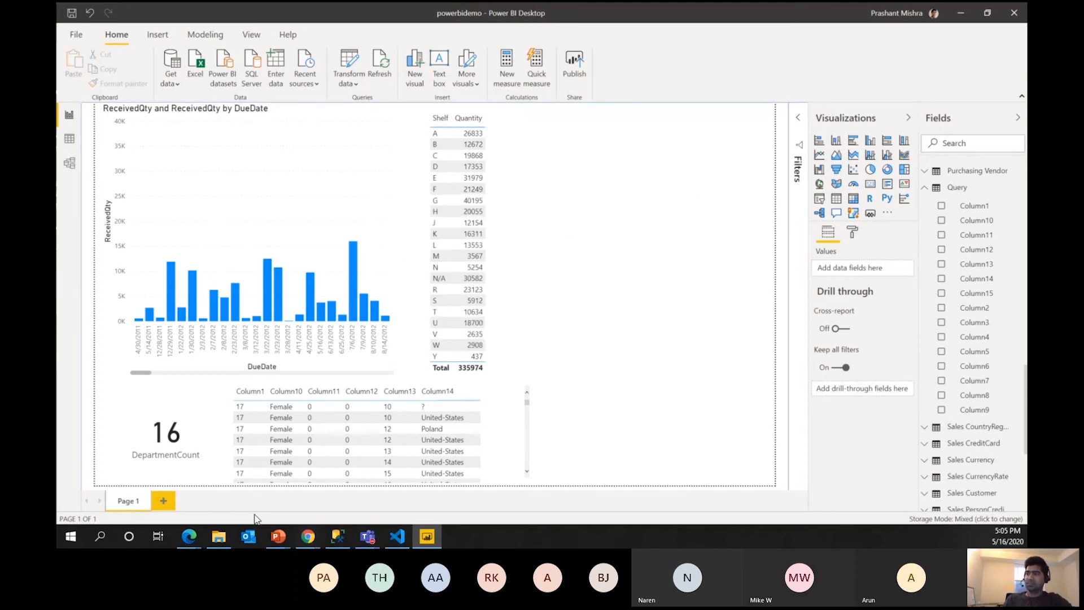
In the browser, open the published powerbidemo report in the azuredataplatform.com workspace.
mouse_move(189, 542)
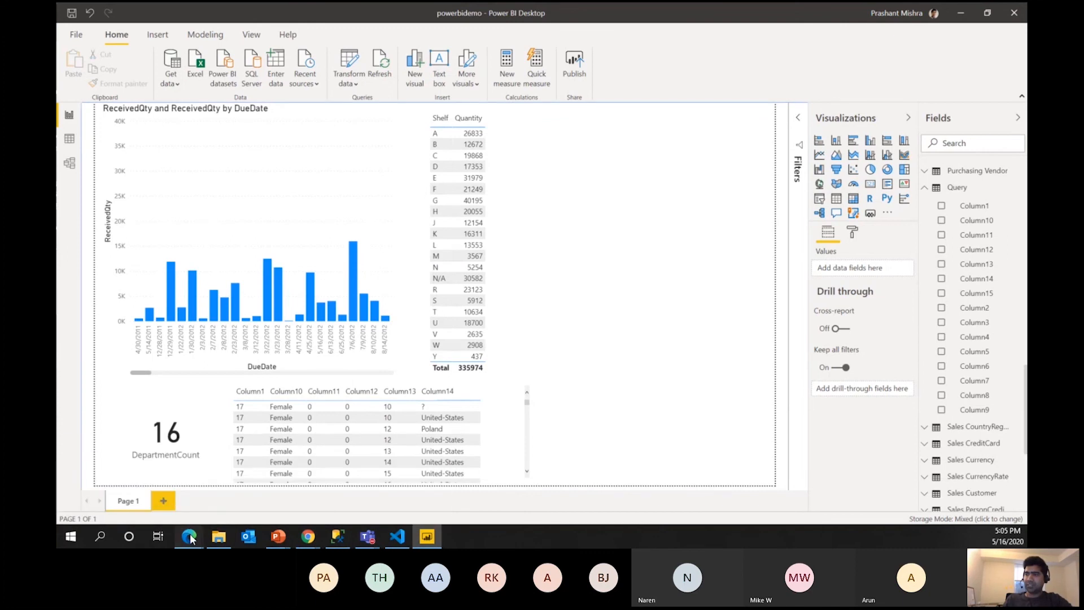
mouse_move(250, 502)
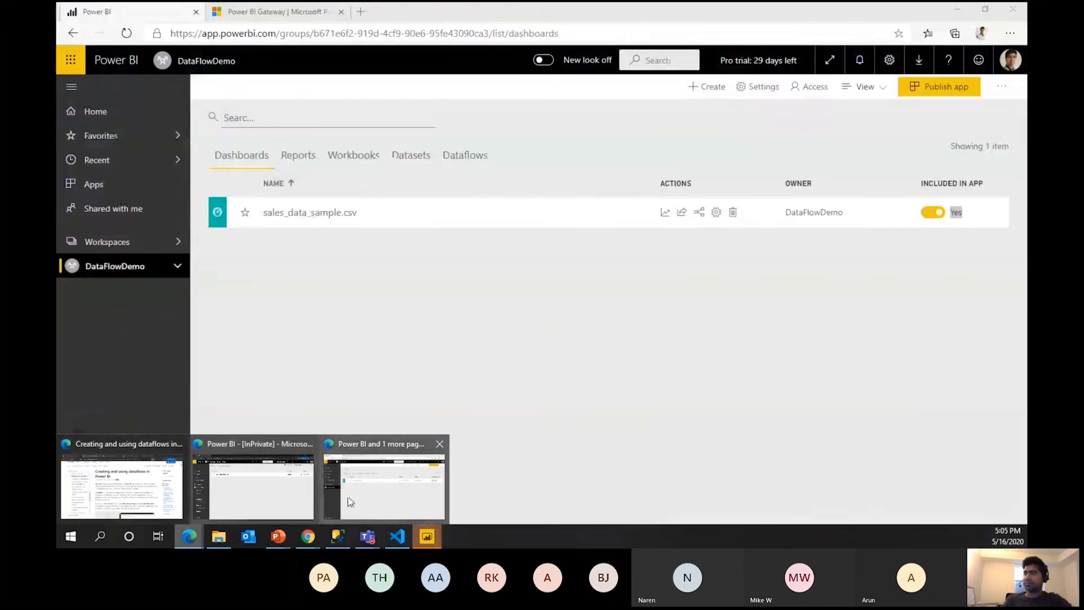
left_click(348, 496)
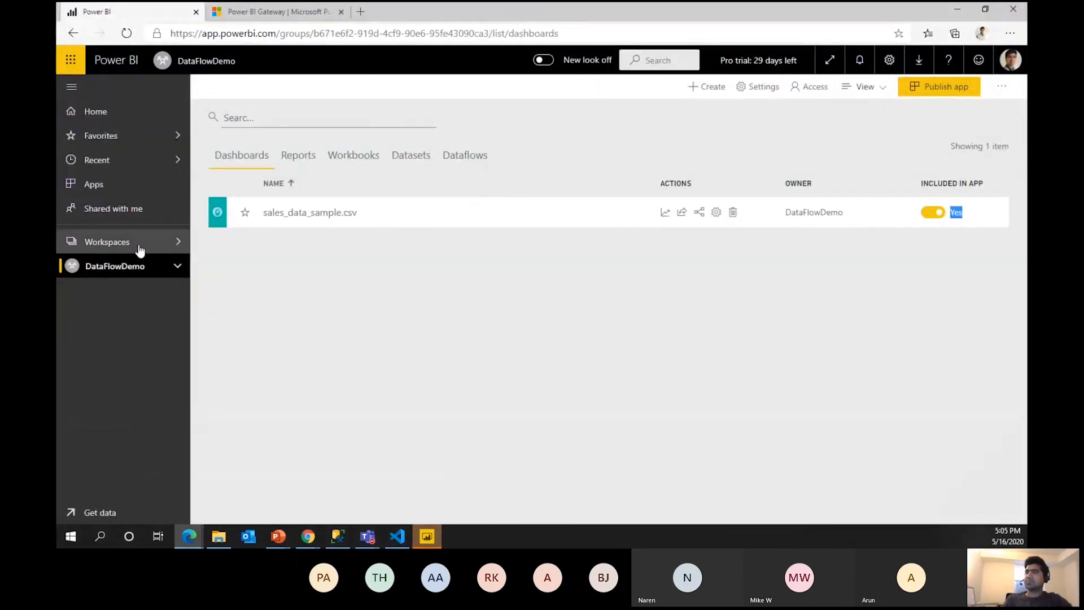
left_click(138, 248)
left_click(262, 163)
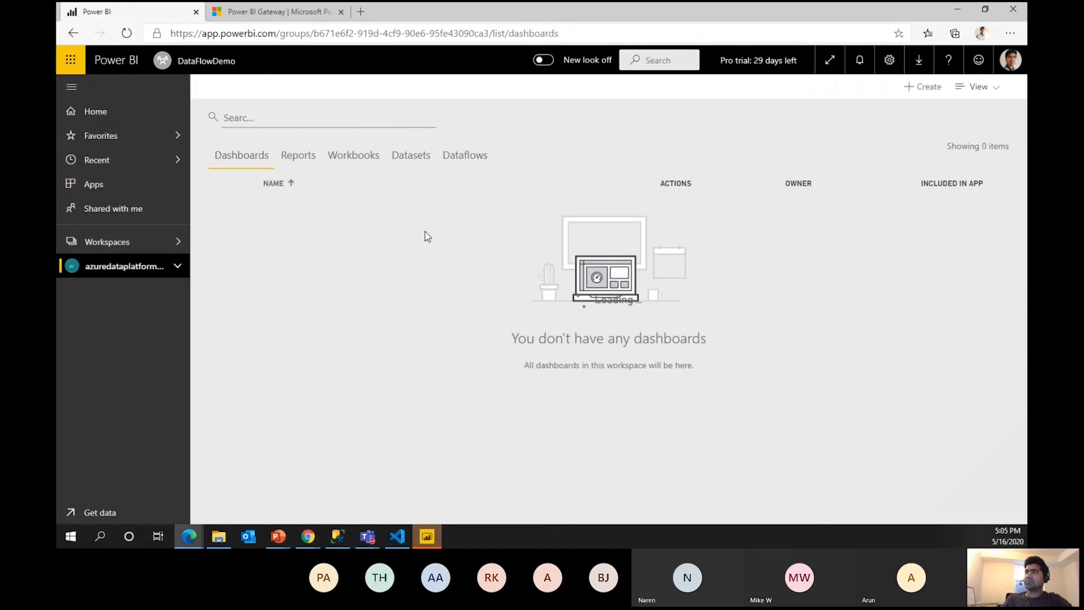
left_click(299, 155)
left_click(297, 213)
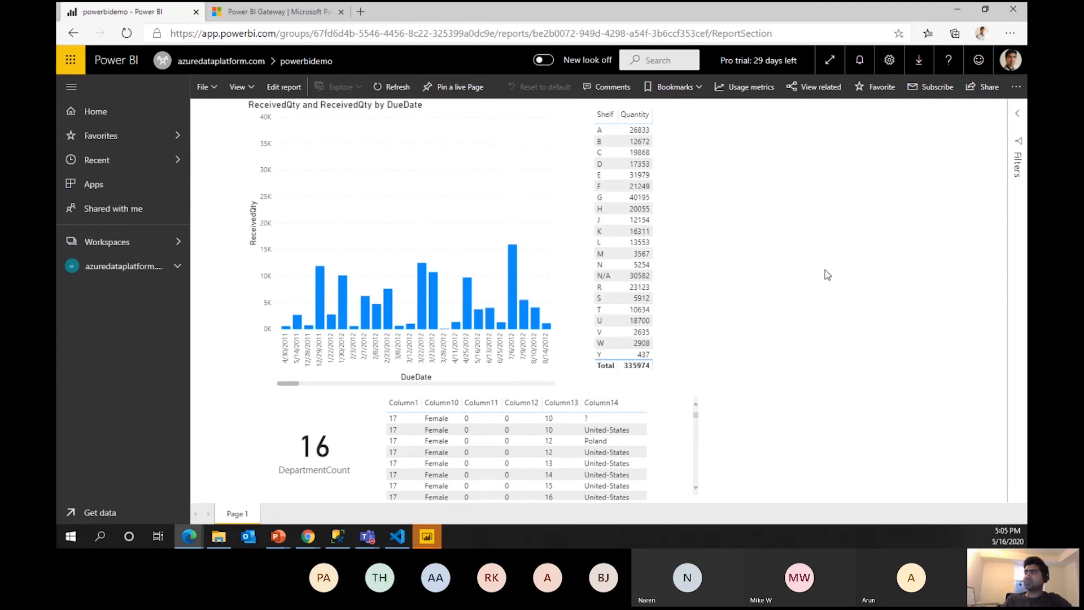
List the dataflows of azuredataplatform.com, then of the DataFlowDemo workspace.
left_click(243, 61)
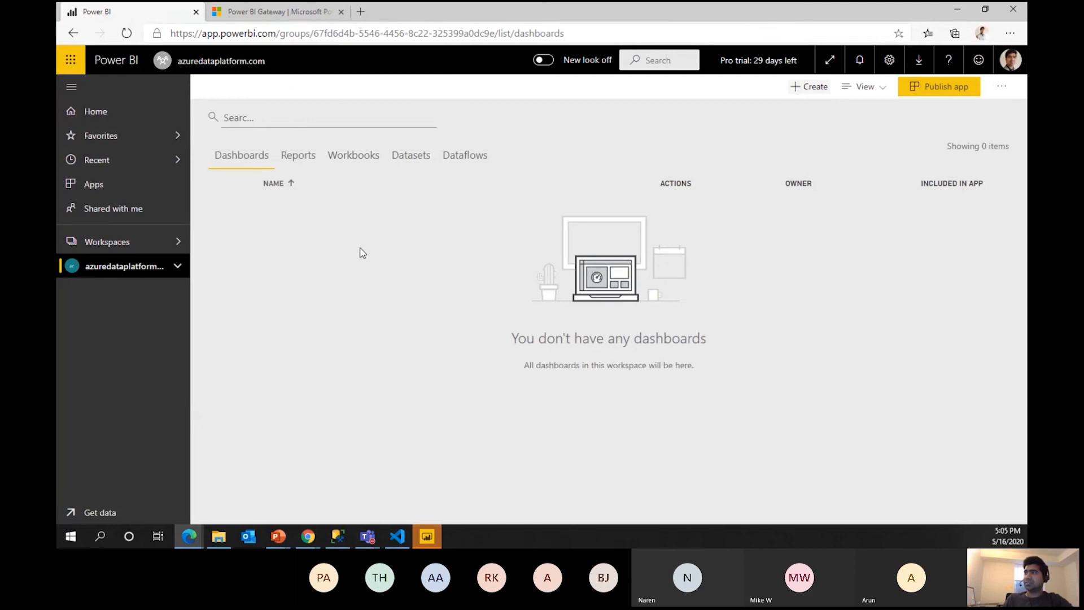
left_click(463, 164)
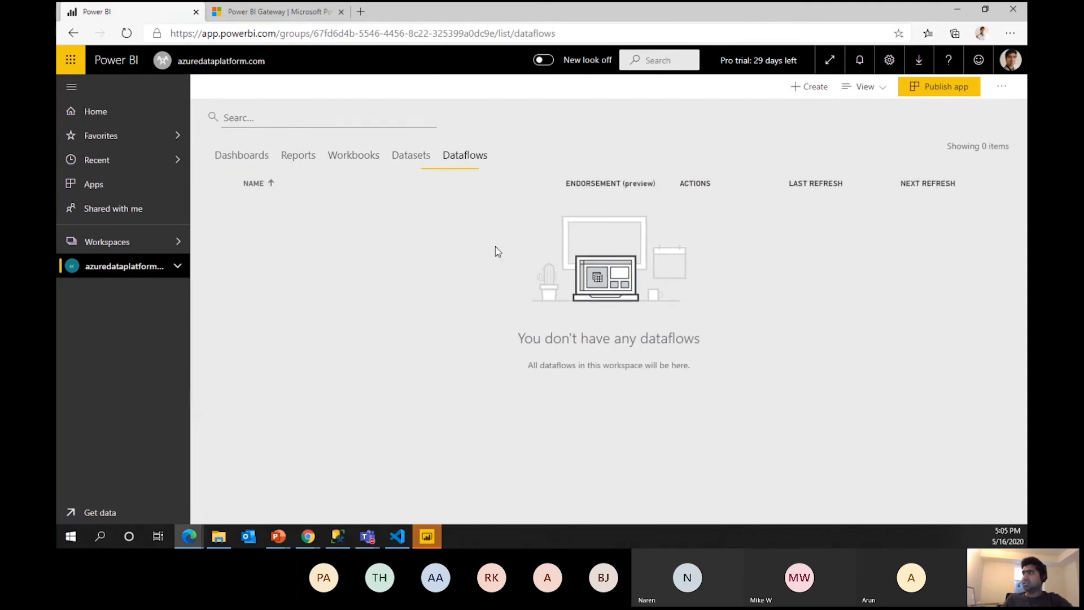
left_click(135, 244)
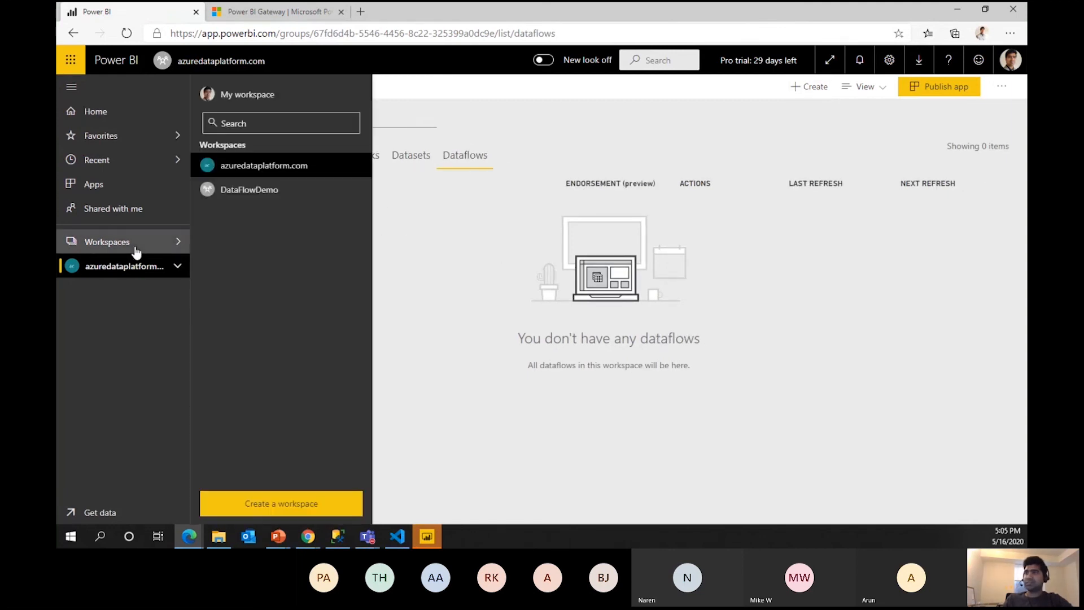
left_click(249, 198)
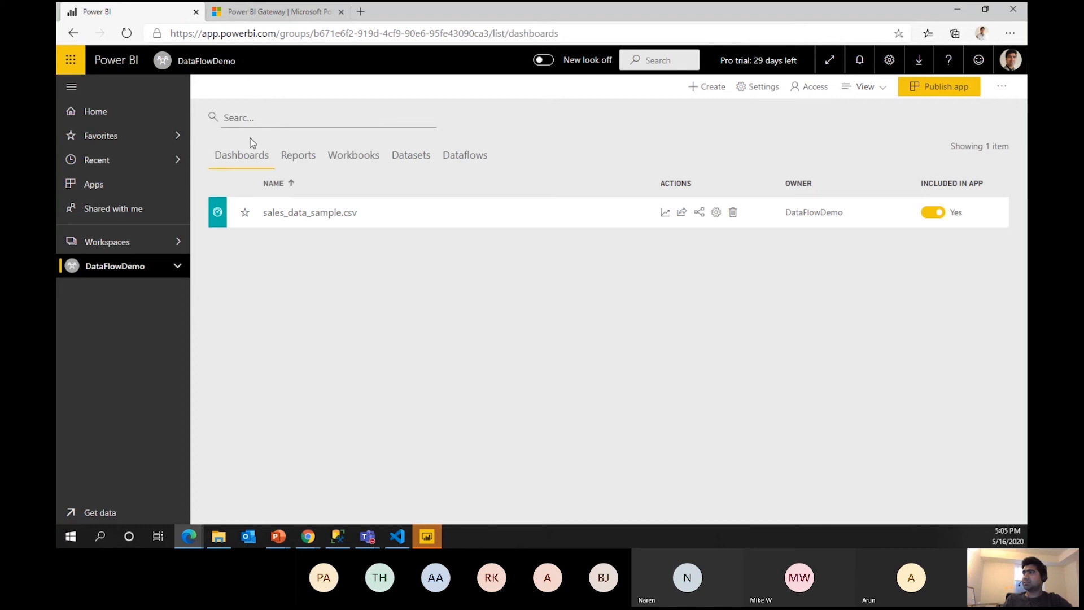
left_click(478, 165)
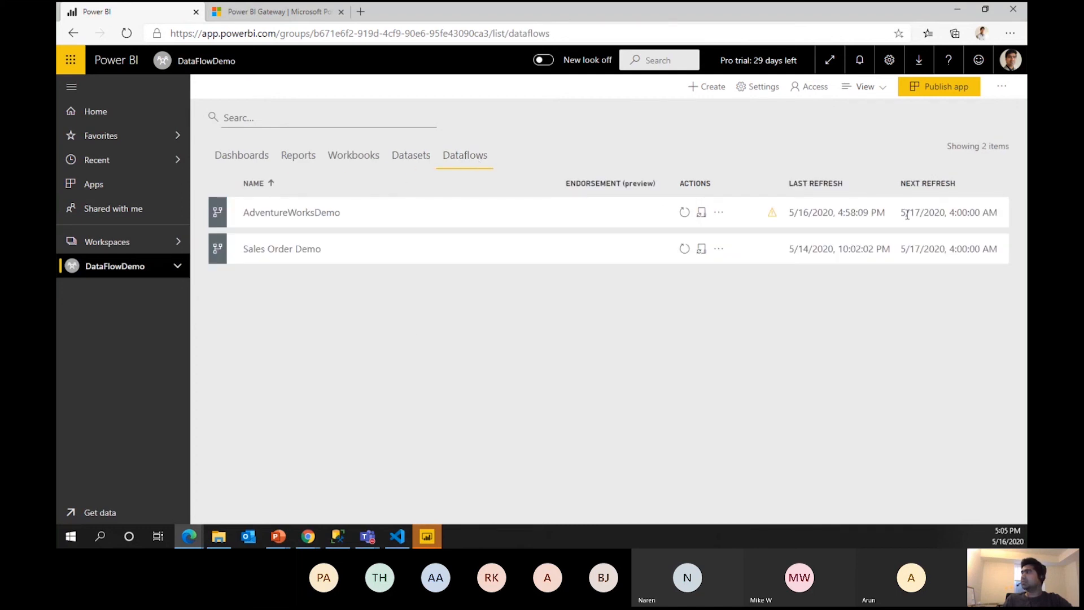
left_click(706, 89)
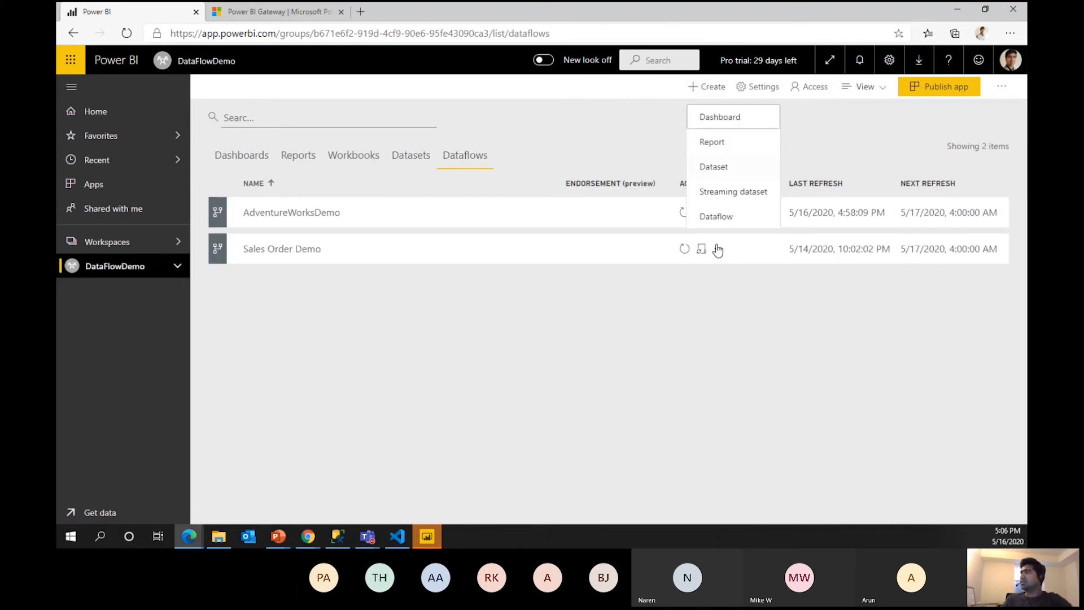
Create a new dataflow linking the Sales Customer entity from DataFlowDemo's AdventureWorksDemo dataflow.
left_click(716, 216)
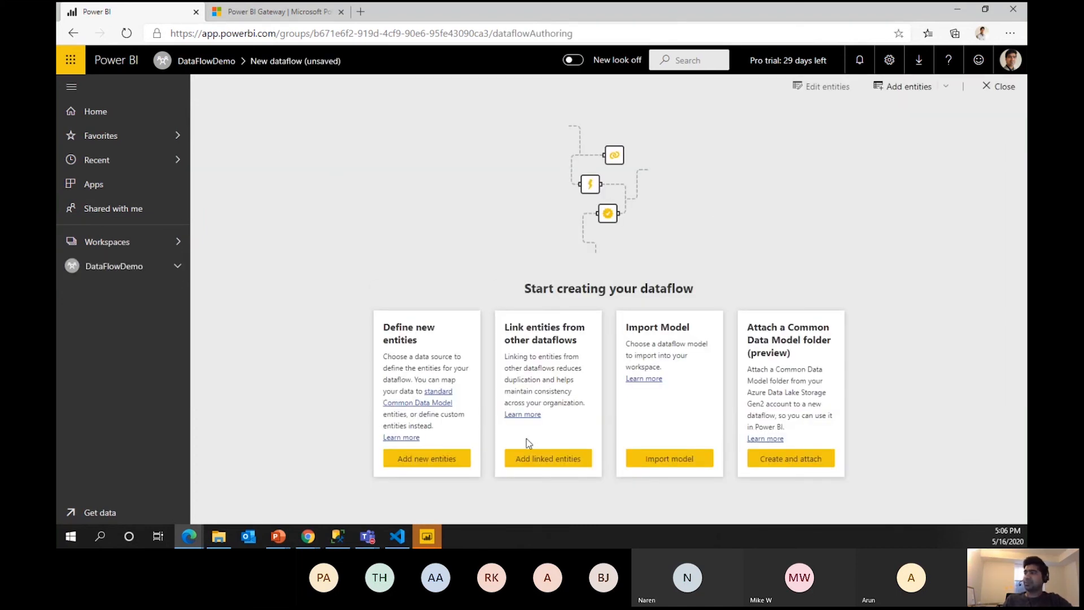
left_click(542, 459)
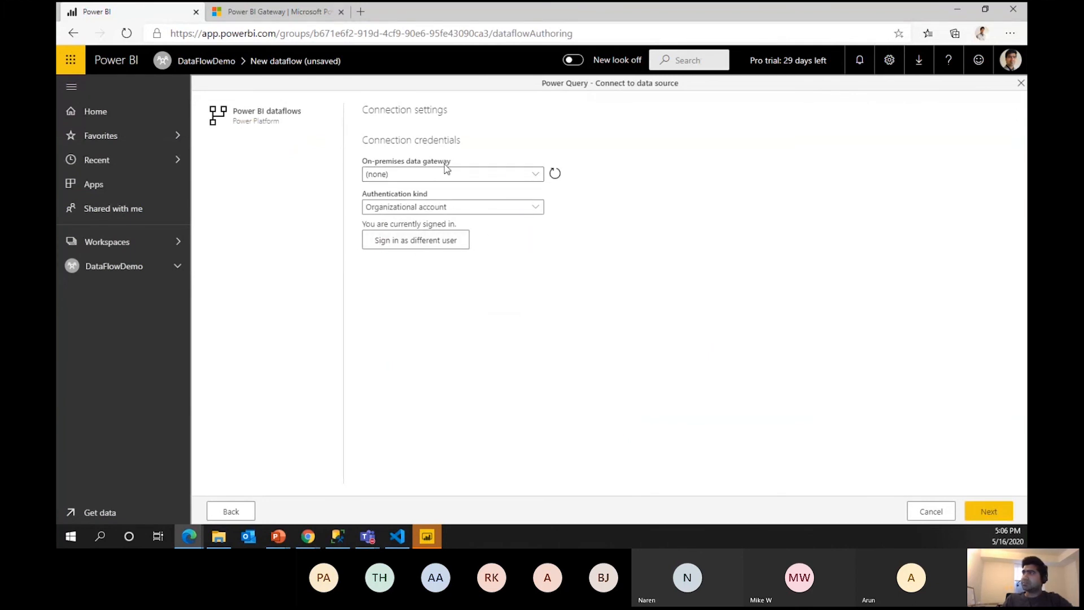
left_click(972, 509)
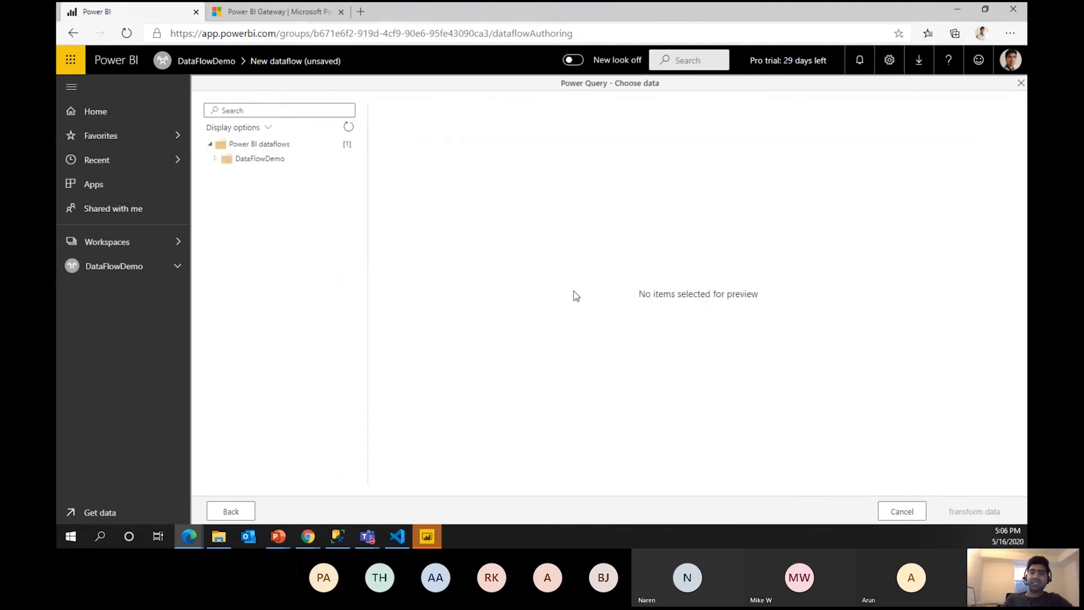
left_click(215, 159)
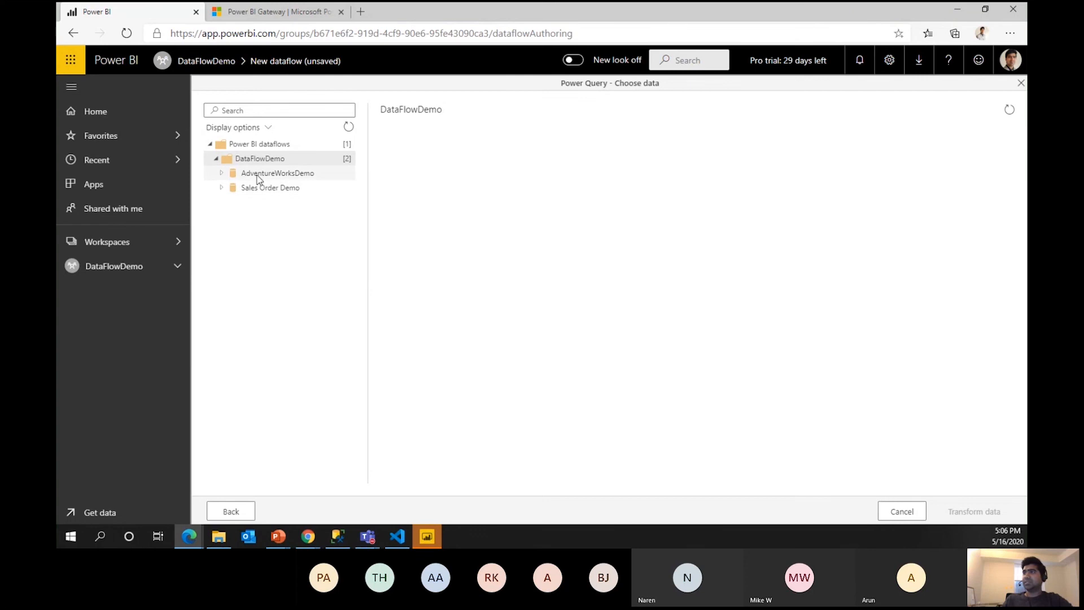
left_click(275, 174)
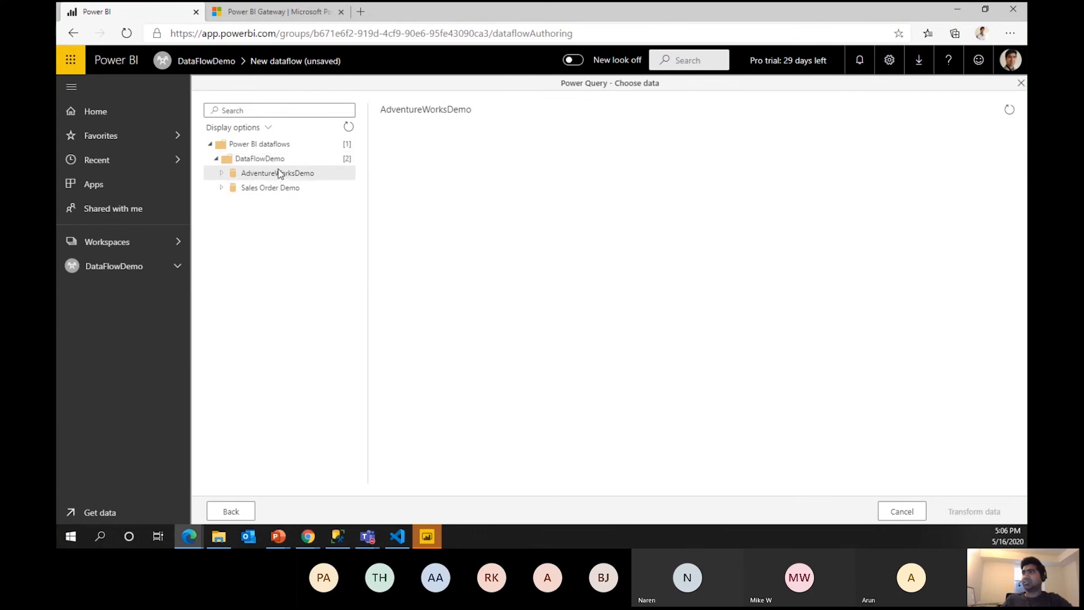
left_click(223, 175)
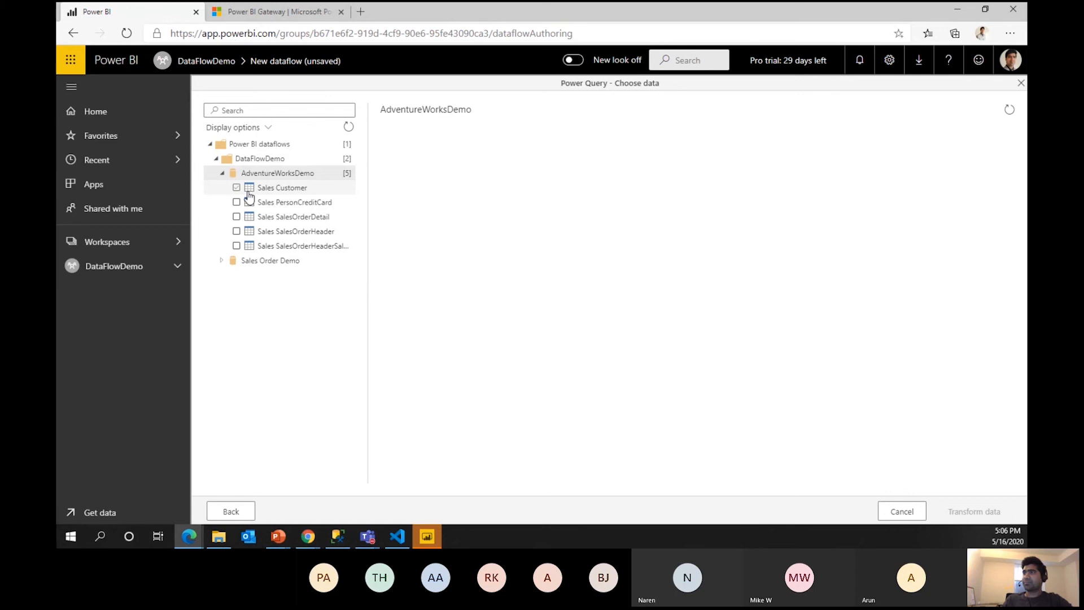
left_click(236, 188)
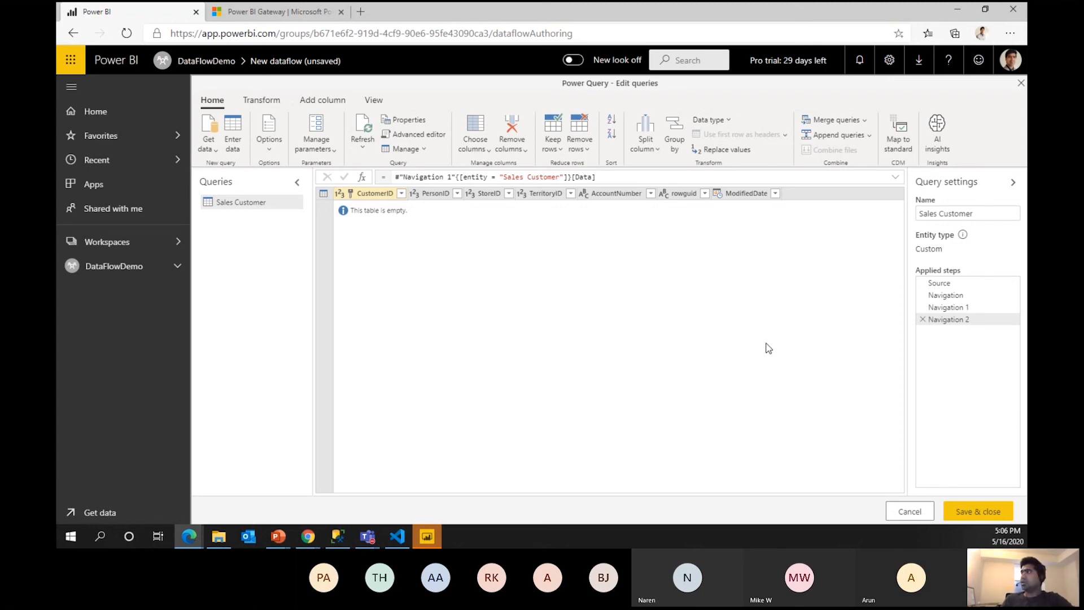
Look at the Merge queries and AI insights options for Sales Customer without applying either.
left_click(863, 121)
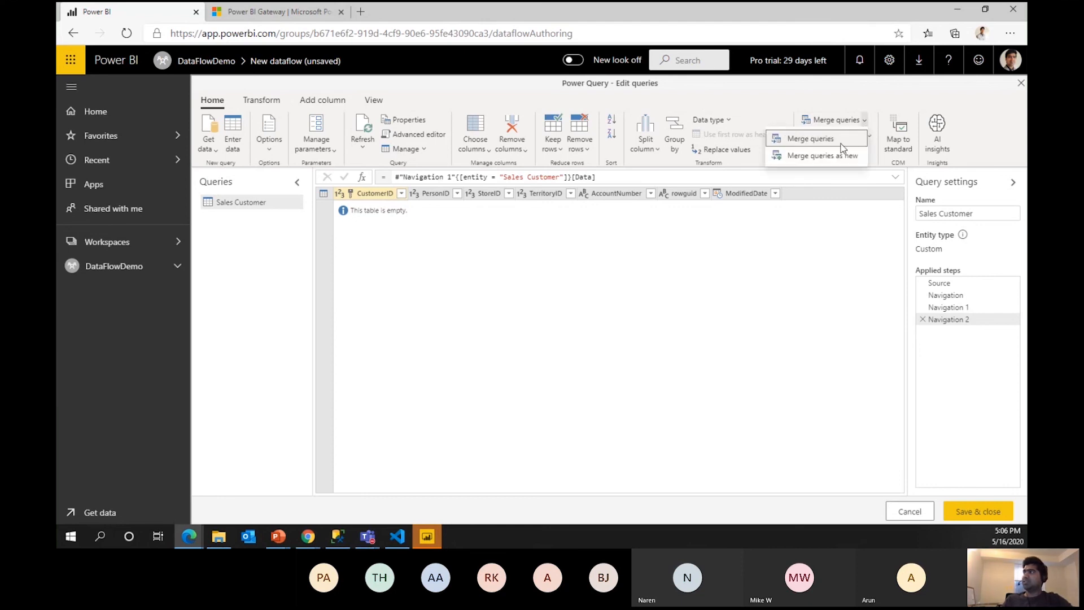
left_click(675, 264)
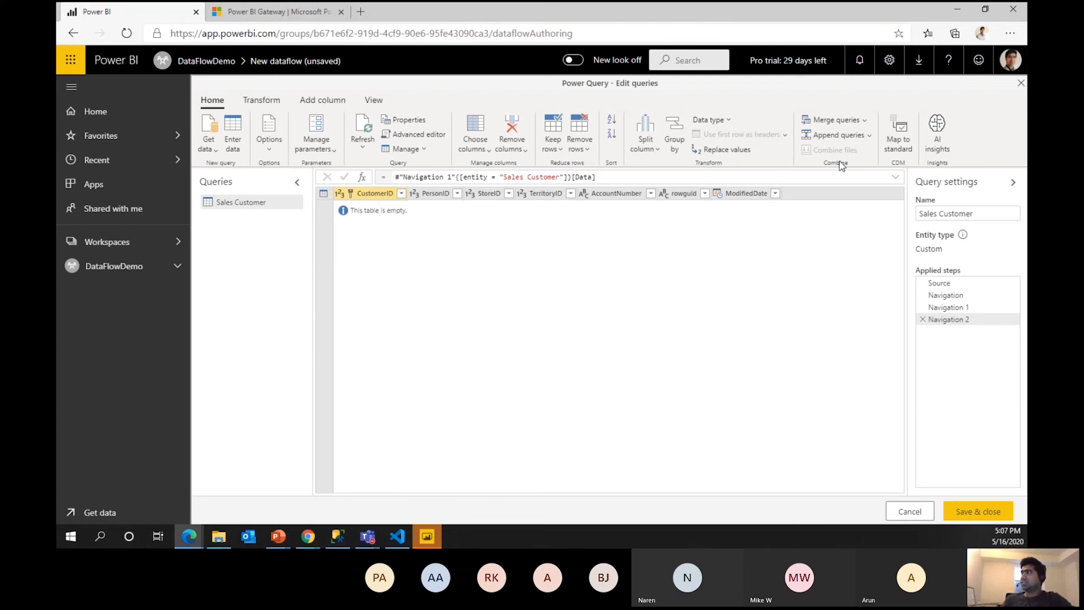
left_click(940, 136)
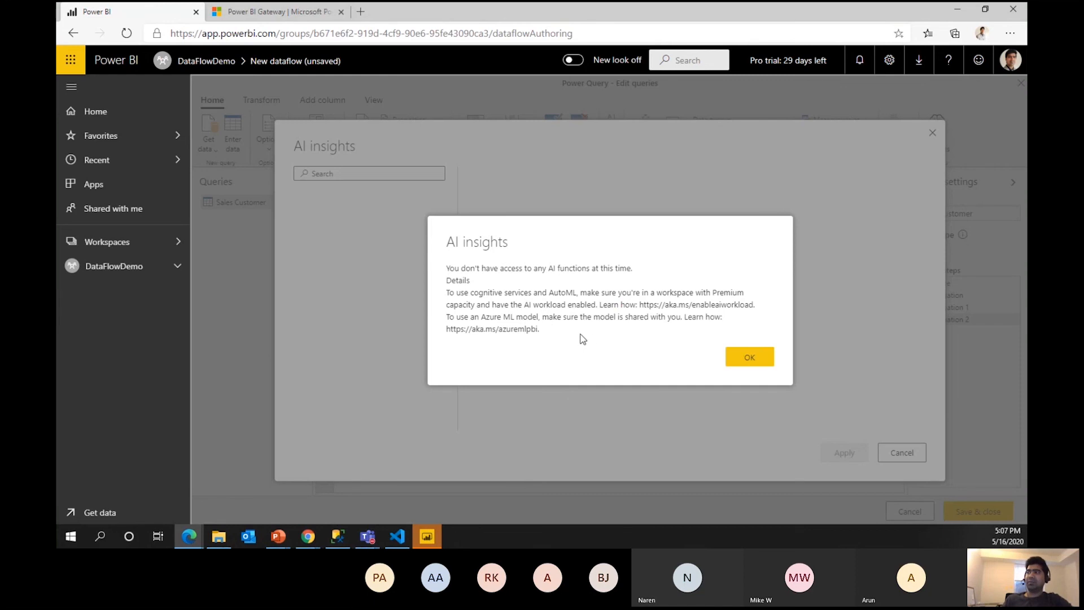
left_click(750, 358)
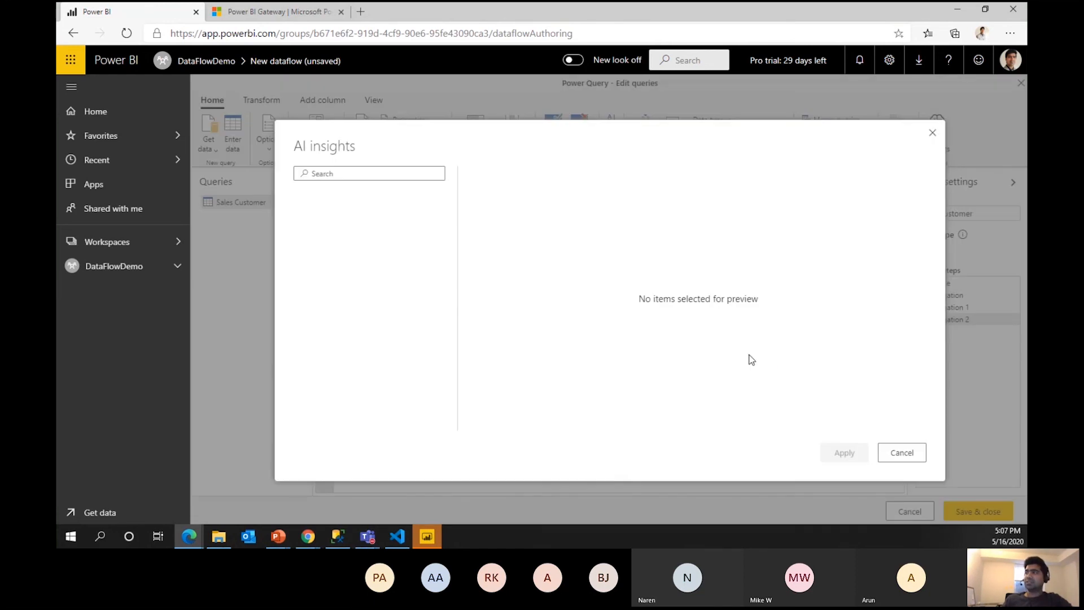
left_click(903, 452)
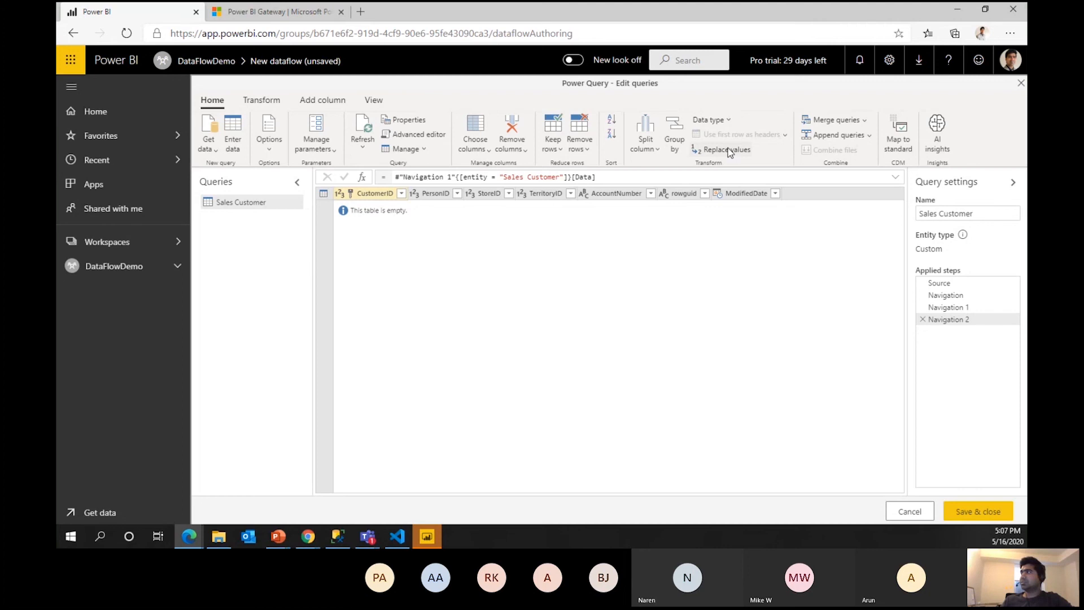
Cancel Map to standard and save & close the unchanged Sales Customer query.
left_click(898, 135)
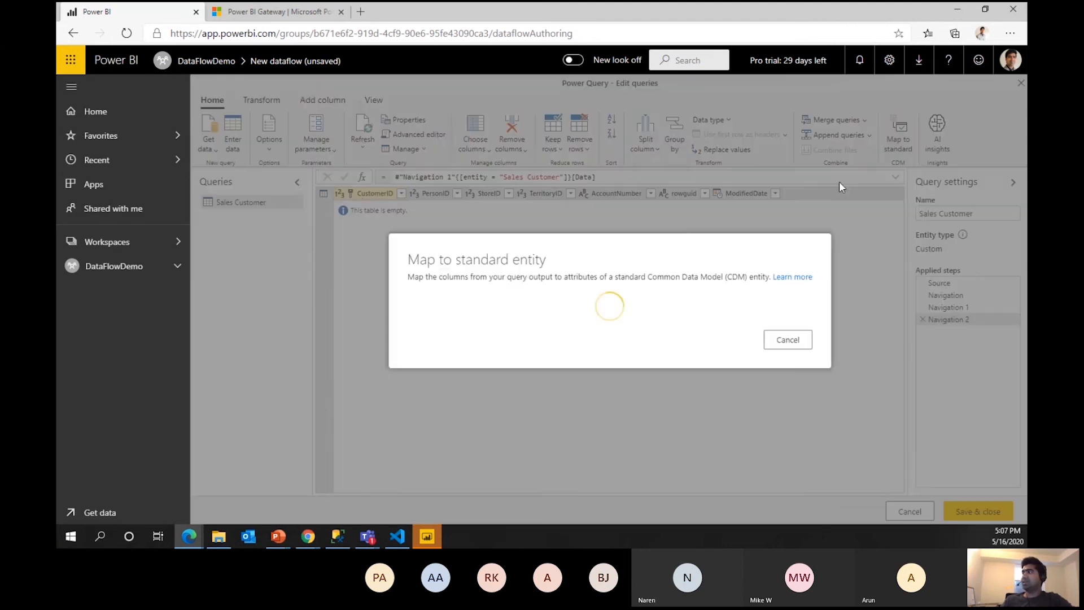
left_click(881, 476)
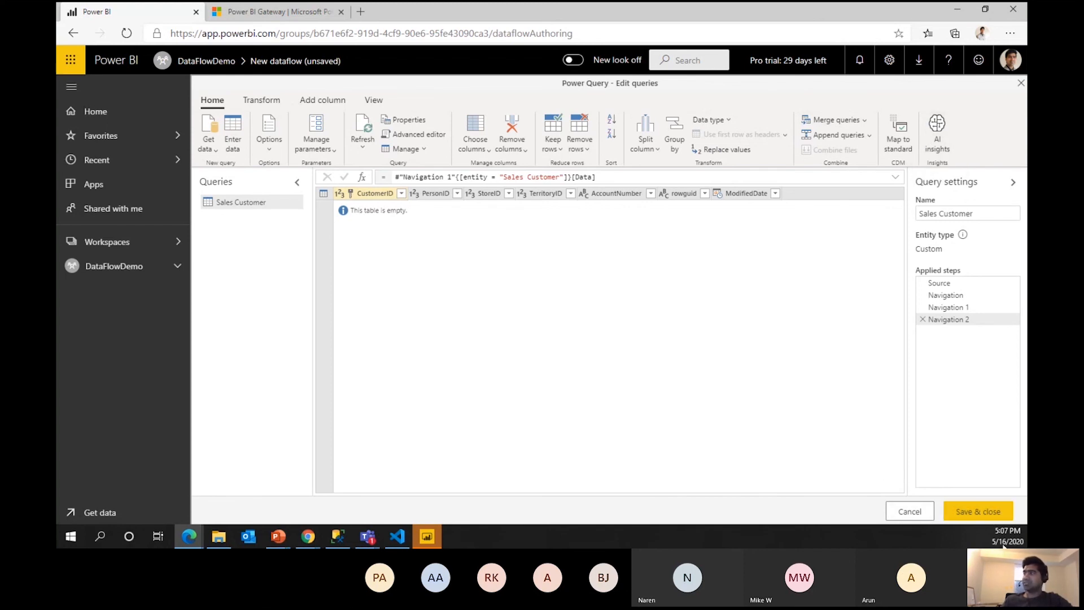
left_click(982, 511)
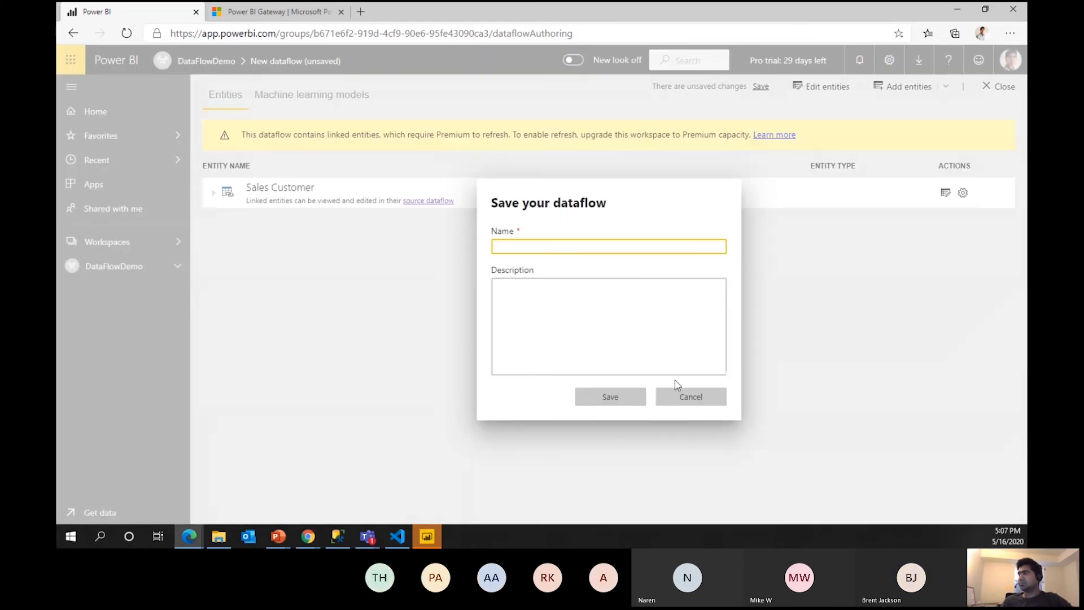
Save the new dataflow under the name AdventureWorksDemo2.
left_click(530, 244)
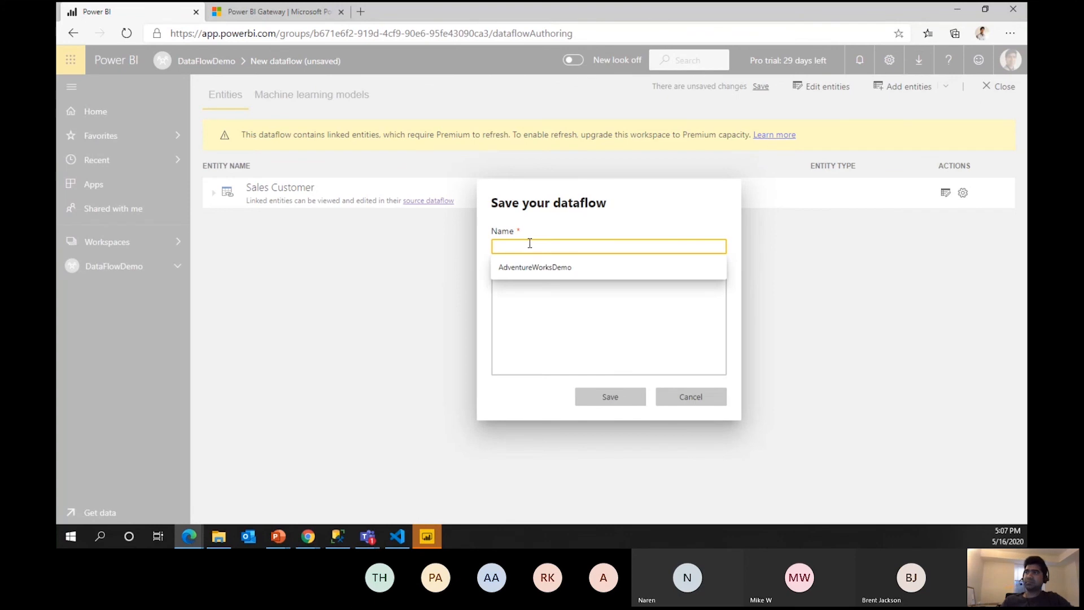
key("Down")
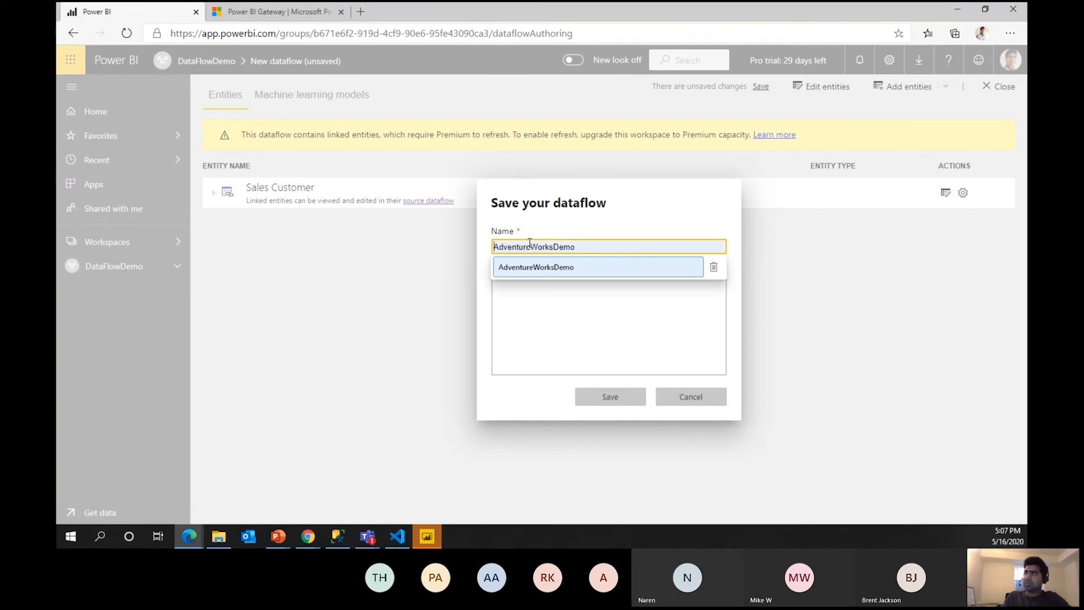
key("Up")
key("Down")
key("Return")
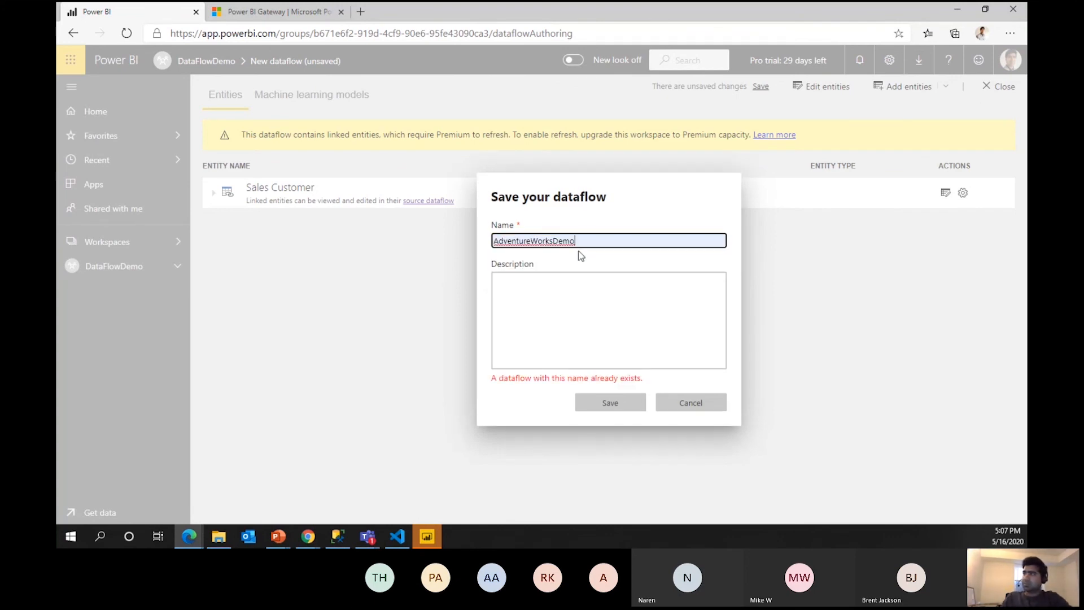
type("2")
left_click(610, 400)
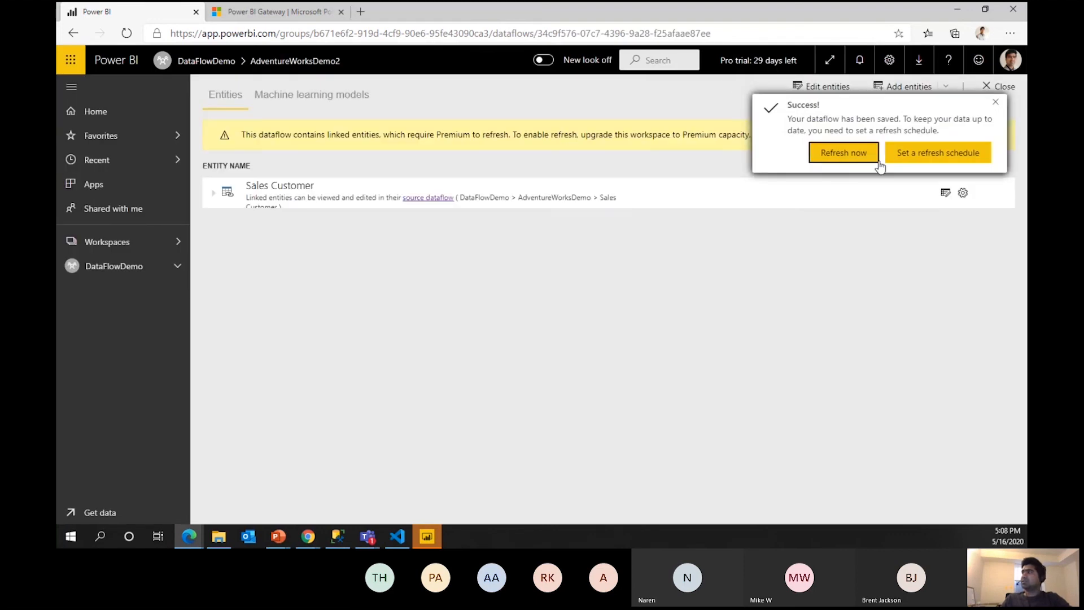
Attempt a refresh, dismiss the can't-refresh warning, and return to DataFlowDemo's dataflows list.
left_click(842, 153)
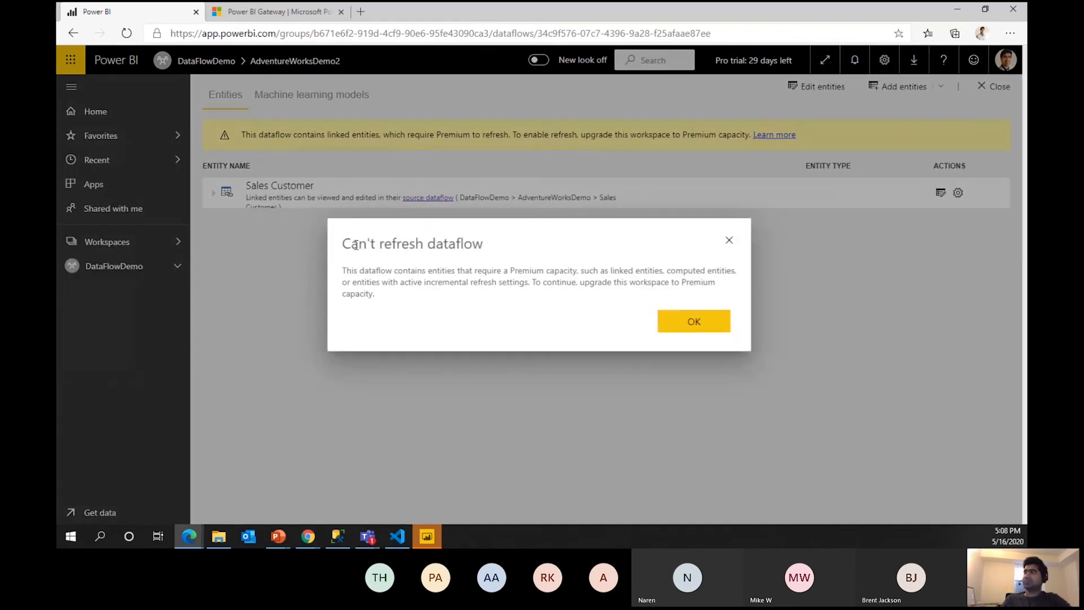
left_click(704, 322)
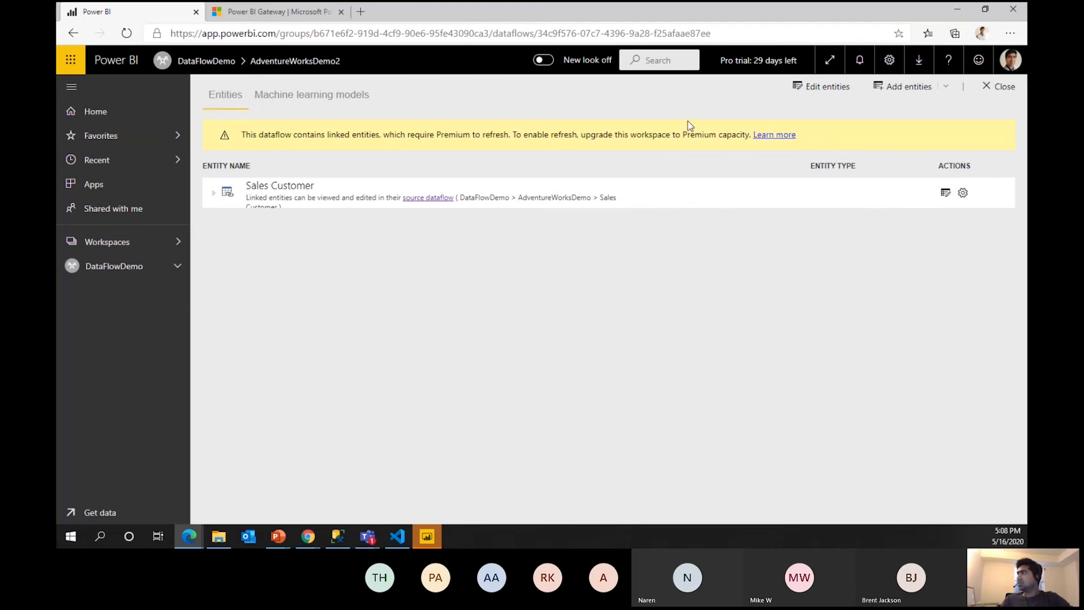
left_click(135, 266)
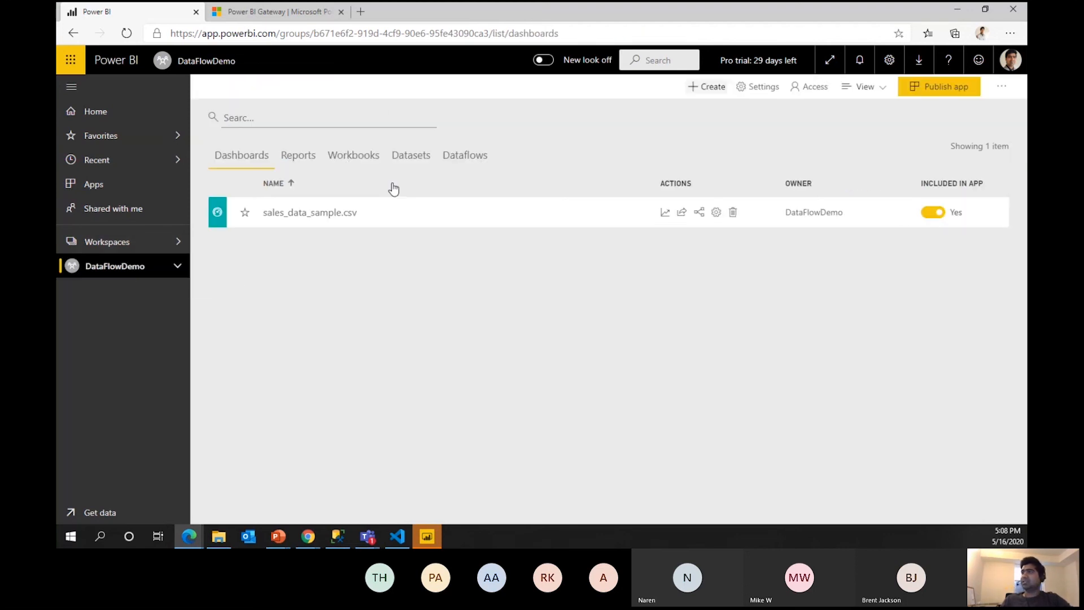
left_click(463, 168)
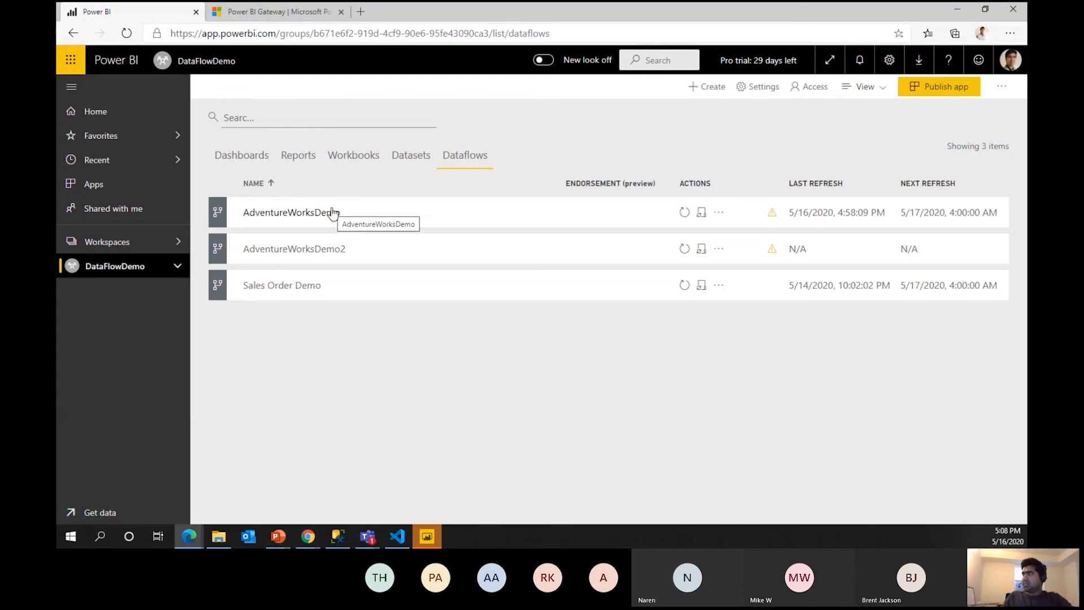
Open the AdventureWorksDemo dataflow's settings, then go to the Admin portal.
left_click(718, 213)
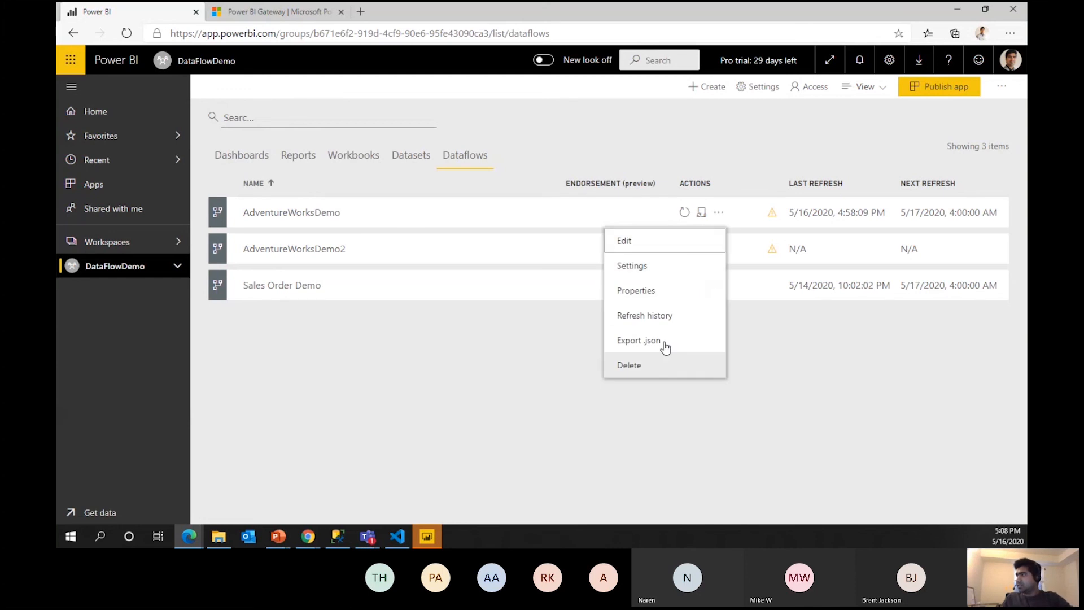
left_click(631, 267)
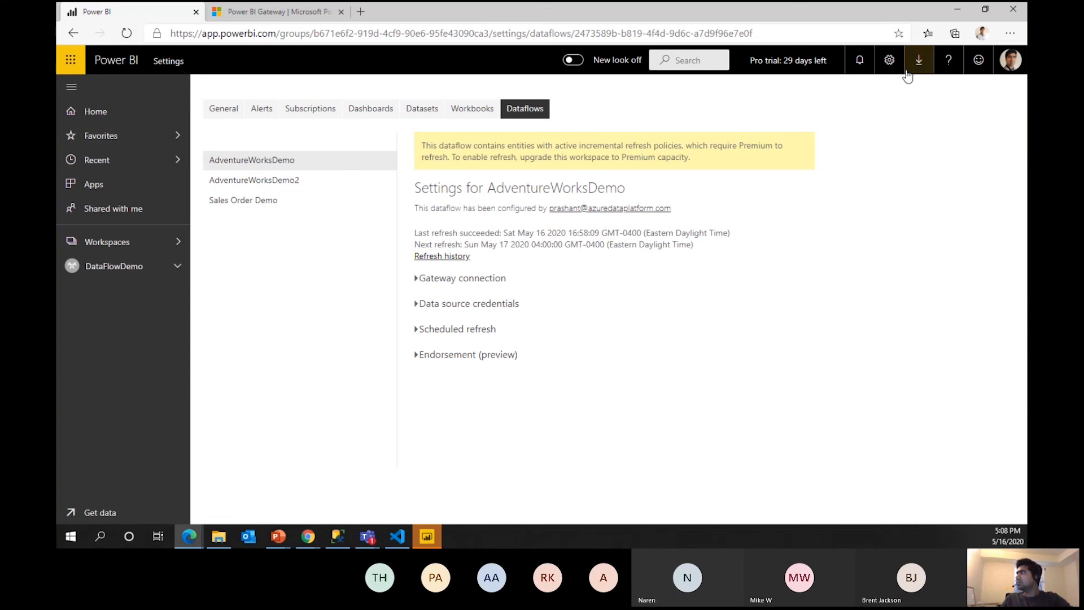
left_click(890, 63)
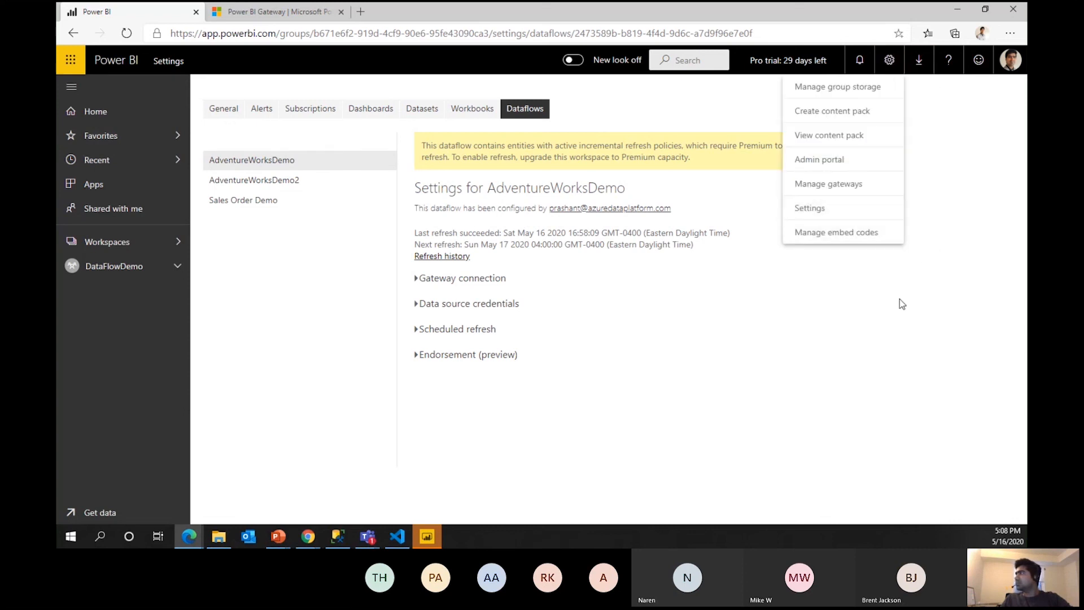
left_click(797, 164)
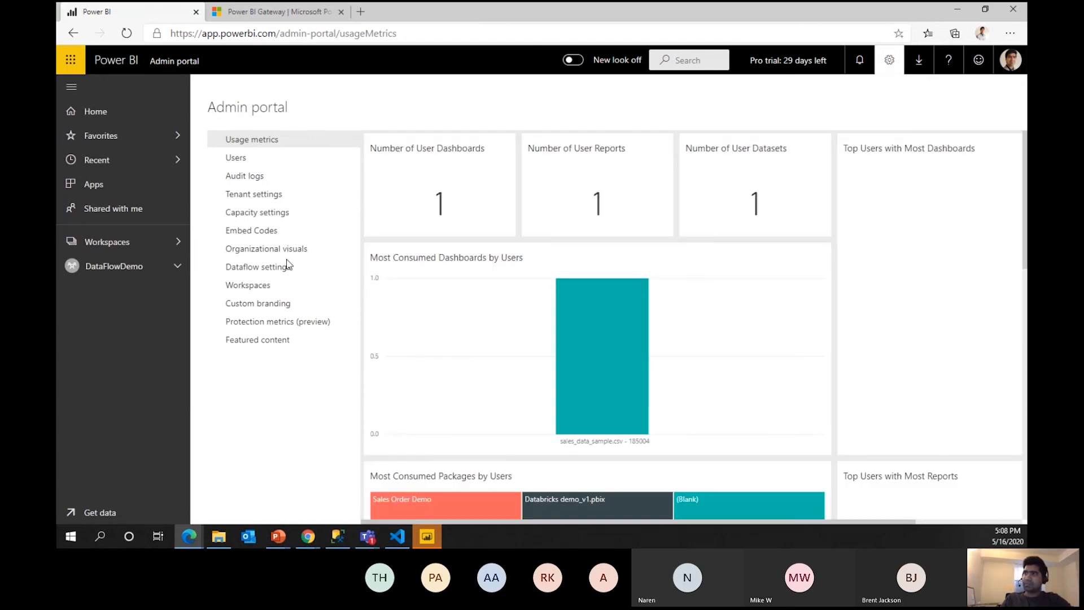
Preview the Admin portal's Data Lake Storage Gen2 connection form, cancel it, and return to the slides.
left_click(271, 271)
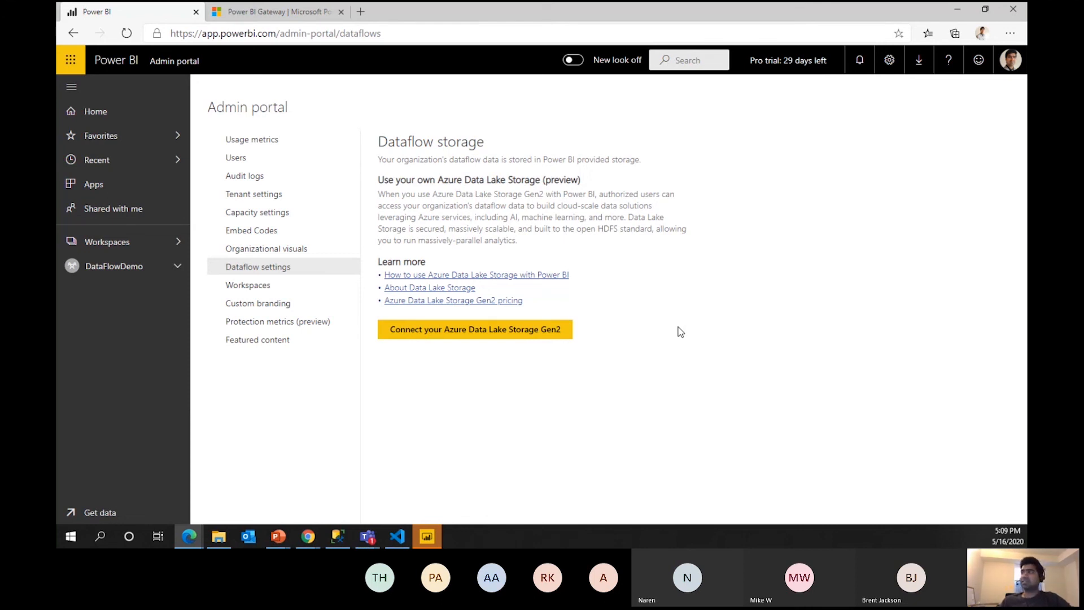
double_click(574, 182)
left_click(642, 231)
left_click(512, 332)
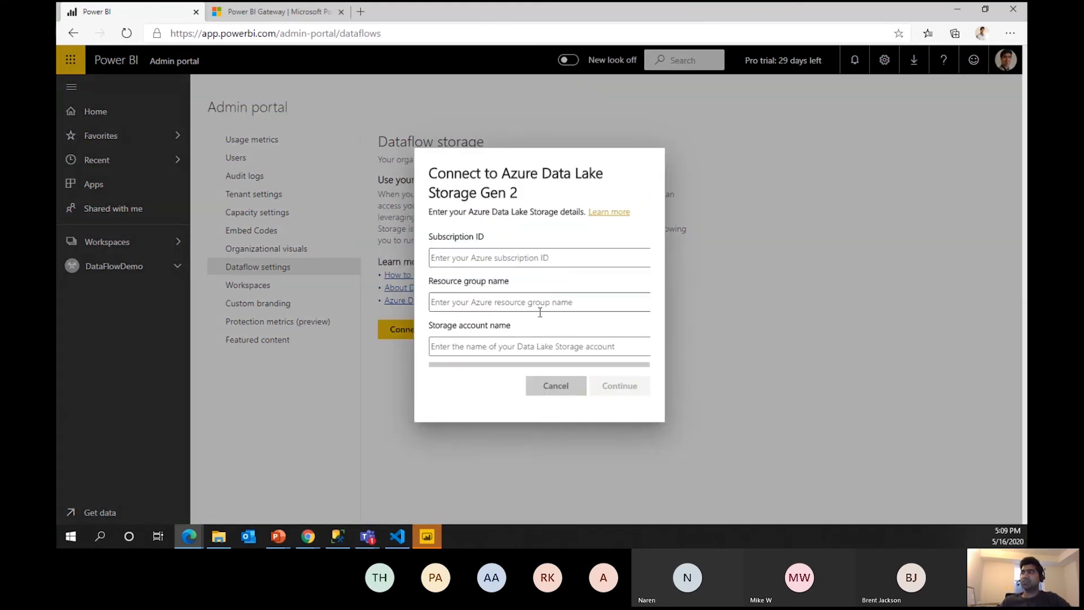
left_click(558, 388)
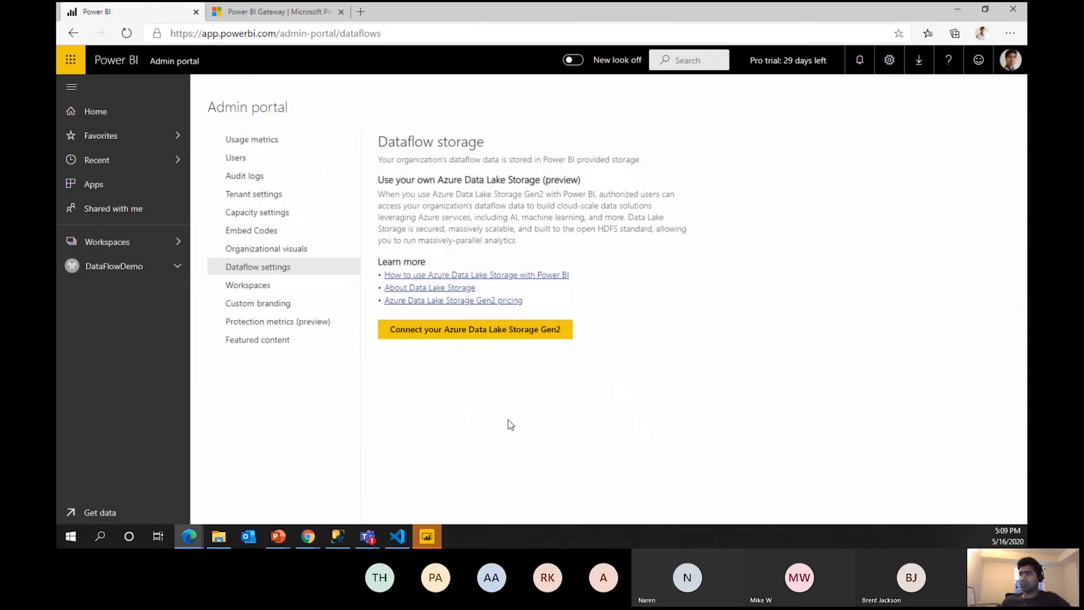
key("alt+Tab")
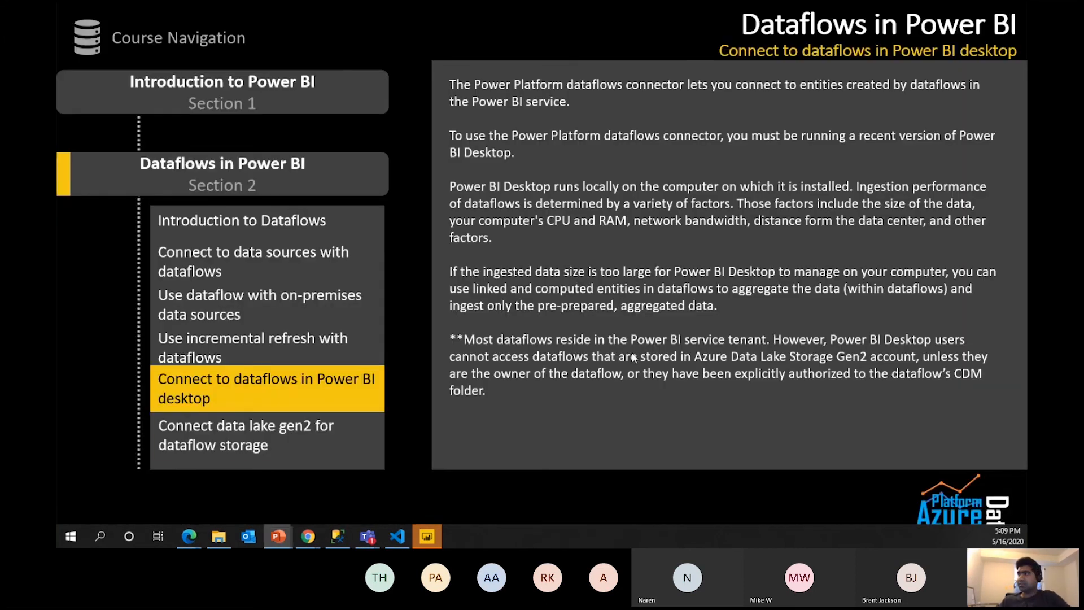
Advance past the Data Lake Gen2 requirements slide and maximize the Azure portal browser window.
left_click(639, 294)
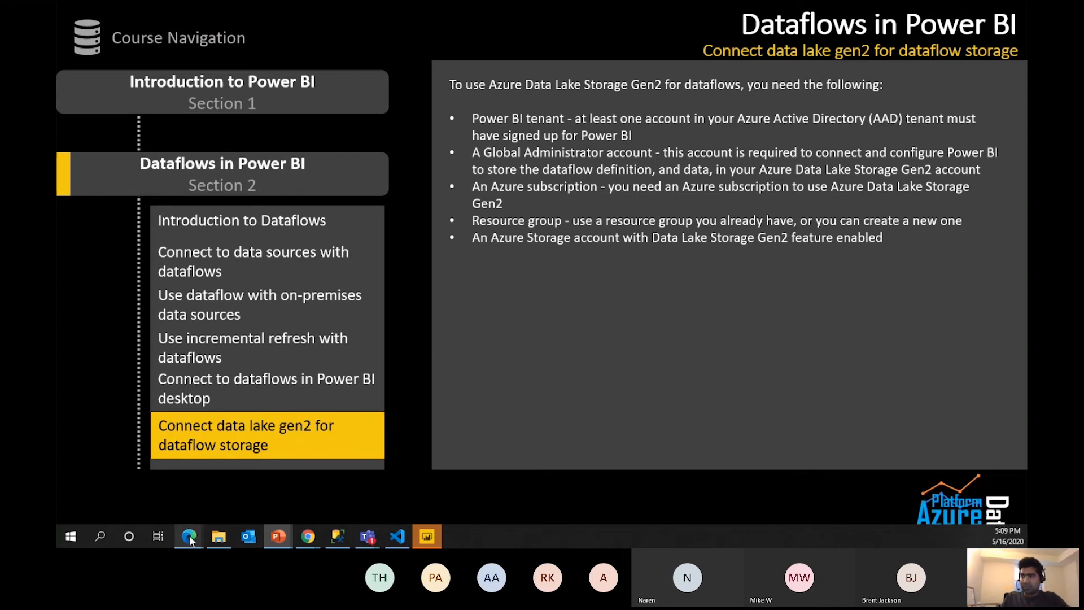
mouse_move(188, 542)
mouse_move(231, 491)
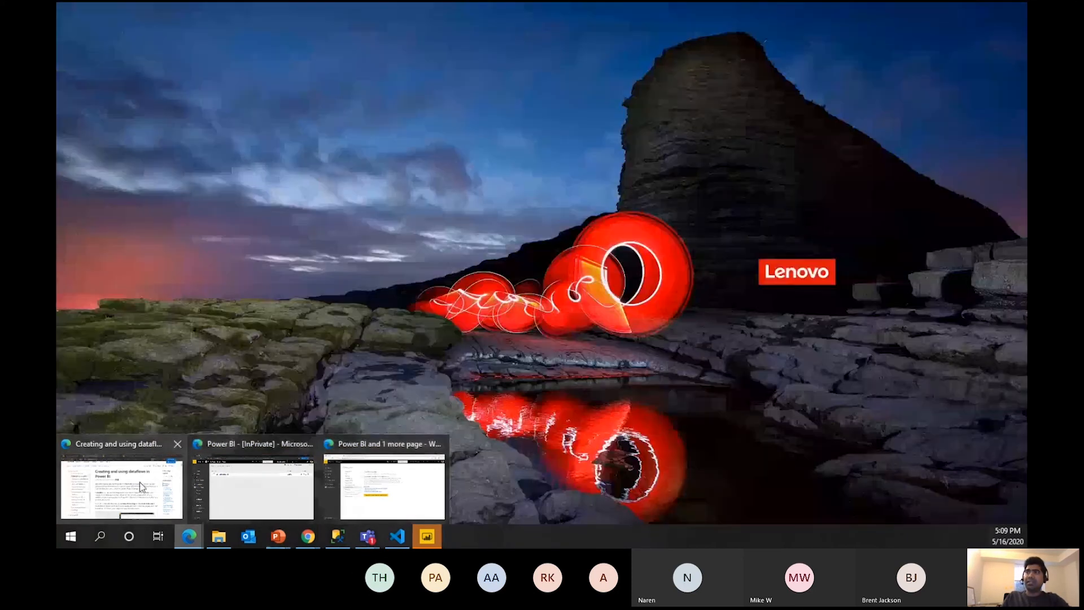
left_click(140, 483)
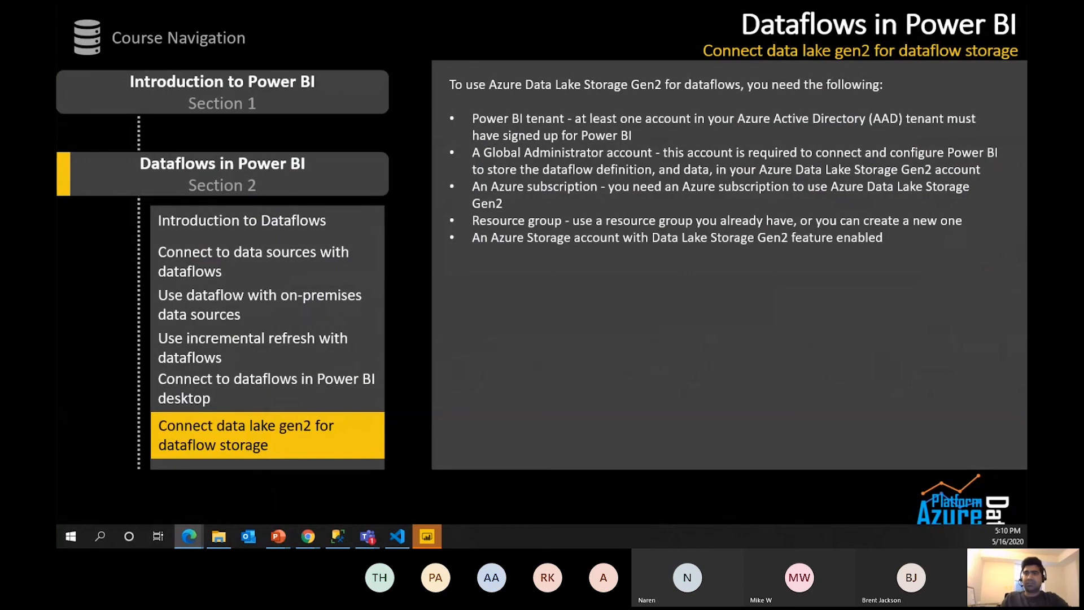
left_click_drag(541, 134, 550, 3)
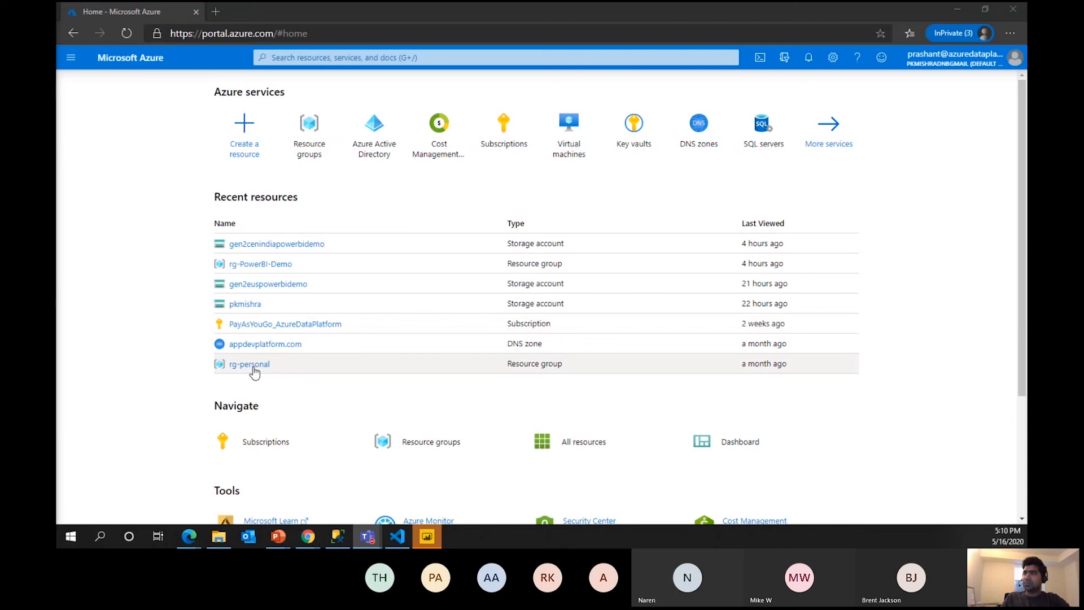
Start creating a storage account in the rg-PowerBI-Demo resource group.
left_click(321, 137)
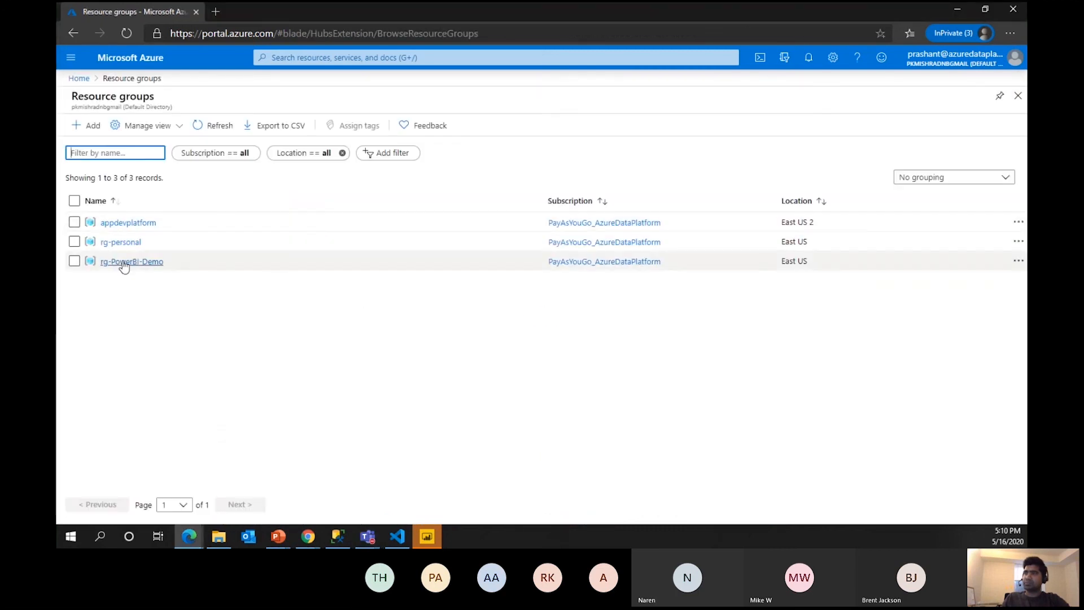
left_click(124, 263)
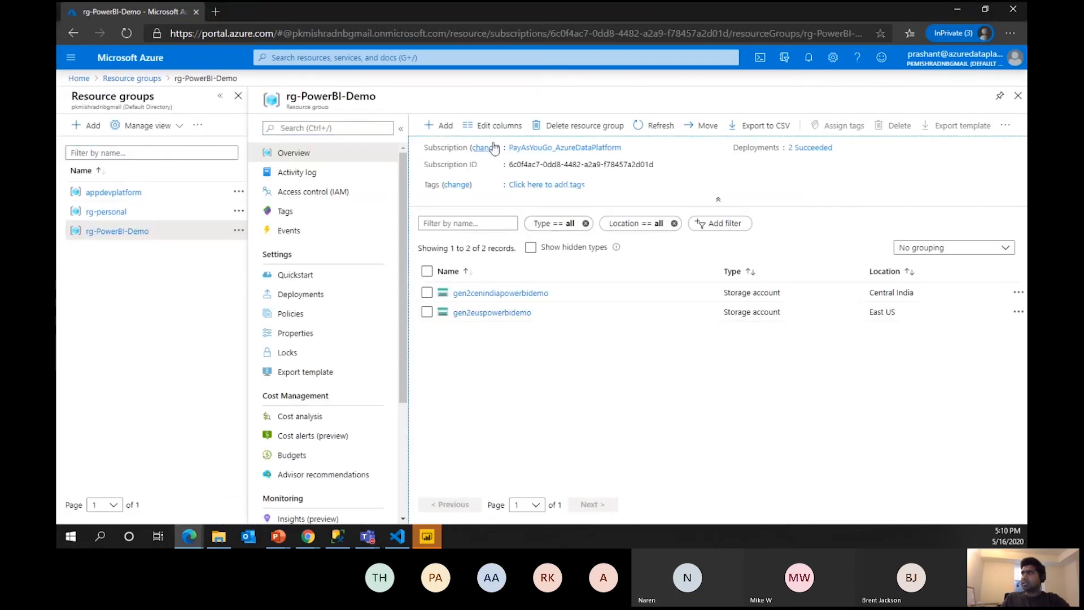
left_click(439, 125)
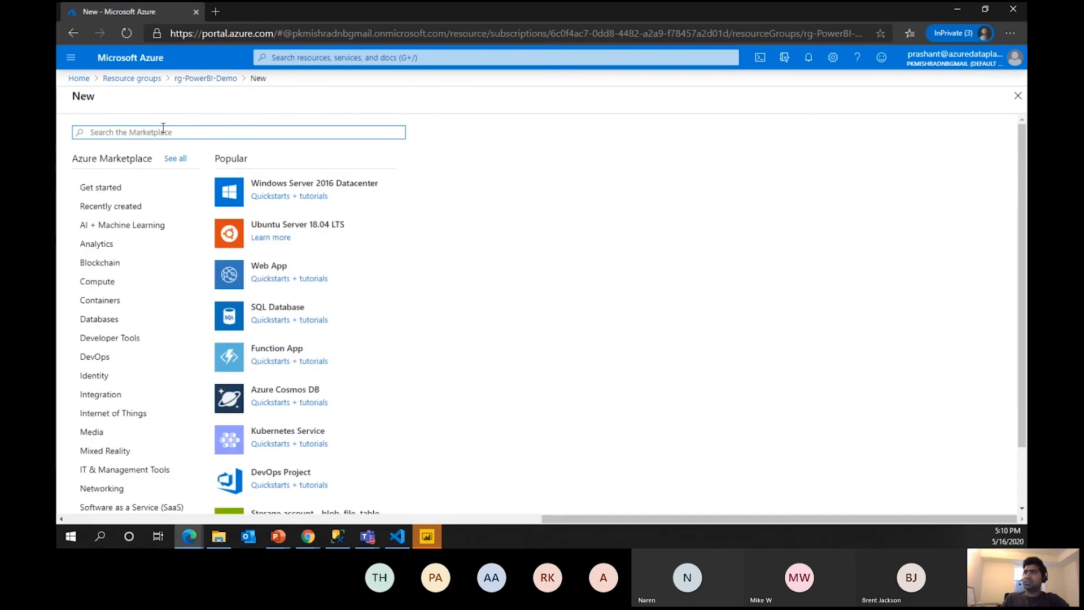
type("storage")
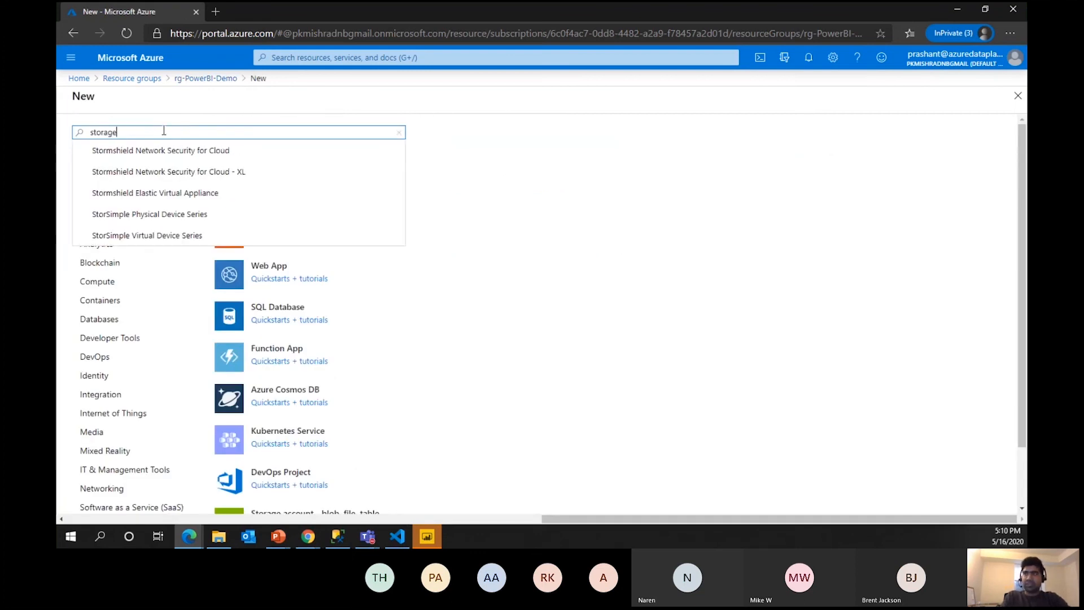
type(" acc")
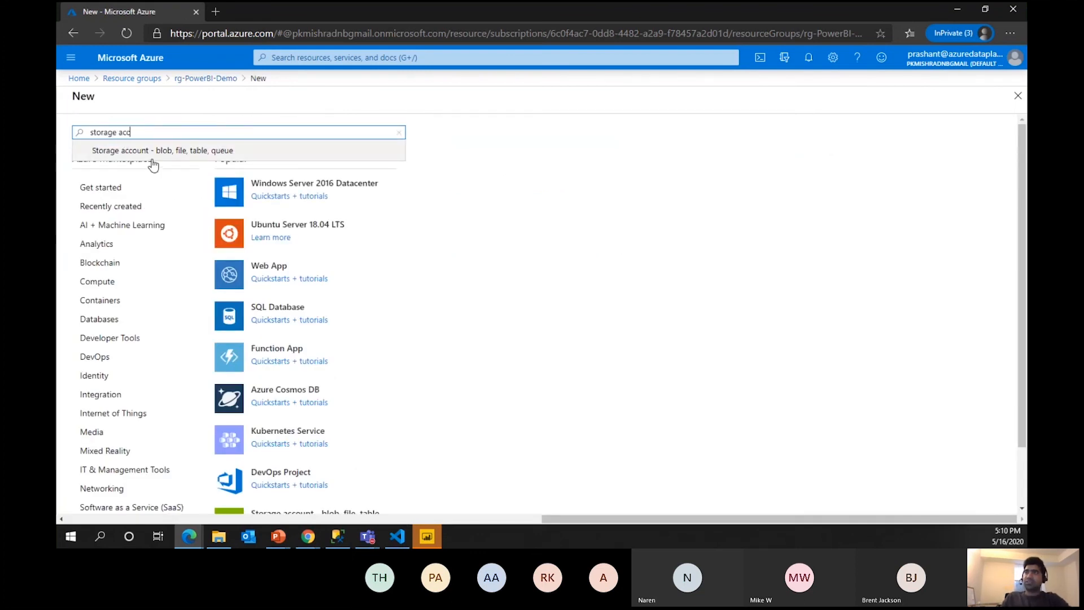
left_click(181, 152)
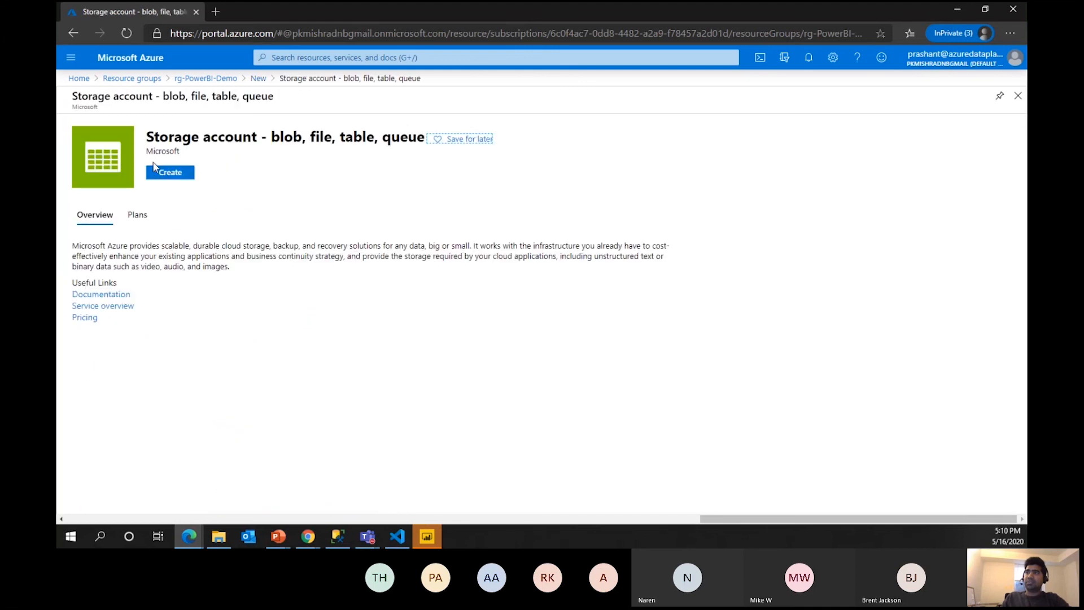
left_click(176, 177)
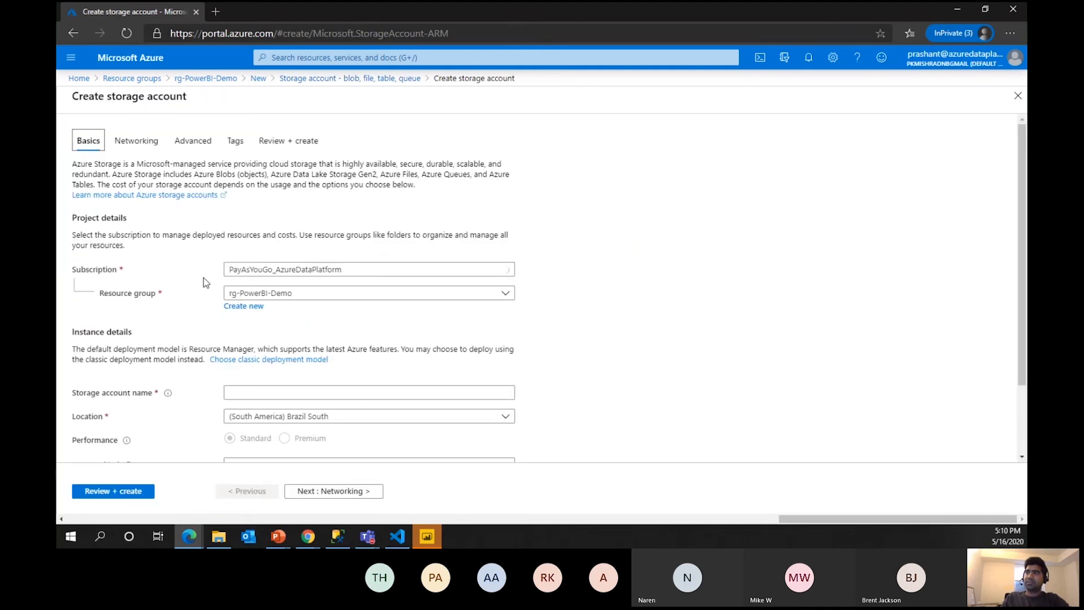
Keep read-access geo-redundant replication for the new storage account.
scroll(355, 366, "down", 1)
scroll(355, 365, "down", 1)
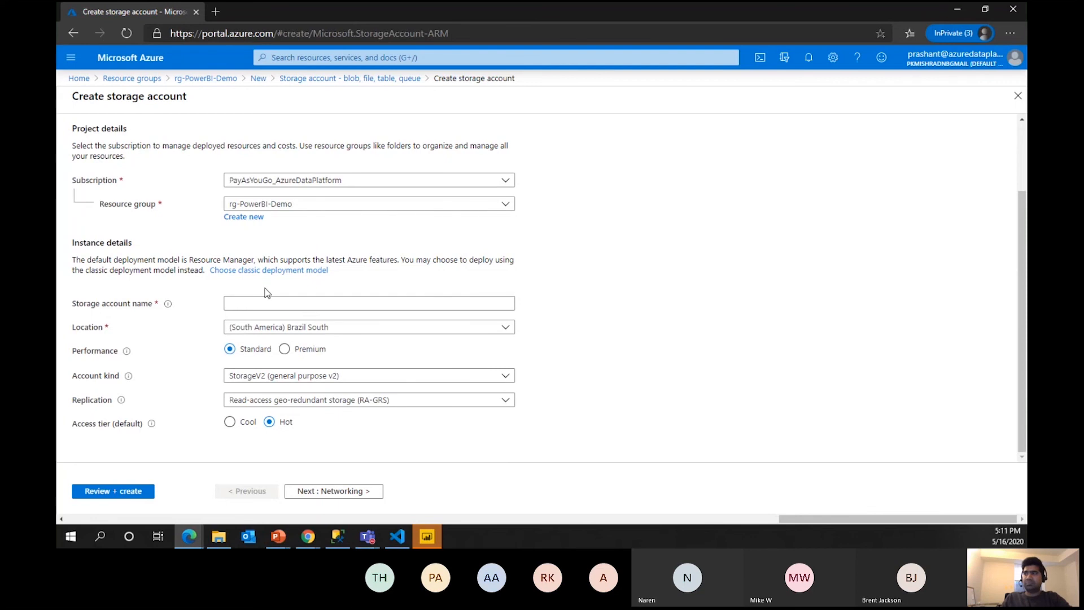
left_click(506, 402)
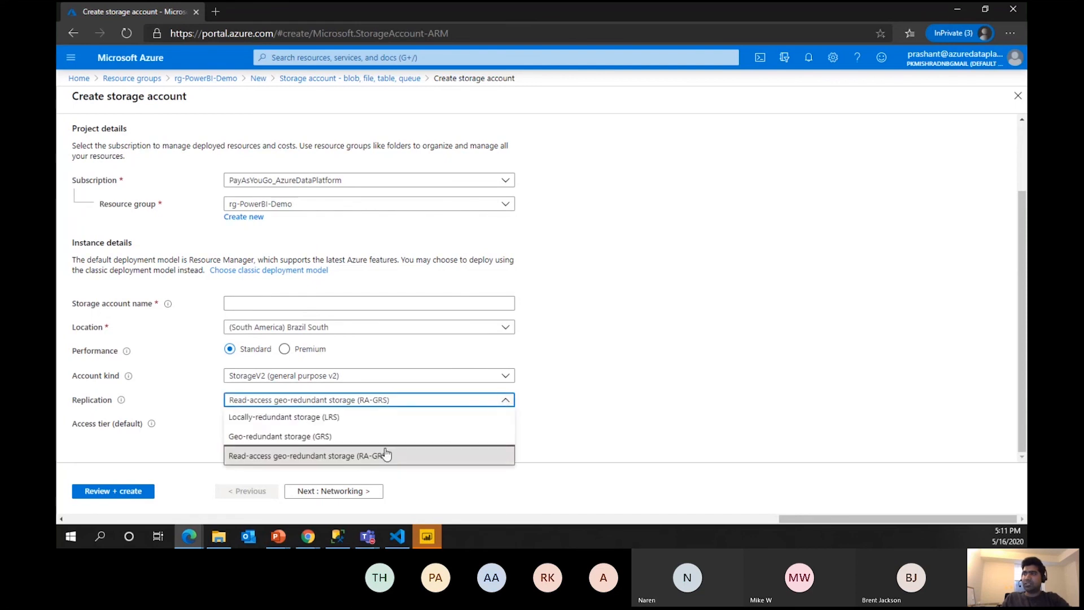
left_click(684, 340)
scroll(180, 148, "up", 2)
scroll(181, 148, "up", 3)
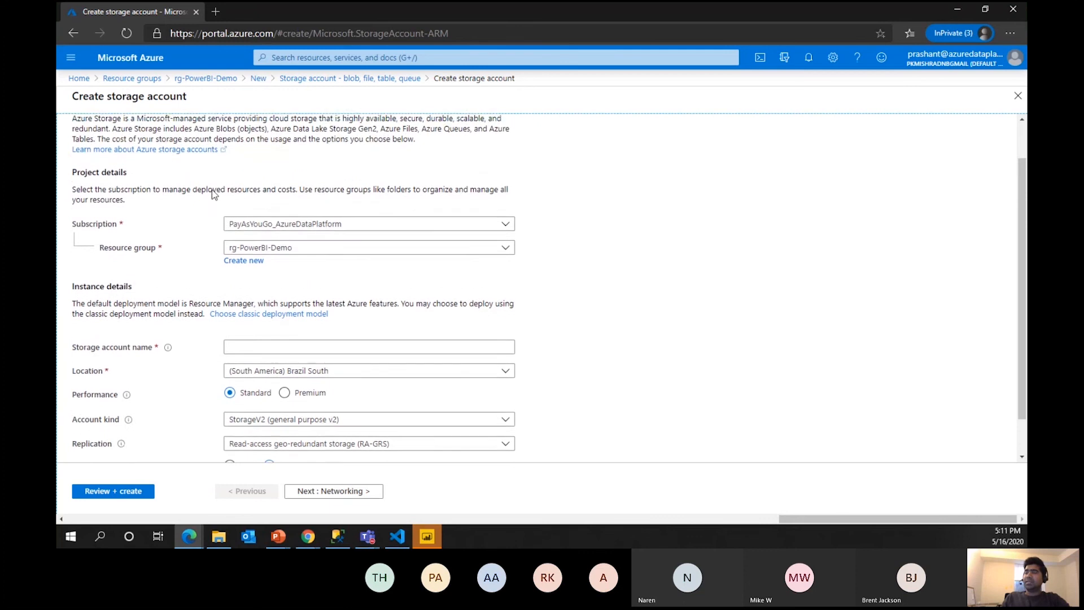
Enable hierarchical namespace on the Advanced tab, then close the browser, discarding the form.
left_click(200, 141)
scroll(437, 365, "down", 1)
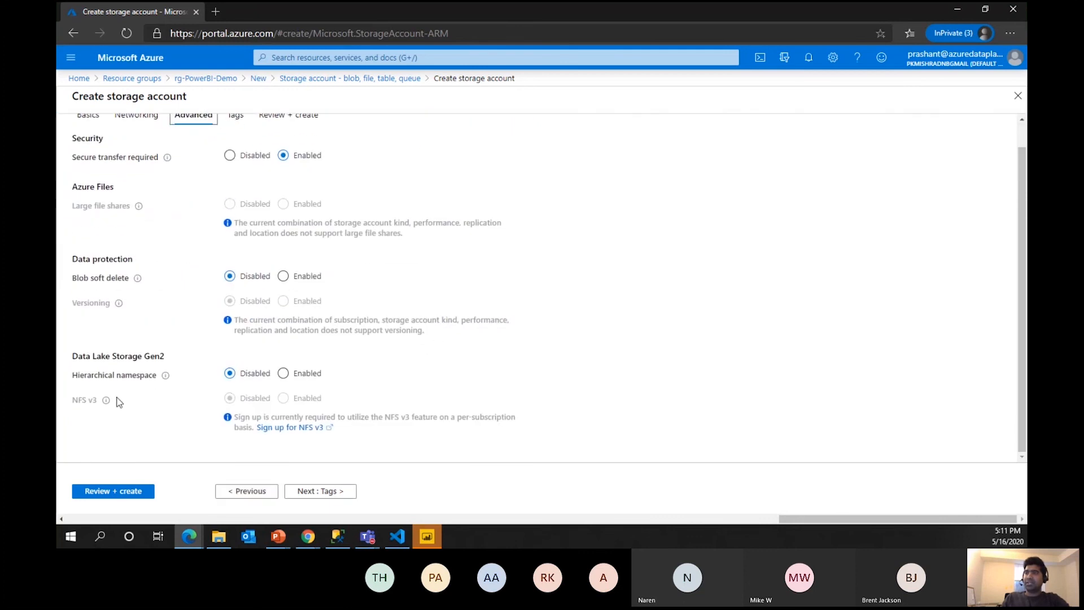
left_click(284, 374)
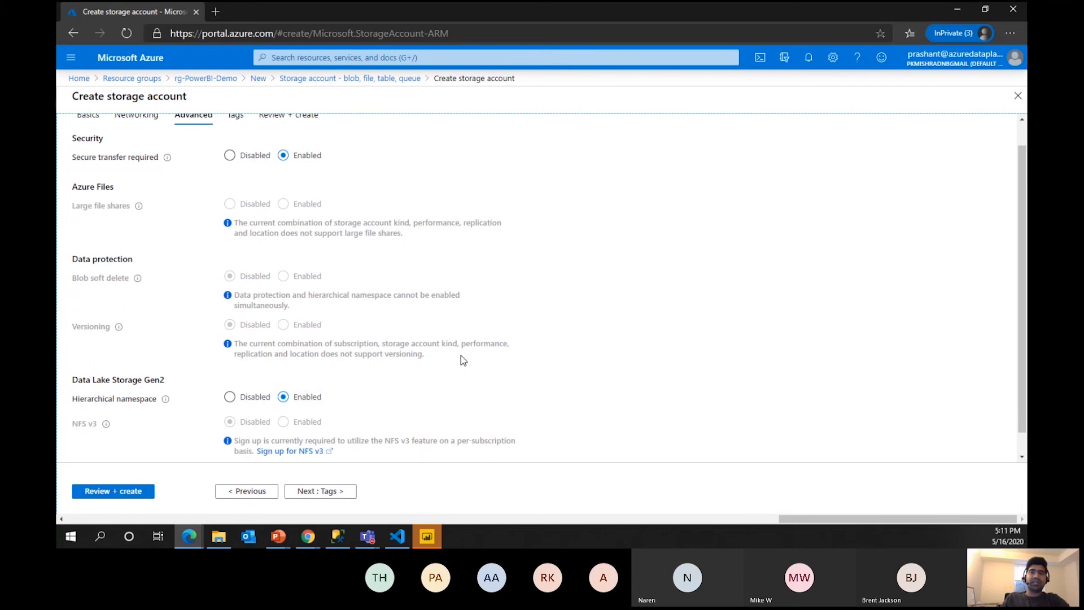
scroll(463, 360, "up", 2)
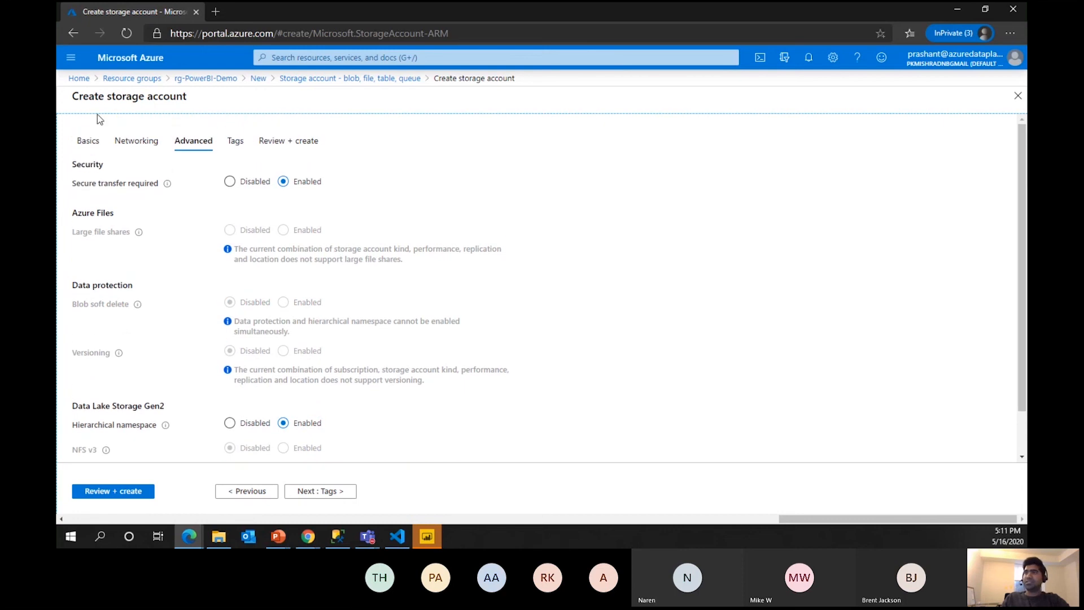
scroll(281, 332, "down", 3)
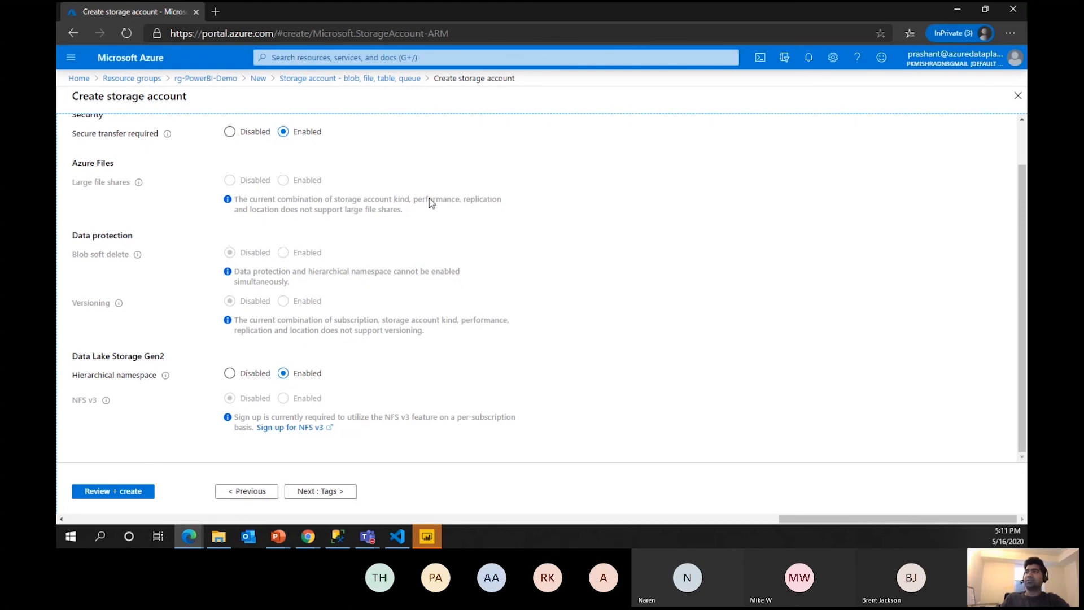
left_click(1013, 9)
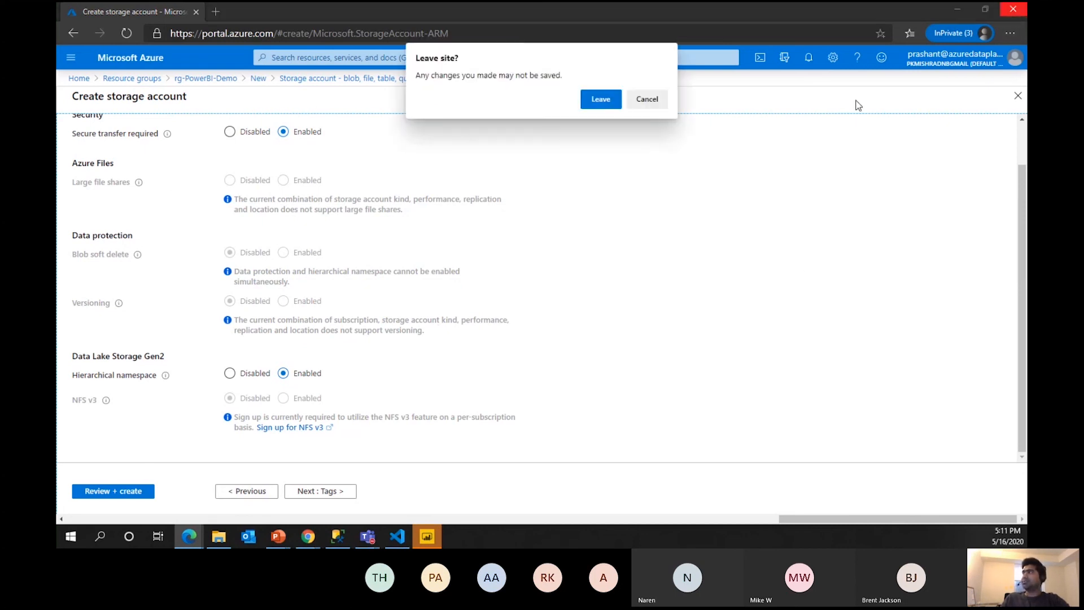
left_click(592, 94)
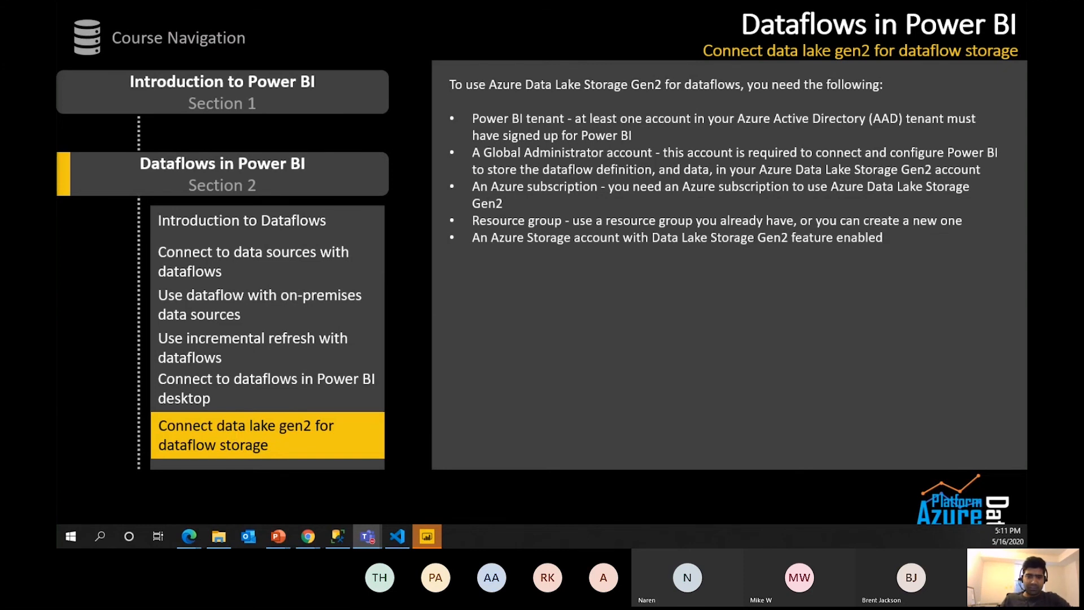
Open the AdventureWorksDemo dataflow in DataFlowDemo and expand the Sales Customer entity's fields.
key("alt+Tab")
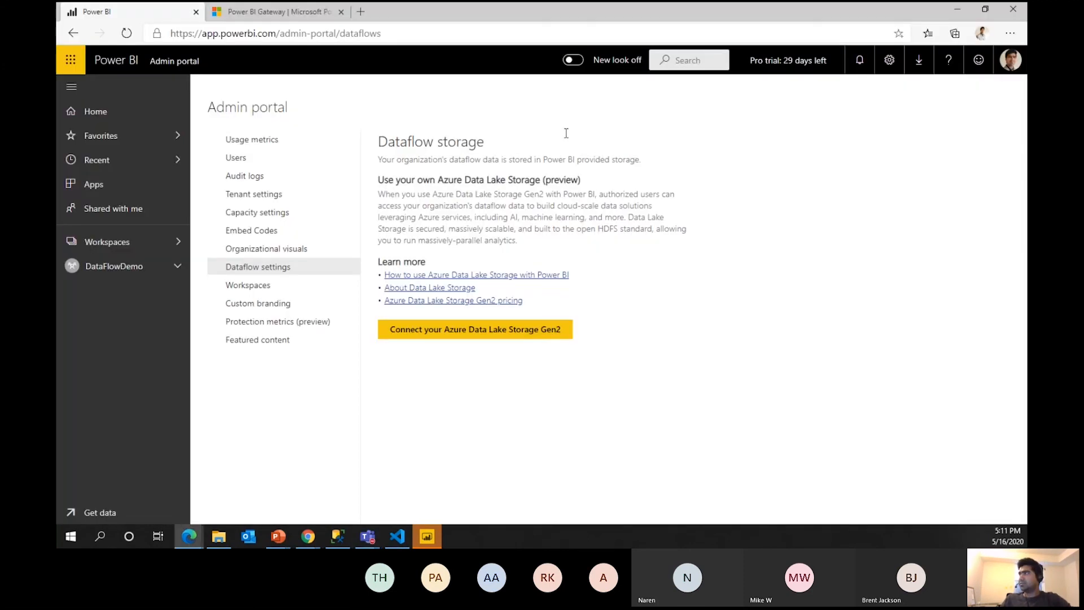
left_click(113, 265)
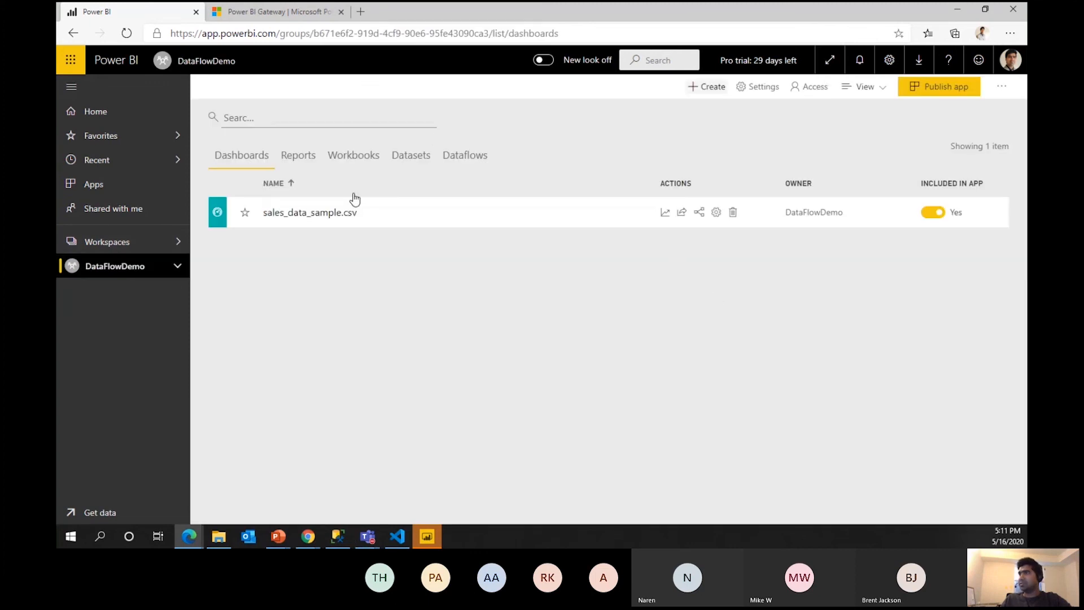
left_click(466, 154)
left_click(291, 212)
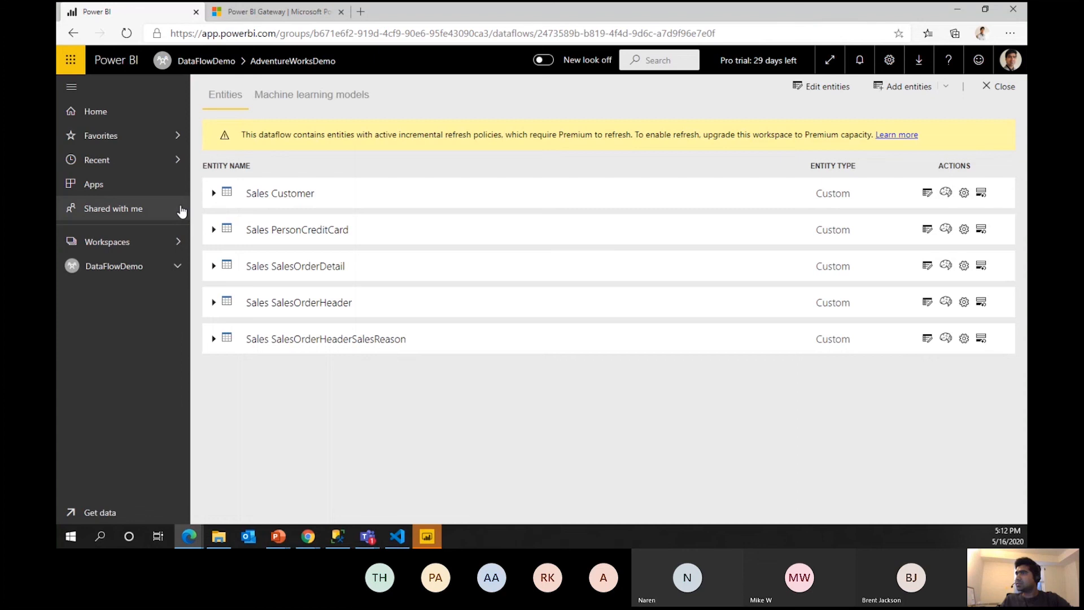
left_click(219, 193)
View the Machine learning models page, highlighting its Premium requirement, then return to DataFlowDemo dashboards.
left_click(311, 95)
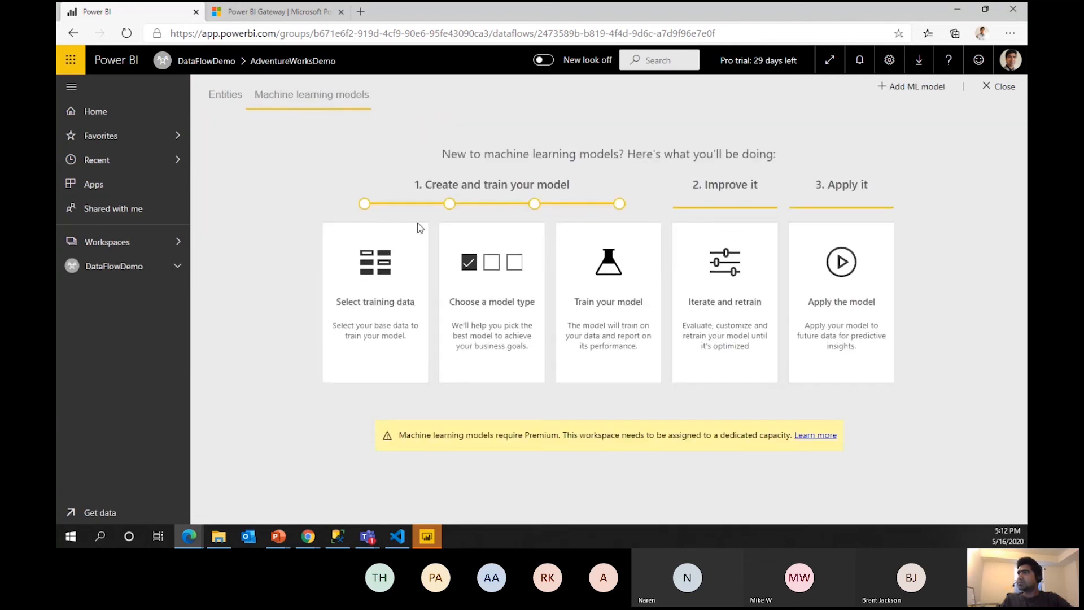
left_click(225, 95)
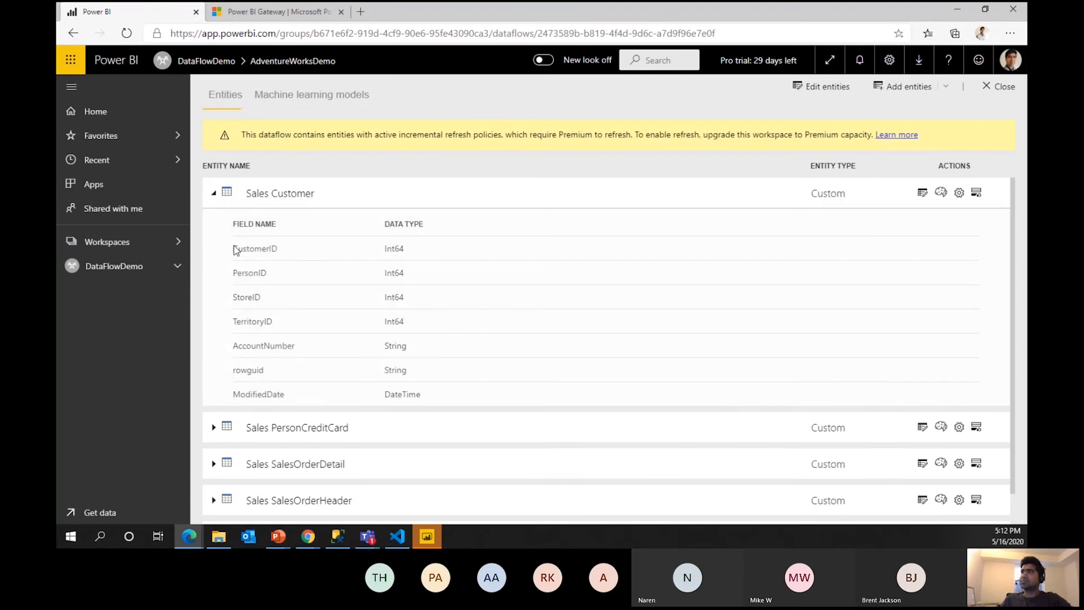
left_click(297, 95)
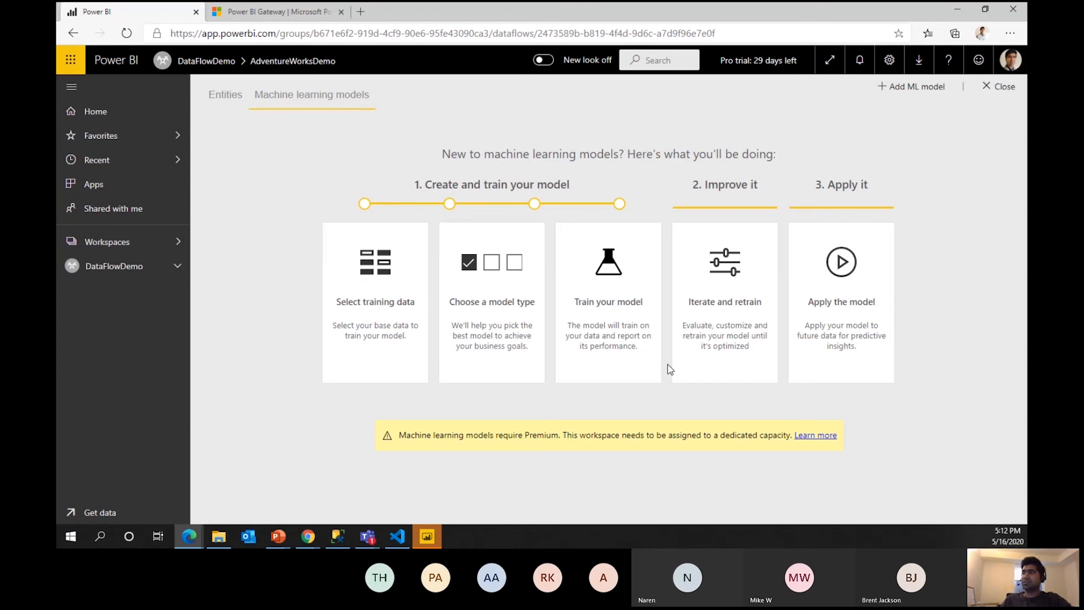
left_click_drag(402, 433, 547, 451)
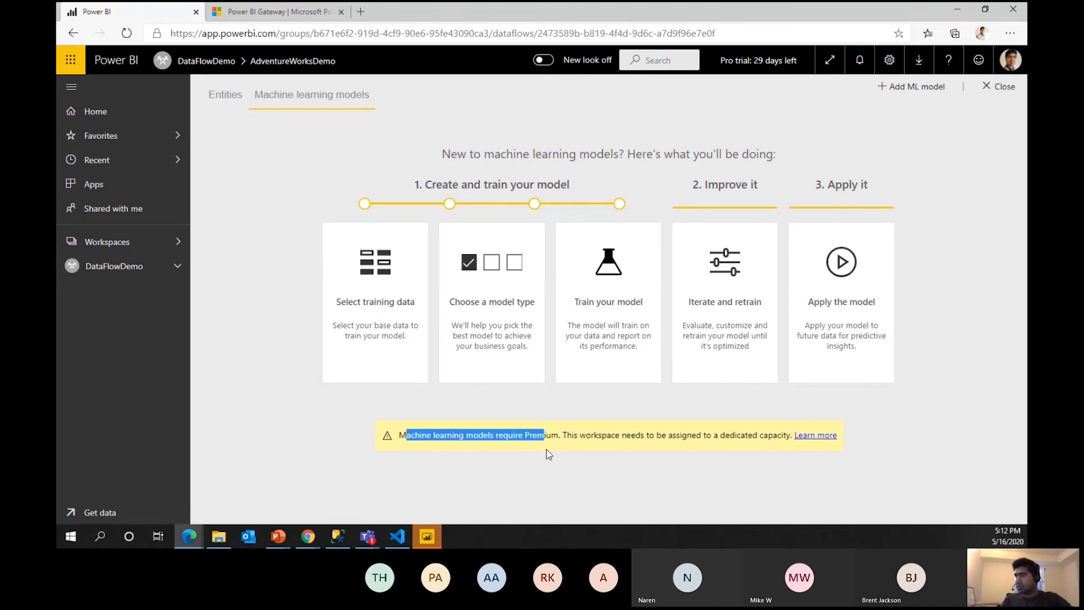
left_click(567, 452)
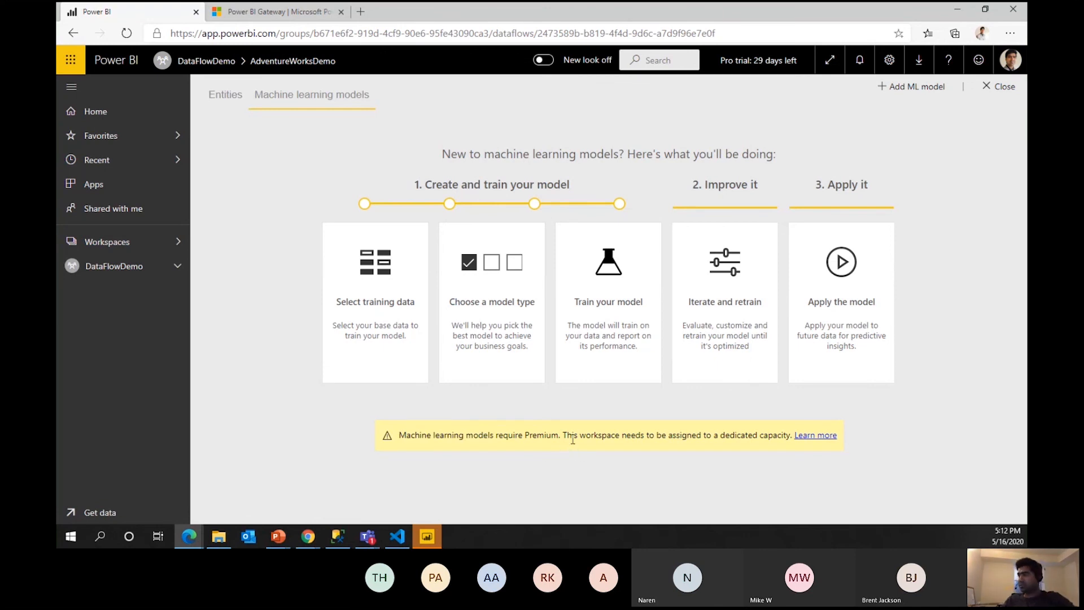
left_click_drag(564, 437, 398, 436)
left_click(520, 434)
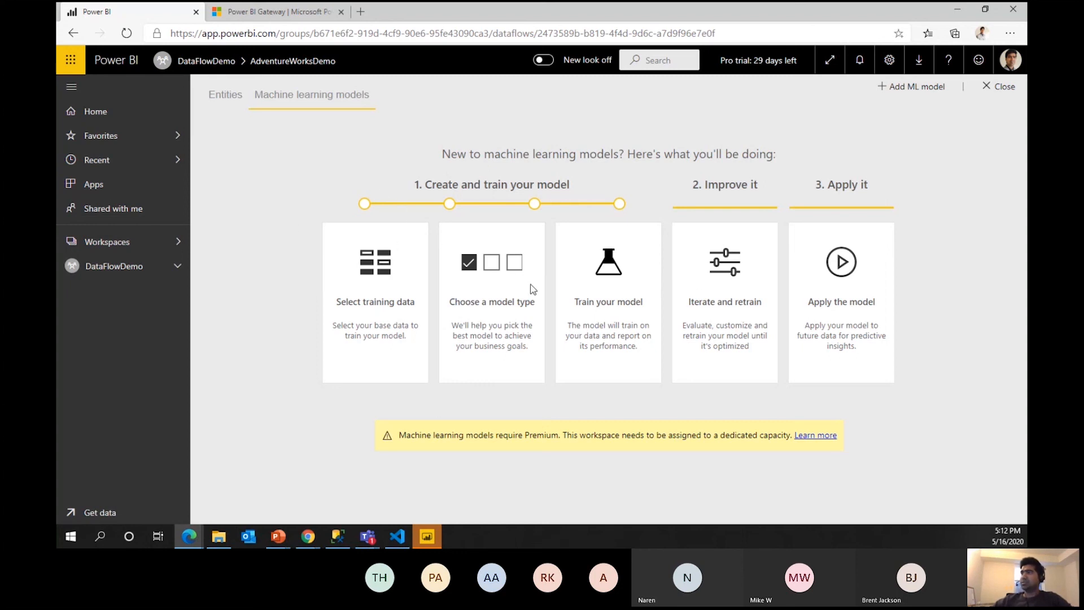
left_click(122, 270)
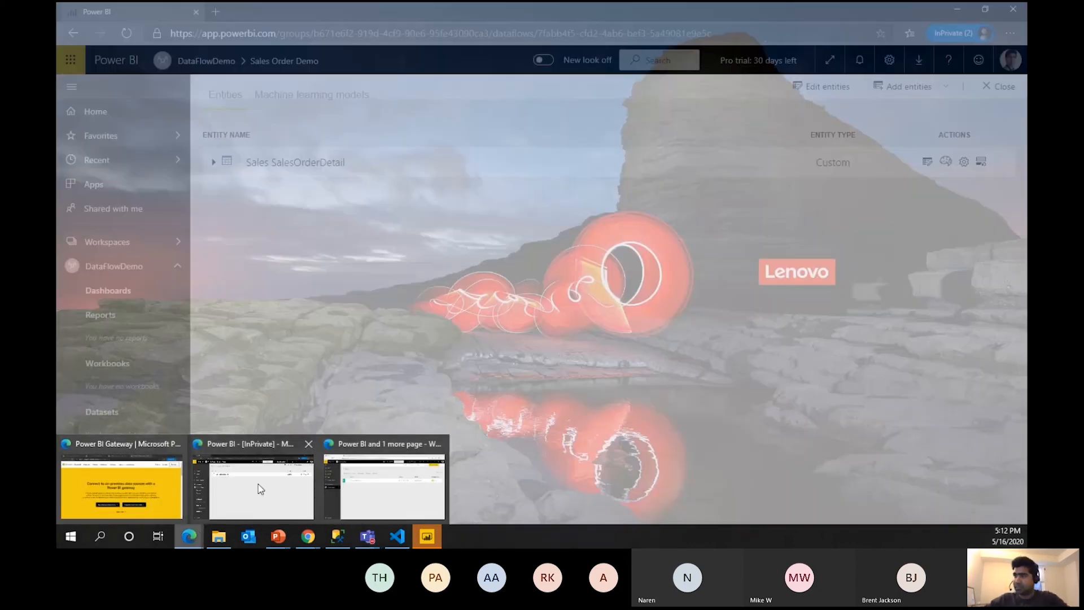
left_click(154, 493)
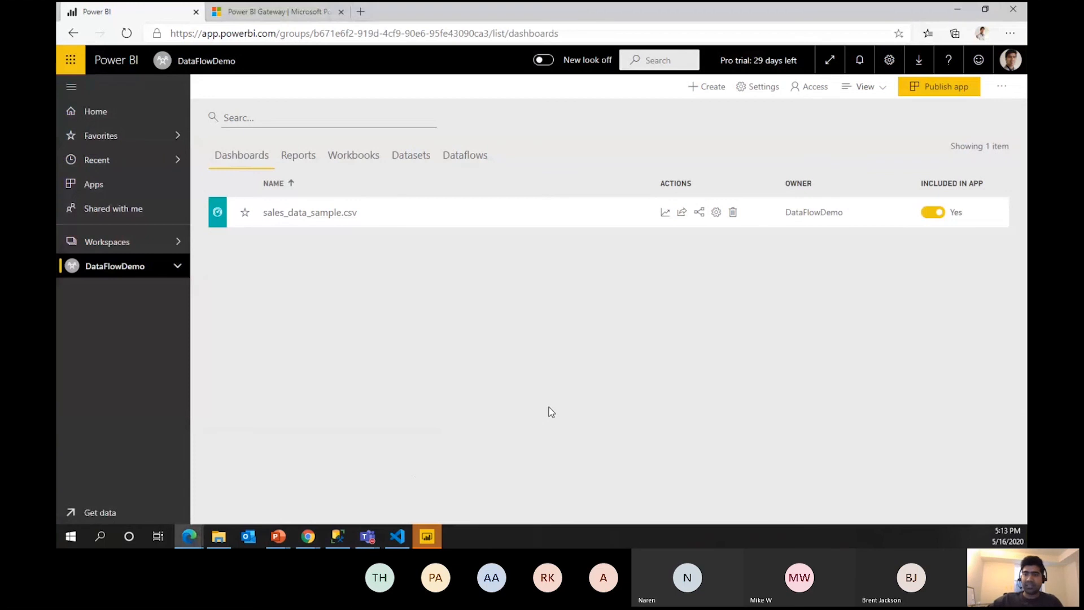